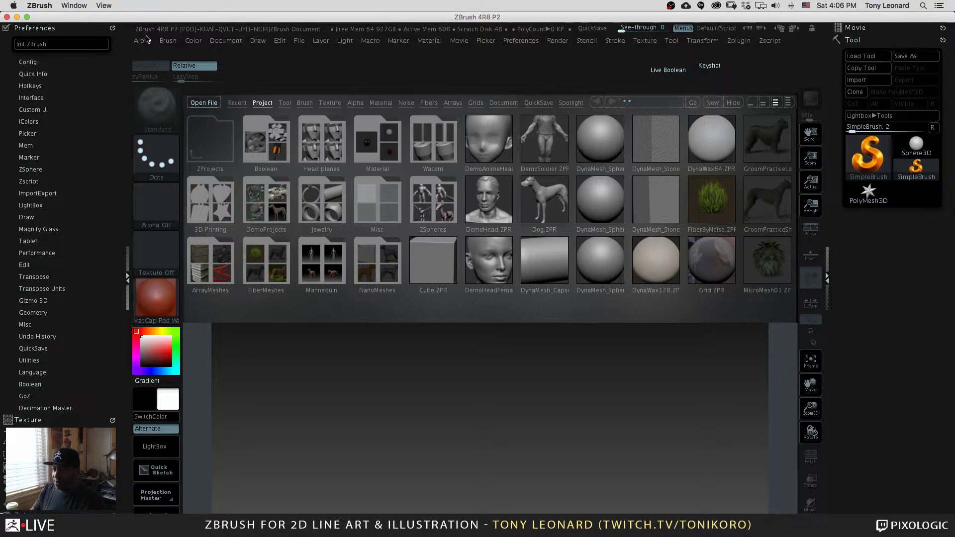
Step: Collapse Preferences and open the file browser from Lightbox's Recent view
left_click(35, 28)
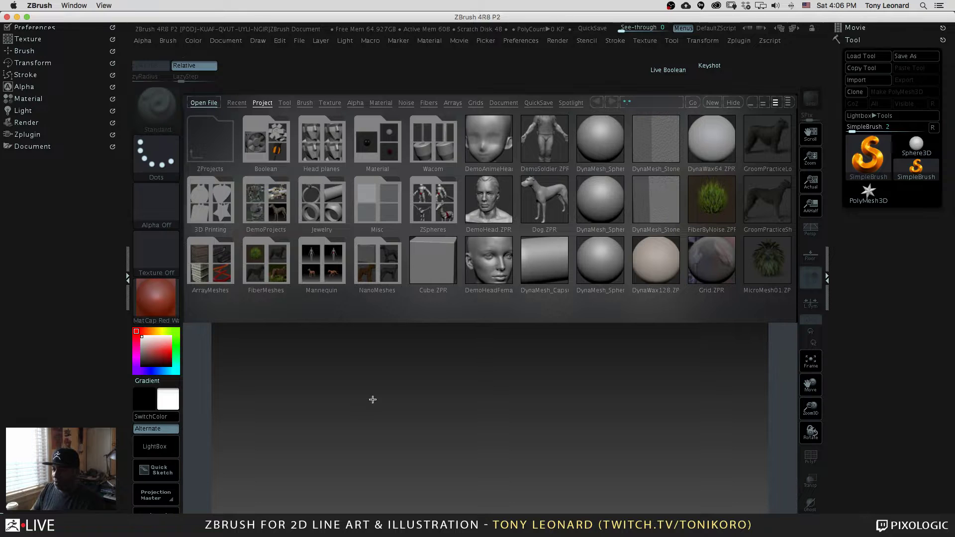
left_click(236, 103)
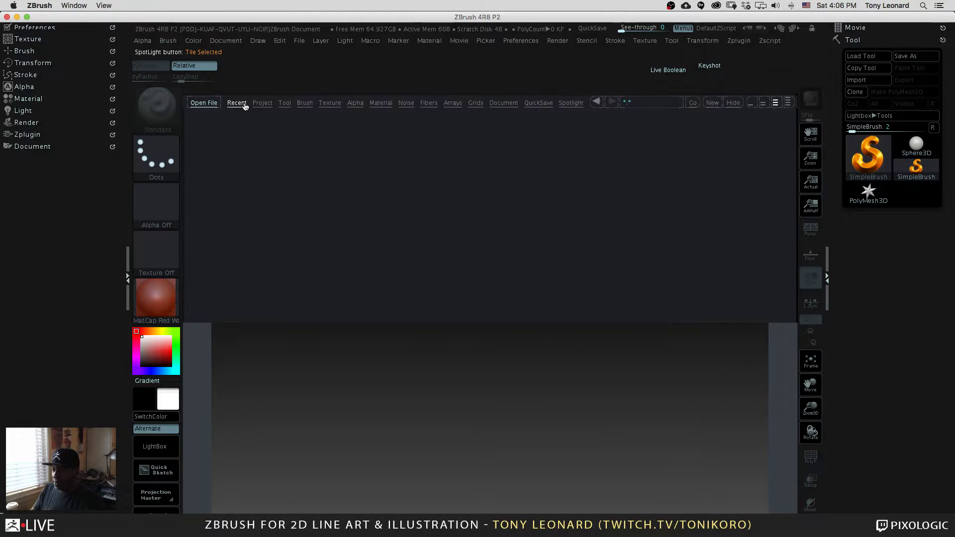
left_click(209, 105)
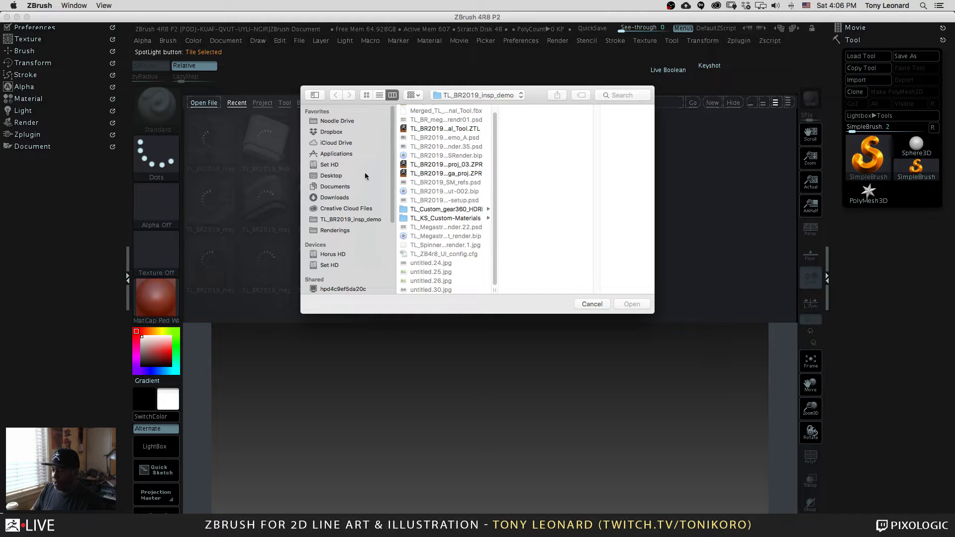
Step: Browse Noodle Drive to TL_BR2019_insp_demo and select TL_BR2019_mega_proj_03.ZPR
left_click(337, 122)
scroll(456, 200, "down", 10)
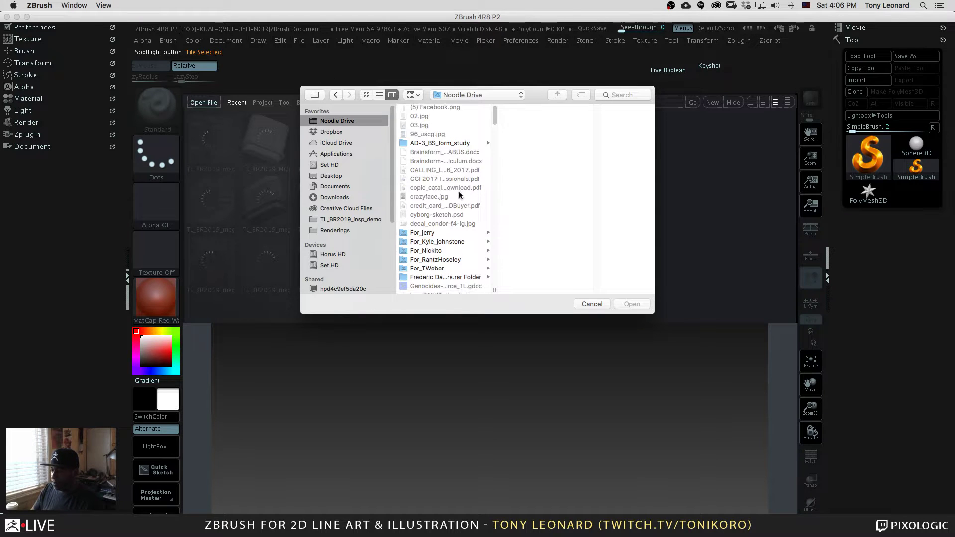
scroll(455, 200, "down", 10)
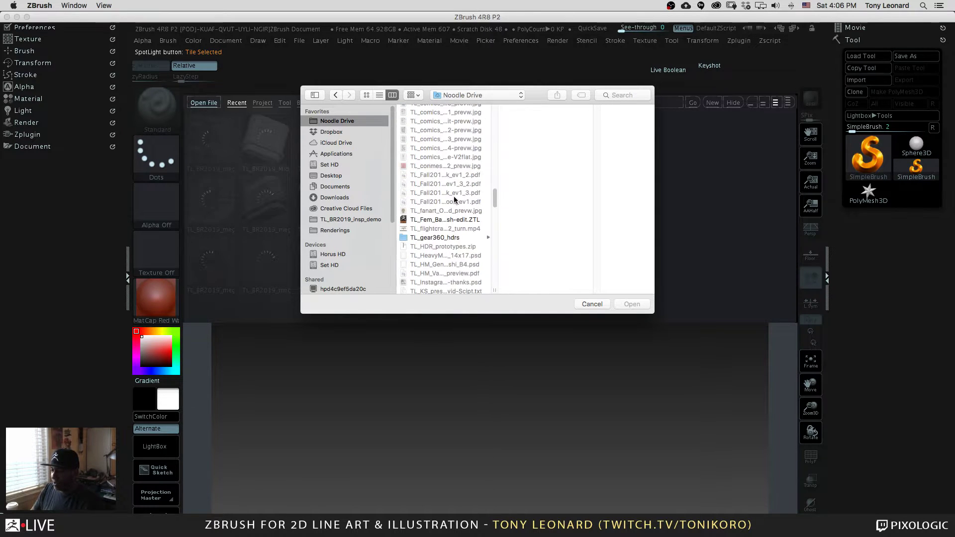
scroll(452, 219, "up", 5)
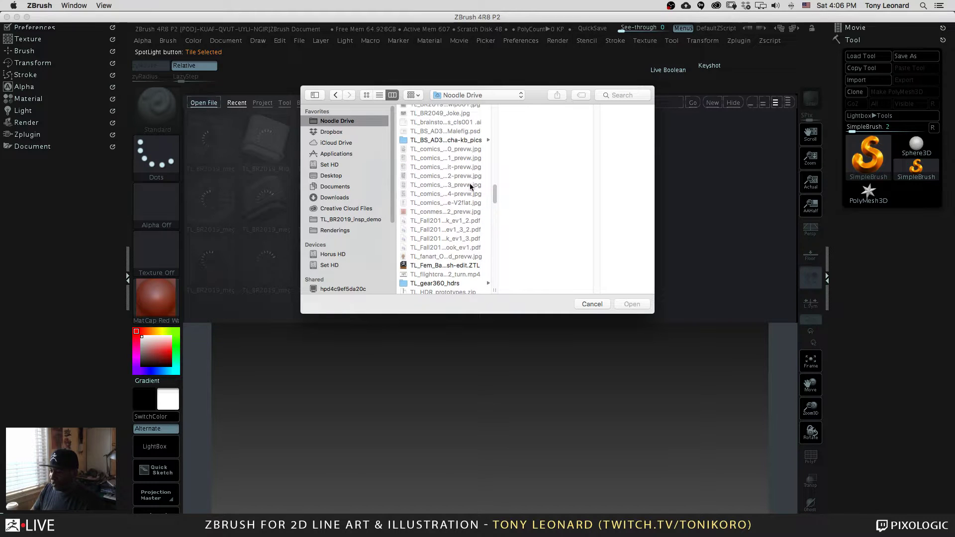
left_click(467, 152)
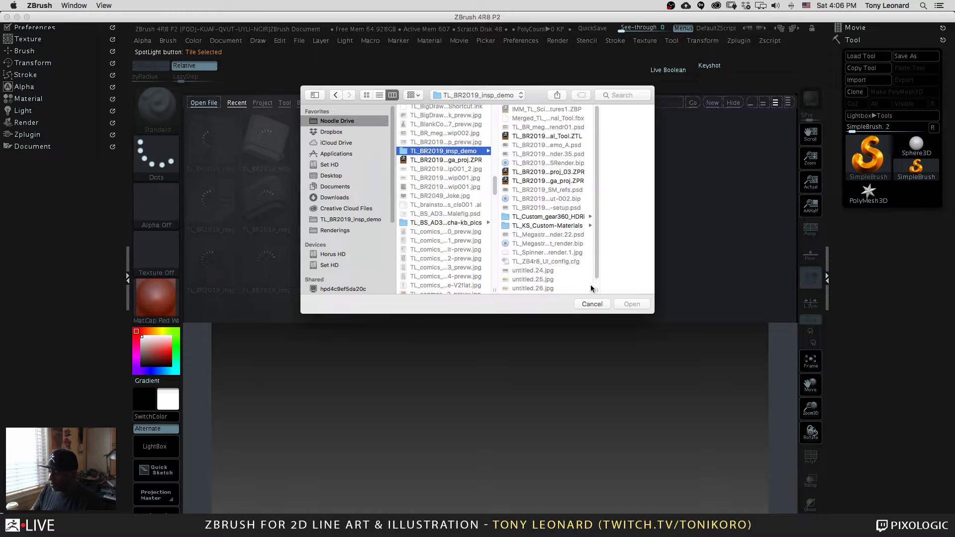
left_click_drag(598, 288, 692, 277)
left_click(596, 173)
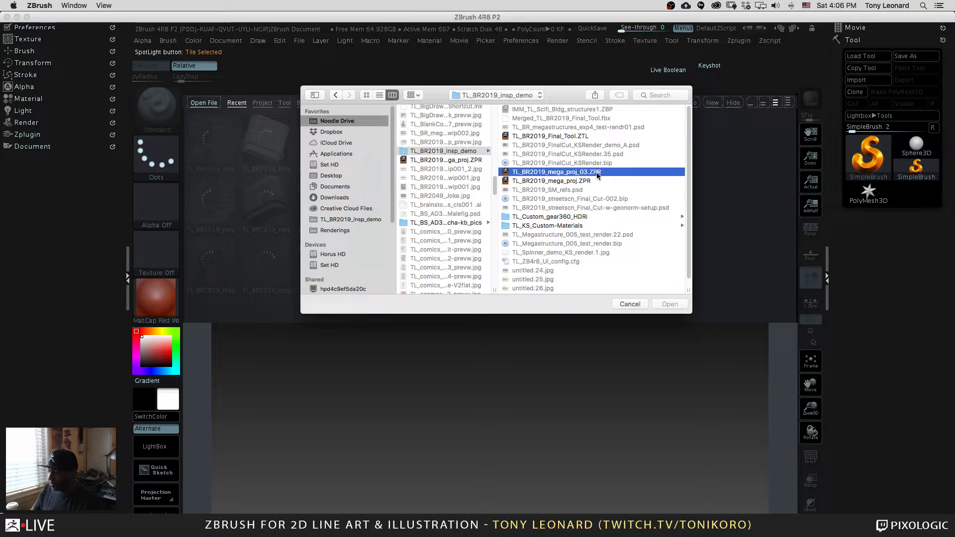
Step: Open TL_BR2019_mega_proj_03, pick the Midgrnd_bldg tool, then the merged city block tool
left_click(679, 307)
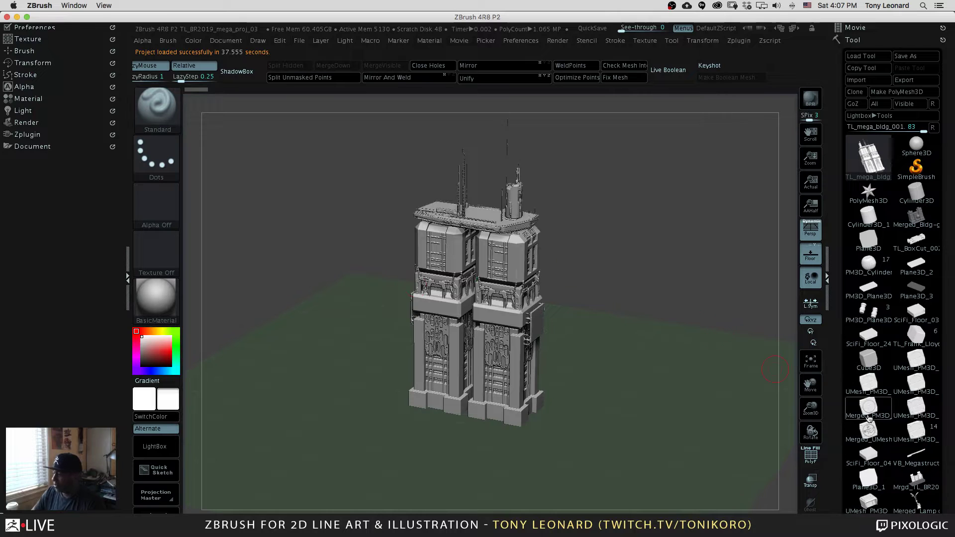
left_click_drag(838, 470, 837, 378)
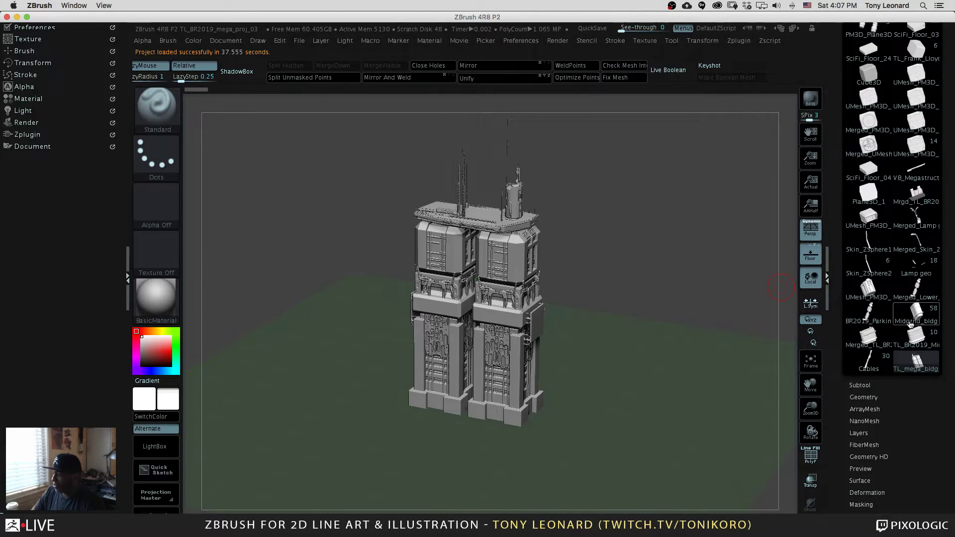
mouse_move(921, 370)
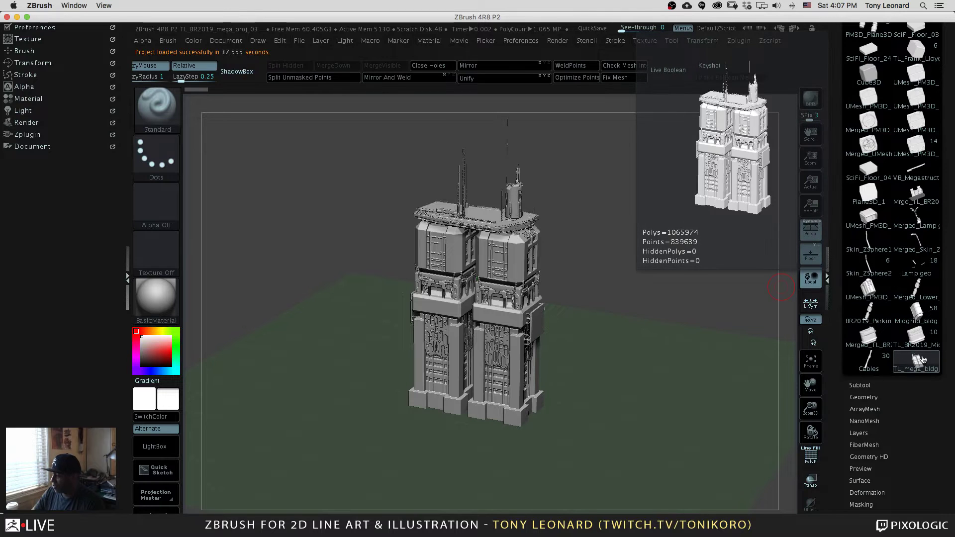
mouse_move(916, 350)
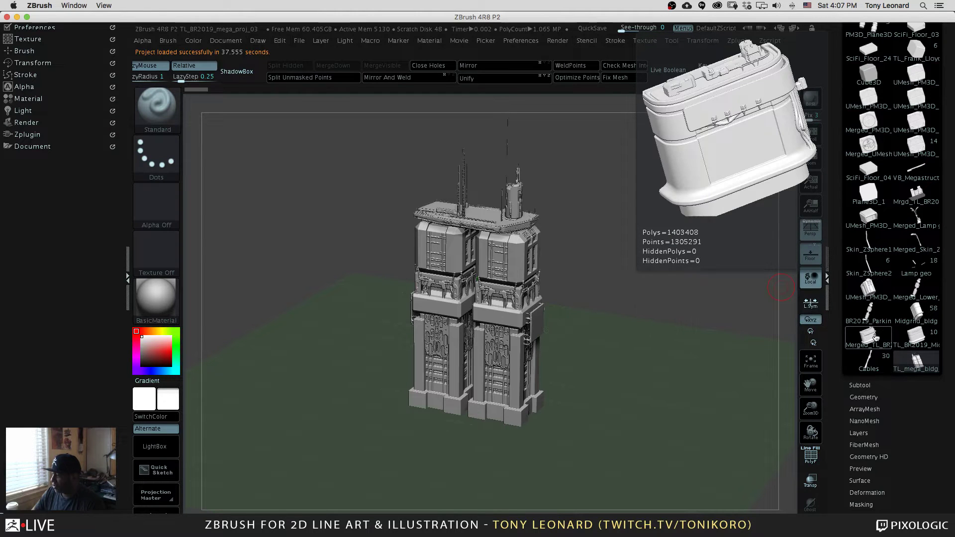
left_click(916, 349)
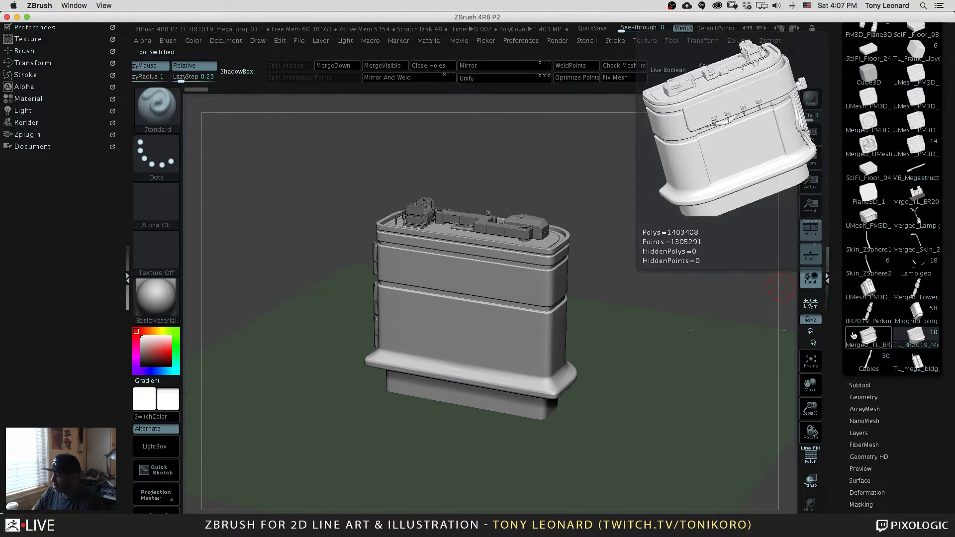
left_click(918, 316)
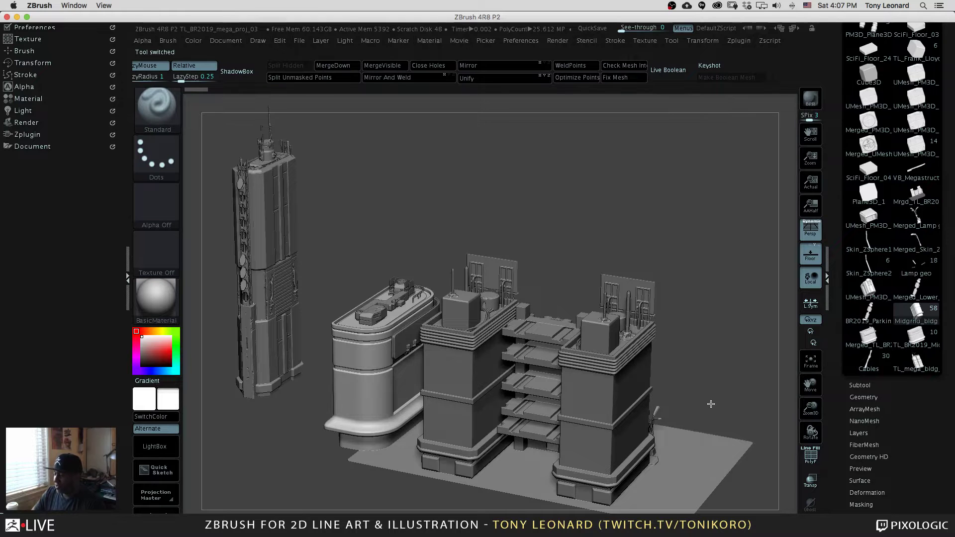
Step: Orbit the buildings from below and drag a mask rectangle over part of them
left_click_drag(711, 404, 691, 482)
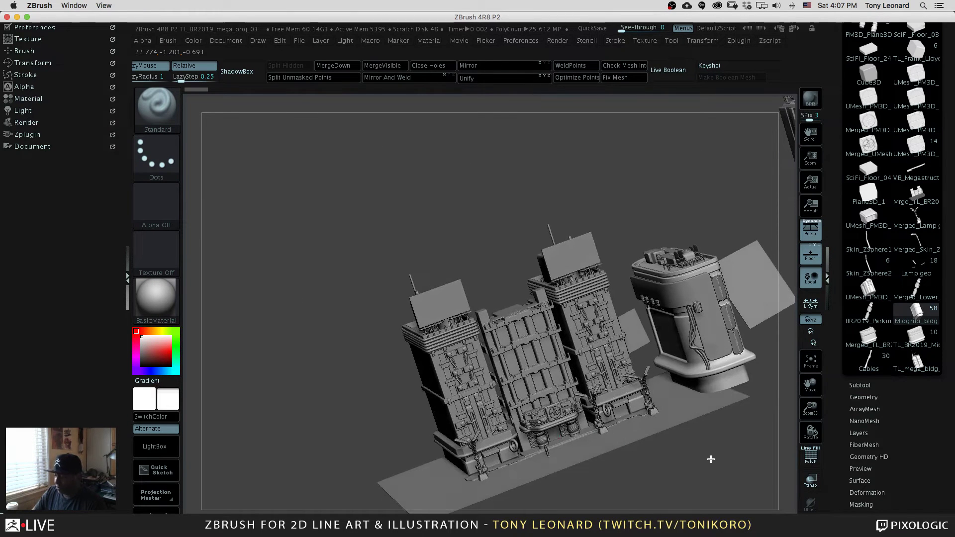
mouse_move(727, 453)
left_mouse_down("ctrl")
mouse_move(524, 406)
mouse_move(221, 239)
left_mouse_up("ctrl")
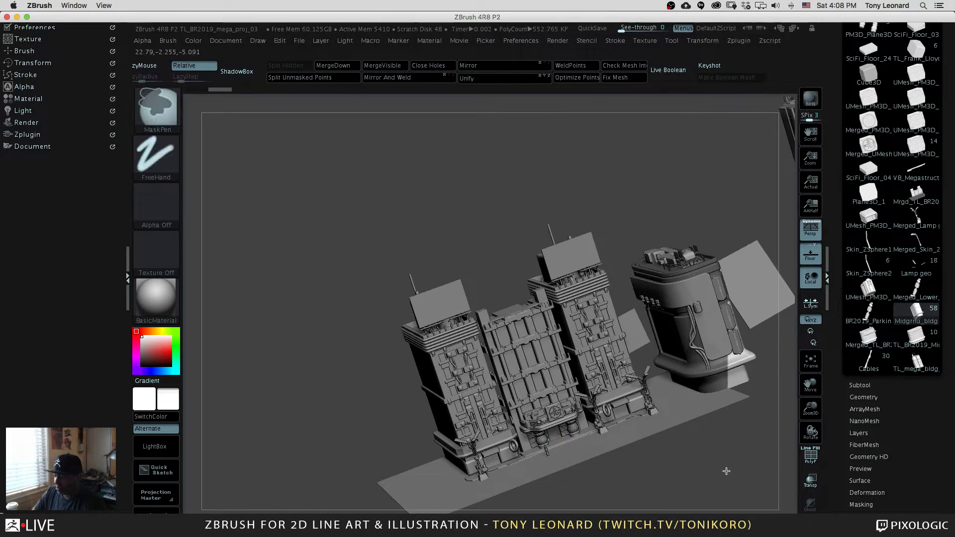
left_click_drag(726, 471, 610, 429, "ctrl")
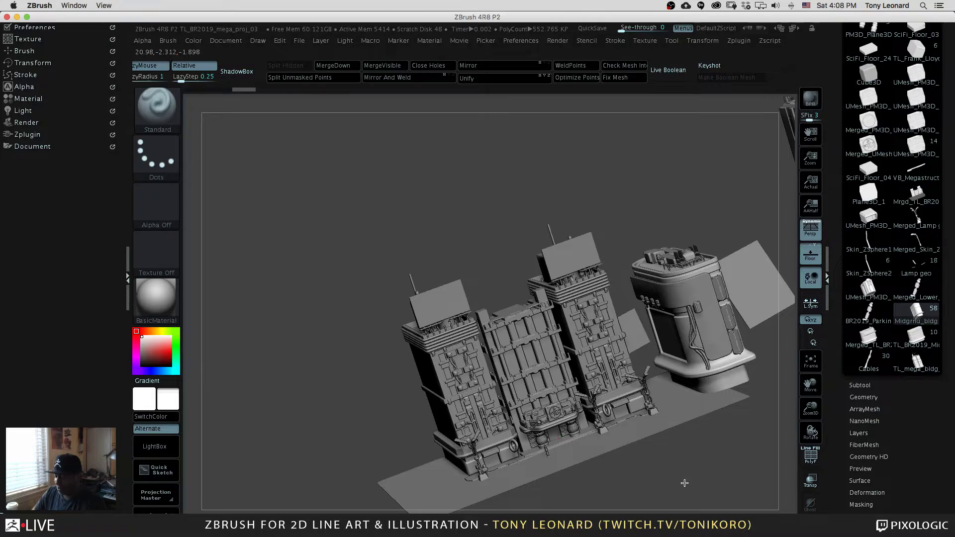
mouse_move(685, 482)
left_mouse_down()
mouse_move(662, 458)
mouse_move(486, 420)
mouse_move(567, 451)
left_mouse_up()
left_click_drag(645, 443, 667, 452)
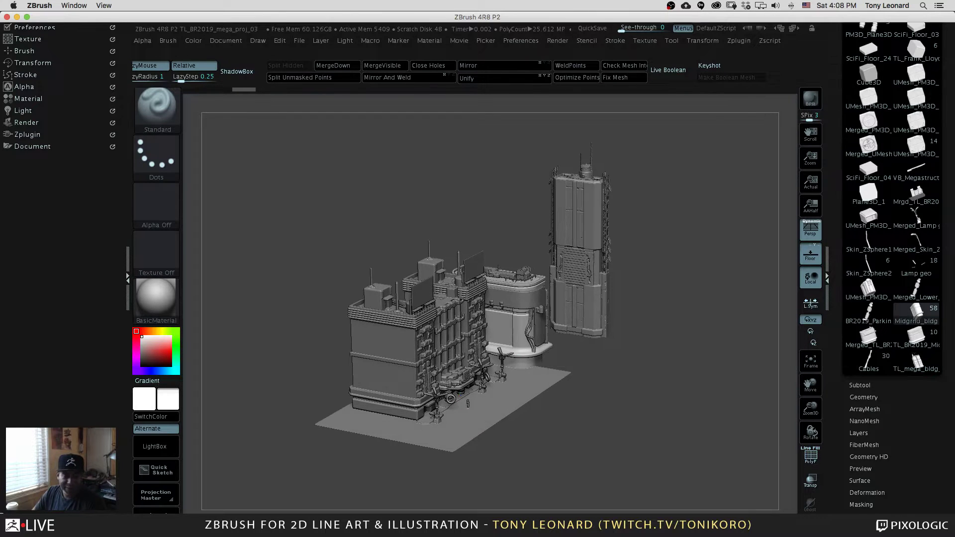
Step: Zoom, pan and orbit to a higher view of the city buildings
left_click(653, 349)
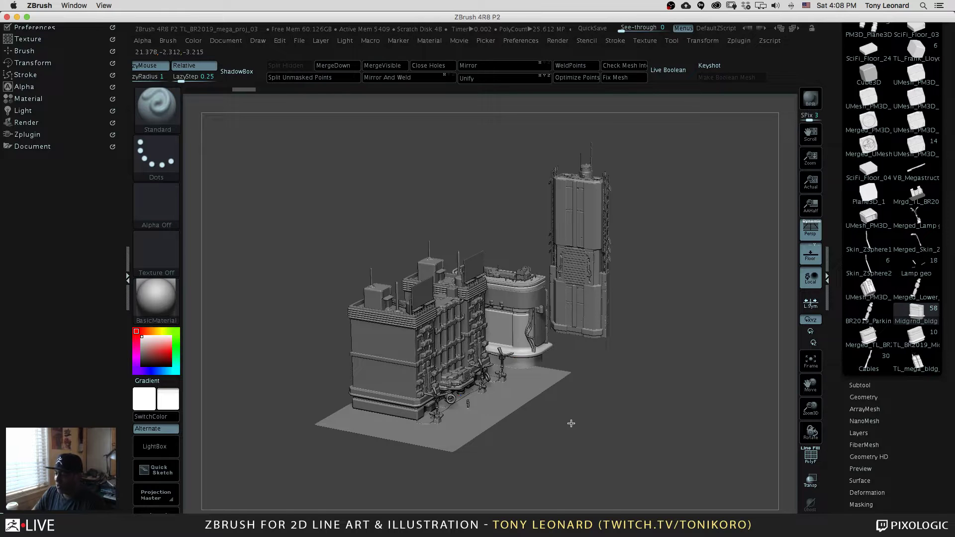
left_click_drag(571, 450, 576, 467)
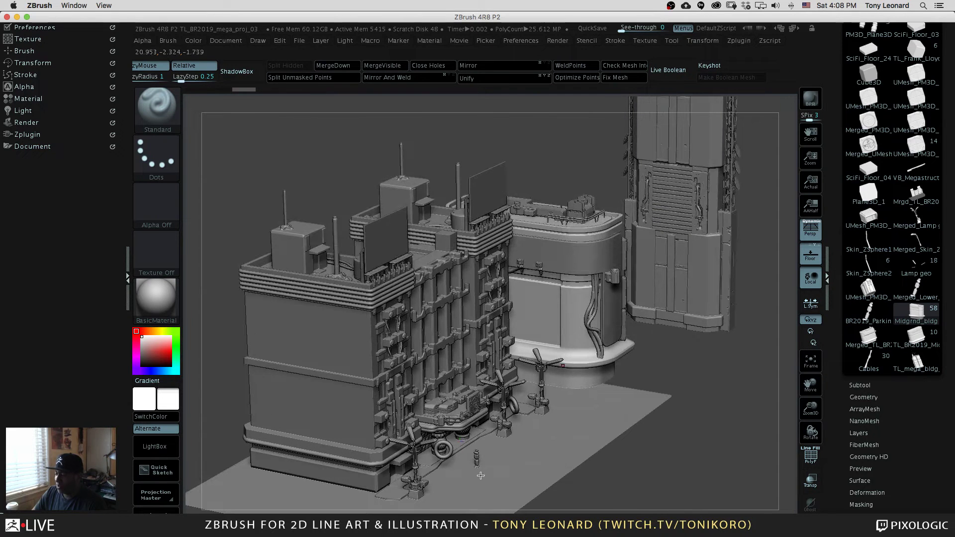
left_click_drag(480, 476, 595, 458)
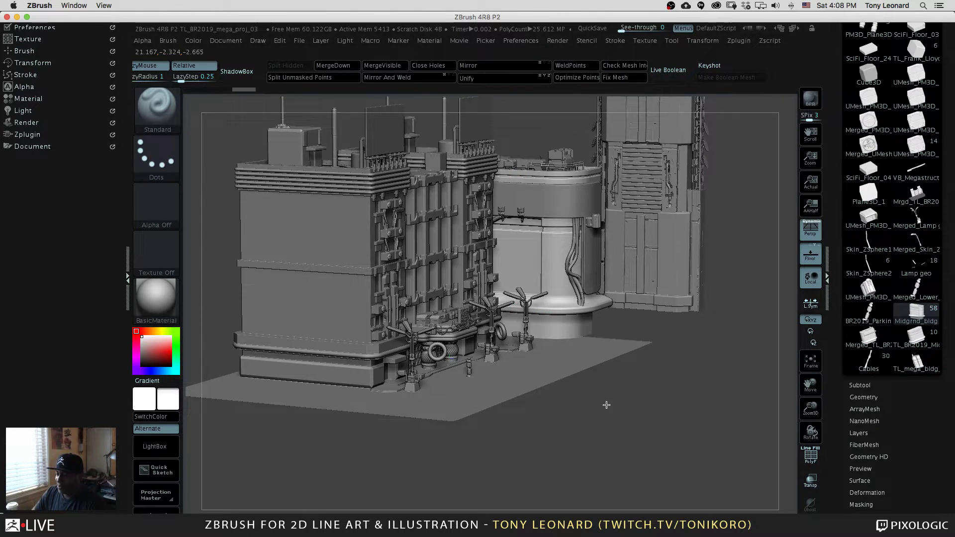
left_click_drag(606, 403, 419, 294)
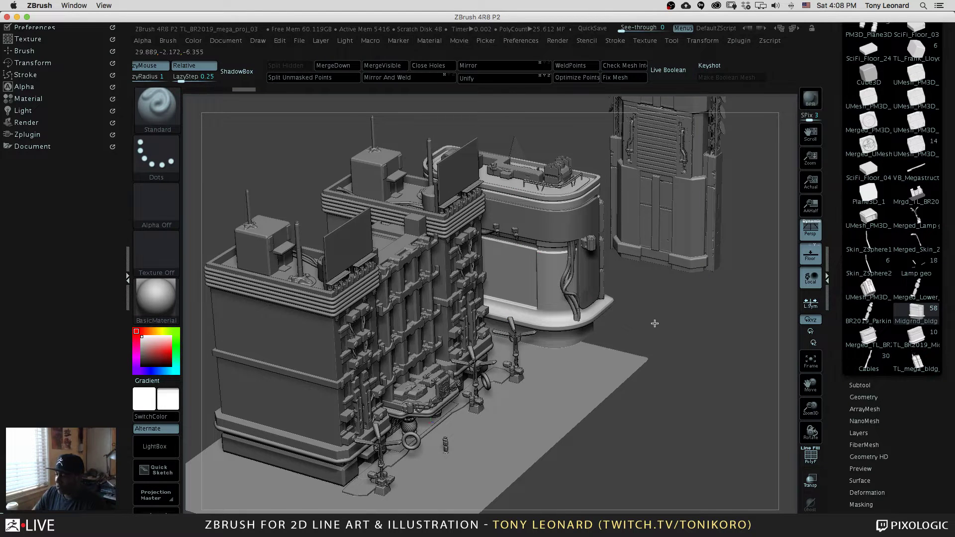
left_click_drag(654, 320, 667, 371)
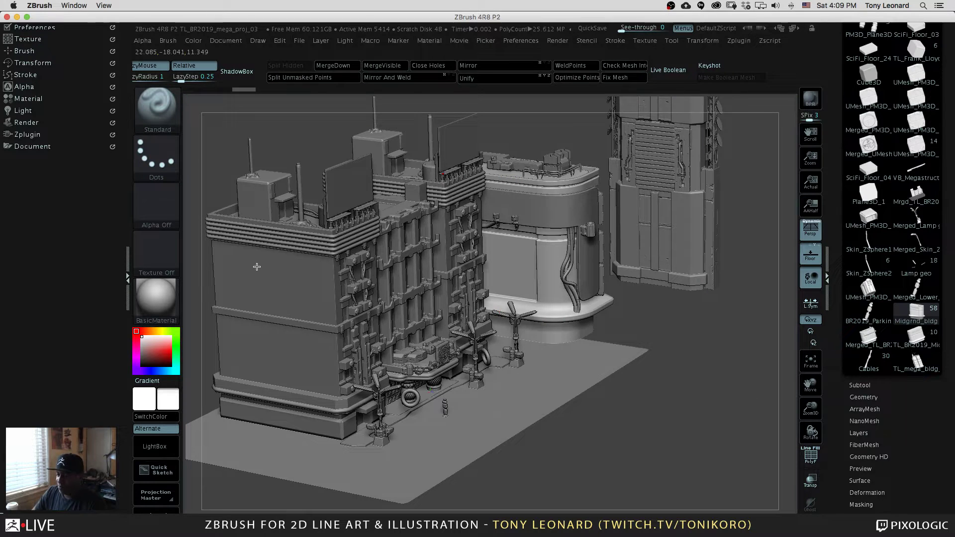
left_click(272, 271, "alt")
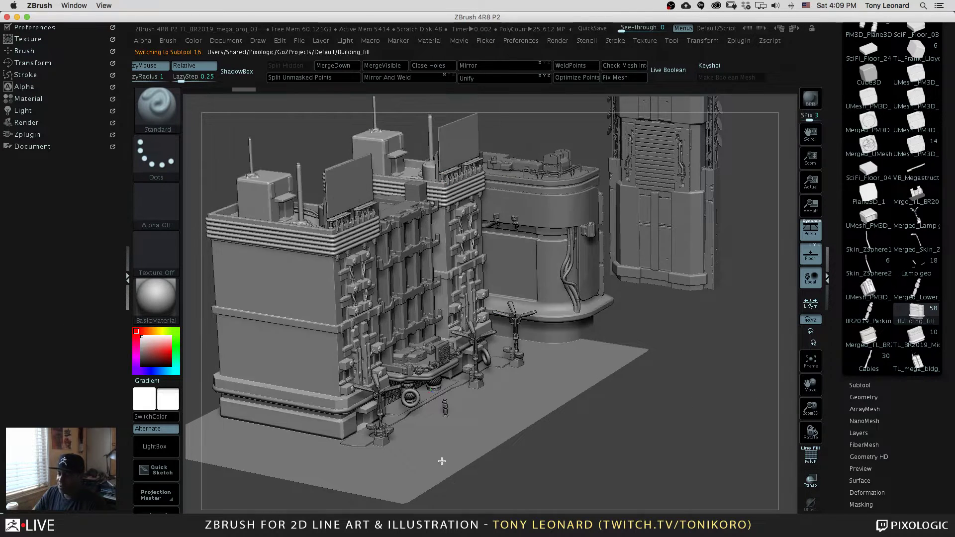
left_click_drag(610, 444, 722, 445)
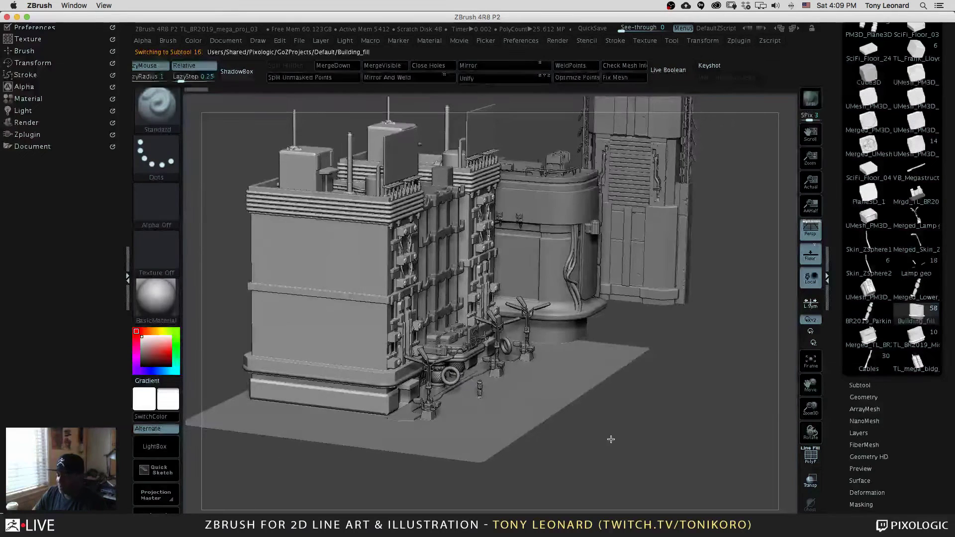
key("shift+f")
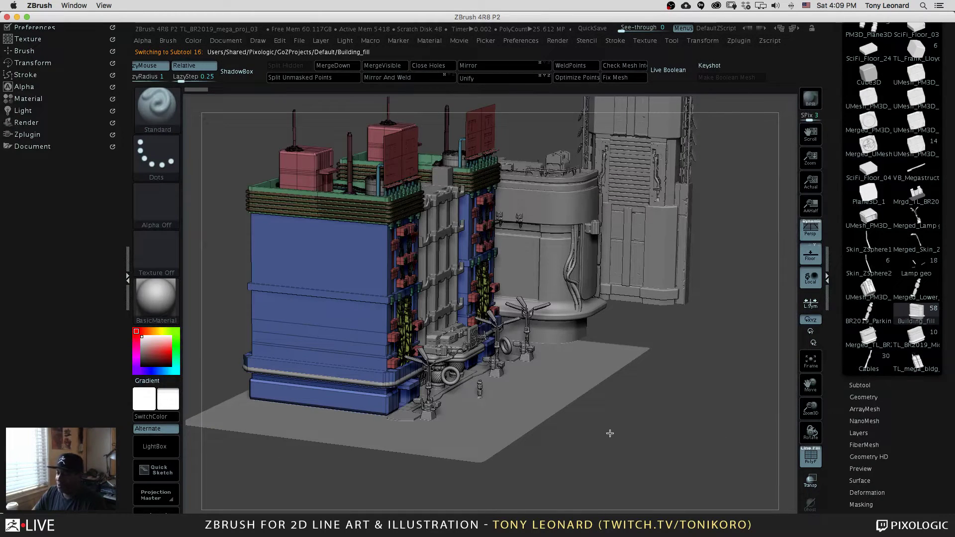
left_click_drag(663, 428, 659, 433)
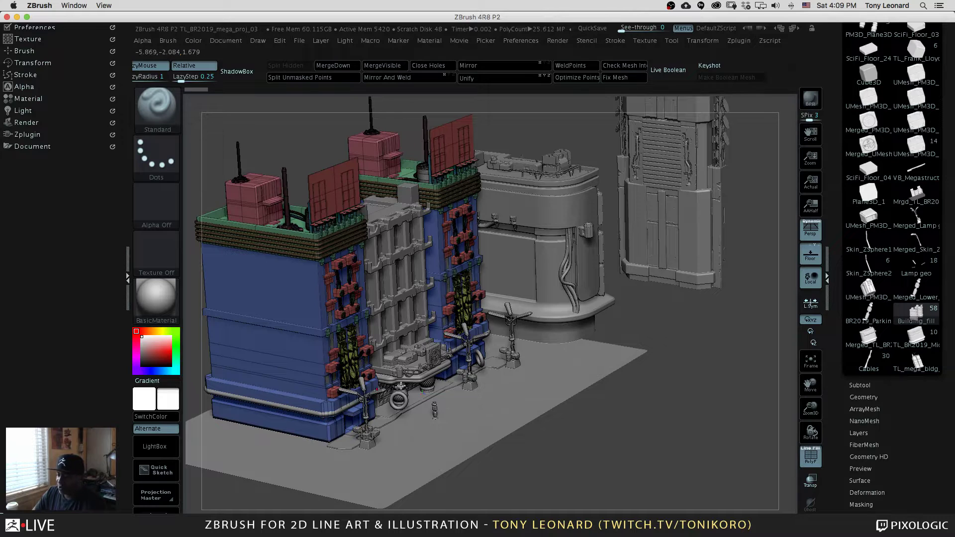
left_click_drag(648, 434, 612, 420)
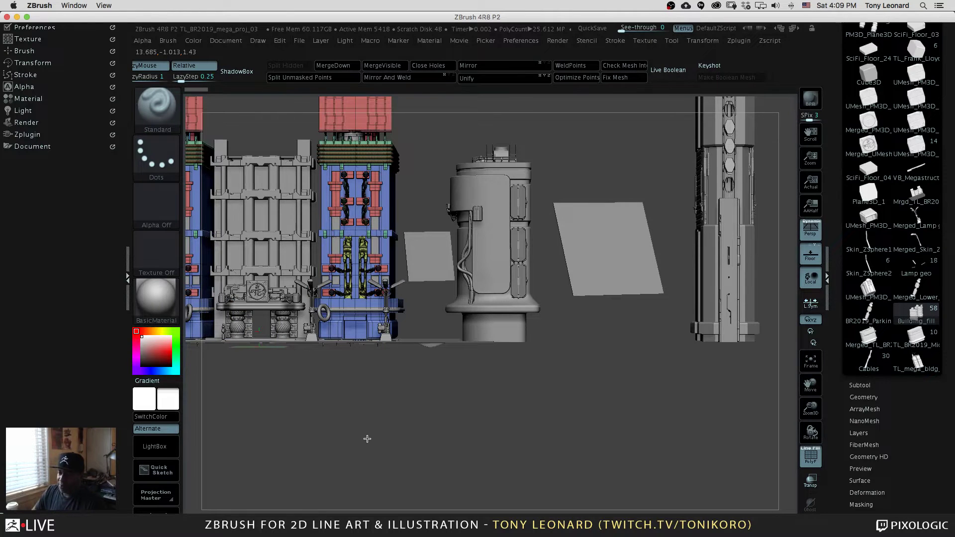
left_click_drag(366, 440, 400, 475)
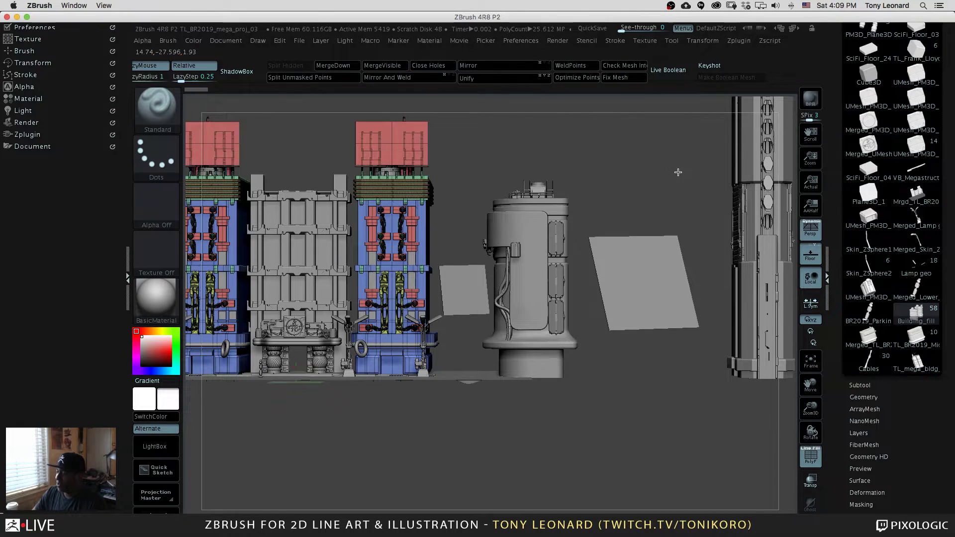
left_click_drag(672, 169, 692, 171)
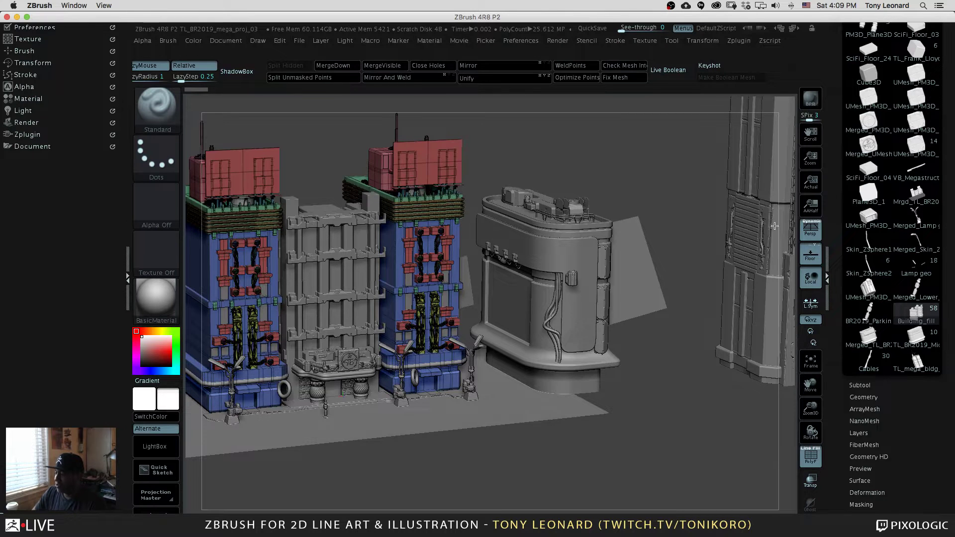
left_click_drag(696, 157, 682, 216)
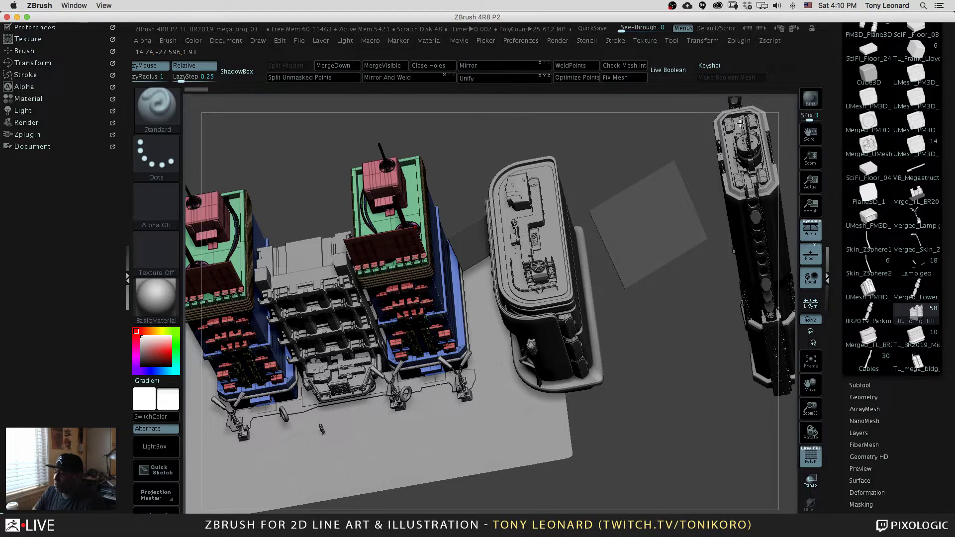
left_click_drag(655, 314, 679, 273)
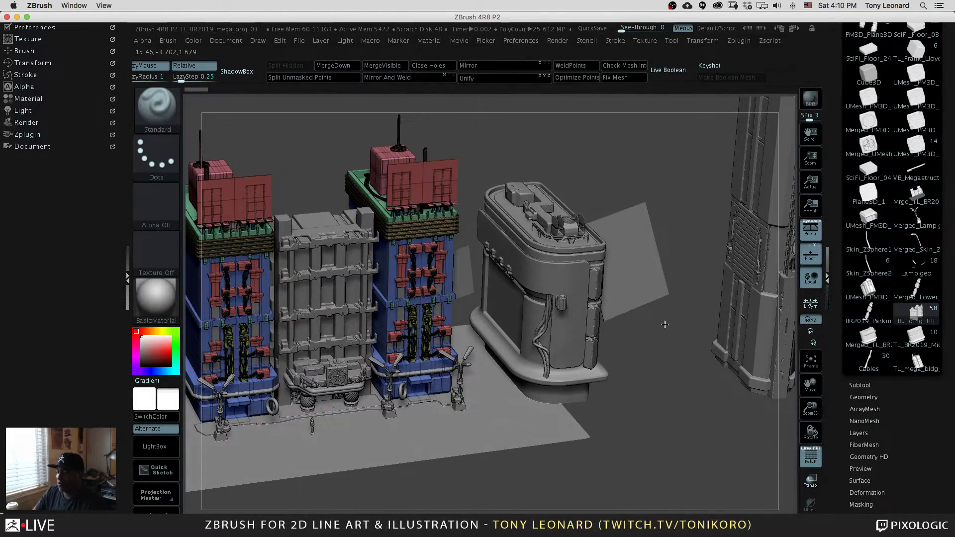
left_click_drag(664, 322, 666, 322)
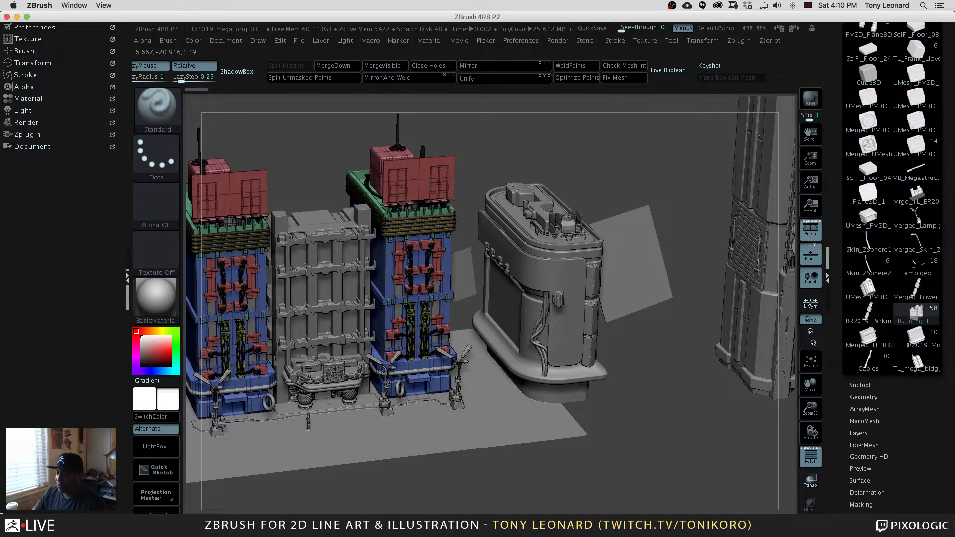
Step: Set Keyshot as the Render palette's External Renderer and send the scene with BPR
left_click(26, 122)
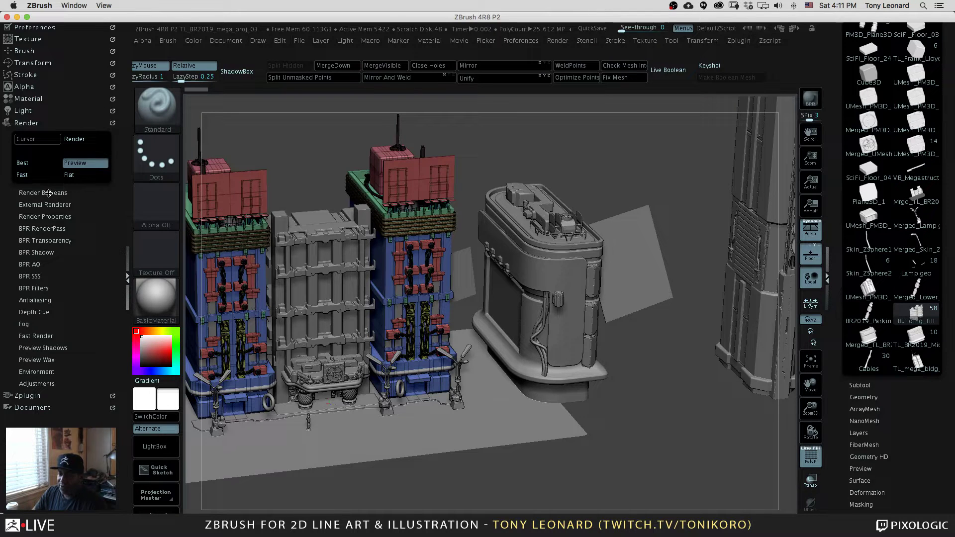
left_click(67, 205)
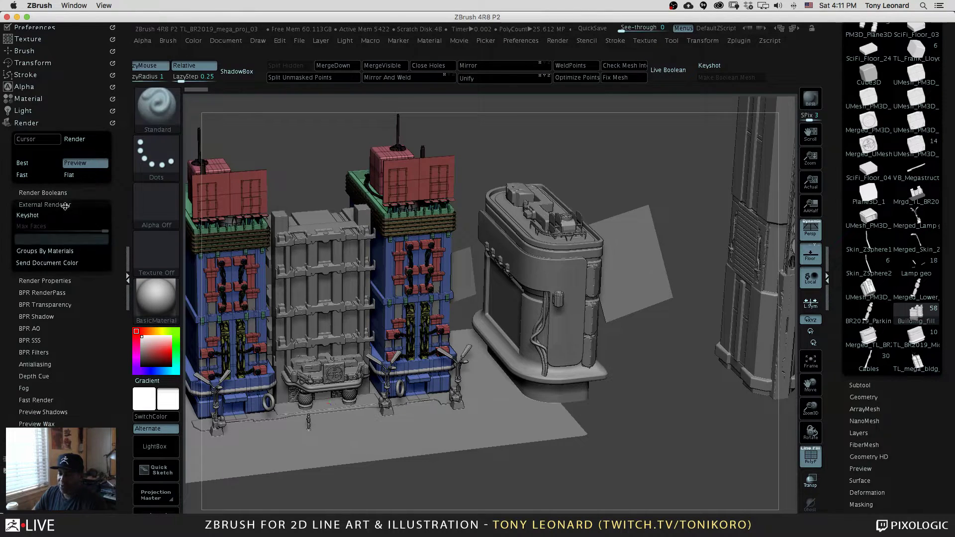
left_click(38, 217)
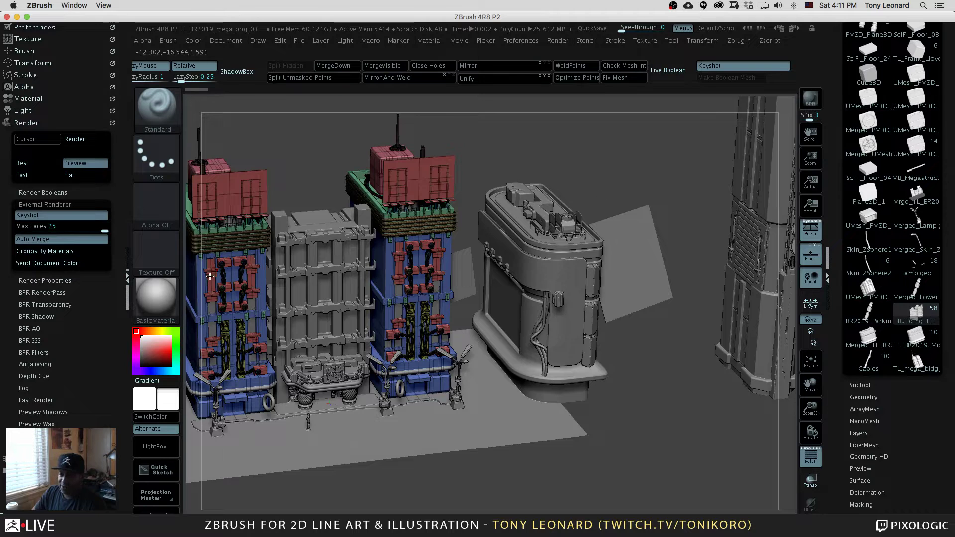
left_click(816, 104)
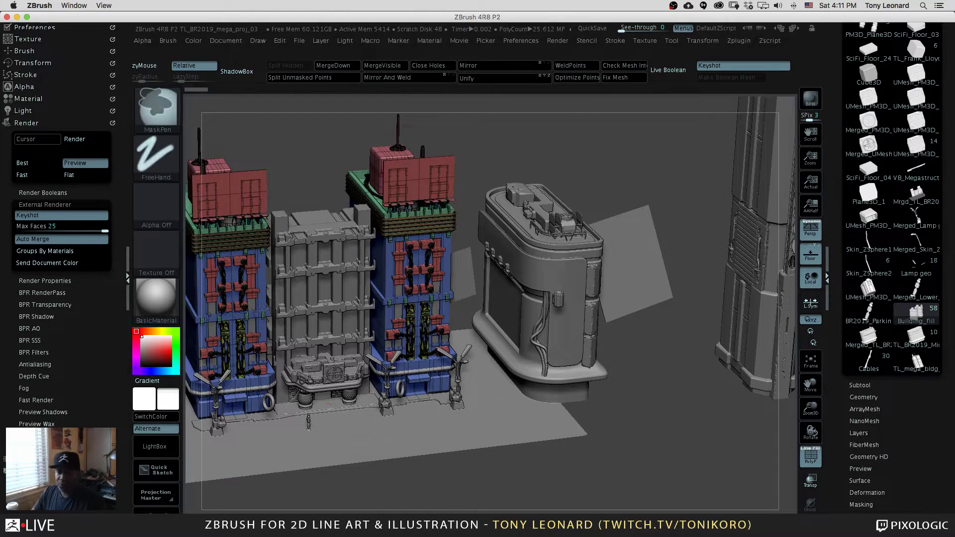
Step: Return to the ZBrush city scene window, then begin Cmd+Tab switching to another app
key("super+Tab")
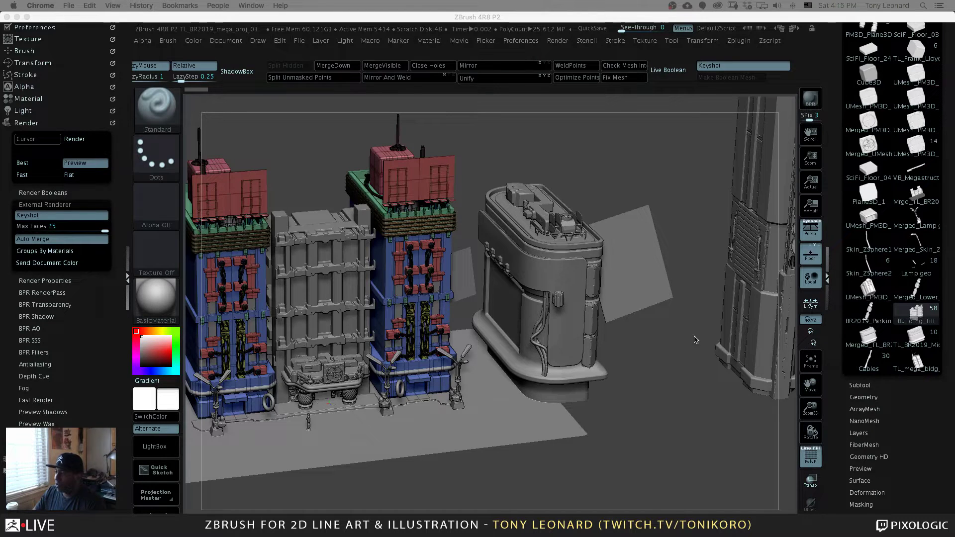
left_click(675, 348)
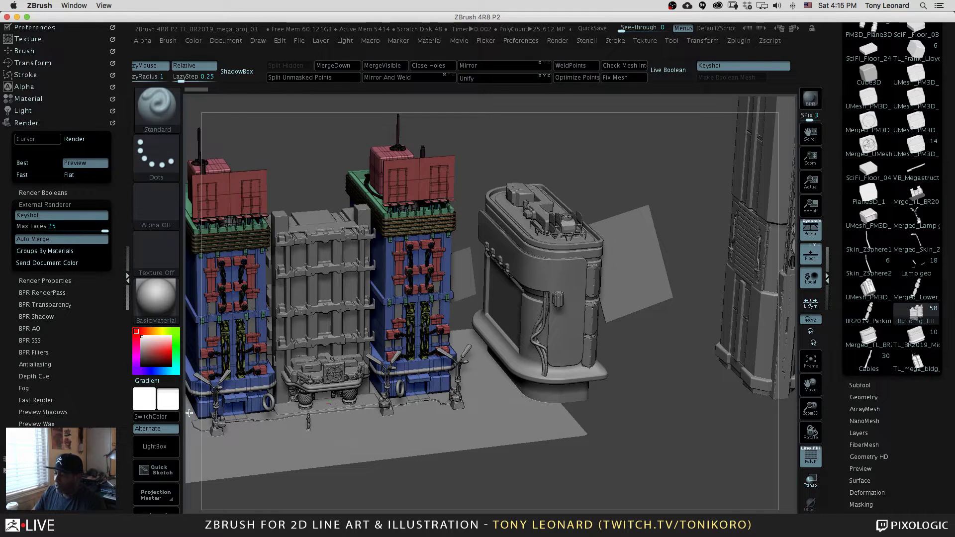
key("super+Tab")
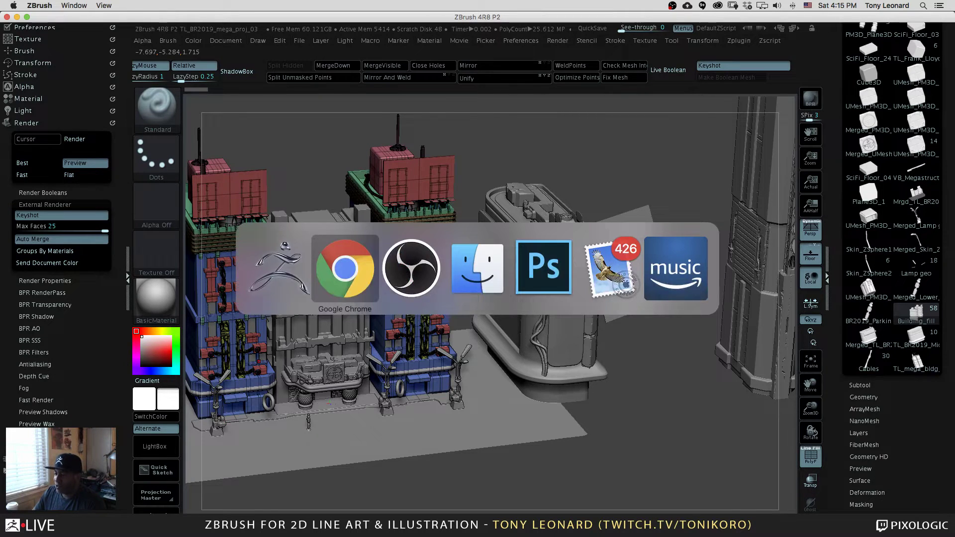
Step: Cmd+Tab to Photoshop to view TL_BR2019_FinalCut_KSRender_demo_A.psd
key("super+Tab")
key("super+Tab")
key("super+Tab")
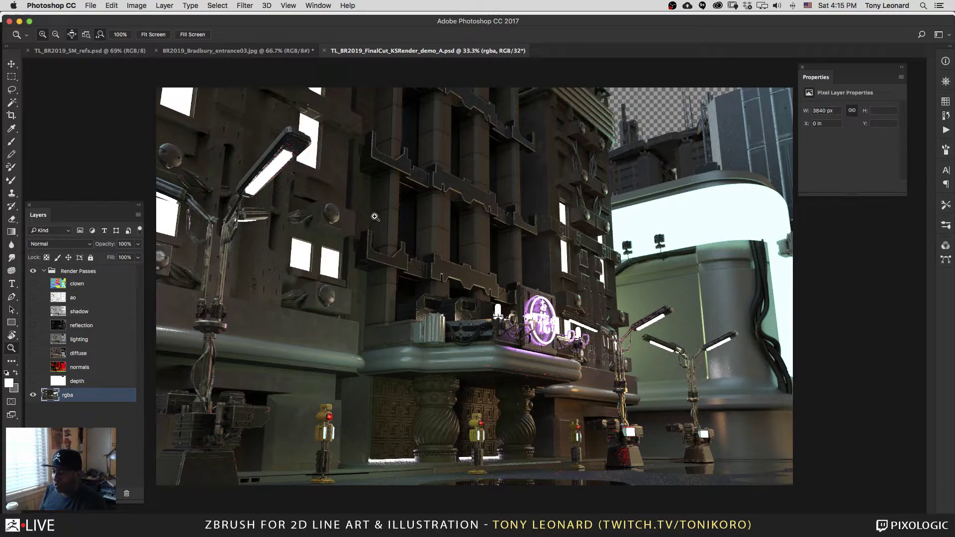
Step: Zoom into the render and pan across the lamp post, wall, columns and neon sign
left_click(429, 241)
scroll(501, 250, "down", 3)
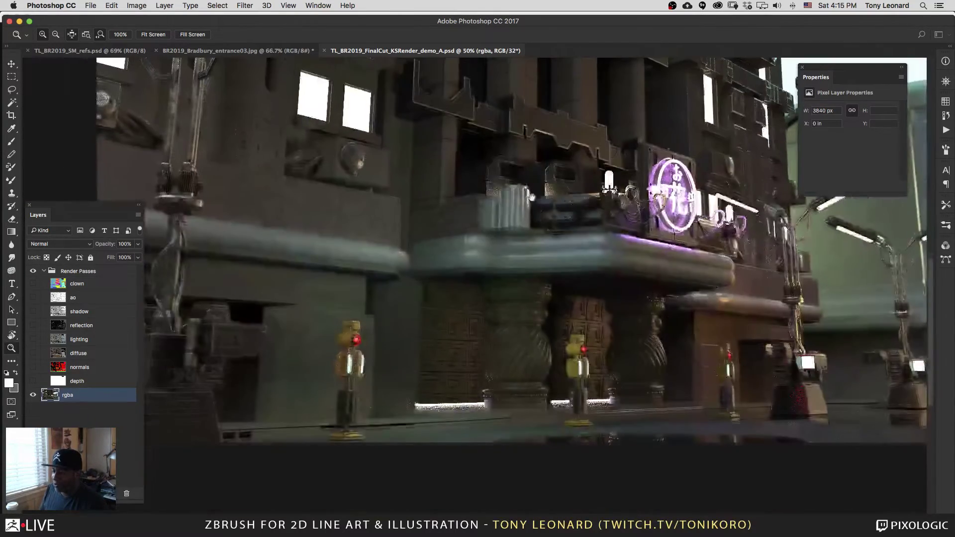
left_click_drag(430, 158, 567, 230)
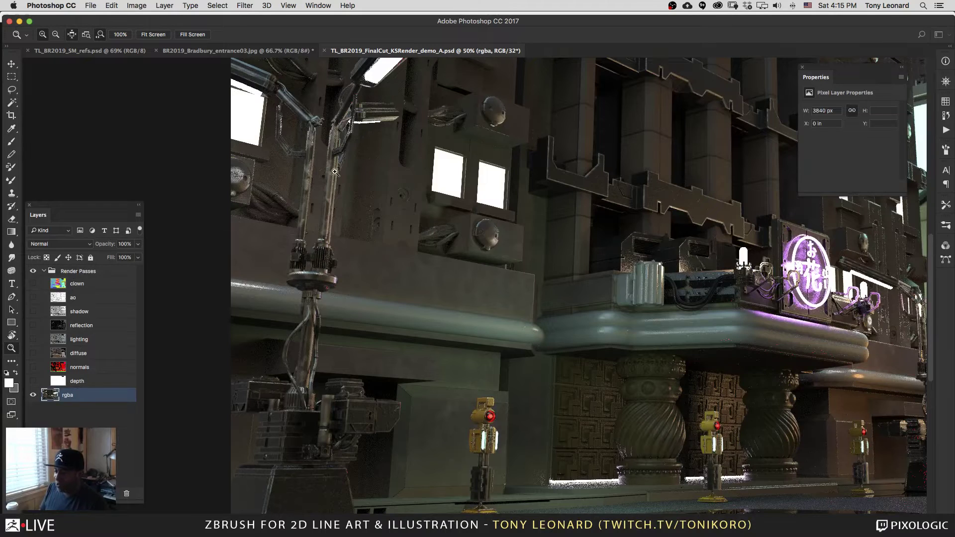
mouse_move(445, 358)
left_mouse_down()
mouse_move(512, 211)
mouse_move(445, 367)
left_mouse_up()
left_click(547, 212)
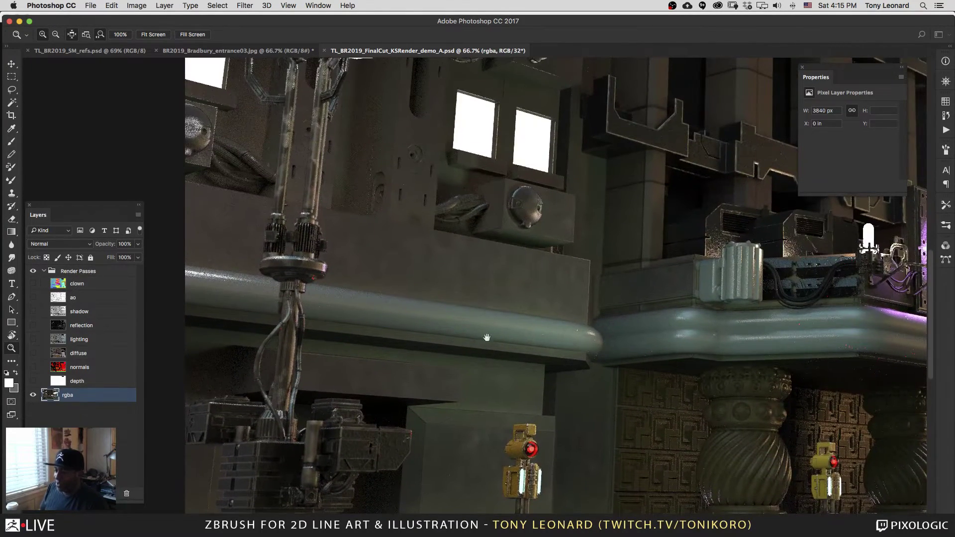
left_click_drag(487, 338, 177, 118)
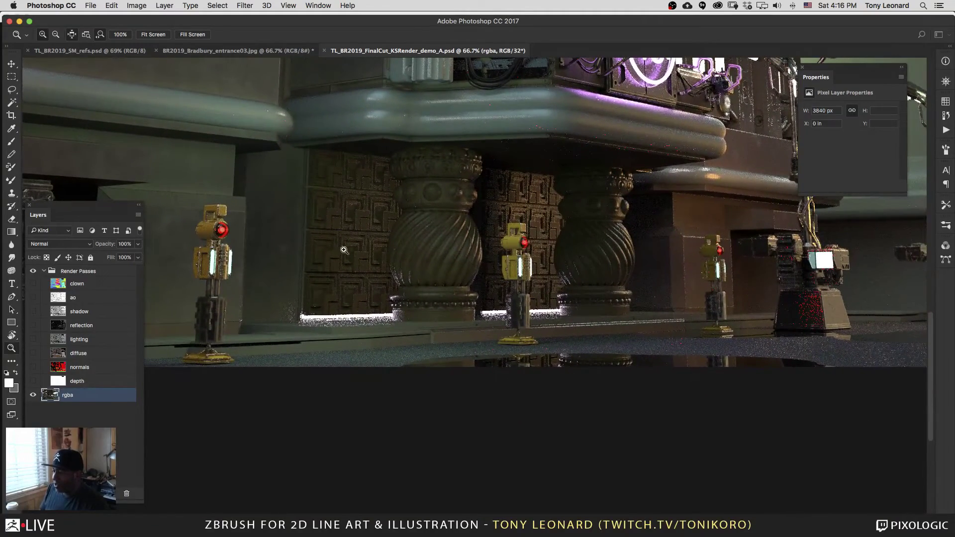
left_click_drag(634, 265, 380, 437)
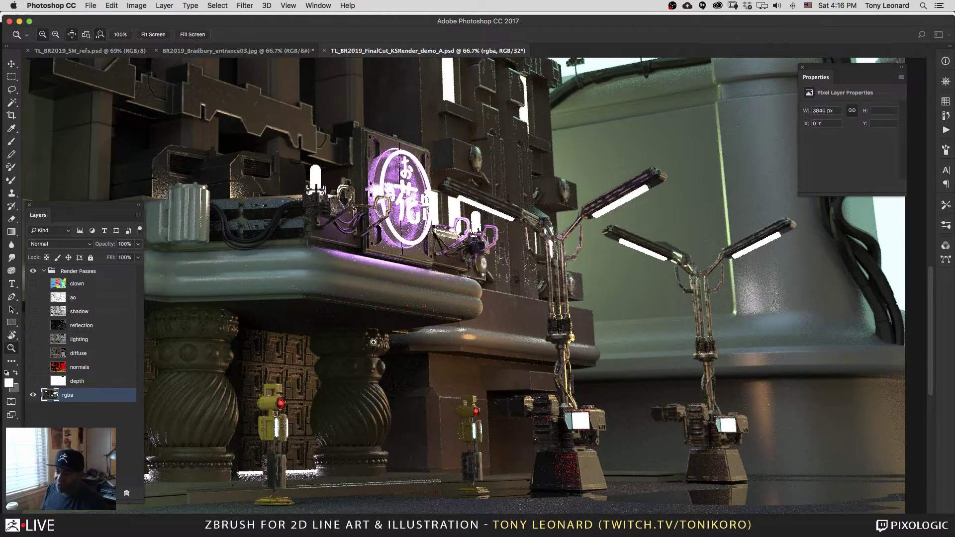
Step: Zoom to 100% on the pillars and yellow robots
scroll(532, 225, "up", 10)
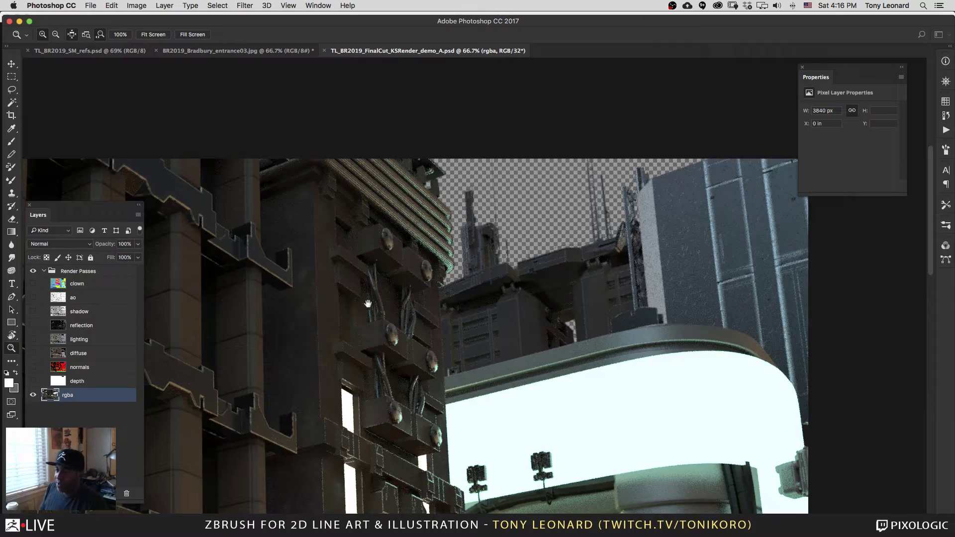
scroll(368, 303, "down", 10)
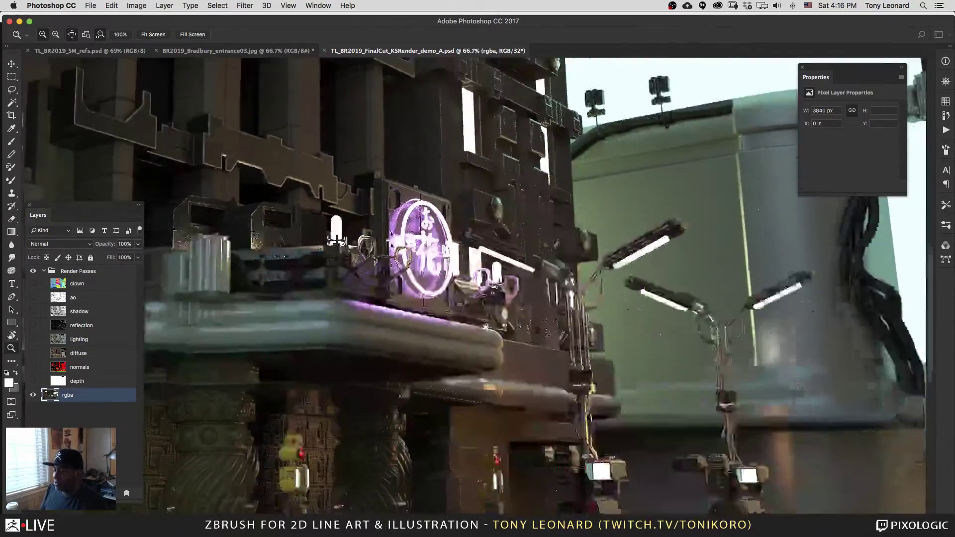
scroll(485, 325, "down", 5)
scroll(418, 272, "up", 3)
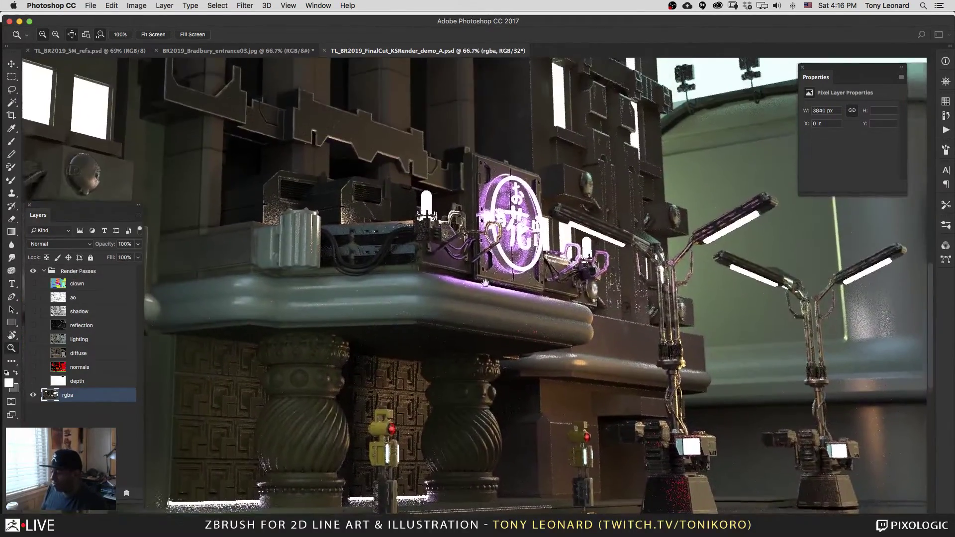
scroll(485, 282, "down", 3)
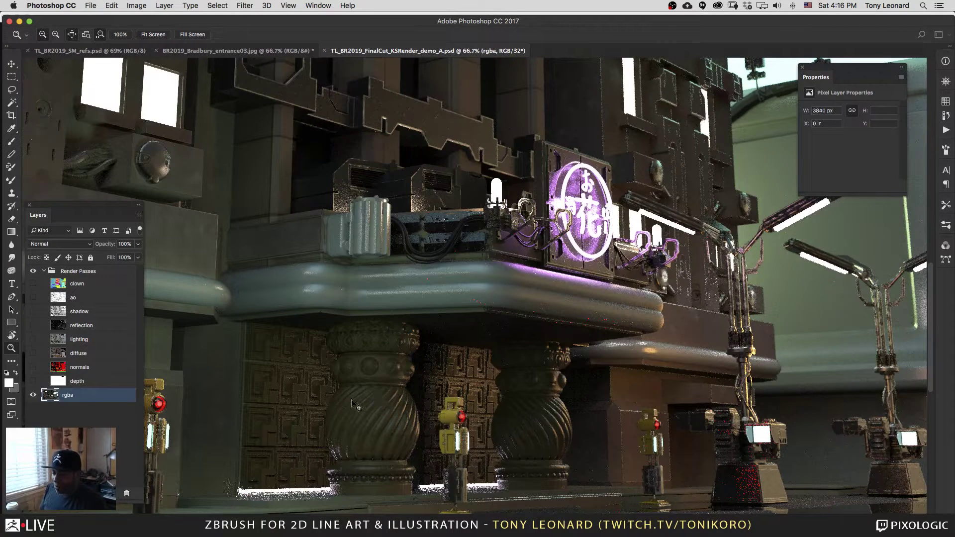
left_click(194, 420)
scroll(348, 298, "down", 10)
scroll(348, 299, "right", 5)
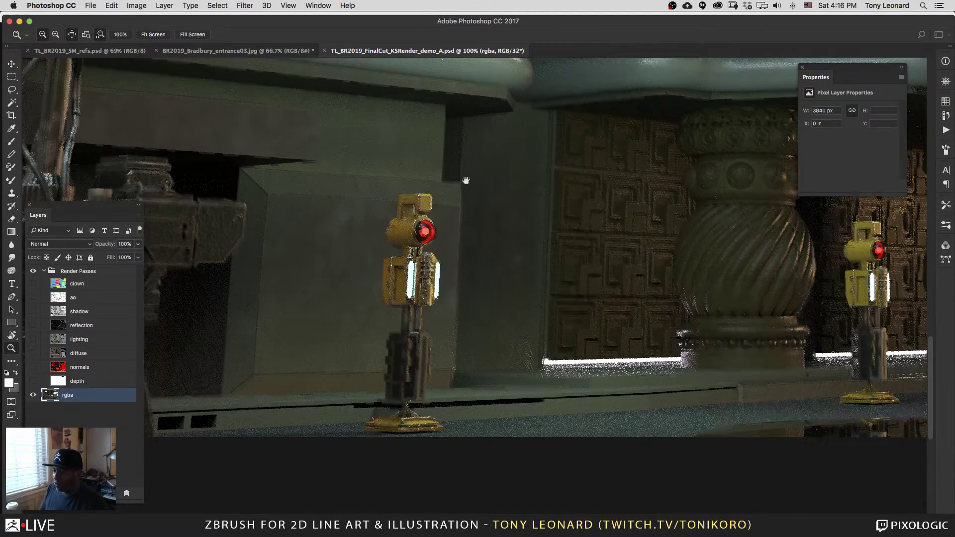
Step: Pan from the cornice toward the neon sign, then to the carved pillar and wall panels
scroll(466, 179, "up", 5)
scroll(465, 179, "left", 2)
left_click_drag(549, 120, 426, 346)
left_click_drag(746, 348, 512, 231)
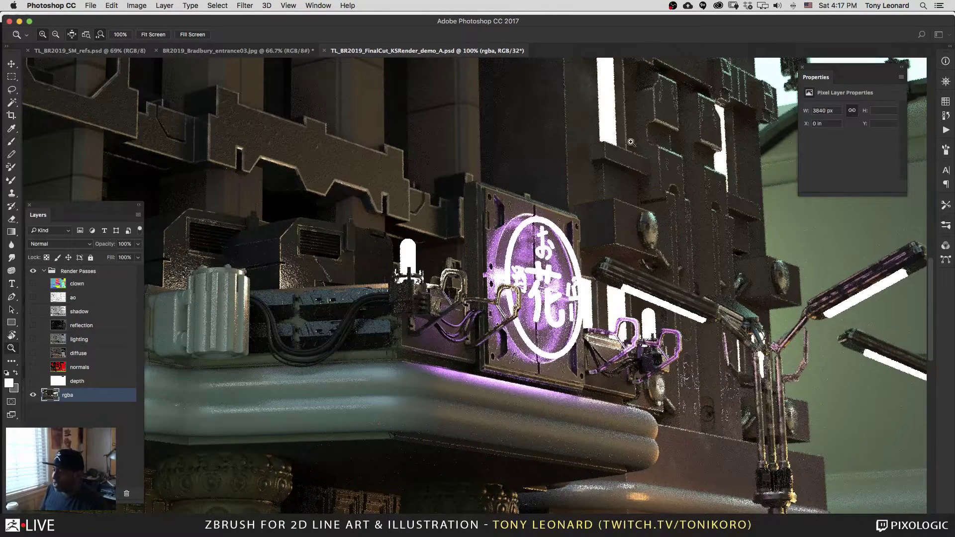
scroll(691, 279, "down", 3)
scroll(375, 296, "down", 10)
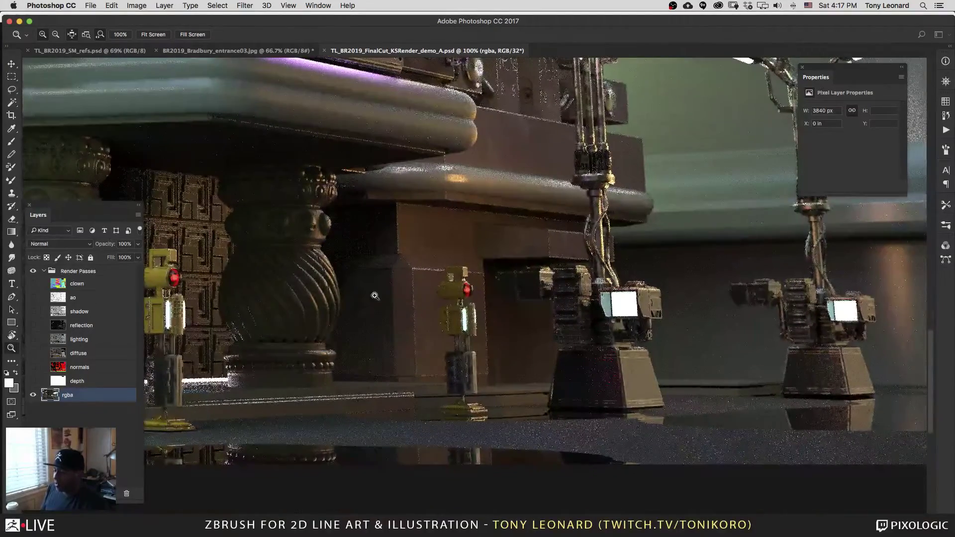
left_click_drag(286, 250, 639, 235)
Step: Scroll around the facade close-up and bring the purple neon sign into view
scroll(639, 235, "left", 10)
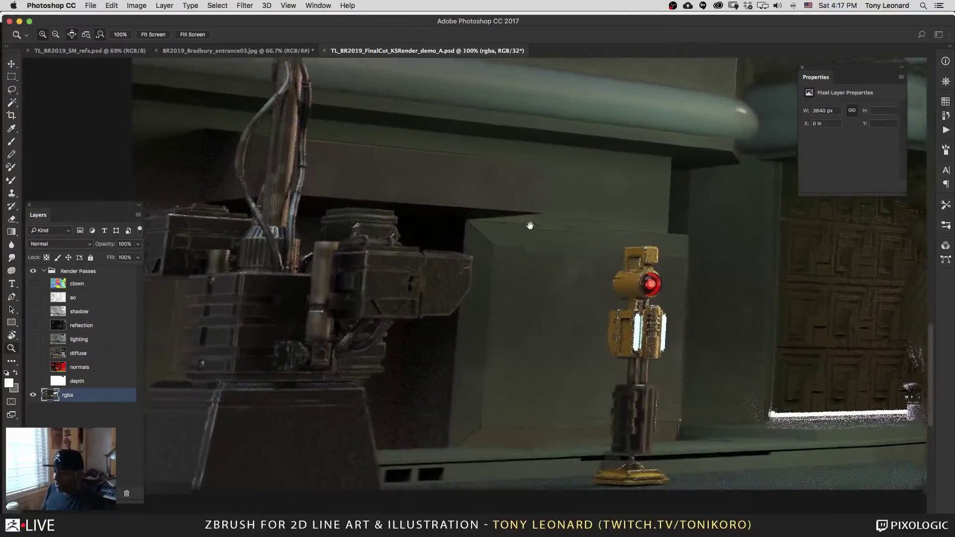
scroll(400, 310, "up", 15)
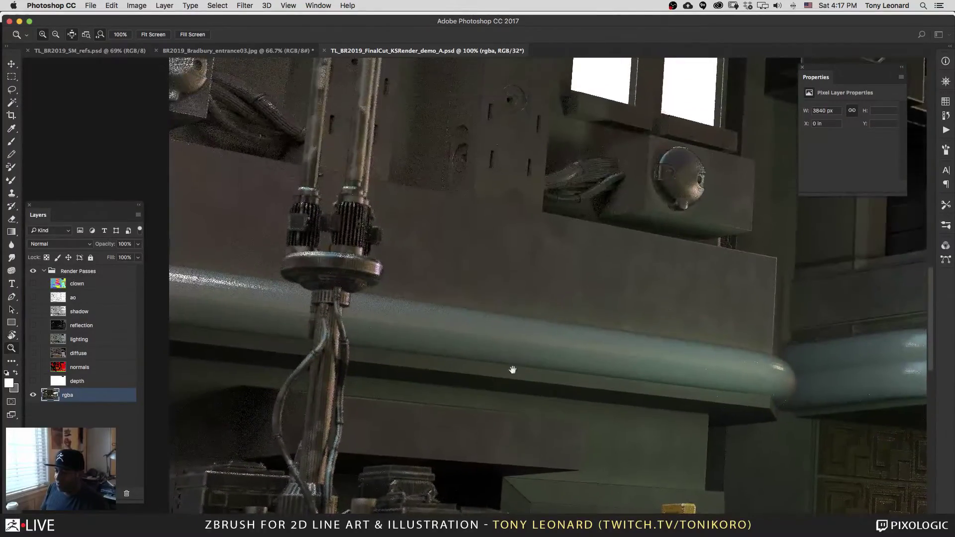
scroll(427, 323, "up", 10)
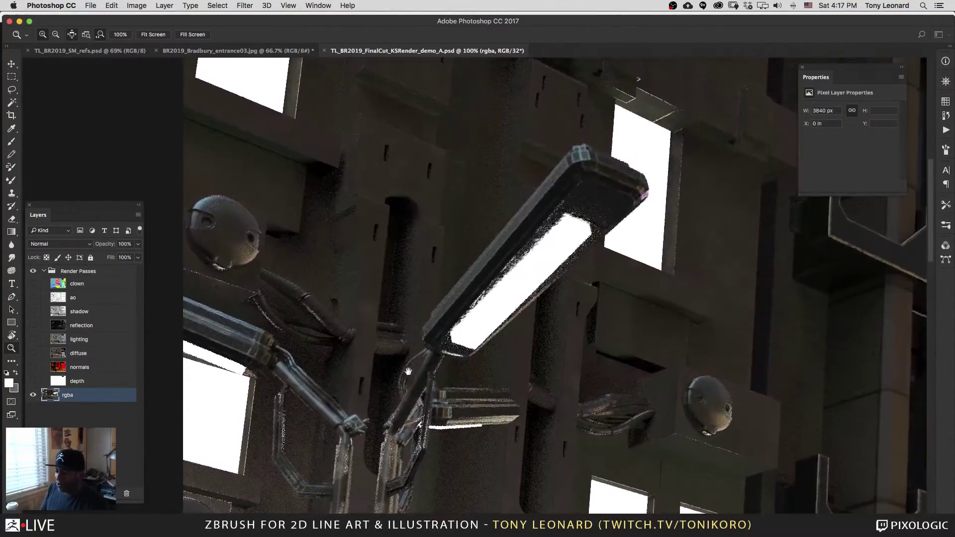
scroll(390, 363, "up", 10)
scroll(358, 181, "down", 15)
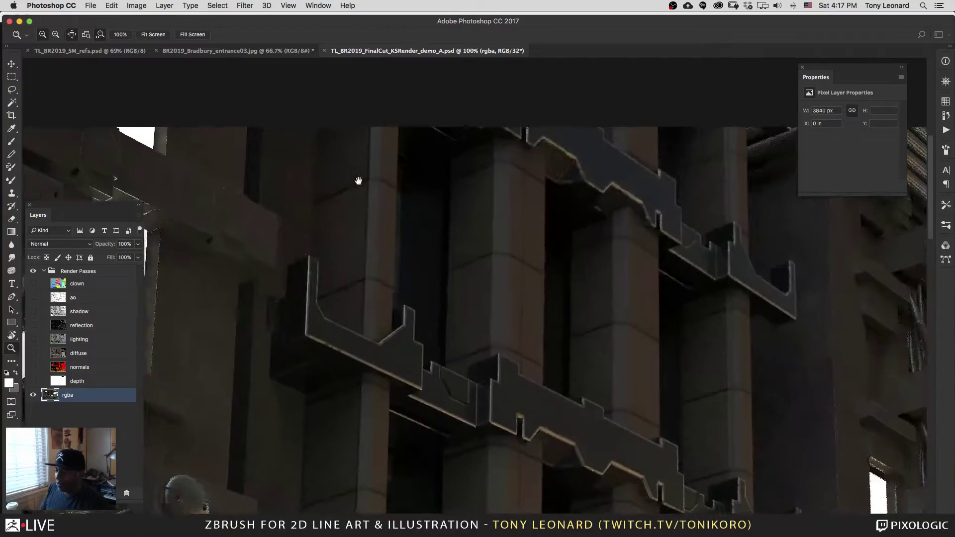
scroll(353, 244, "right", 5)
scroll(354, 245, "down", 5)
scroll(398, 238, "right", 5)
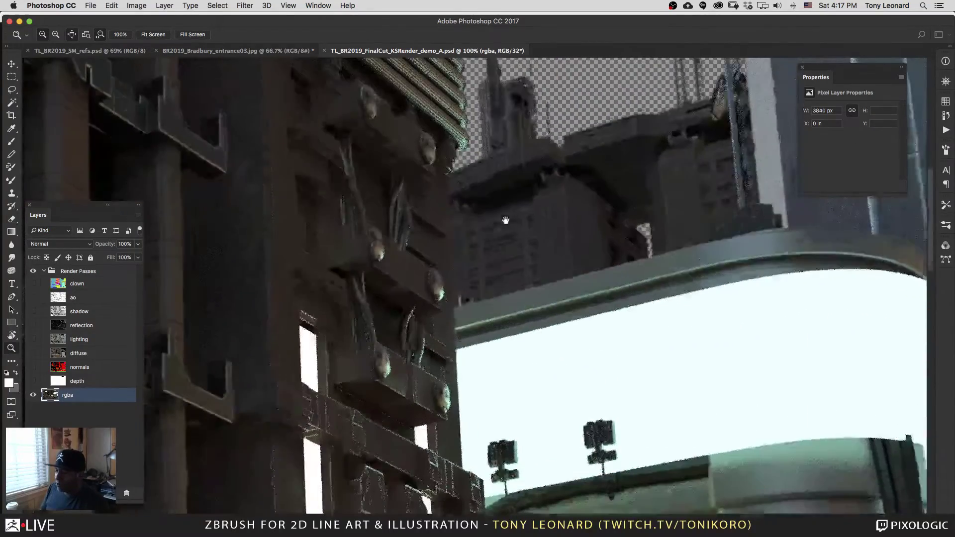
scroll(532, 227, "left", 6)
scroll(533, 228, "down", 5)
scroll(532, 228, "left", 3)
scroll(532, 227, "down", 1)
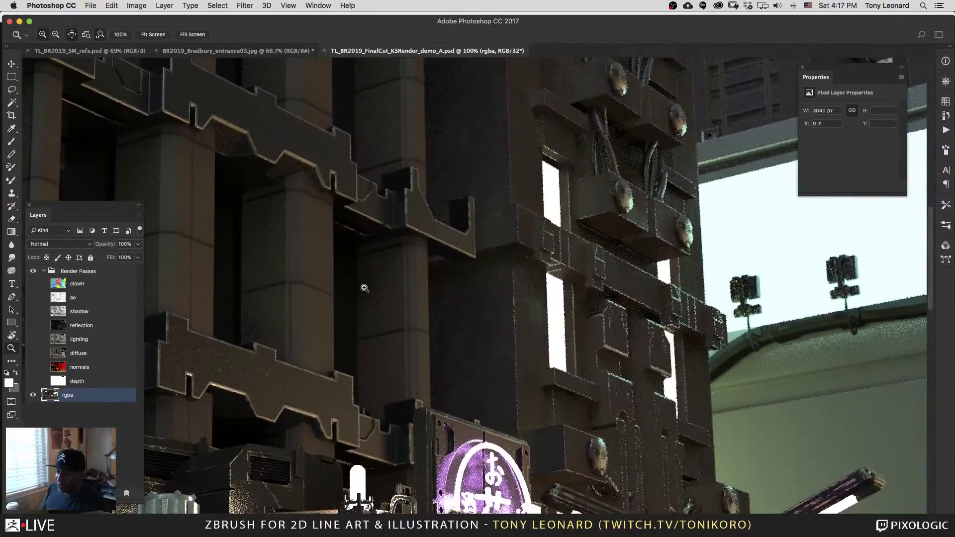
left_click_drag(346, 321, 591, 196)
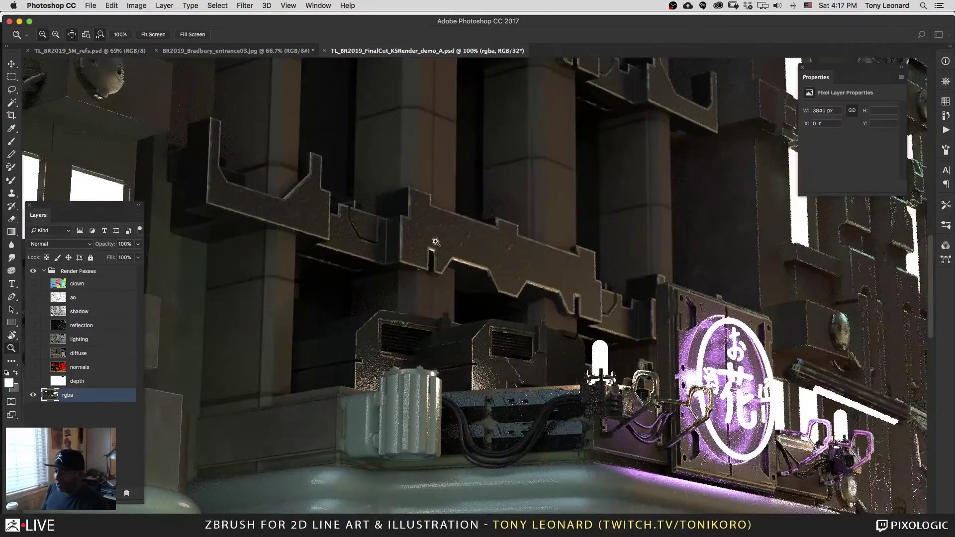
Step: Zoom out to 33.3%, then return to 100% on the storefront's base pillars
left_click(465, 290, "alt")
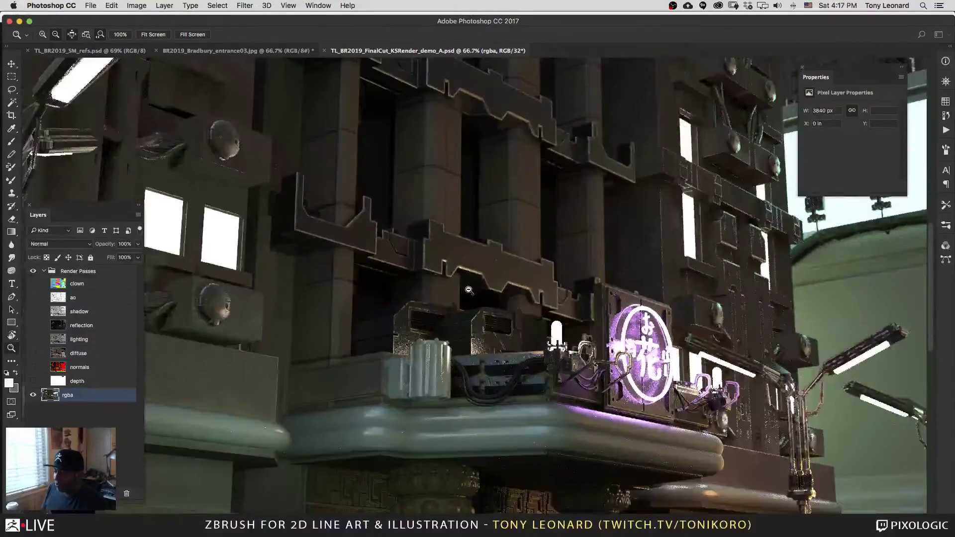
left_click(468, 294, "alt")
left_click(470, 298, "alt")
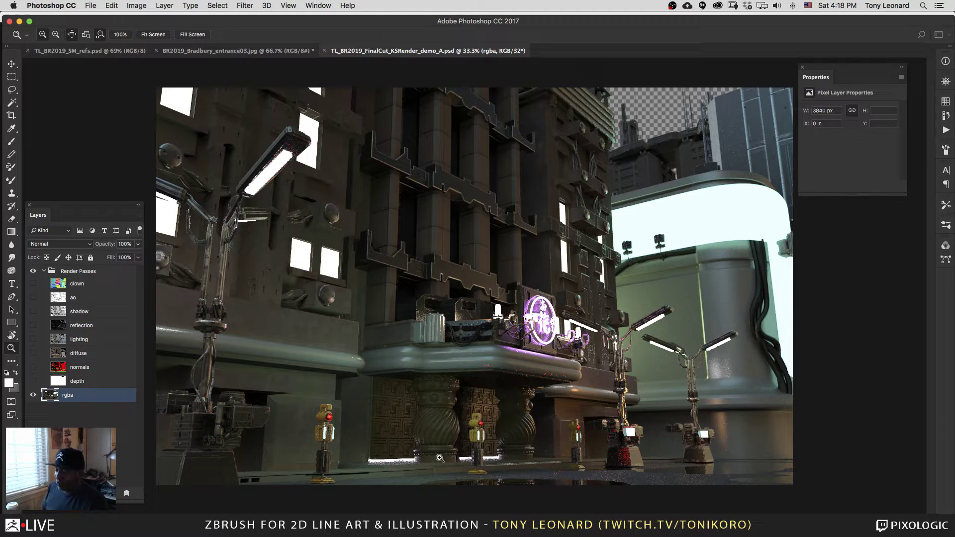
key("super+1")
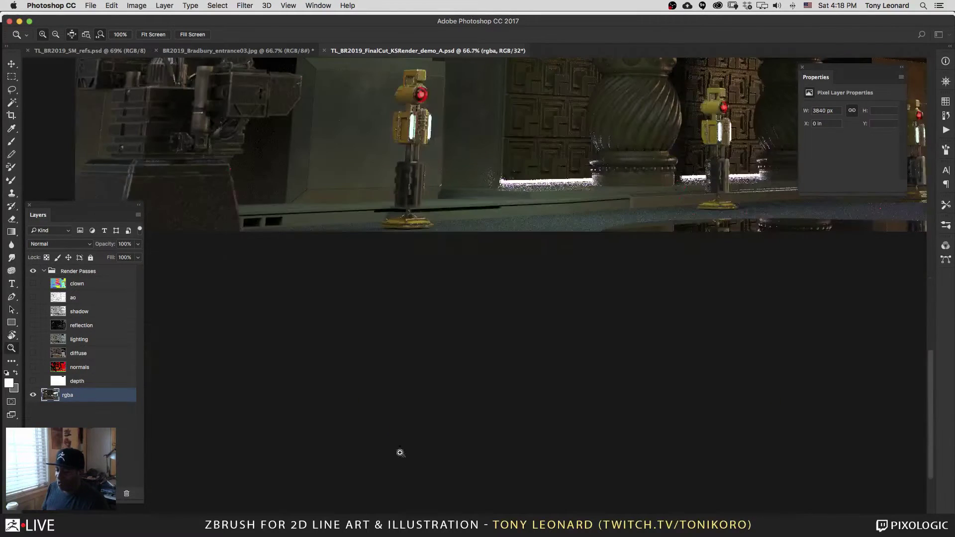
scroll(559, 130, "up", 3)
left_click_drag(542, 151, 426, 384)
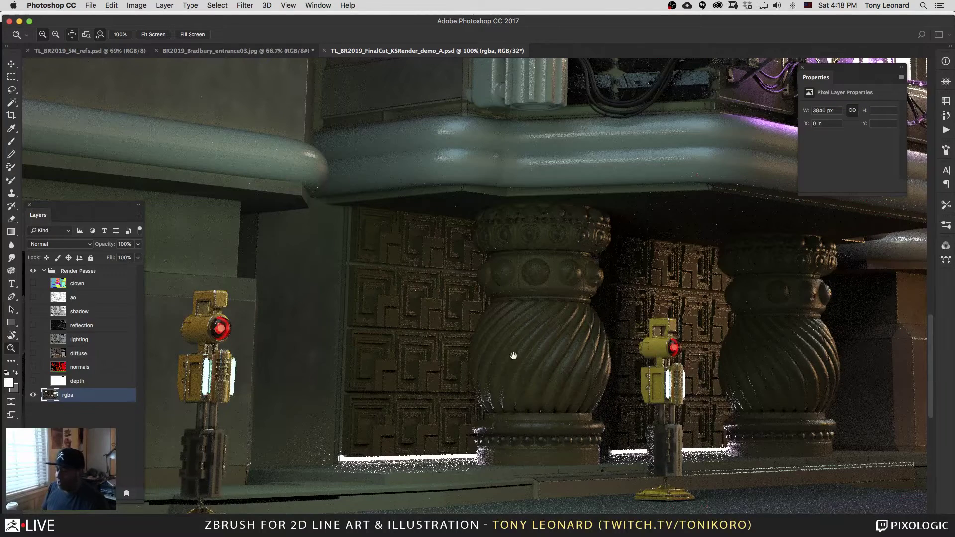
Step: Pan to the render's bottom edge and right side, then zoom out to 33.3%
left_click_drag(514, 356, 408, 276)
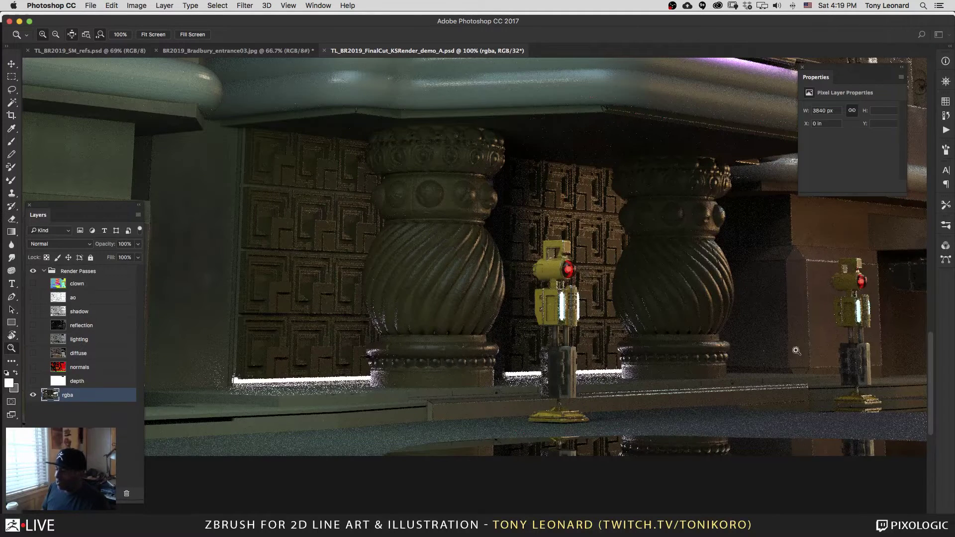
scroll(797, 352, "right", 10)
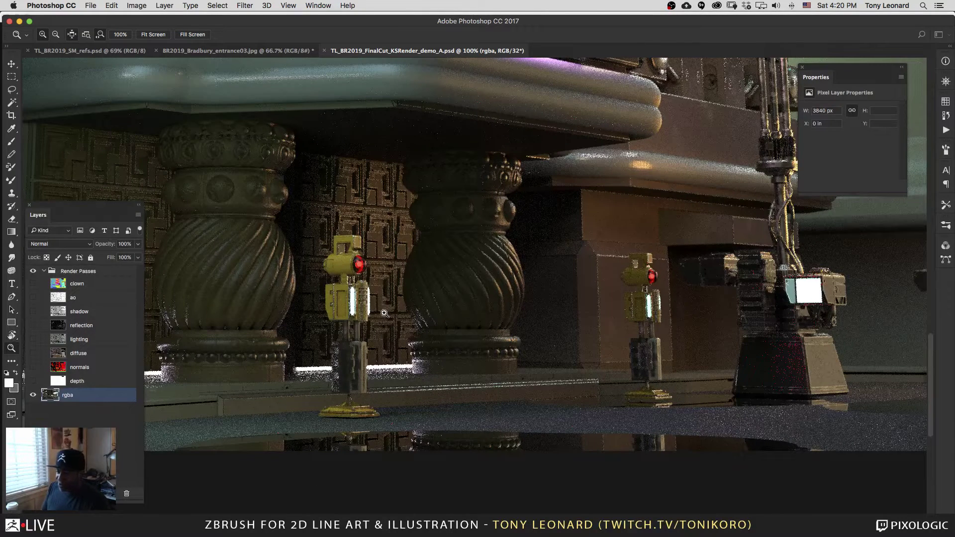
scroll(398, 231, "up", 5)
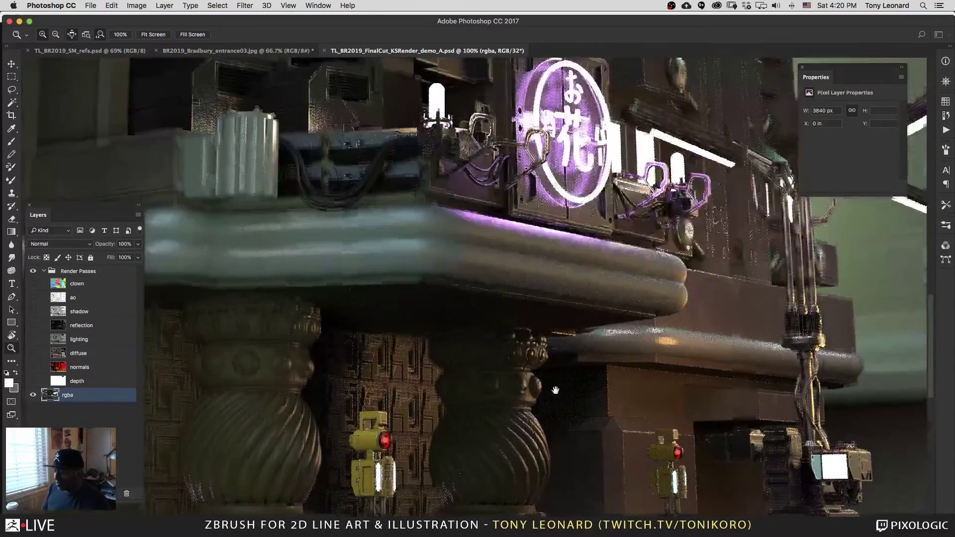
scroll(498, 288, "down", 3)
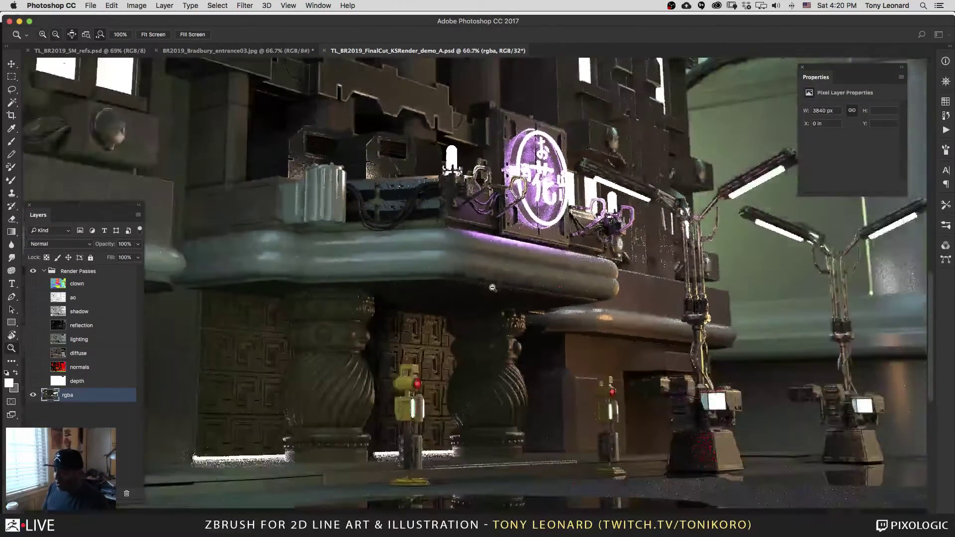
scroll(500, 295, "down", 1)
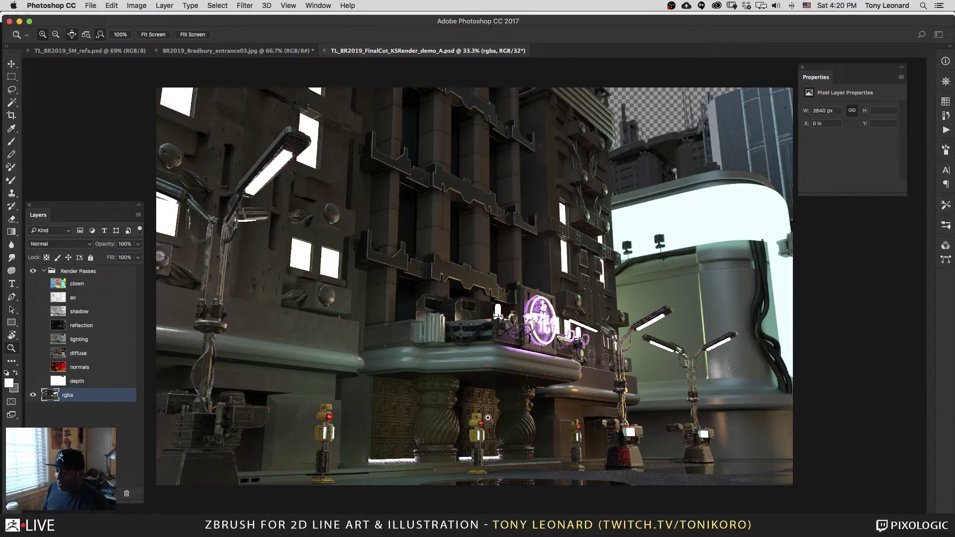
Step: Zoom from 33.3% to 66.7% on the neon-signed storefront and pillars
scroll(496, 424, "up", 1)
scroll(483, 265, "up", 1)
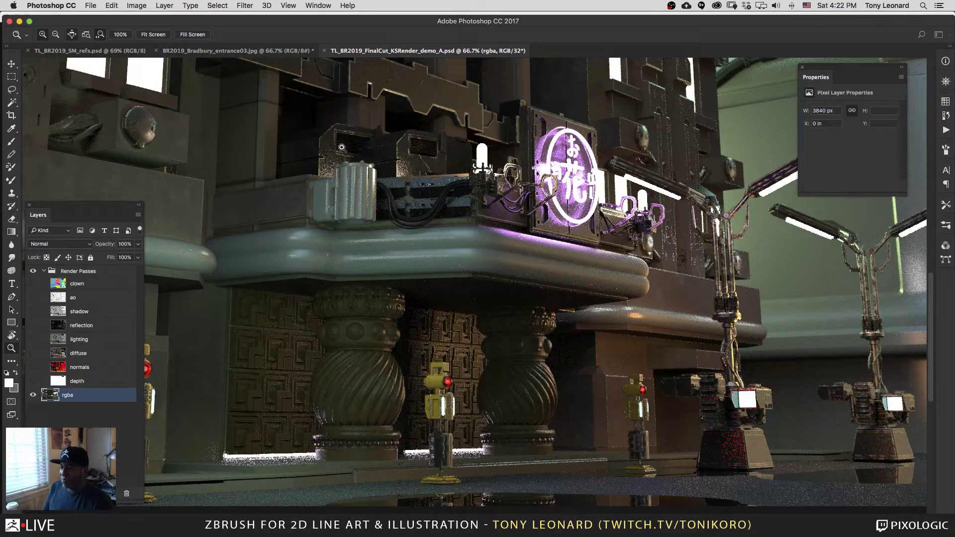
Step: Scroll the render up to show the upper tower facade and the transparent top-right sky
scroll(354, 193, "up", 5)
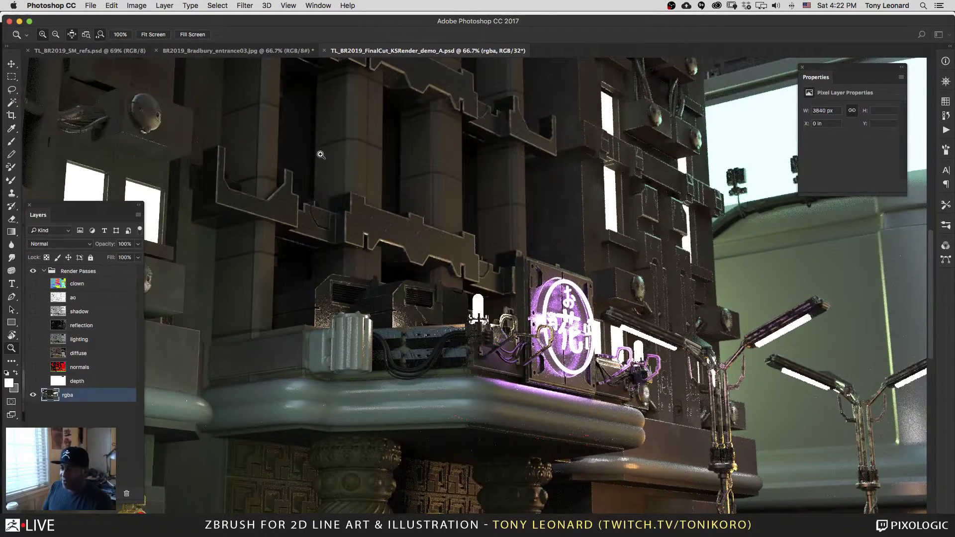
scroll(466, 197, "down", 2)
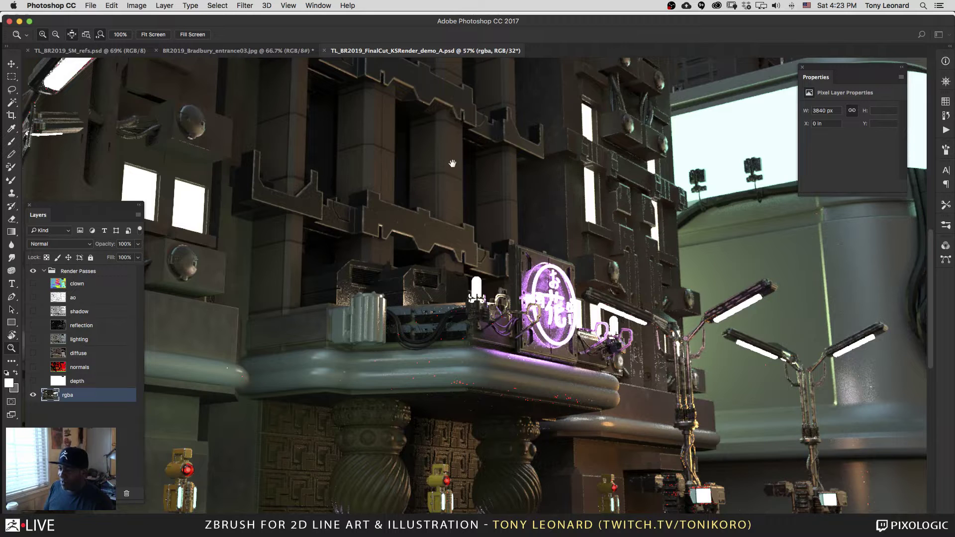
scroll(453, 167, "up", 5)
scroll(421, 113, "up", 4)
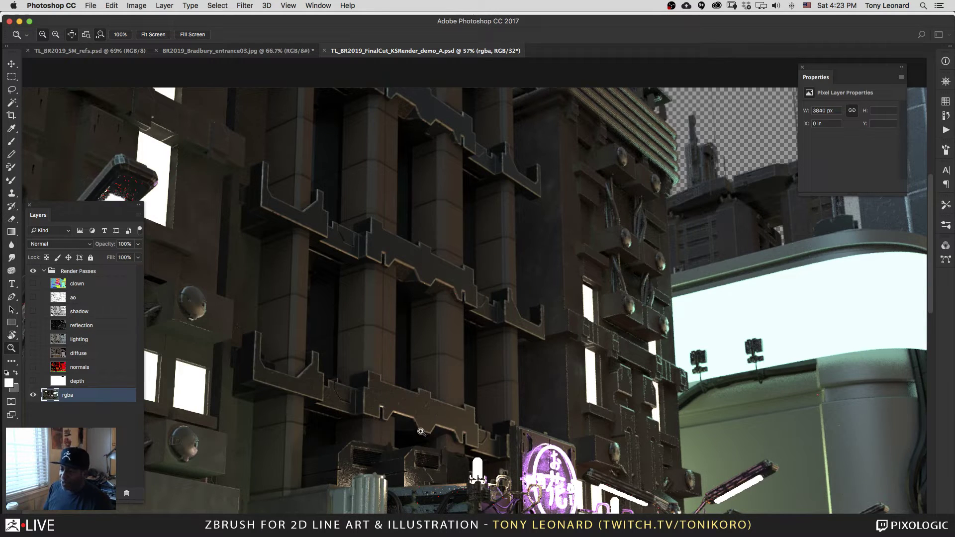
Step: Pan the render across the building's right side, the neon sign and the lower street
left_click_drag(503, 174, 451, 162)
left_click_drag(501, 313, 475, 315)
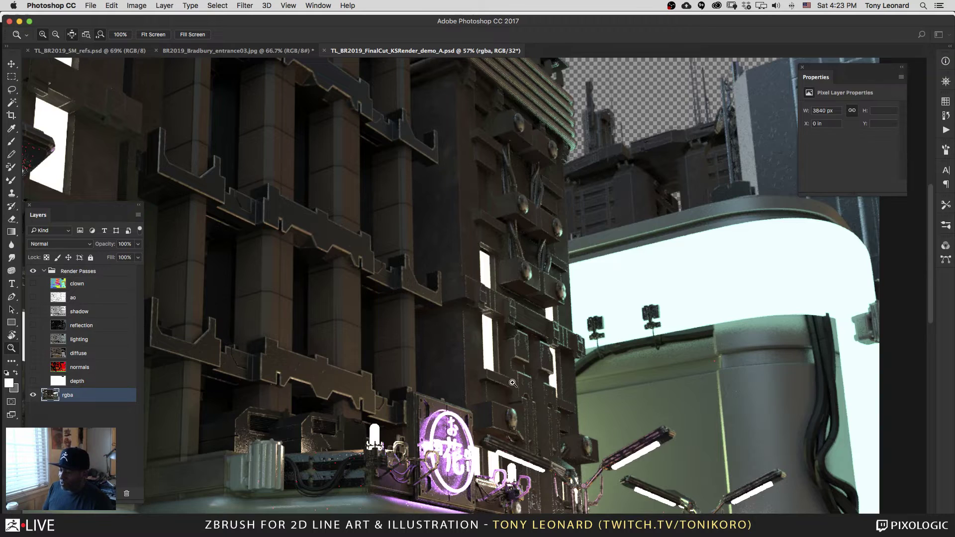
left_click_drag(513, 383, 490, 364)
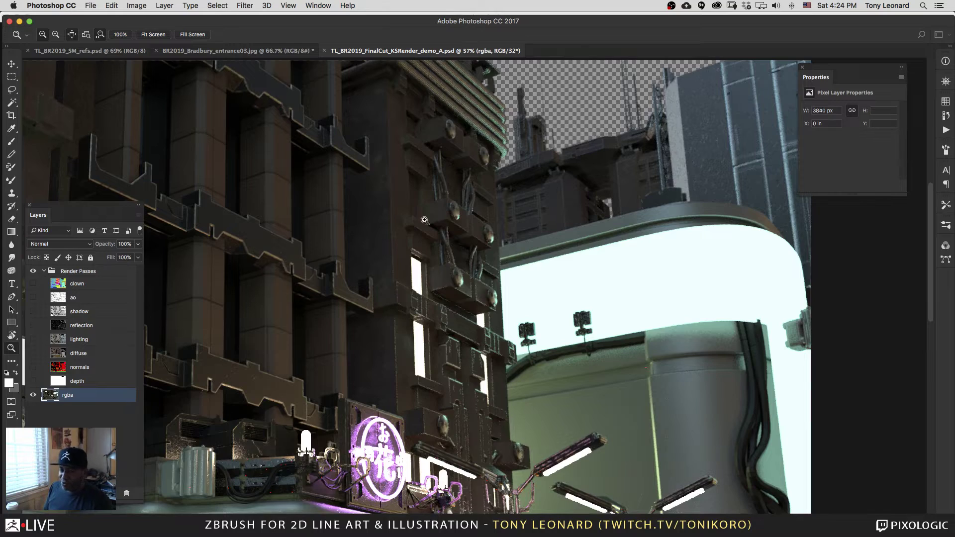
Step: Zoom to 400% on the yellow robot's red light to check noise, then switch to ZBrush
scroll(468, 311, "down", 2)
scroll(468, 311, "right", 2)
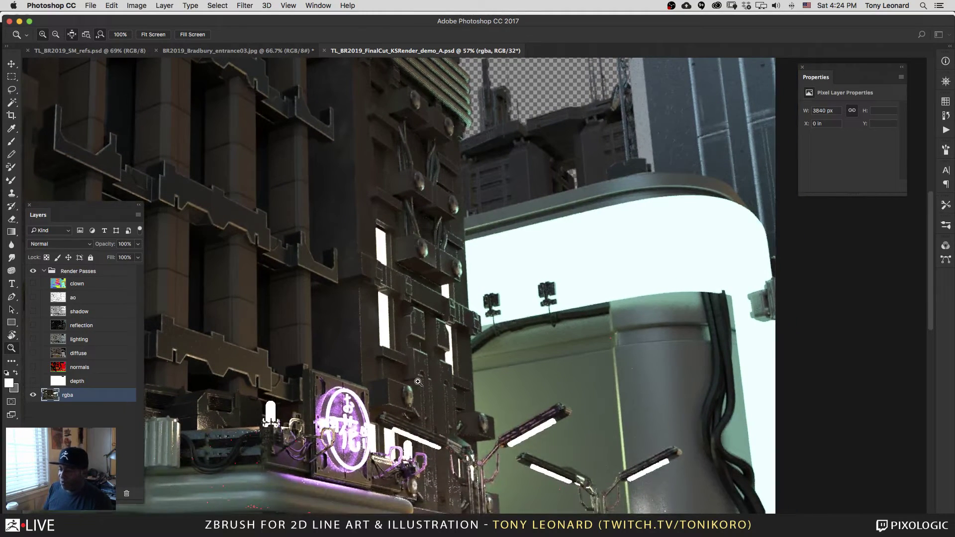
scroll(418, 382, "down", 5)
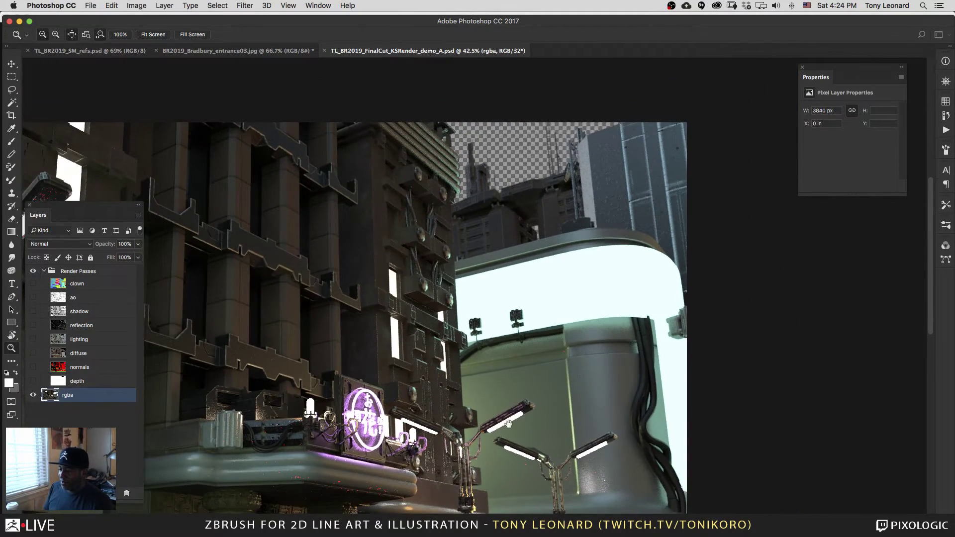
scroll(508, 423, "down", 10)
scroll(508, 424, "left", 4)
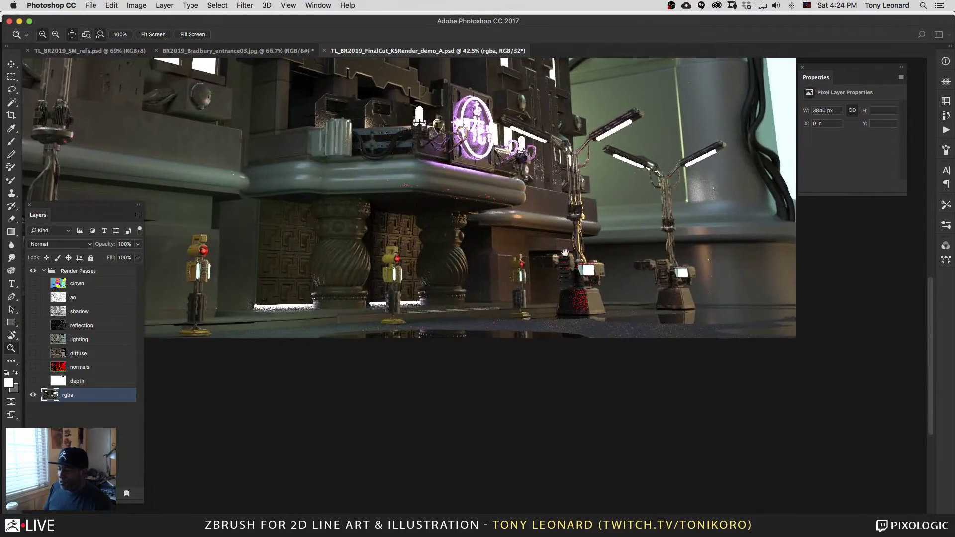
scroll(567, 256, "up", 3)
scroll(567, 256, "right", 1)
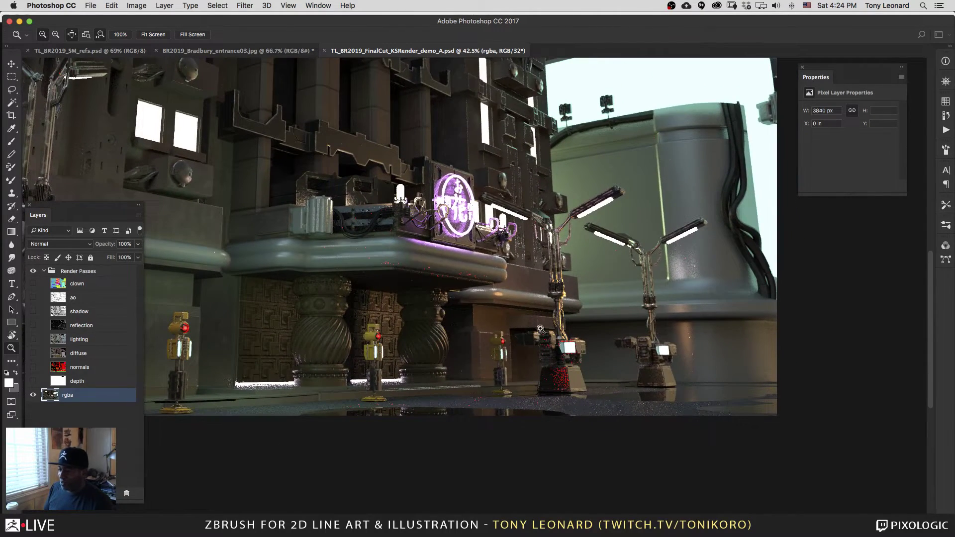
scroll(492, 344, "up", 4)
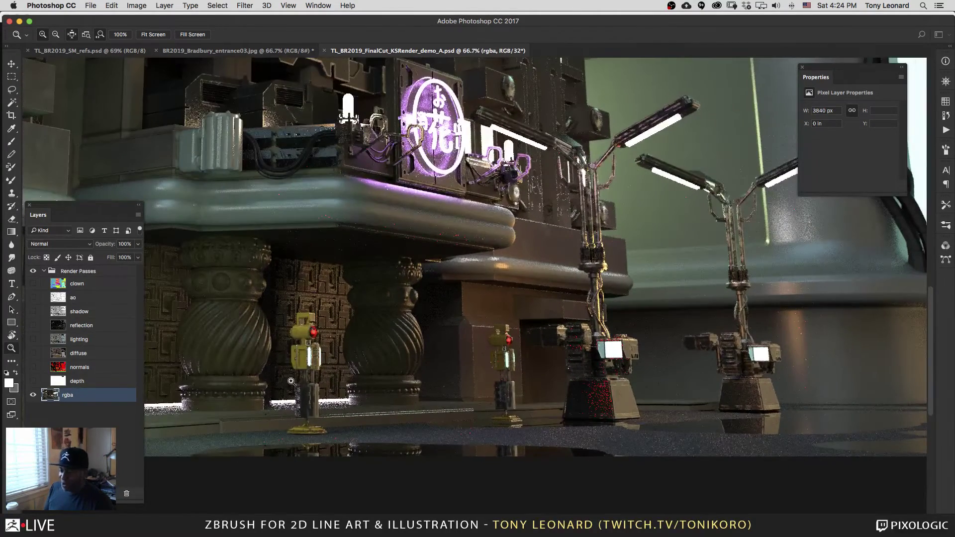
scroll(291, 381, "up", 6)
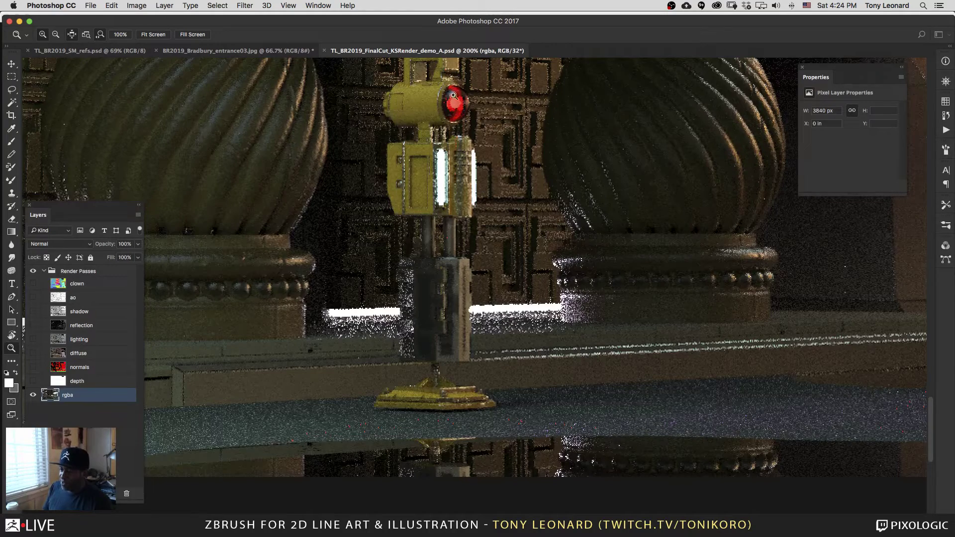
scroll(457, 109, "up", 4)
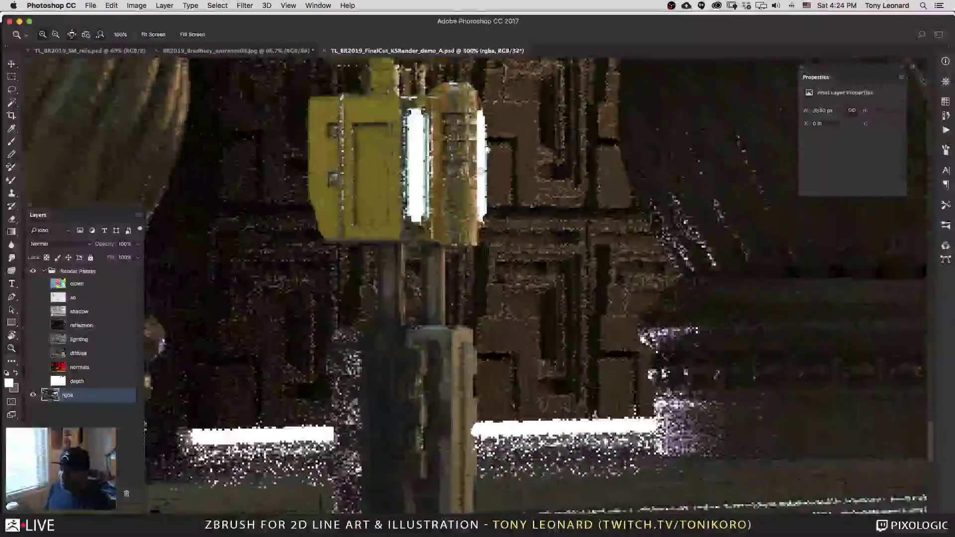
left_click_drag(486, 129, 486, 379)
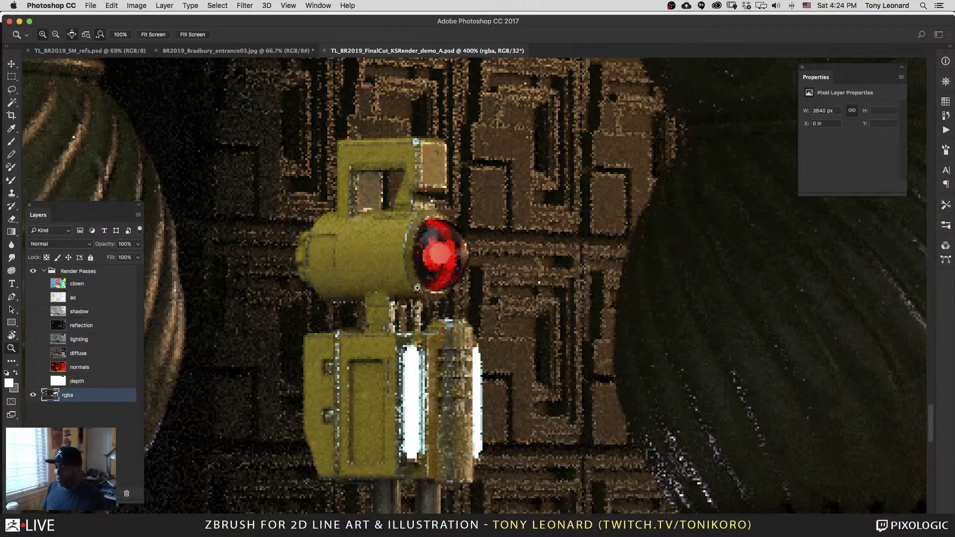
key("super+Tab")
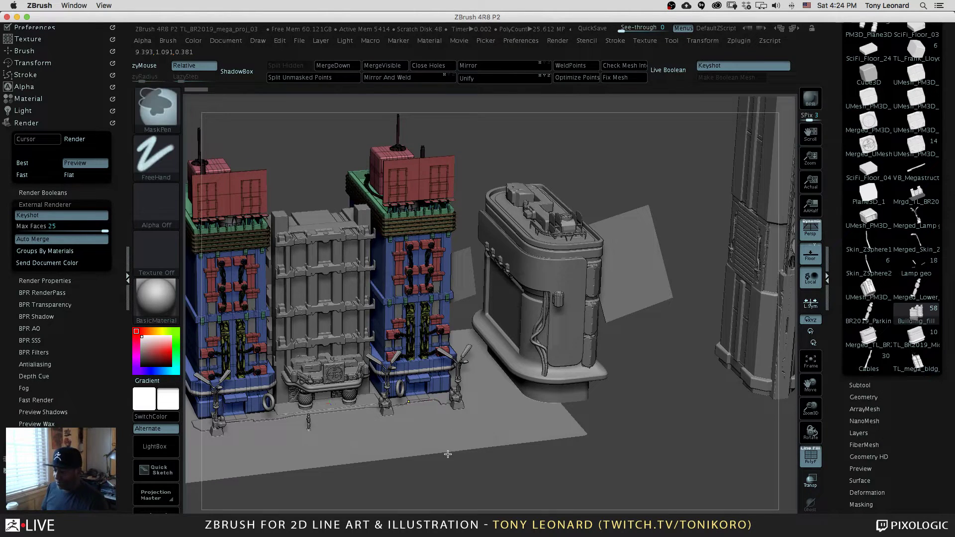
Step: Orbit and zoom the view until the blue building's front facade is seen straight on
key("ctrl")
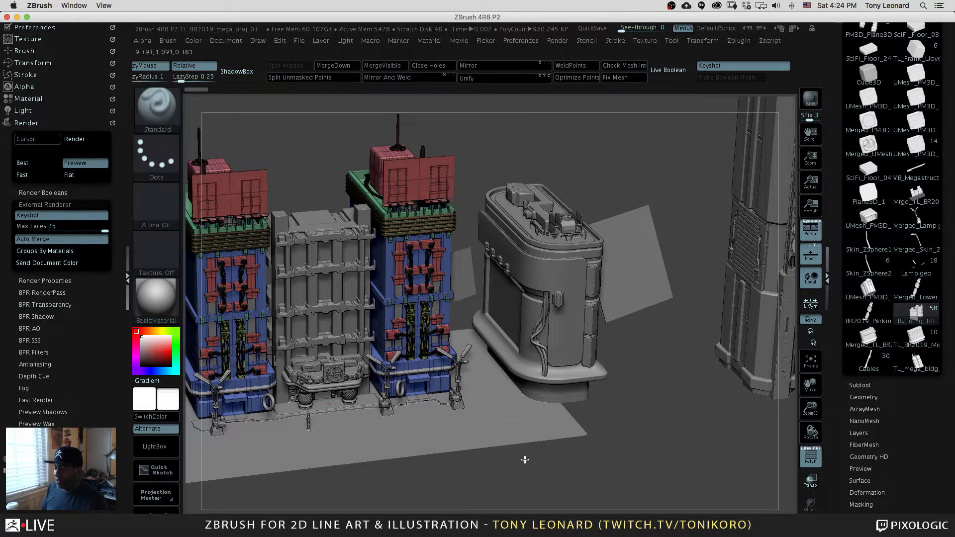
left_click_drag(525, 460, 553, 359)
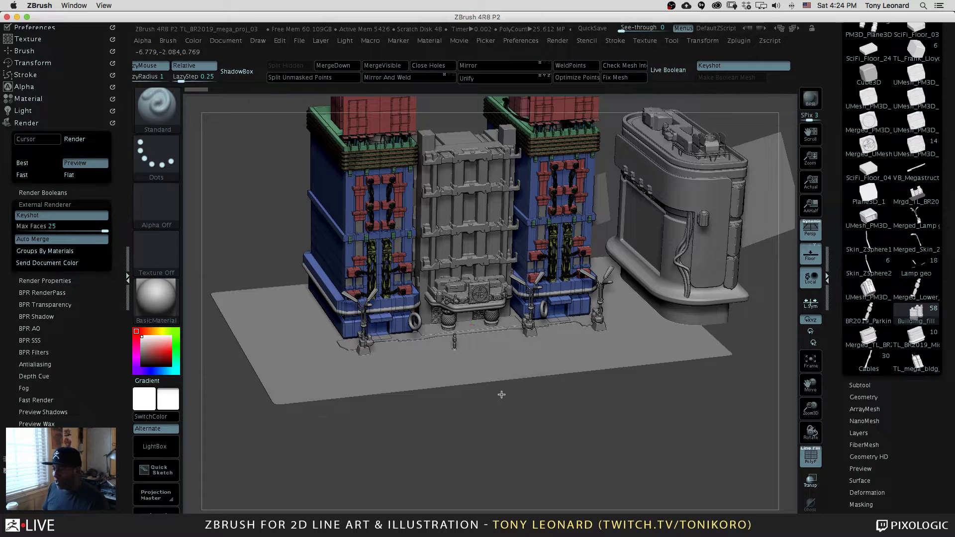
left_click_drag(557, 434, 527, 191)
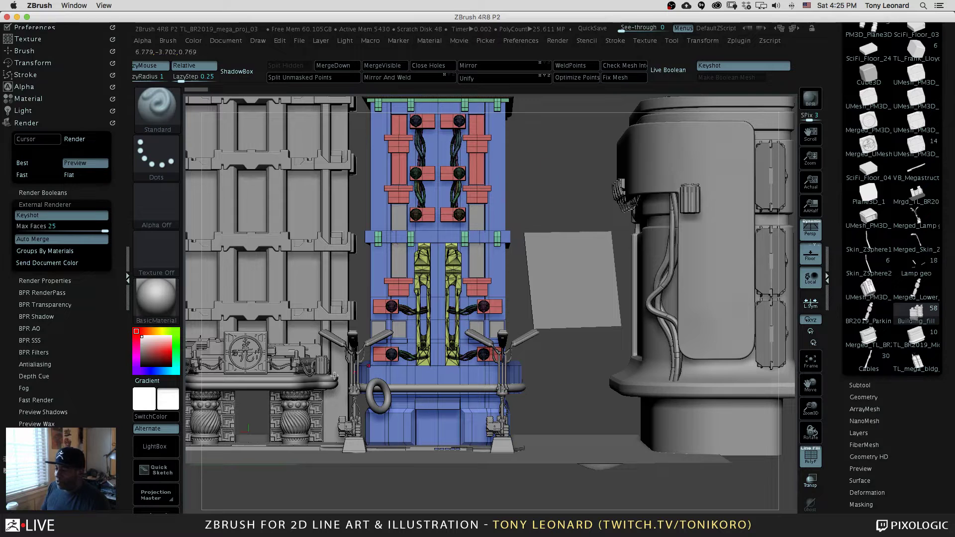
Step: Zoom in around the blue and cylindrical buildings, then select Merged_Lamp_geo1 and solo it
left_click_drag(569, 189, 457, 120)
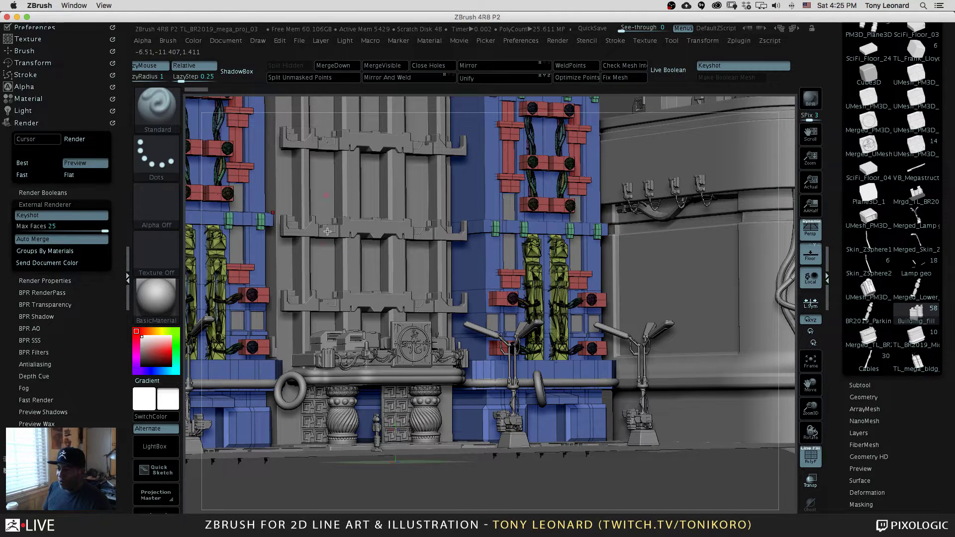
left_click_drag(604, 478, 438, 373)
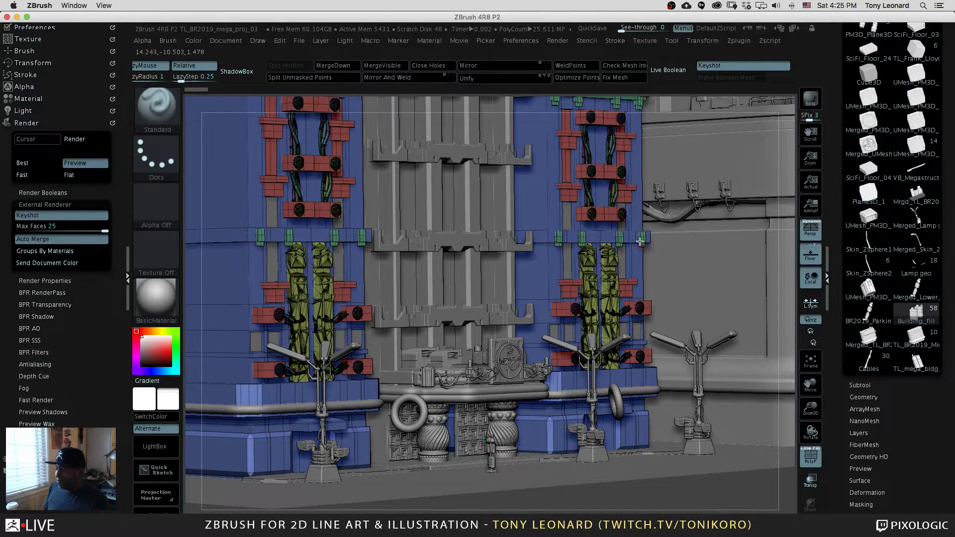
left_click_drag(728, 296, 524, 489)
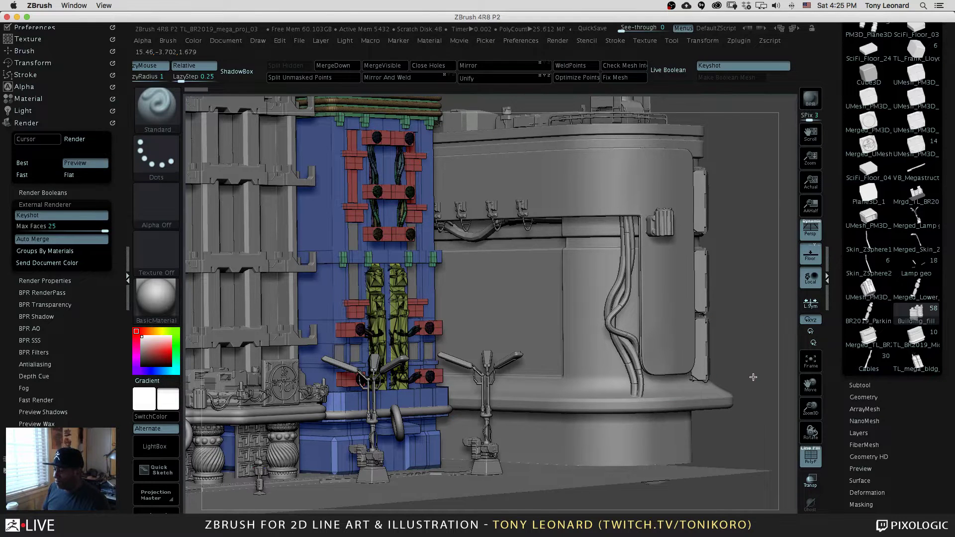
key("minus")
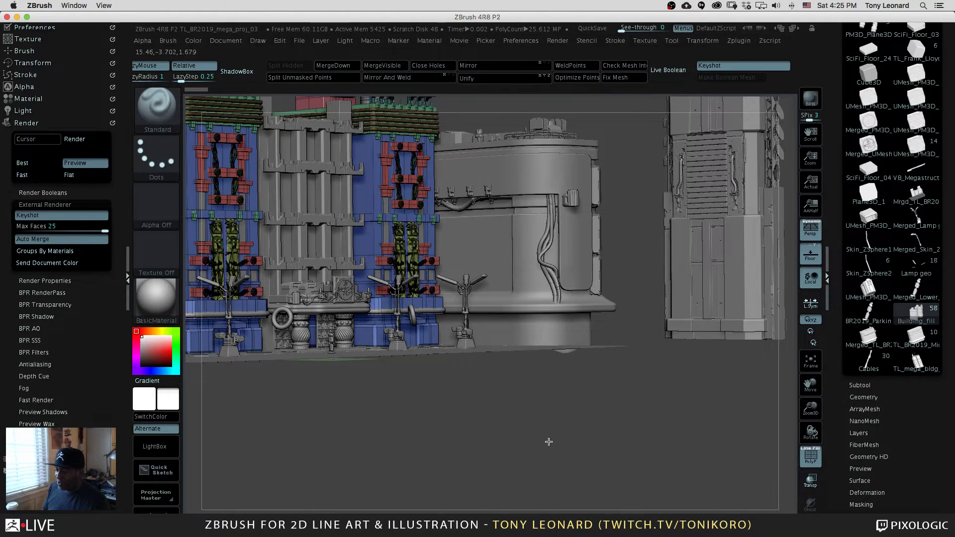
left_click_drag(547, 431, 562, 273)
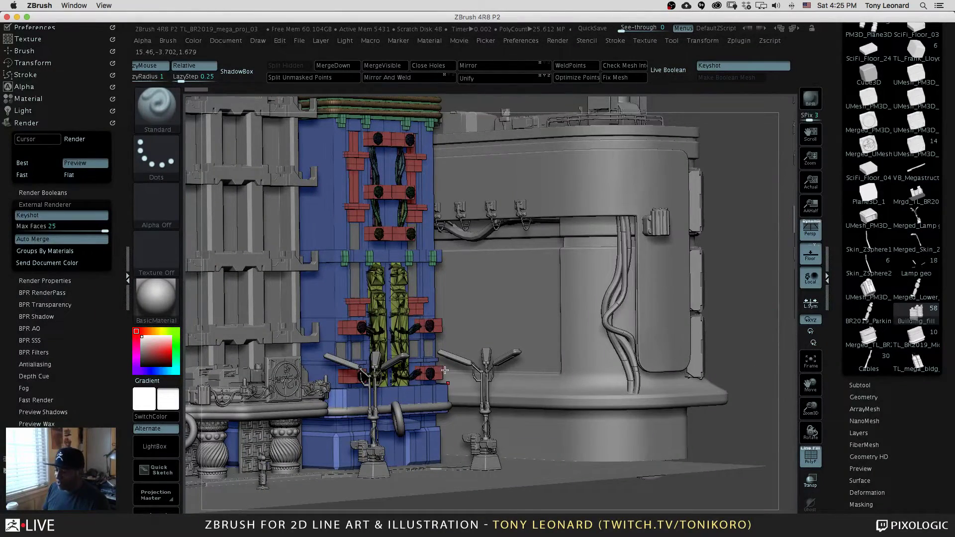
left_click(488, 462, "alt")
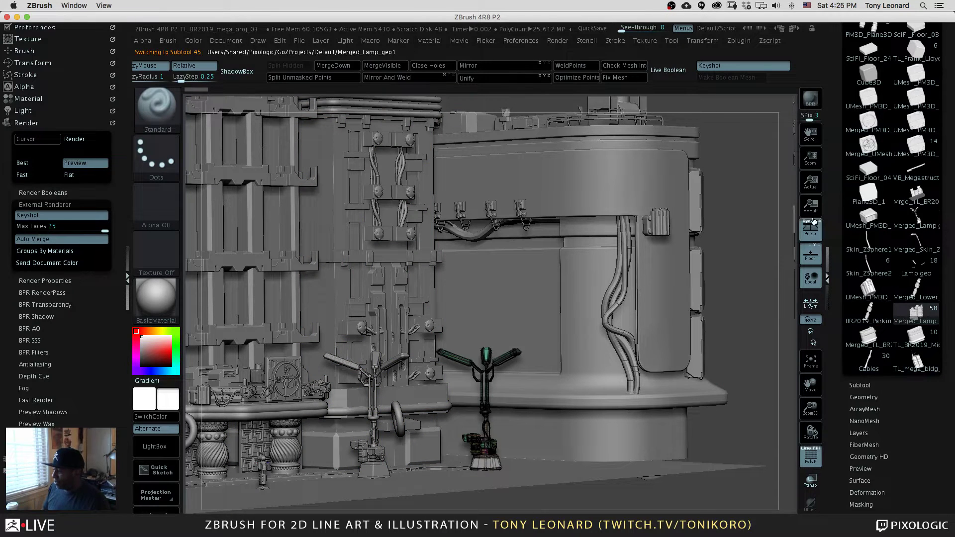
key("ctrl+shift+s")
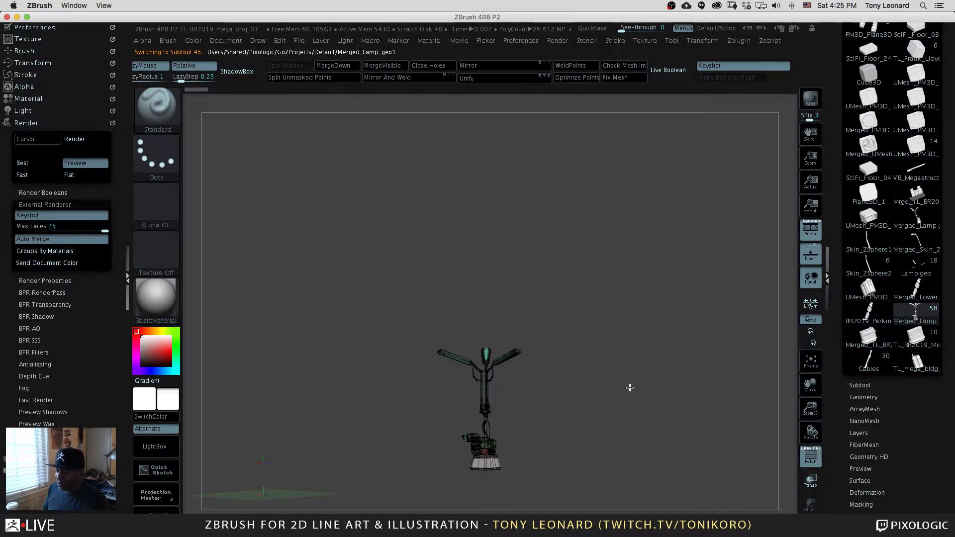
Step: Frame the soloed lamp with F and orbit around its head, arms and base to an upright side view
mouse_move(629, 386)
left_mouse_down()
mouse_move(635, 425)
mouse_move(633, 397)
left_mouse_up()
key("f")
left_click_drag(626, 289, 305, 369)
left_click_drag(642, 271, 673, 343)
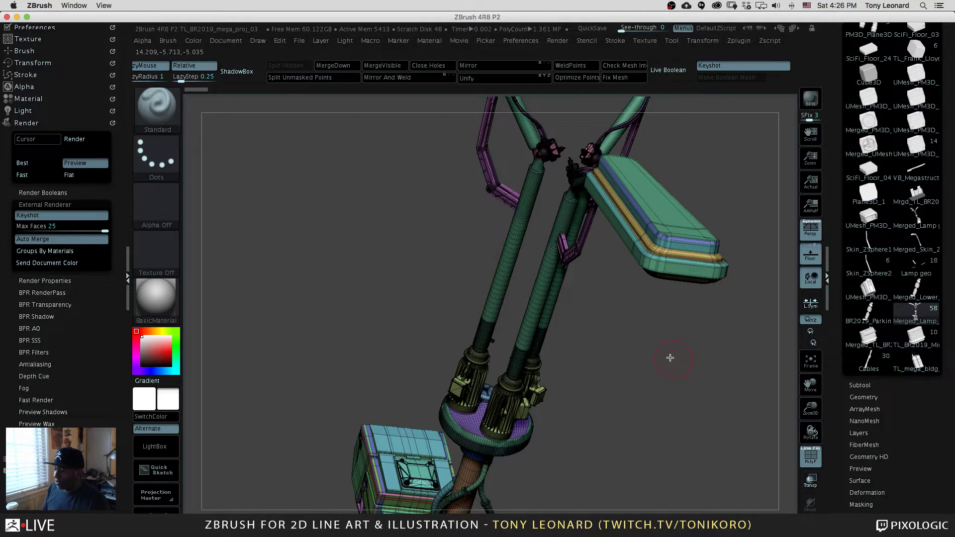
left_click_drag(671, 358, 650, 351)
left_click_drag(455, 342, 368, 282)
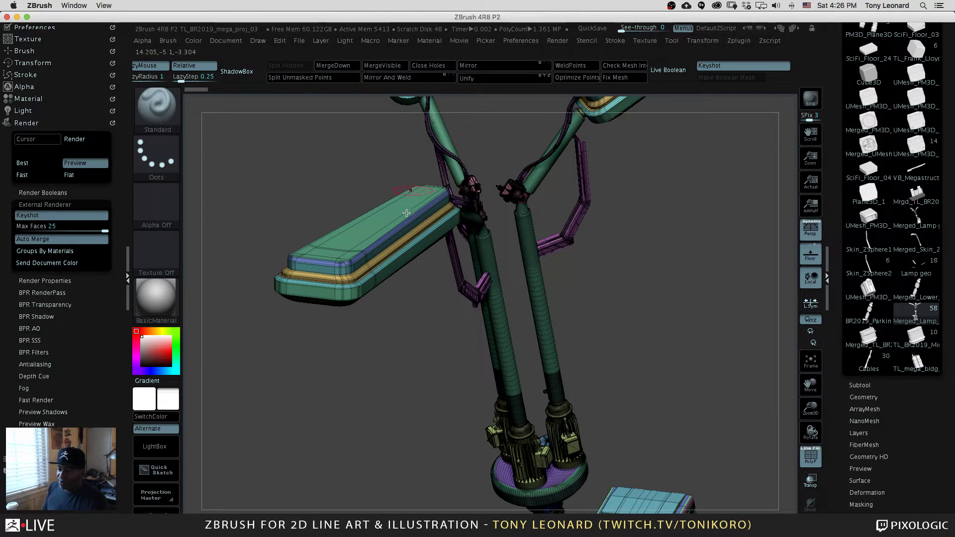
left_click_drag(363, 388, 387, 396)
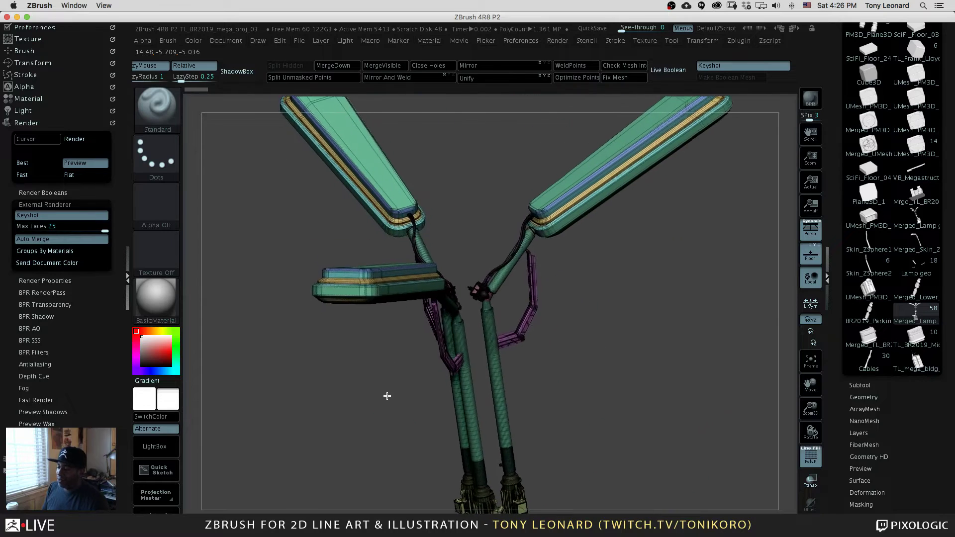
key("b")
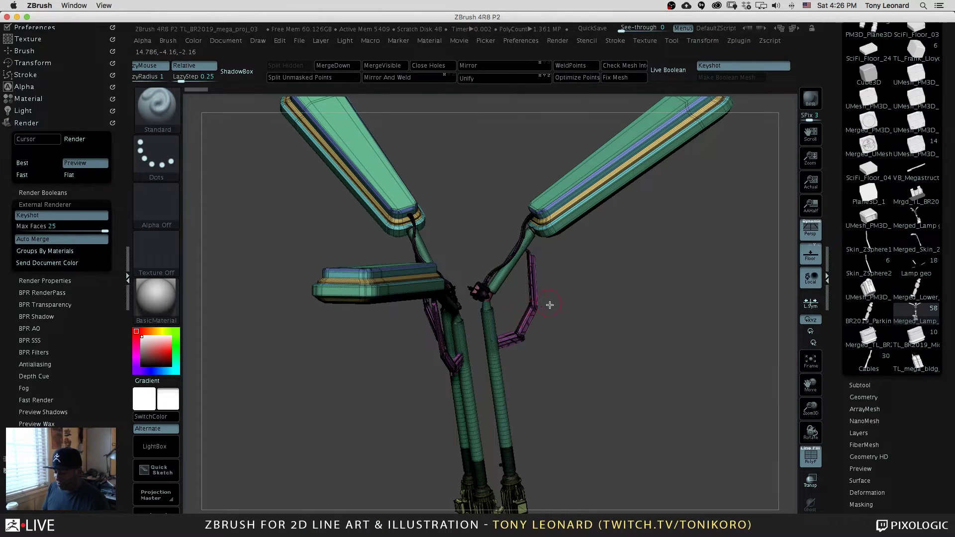
key("b")
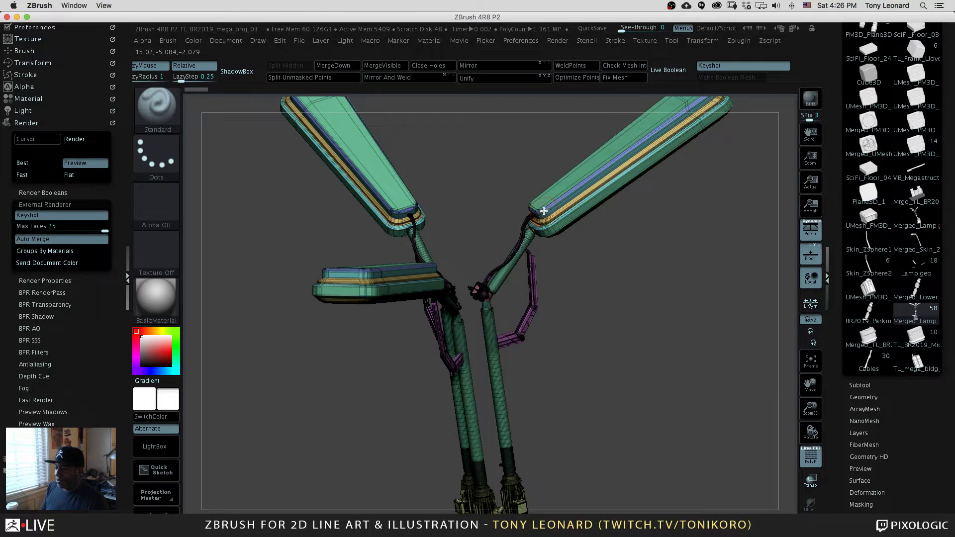
left_click_drag(621, 379, 636, 330)
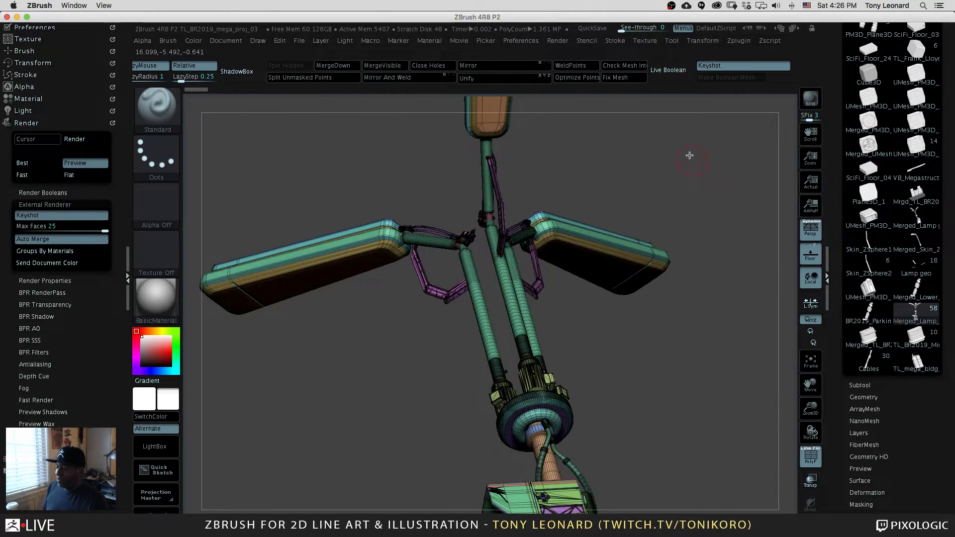
left_click_drag(688, 154, 659, 207)
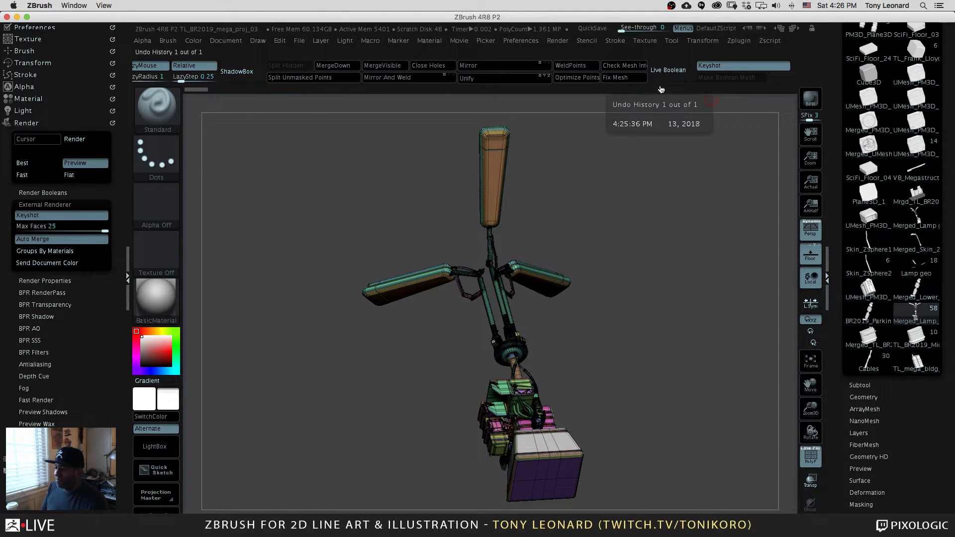
Step: Split the unmasked points off the lamp mesh
key("ctrl")
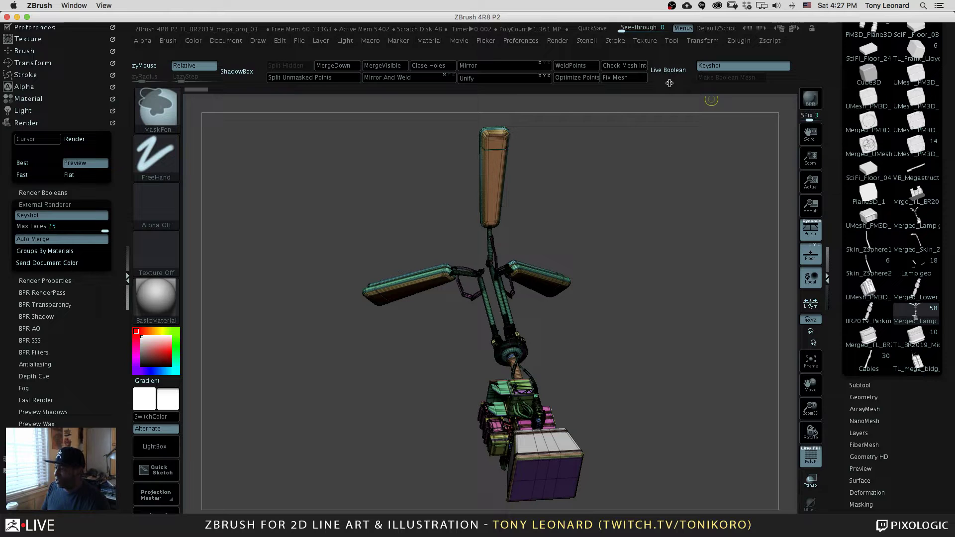
mouse_move(670, 83)
left_mouse_down()
mouse_move(804, 92)
mouse_move(678, 87)
mouse_move(691, 87)
left_mouse_up()
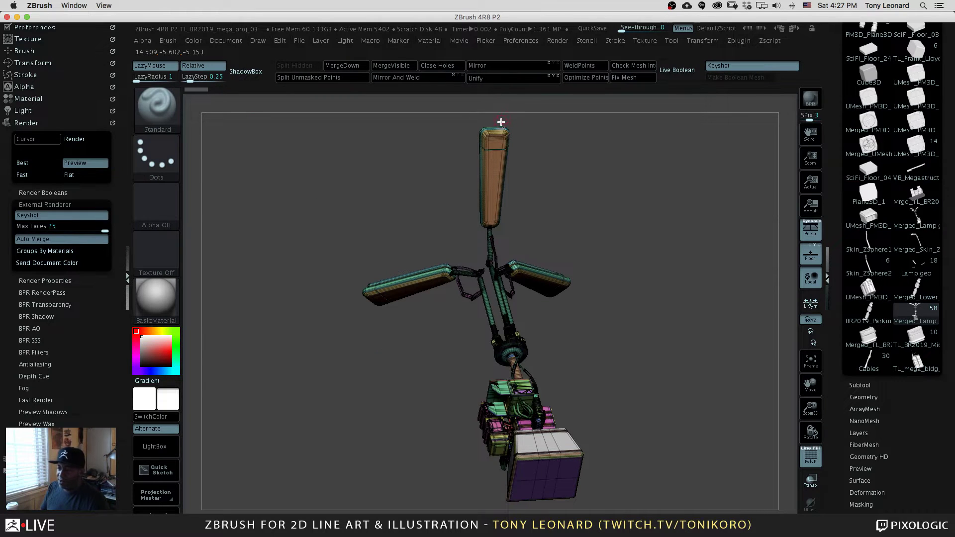
left_click(351, 81)
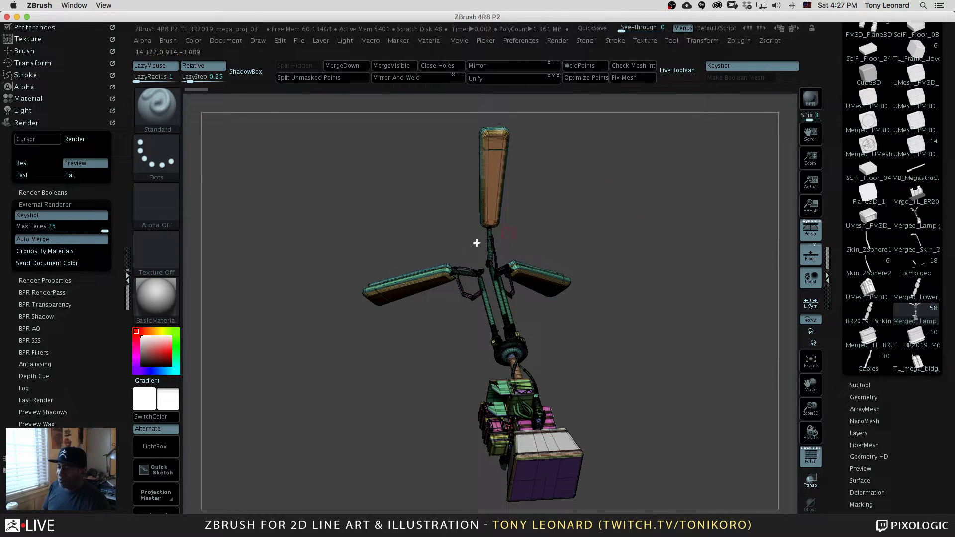
Step: Orbit the lamp-post from several sides and zoom in on its base machinery
left_click_drag(359, 171, 403, 124)
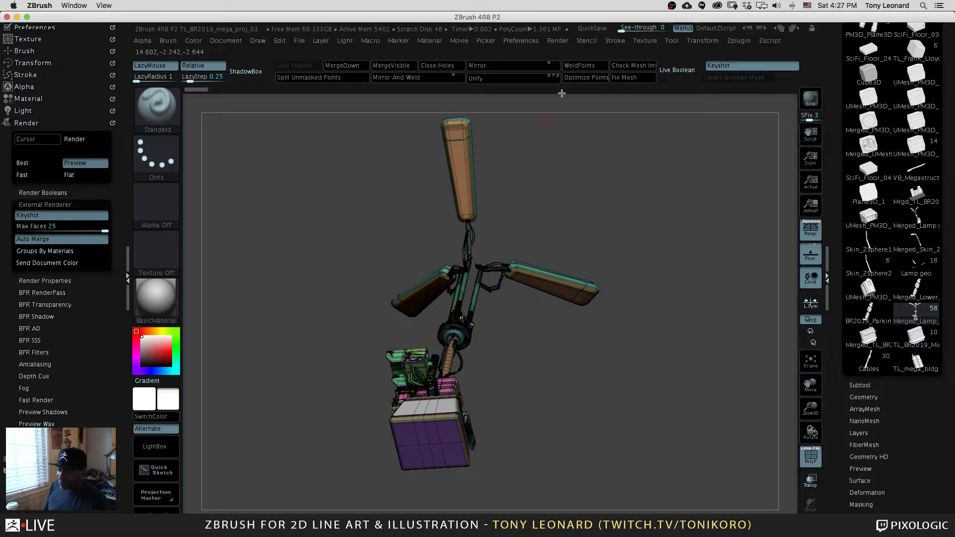
mouse_move(580, 189)
left_mouse_down()
mouse_move(556, 180)
mouse_move(646, 198)
mouse_move(715, 331)
left_mouse_up()
key("shift")
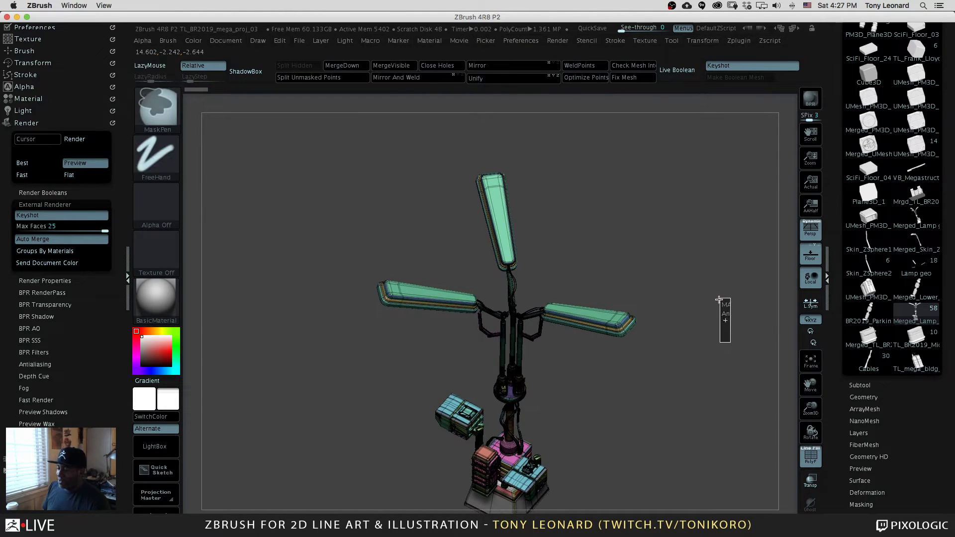
left_click_drag(694, 399, 606, 306)
left_click_drag(664, 327, 612, 409)
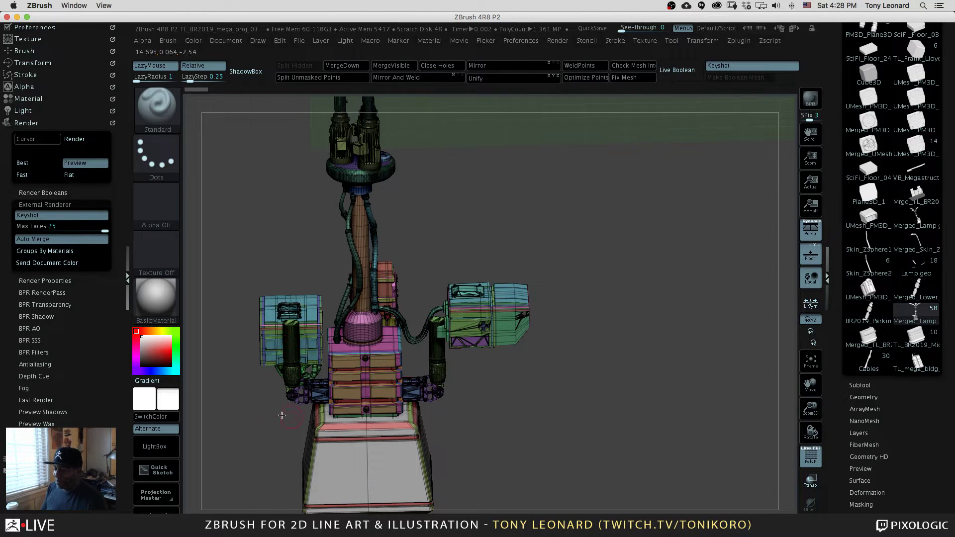
Step: Zoom out from the lamp-post and unhide all the surrounding city-block subtools
left_click_drag(585, 354, 580, 425)
left_click_drag(433, 376, 587, 393)
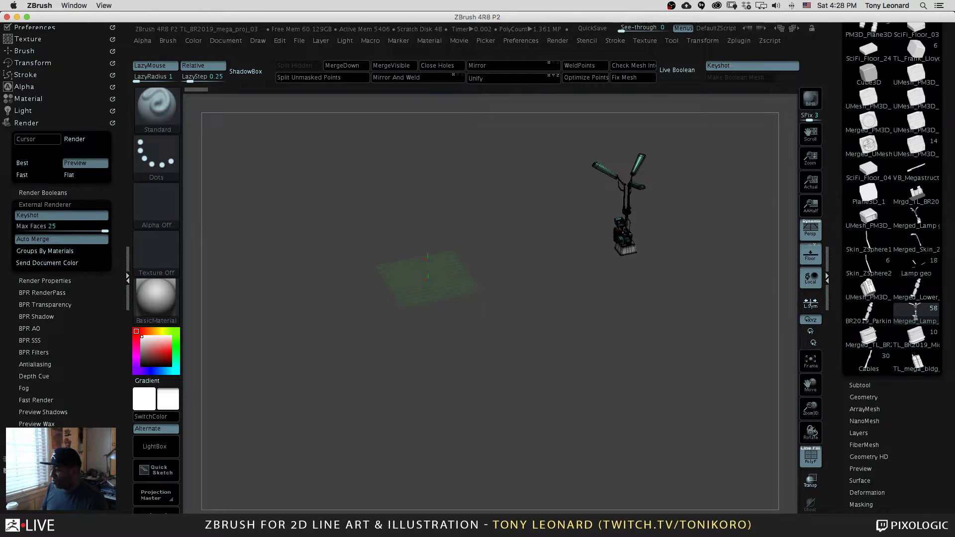
left_click(764, 420, "ctrl+shift")
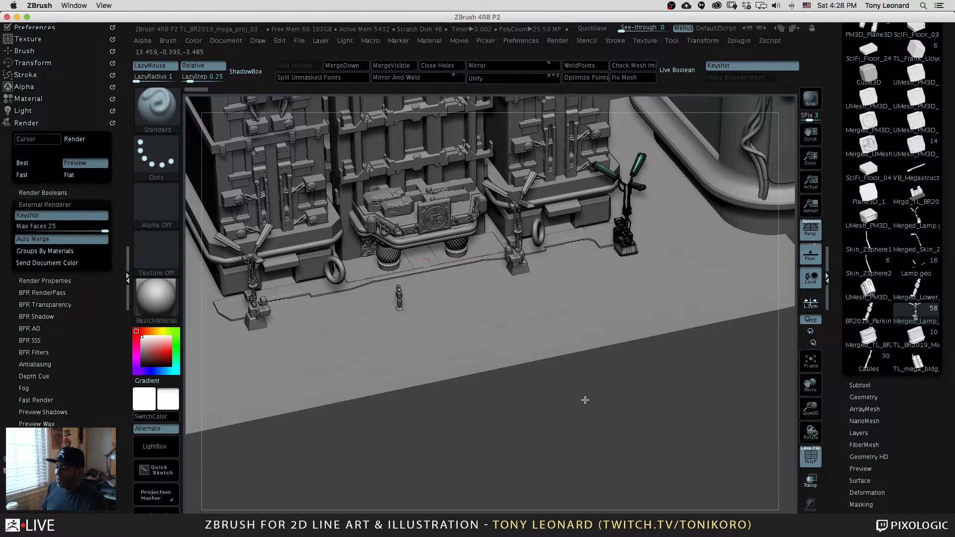
Step: Orbit to a low frontal street view, collapse Render and expand the Preferences palette
left_click_drag(585, 400, 593, 419)
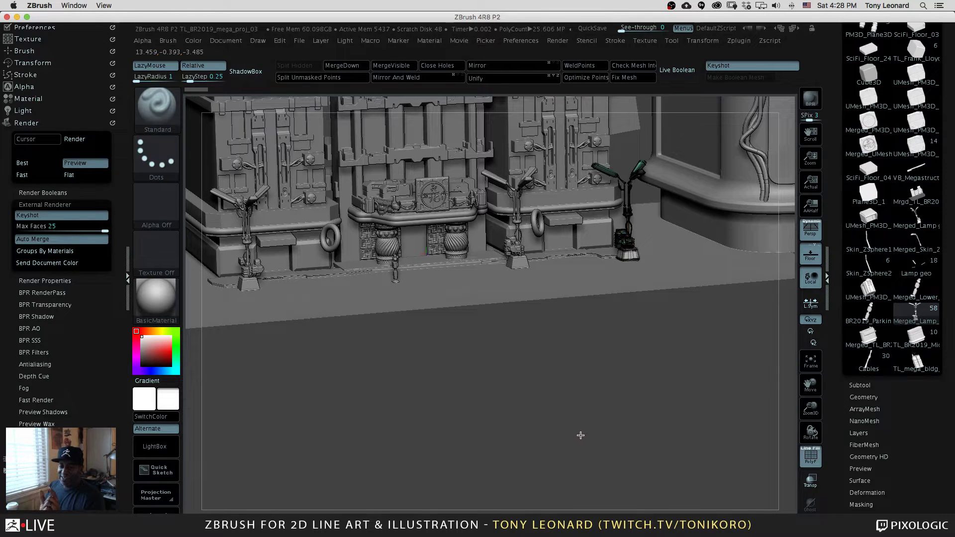
left_click(20, 122, "shift")
left_click(42, 28)
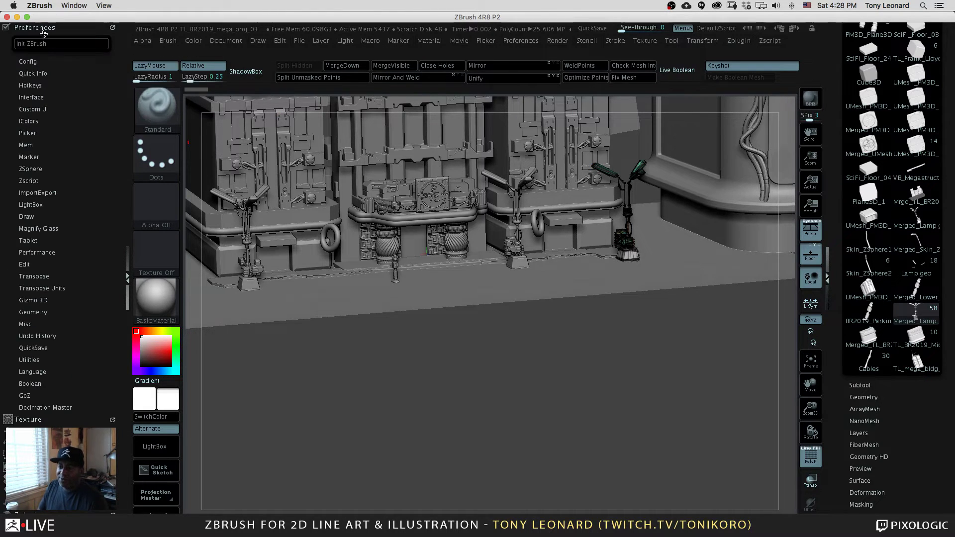
Step: Enable Customize under Preferences > Config and expand the Tool > Subtool list
left_click(41, 61)
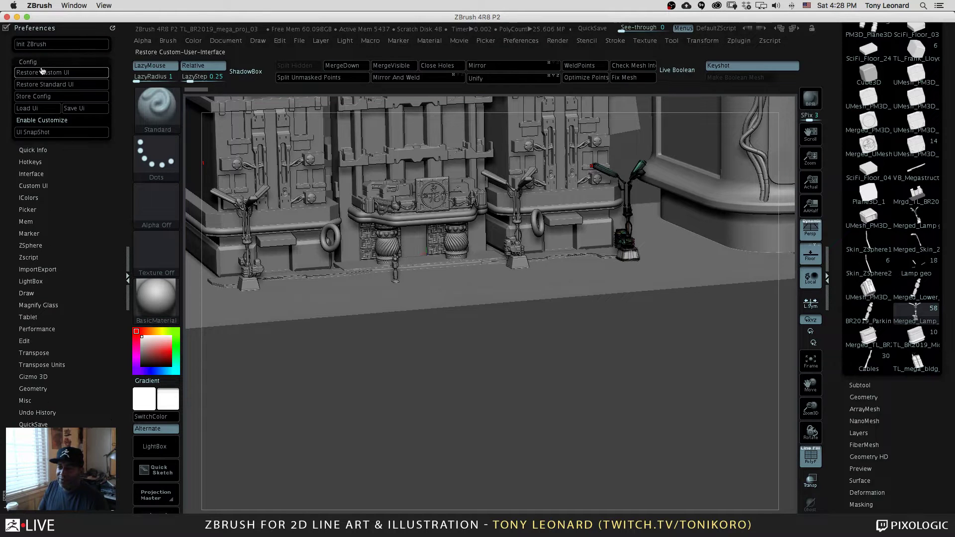
left_click(47, 123)
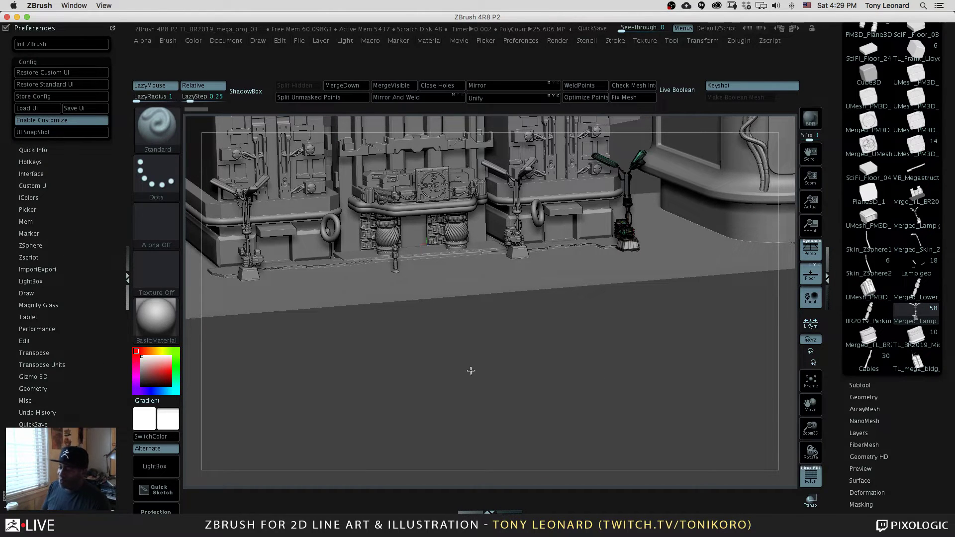
left_click(852, 386)
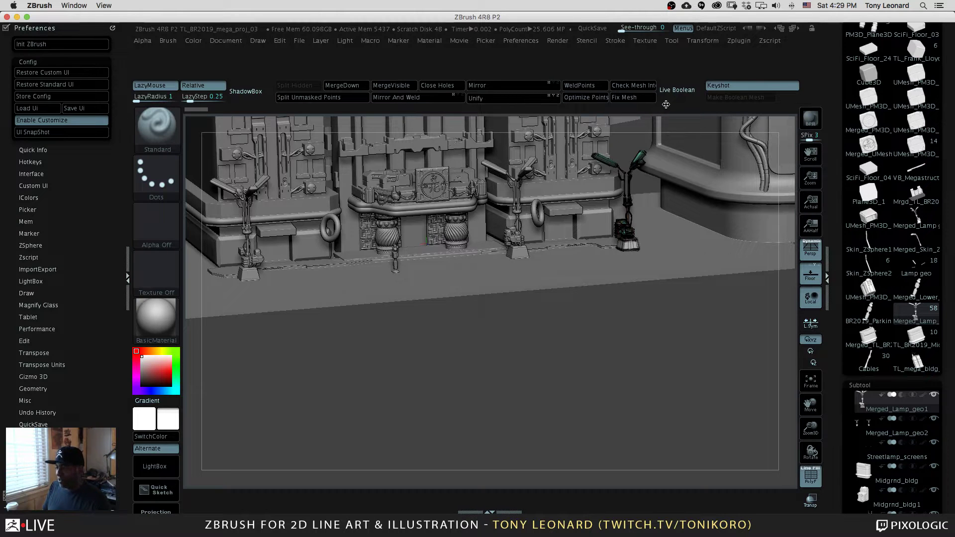
key("ctrl")
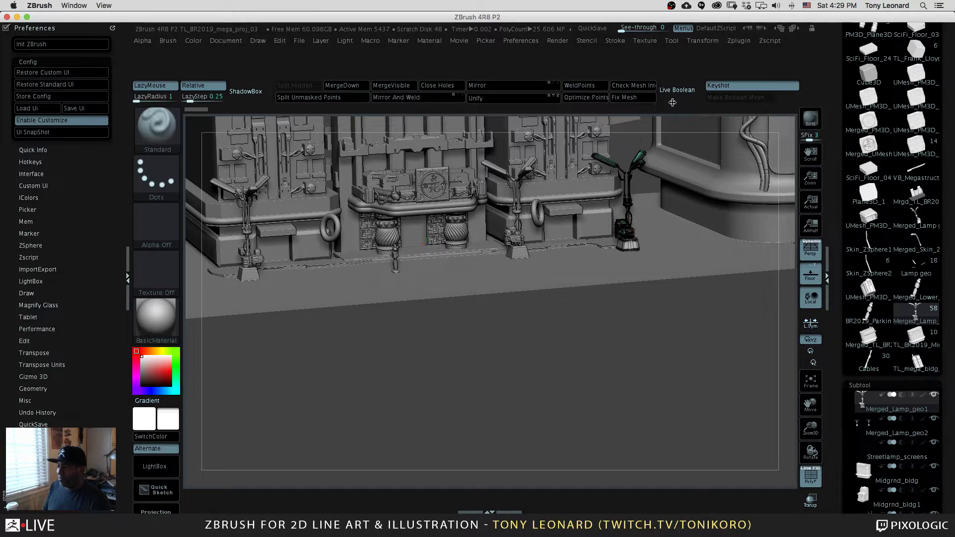
key("ctrl")
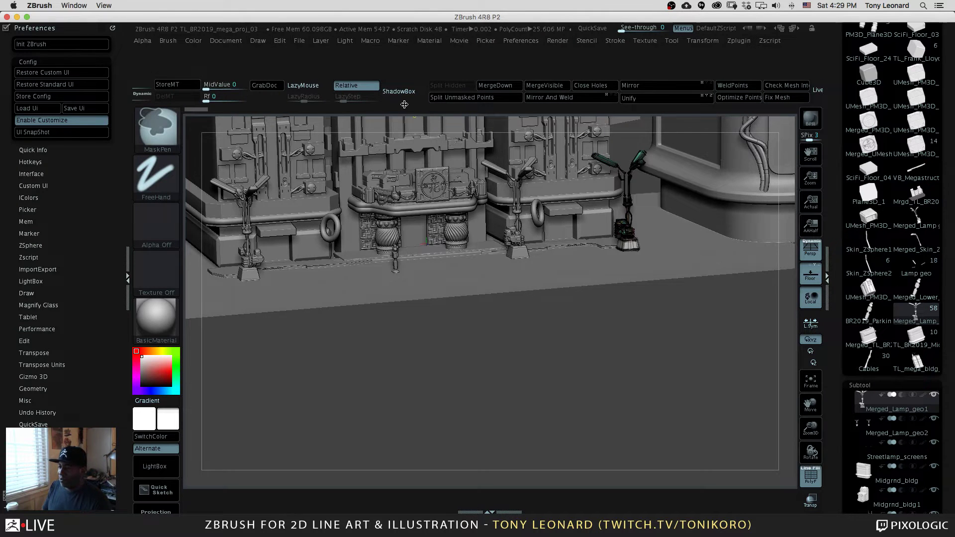
Step: Ctrl+Alt-drag the row of mesh operations on the top shelf further left
key("ctrl")
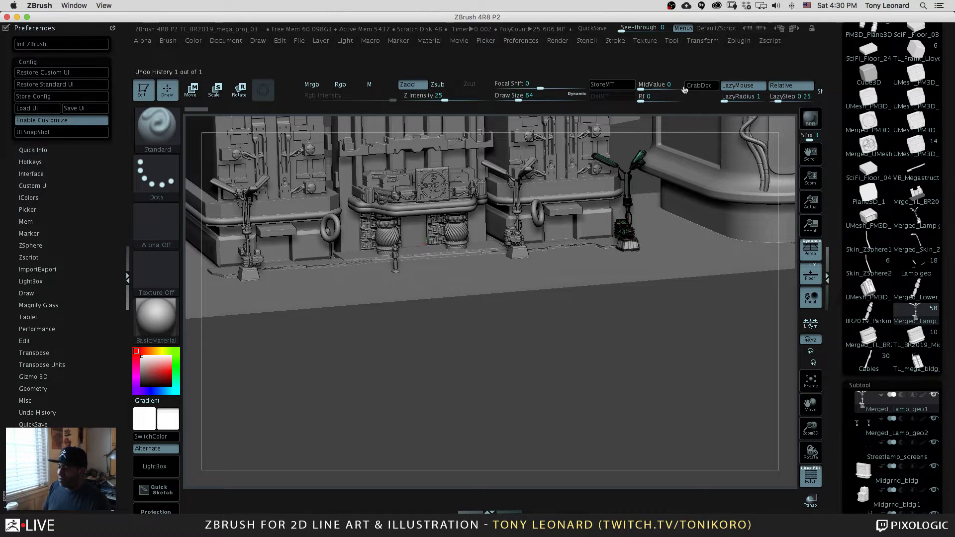
key("ctrl")
mouse_move(703, 99)
left_mouse_down()
mouse_move(315, 113)
mouse_move(149, 97)
left_mouse_up()
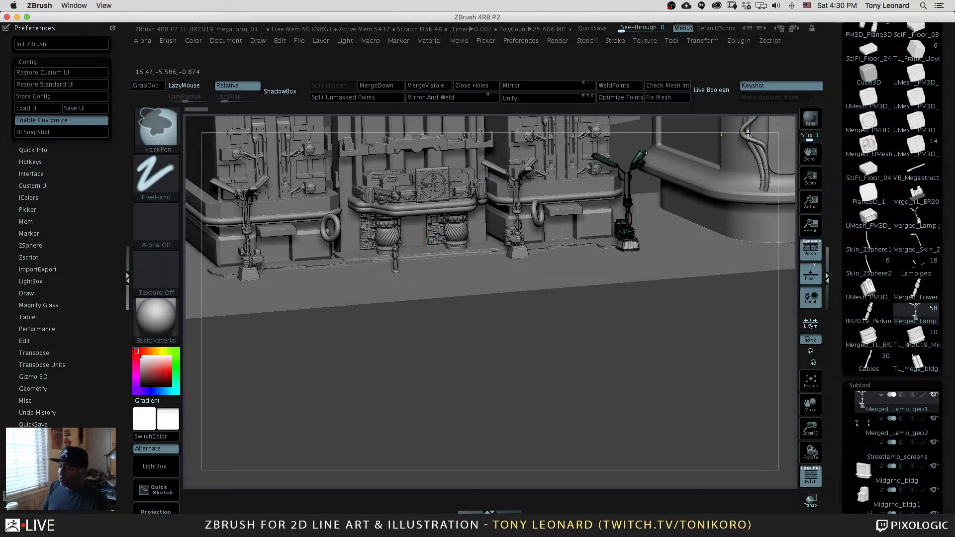
Step: Toggle Live Boolean on and off, shift the row left again, then collapse Preferences
left_click(711, 90)
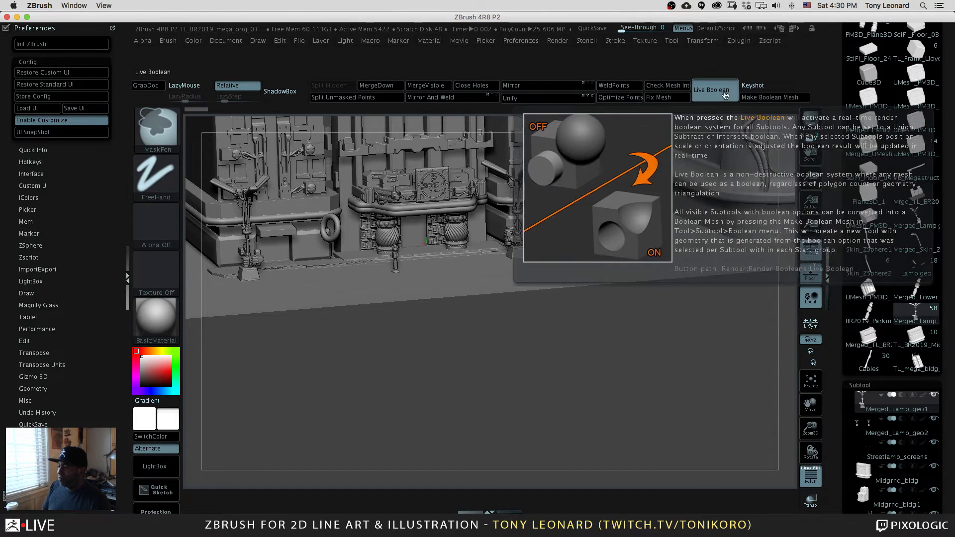
left_click(725, 97)
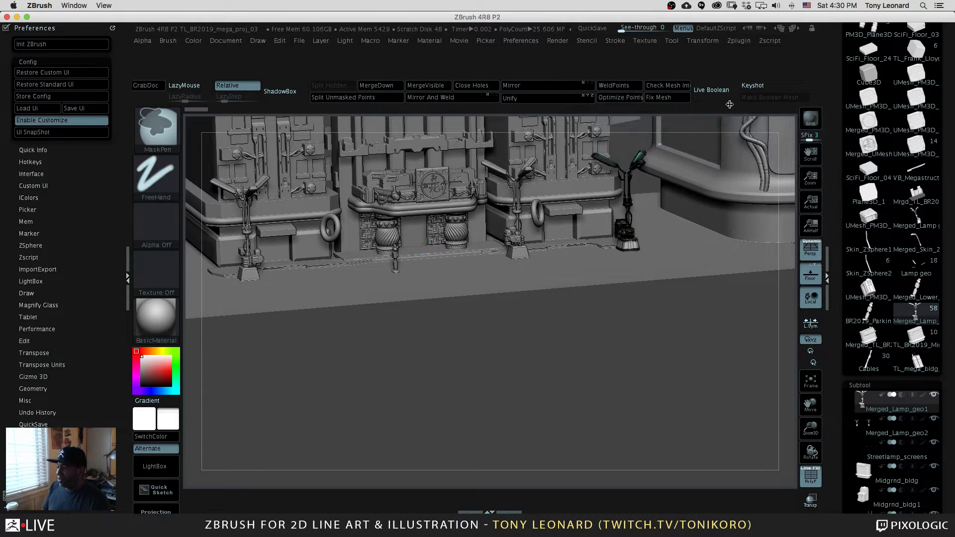
left_click_drag(729, 105, 620, 120)
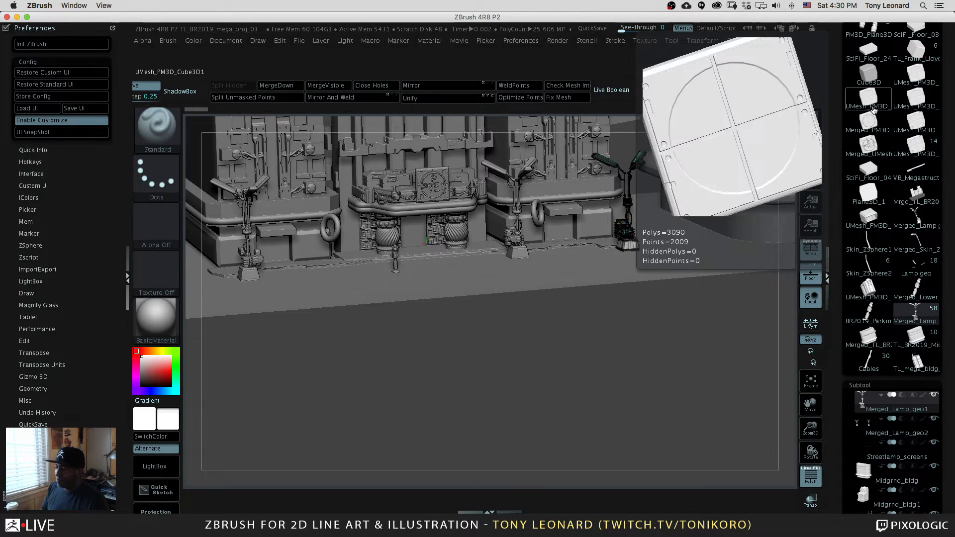
mouse_move(894, 121)
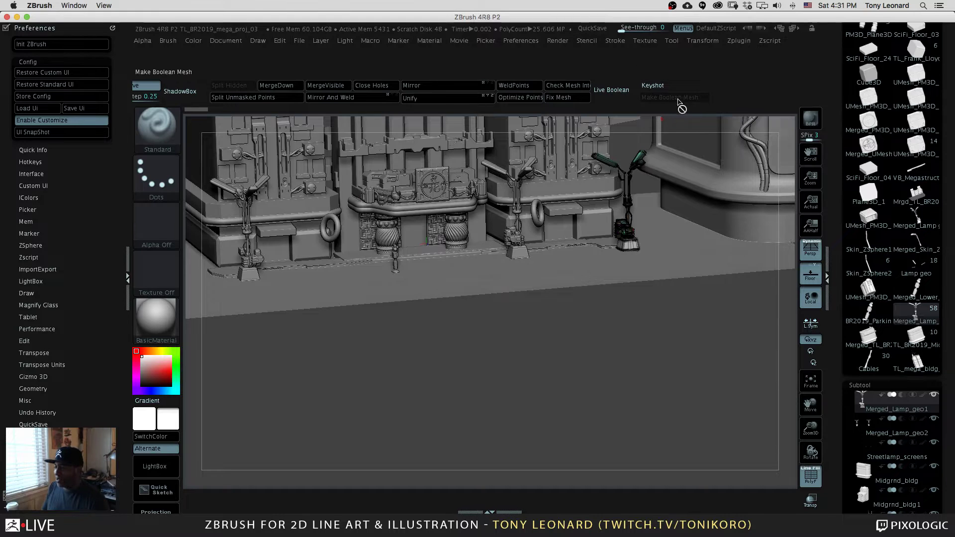
key("ctrl")
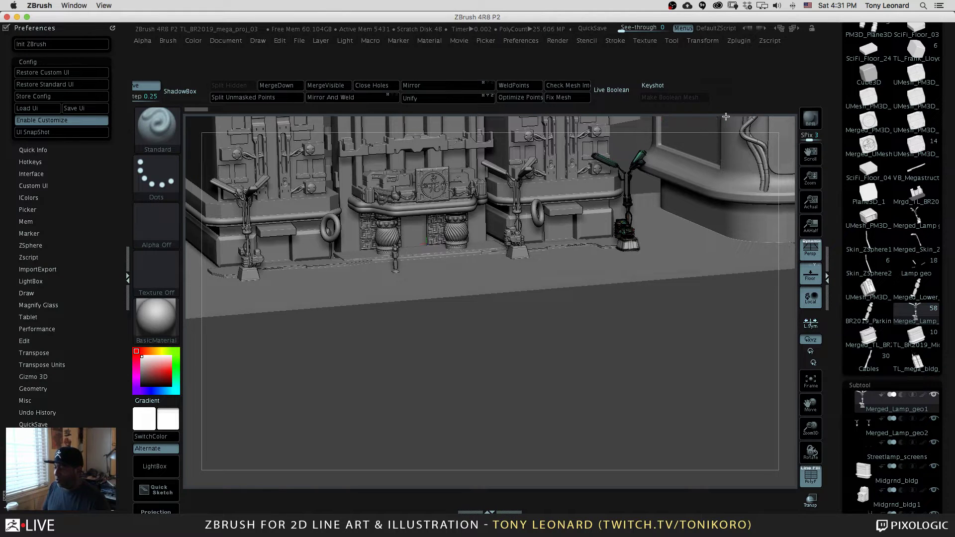
key("ctrl")
key("ctrl")
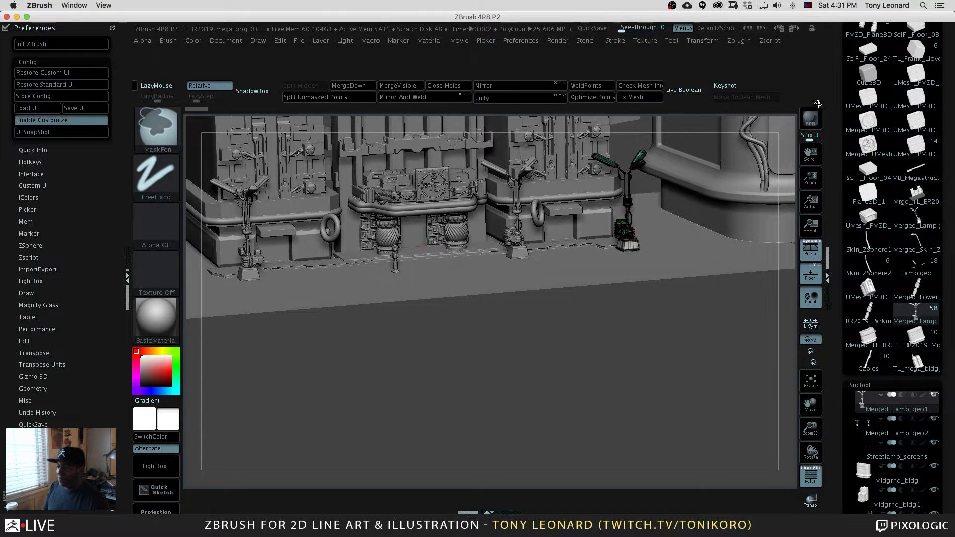
key("ctrl")
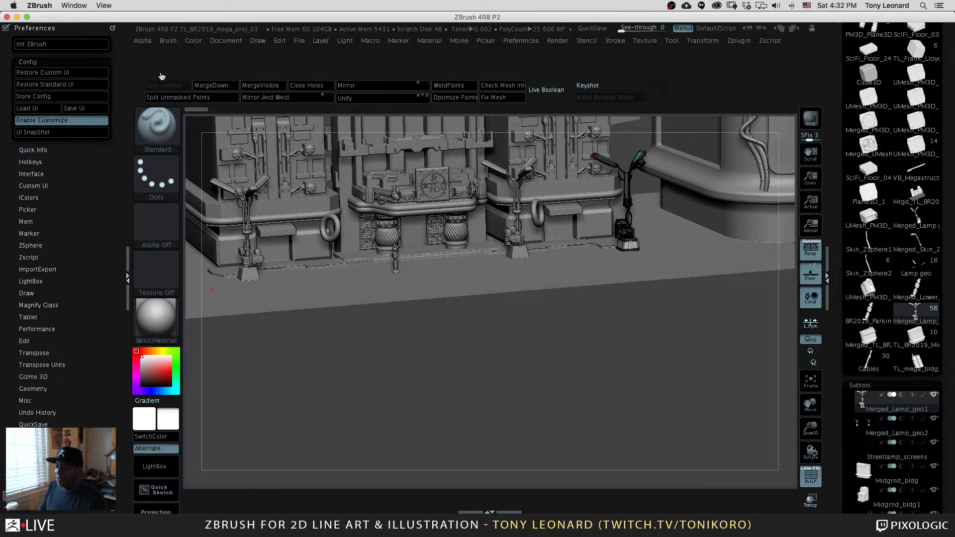
left_click(57, 30)
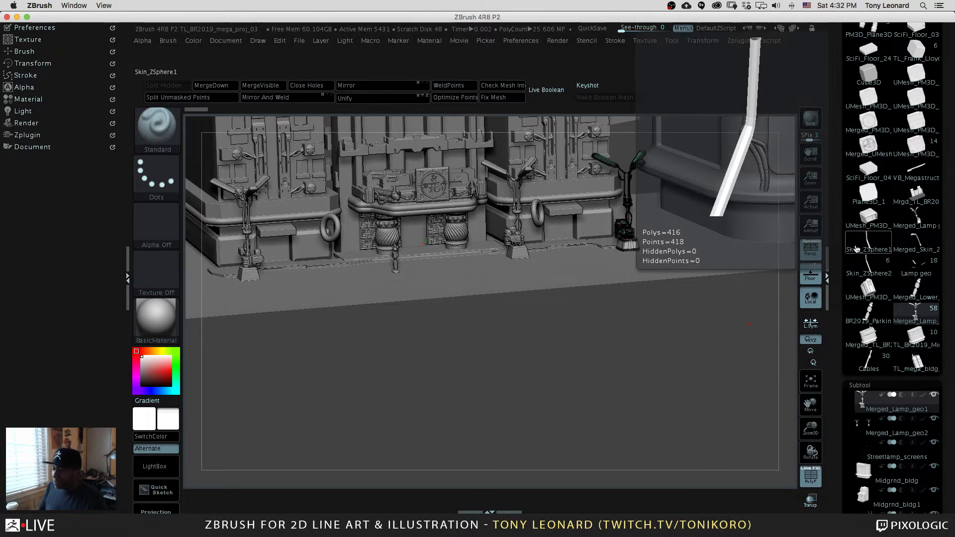
Step: Draw a rectangular mask, then zoom and rotate toward a front view of the buildings and lamp
key("ctrl")
mouse_move(631, 339)
left_mouse_down()
mouse_move(592, 462)
mouse_move(535, 441)
left_mouse_up()
left_click_drag(638, 397, 623, 358)
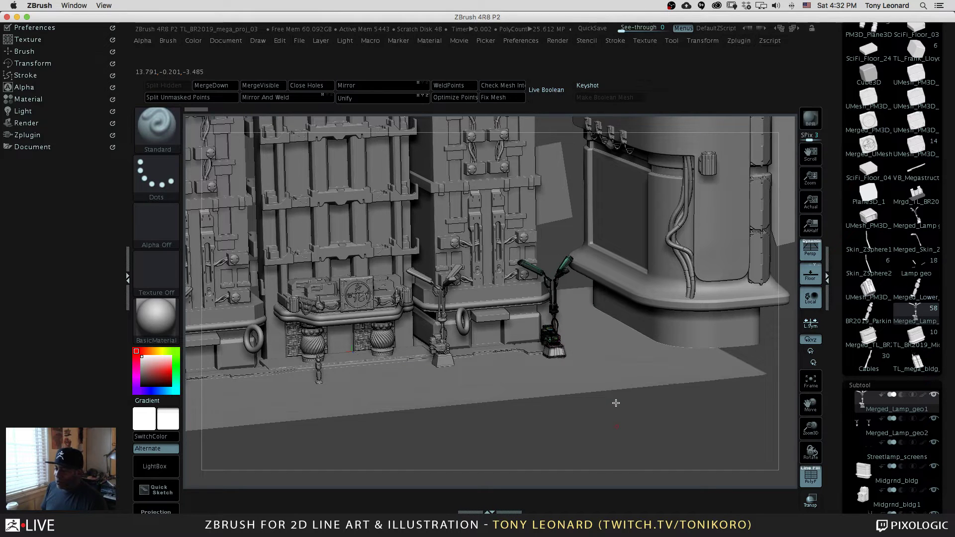
left_click_drag(616, 401, 657, 430)
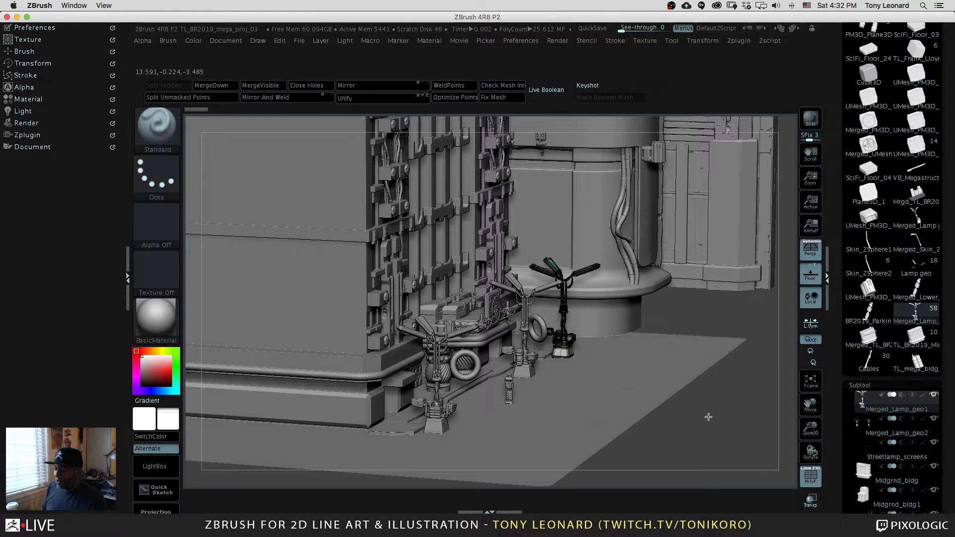
Step: Zoom on the building front in orthographic view, then bring up the macOS app switcher
left_click_drag(708, 416, 688, 415)
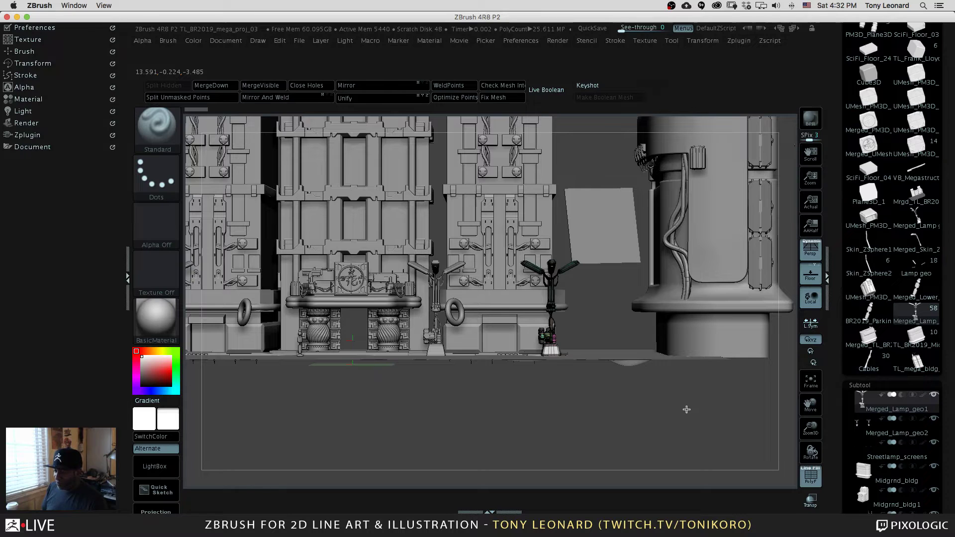
left_click_drag(565, 412, 571, 431)
left_click(811, 253)
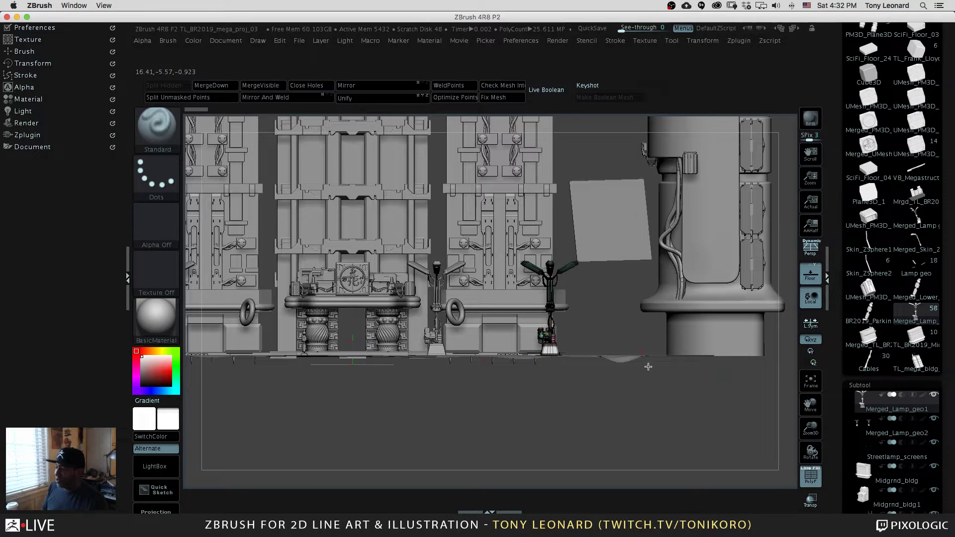
key("super+Tab")
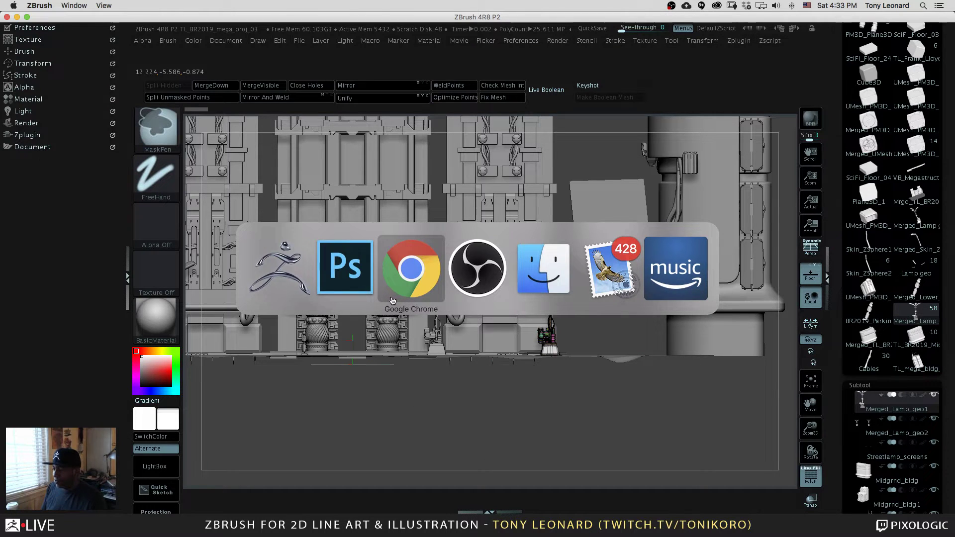
Step: Fit the KeyShot street render to screen in Photoshop with Cmd+0, then return to ZBrush
key("super+Tab")
key("super+Tab")
key("super+Tab")
key("super+Tab")
key("super+Tab")
key("super+Tab")
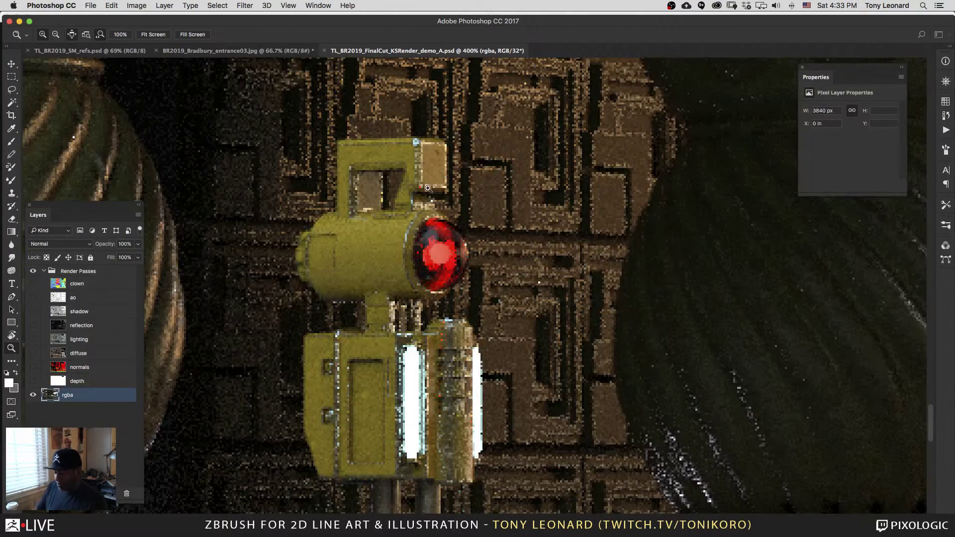
key("super+0")
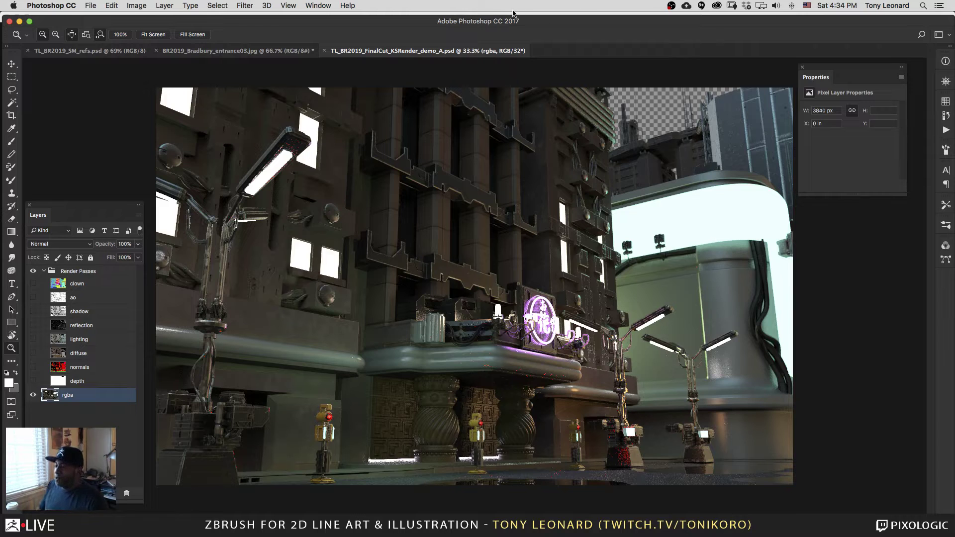
key("super+Tab")
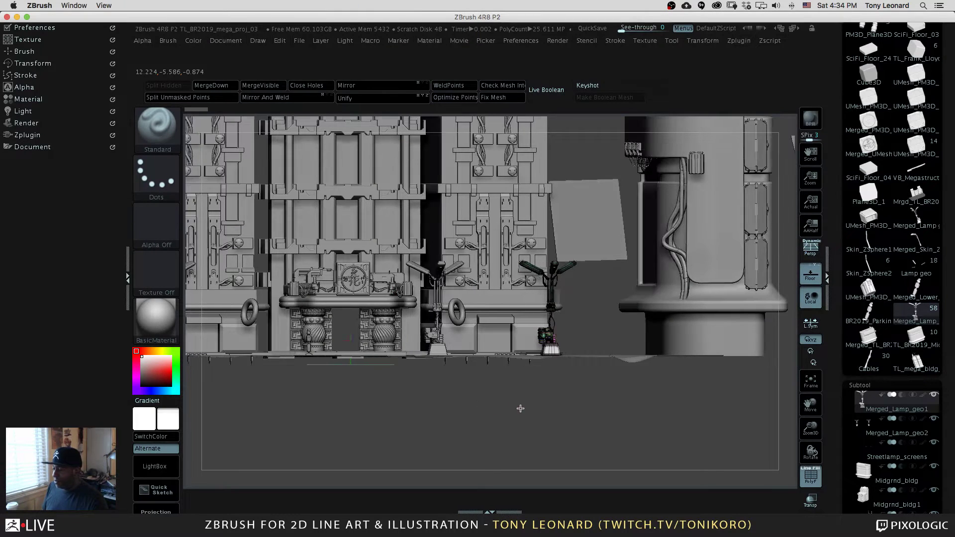
Step: Orbit and zoom out to an angled view of the buildings and tower, then scroll the Subtool list
mouse_move(518, 407)
left_mouse_down()
mouse_move(655, 405)
mouse_move(659, 418)
mouse_move(647, 425)
mouse_move(669, 427)
mouse_move(652, 356)
mouse_move(670, 354)
mouse_move(482, 439)
left_mouse_up()
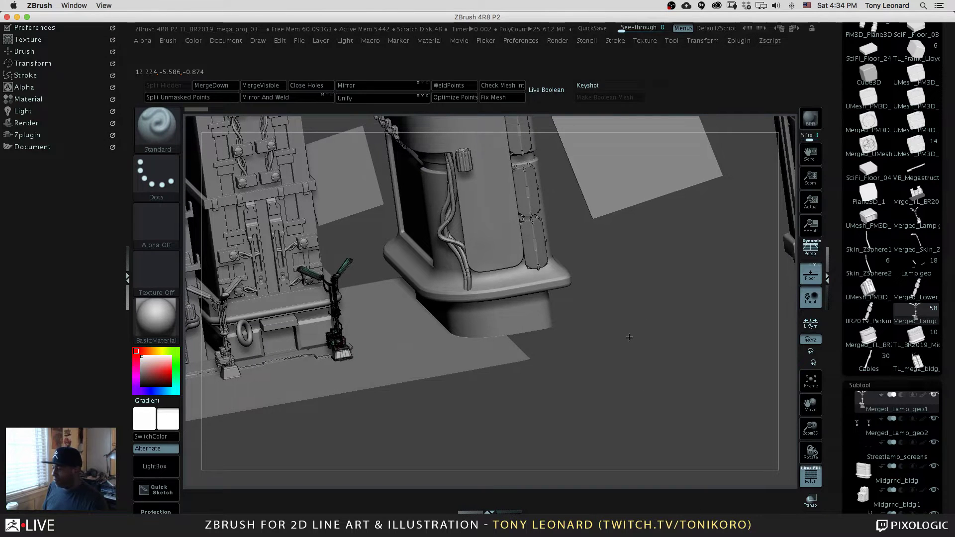
left_click_drag(630, 342, 640, 363)
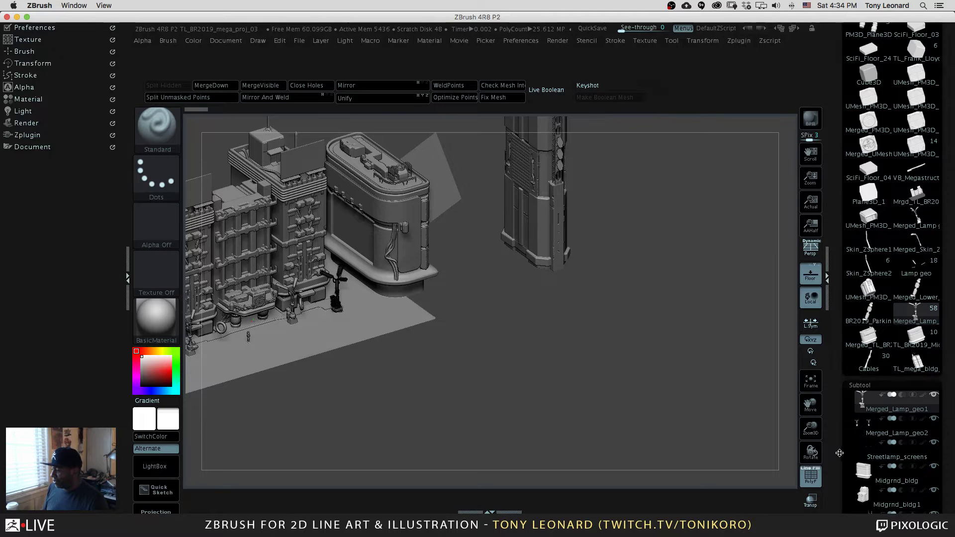
scroll(841, 453, "down", 10)
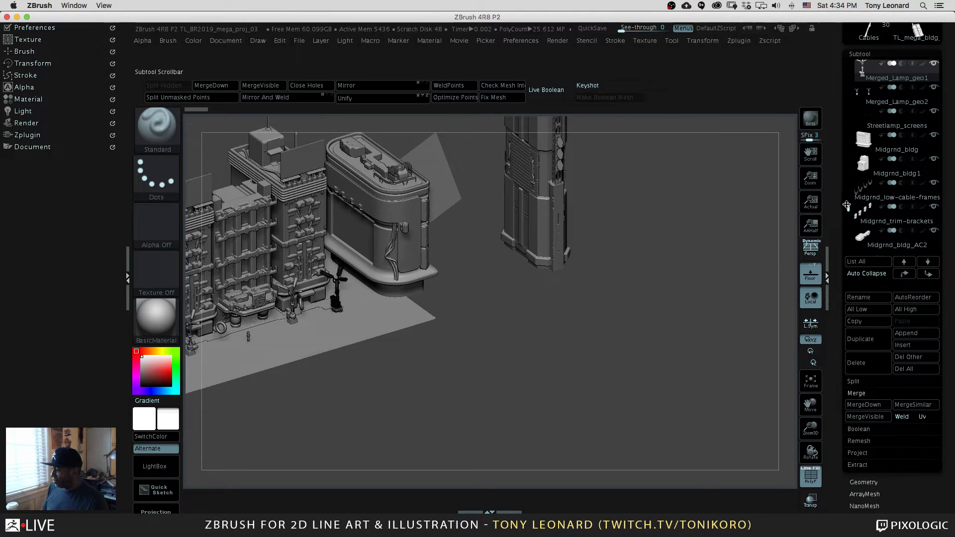
left_click_drag(849, 208, 849, 228)
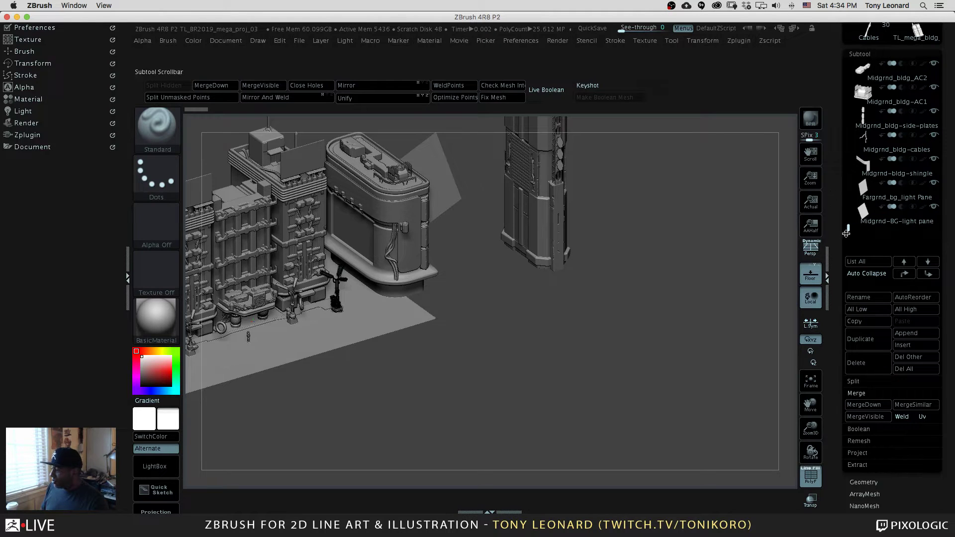
left_click_drag(849, 231, 848, 150)
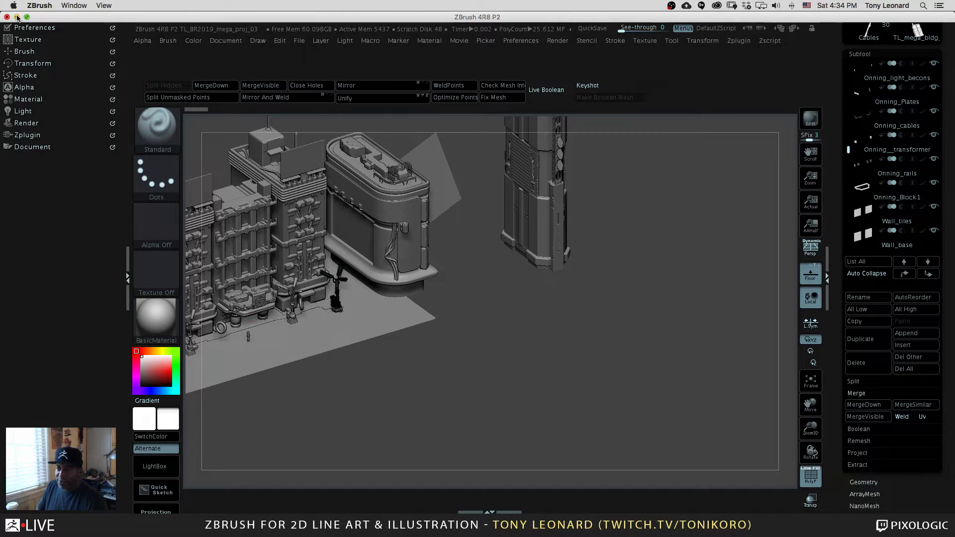
mouse_move(512, 513)
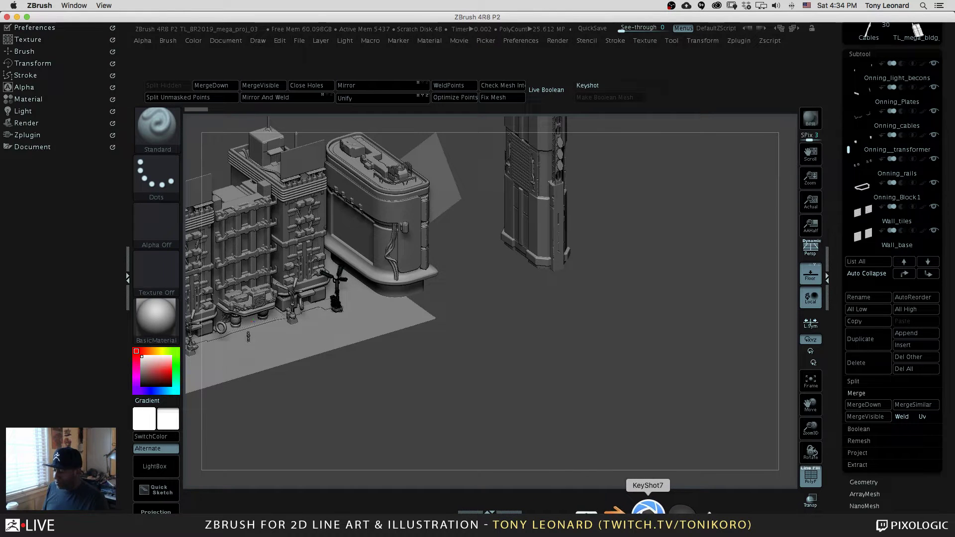
Step: Switch to KeyShot 7, cancel the Software Updates prompt and close the Welcome window
left_click(650, 509)
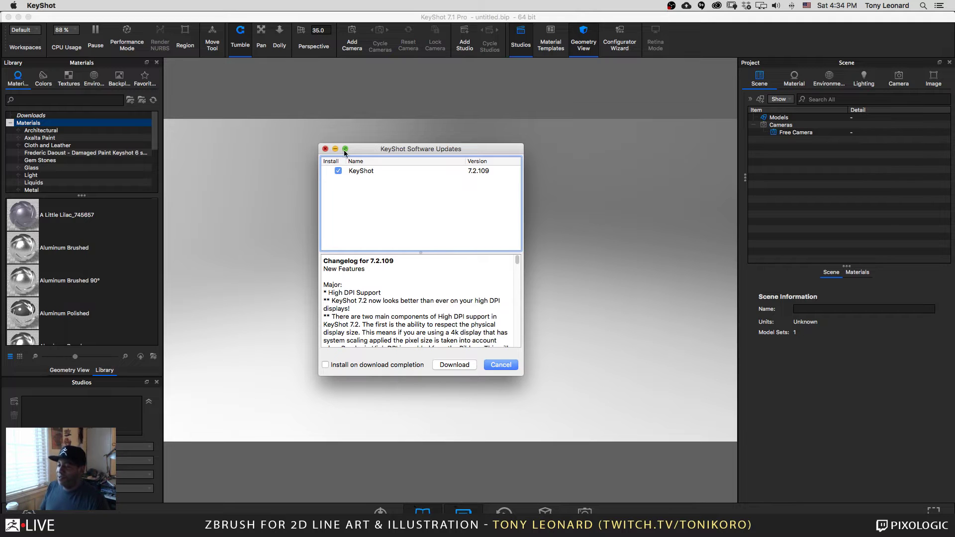
left_click(325, 149)
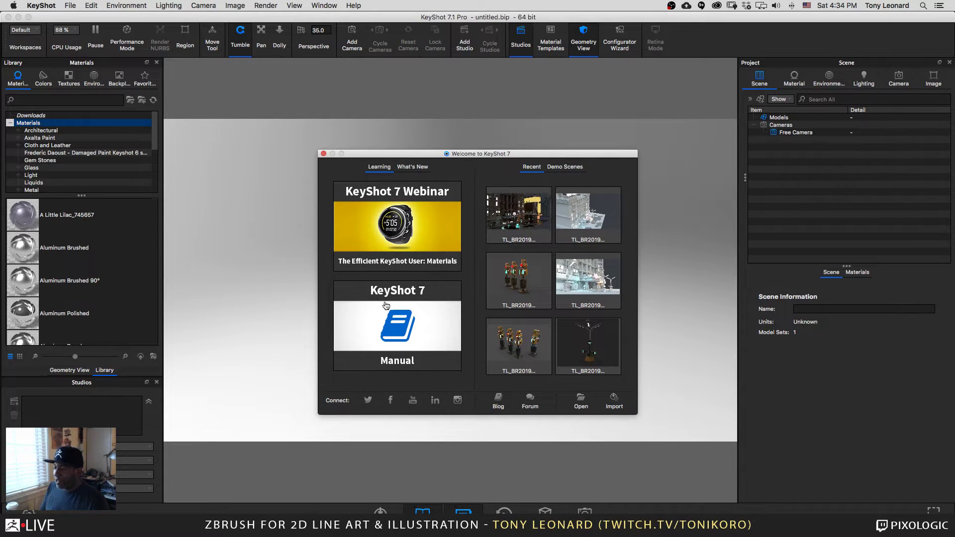
left_click(323, 153)
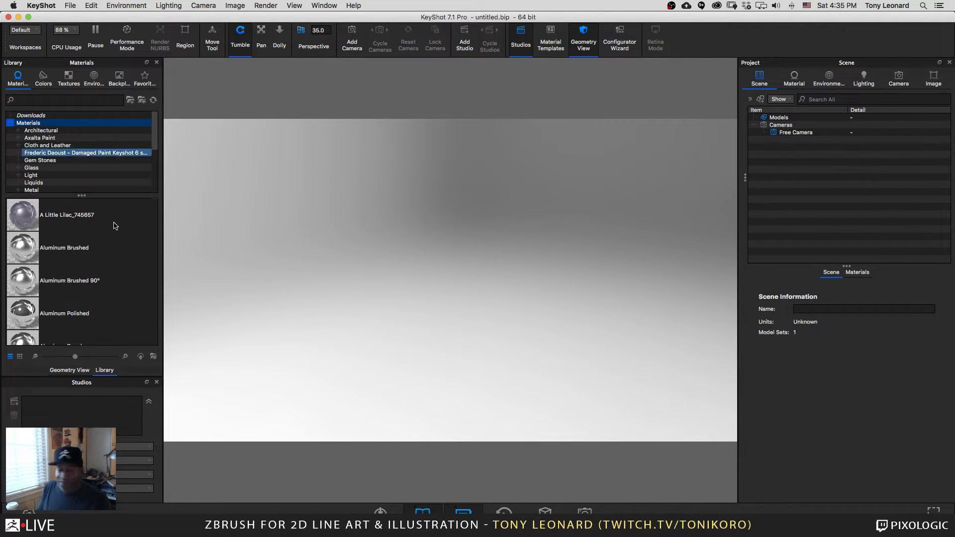
Step: Browse via File > Open to the Noodle Drive > TL_BR2019_insp_demo folder
left_click(70, 6)
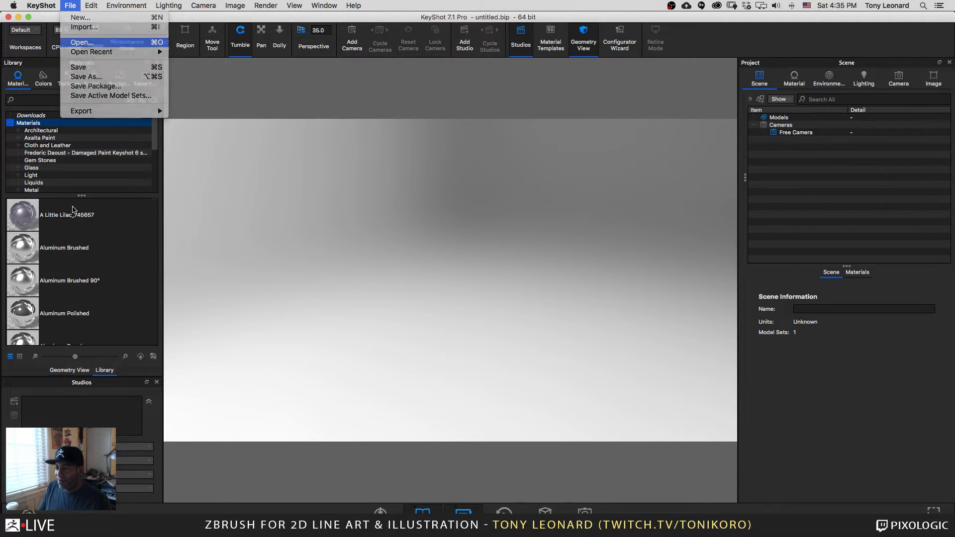
left_click(82, 42)
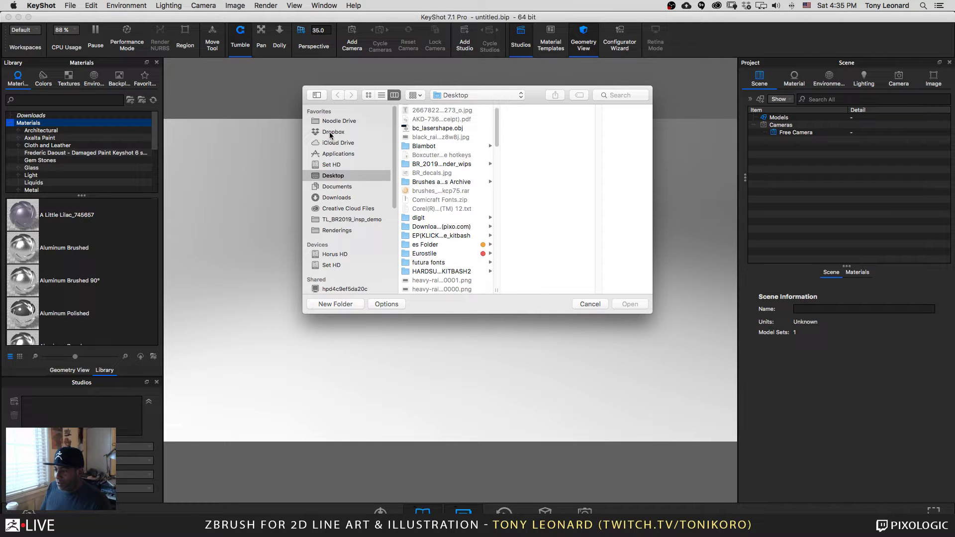
left_click(357, 123)
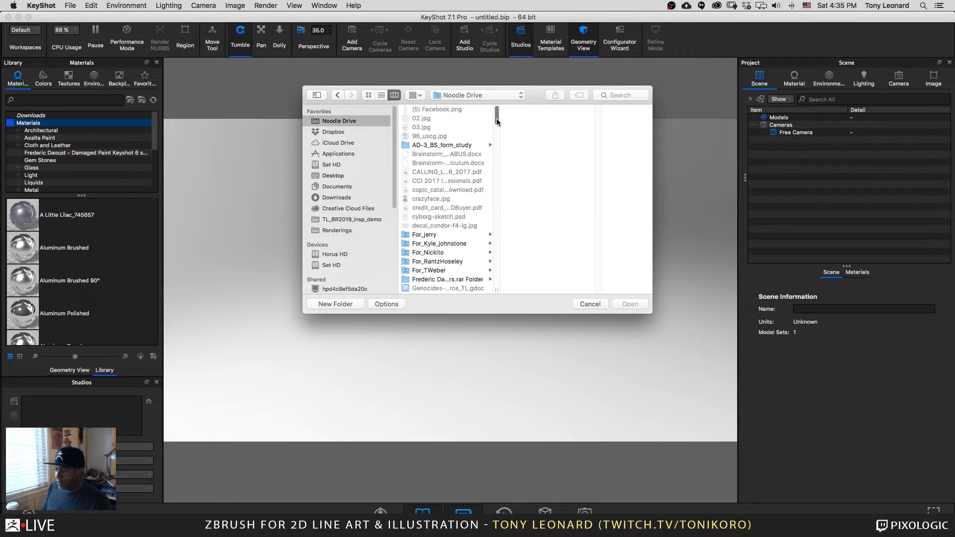
left_click_drag(496, 132, 497, 184)
left_click(471, 165)
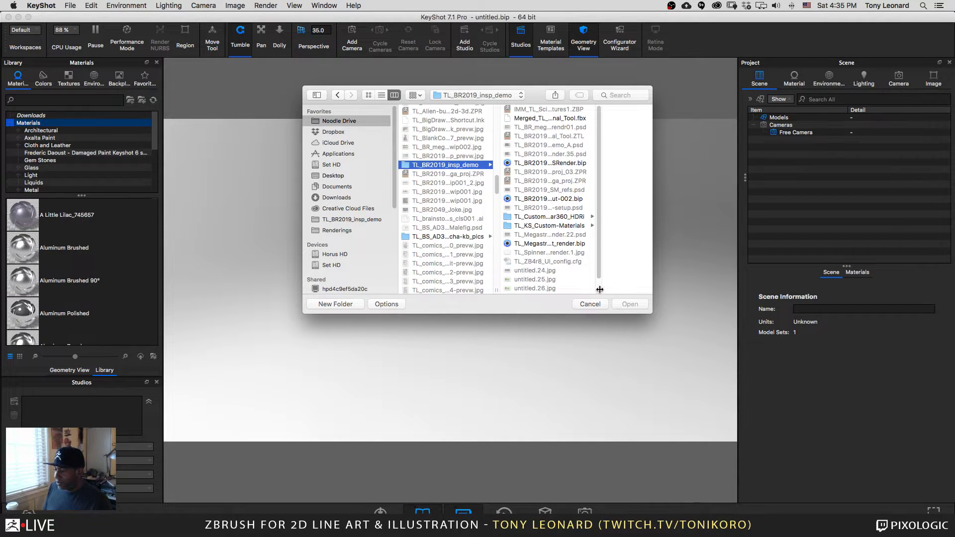
Step: Show the files as a list sorted by Date Modified and open TL_BR2019_FinalCut_KSRender.bip
left_click_drag(598, 290, 695, 287)
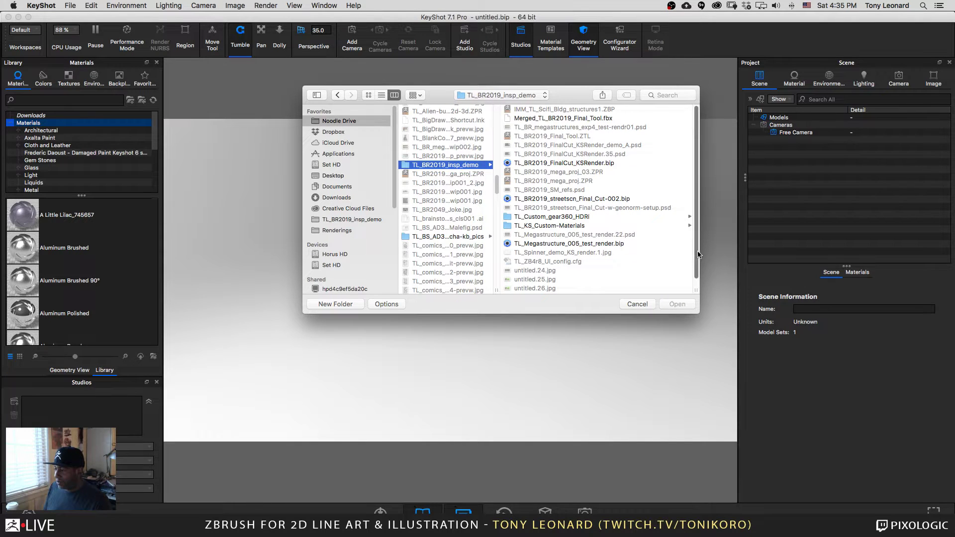
scroll(699, 256, "down", 1)
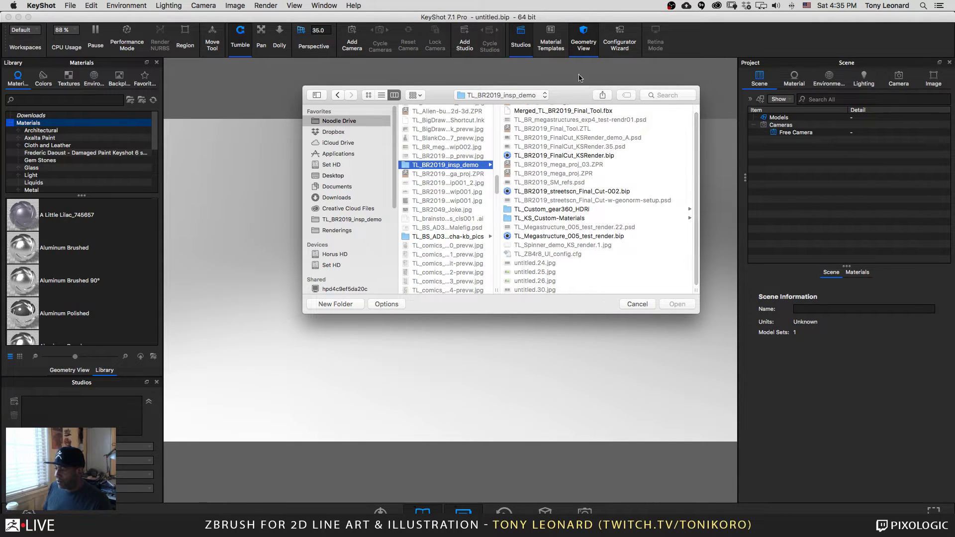
left_click(383, 95)
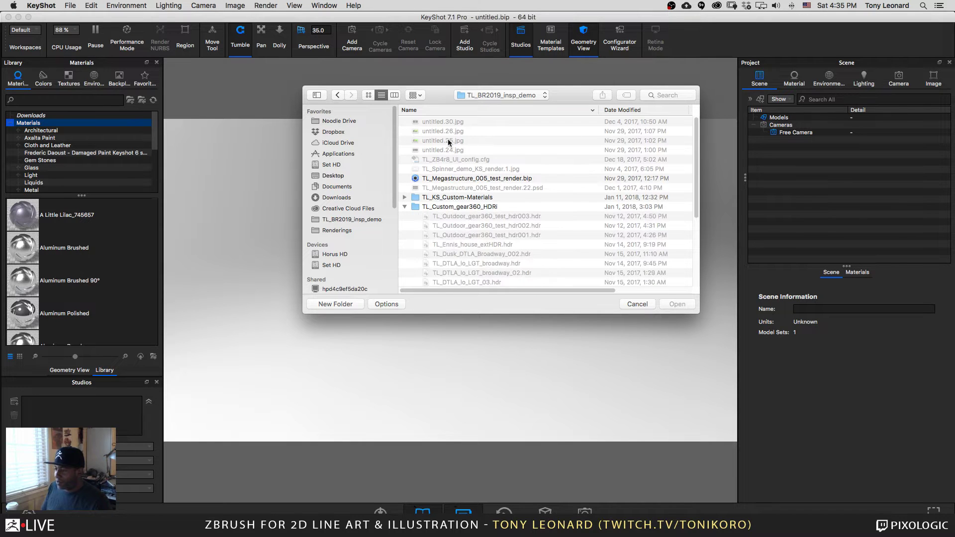
left_click(628, 111)
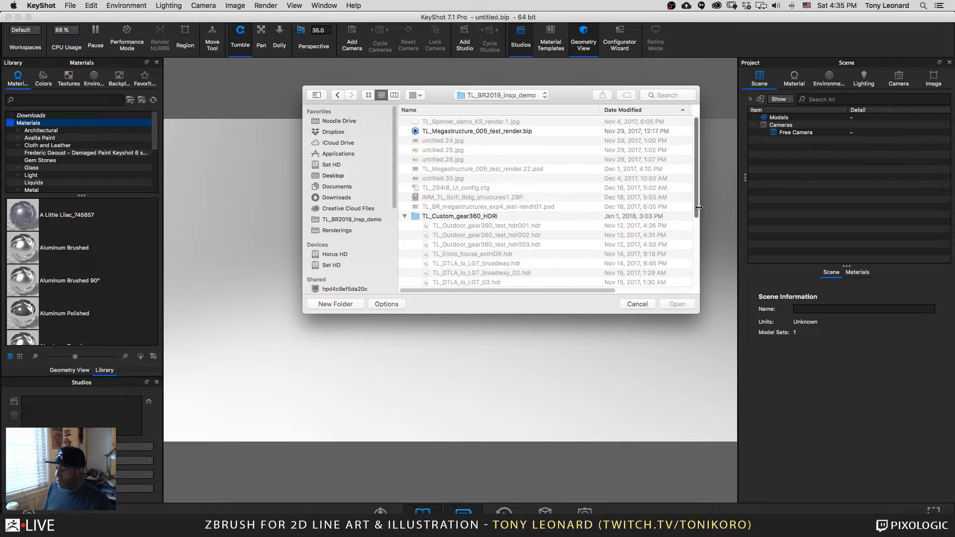
scroll(647, 224, "down", 5)
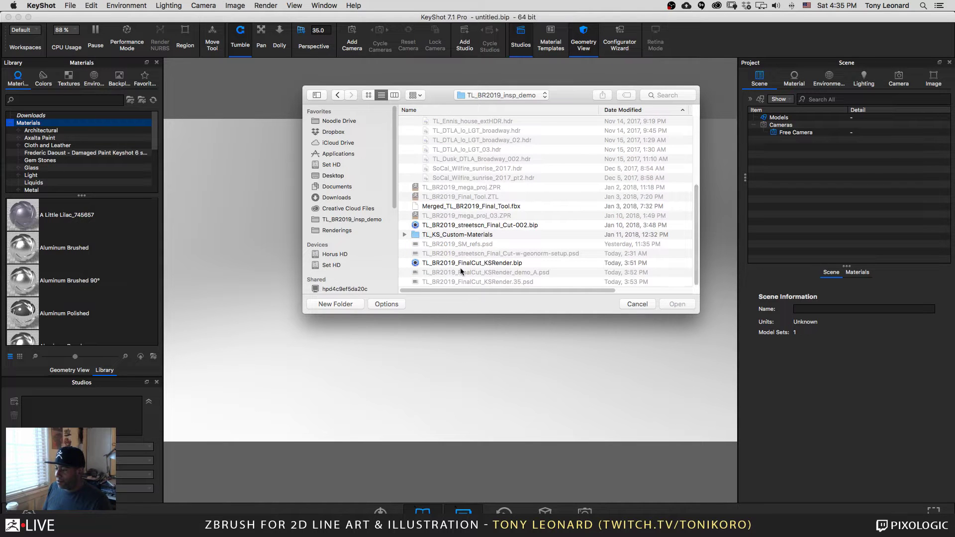
left_click(505, 263)
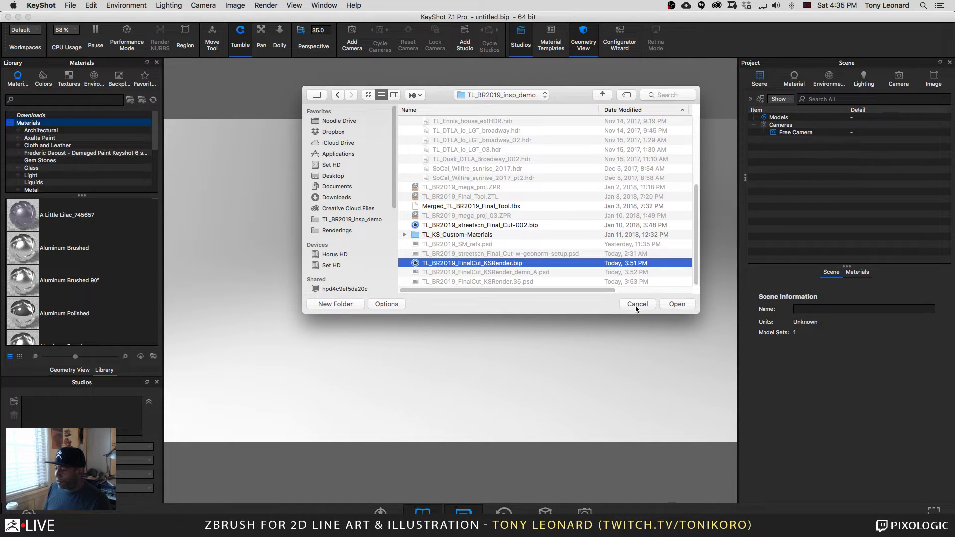
left_click(689, 305)
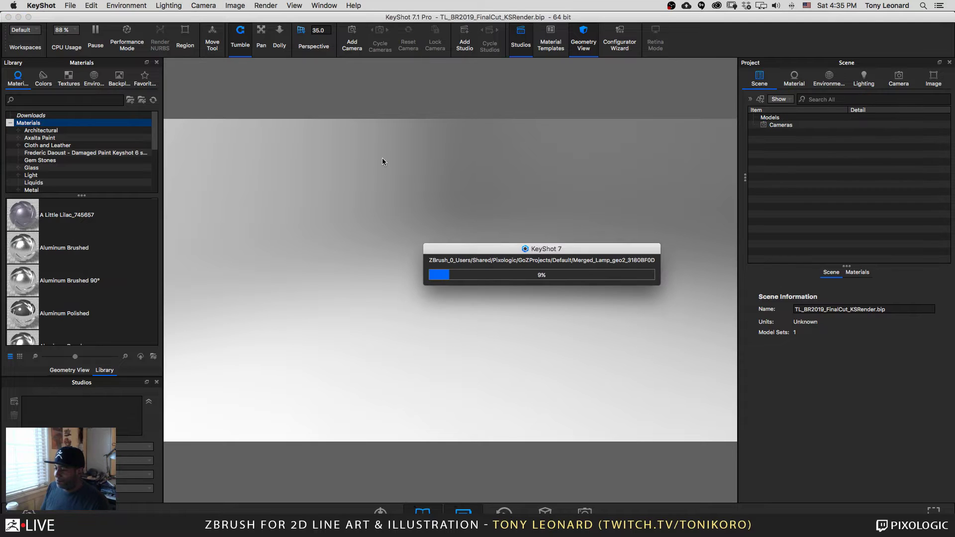
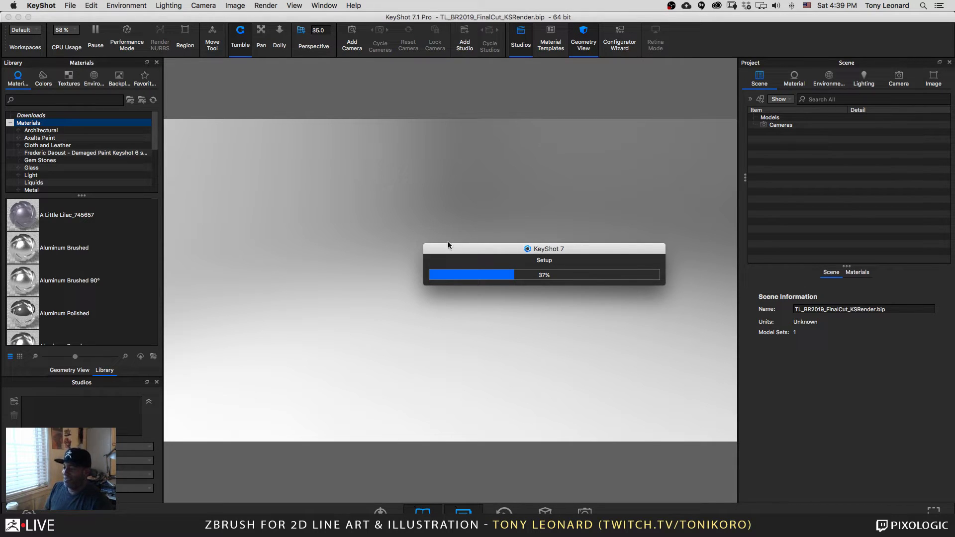
Step: Switch away from KeyShot with Cmd+Tab while its scene setup sits at 37%
left_click_drag(476, 249, 476, 250)
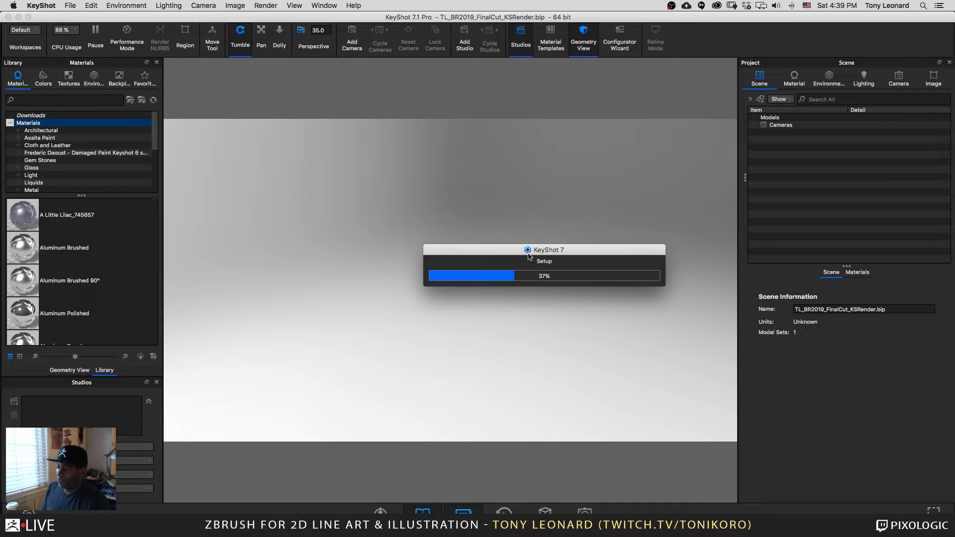
left_click_drag(544, 250, 543, 250)
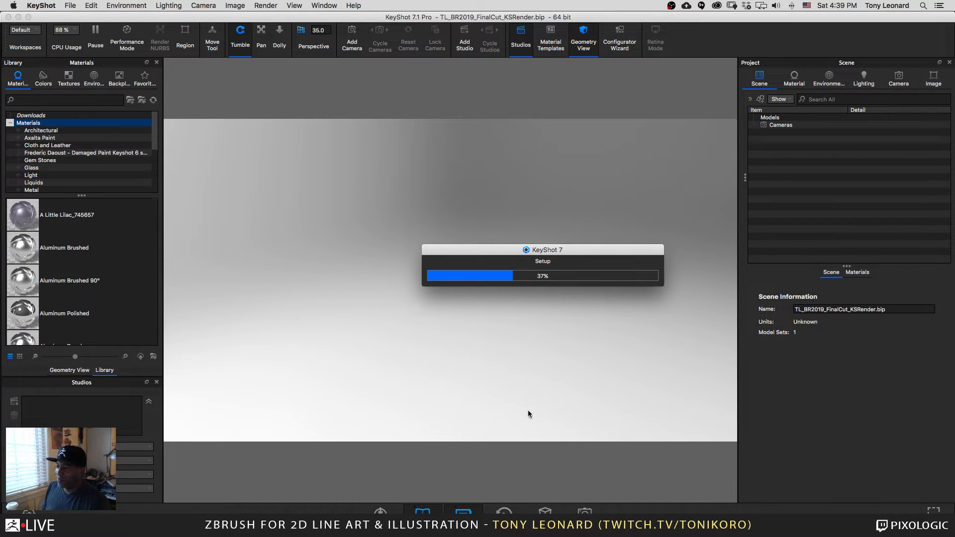
key("super+Tab")
key("super+Tab")
key("super+Tab")
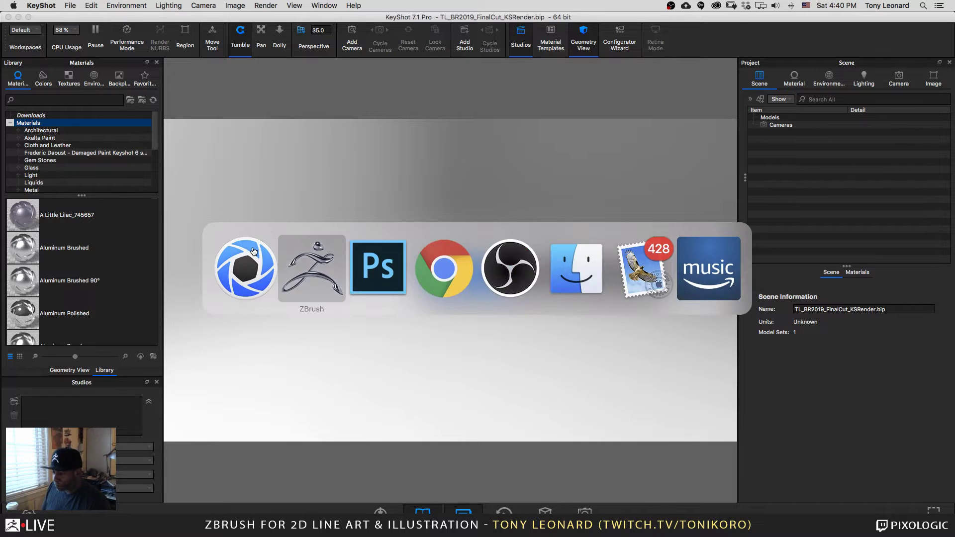
Step: Bring Photoshop forward from the Dock, showing the TL_BR2019_FinalCut_KSRender_demo_A.psd document
mouse_move(578, 513)
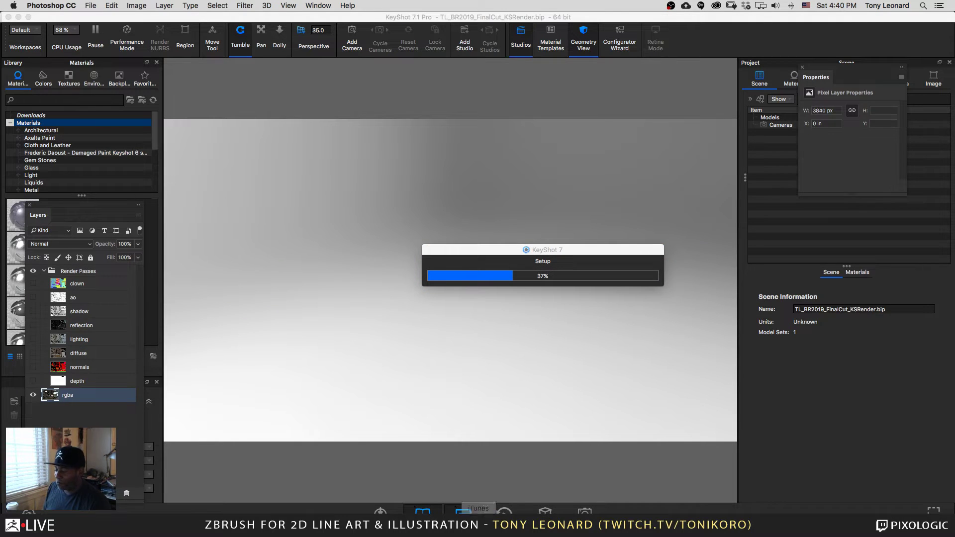
left_click(577, 512)
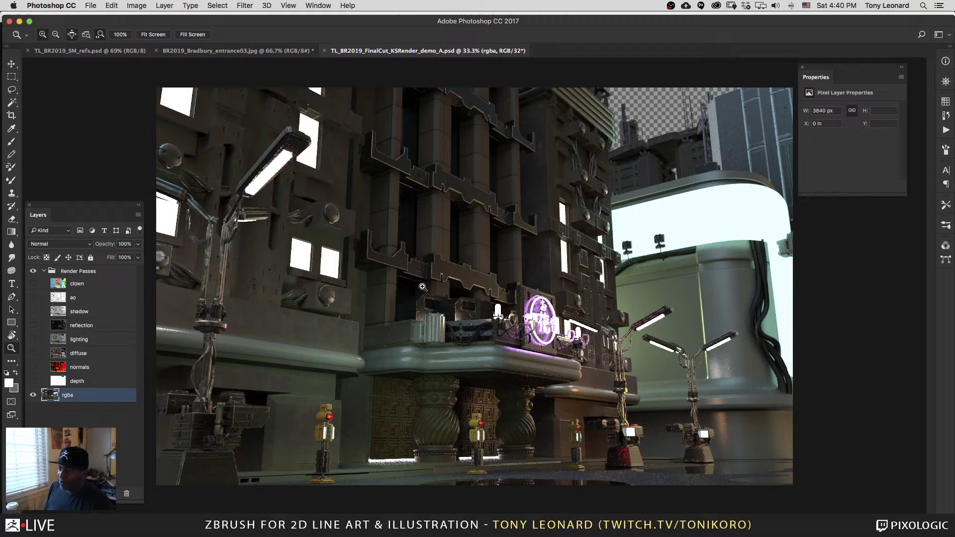
Step: Browse the Image and Layer menus, then close them without choosing a command
left_click_drag(115, 20, 110, 16)
left_click(111, 5)
mouse_move(137, 8)
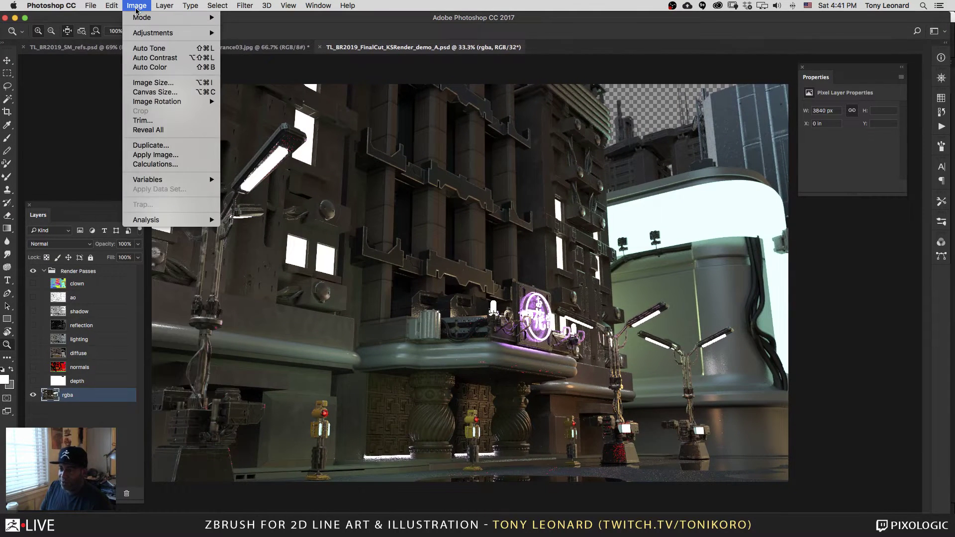
mouse_move(169, 7)
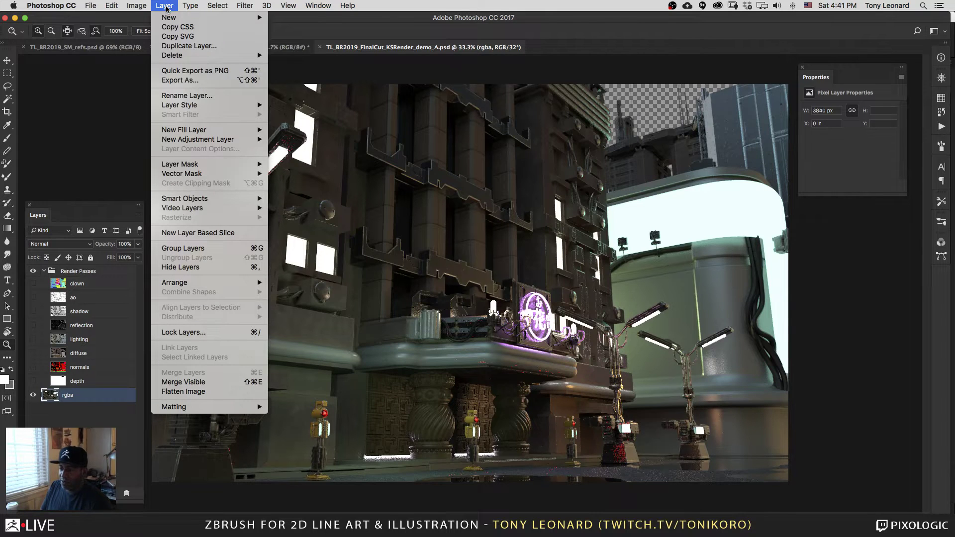
mouse_move(186, 407)
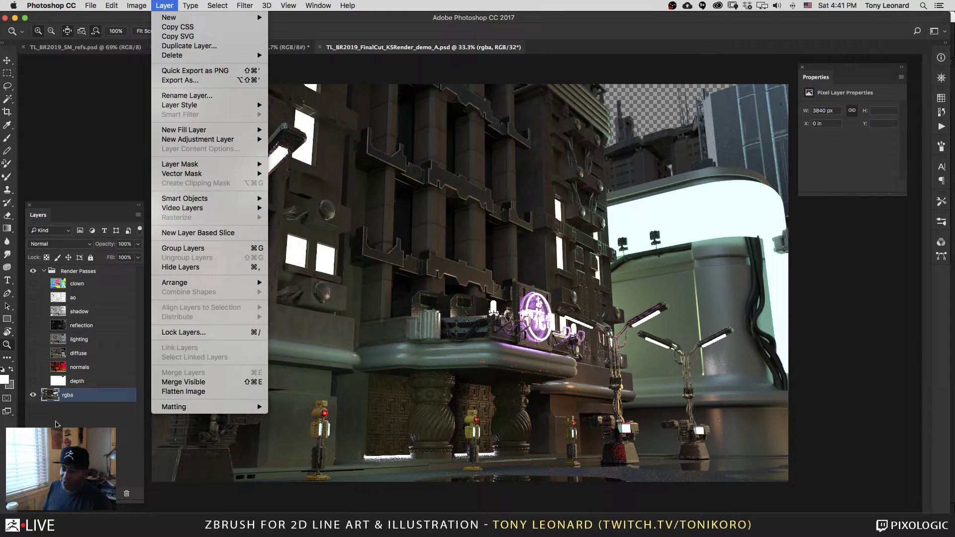
left_click(76, 387)
Step: Rename the rgba layer to 'rgba - Beauty Pass'
double_click(69, 396)
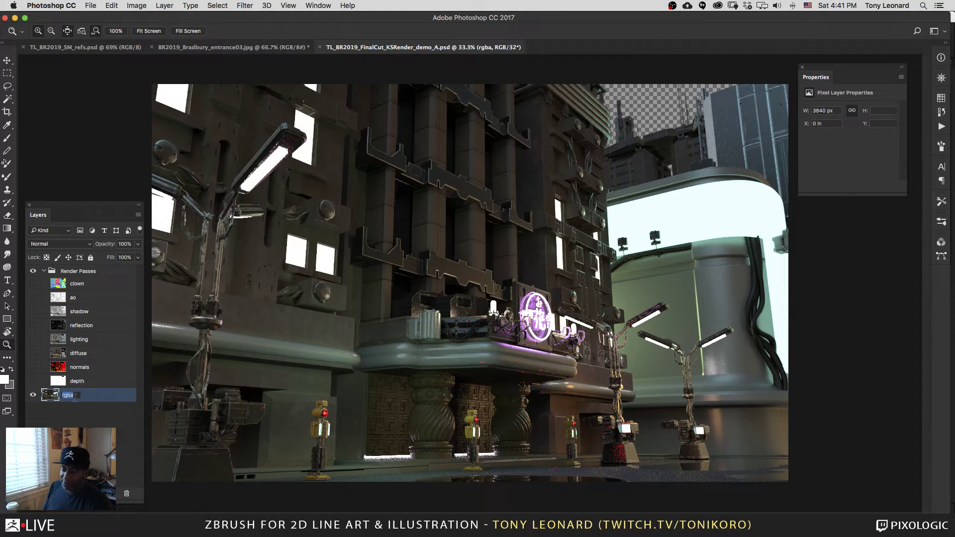
left_click(75, 396)
type("- ")
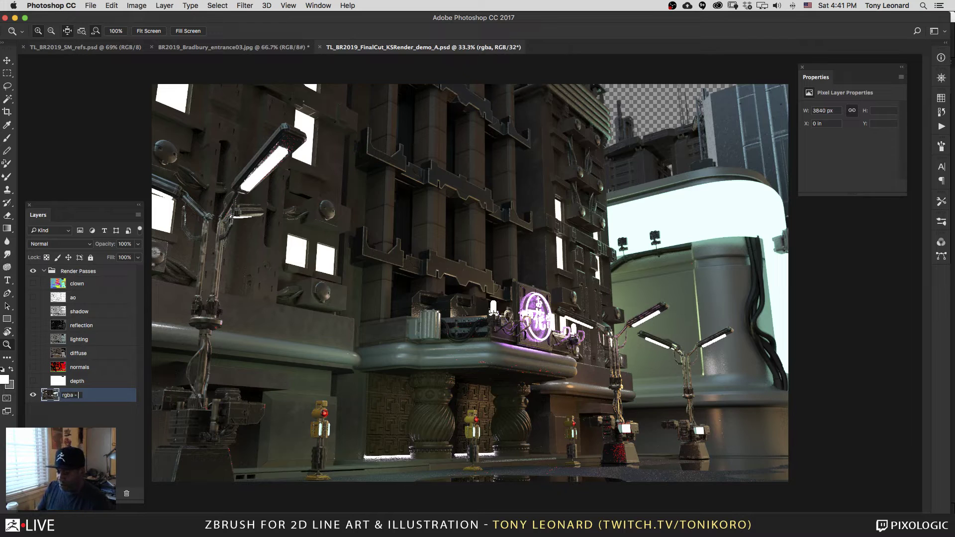
type("Beua")
key("BackSpace")
key("BackSpace")
key("BackSpace")
key("Return")
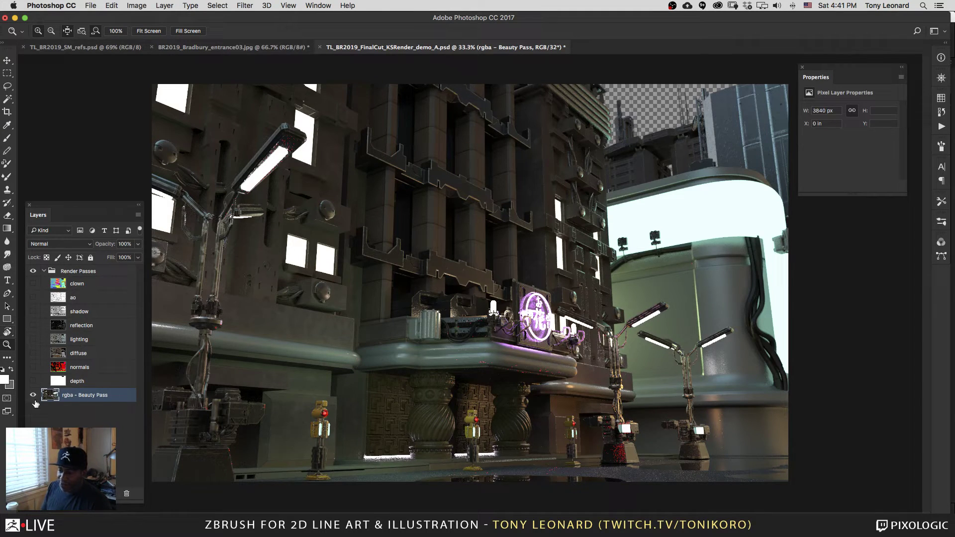
Step: Make the clown render pass visible and select its layer
left_click(33, 284)
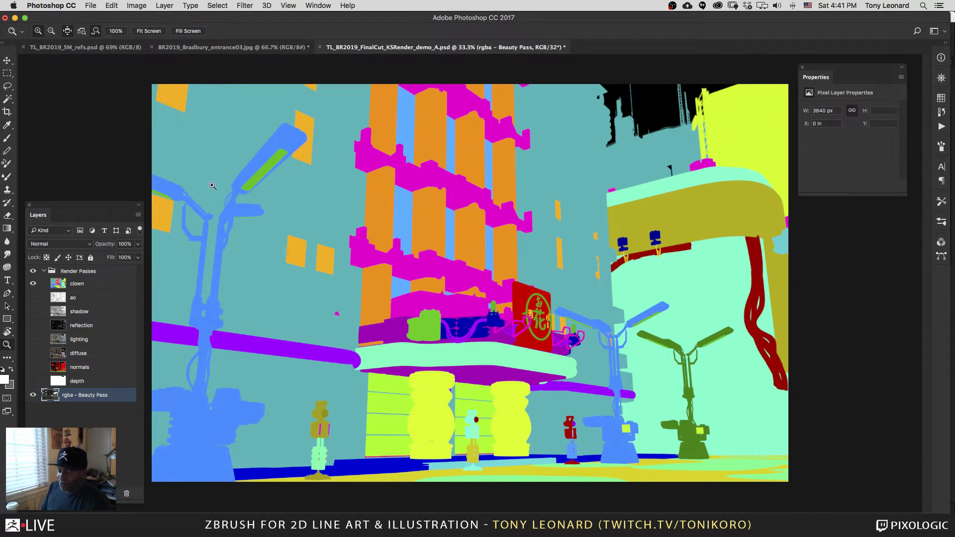
key("w")
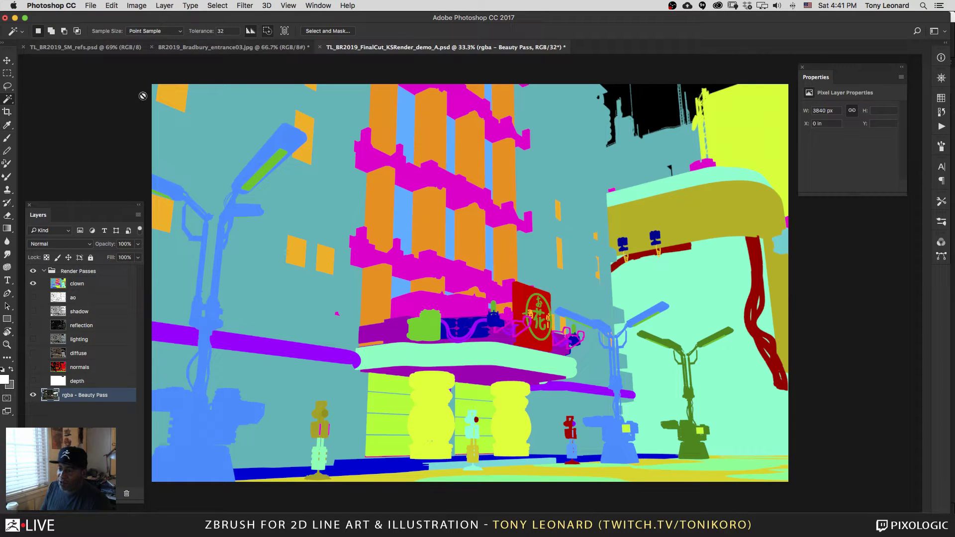
left_click(84, 286)
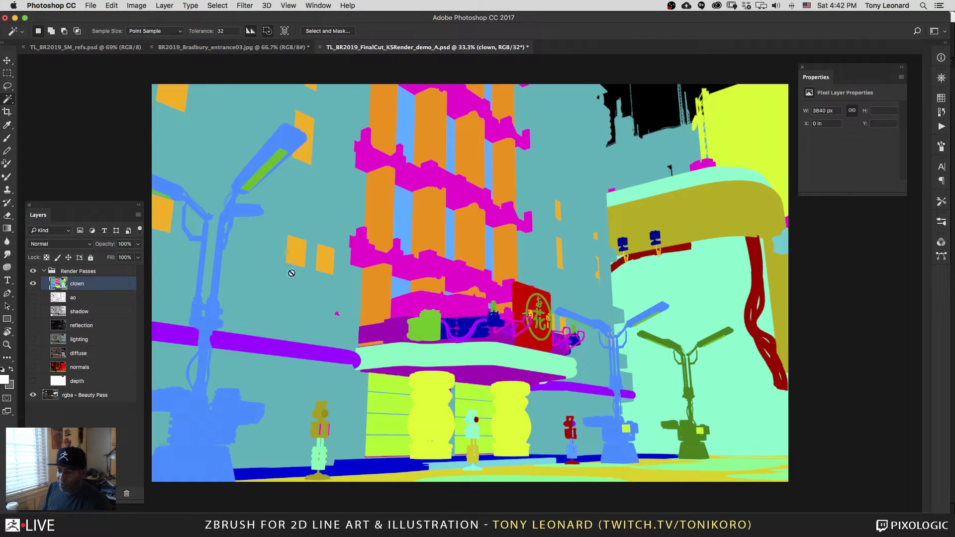
Step: Zoom into the upper-left of the scene and choose the Magic Wand tool
key("z")
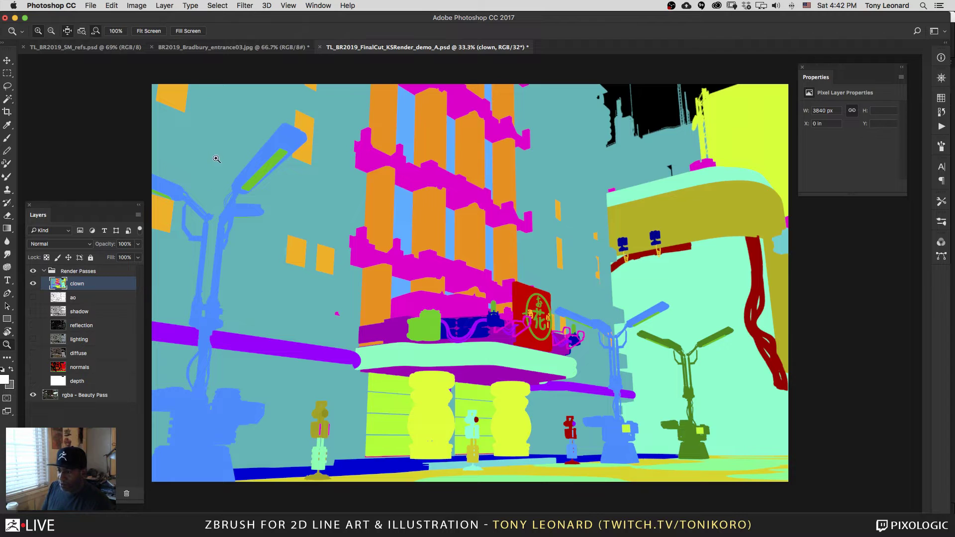
left_click(198, 112)
scroll(377, 215, "down", 5)
scroll(378, 216, "right", 5)
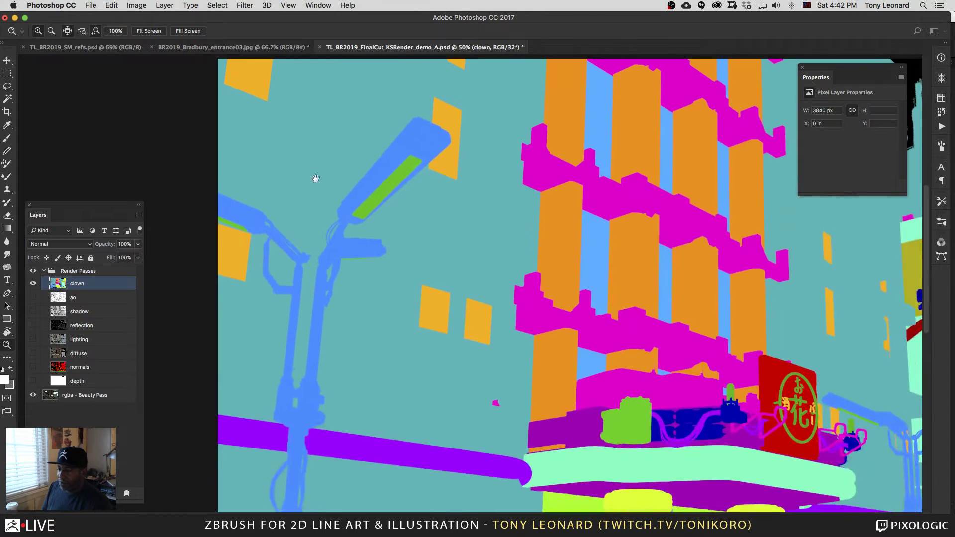
key("w")
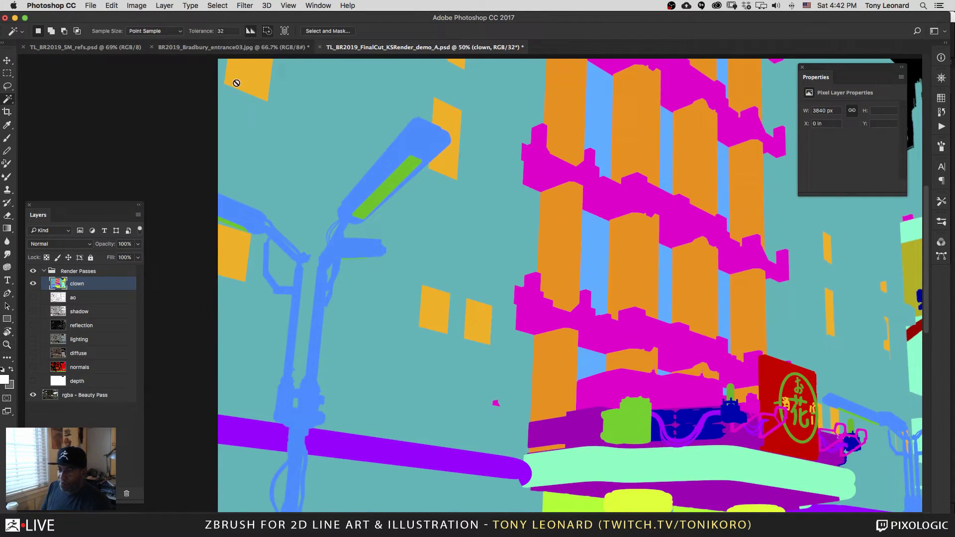
left_click(10, 102)
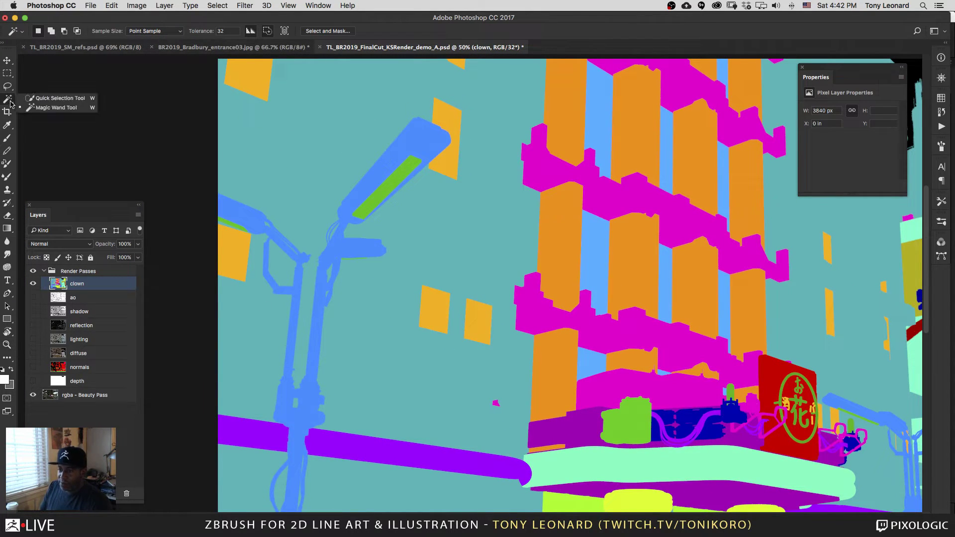
left_click(39, 109)
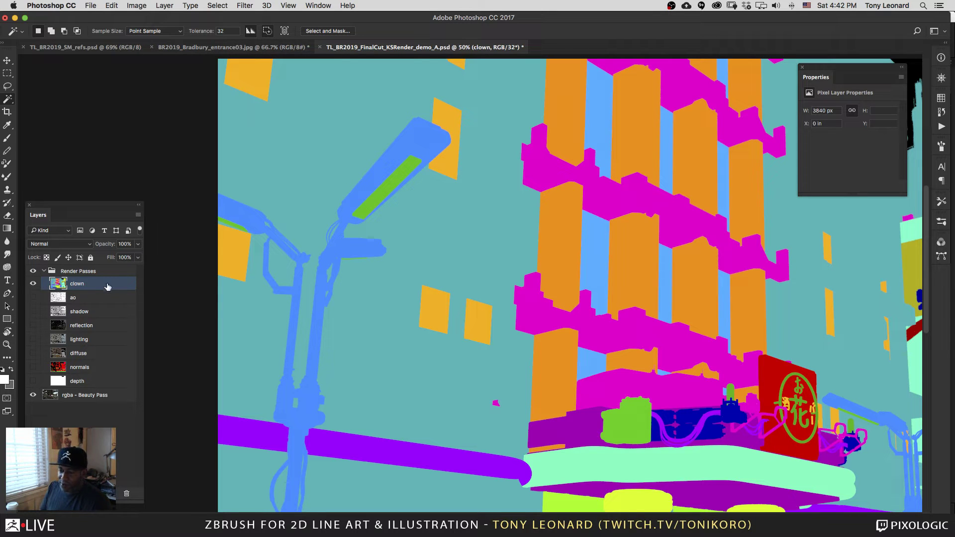
left_click(246, 86)
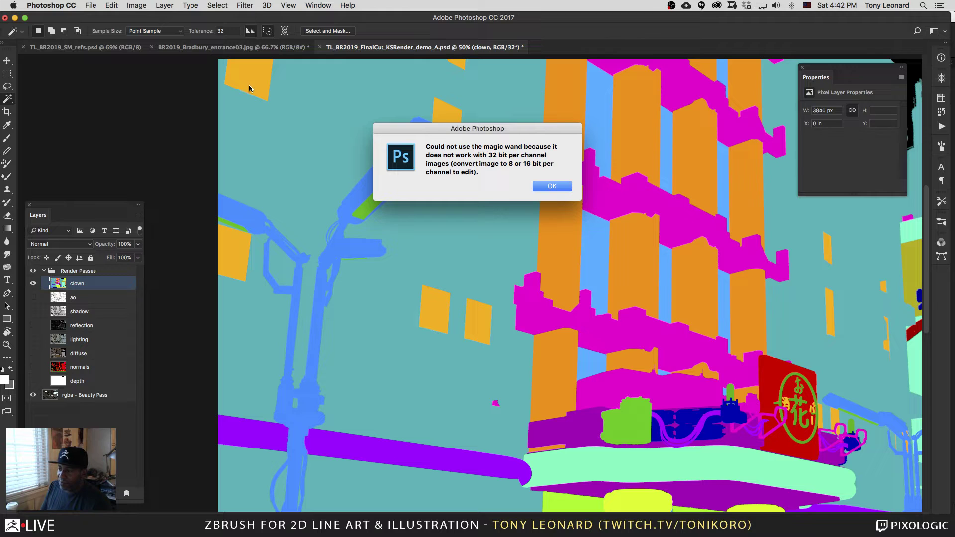
left_click(551, 187)
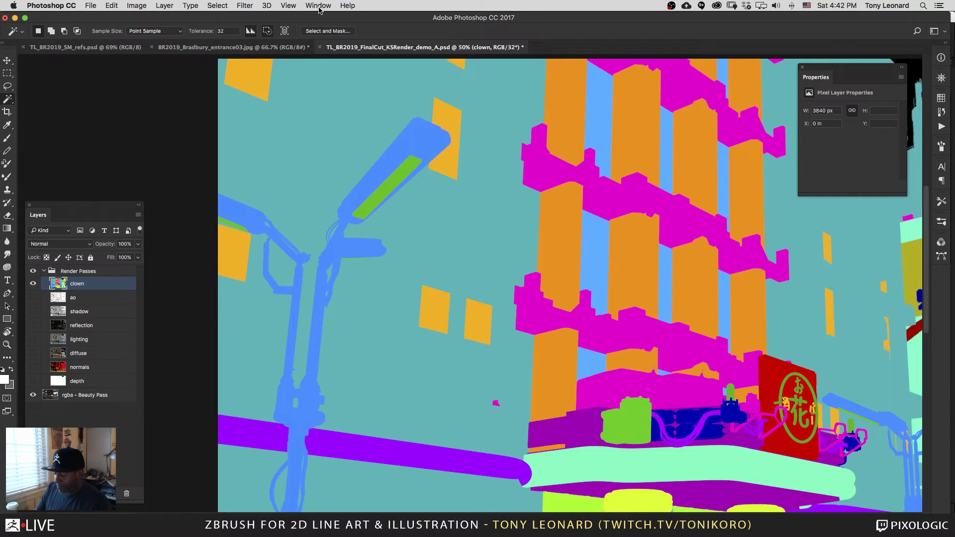
key("super+minus")
key("super+minus")
key("super+minus")
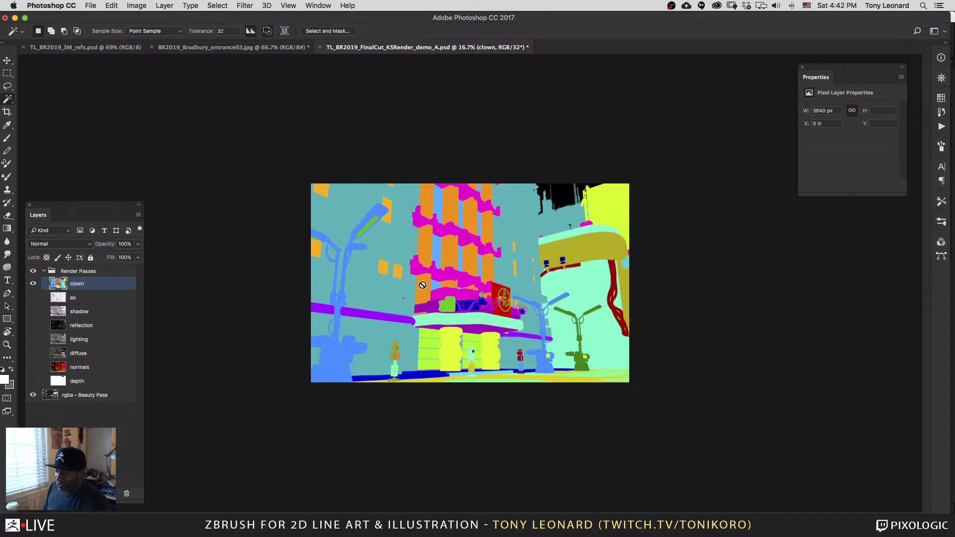
key("z")
left_click(506, 323)
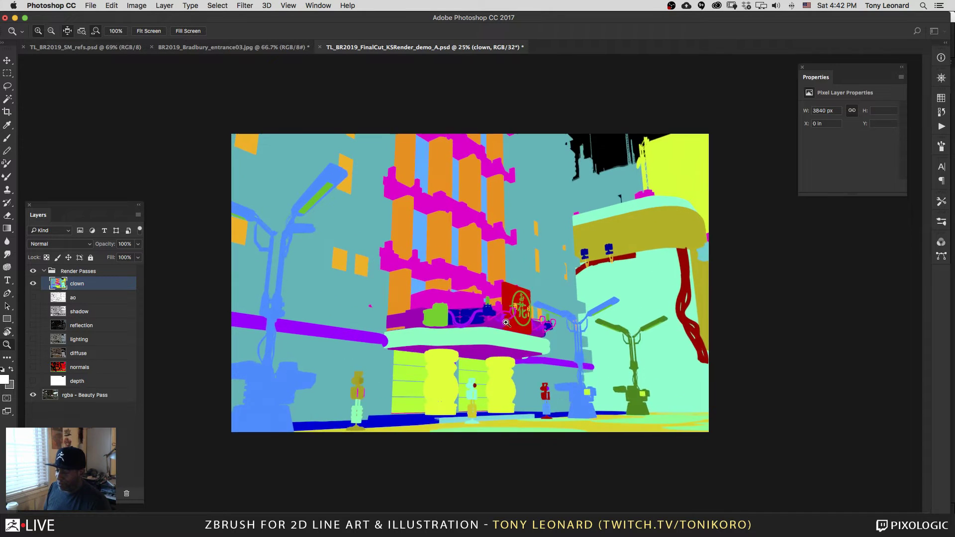
left_click(507, 323)
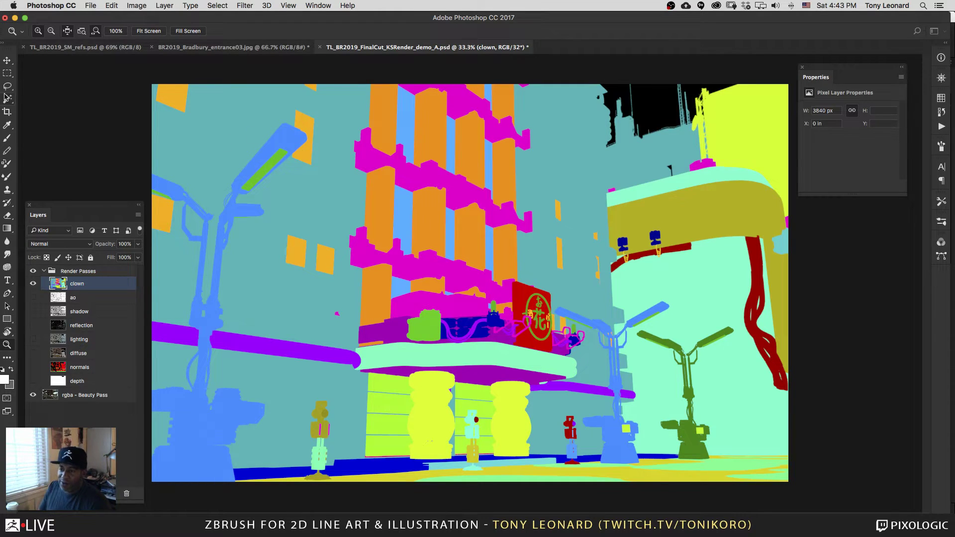
left_click(218, 6)
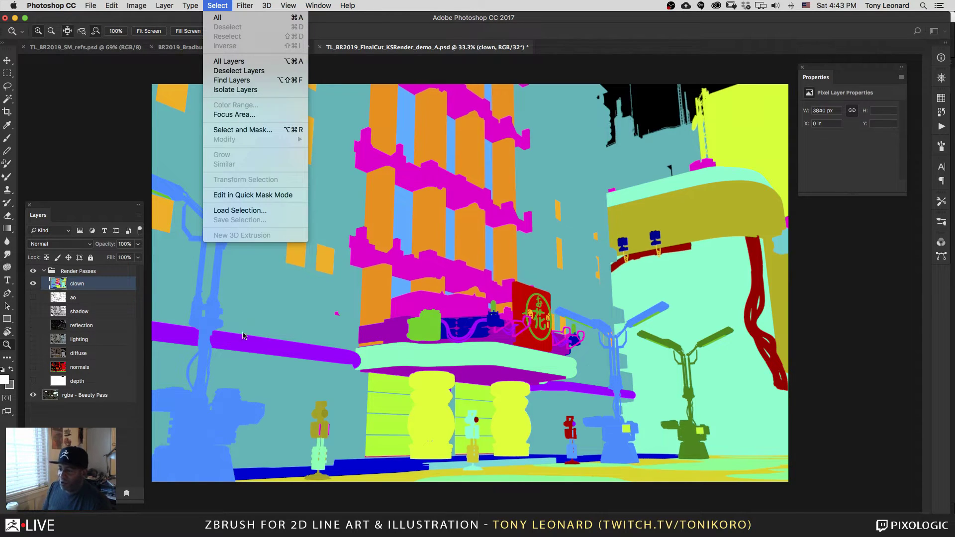
left_click(221, 7)
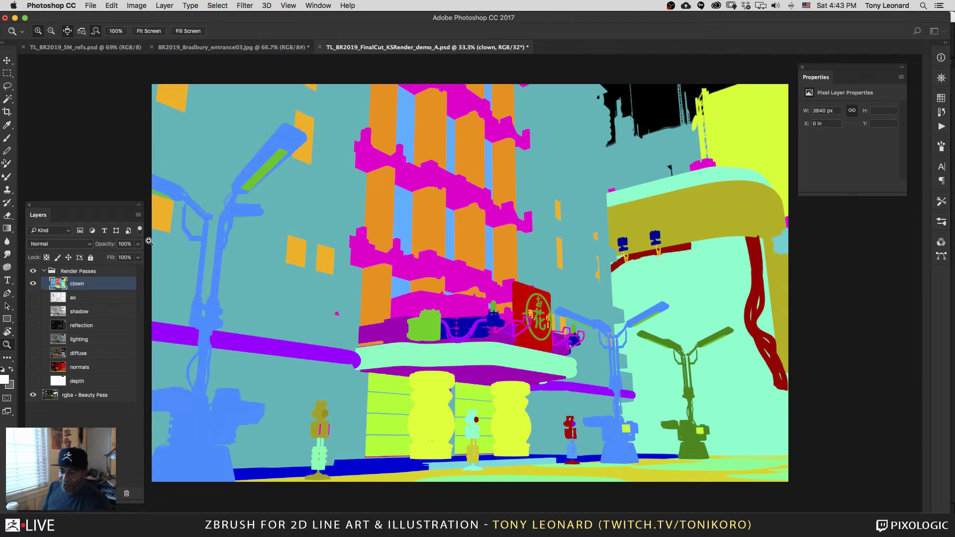
left_click(34, 285)
Step: Preview the ao and shadow passes, then show only reflection with rgba - Beauty Pass hidden
left_click(33, 297)
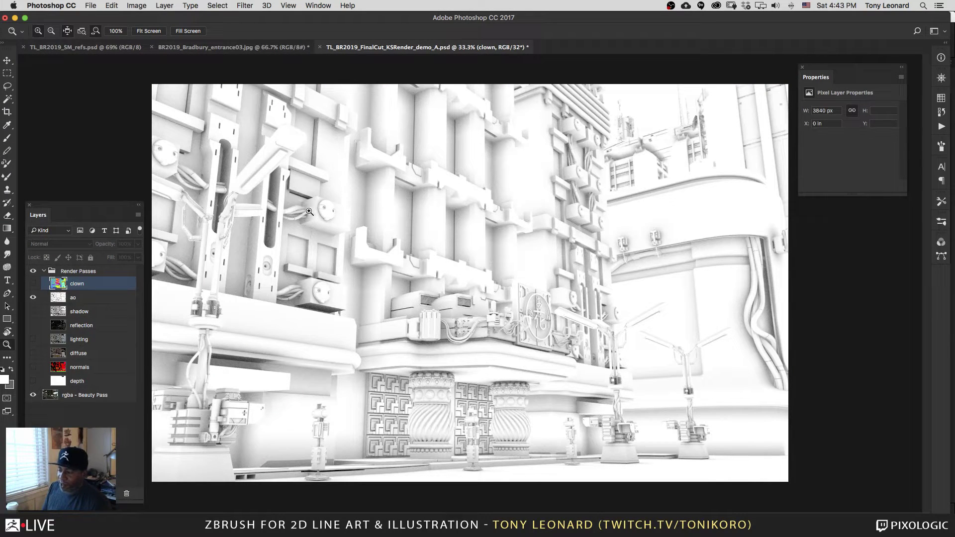
left_click(33, 297)
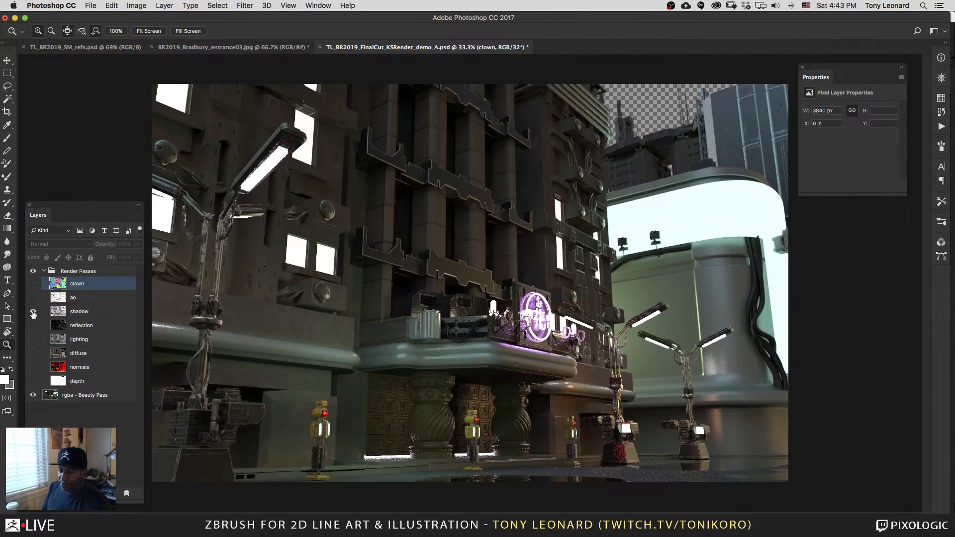
left_click(33, 312)
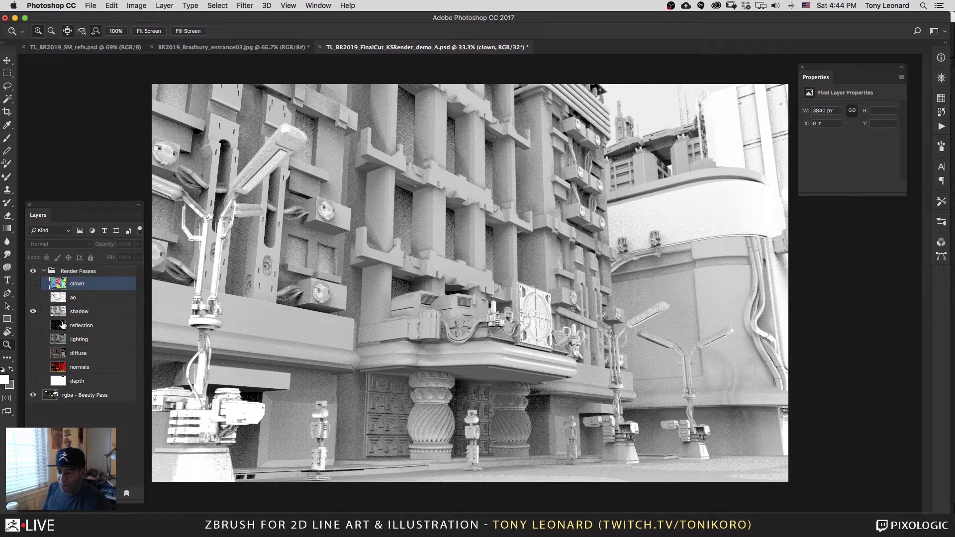
left_click(33, 312)
left_click(33, 326)
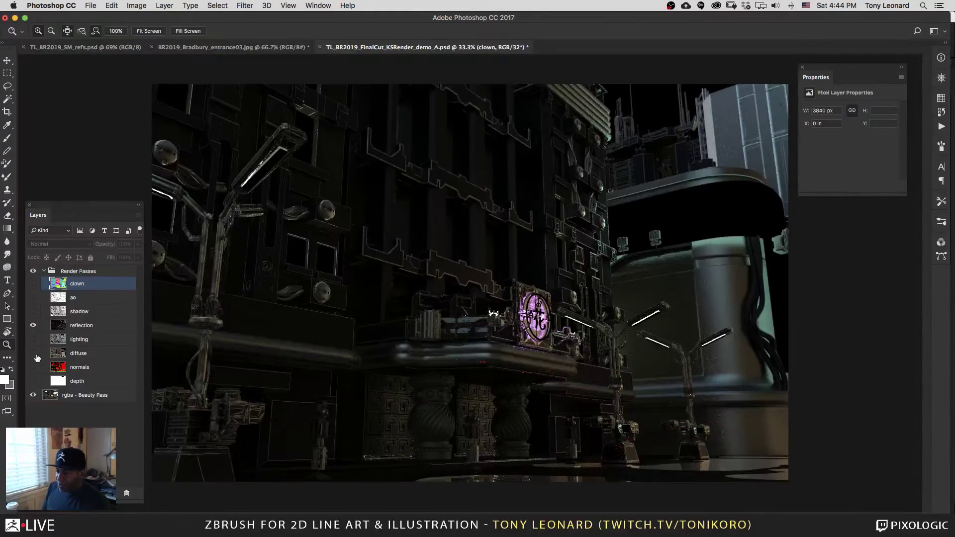
left_click(33, 396)
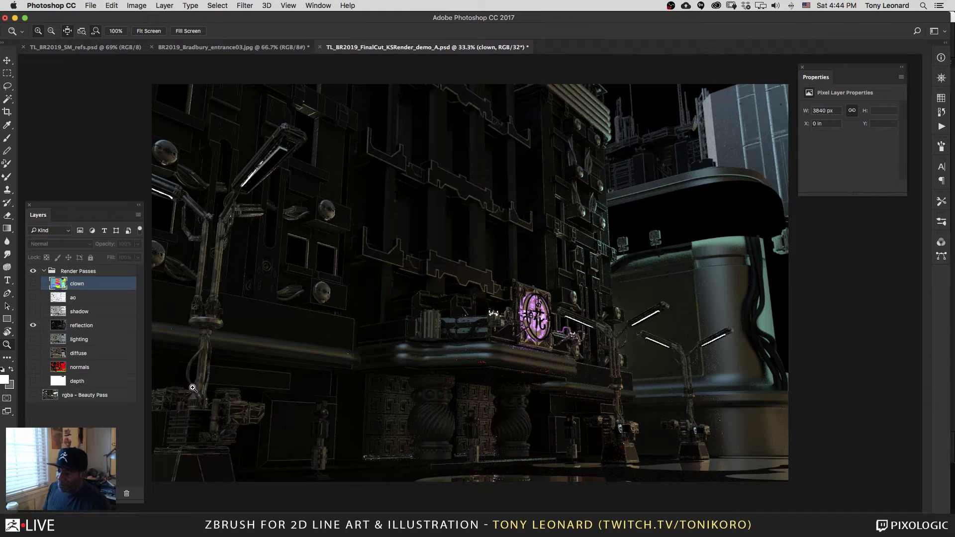
Step: Zoom in on the shop front and swap the reflection pass for the lighting pass
left_click(490, 417)
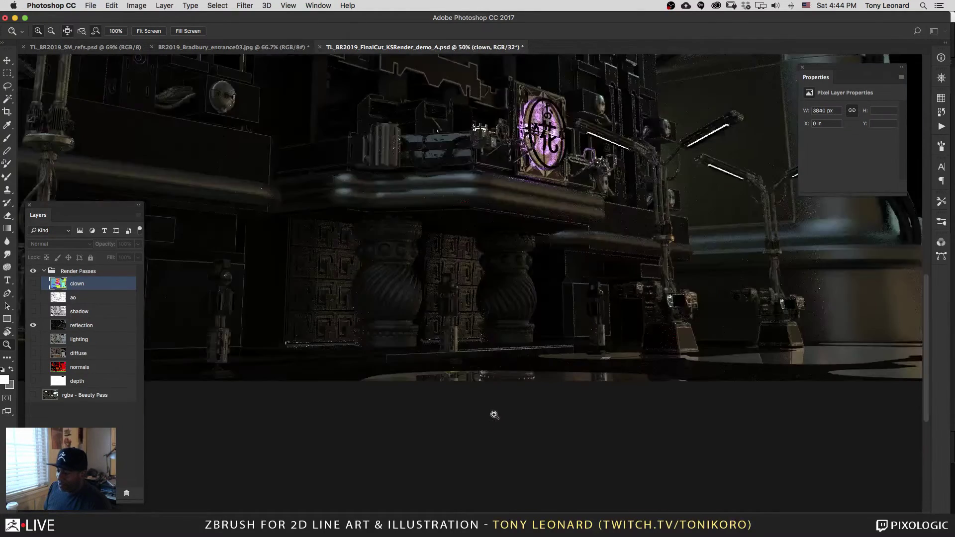
scroll(422, 266, "down", 5)
scroll(460, 213, "up", 1)
left_click(460, 214)
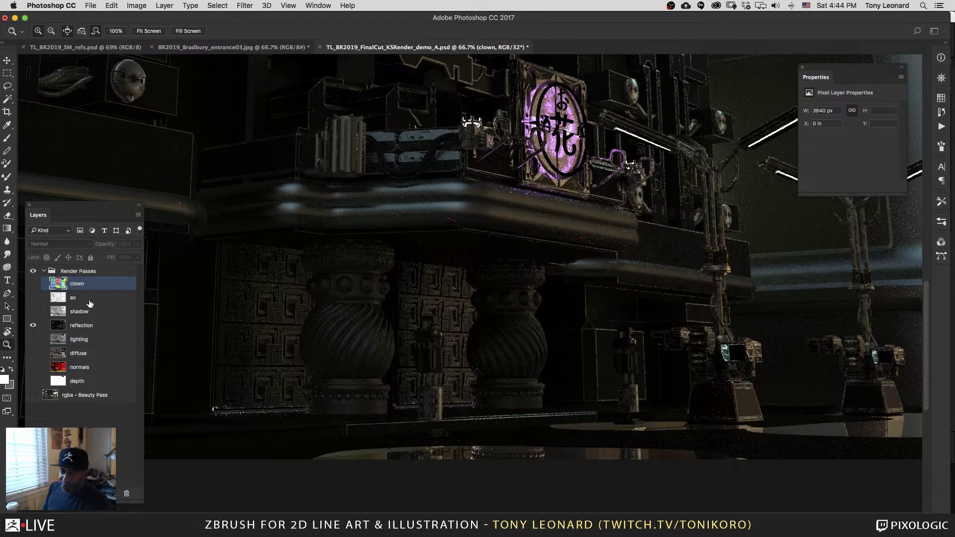
left_click(112, 299)
left_click(112, 312, "shift")
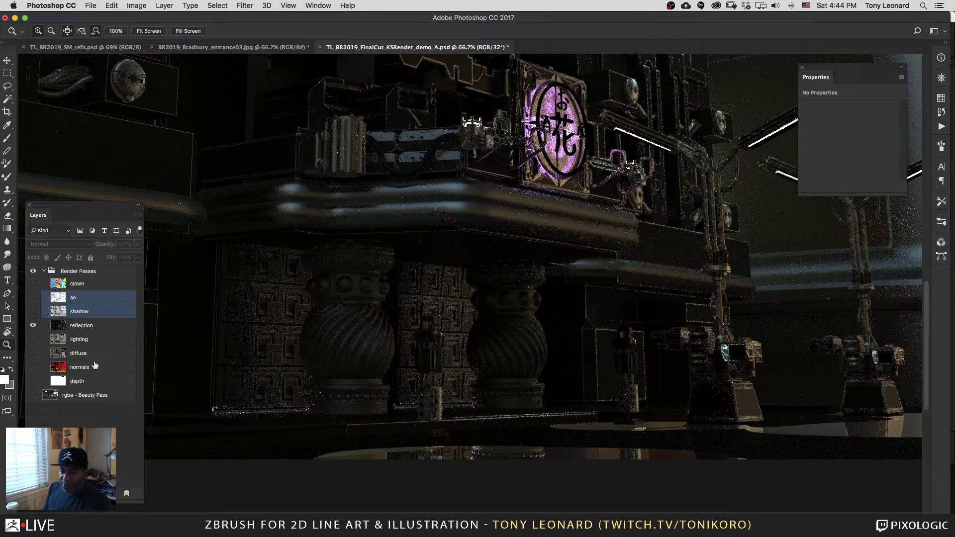
left_click(59, 328)
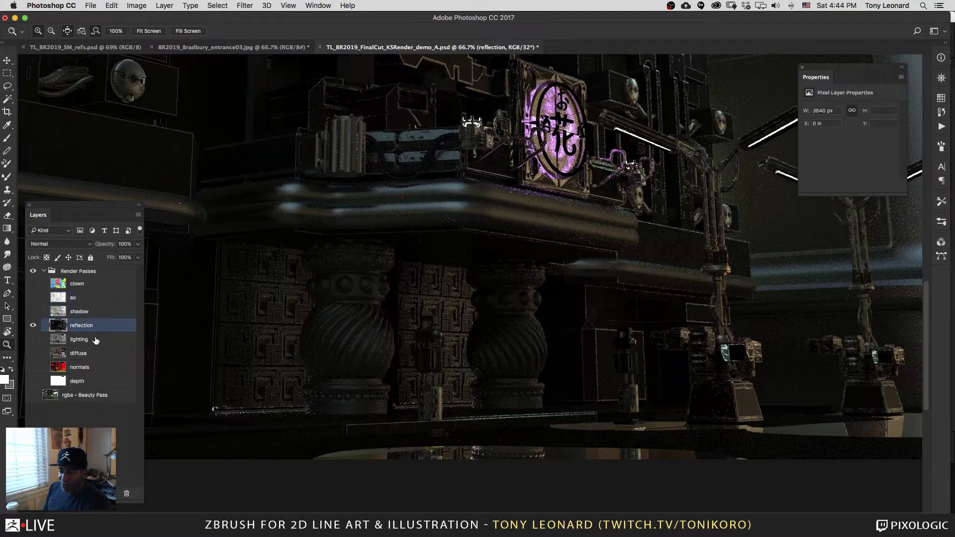
left_click(32, 325)
left_click(33, 339)
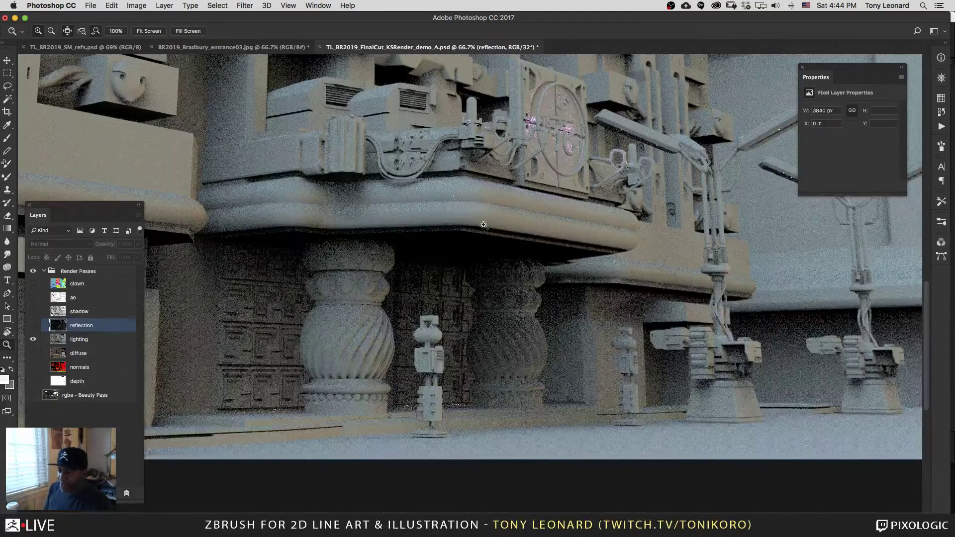
left_click(515, 237, "alt")
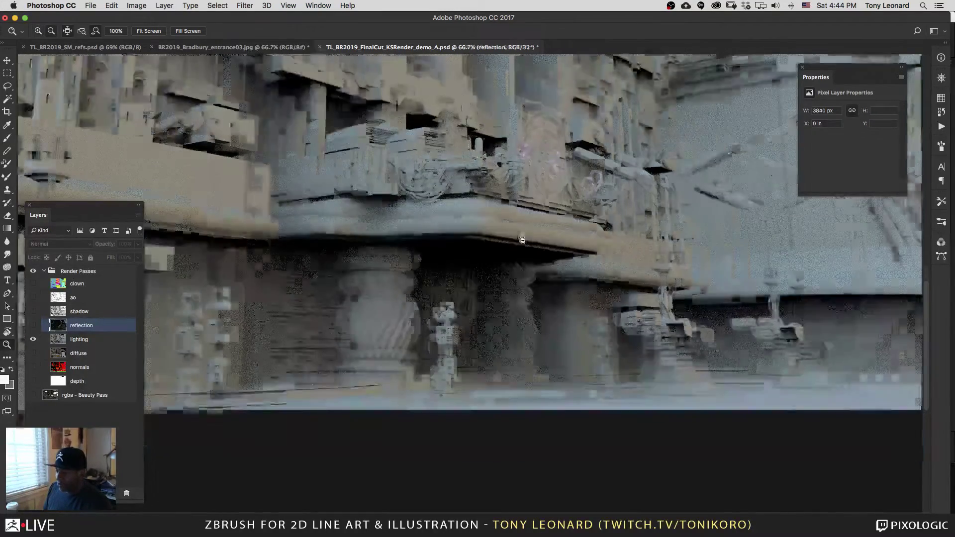
left_click(515, 237, "alt")
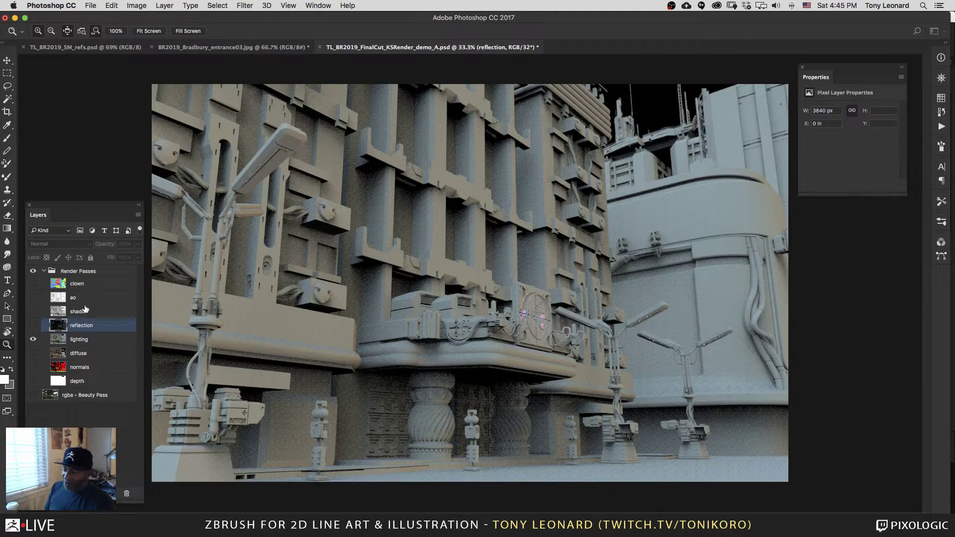
Step: Step through the diffuse and normals passes, ending with the depth pass shown and selected
left_click(72, 343)
left_click(34, 341)
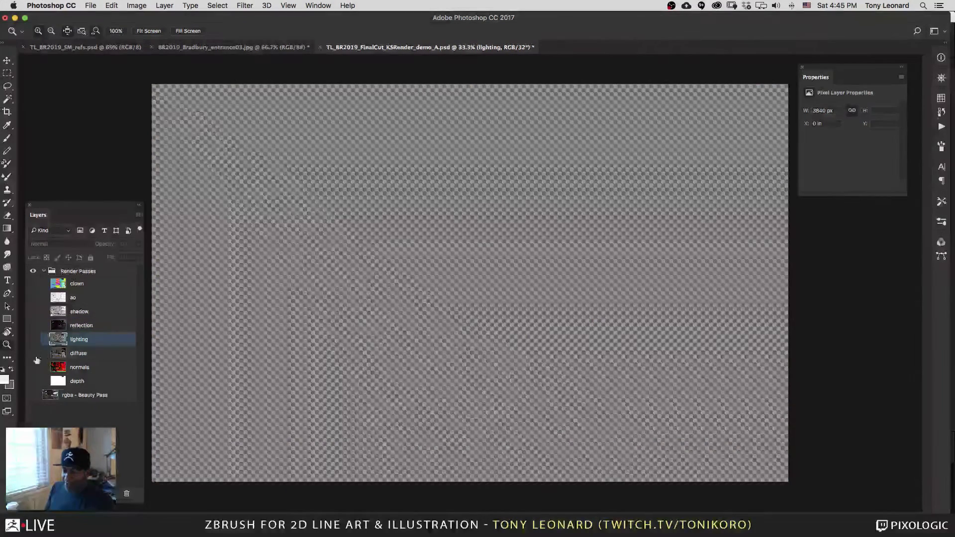
left_click(33, 354)
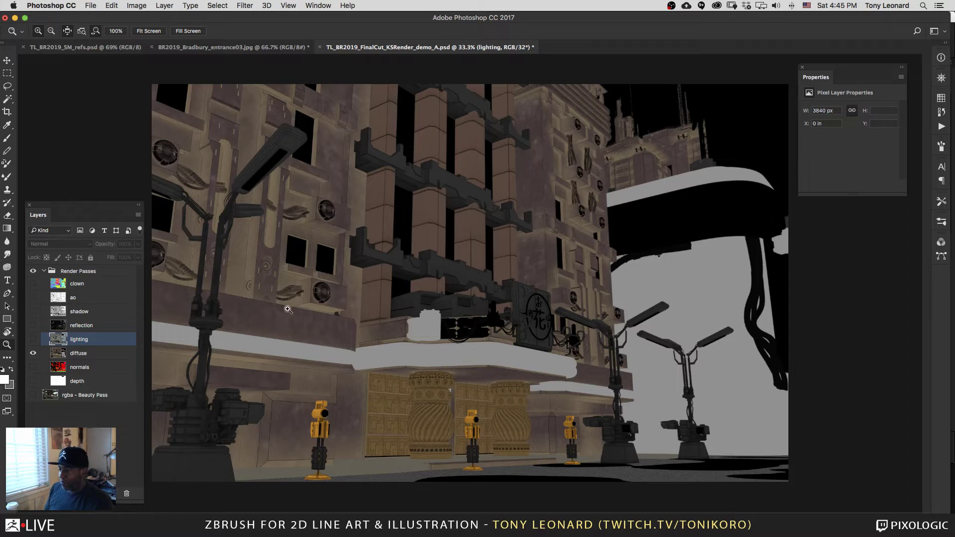
left_click(33, 354)
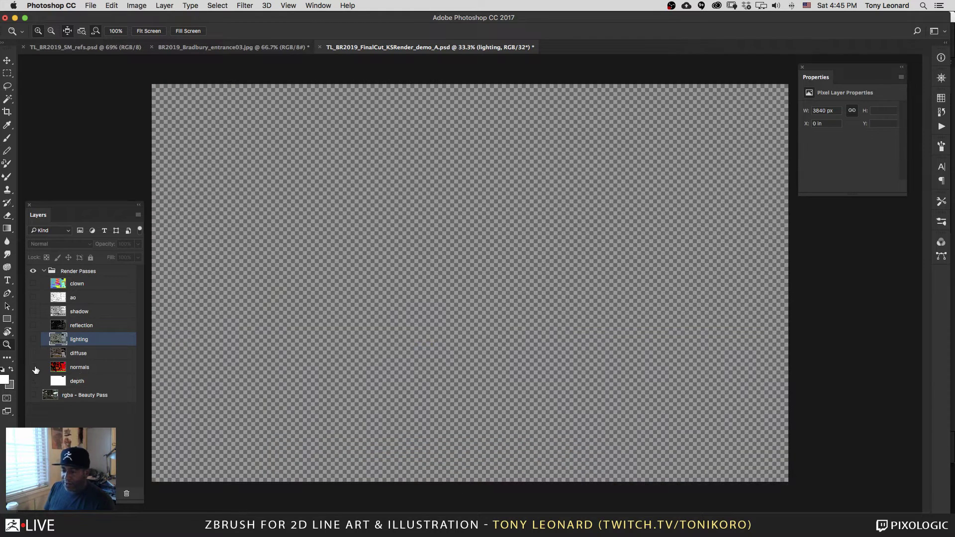
left_click(33, 367)
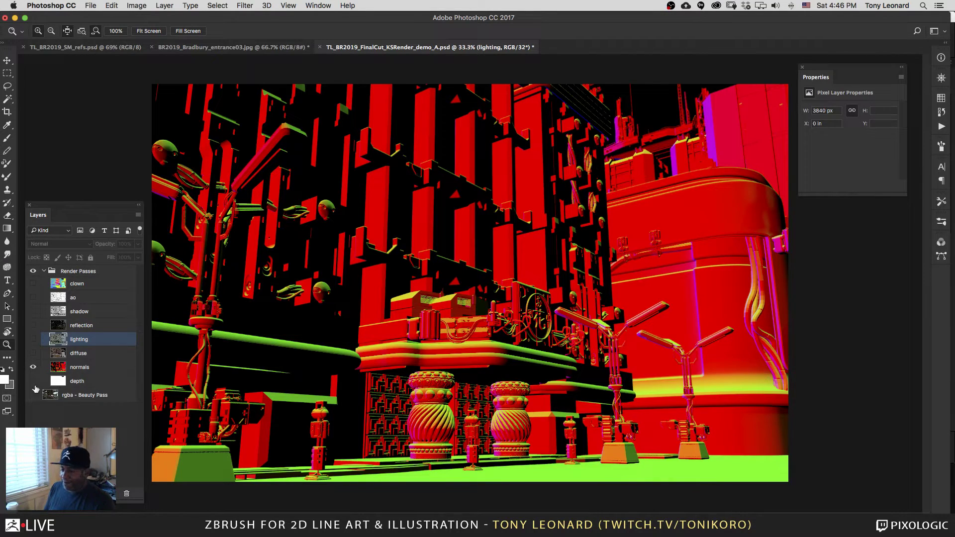
left_click(33, 369)
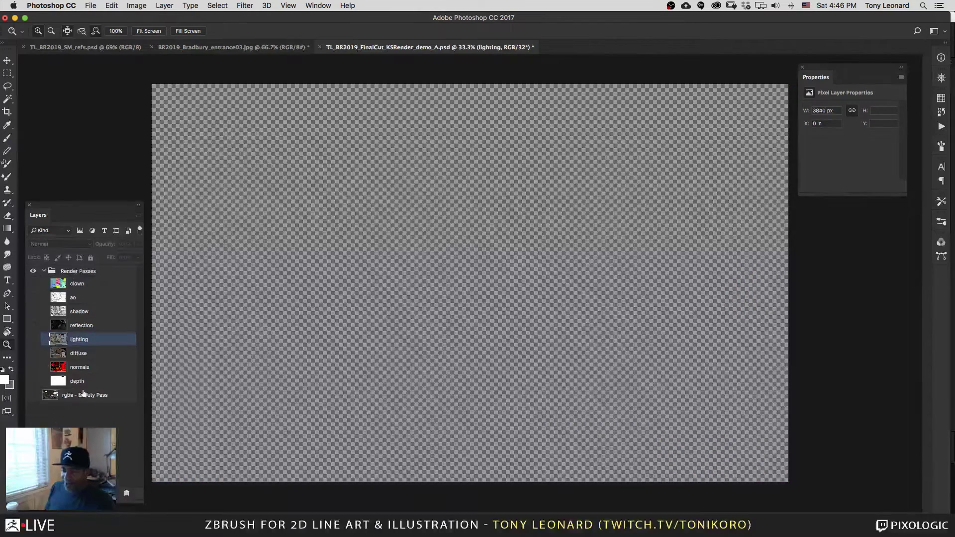
left_click(34, 382)
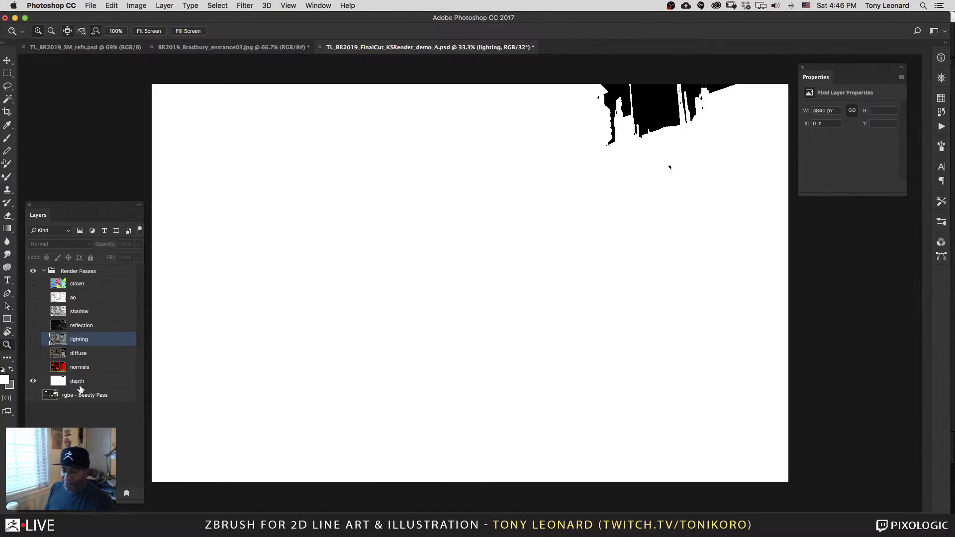
left_click(92, 384)
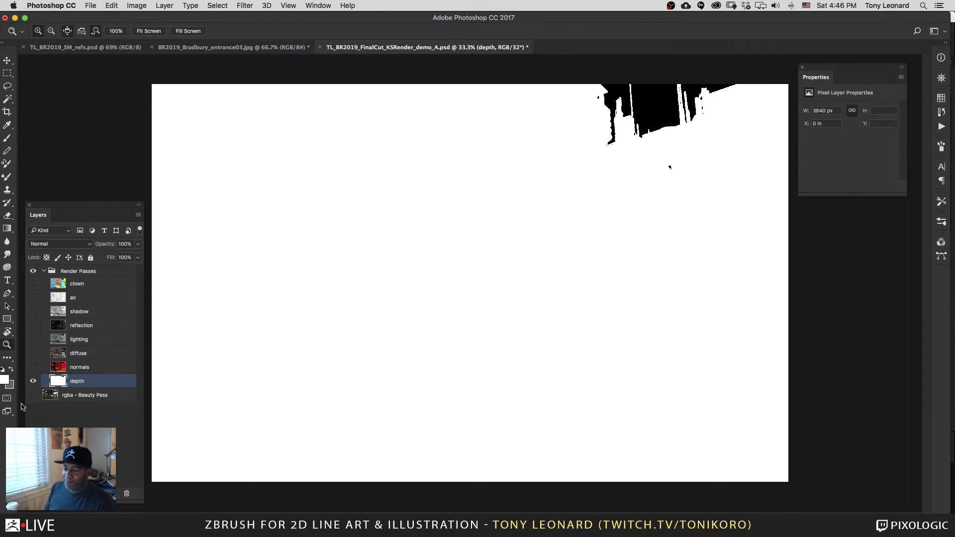
Step: Show the rgba - Beauty Pass layer in place of the depth pass and select it
left_click(34, 395)
left_click(34, 381)
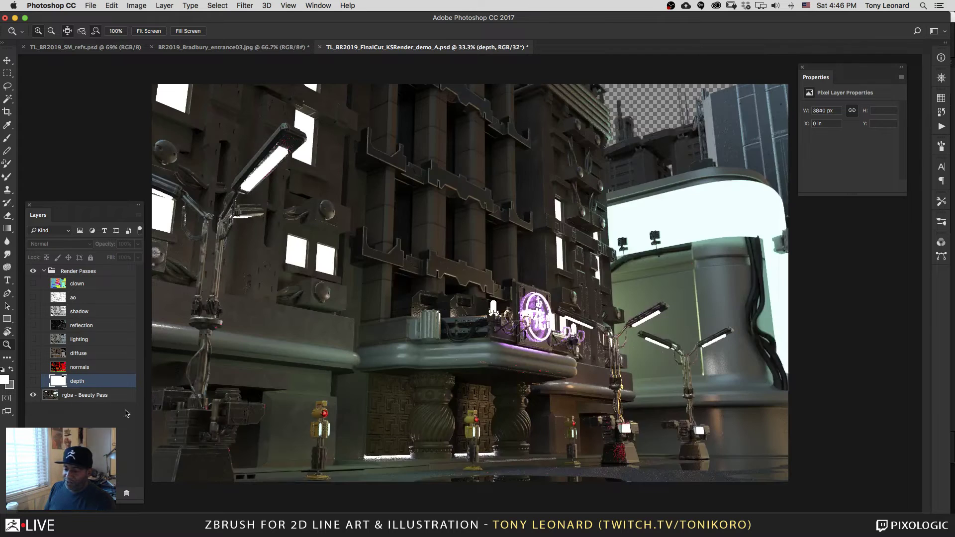
left_click(90, 396)
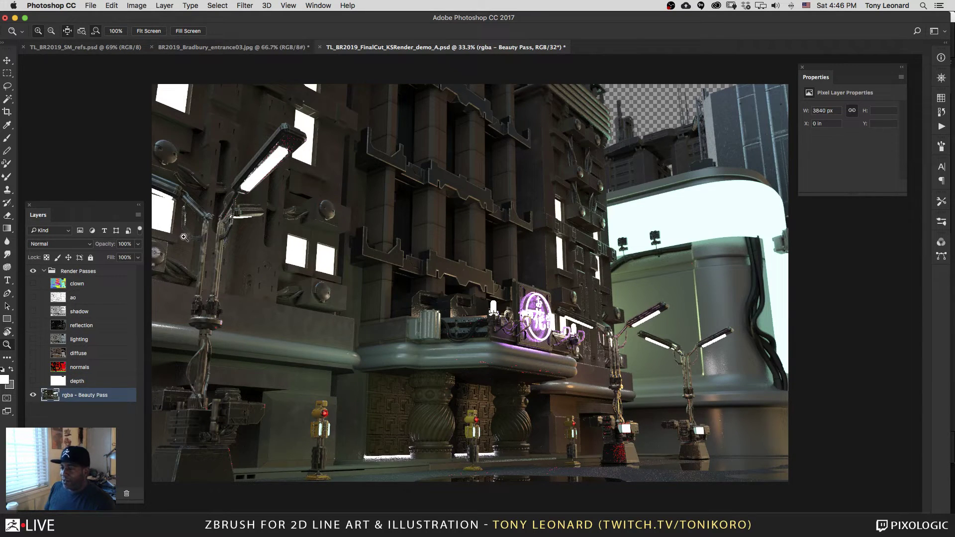
Step: Apply Layer > Matting > Defringe with a 2-pixel width
left_click(136, 5)
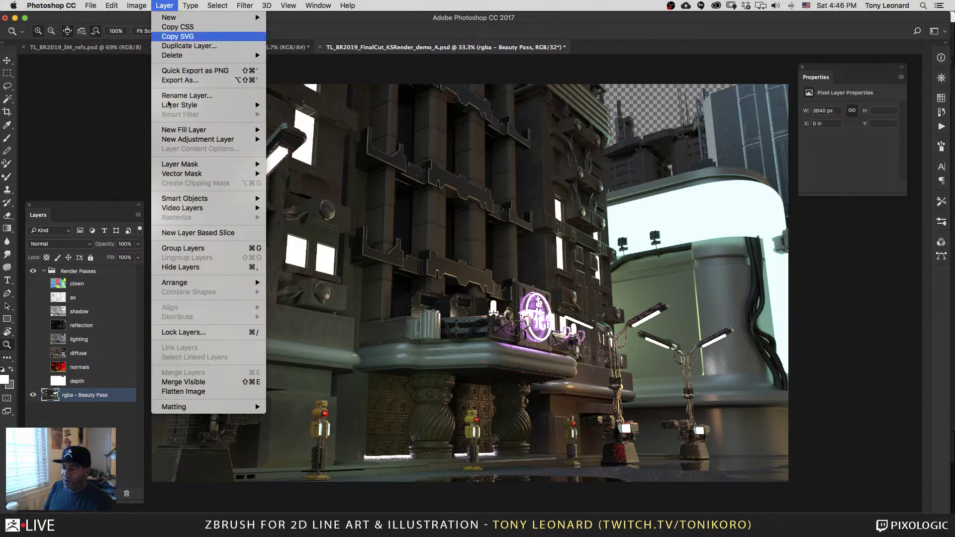
mouse_move(175, 409)
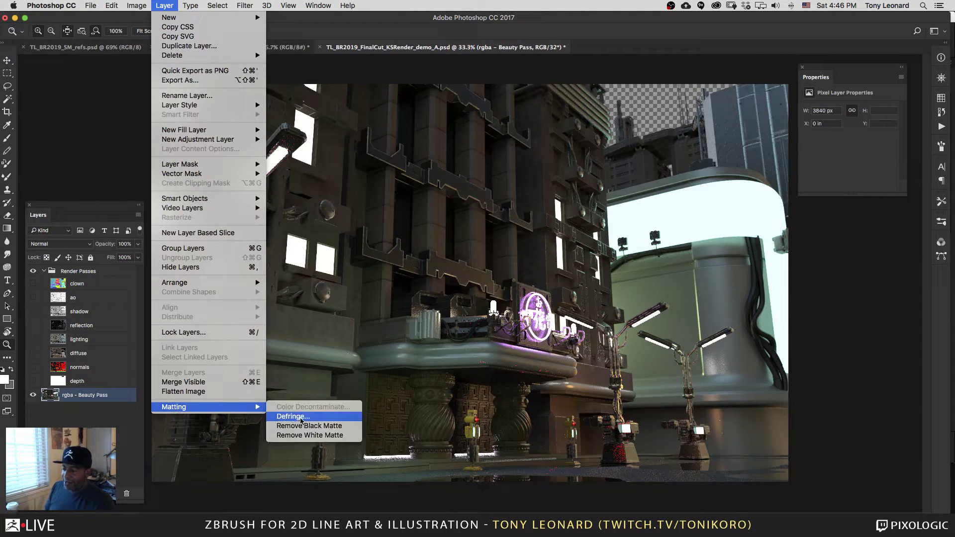
left_click(309, 417)
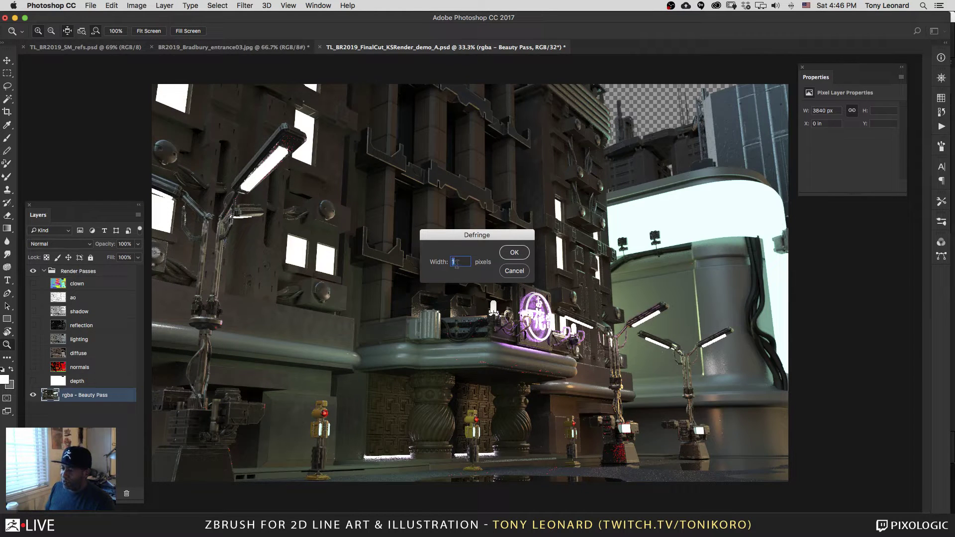
left_click(512, 253)
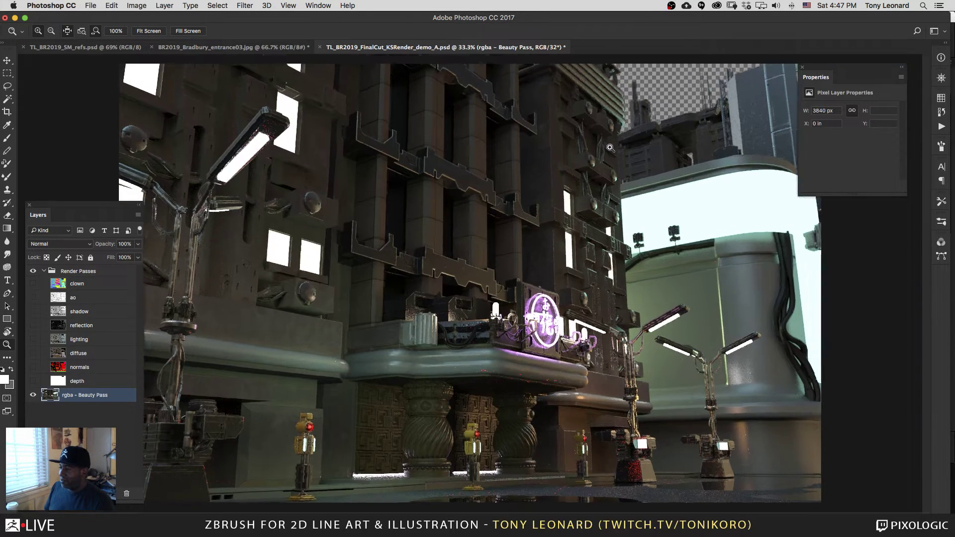
left_click(612, 138)
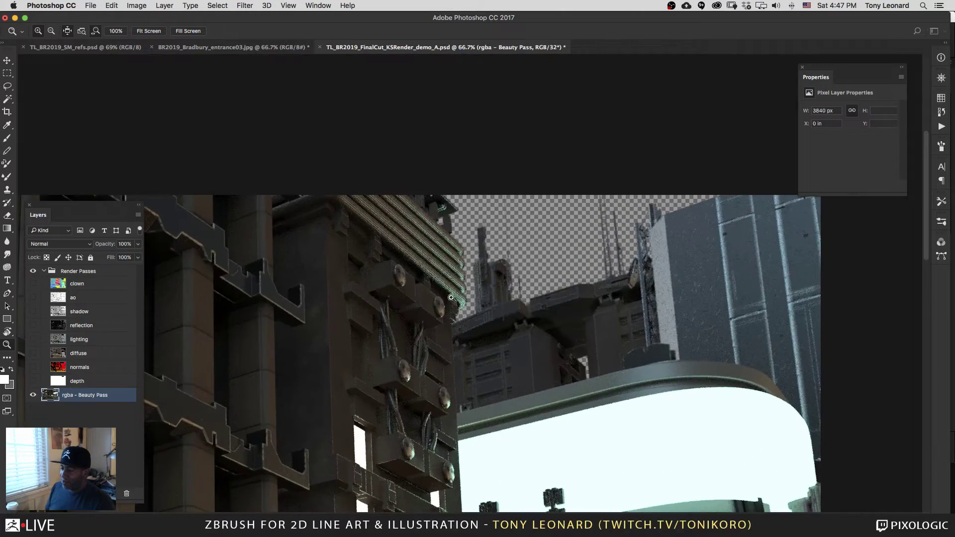
left_click(510, 309)
left_click(510, 309)
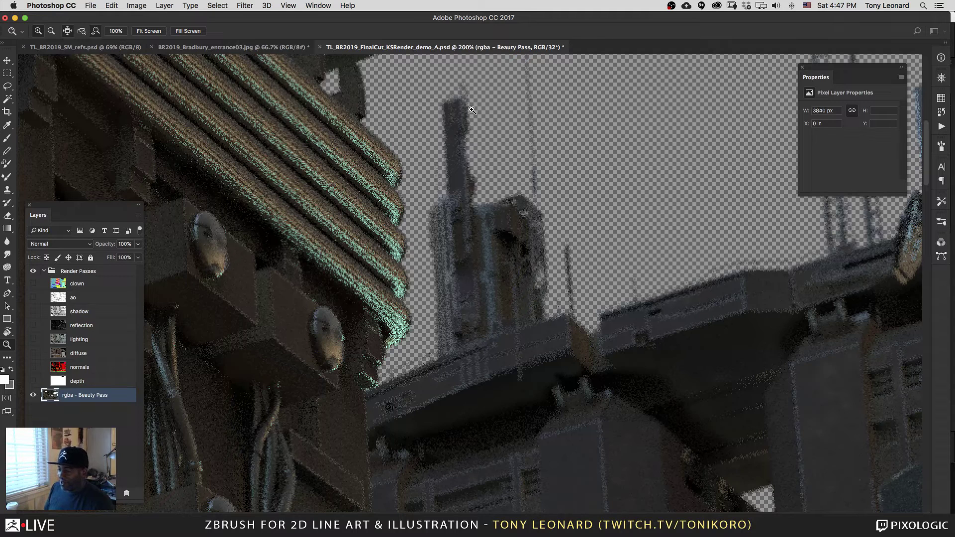
key("alt")
left_click(477, 284, "alt")
left_click(437, 249, "alt")
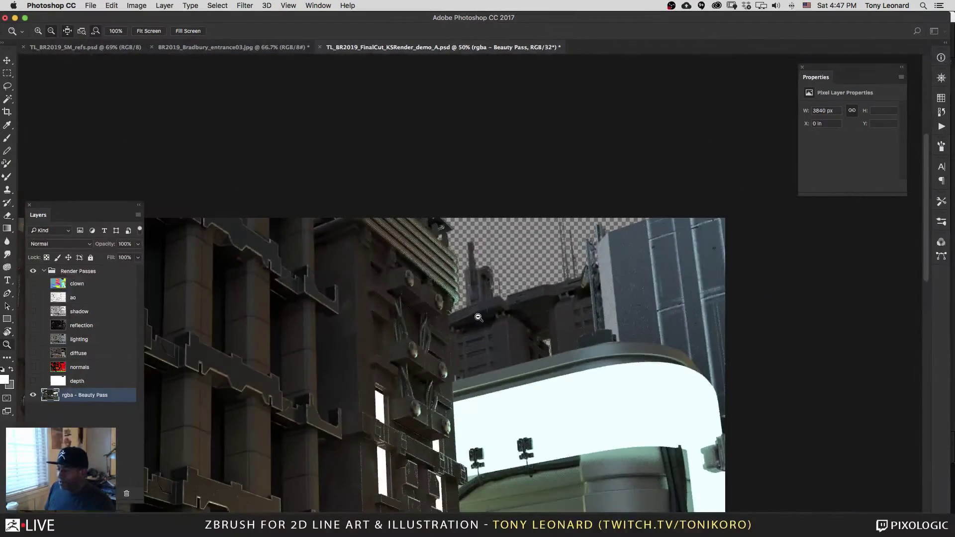
left_click(398, 219, "alt")
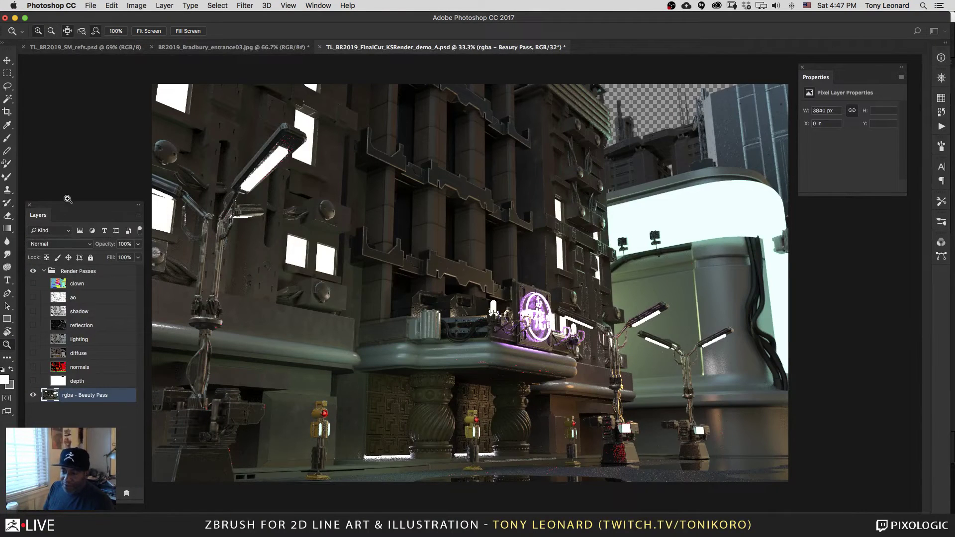
Step: Float the Channels panel, shorten the Layers panel, and dock Channels beneath it
left_click(941, 242)
left_click_drag(830, 228, 180, 196)
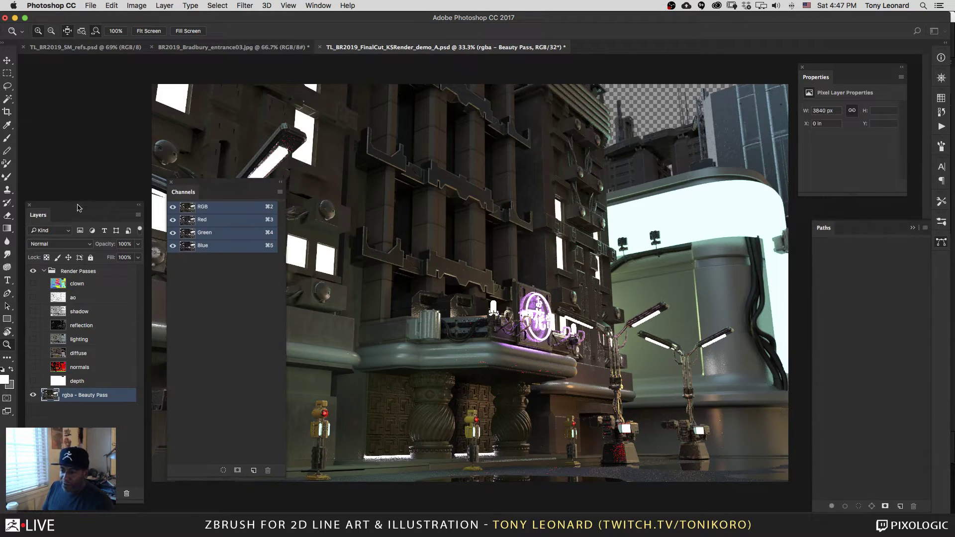
left_click_drag(78, 208, 77, 70)
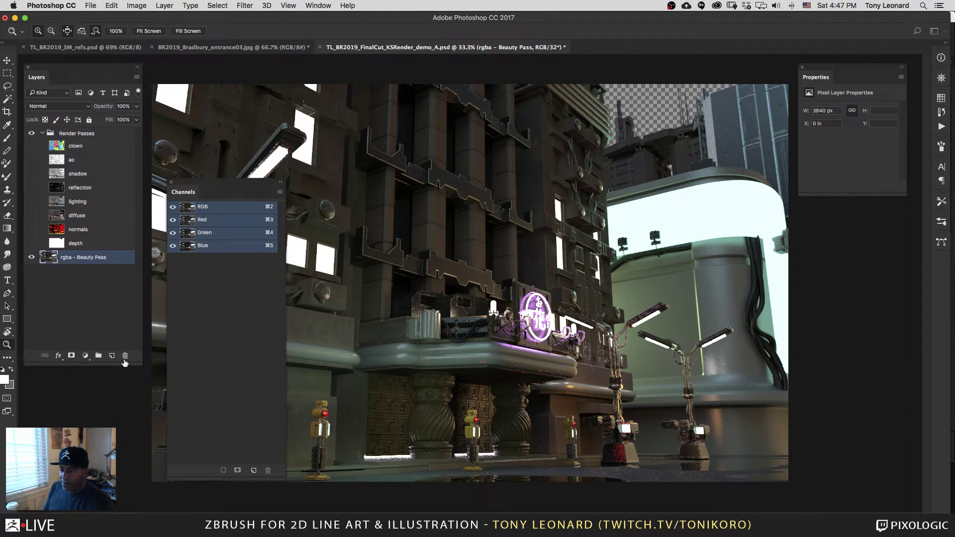
left_click_drag(133, 364, 134, 287)
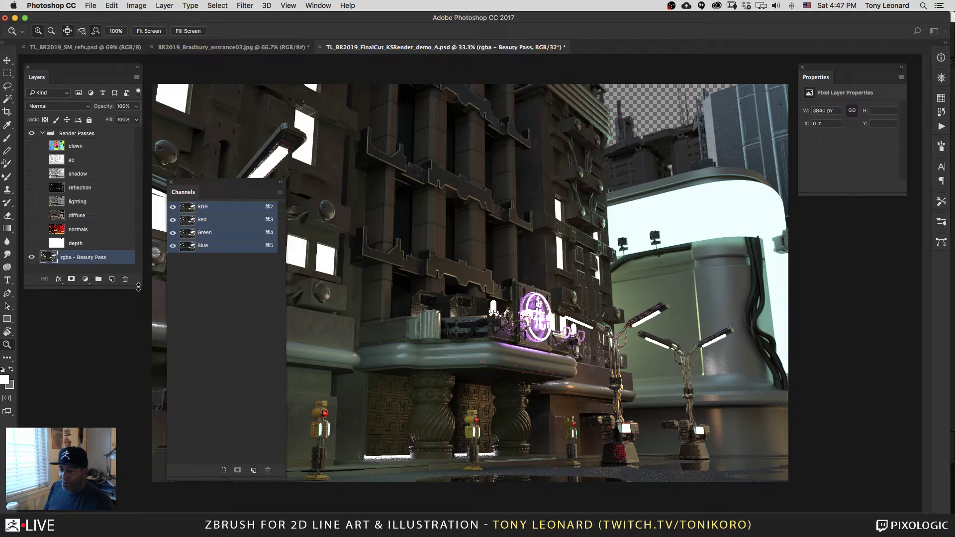
left_click_drag(235, 184, 241, 196)
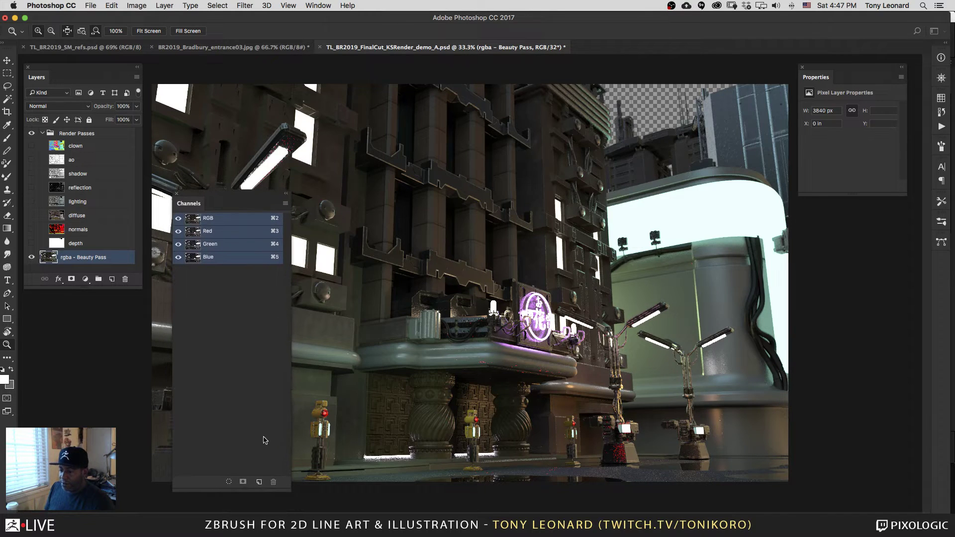
left_click_drag(287, 491, 283, 324)
left_click_drag(228, 198, 105, 293)
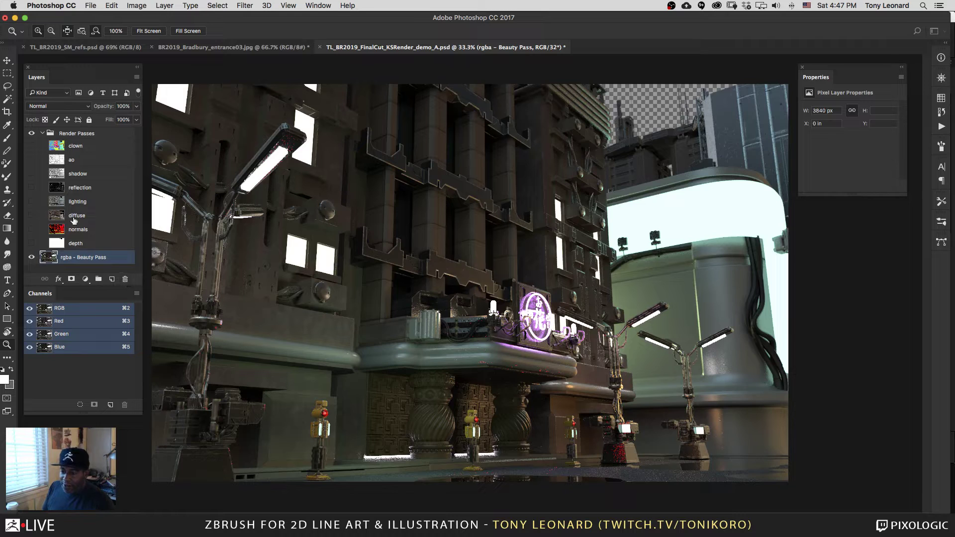
left_click(89, 245)
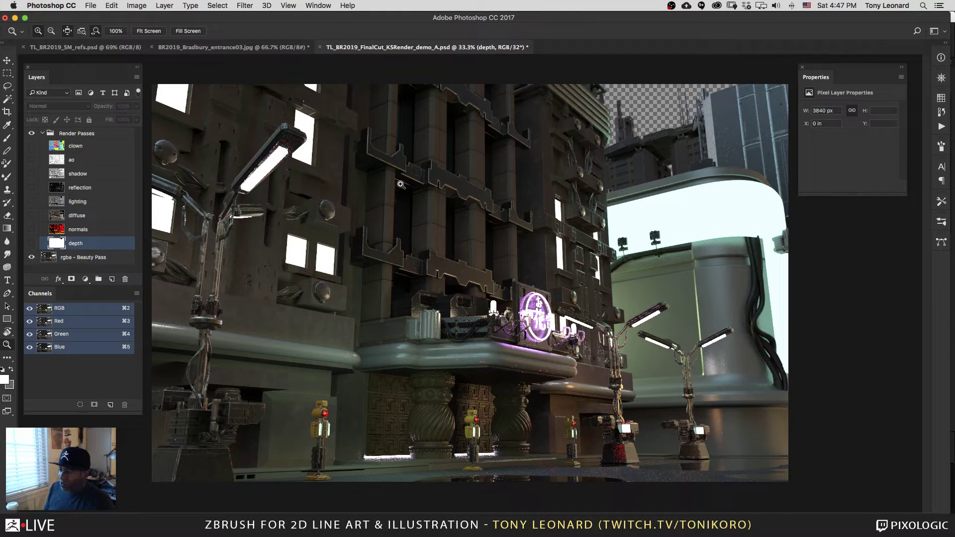
left_click(69, 259)
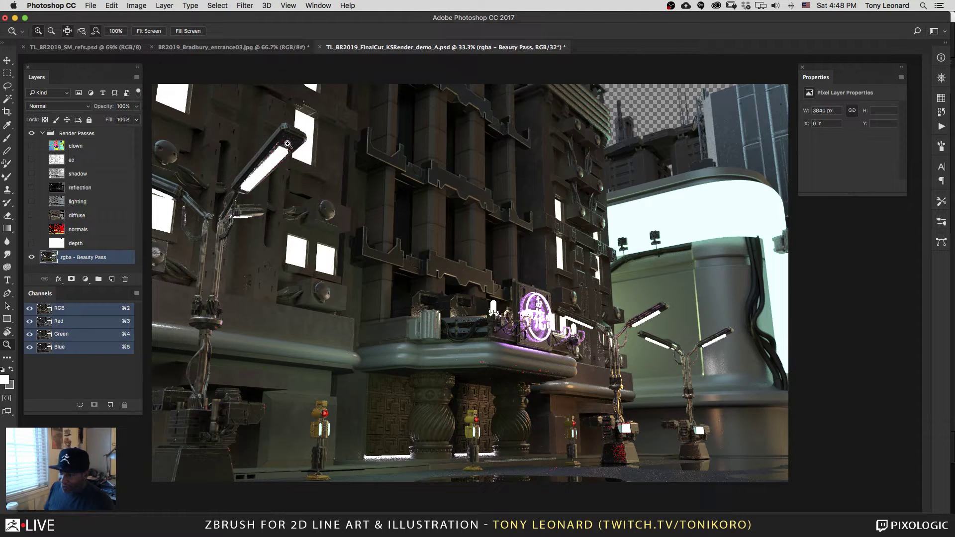
scroll(306, 166, "up", 2)
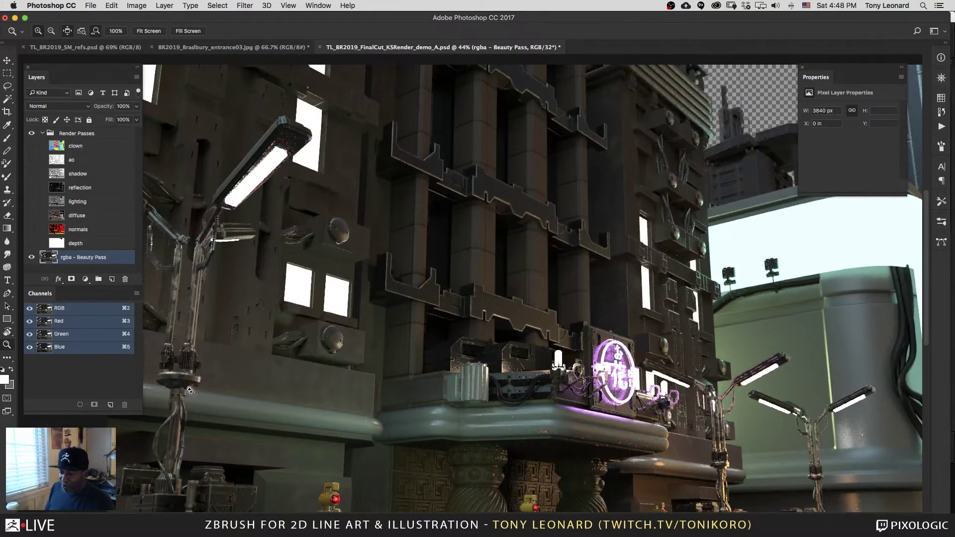
scroll(191, 390, "up", 5)
left_click_drag(300, 399, 467, 245)
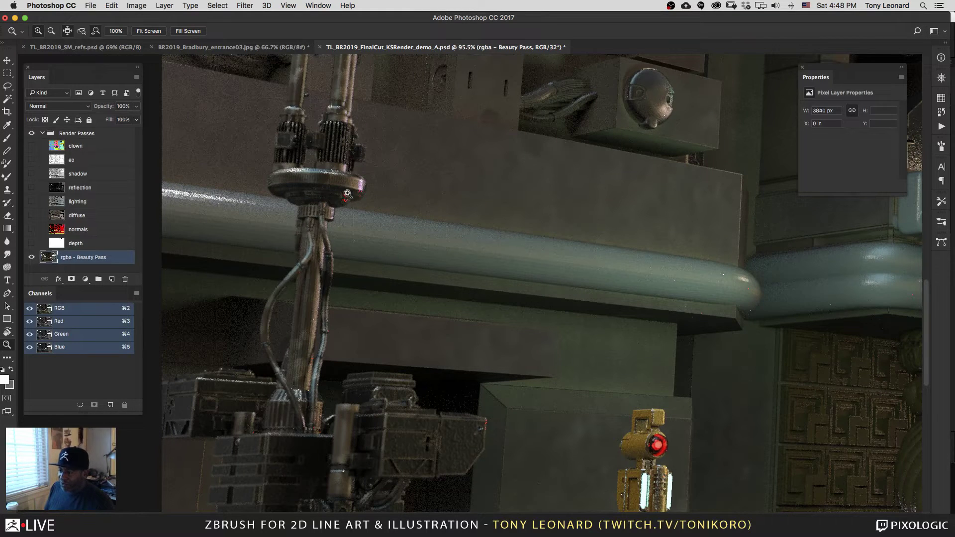
left_click_drag(336, 207, 352, 237)
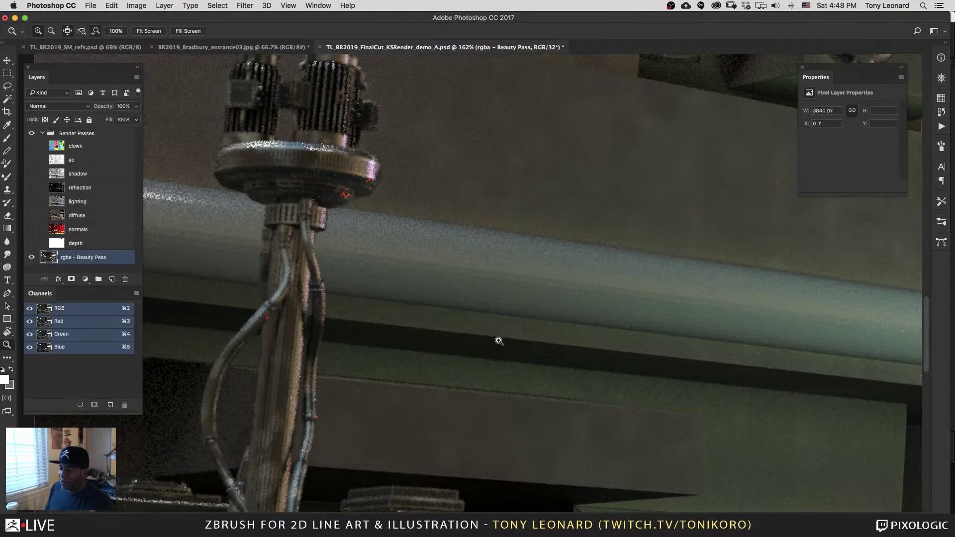
scroll(496, 337, "down", 5)
scroll(320, 125, "up", 10)
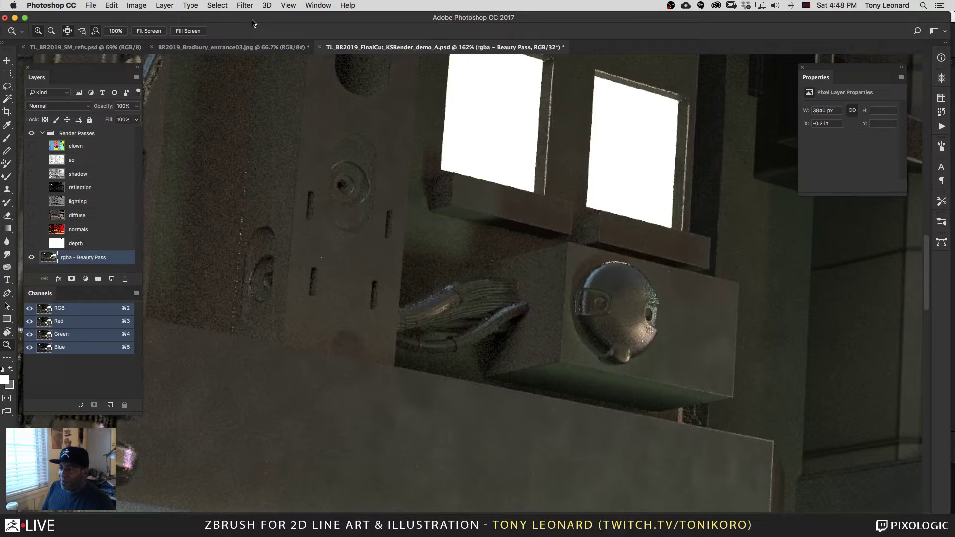
left_click(244, 6)
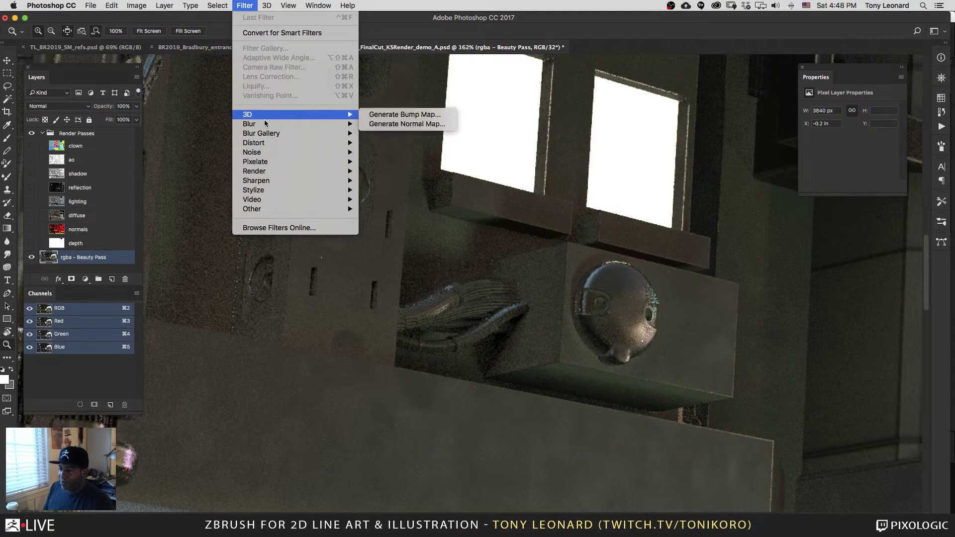
mouse_move(273, 153)
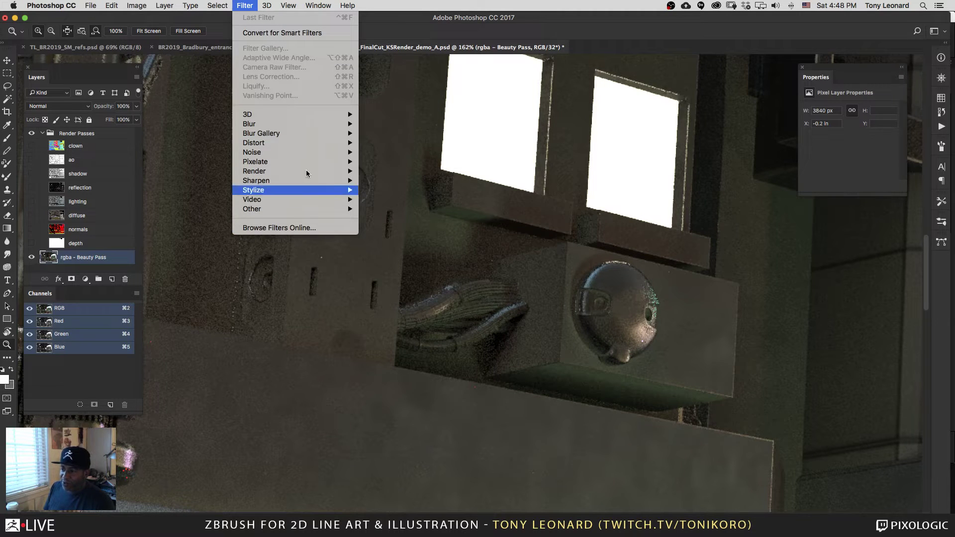
left_click(108, 391)
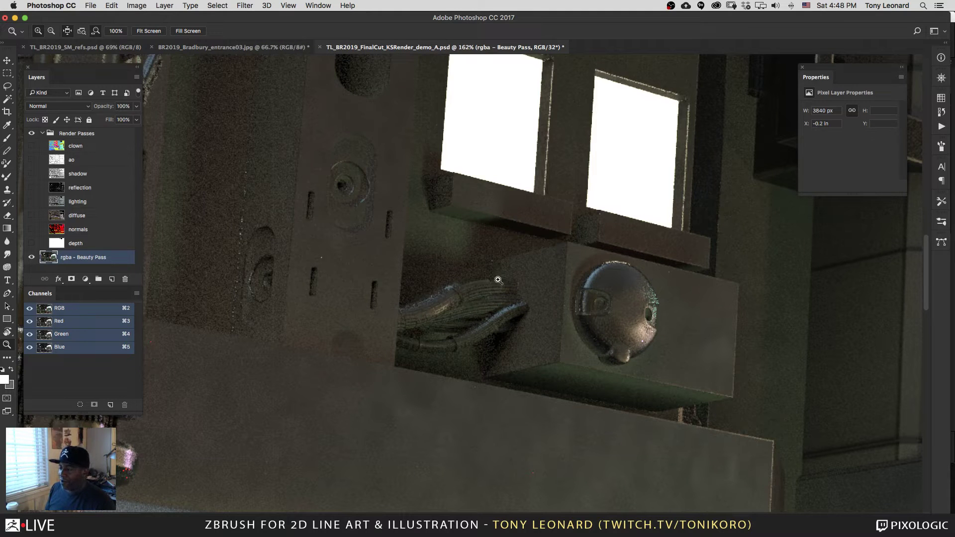
left_click(513, 362)
Step: Pan to the balcony, then show and select the depth layer with Beauty Pass hidden
left_click(513, 366)
left_click_drag(513, 368, 370, 230)
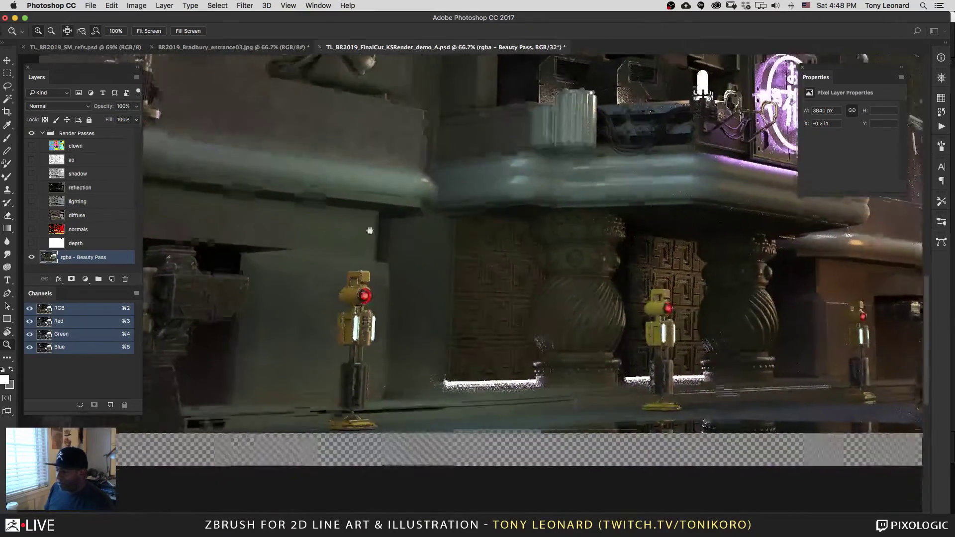
left_click_drag(622, 209, 362, 226)
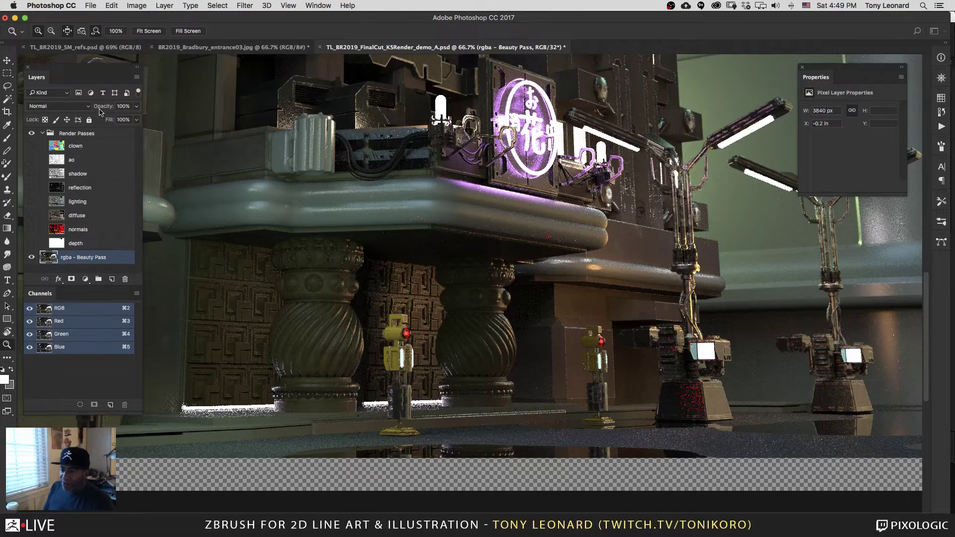
left_click(31, 243)
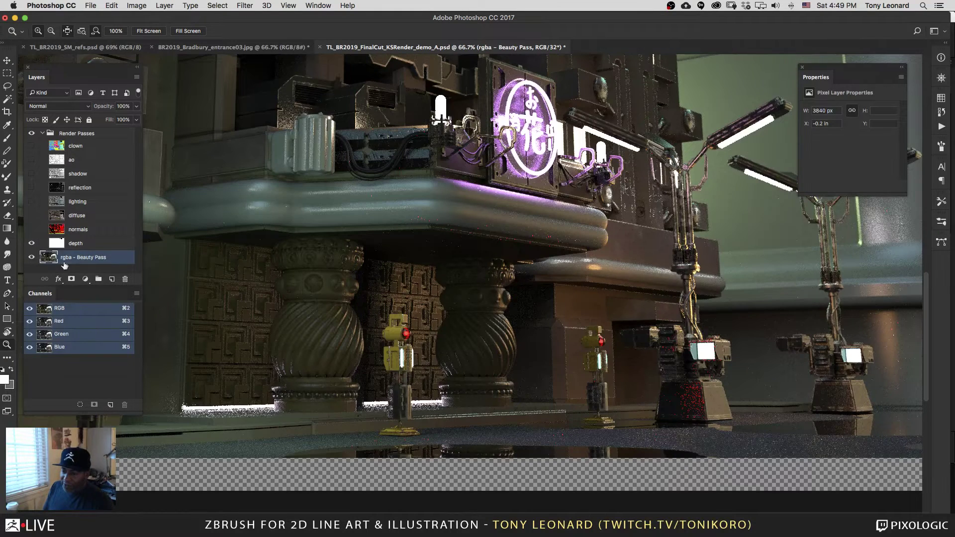
left_click(84, 243)
left_click(32, 257)
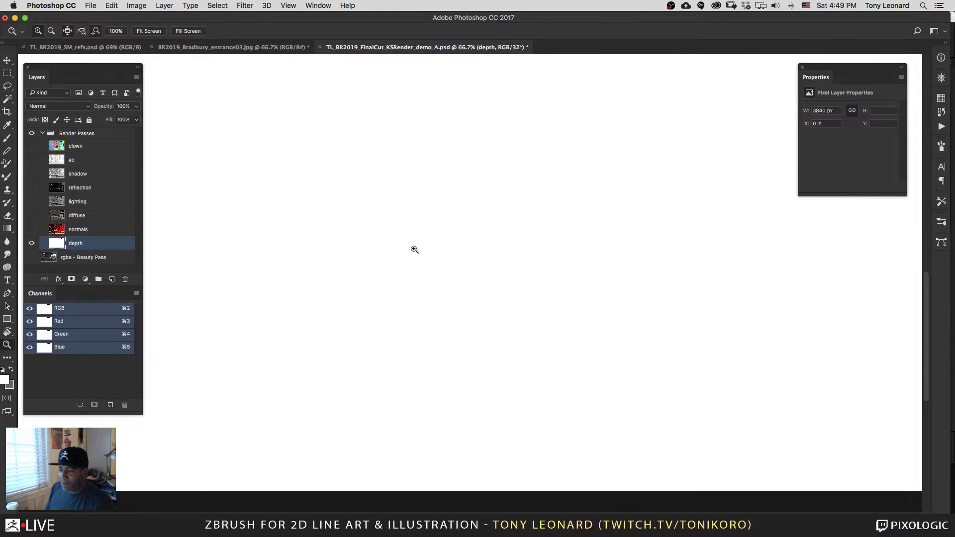
Step: Zoom out to 25% on the depth pass and open the new fill or adjustment layer menu
left_click(463, 282, "alt")
left_click(463, 284, "alt")
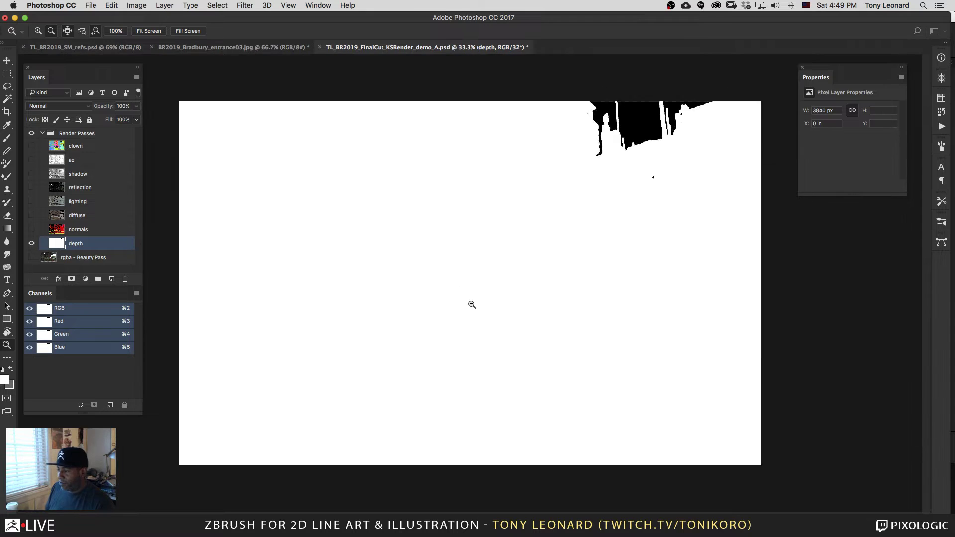
left_click(465, 298, "alt")
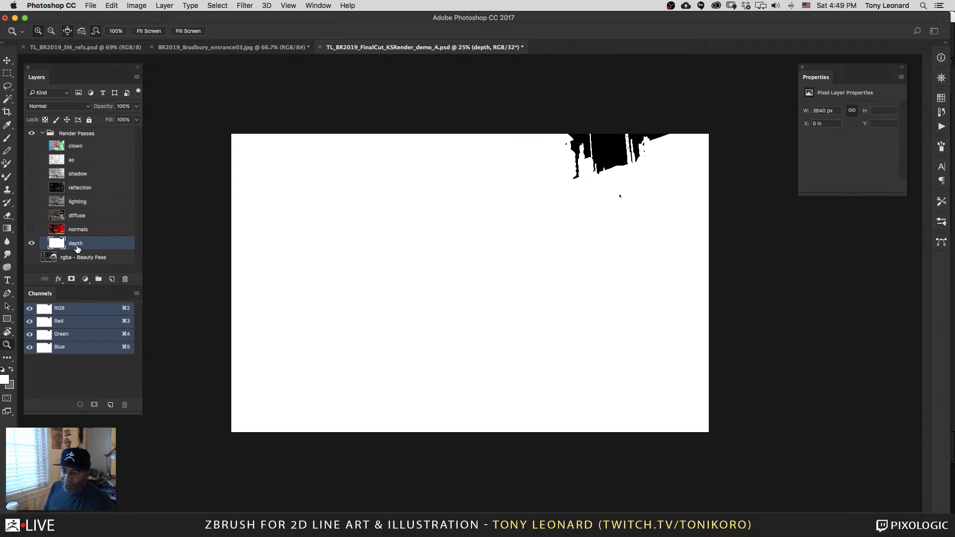
left_click(85, 280)
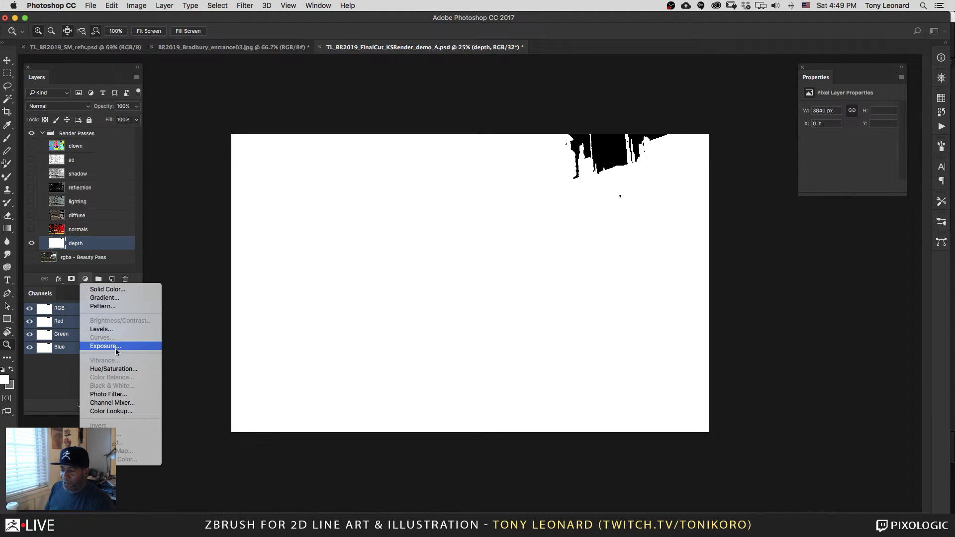
Step: Add an Exposure adjustment layer over the depth pass set to -10.70 exposure, enlarging its Properties panel
key("Escape")
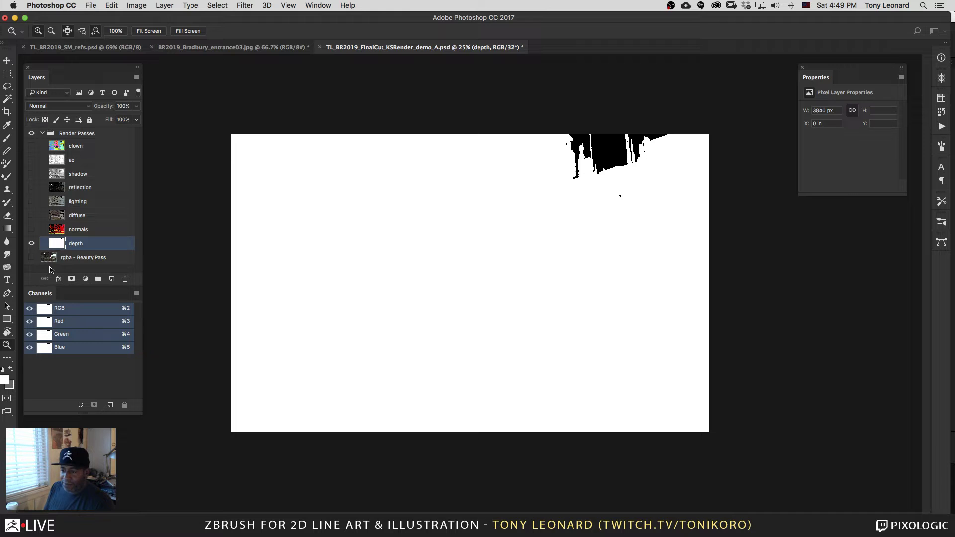
left_click(85, 280)
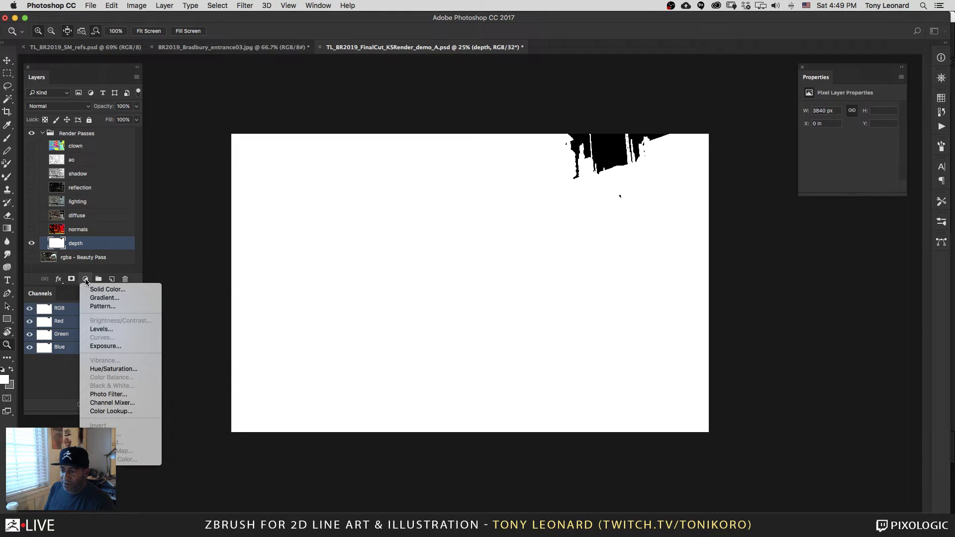
left_click(102, 345)
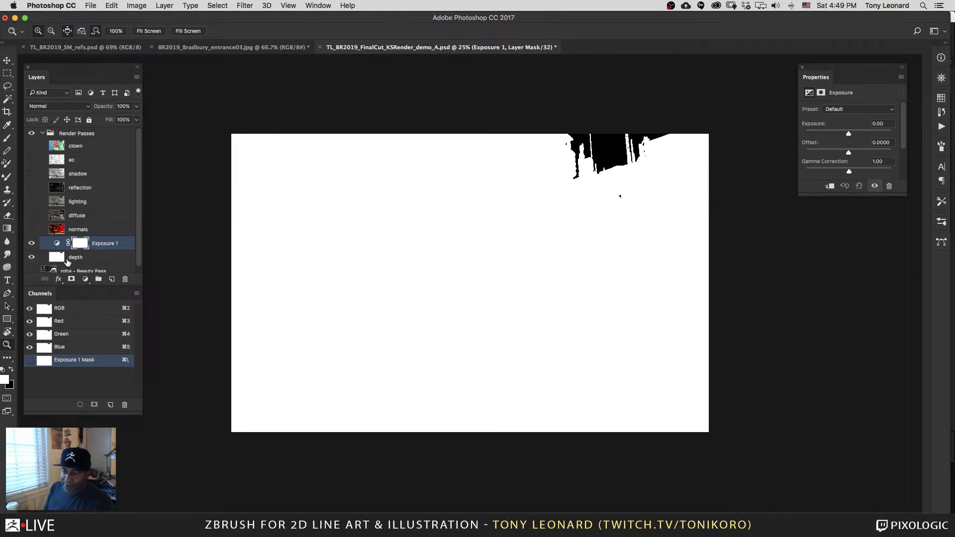
left_click(57, 244)
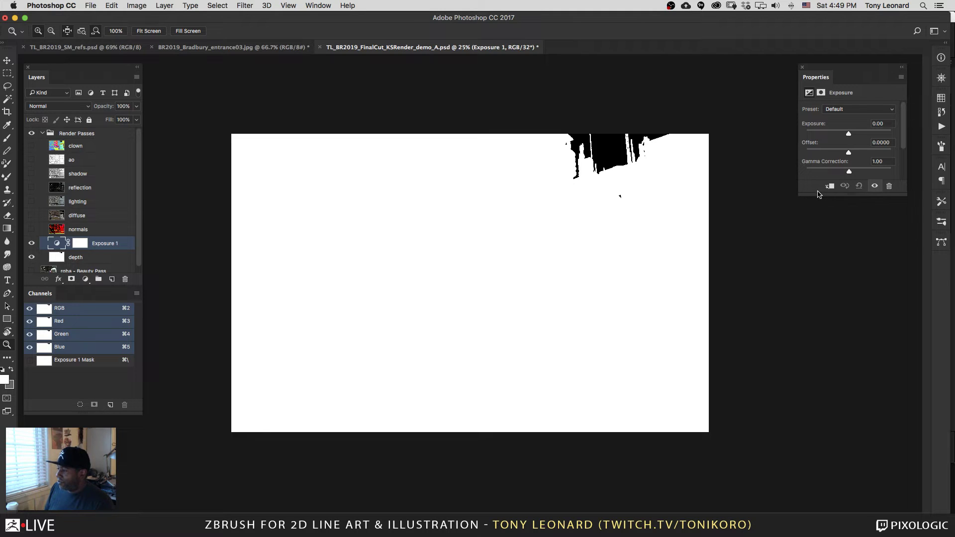
left_click(816, 132)
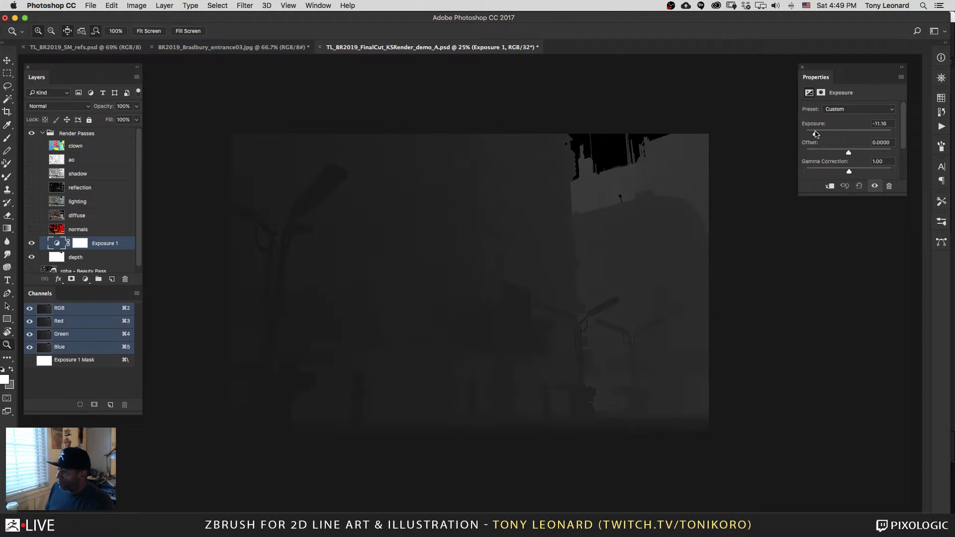
left_click_drag(817, 133, 817, 132)
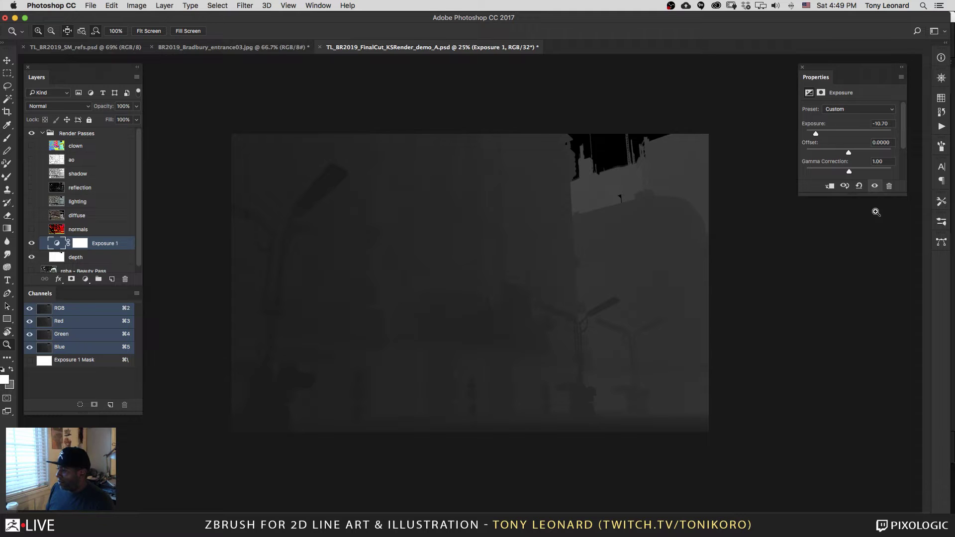
left_click_drag(888, 194, 872, 258)
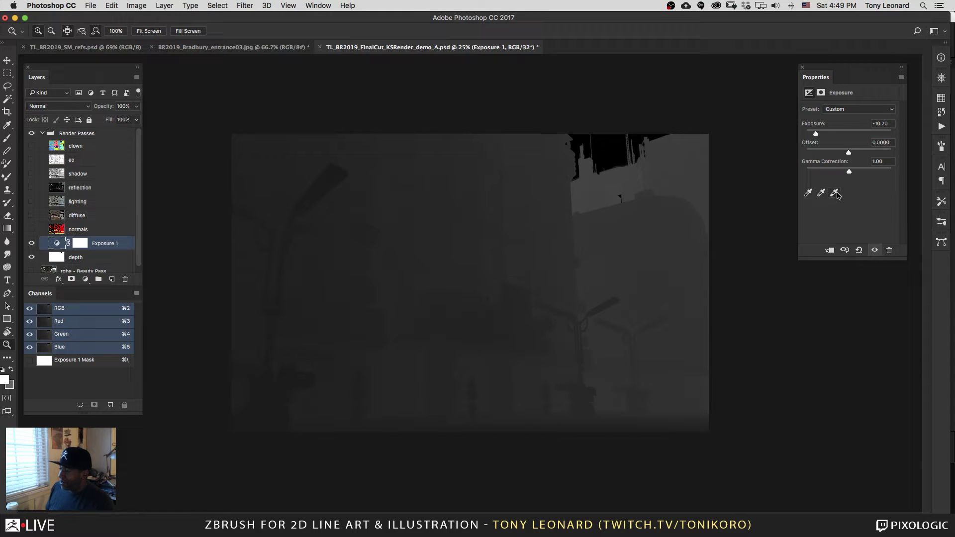
Step: Set the white point in the distance and the black point on the foreground lamp base (-6.48 exposure, -0.1464 offset)
left_click(808, 194)
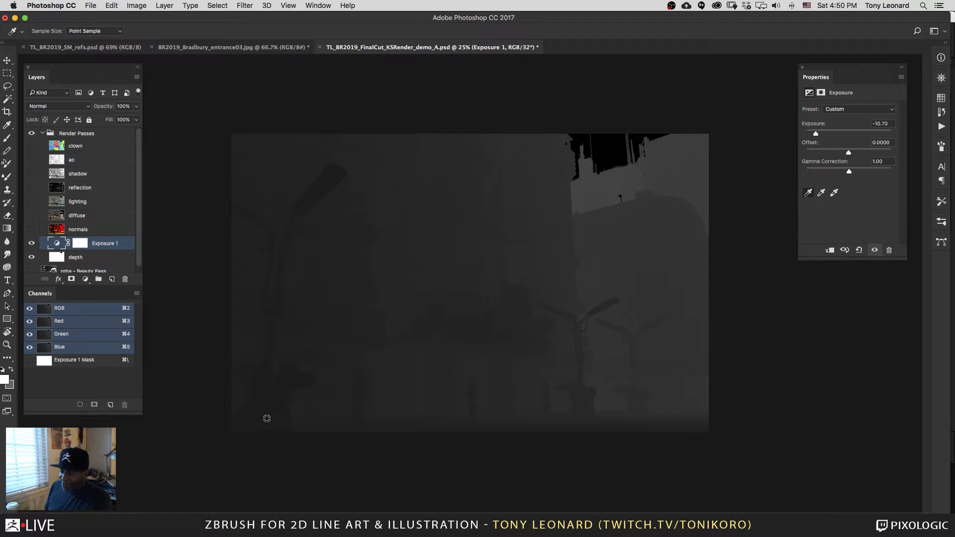
left_click(266, 420)
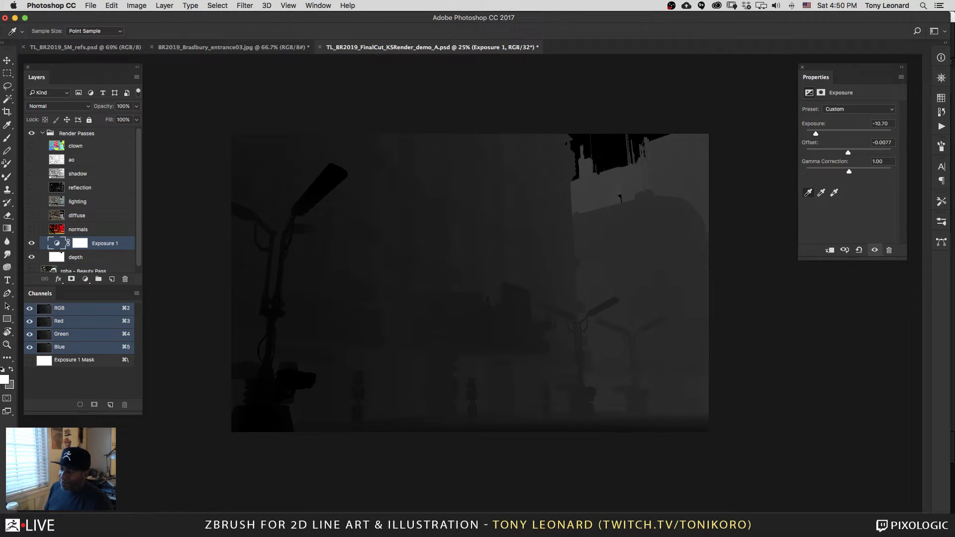
left_click(835, 194)
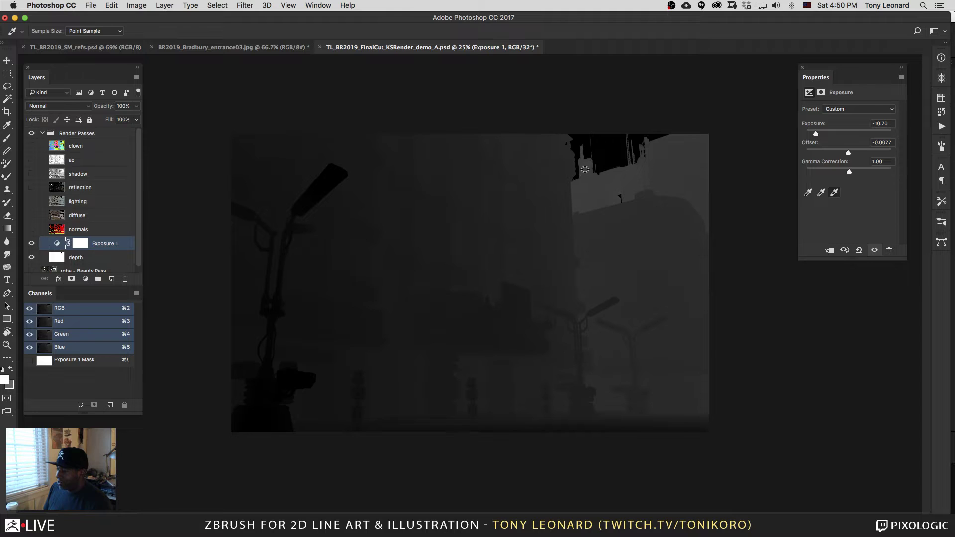
left_click(587, 192)
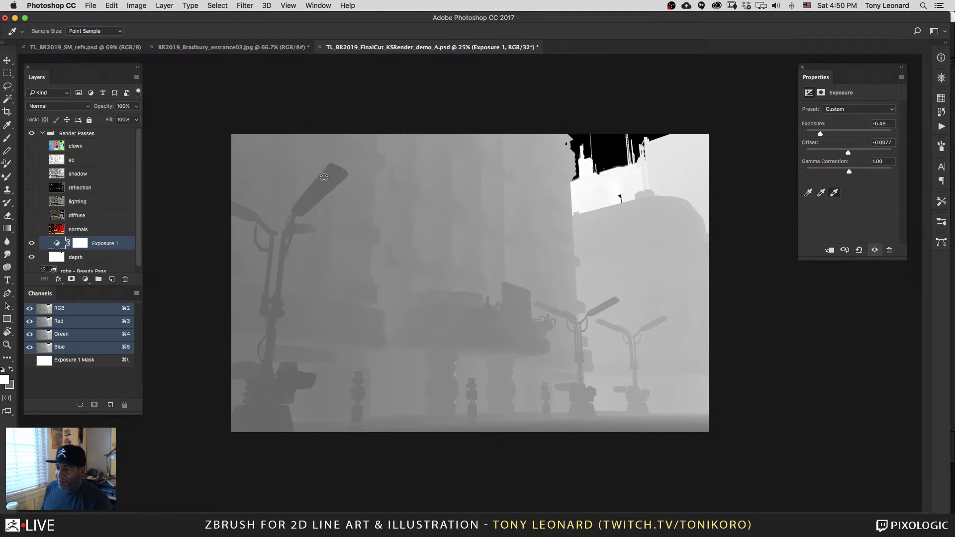
left_click(808, 193)
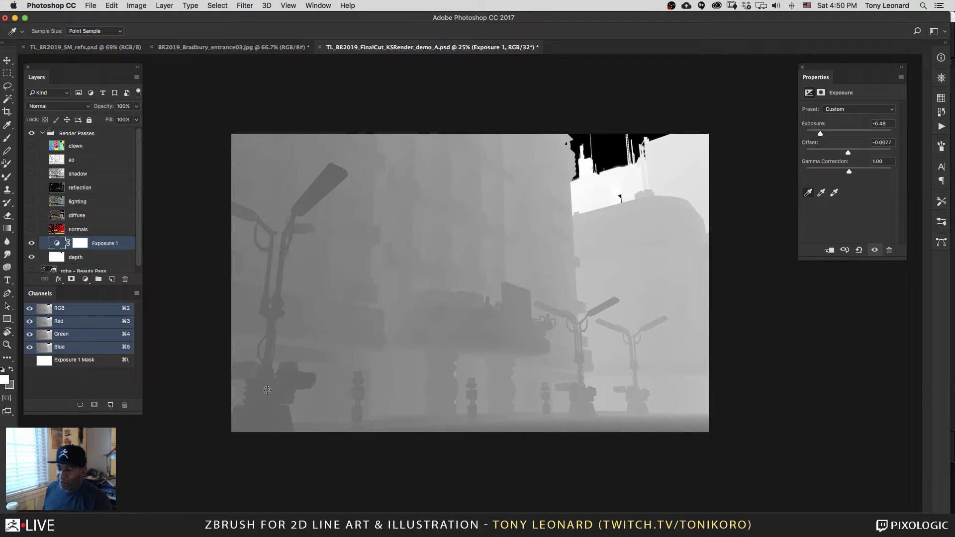
left_click(268, 392)
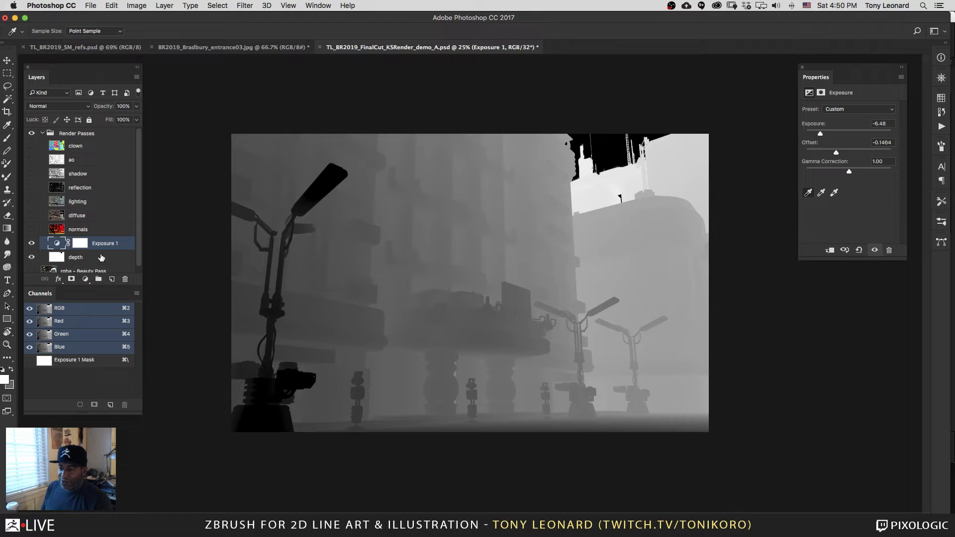
Step: Merge Exposure 1 into the depth layer, rename it 'ZDepth pass', and select the whole image
left_click(99, 258, "shift")
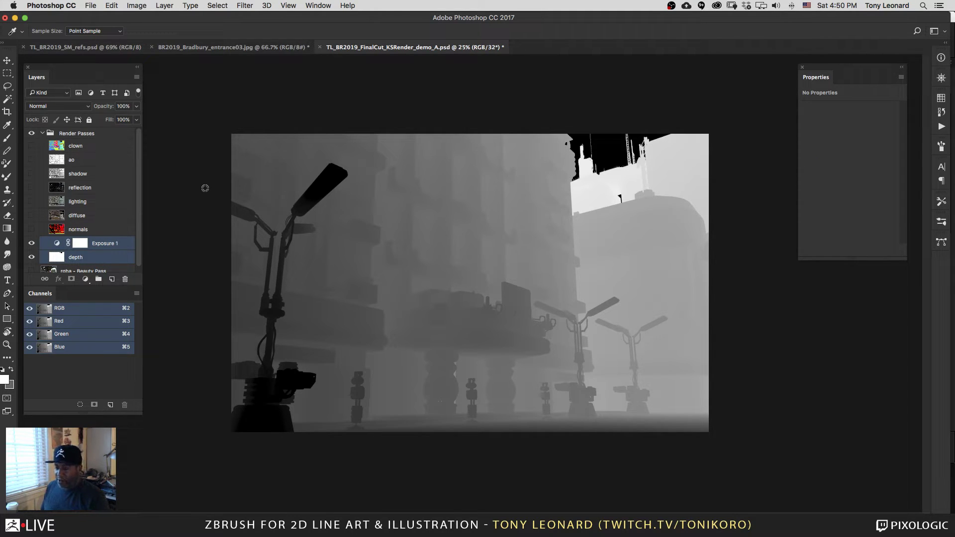
key("super+e")
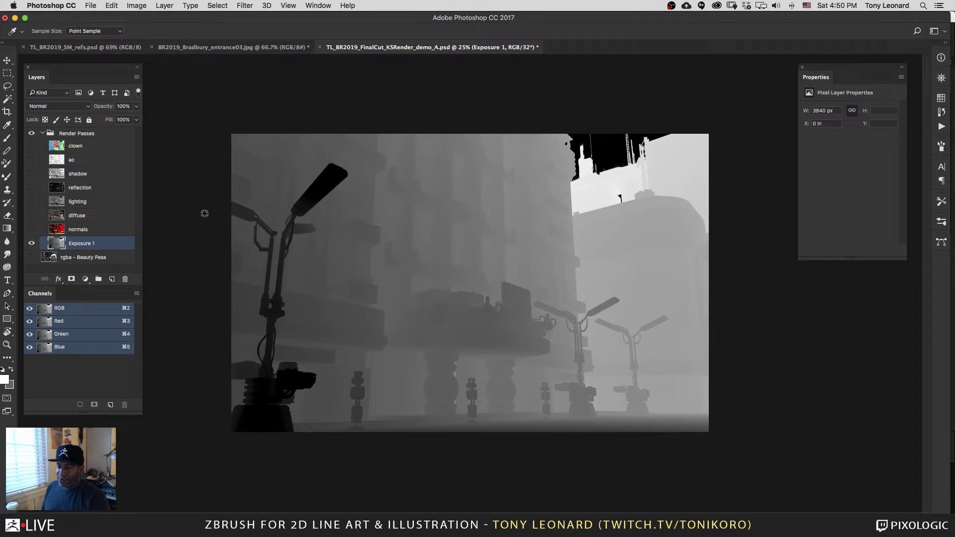
double_click(80, 245)
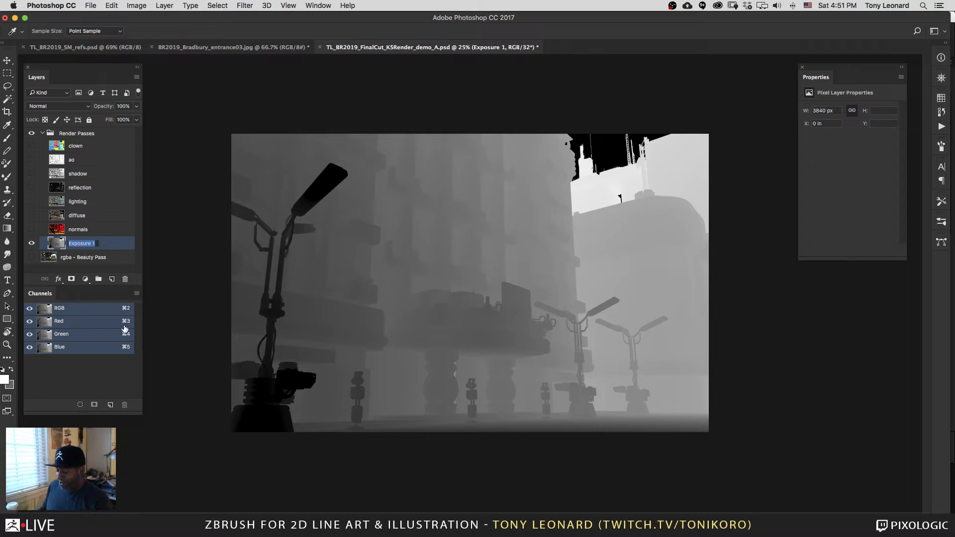
type("ZDep")
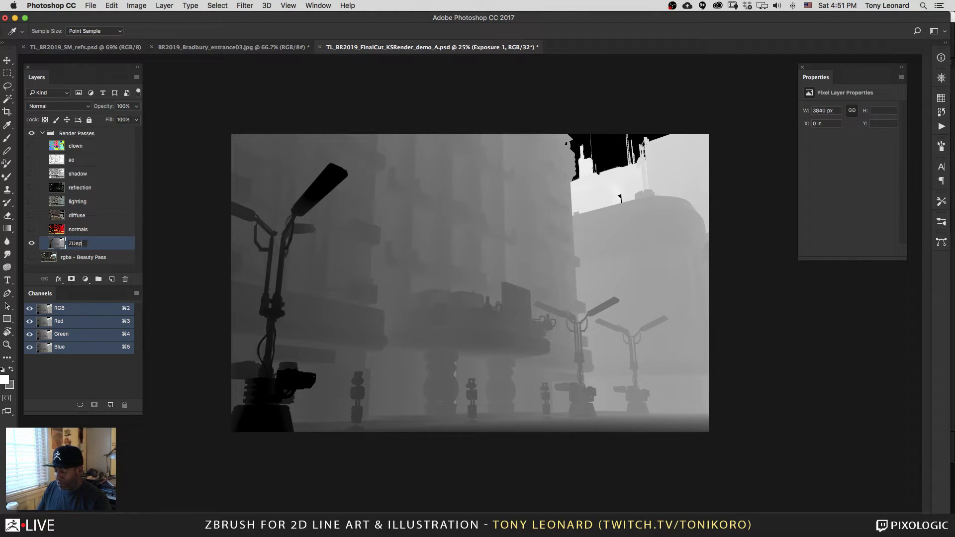
type("th")
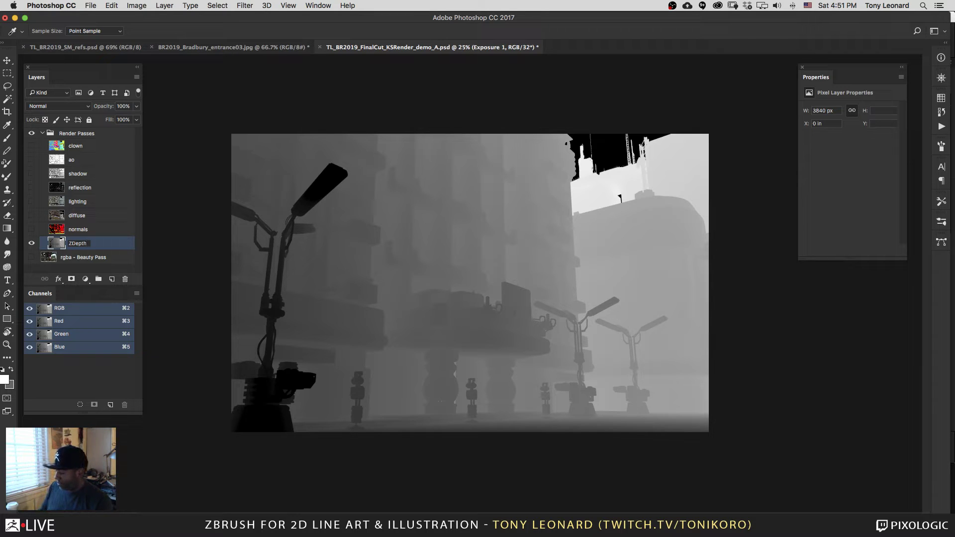
type(" pass")
key("Return")
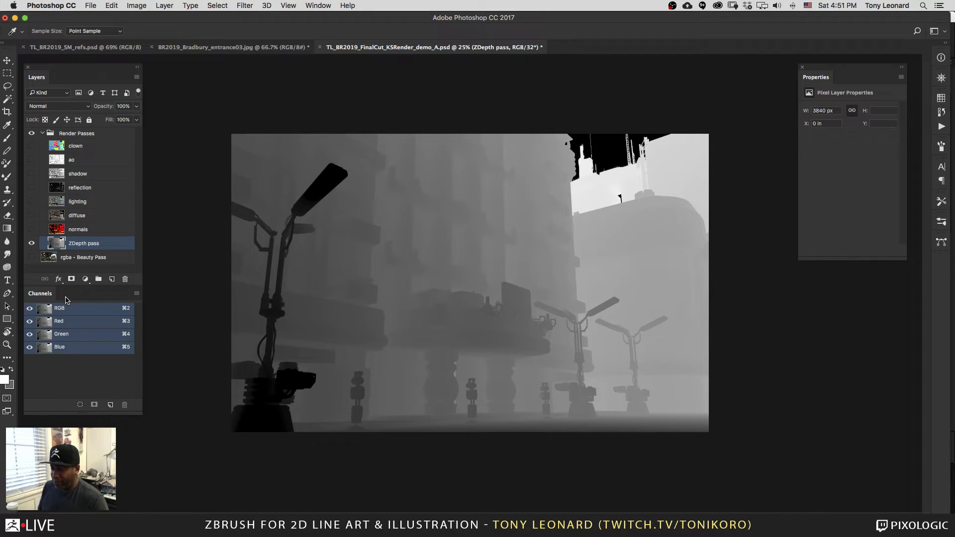
key("super+a")
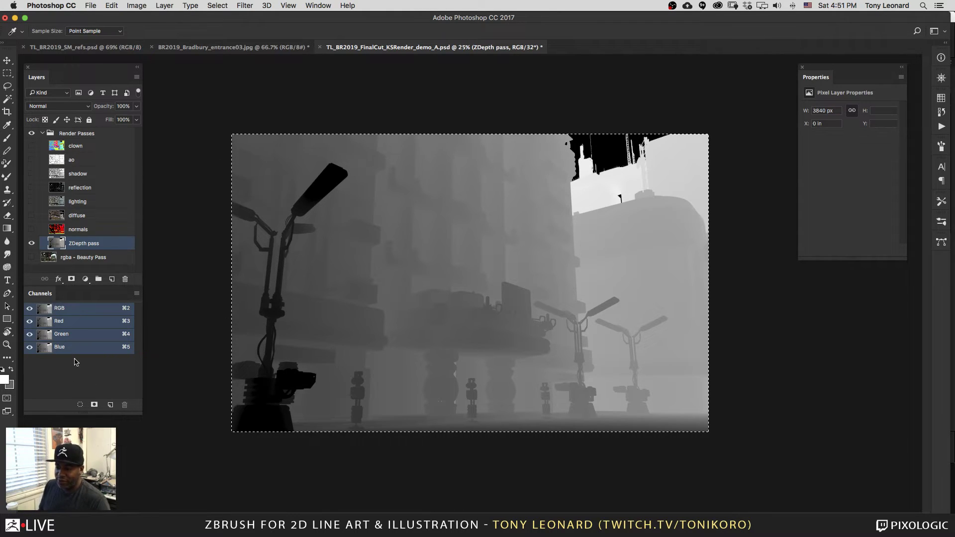
Step: Paste the depth image into a new alpha channel, deselect, and name the channel 'Zdepth pass'
left_click(111, 405)
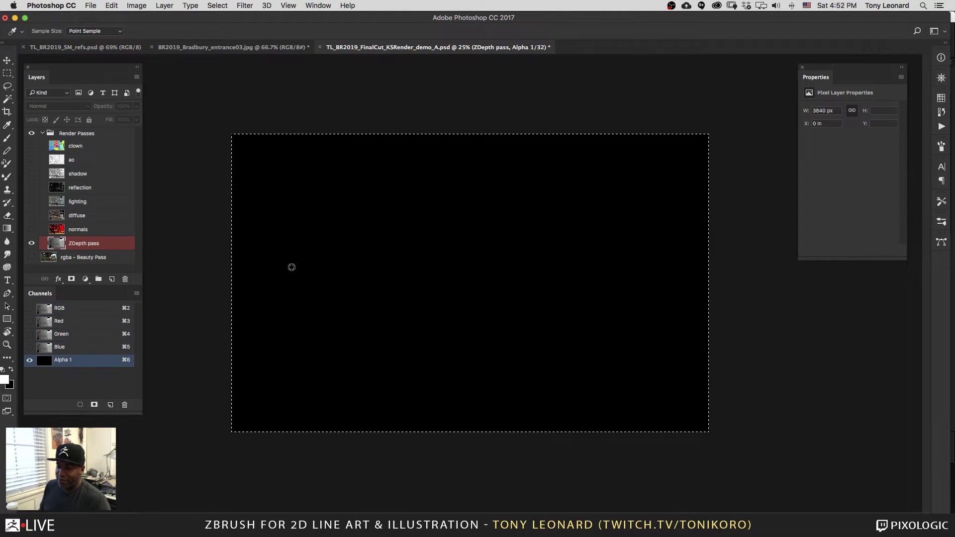
key("super+v")
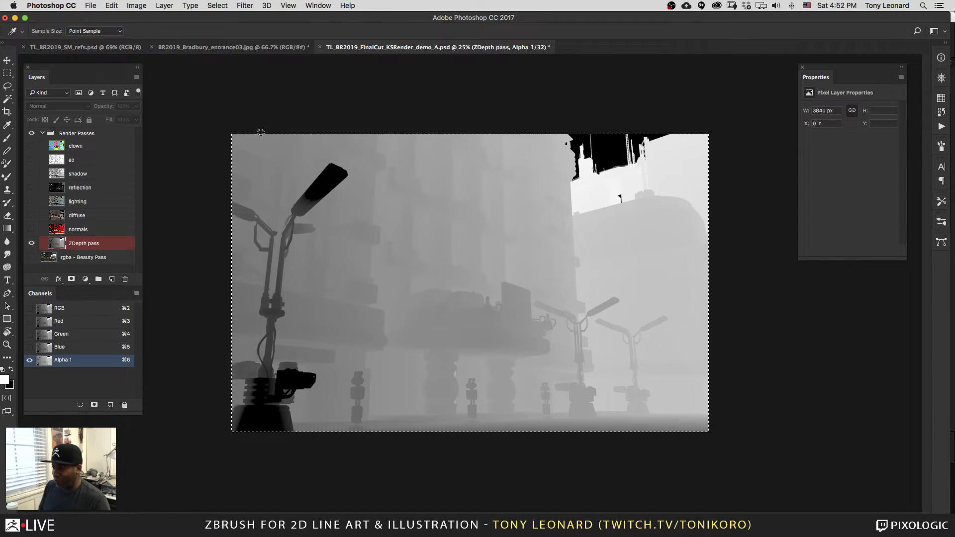
left_click(139, 5)
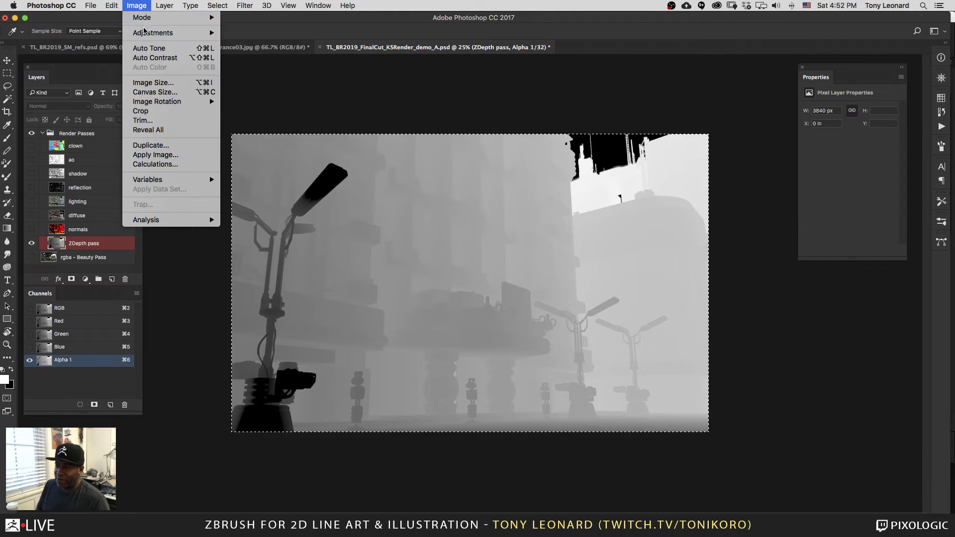
mouse_move(147, 34)
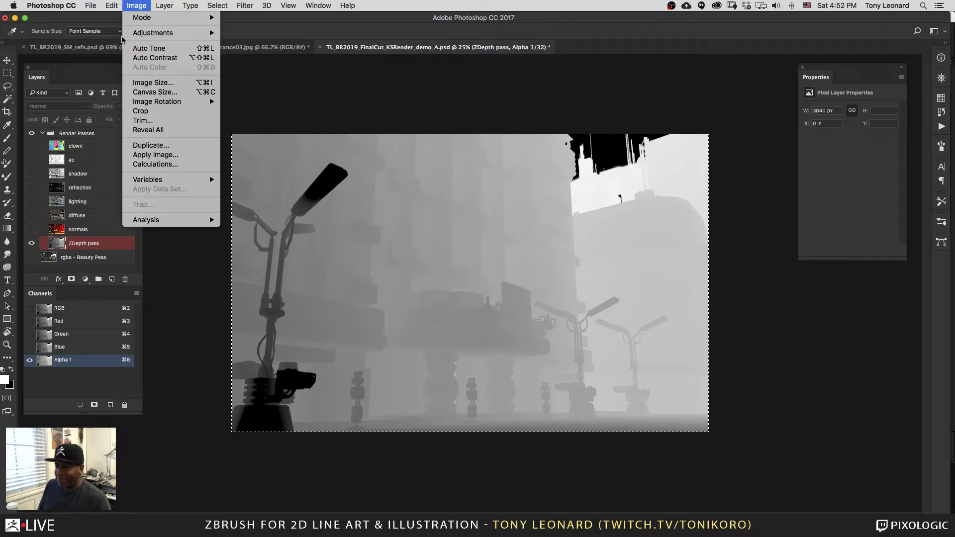
left_click(139, 6)
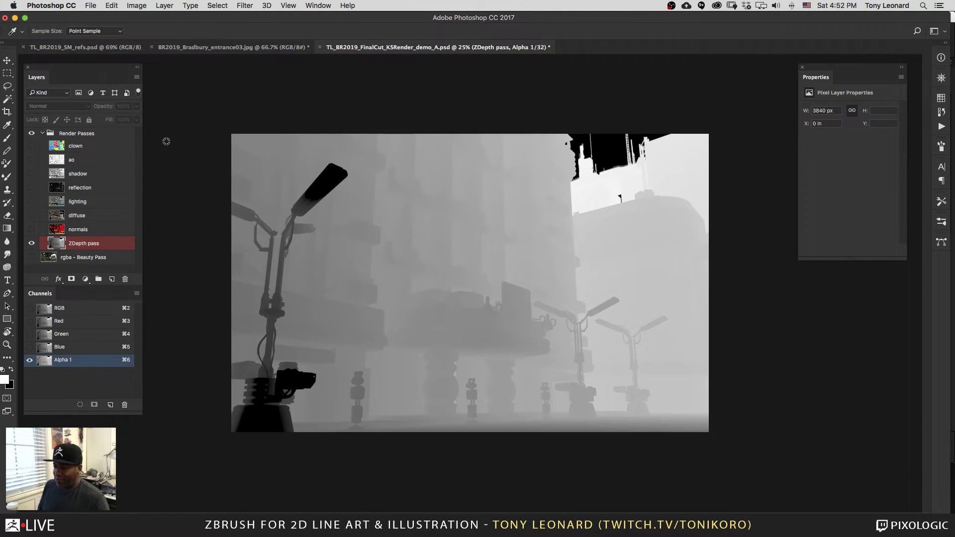
key("super+d")
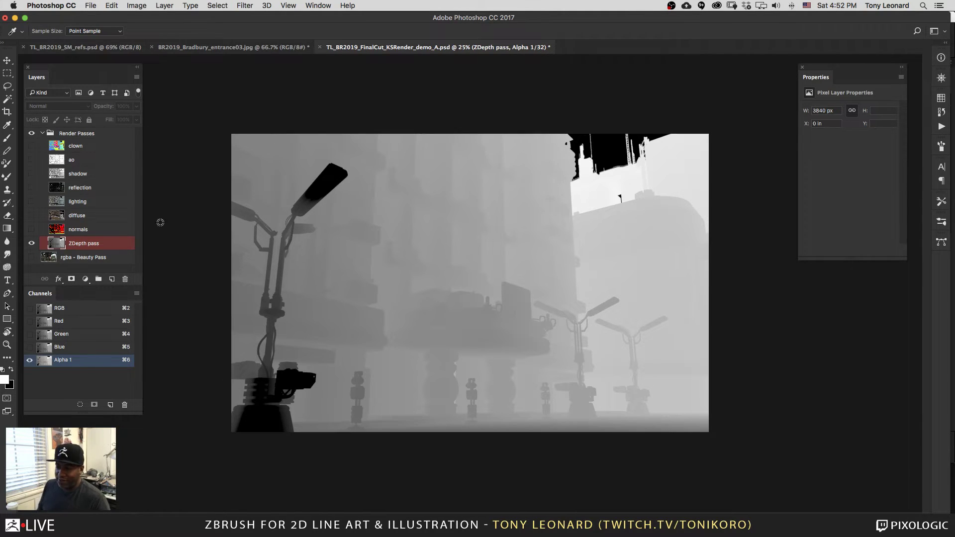
double_click(58, 360)
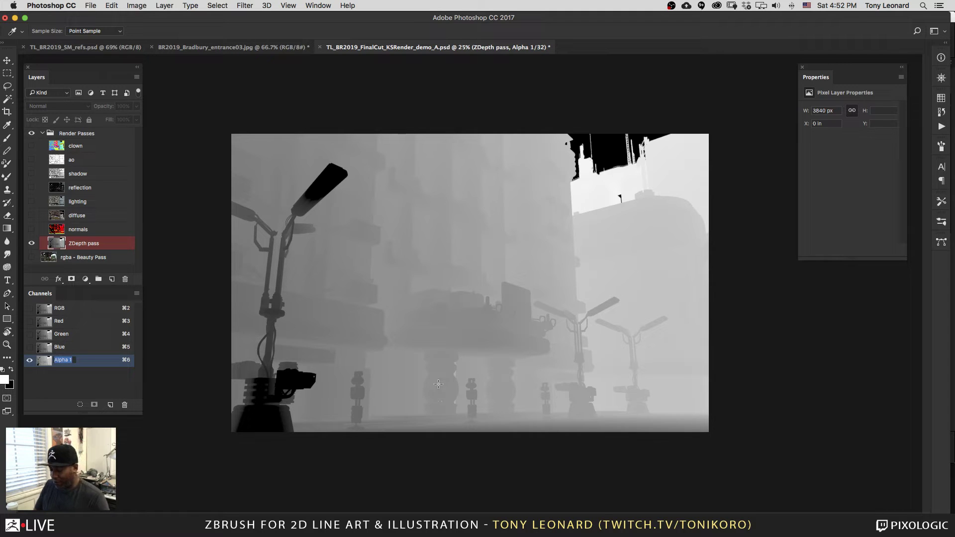
type("Zdepth pass")
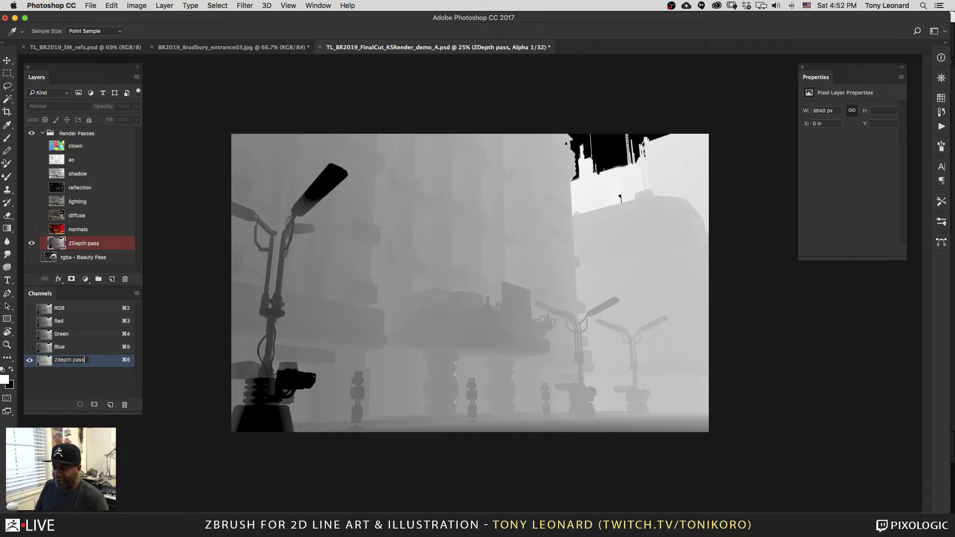
key("Return")
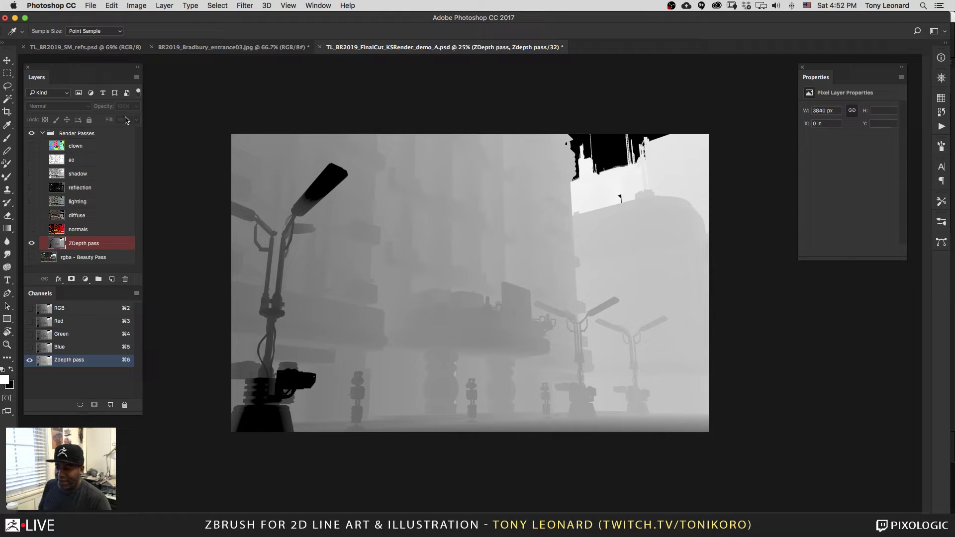
Step: Return to the RGB channel, hide ZDepth pass, and show and activate the rgba - Beauty Pass layer
left_click(73, 308)
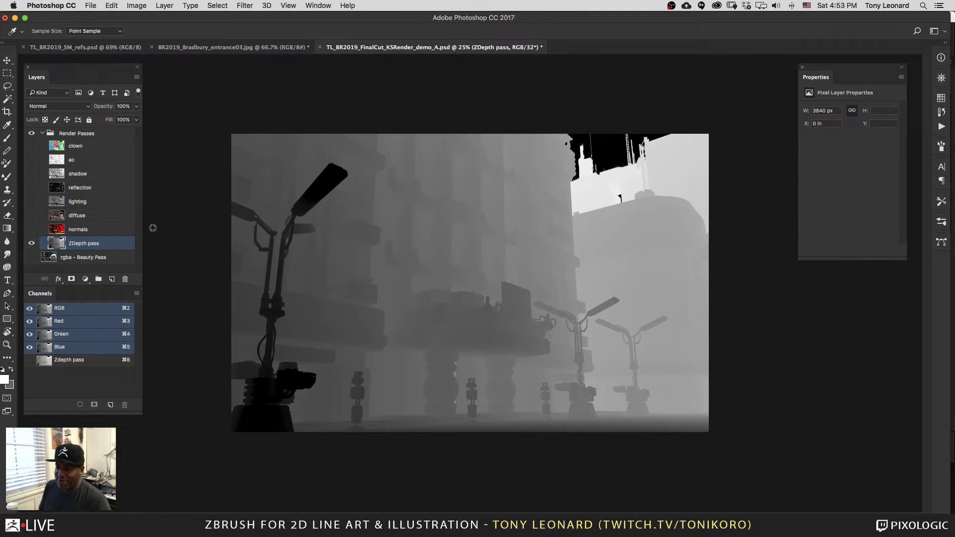
left_click(32, 244)
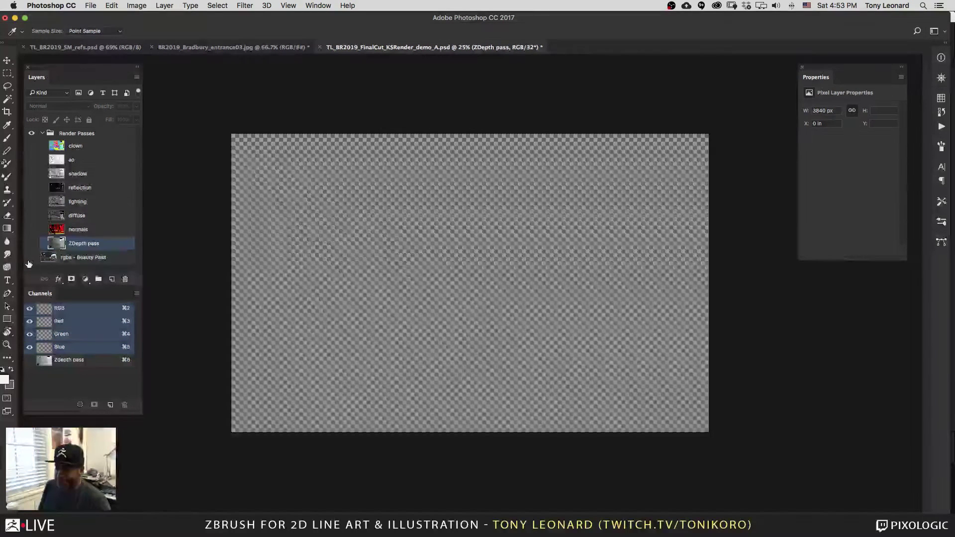
left_click(32, 258)
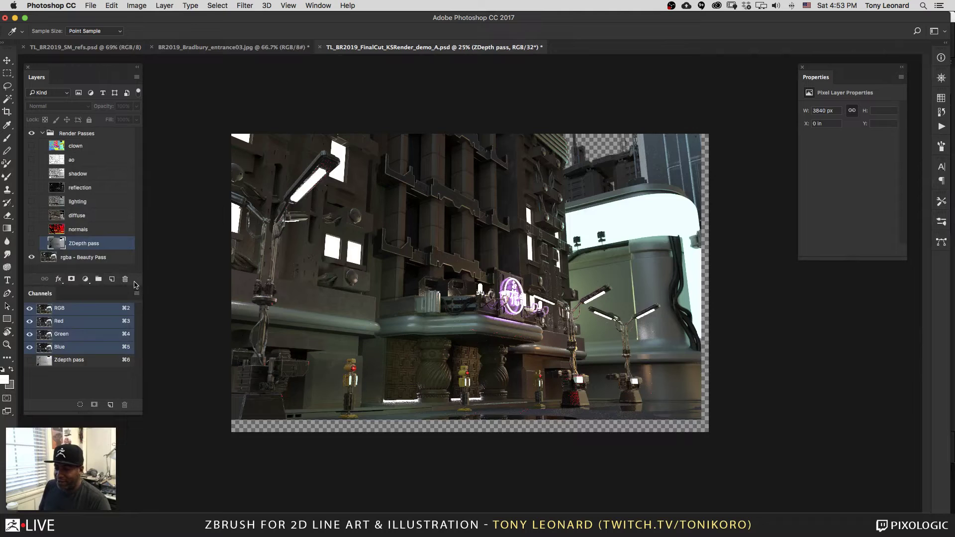
left_click(125, 279)
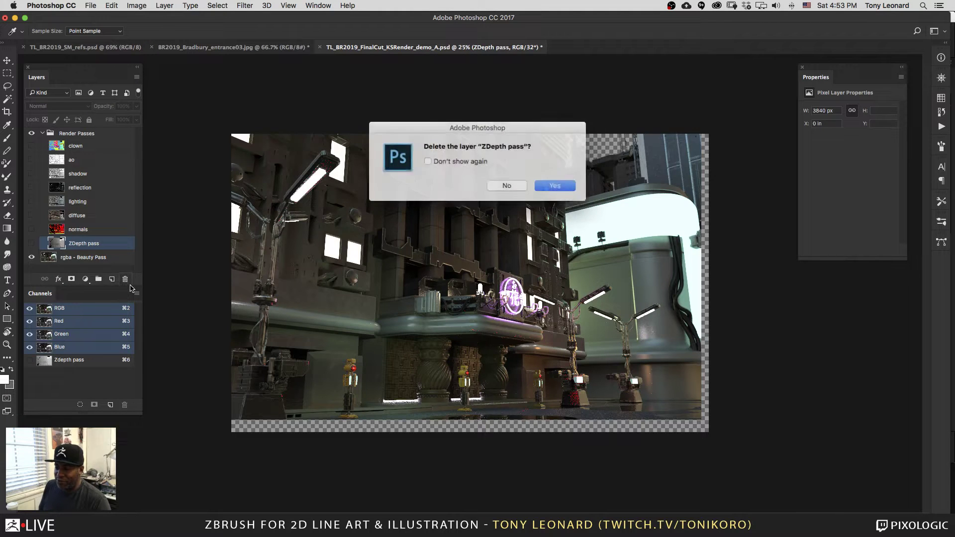
left_click(506, 185)
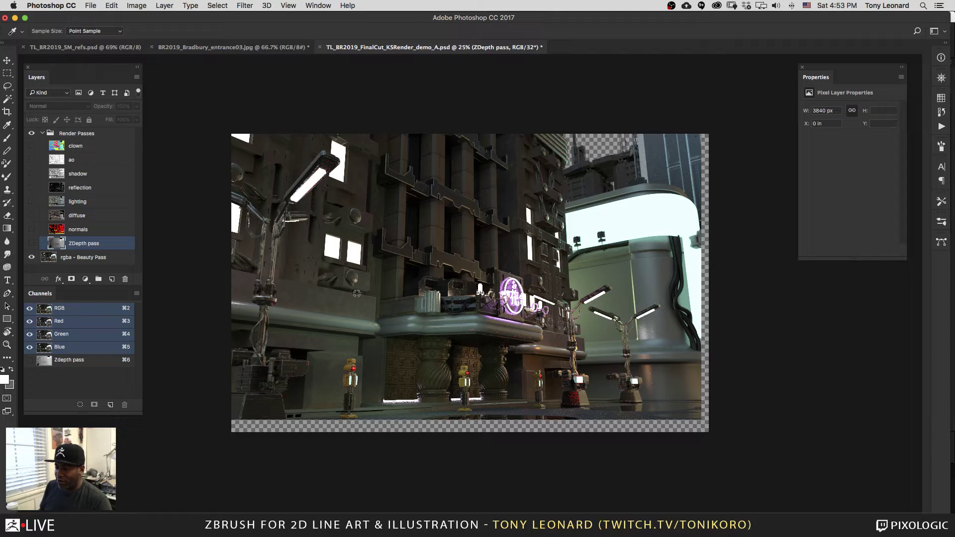
left_click(85, 257)
Step: Move the rgba - Beauty Pass layer slightly down, then switch back to the KeyShot street scene
key("v")
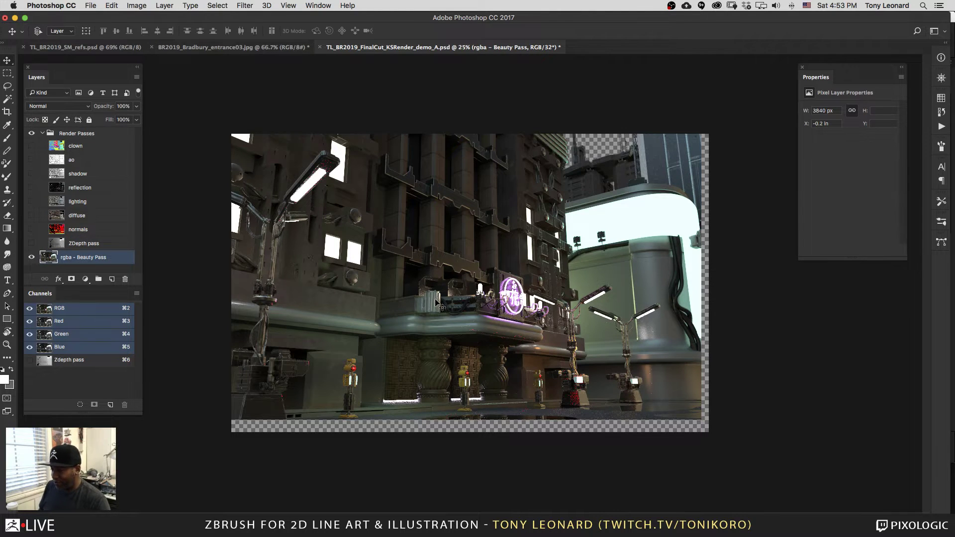
left_click_drag(439, 304, 447, 317)
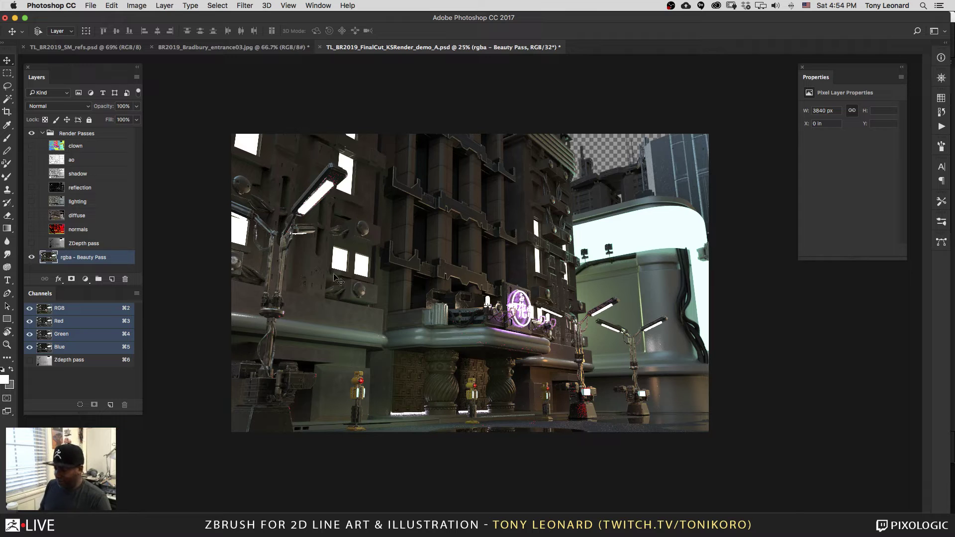
key("super+Tab")
key("super+Tab")
key("super+Tab")
key("super+Tab")
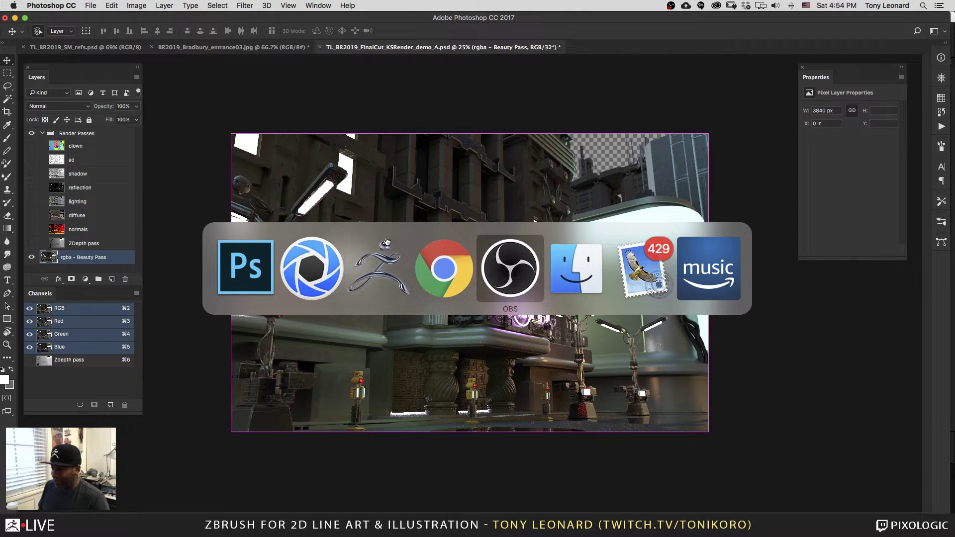
key("super+Tab")
key("super+Tab")
key("super+Tab")
key("super+Tab")
key("super+Tab")
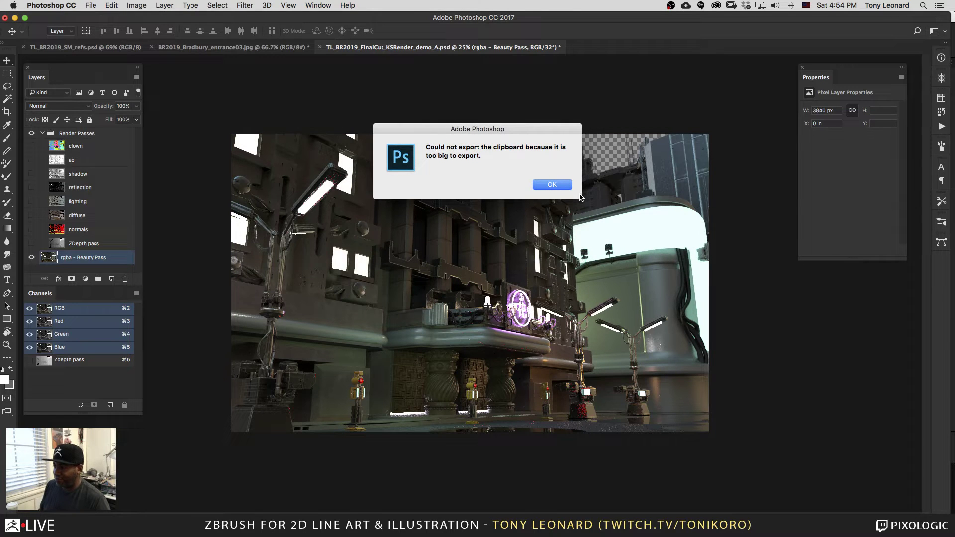
left_click(568, 185)
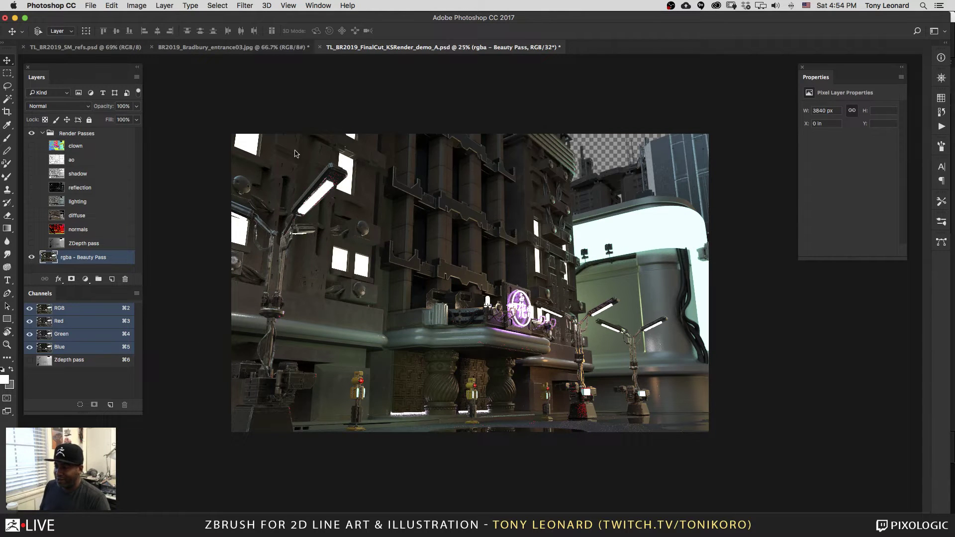
key("super+Tab")
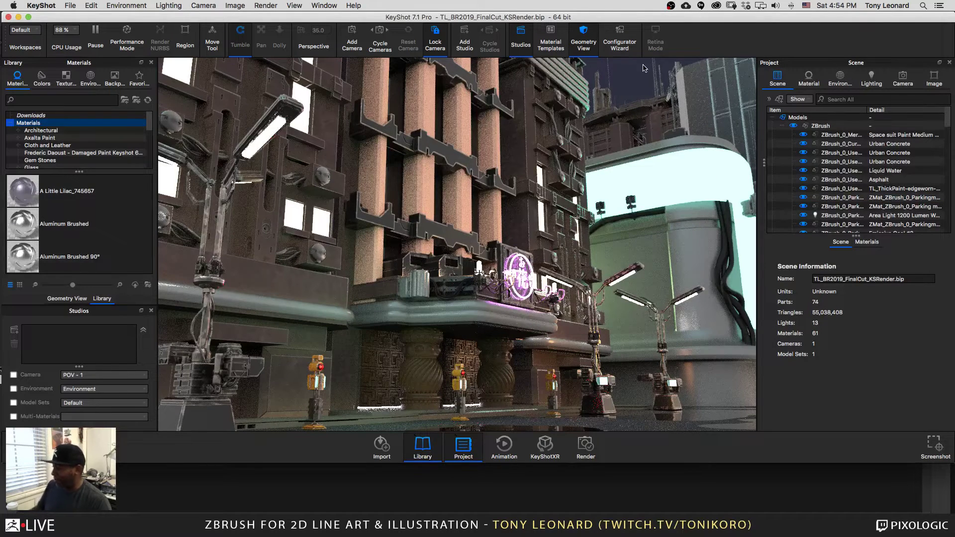
Step: Show the POV - 1 camera's lens and depth of field settings (focus distance 18.807, f-stop 1)
left_click(903, 78)
left_click(800, 105)
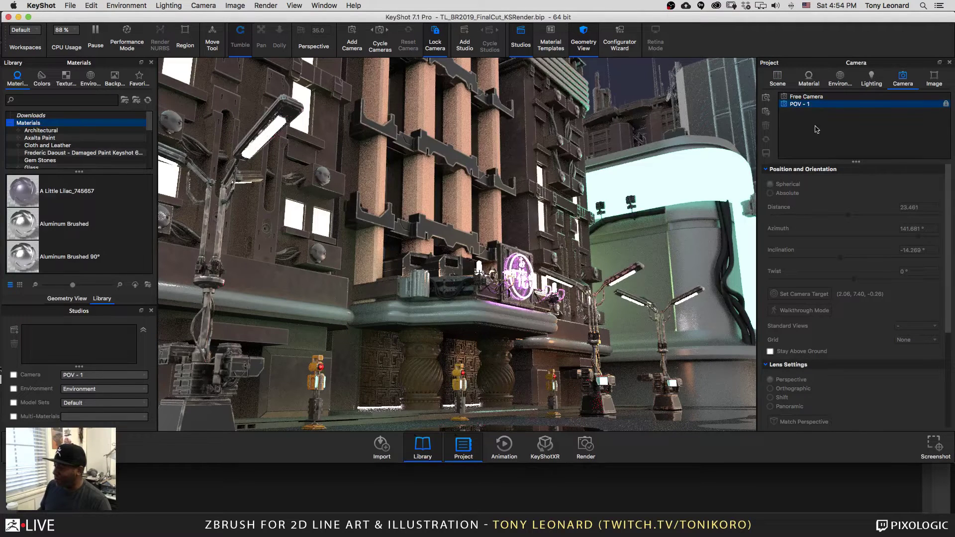
left_click_drag(950, 235, 948, 330)
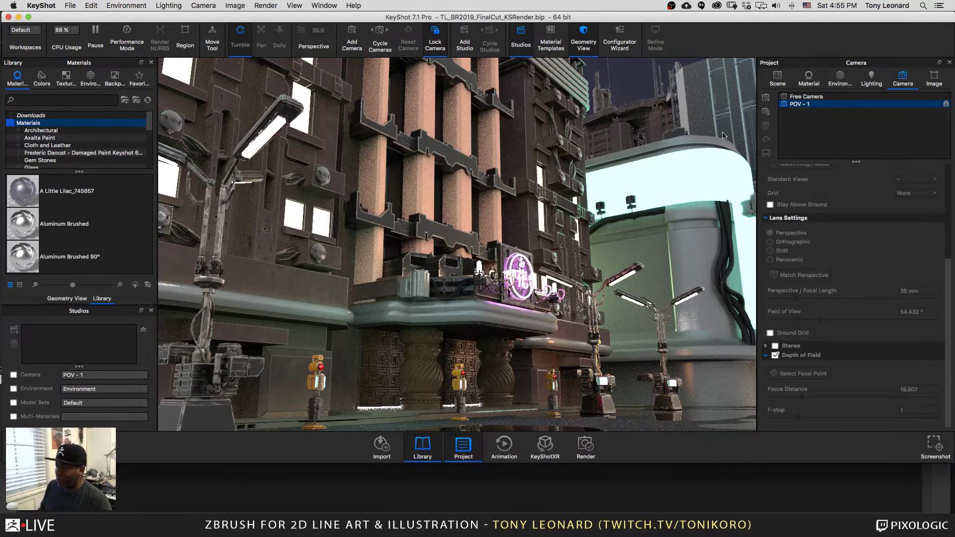
Step: Go back to the Scene tree, select the Liquid Water part, and pick Aluminum Brushed in the library
left_click(780, 78)
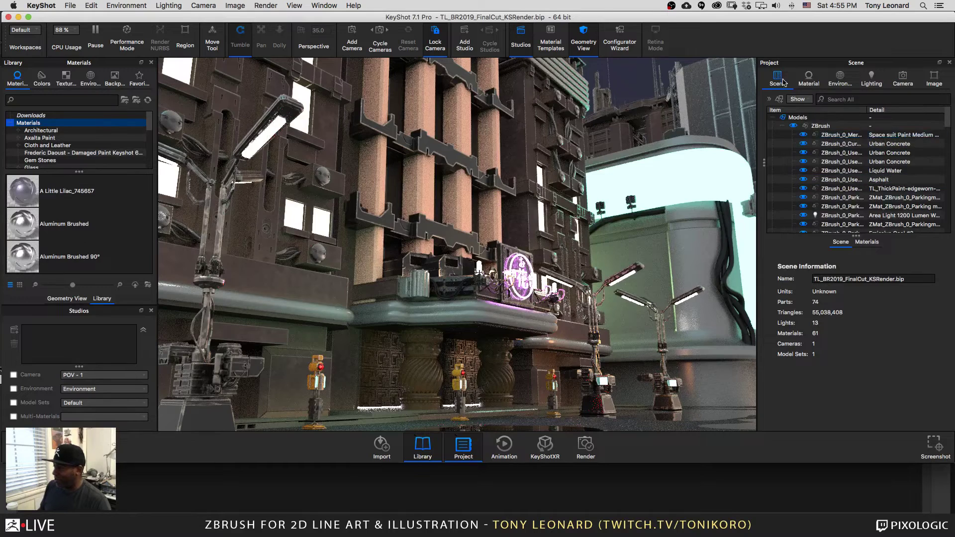
left_click(841, 171)
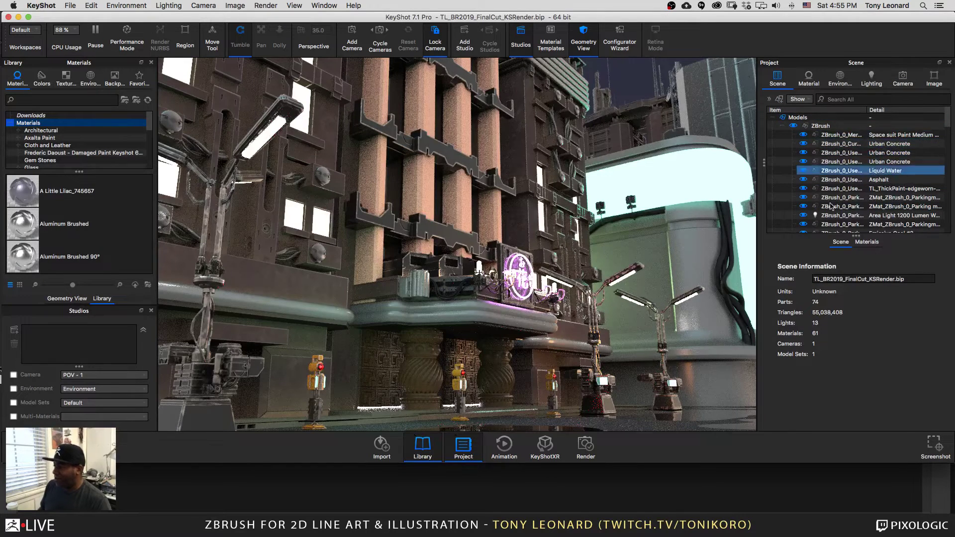
left_click_drag(831, 207, 785, 119)
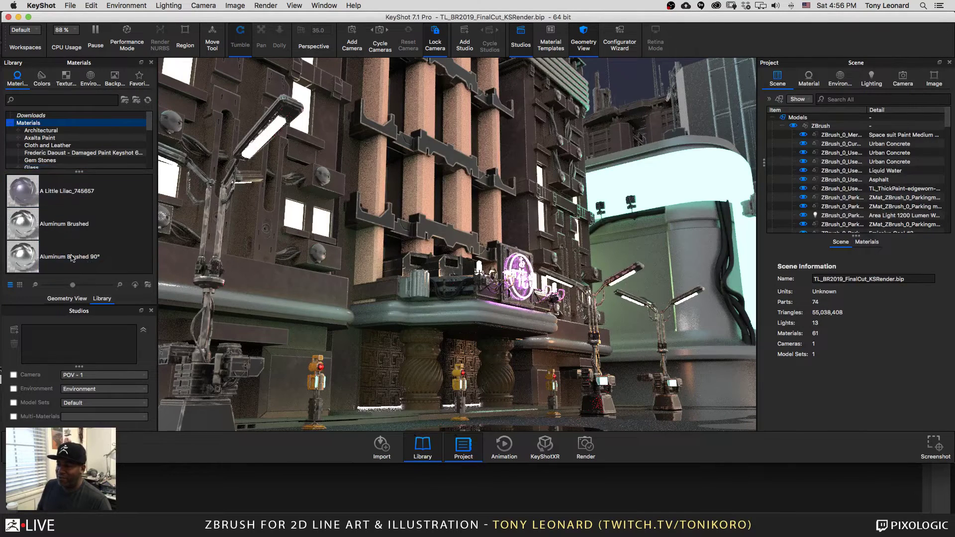
left_click(28, 226)
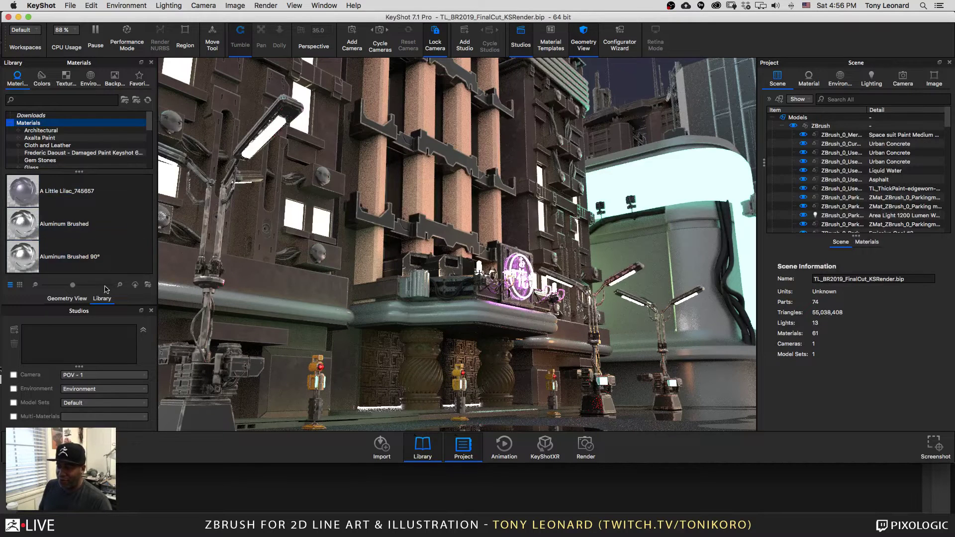
Step: Drag the Aluminum Brushed library material onto a part in the real-time viewport
left_click(30, 247)
left_click(28, 239)
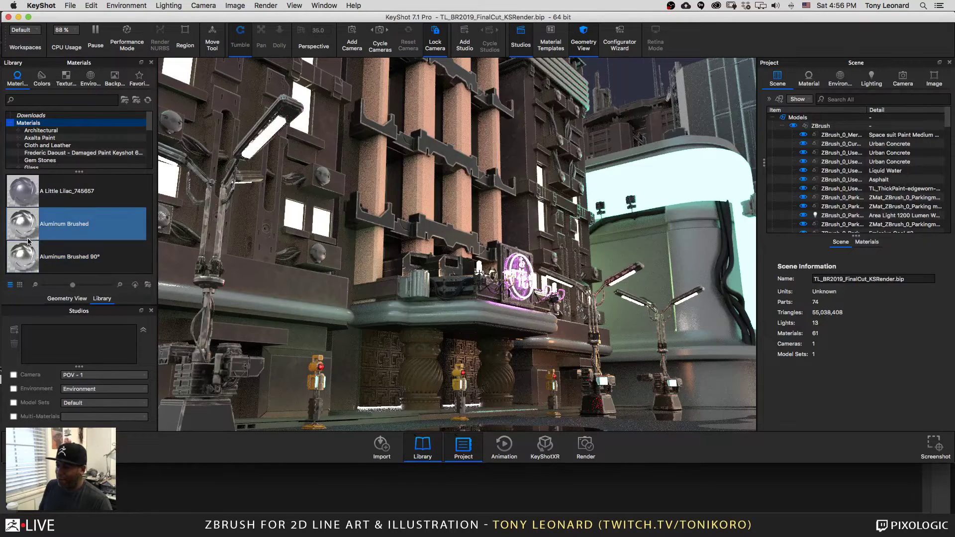
key("Down")
key("Down")
key("Up")
key("Up")
key("Up")
key("Down")
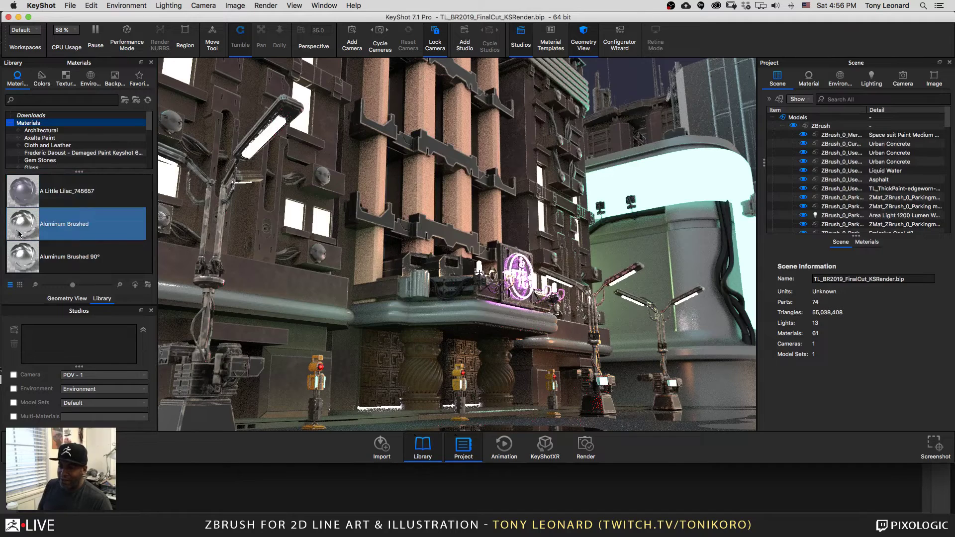
mouse_move(22, 226)
left_mouse_down()
mouse_move(344, 177)
mouse_move(682, 267)
left_mouse_up()
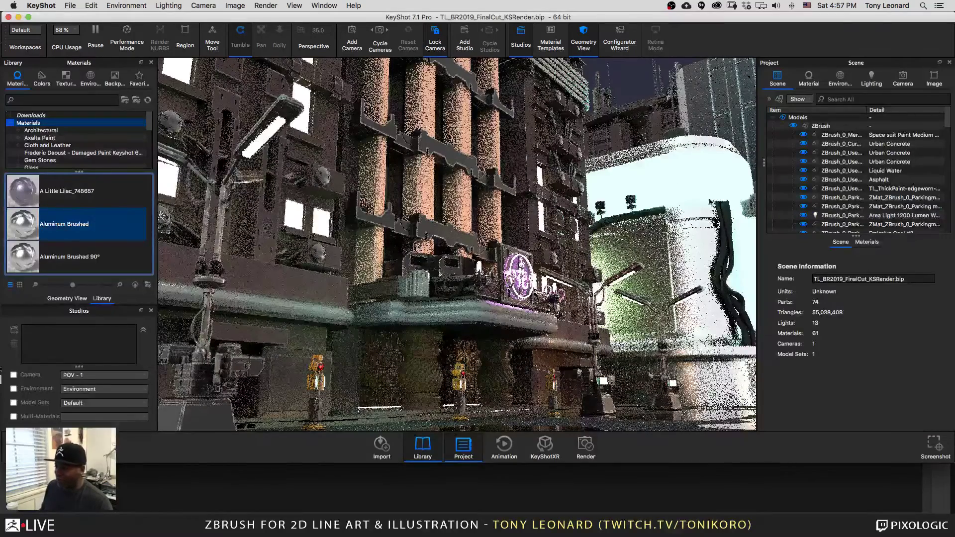
Step: Switch to the Free Camera and orbit and dolly around the tall towers and white block
left_click(903, 78)
left_click(806, 96)
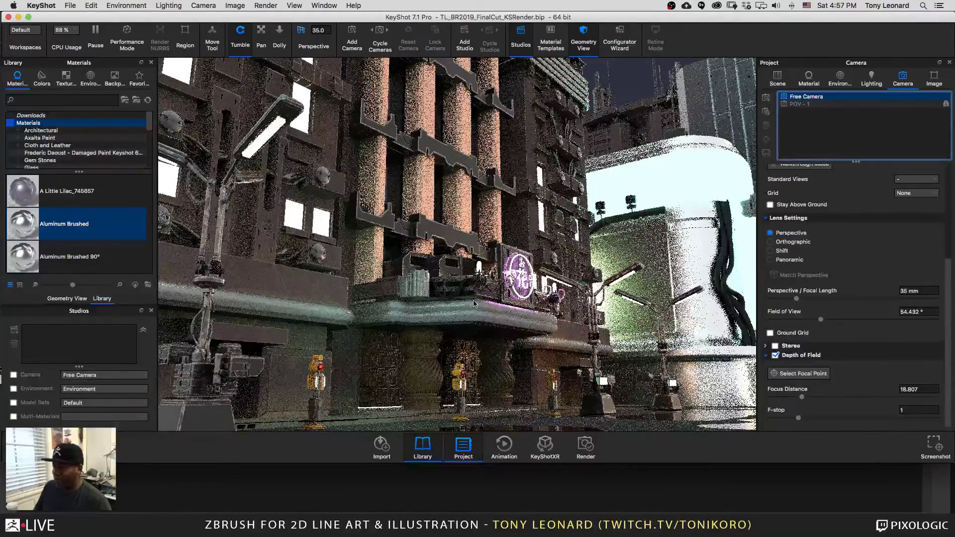
scroll(435, 329, "up", 5)
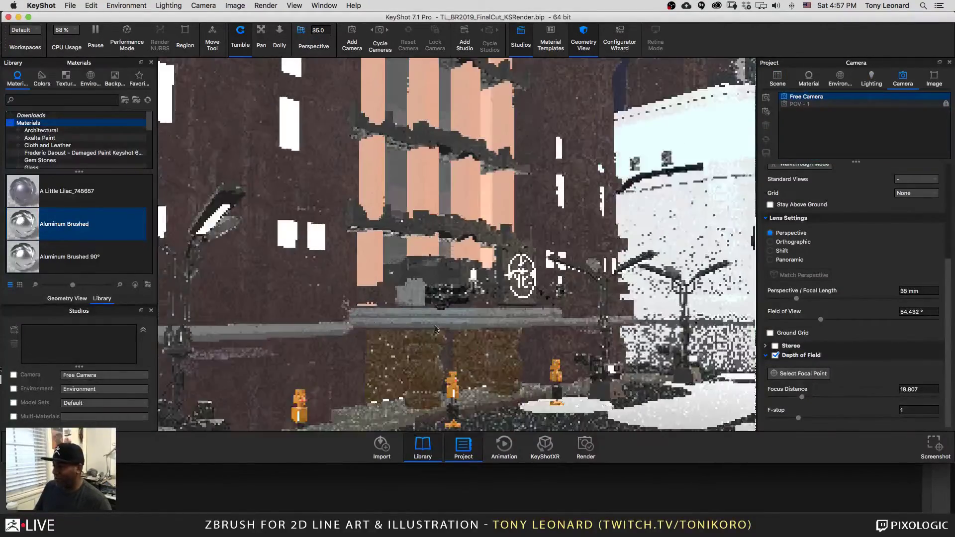
left_click_drag(435, 329, 463, 351)
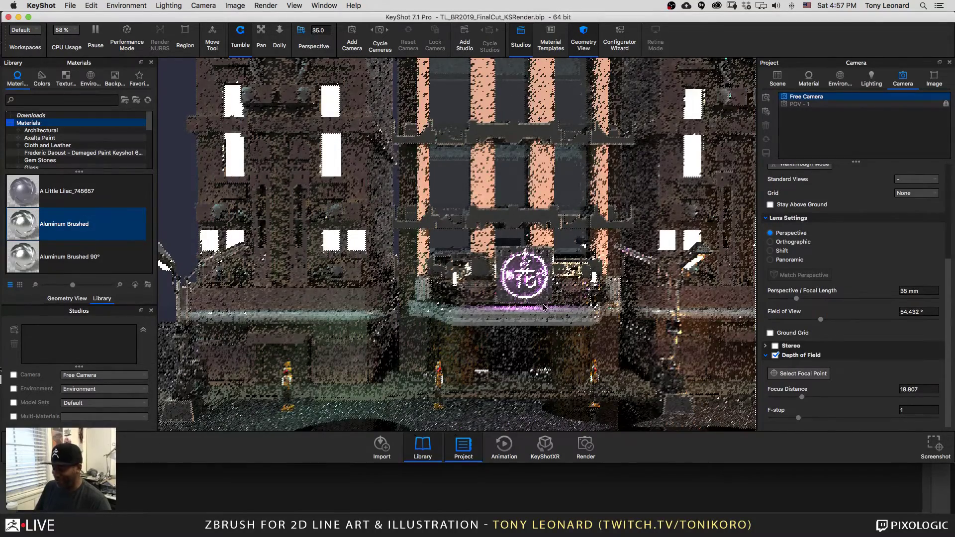
scroll(401, 253, "down", 5)
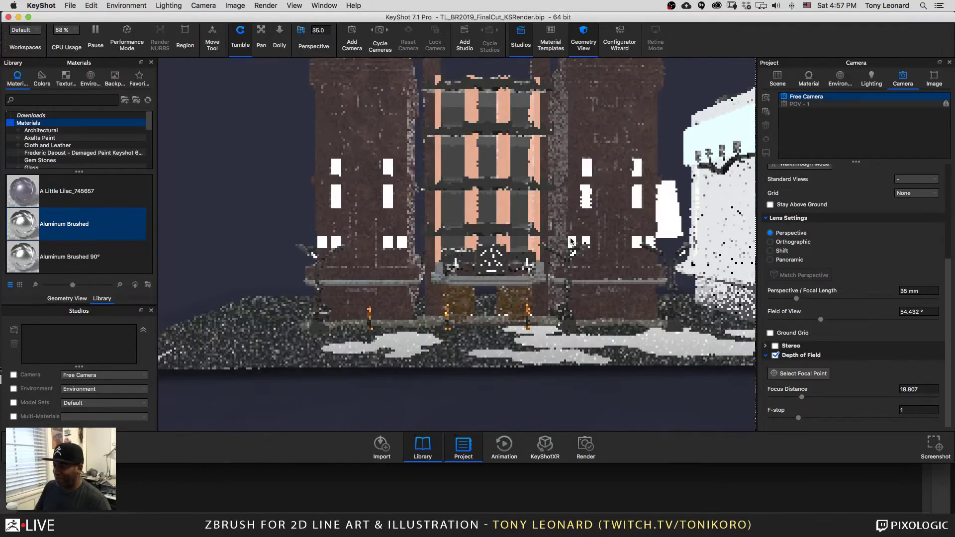
left_click_drag(596, 259, 539, 304)
scroll(422, 253, "down", 2)
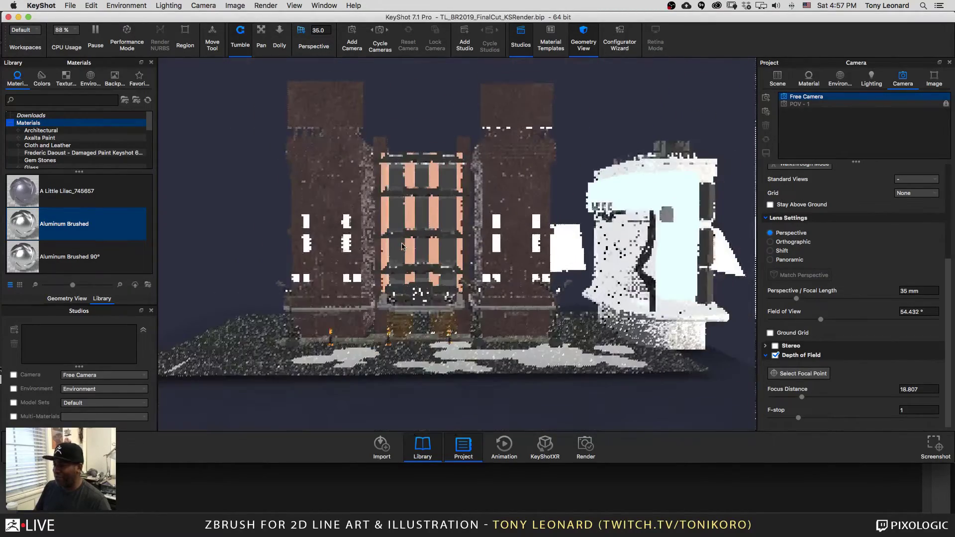
left_click_drag(422, 253, 545, 302)
left_click_drag(402, 335, 454, 327)
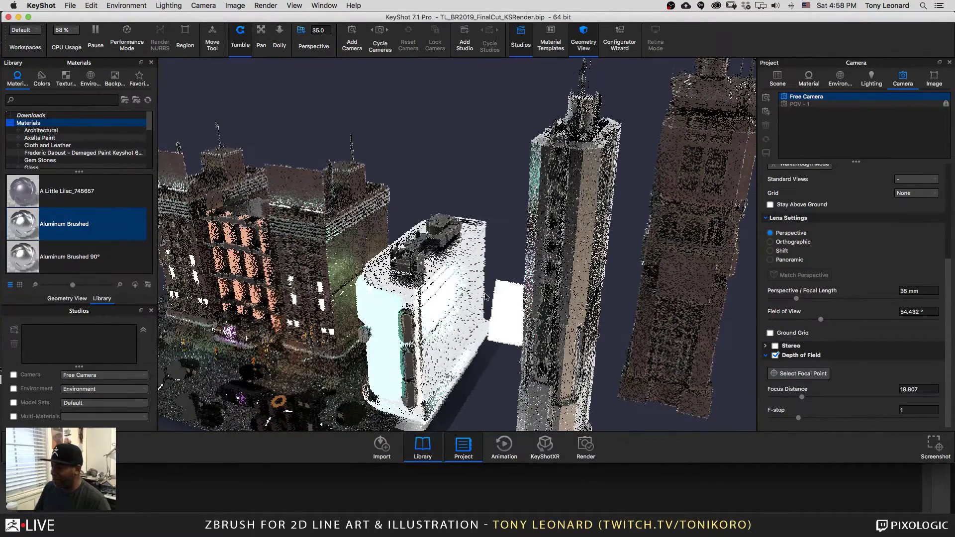
scroll(522, 298, "up", 5)
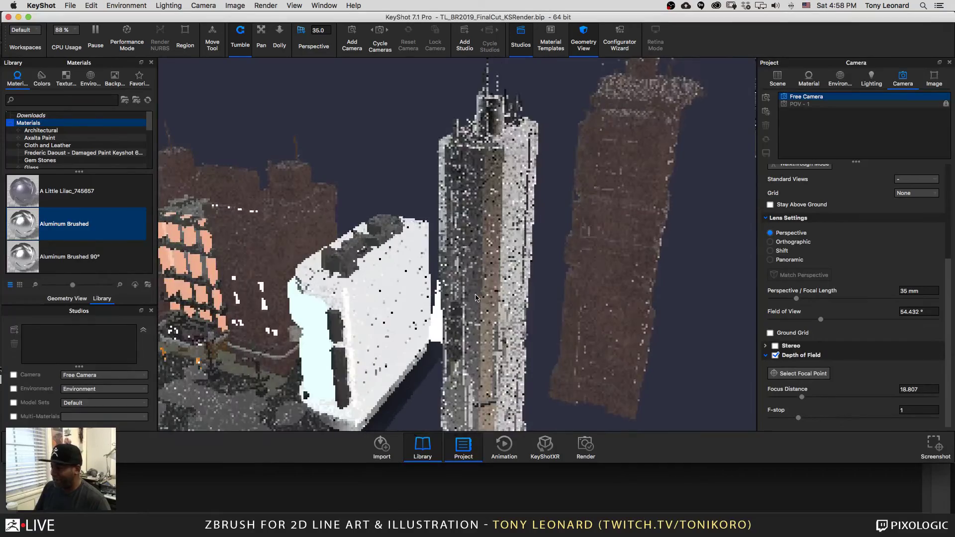
left_click_drag(435, 297, 490, 275)
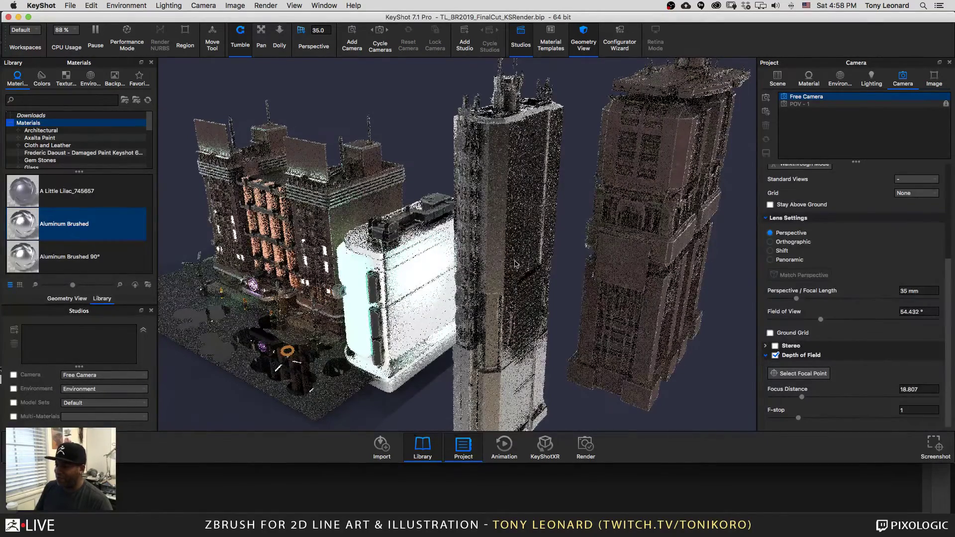
Step: Orbit round to face the brick buildings head-on from a lower angle
left_click_drag(344, 262, 365, 247)
left_click_drag(409, 281, 470, 318)
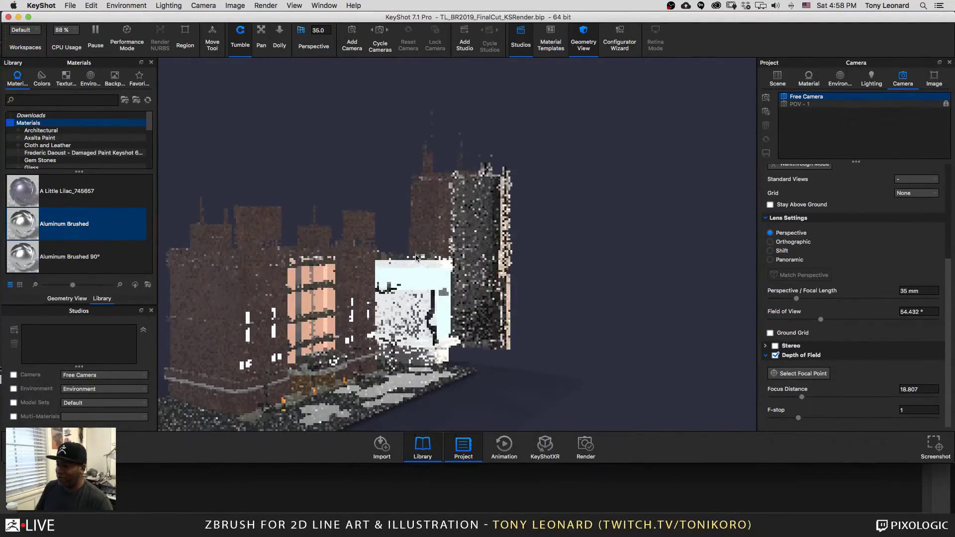
left_click_drag(479, 238, 339, 274)
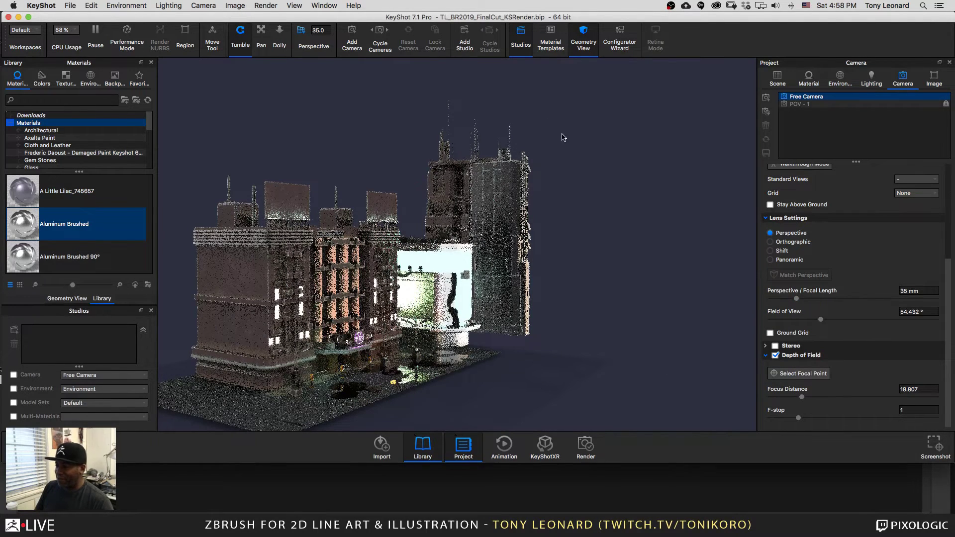
left_click_drag(469, 197, 297, 174)
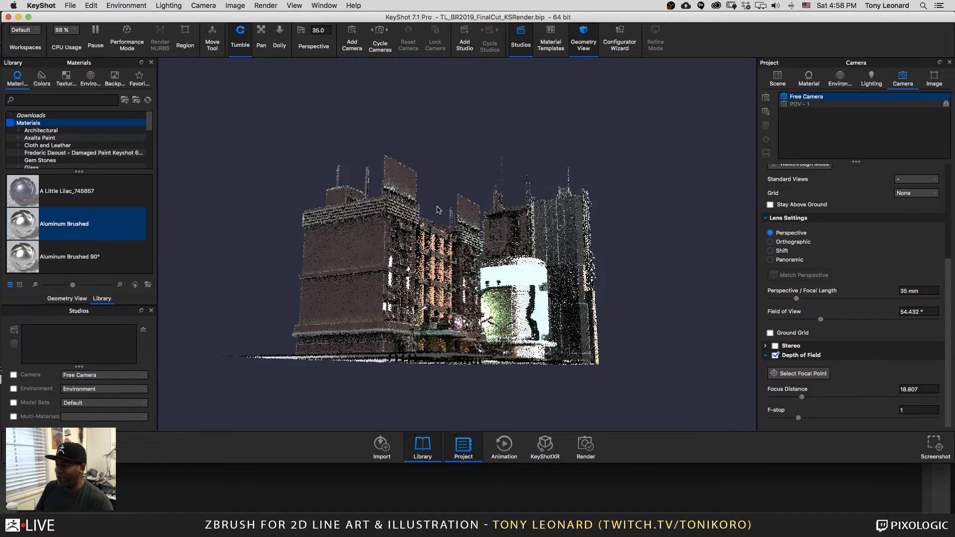
scroll(490, 270, "up", 10)
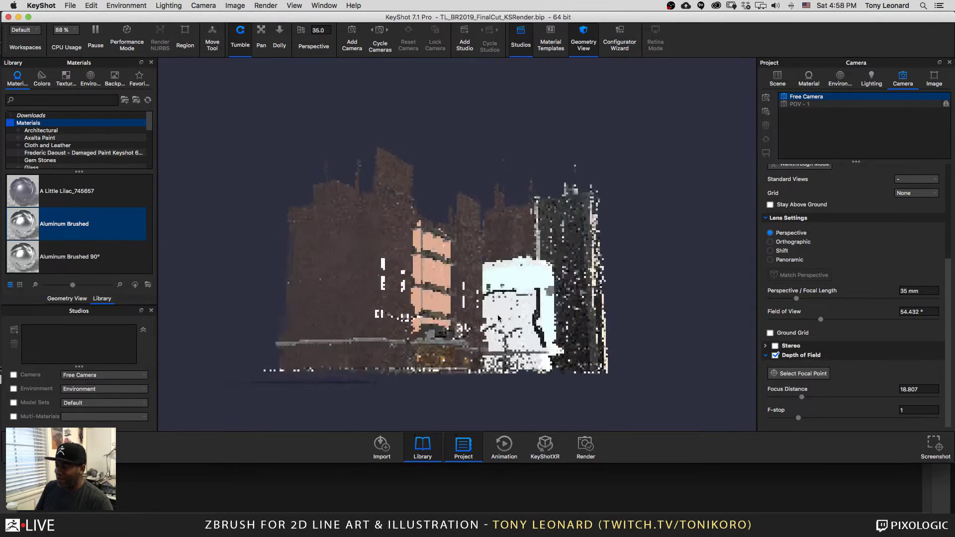
Step: Close in on the brick buildings and white tower for a near frontal view
left_click_drag(489, 337, 434, 346)
mouse_move(390, 307)
left_mouse_down()
mouse_move(490, 310)
mouse_move(354, 329)
mouse_move(388, 324)
left_mouse_up()
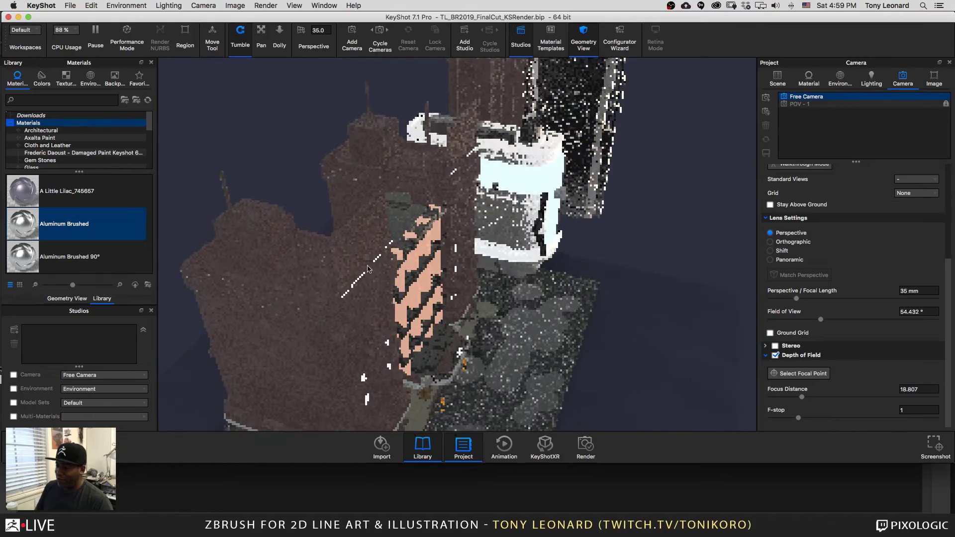
left_click_drag(248, 259, 395, 255)
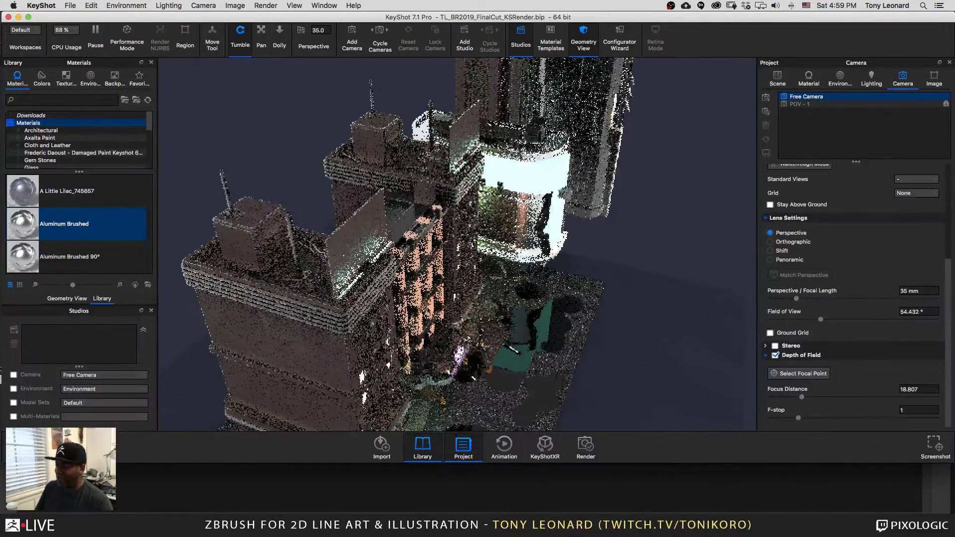
scroll(379, 293, "up", 5)
scroll(399, 315, "down", 3)
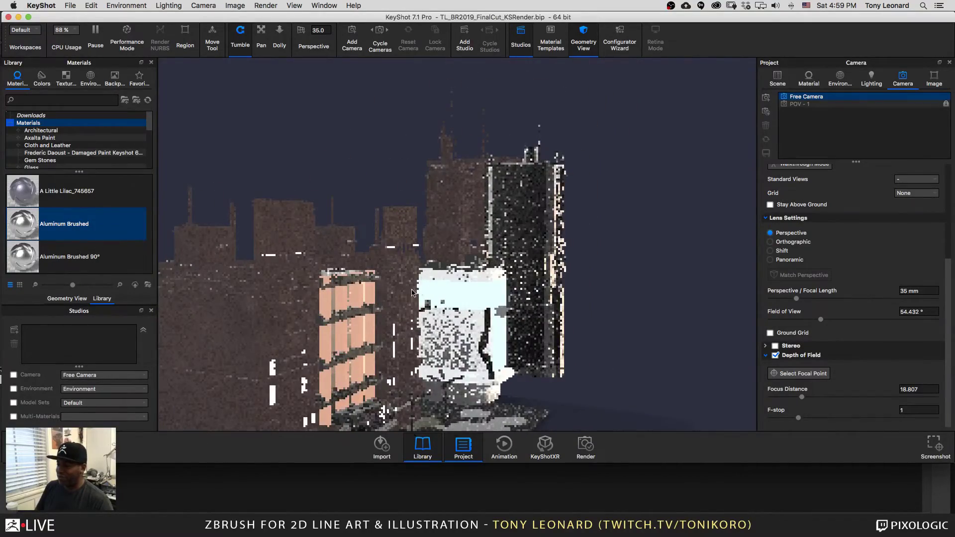
left_click_drag(376, 300, 442, 280)
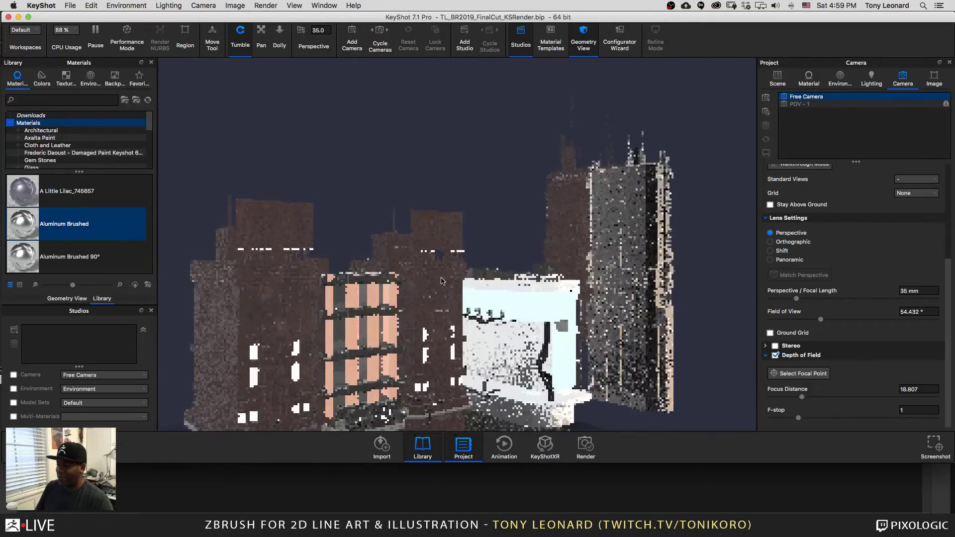
scroll(504, 380, "up", 3)
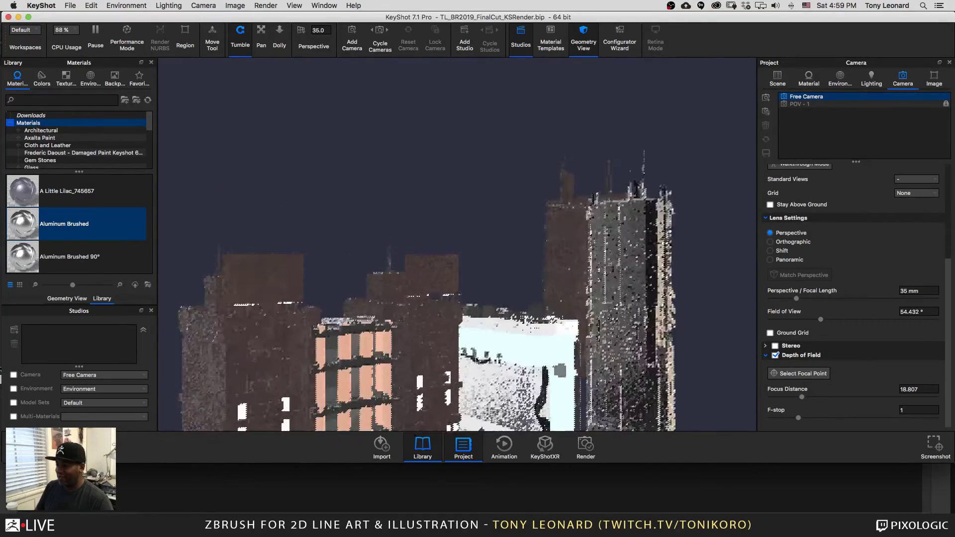
left_click_drag(504, 379, 653, 220)
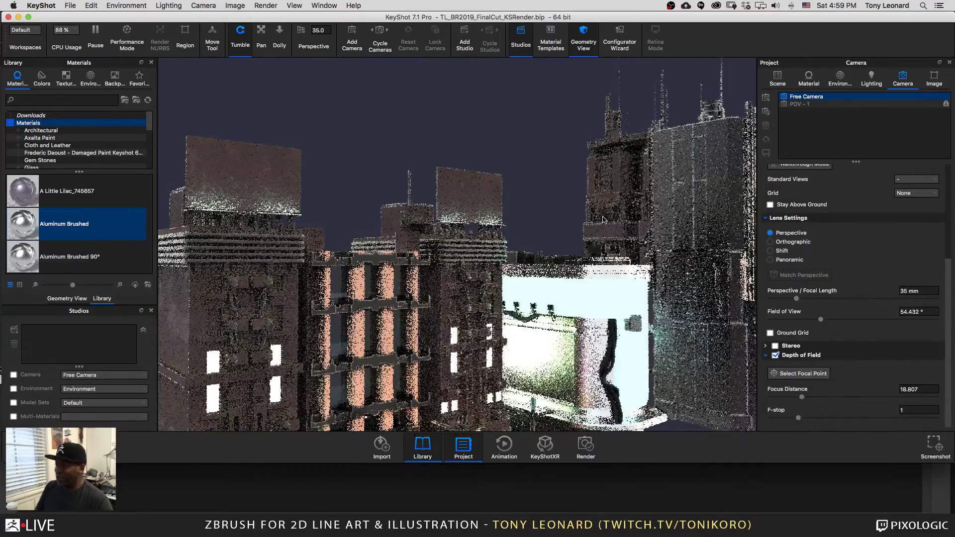
Step: Orbit around the brick facade until both white light panels flanking the white tower show
left_click_drag(415, 313, 299, 349)
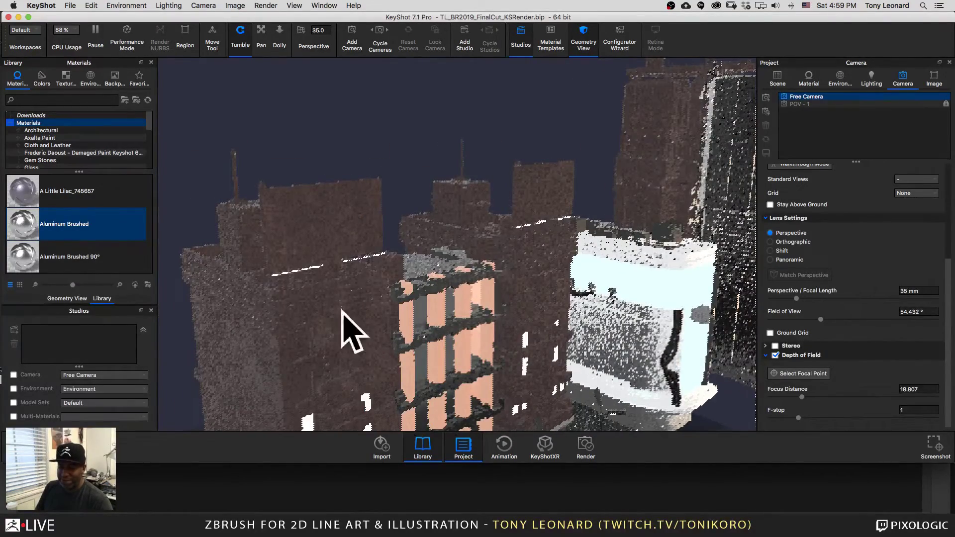
left_click_drag(225, 351, 509, 241)
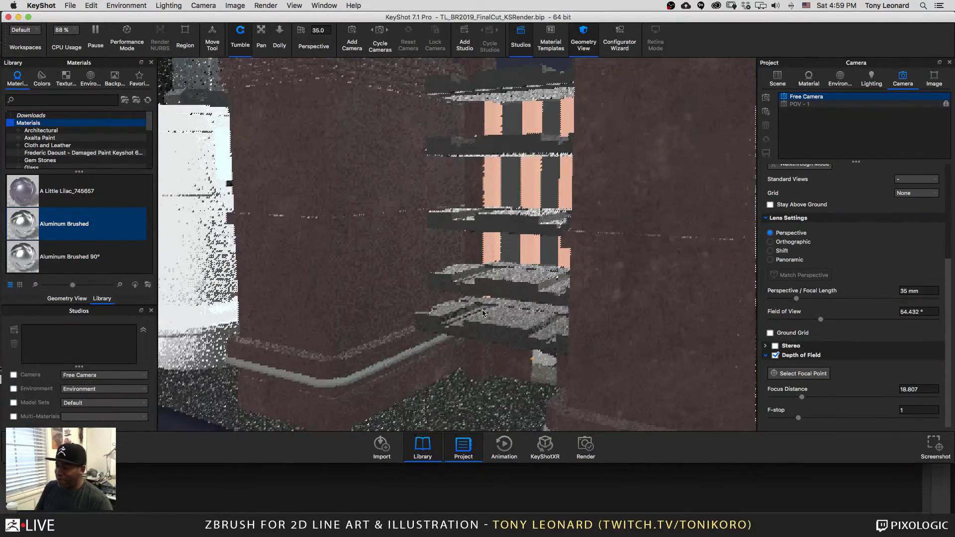
left_click_drag(510, 315, 491, 164)
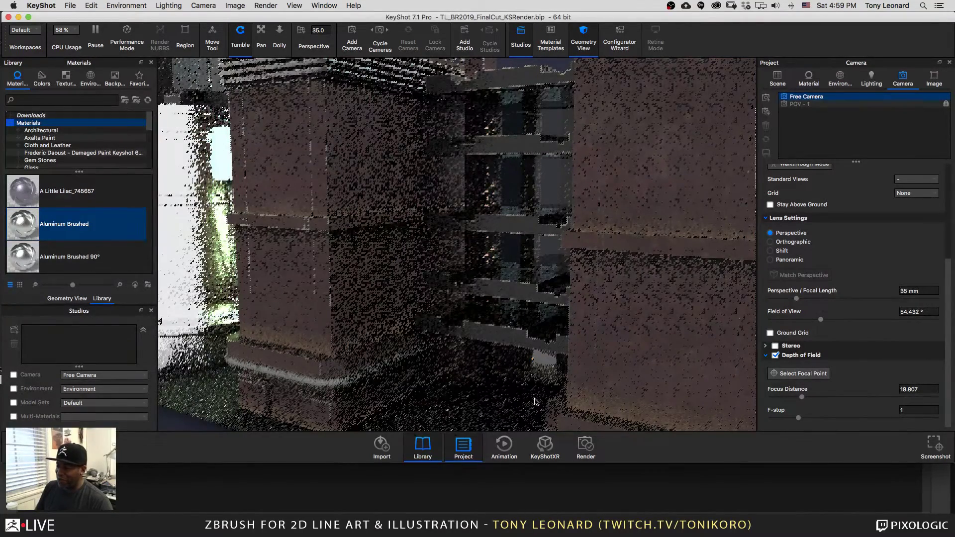
left_click_drag(448, 371, 538, 264)
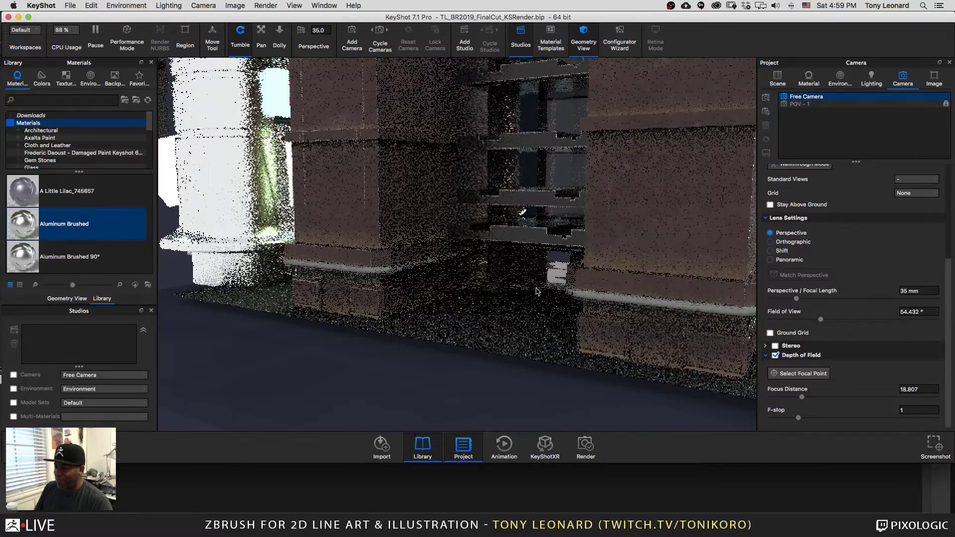
left_click_drag(538, 294, 663, 277)
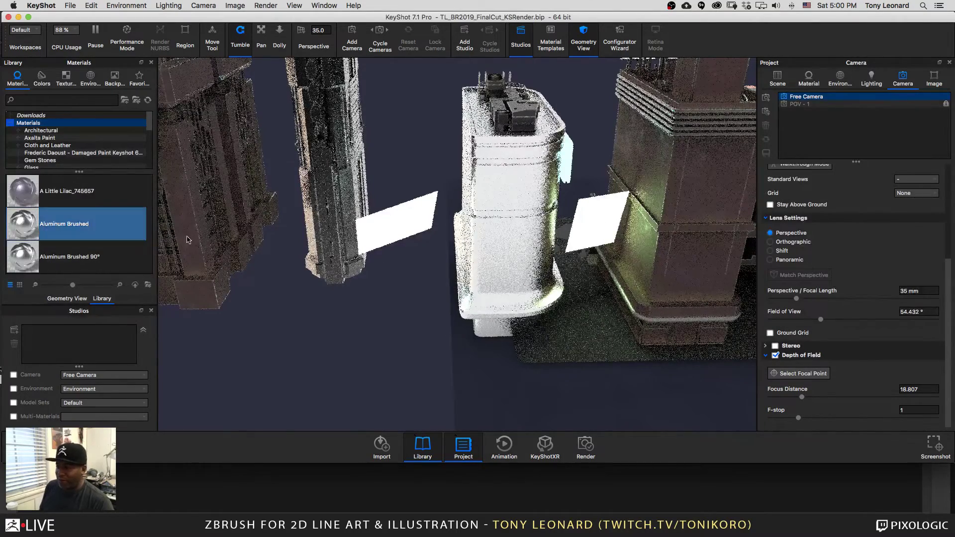
Step: Bring up the context menu of the right-hand white light panel
right_click(592, 215)
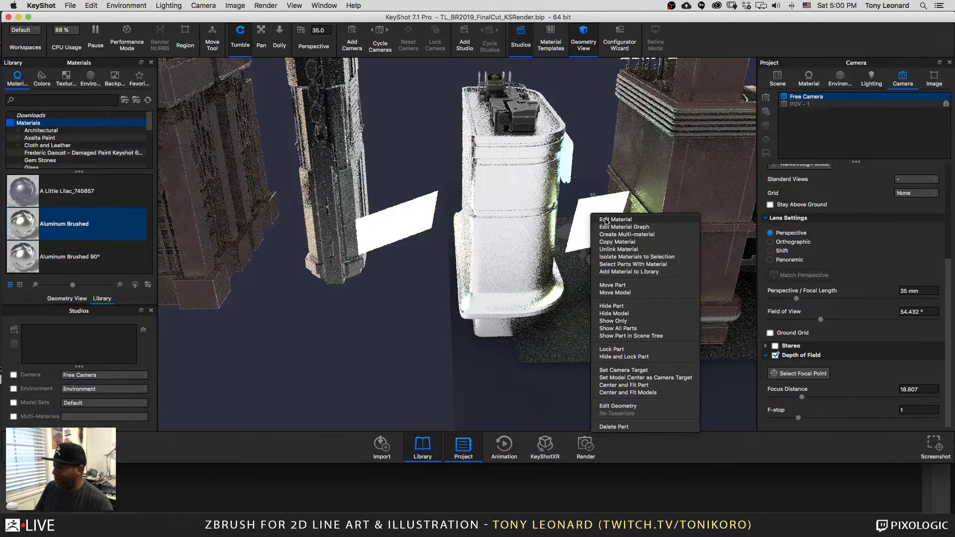
Step: Show the panel's Area Light 1200 Lumen White #6 material (Area Light Diffuse, 1200 Watt)
left_click(607, 220)
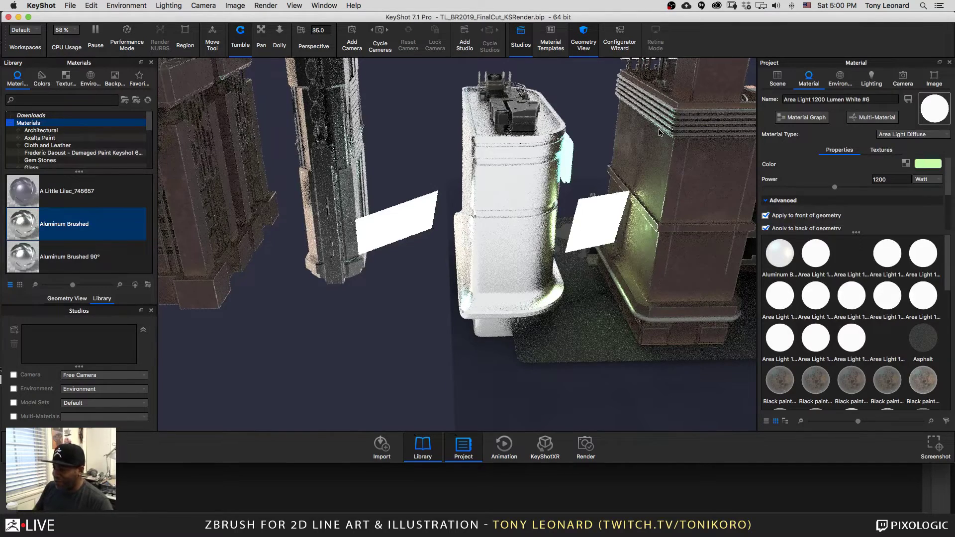
Step: Turn from a corner view to a close, frontal view of the buildings
scroll(633, 221, "up", 10)
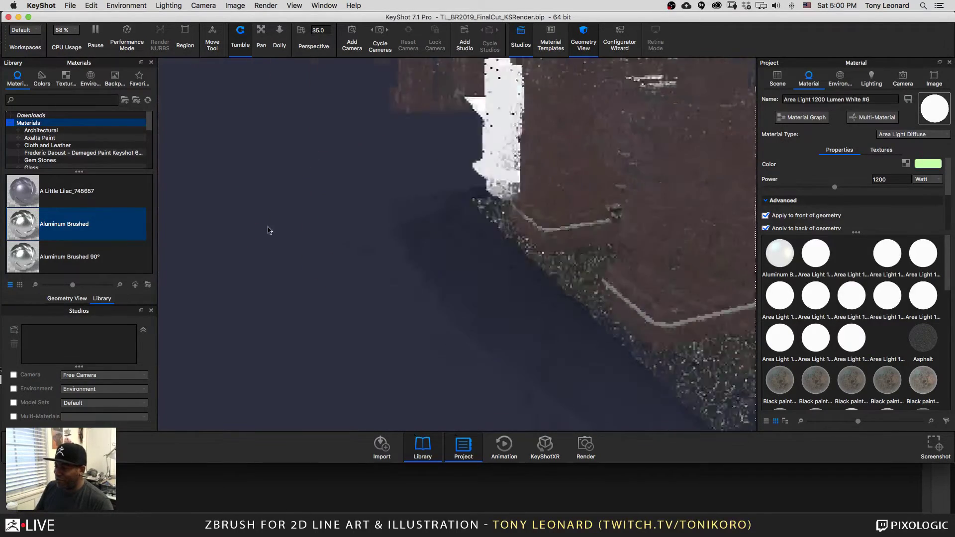
scroll(556, 231, "down", 10)
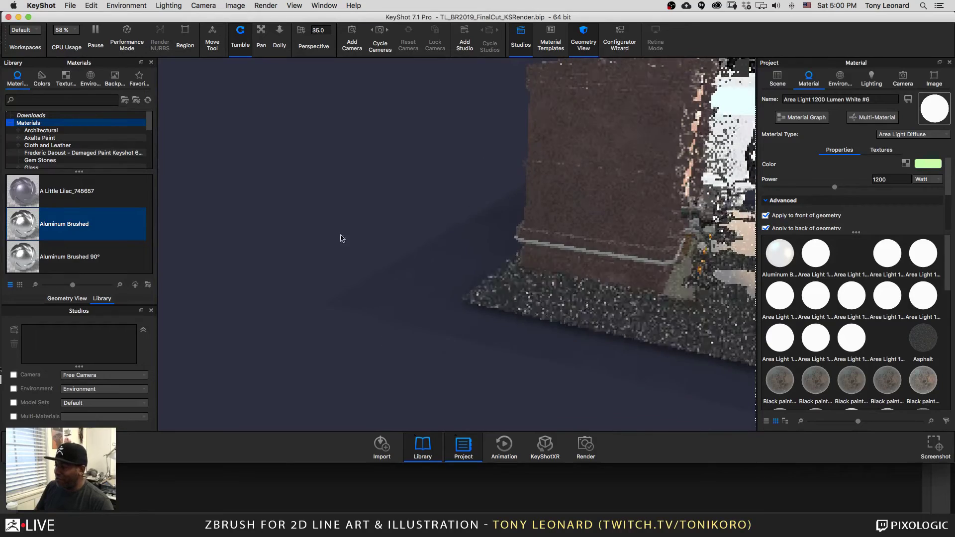
left_click_drag(511, 238, 507, 208)
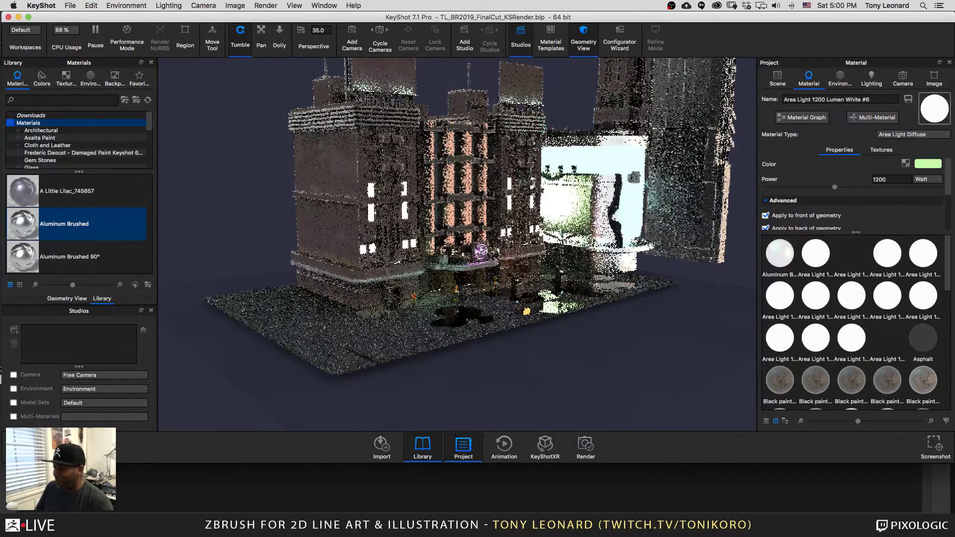
left_click_drag(522, 320, 535, 244)
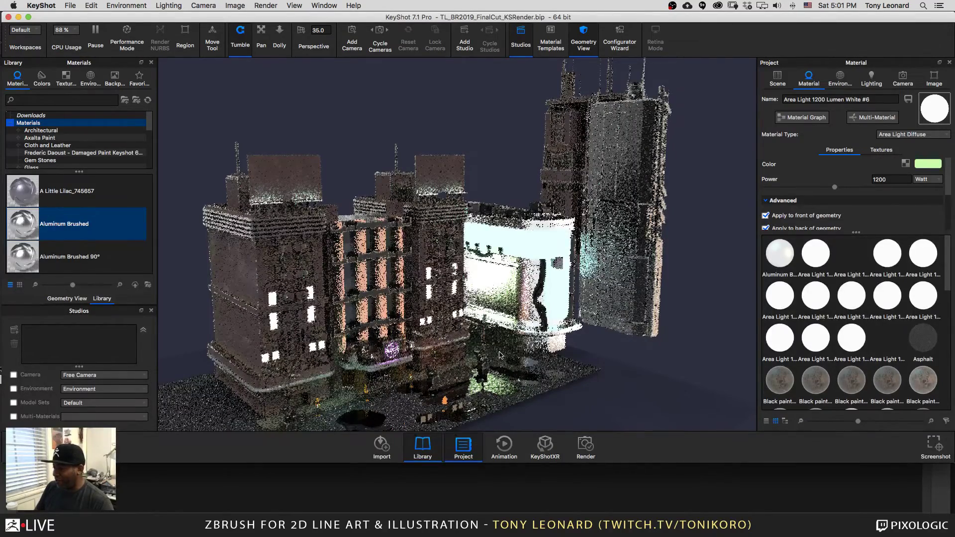
left_click_drag(481, 340, 496, 317)
scroll(477, 332, "up", 3)
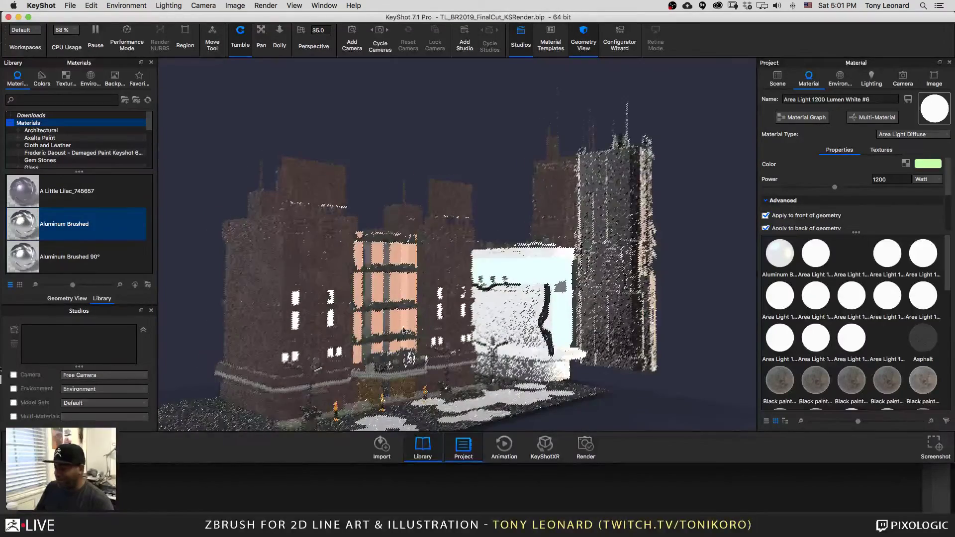
scroll(398, 375, "up", 4)
Step: Swing round past the brick building to frame the white tower and its light panels
left_click_drag(503, 373, 543, 268)
left_click_drag(682, 156, 645, 163)
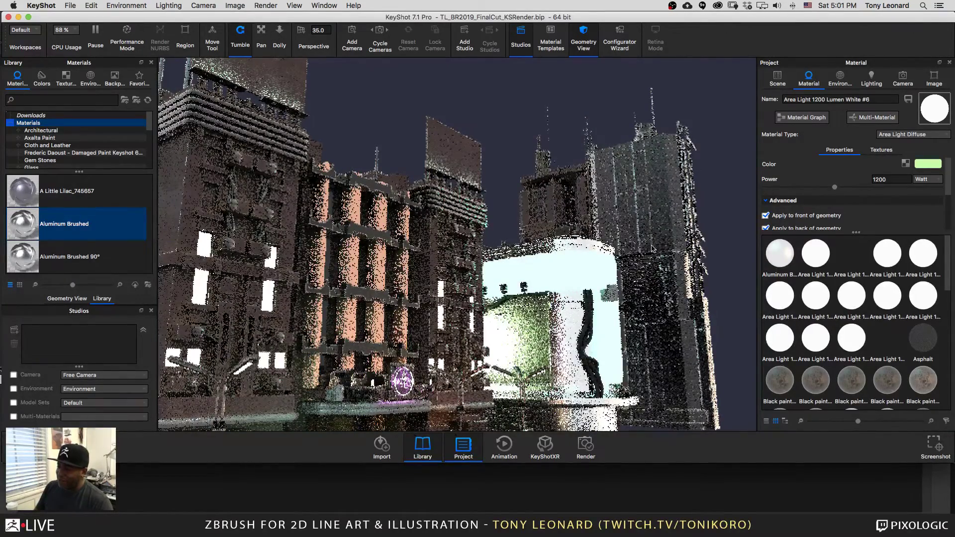
left_click_drag(524, 285, 592, 302)
left_click_drag(294, 311, 646, 315)
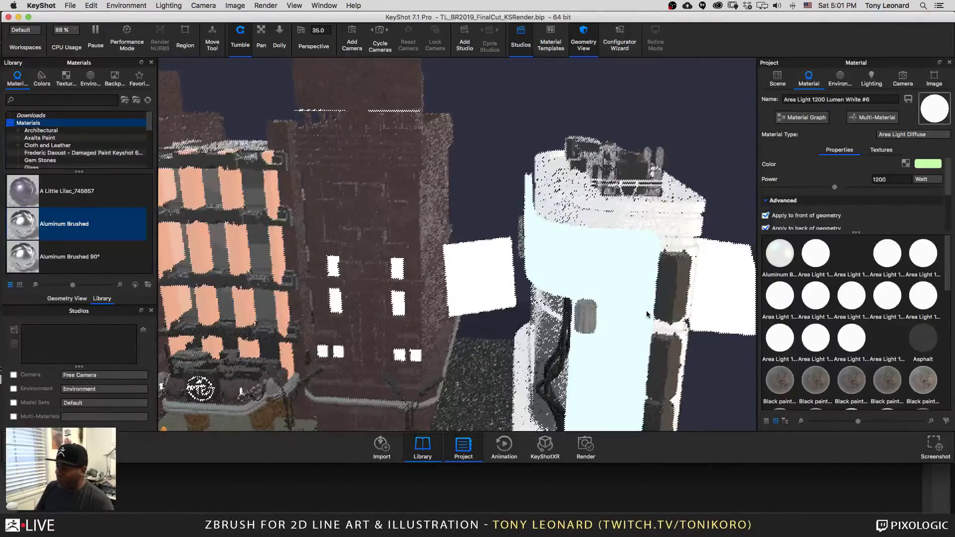
left_click_drag(507, 319, 324, 320)
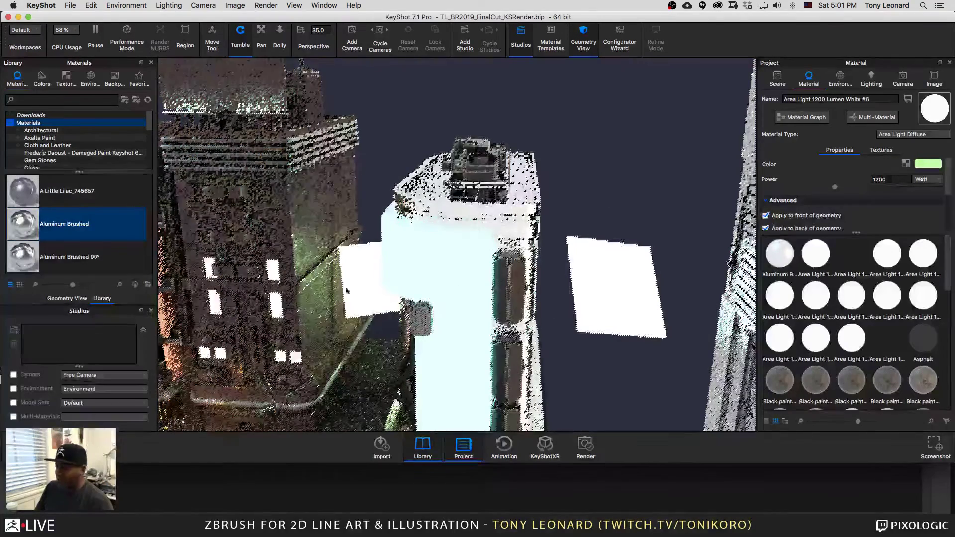
Step: Select the right-hand Area Light 1200 Lumen White #8 panel and start Move Selection on it
right_click(619, 284)
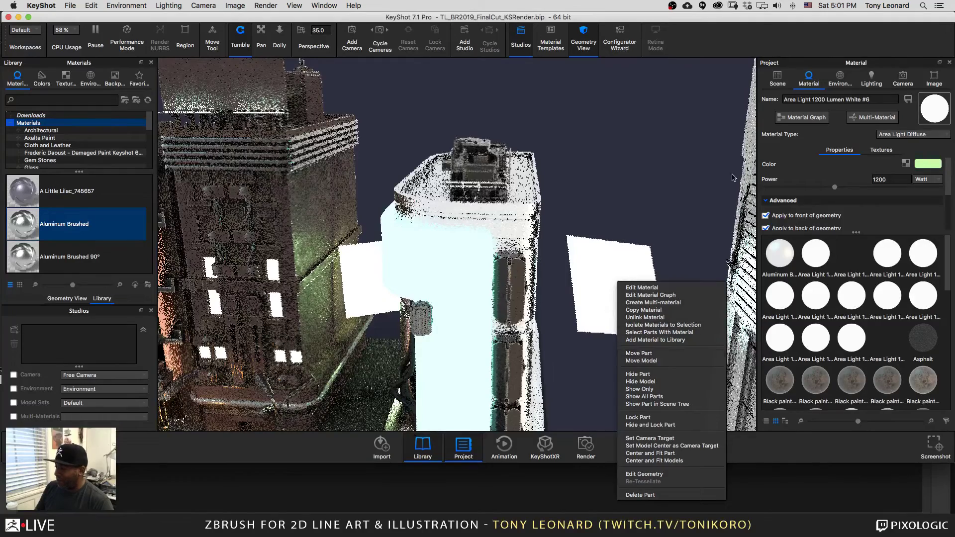
left_click(778, 78)
left_click(778, 78)
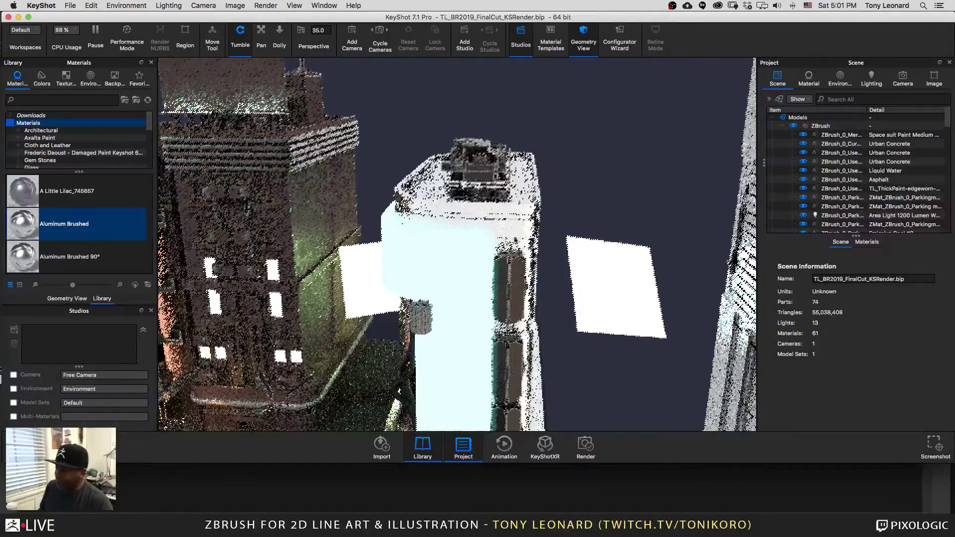
left_click(630, 288)
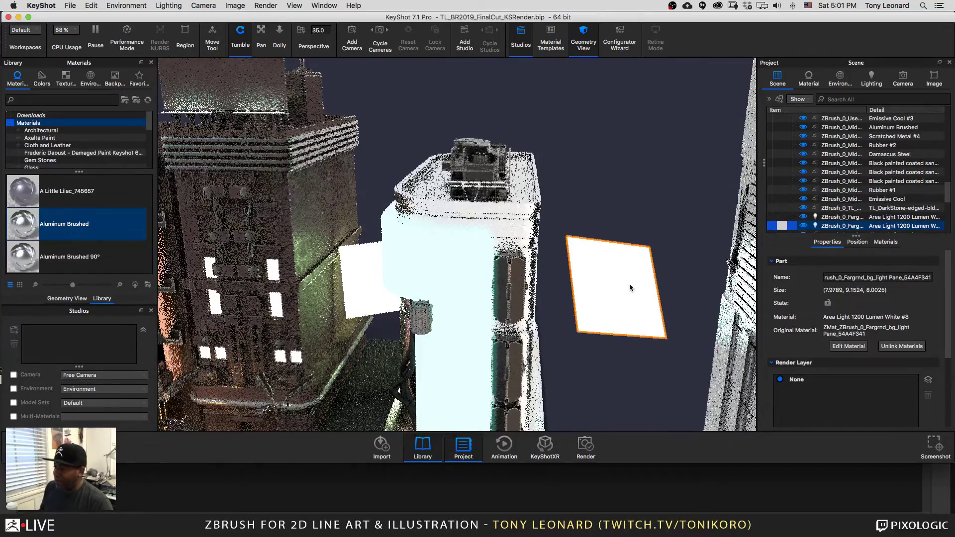
right_click(617, 277)
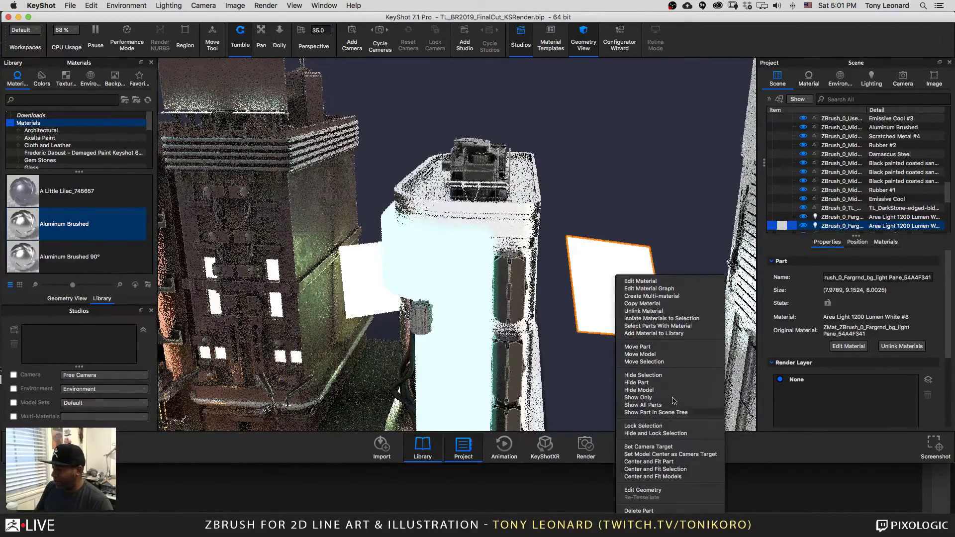
left_click(662, 363)
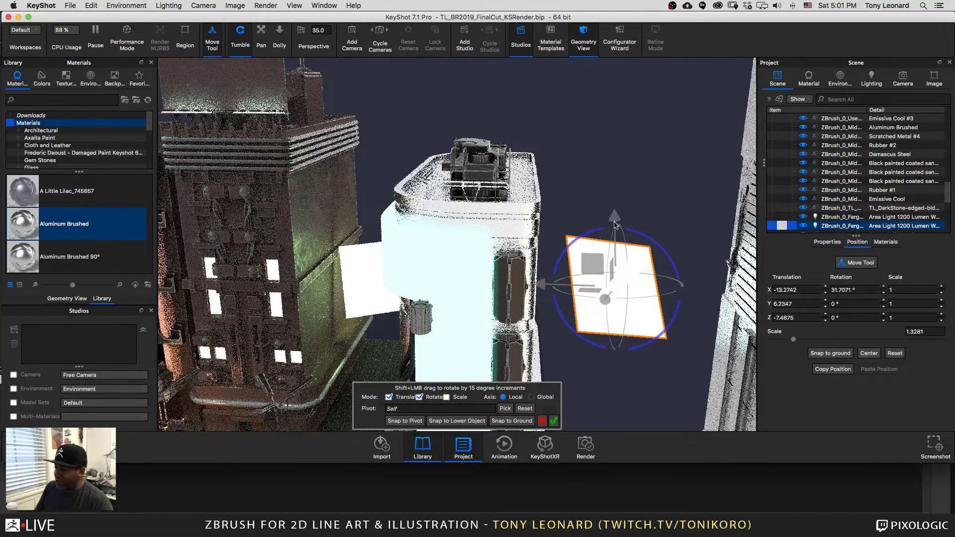
Step: Raise the light panel to Y 8.5373, Z -6.045 and confirm the move
left_click_drag(615, 219, 620, 182)
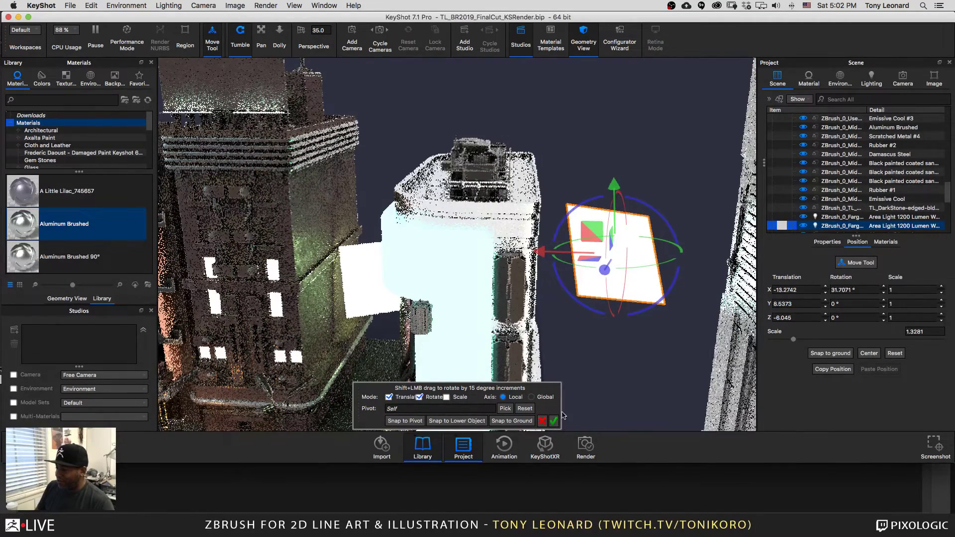
left_click(554, 422)
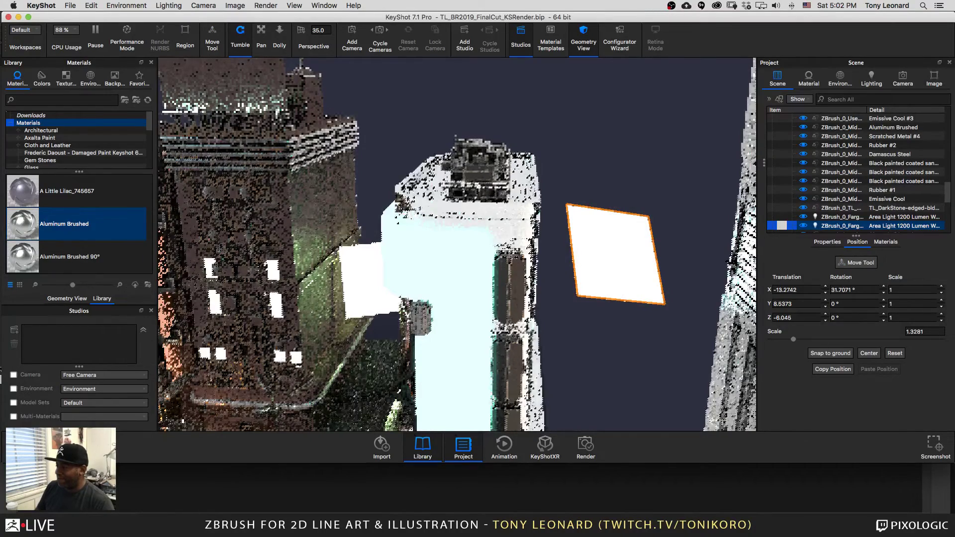
Step: Show the Area Light 1200 Lumen White #8 material (1200 Watt, pale cyan) and orbit out to the full street
right_click(619, 229)
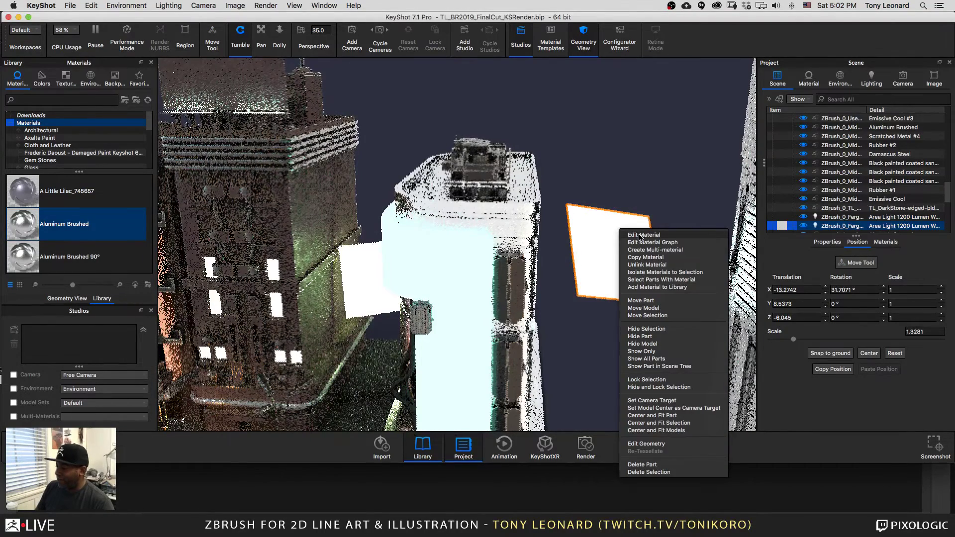
left_click(641, 235)
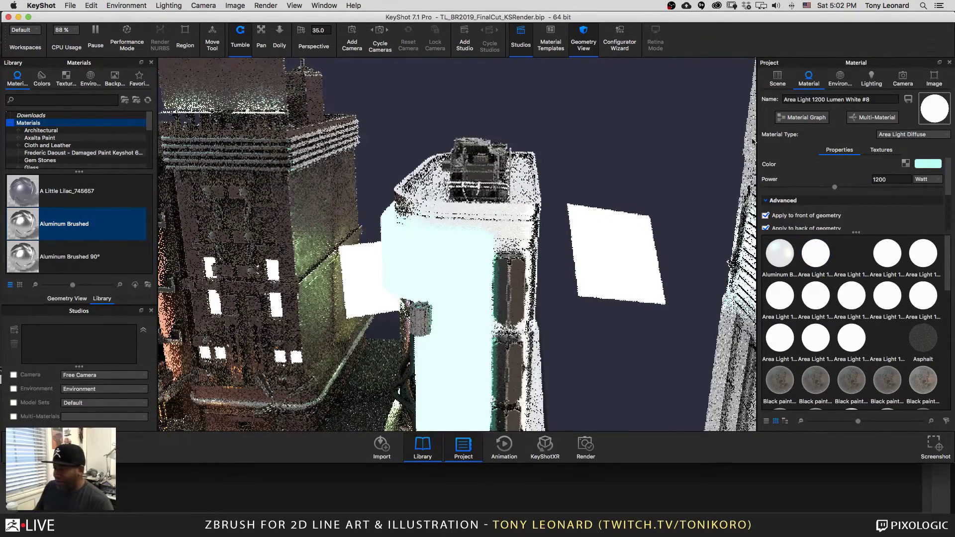
left_click_drag(309, 262, 617, 261)
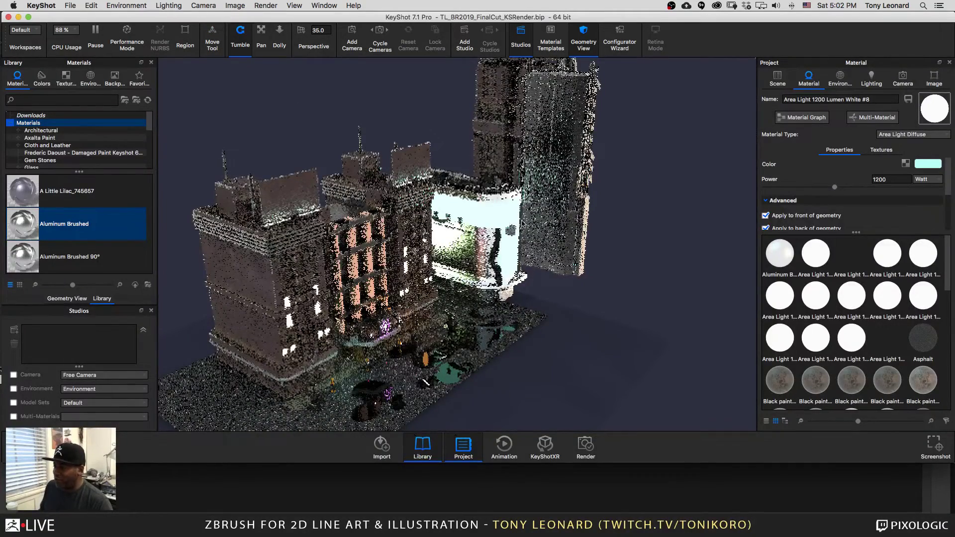
Step: Open the Render dialog from the Render menu and move it down and left
left_click(273, 6)
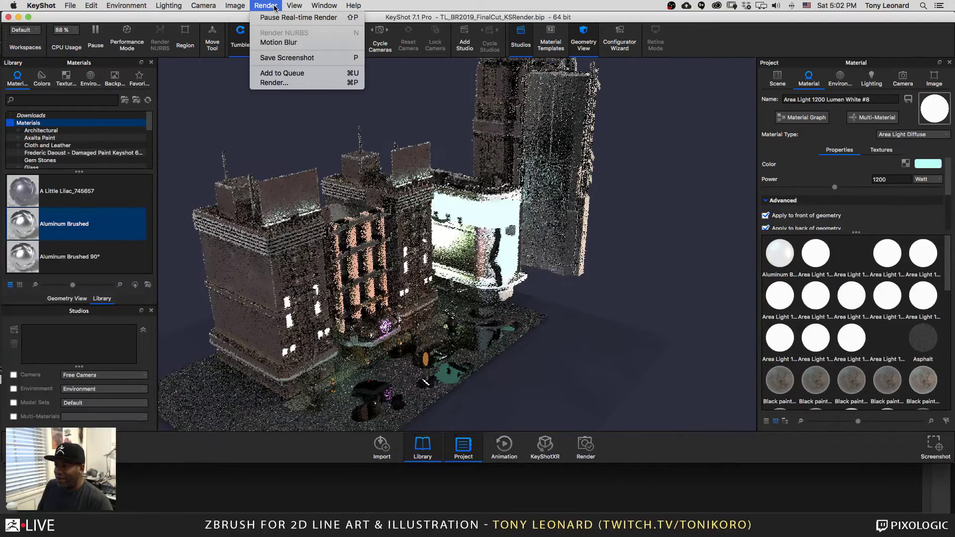
left_click(285, 84)
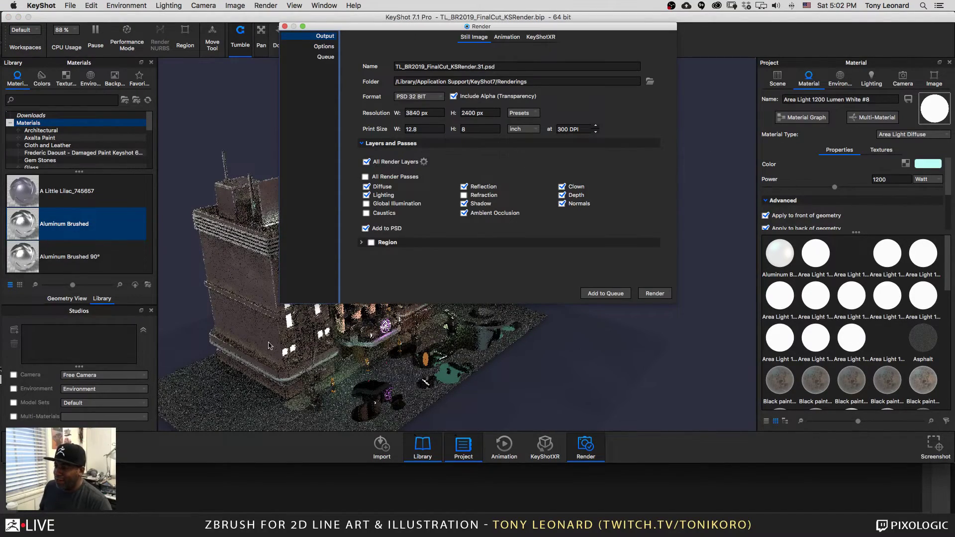
left_click_drag(403, 29, 387, 70)
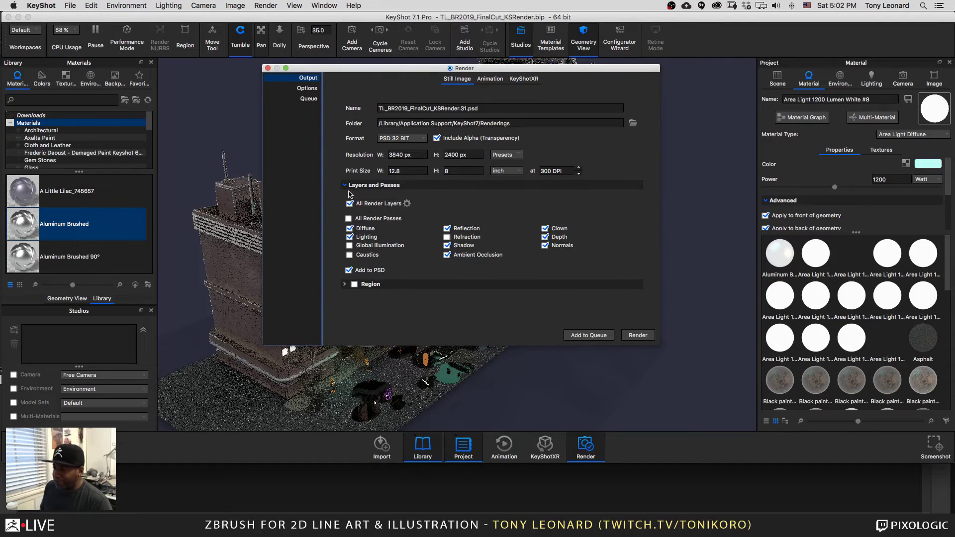
left_click(309, 99)
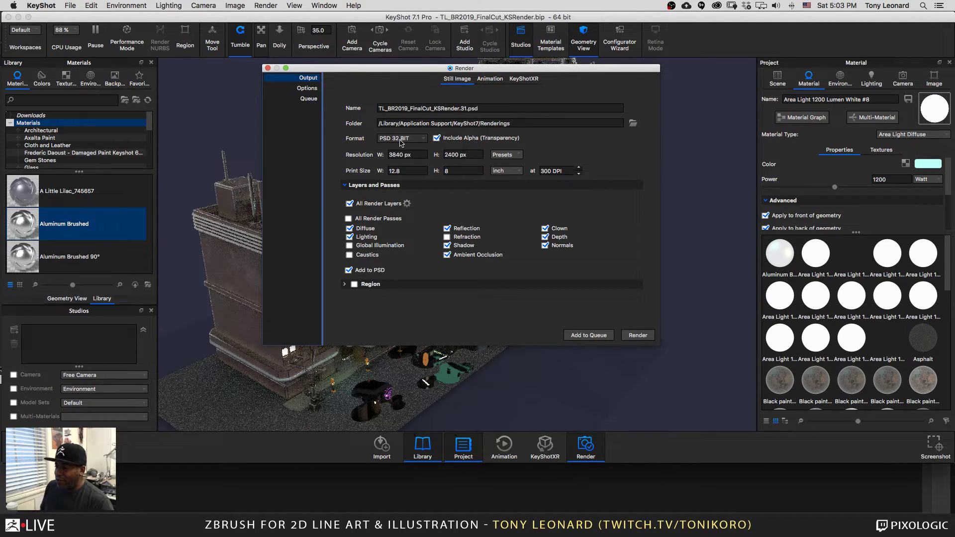
Step: Set the render output format to PSD 32 BIT
left_click(417, 142)
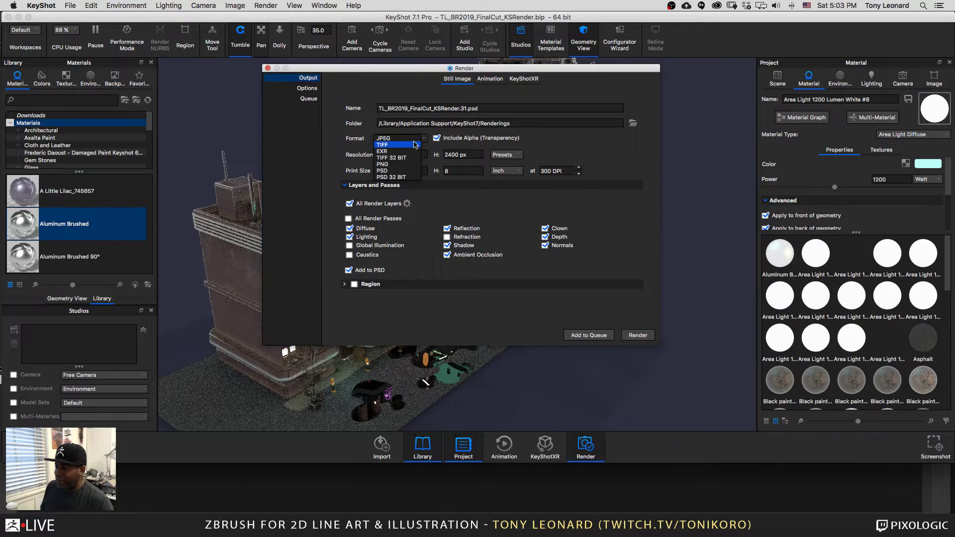
left_click(404, 177)
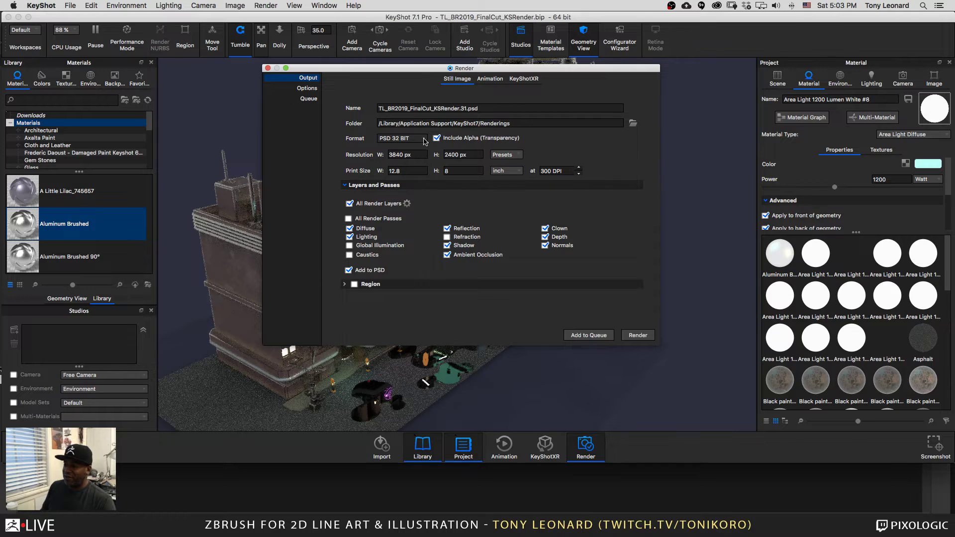
left_click(400, 139)
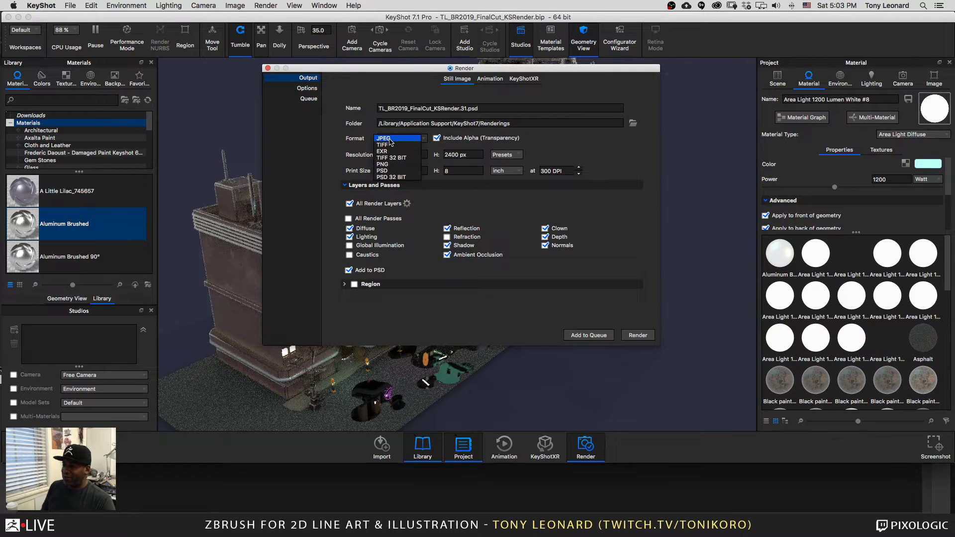
left_click(408, 177)
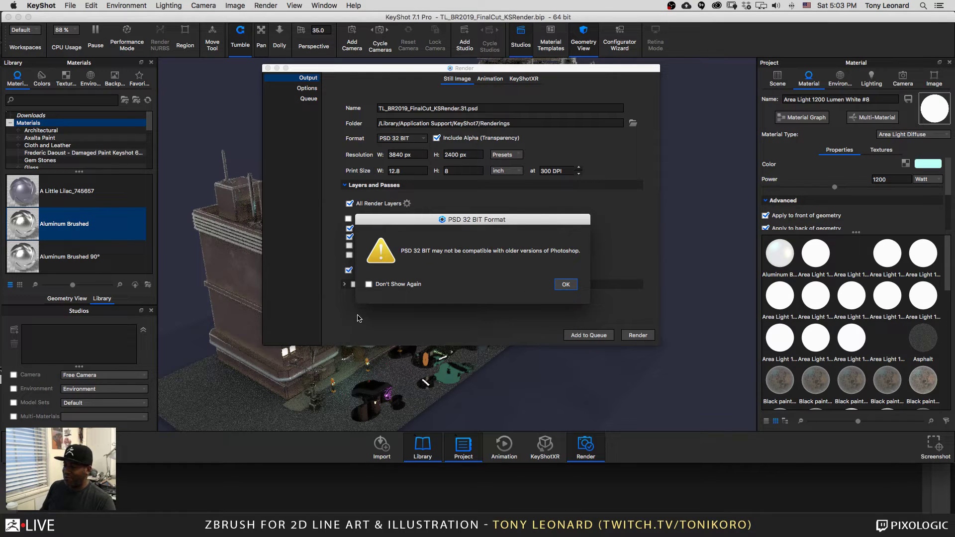
Step: Accept the PSD 32 BIT compatibility warning and switch over to ZBrush
left_click(566, 285)
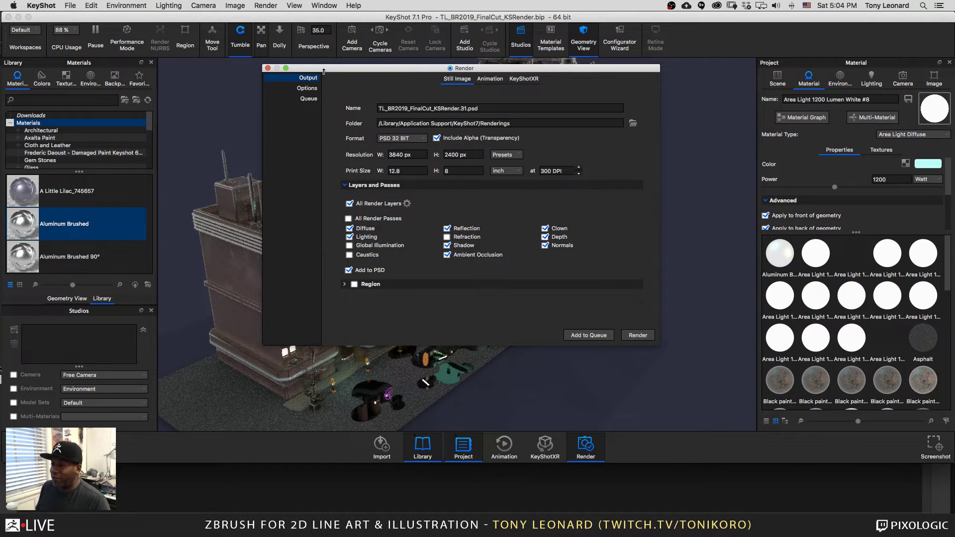
key("super+Tab")
key("super+Tab")
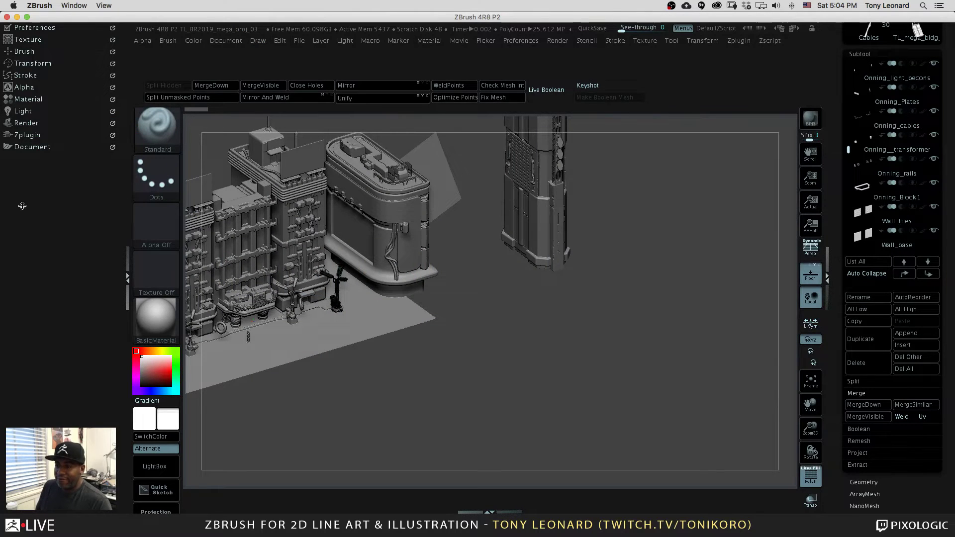
Step: Open ZBrush's Render palette, collapse External Renderer and Render Properties, and expand BPR RenderPass
left_click(31, 123)
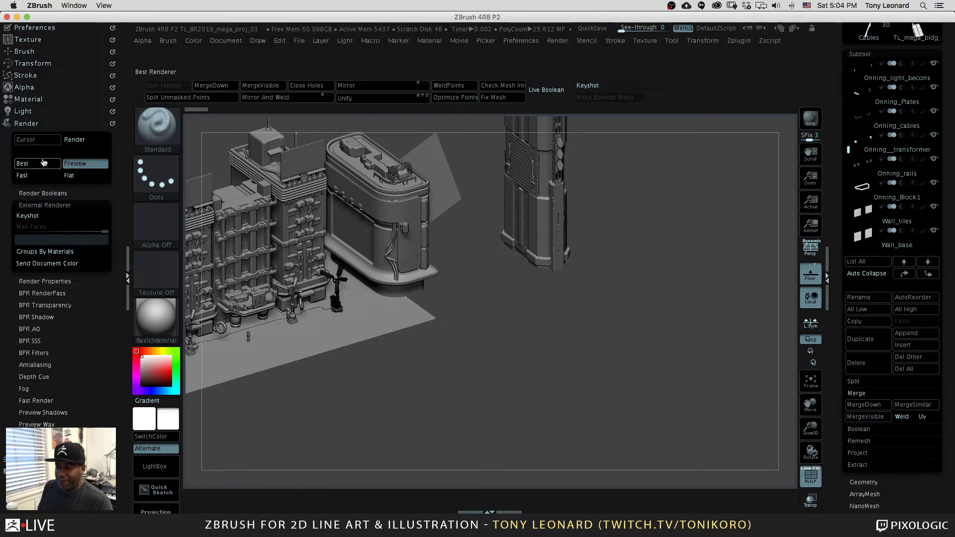
key("shift")
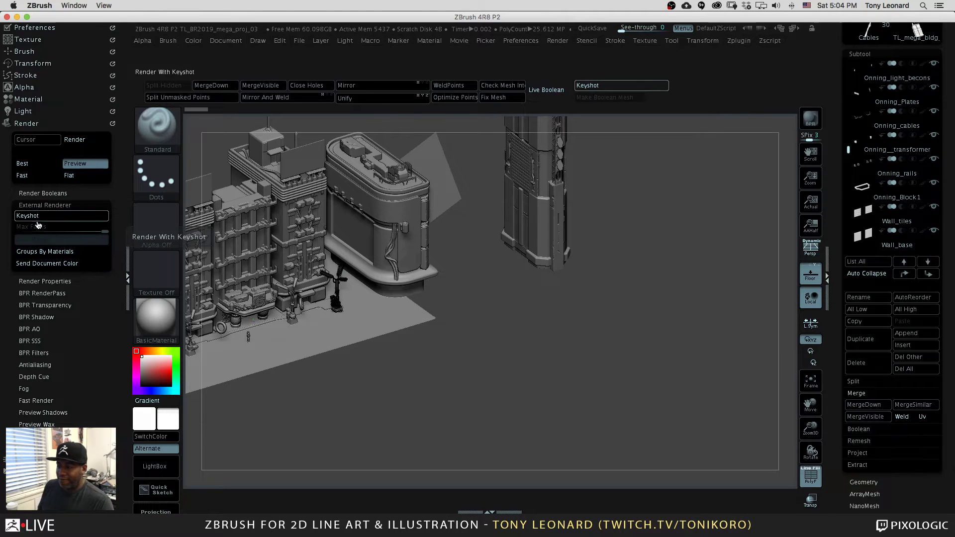
left_click(44, 205)
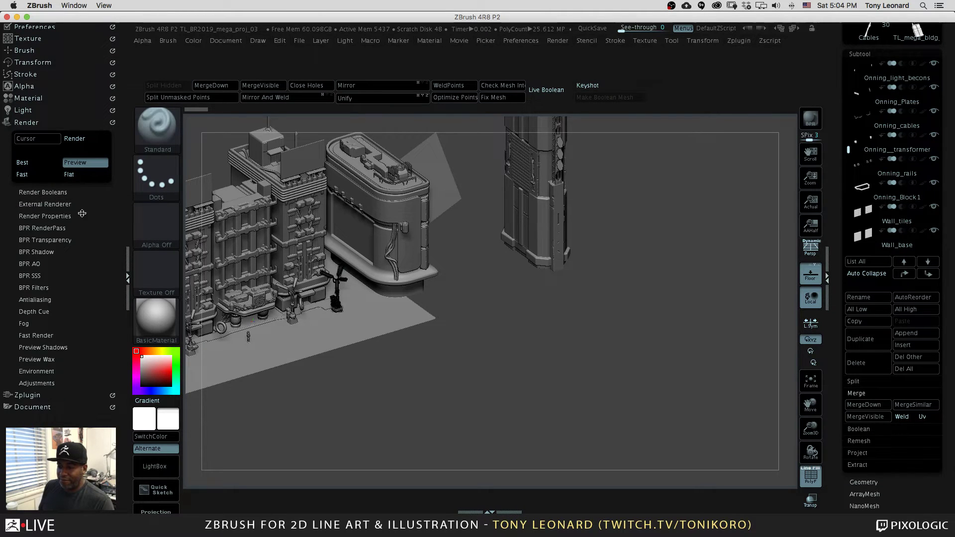
left_click(67, 217)
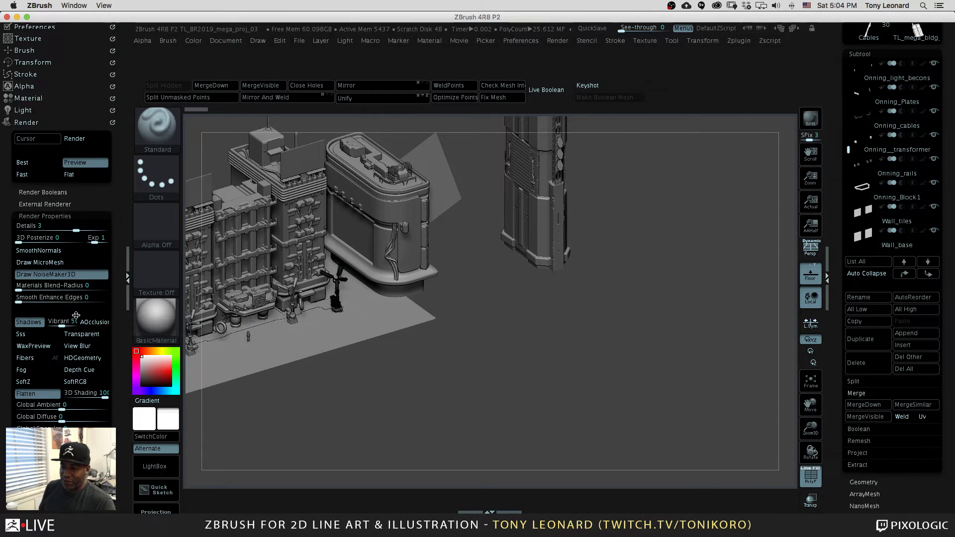
left_click(60, 216)
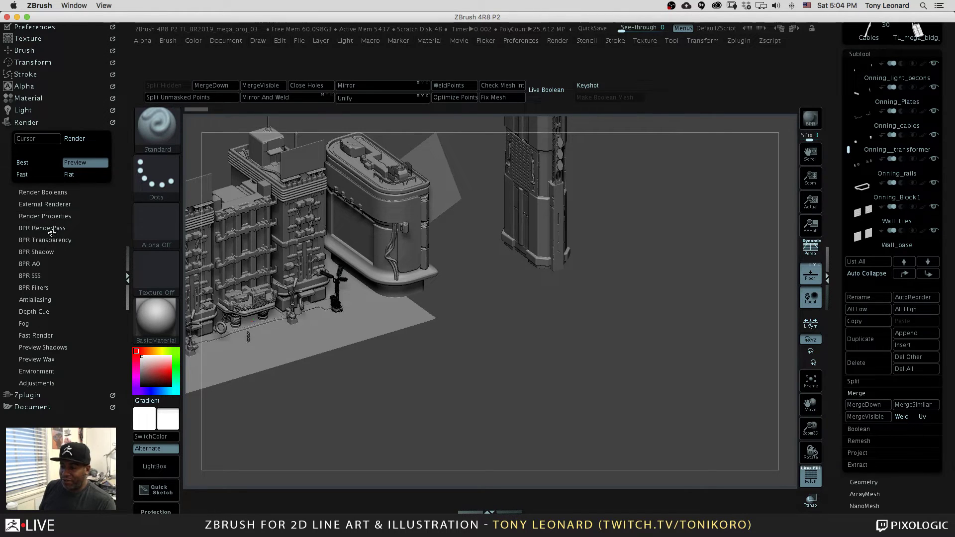
left_click(29, 228, "shift")
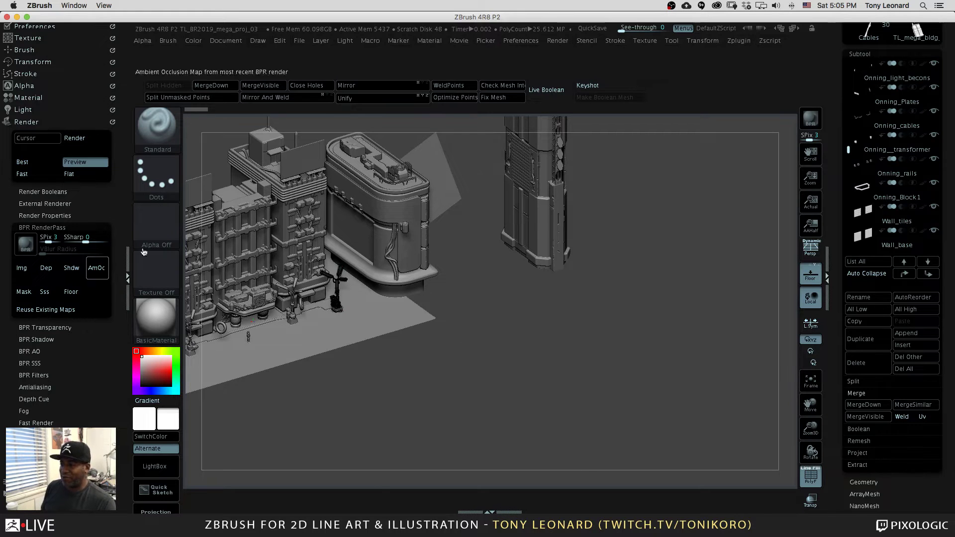
Step: Back in KeyShot, close the Render dialog and show the Lighting settings (Shadow Quality 6, Ray Bounces 3)
left_click(17, 17)
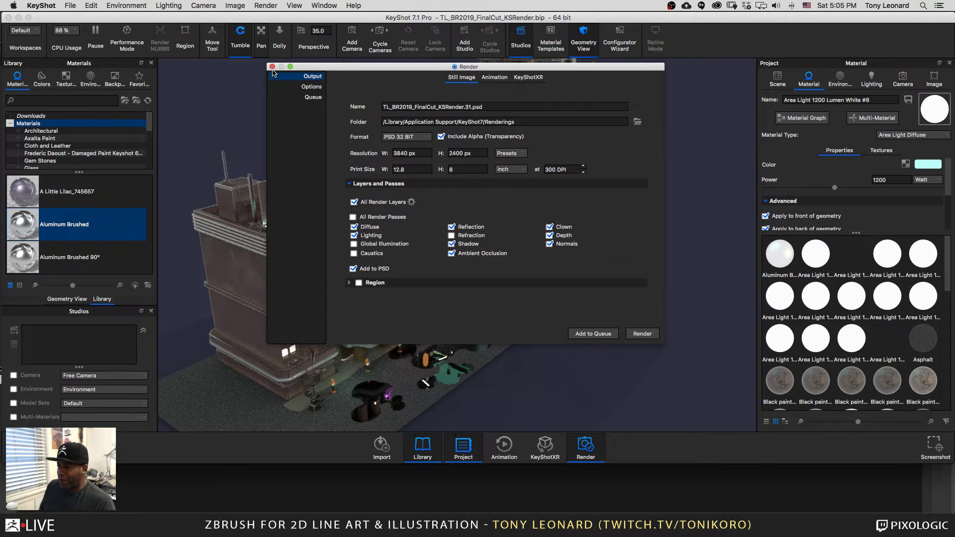
left_click(268, 68)
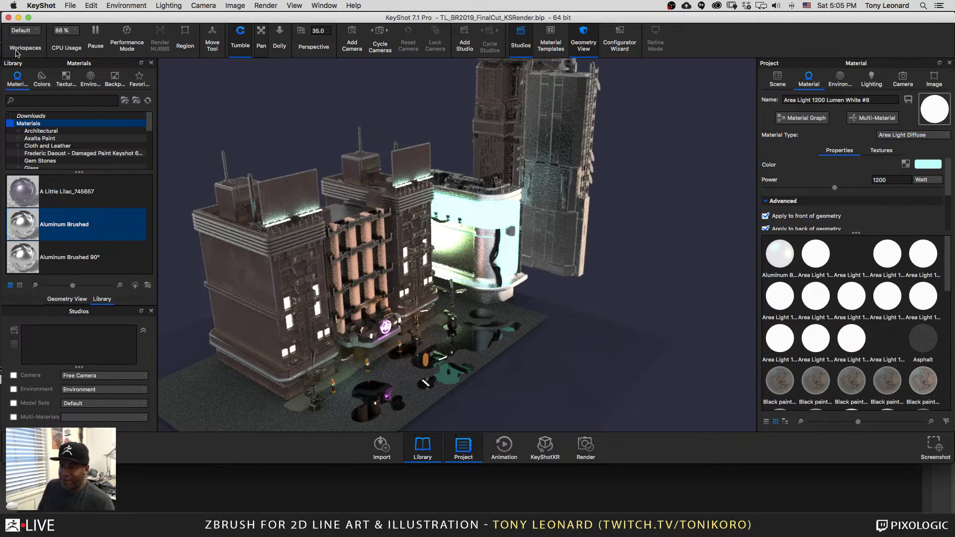
left_click_drag(118, 18, 116, 18)
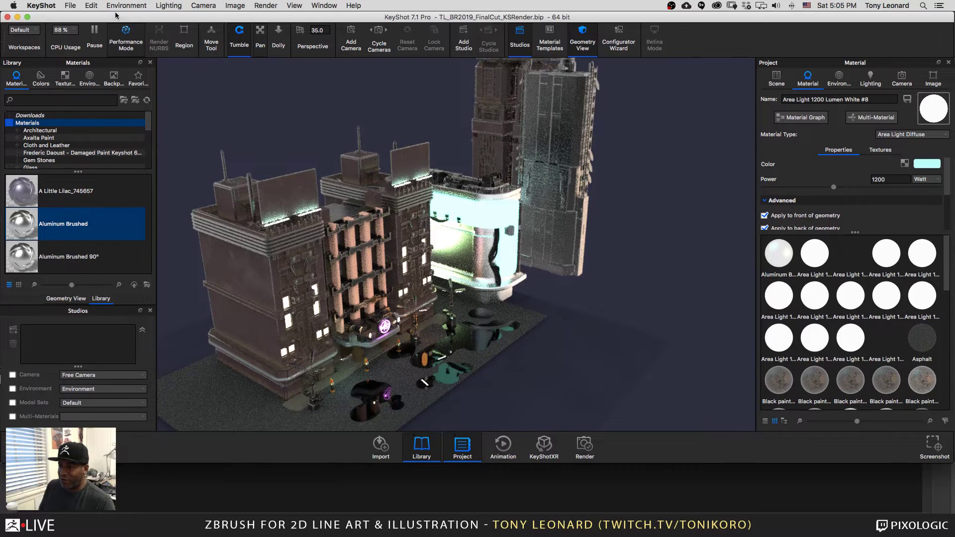
left_click(872, 79)
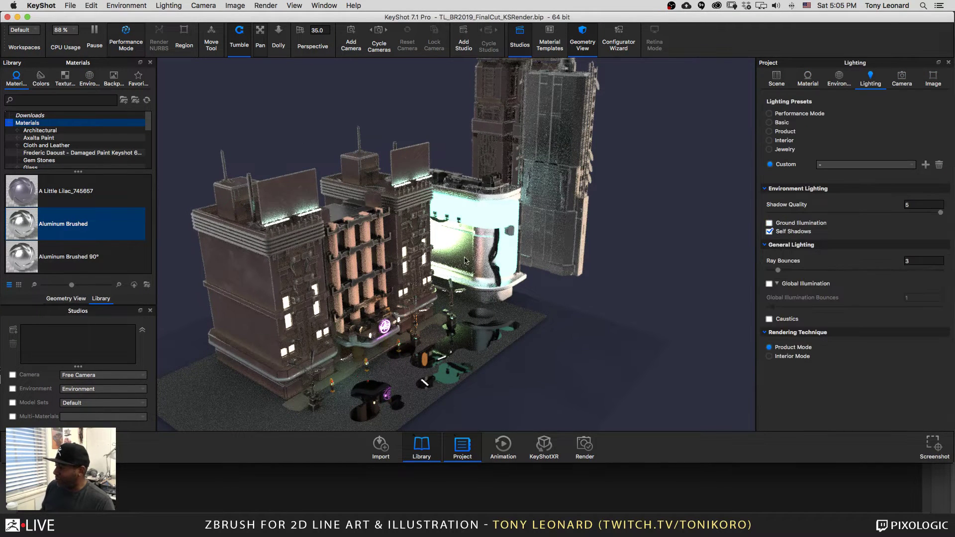
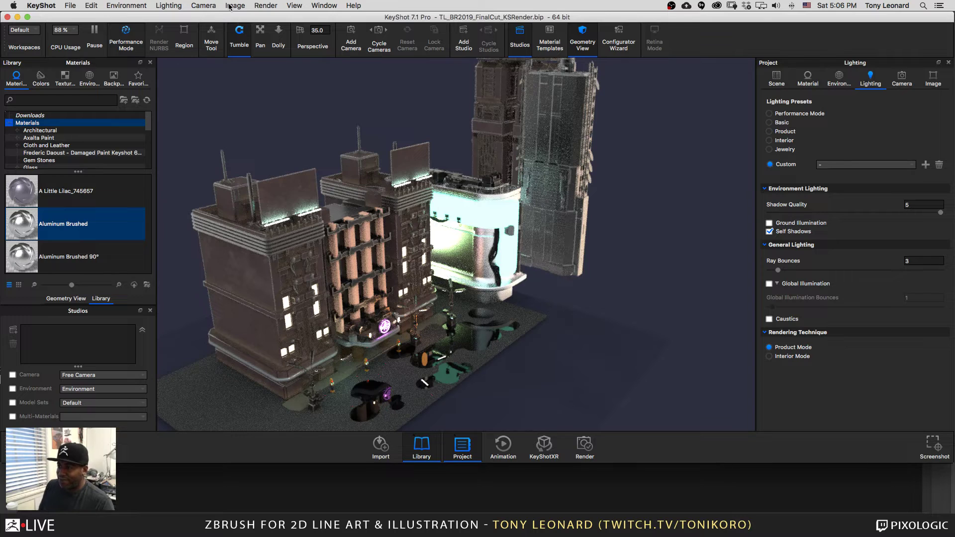
Step: Open the Render dialog showing the 3840 × 2400 PSD output and its chosen render passes
left_click(205, 3)
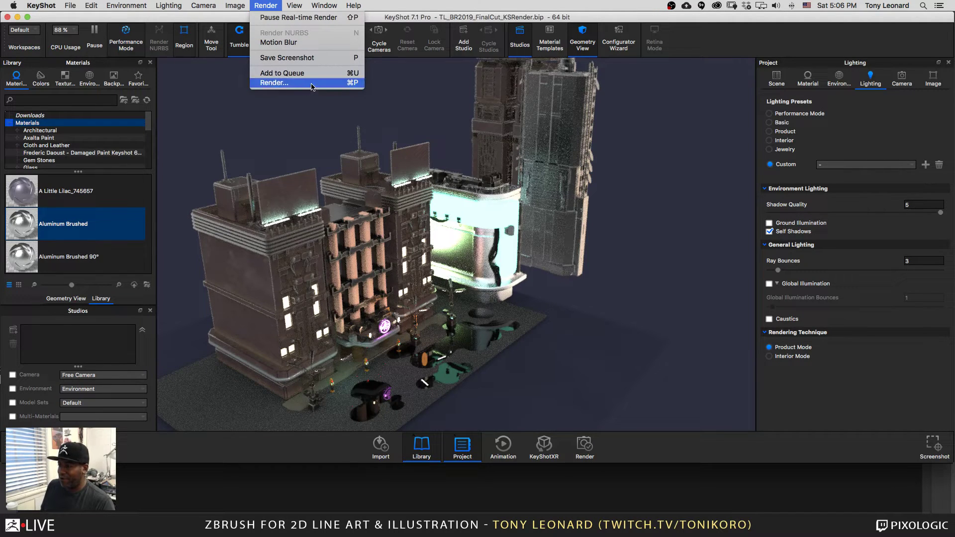
left_click(313, 87)
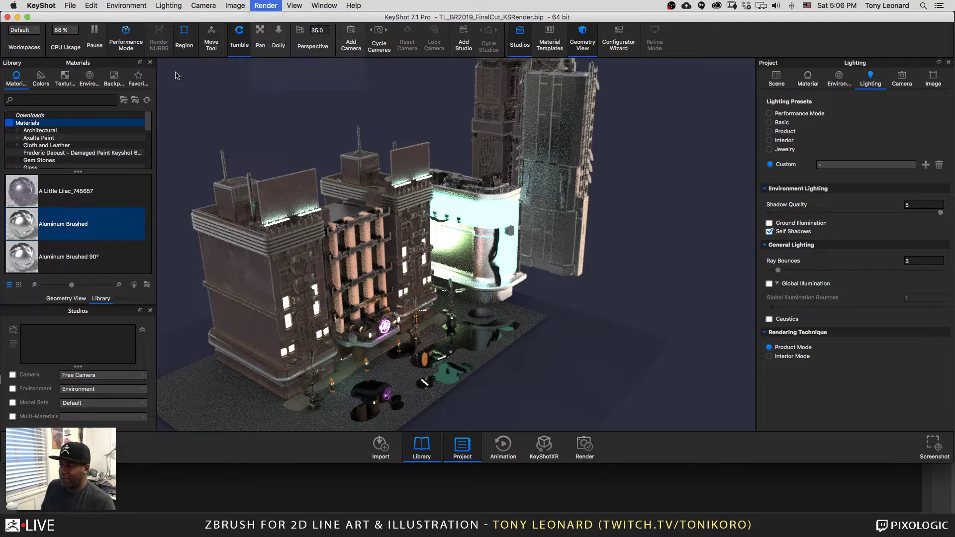
left_click_drag(380, 68, 379, 66)
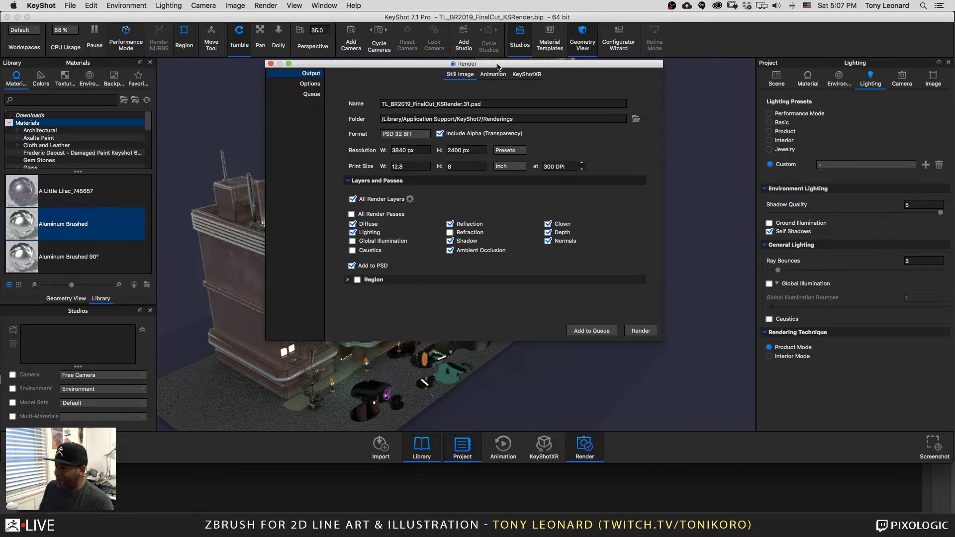
Step: Expand the Area Light 1200 Lumen White #8 material's Advanced settings beside the Render dialog
left_click_drag(498, 66, 442, 86)
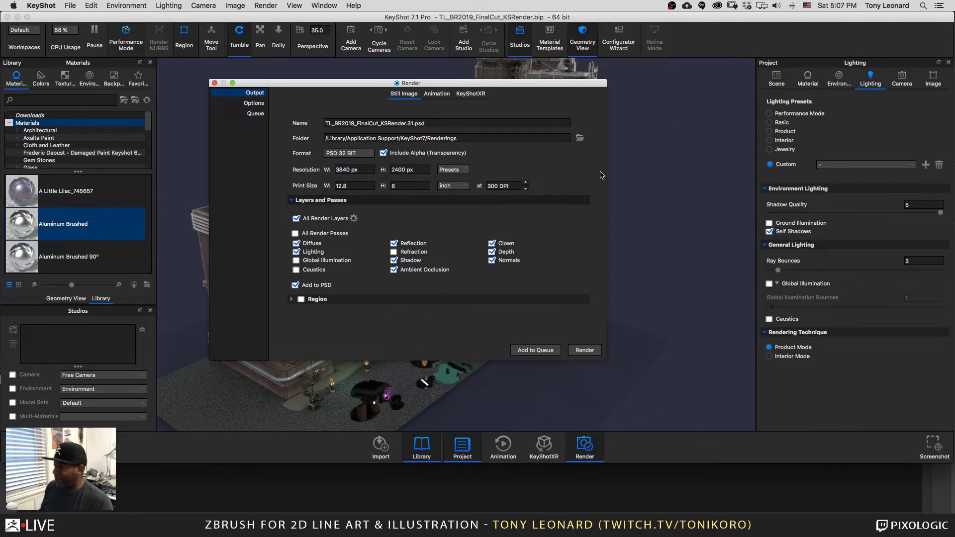
left_click(782, 91)
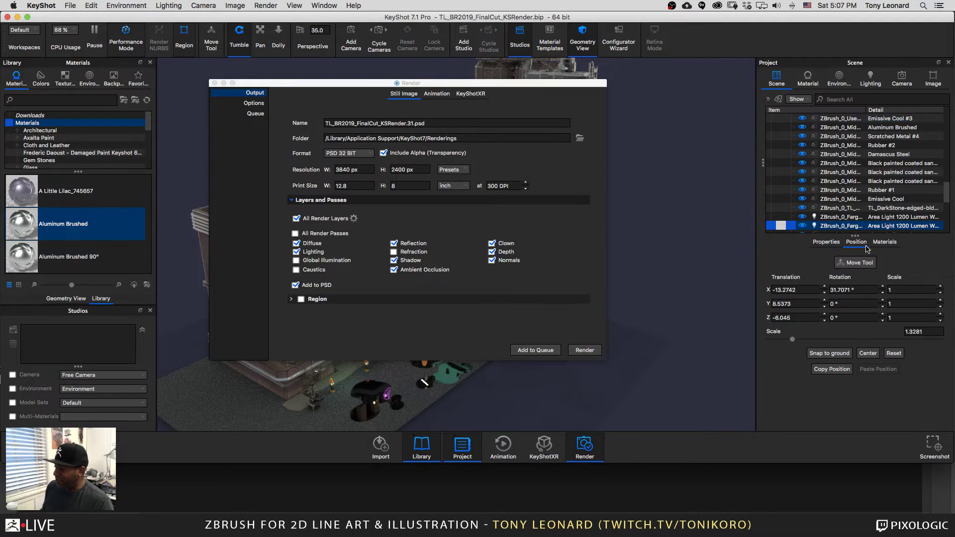
left_click(808, 78)
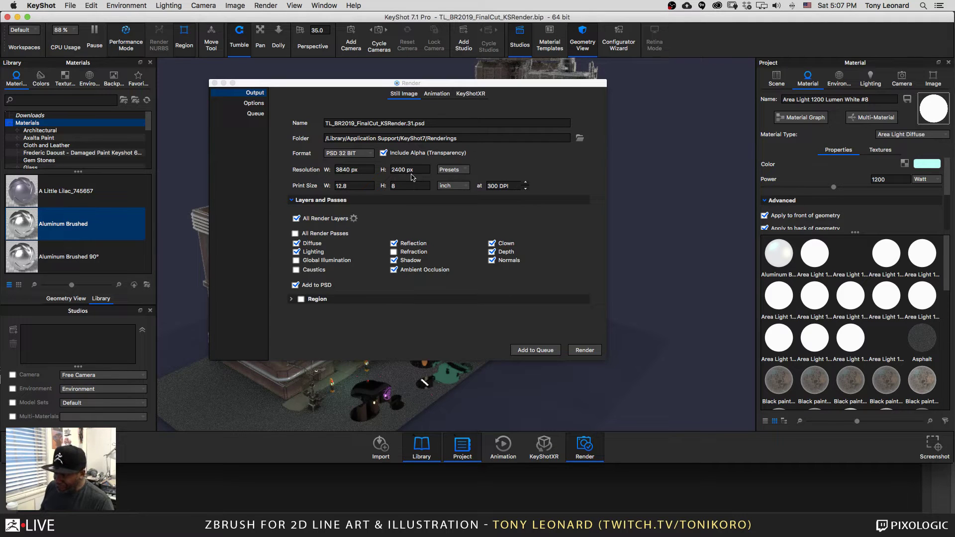
left_click_drag(447, 85, 523, 78)
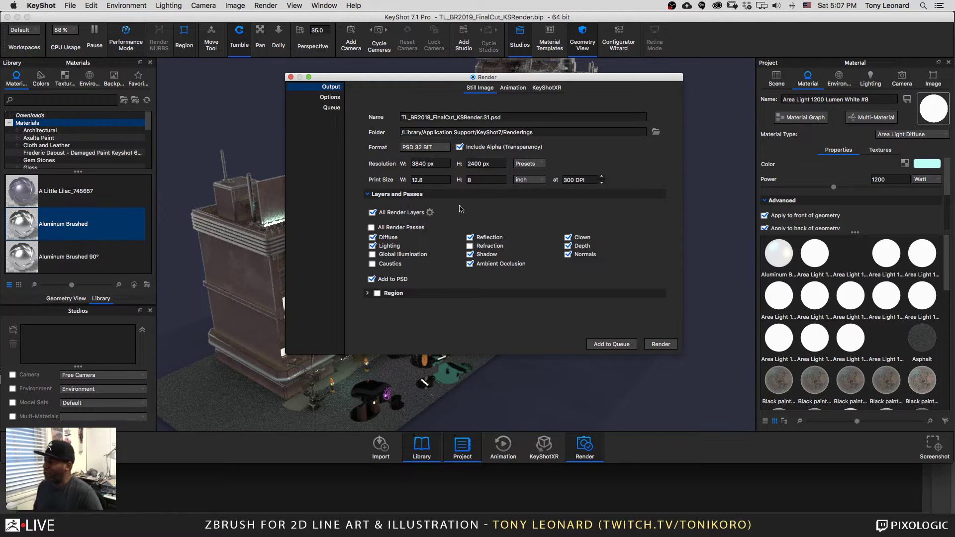
mouse_move(496, 80)
left_mouse_down()
mouse_move(522, 76)
mouse_move(500, 89)
left_mouse_up()
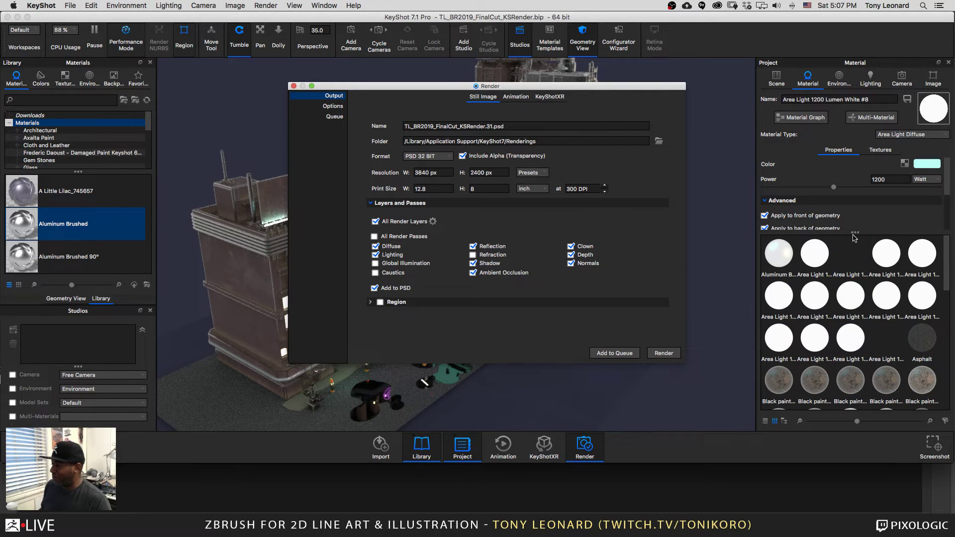
left_click_drag(856, 233, 855, 302)
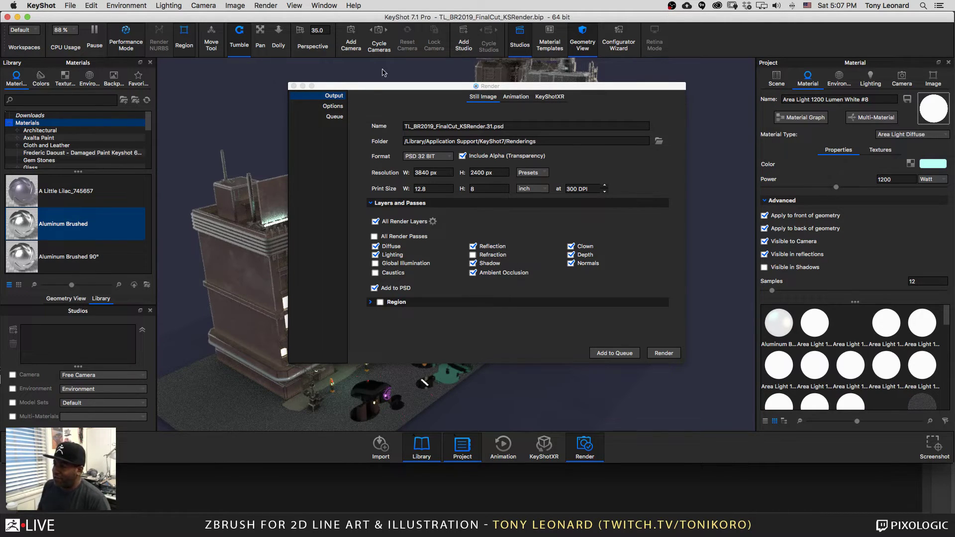
left_click_drag(381, 89, 388, 81)
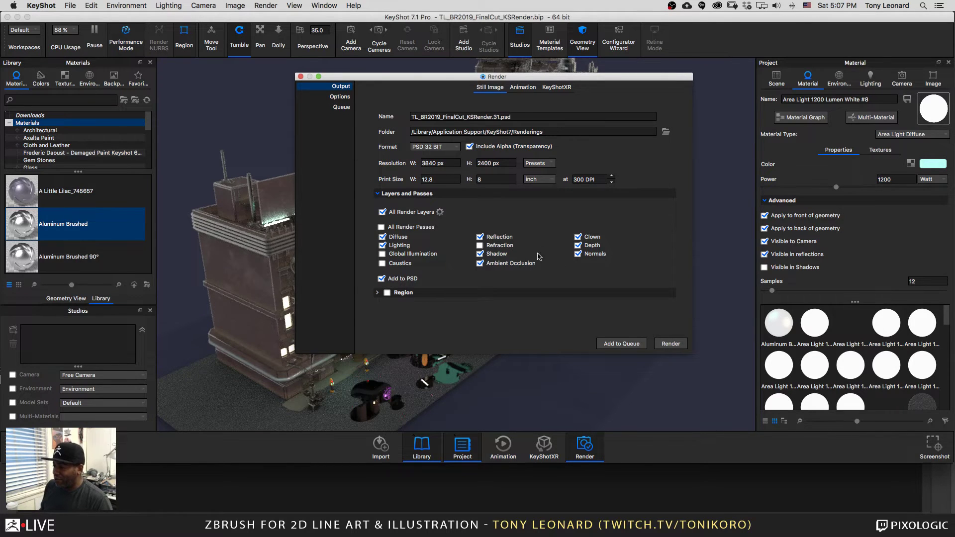
Step: Review the render Mode and Quality options (1 h 0 min 30 s maximum time), then close the dialog
left_click(339, 96)
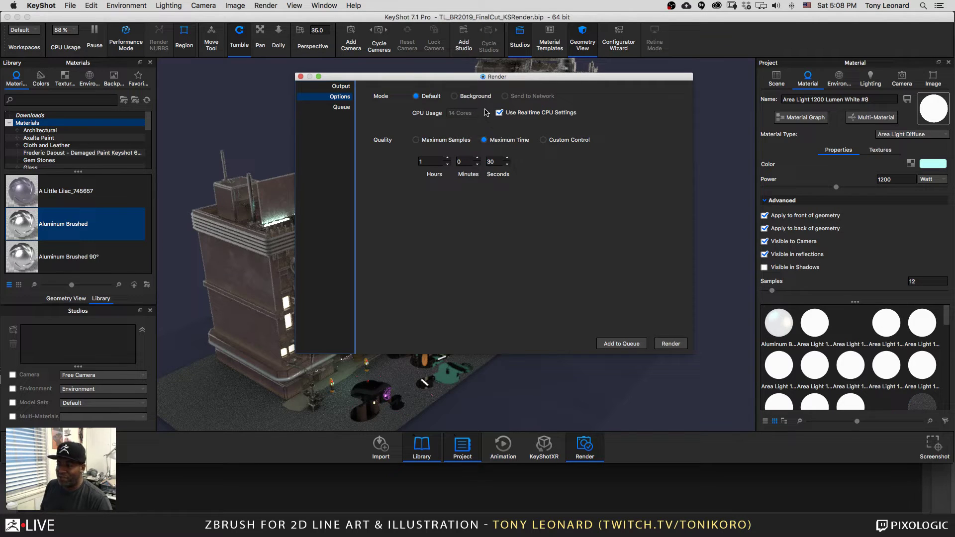
mouse_move(639, 79)
left_mouse_down()
mouse_move(667, 86)
mouse_move(633, 82)
left_mouse_up()
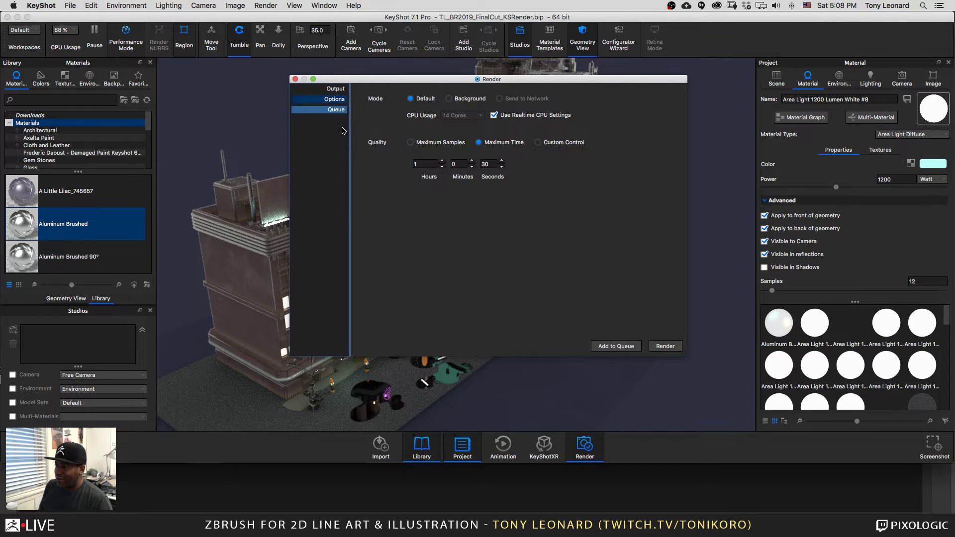
left_click(295, 80)
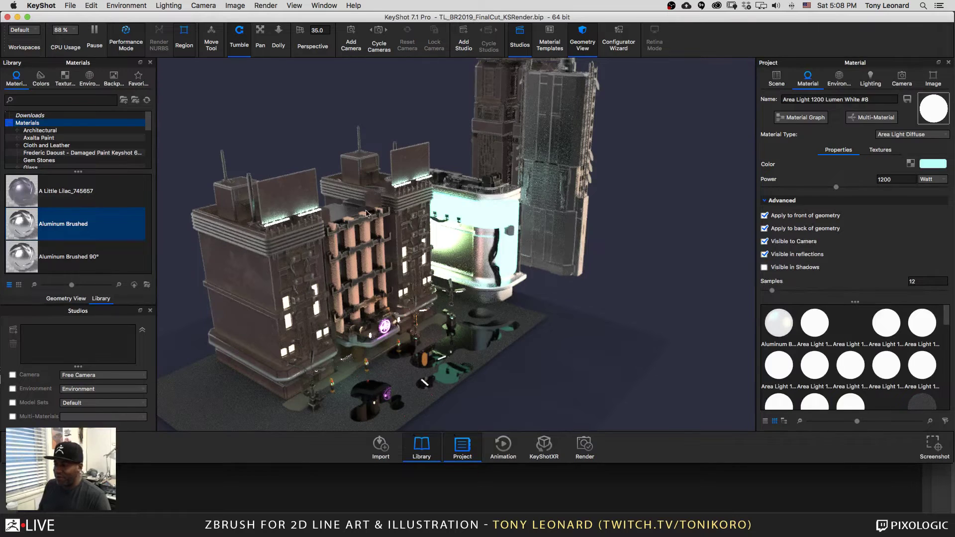
Step: Switch the viewport to the POV - 1 camera's street-level close-up of the buildings
left_click(902, 80)
left_click(799, 105)
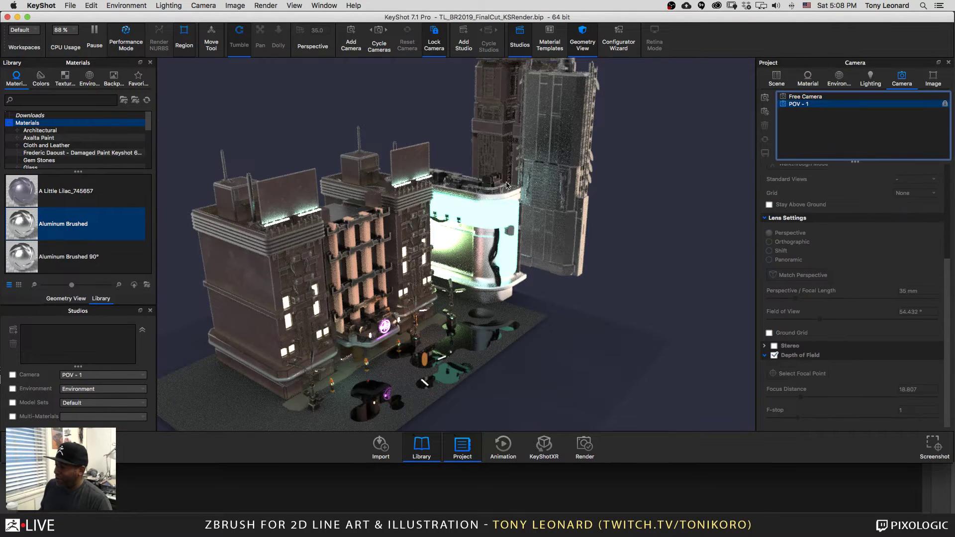
left_click(786, 104)
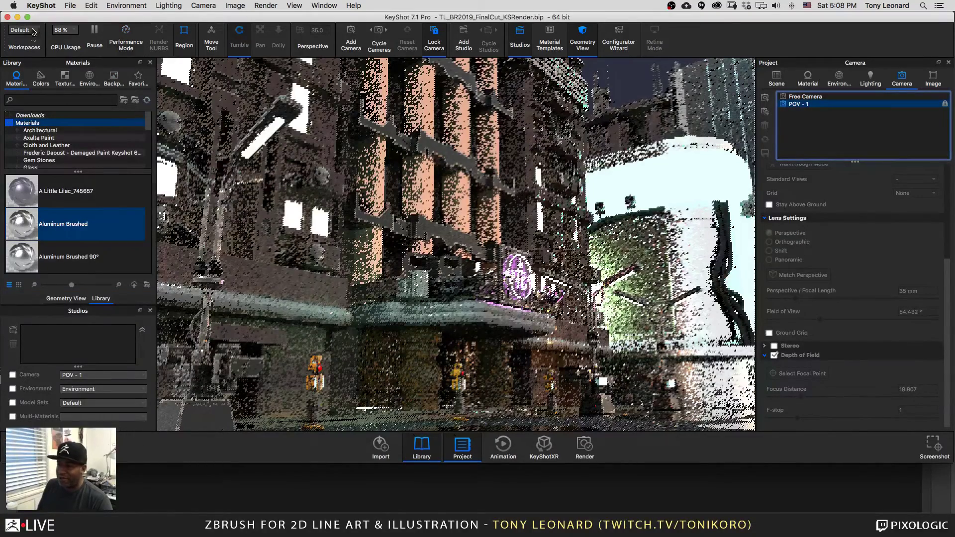
Step: Bring up TL_BR2019_FinalCut_KSRender_demo_A.psd in Photoshop and zoom in on the building facade
left_click(17, 17)
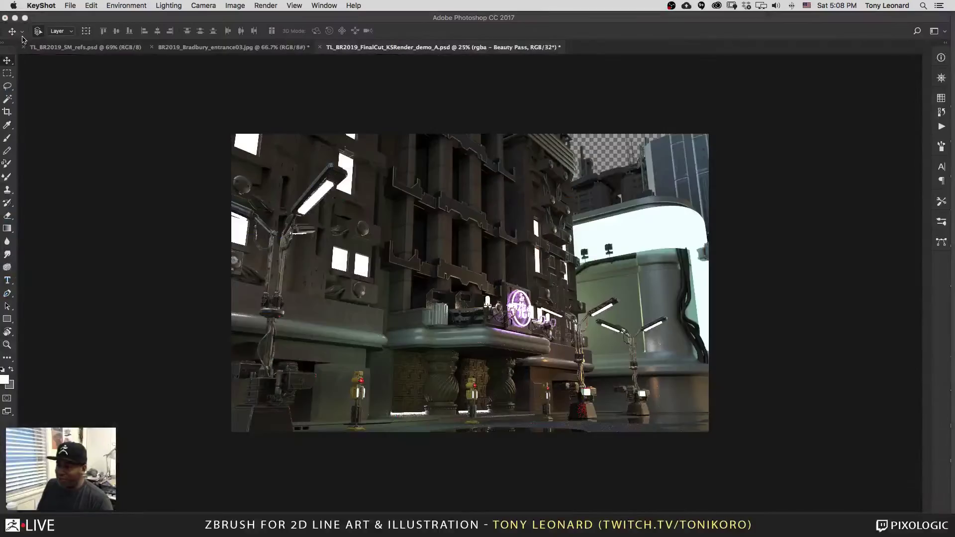
left_click(458, 19)
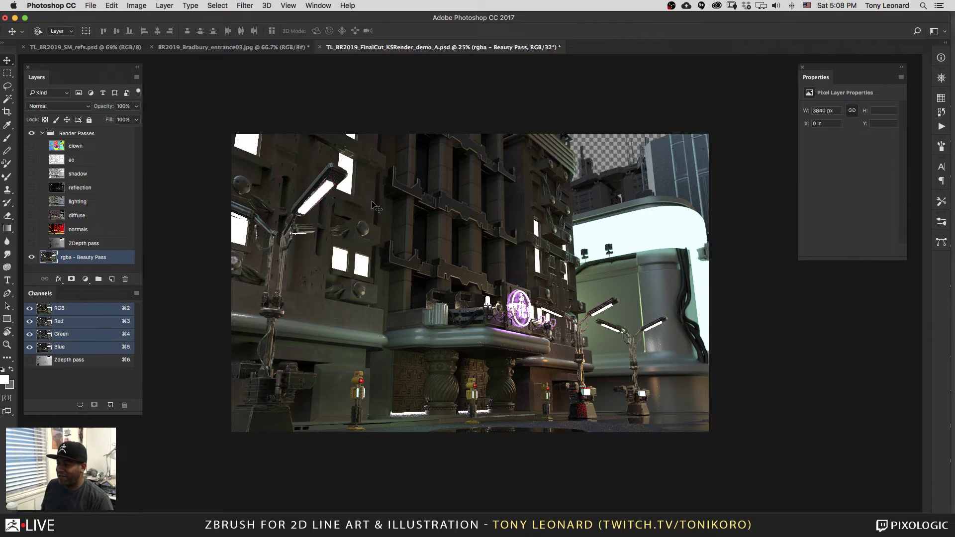
key("z")
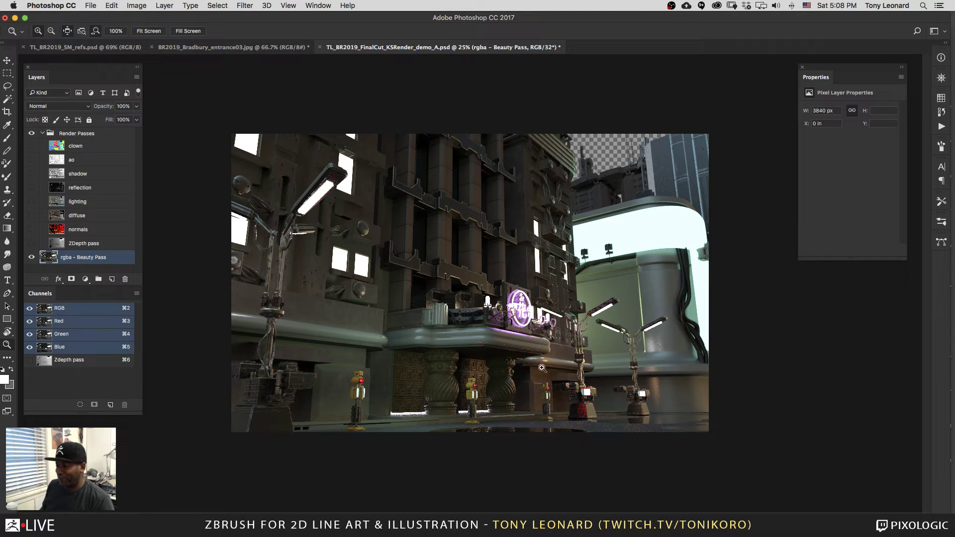
left_click(556, 393)
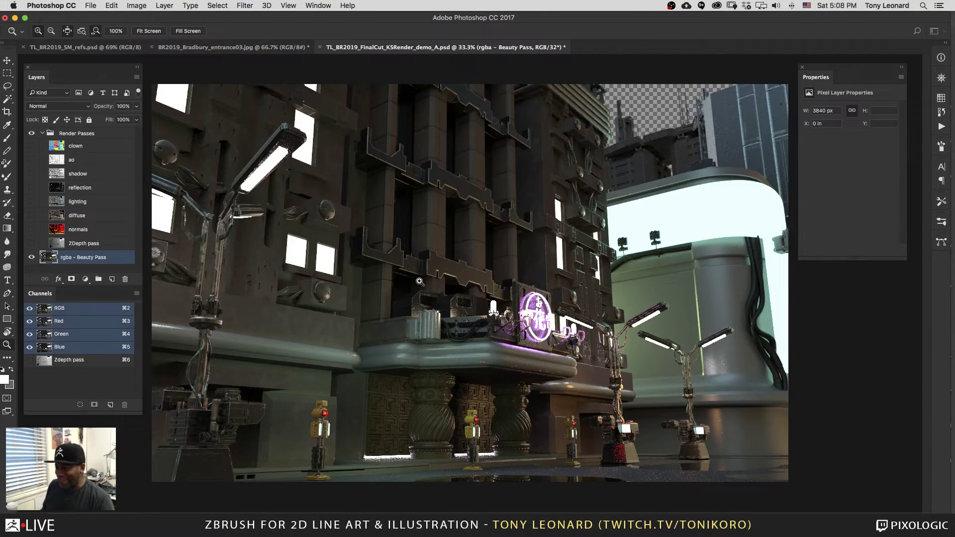
left_click(543, 328)
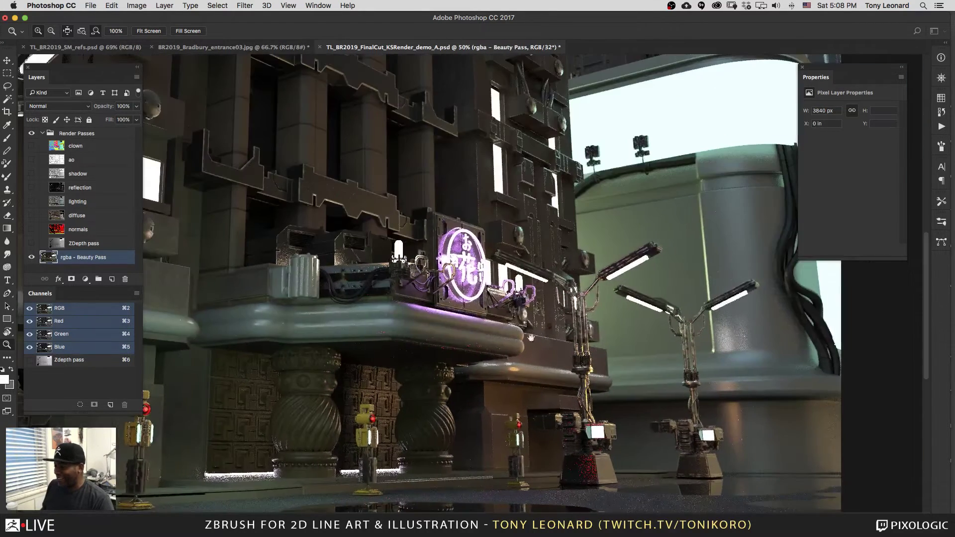
scroll(542, 298, "down", 5)
left_click_drag(544, 264, 539, 274)
scroll(539, 273, "up", 15)
scroll(538, 273, "left", 3)
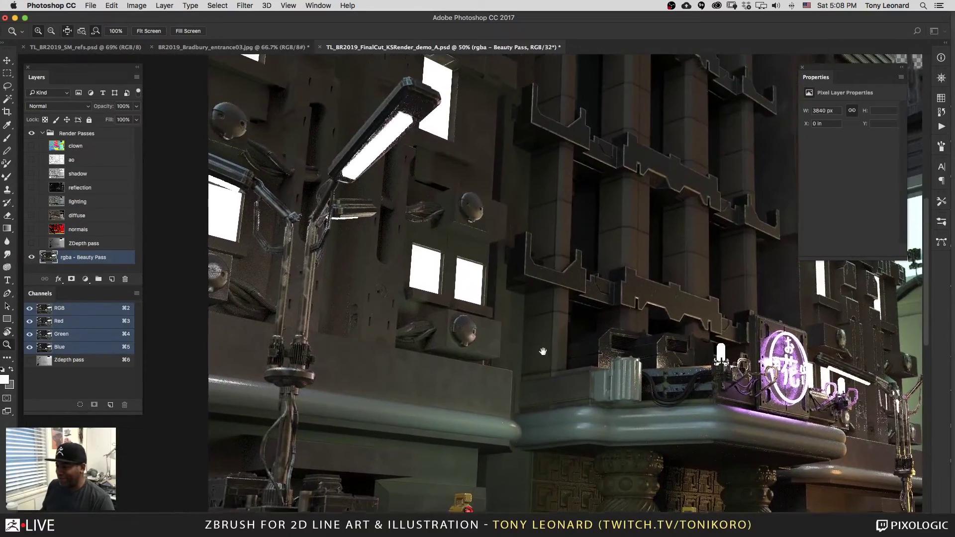
scroll(512, 344, "up", 3)
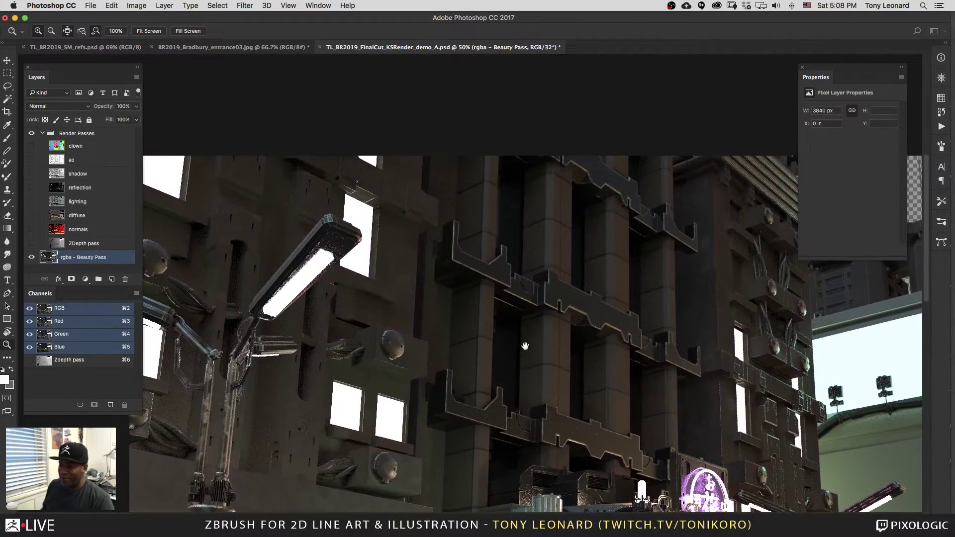
scroll(527, 345, "down", 3)
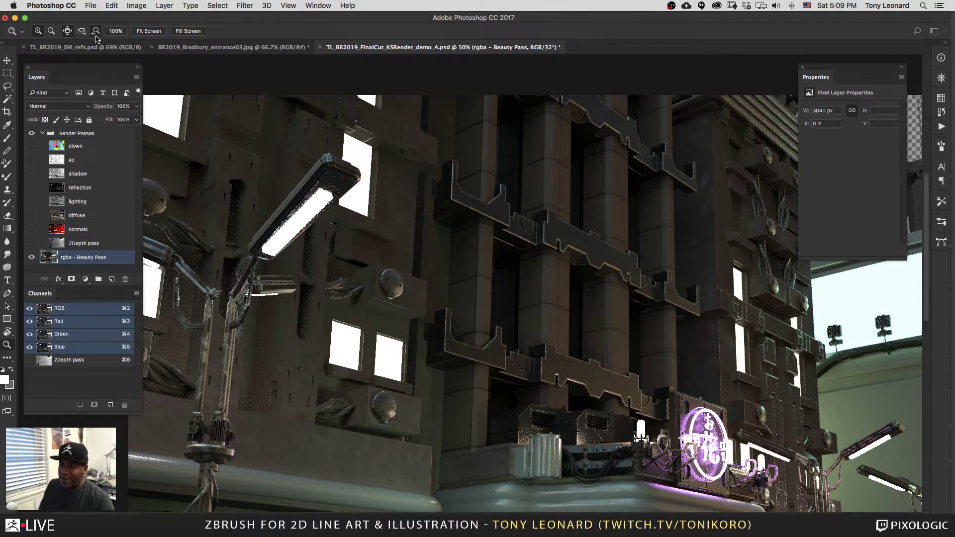
Step: Convert the render to 16 Bits/Channel, choosing Don't Merge to keep the pass layers
left_click(137, 6)
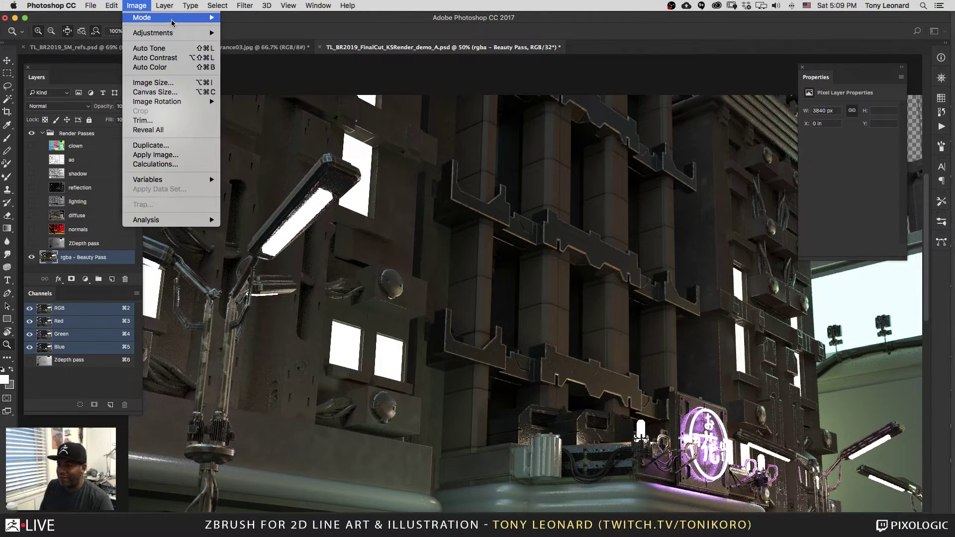
mouse_move(173, 20)
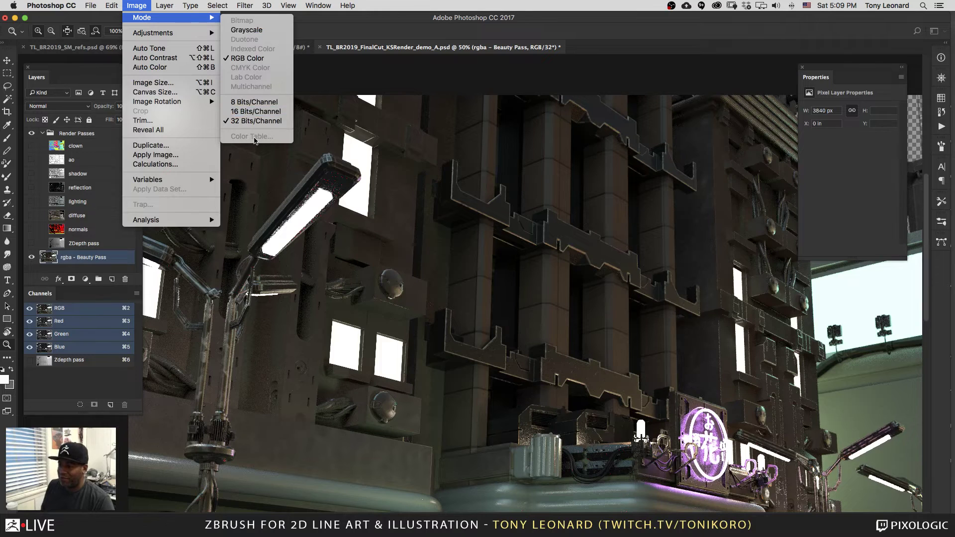
left_click(265, 113)
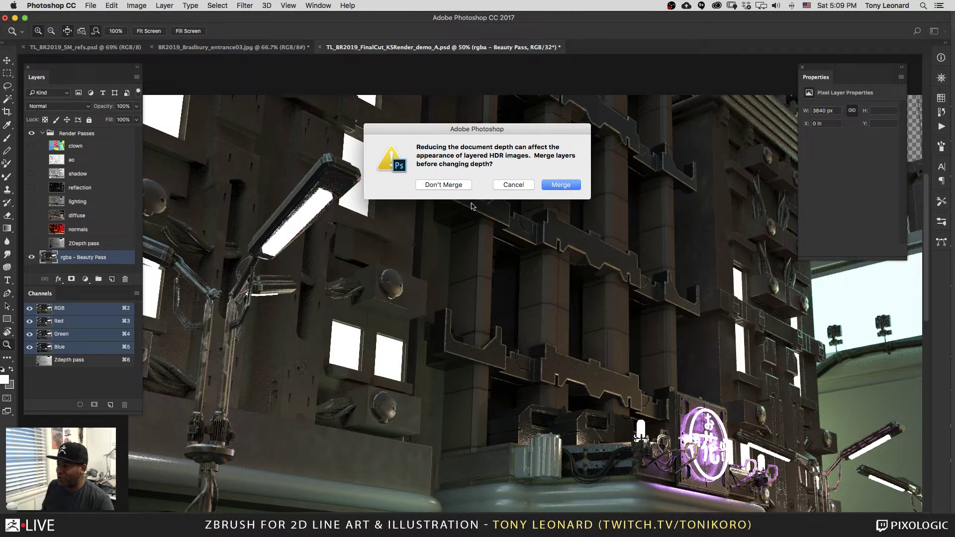
left_click(432, 187)
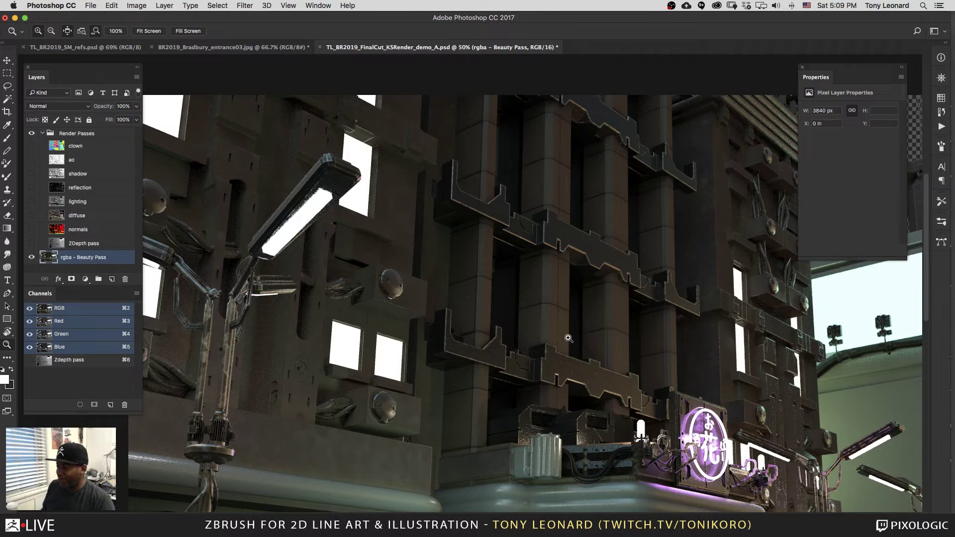
left_click(540, 407)
scroll(573, 364, "down", 5)
scroll(572, 363, "right", 5)
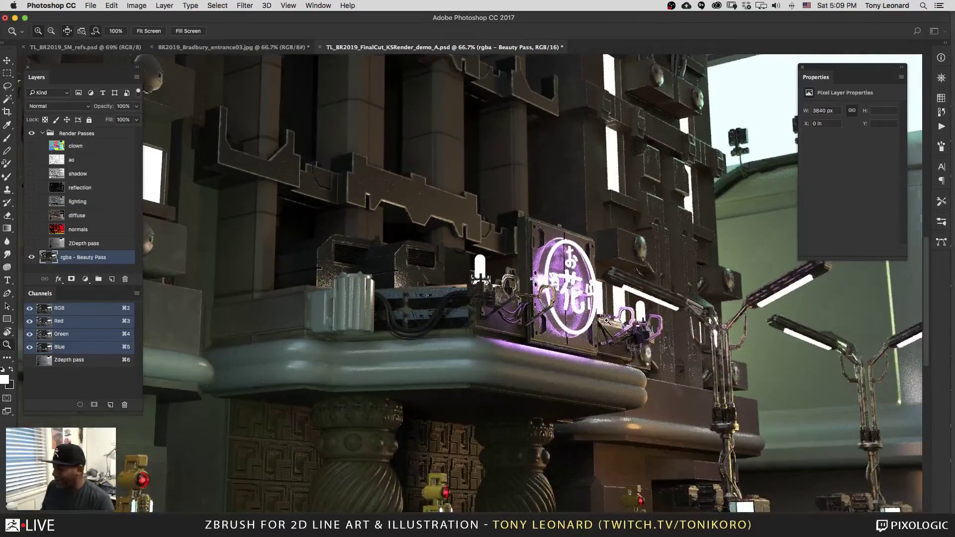
scroll(606, 320, "down", 4)
left_click(607, 320)
left_click_drag(506, 385, 506, 186)
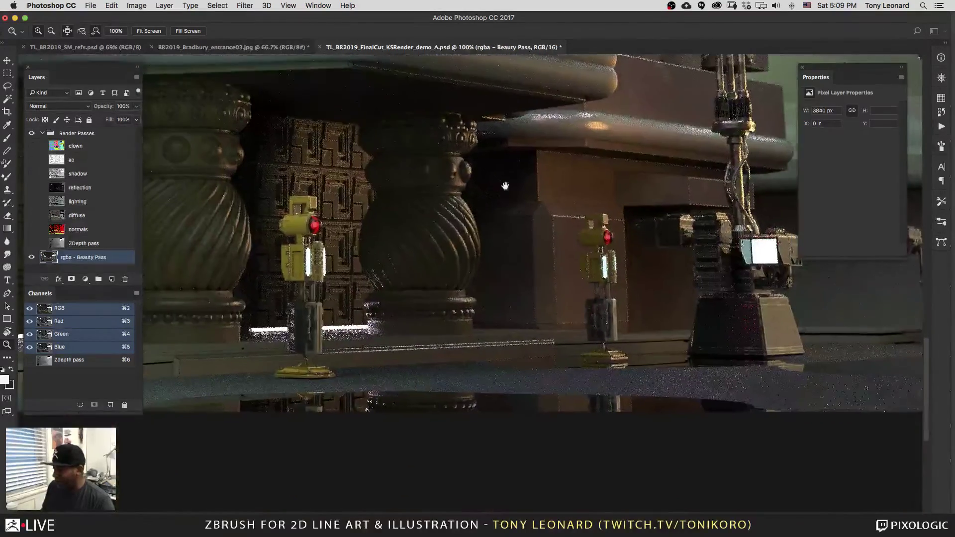
scroll(564, 211, "up", 5)
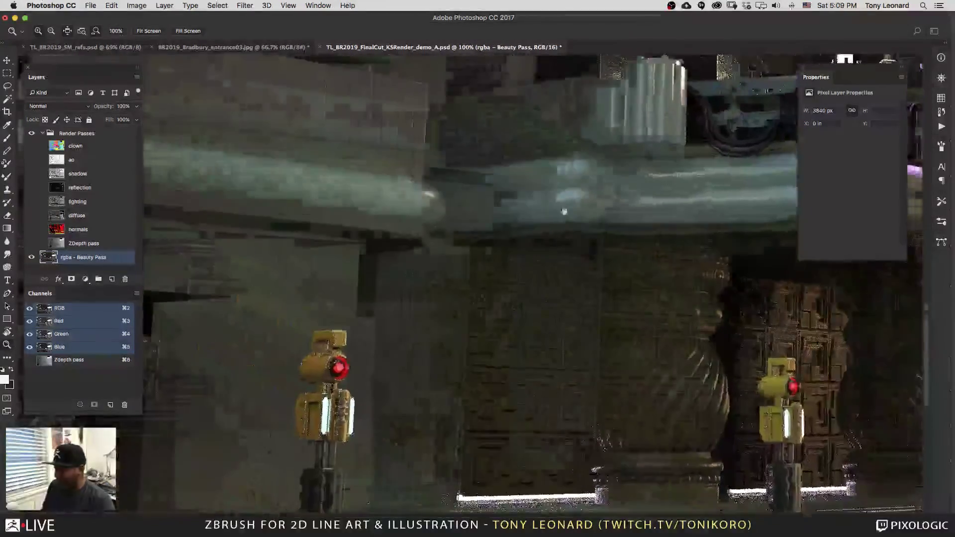
scroll(565, 211, "up", 5)
scroll(623, 262, "left", 4)
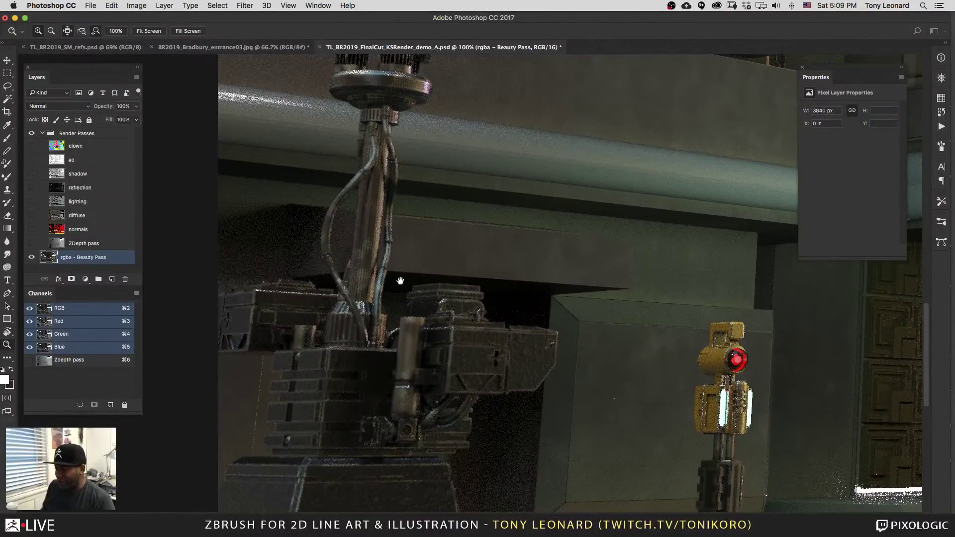
left_click_drag(400, 281, 460, 177)
scroll(458, 181, "down", 2)
scroll(458, 181, "up", 3)
scroll(421, 367, "up", 5)
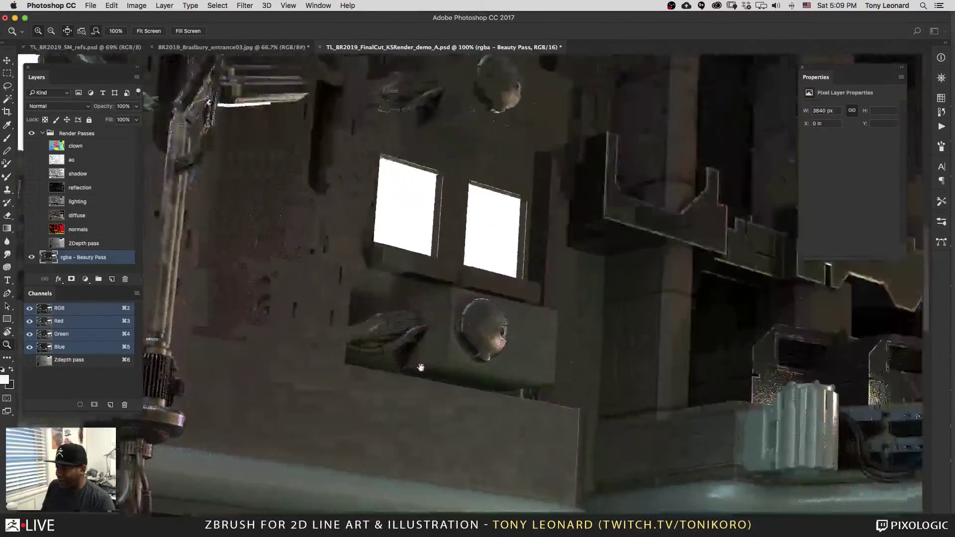
scroll(421, 367, "up", 3)
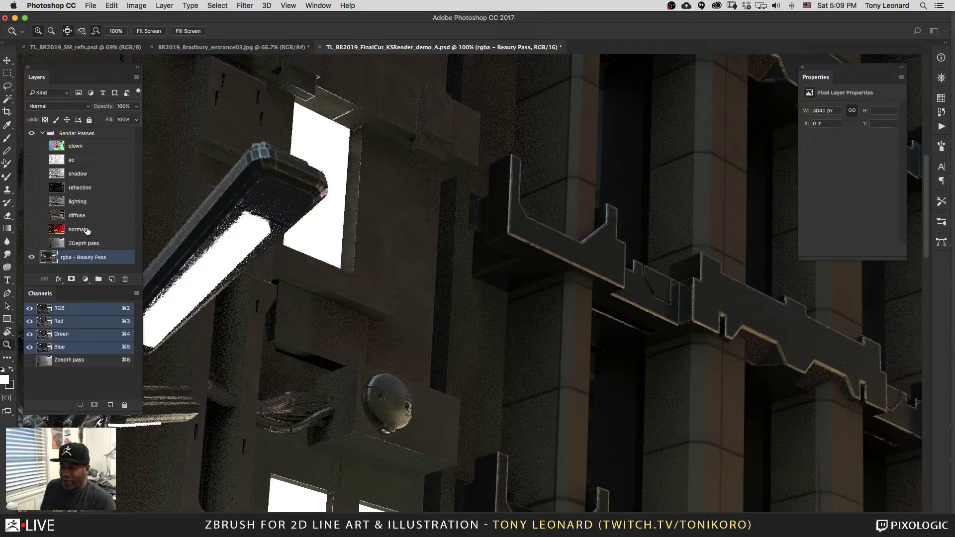
Step: Move normals below ZDepth pass, show the diffuse through clown layers, and select clown
left_click_drag(84, 230, 93, 253)
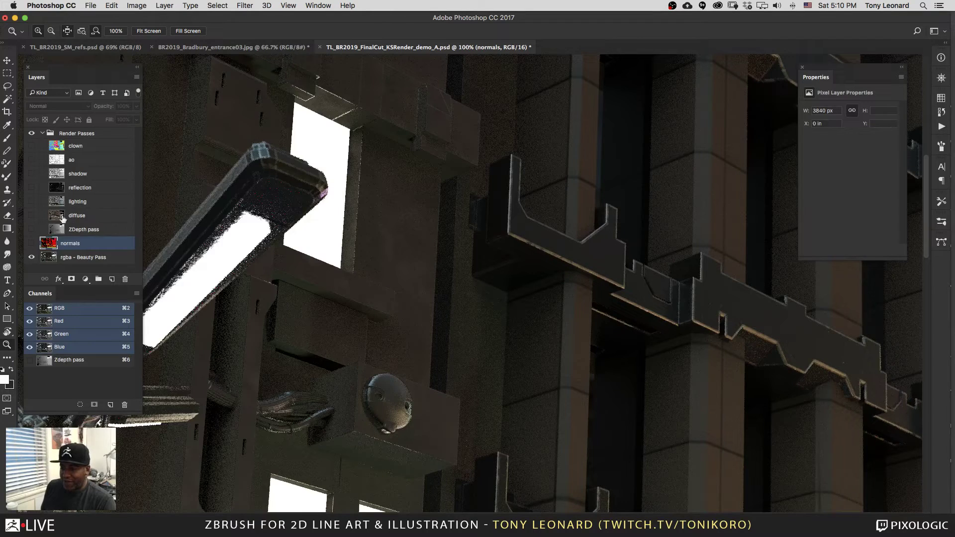
left_click_drag(31, 219, 32, 146)
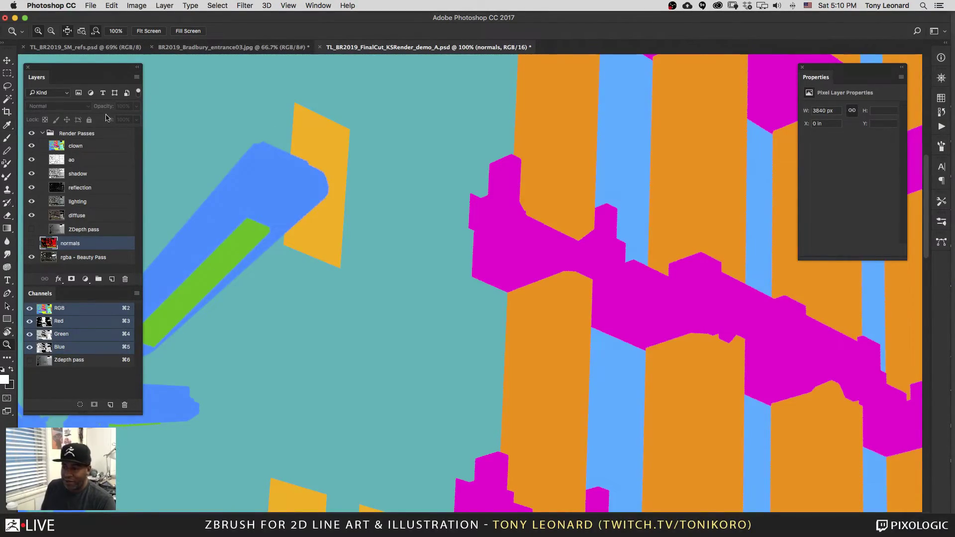
left_click_drag(75, 147, 75, 150)
left_click_drag(513, 128, 358, 322)
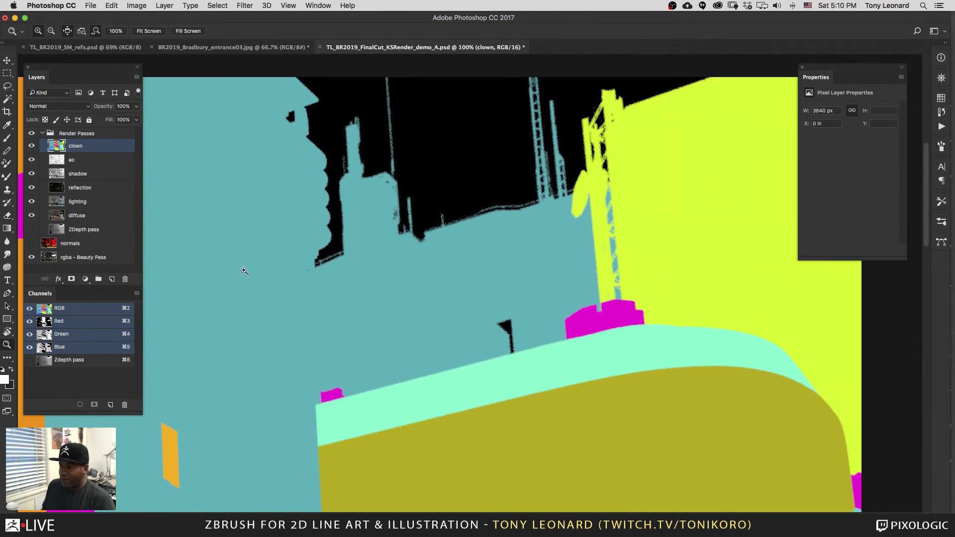
Step: Select the clown pass's black sky with Color Range, sampling the sky colour
left_click(218, 6)
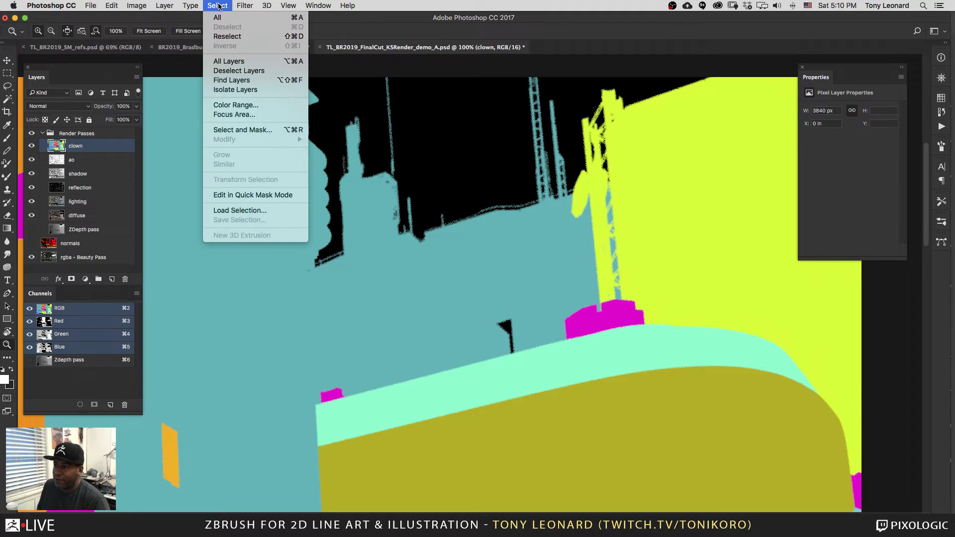
left_click(274, 108)
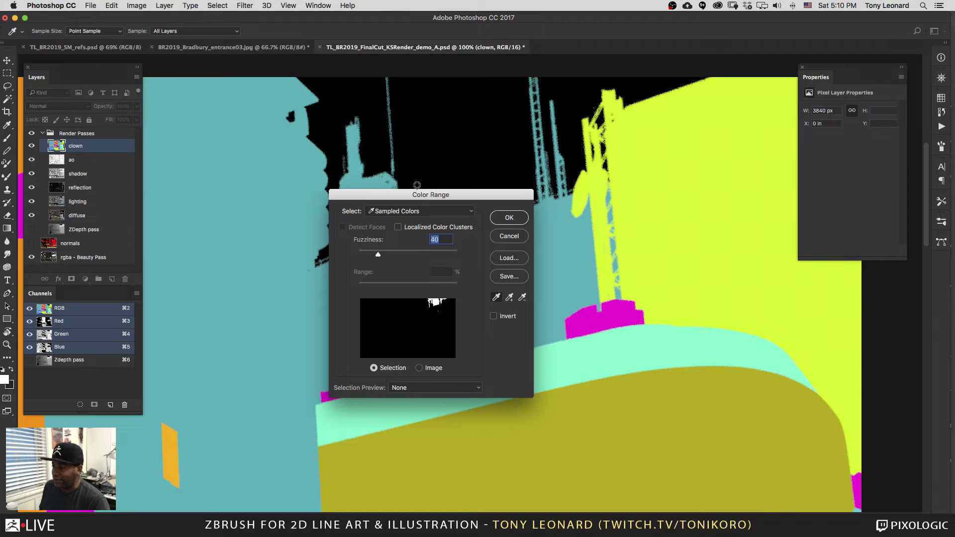
left_click(473, 155)
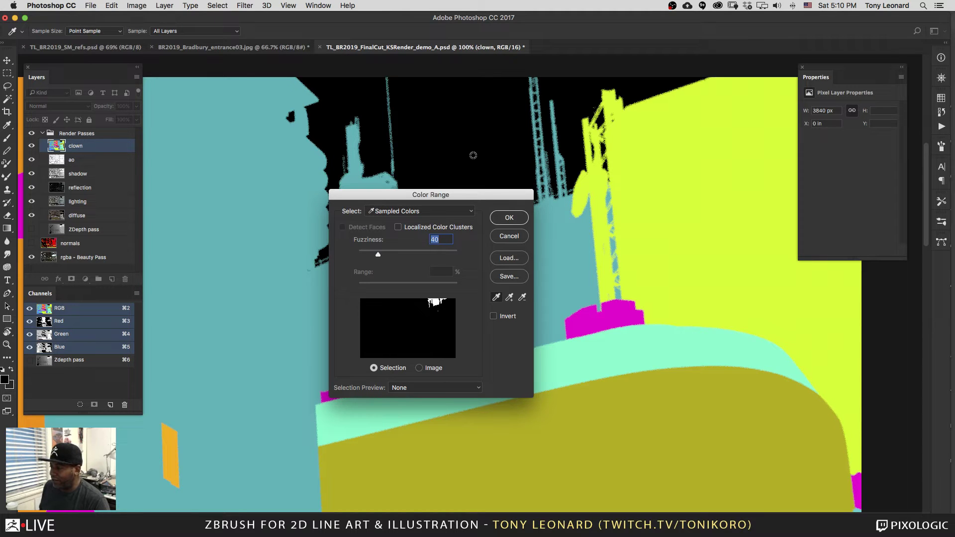
left_click(510, 298)
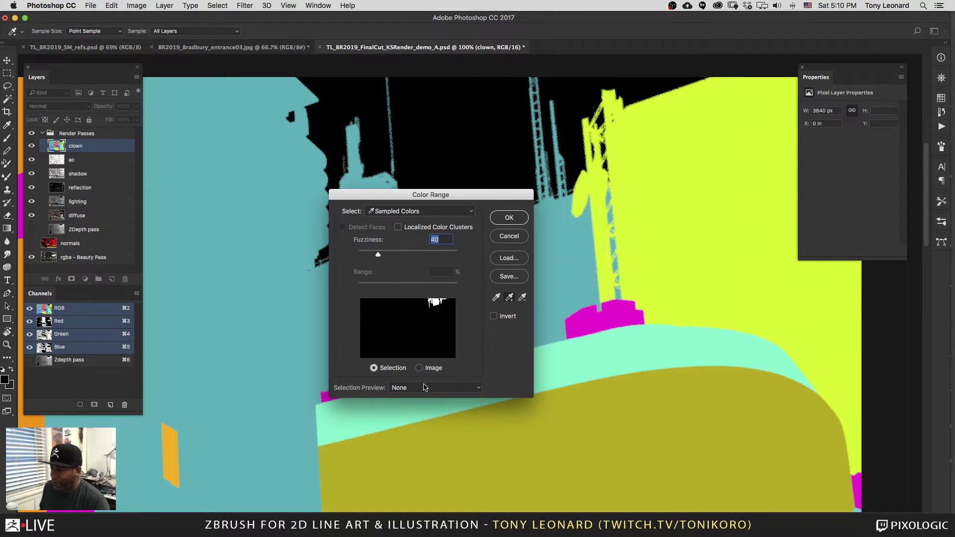
left_click(517, 220)
key("z")
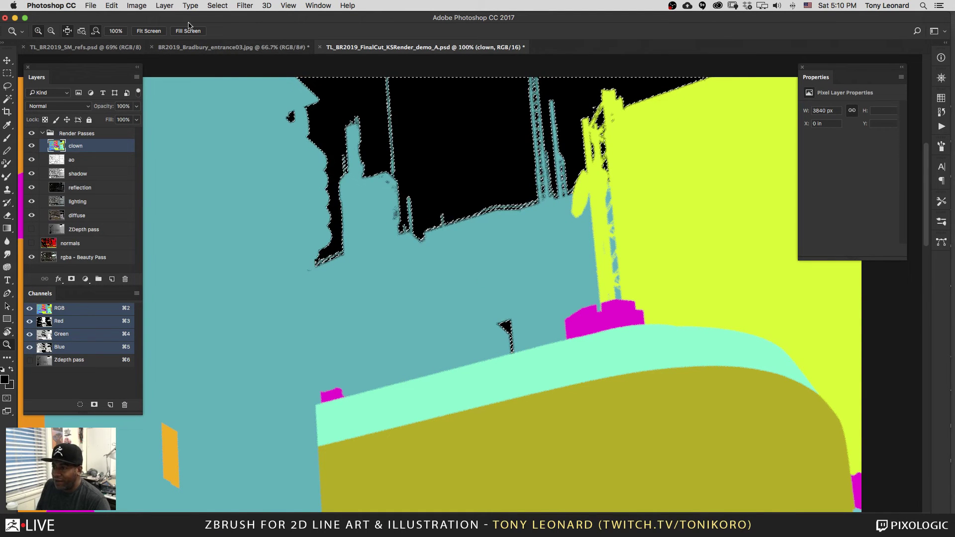
Step: Enlarge the sky selection slightly with Select > Modify > Expand
left_click(220, 6)
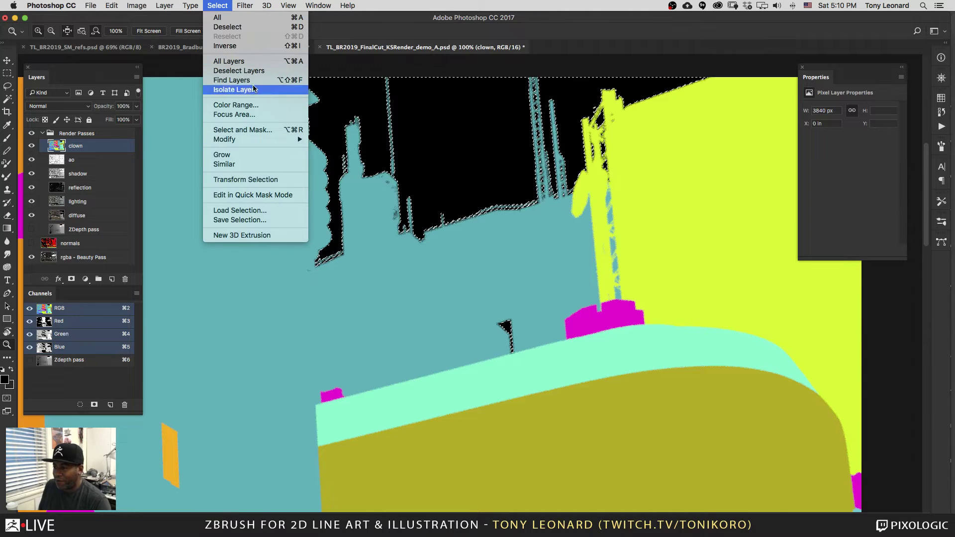
mouse_move(261, 142)
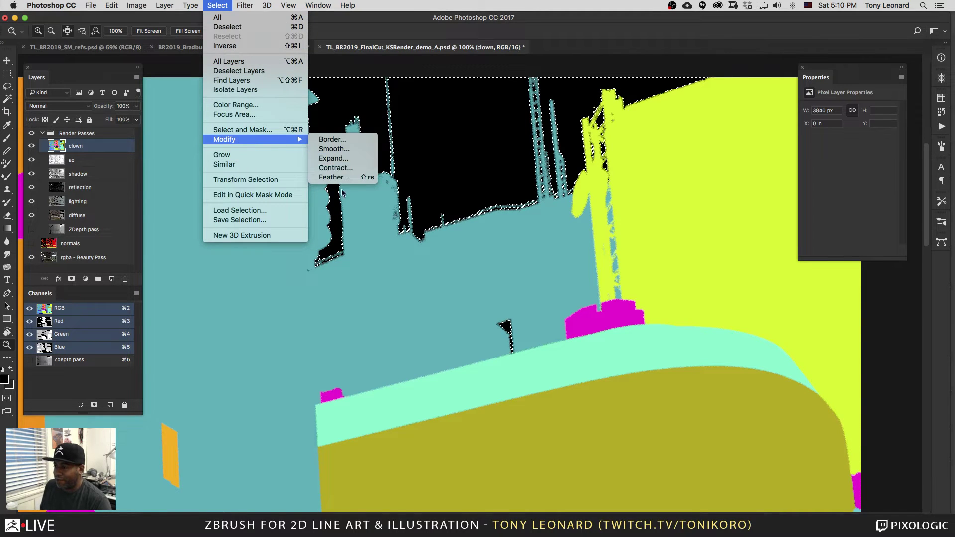
left_click(333, 158)
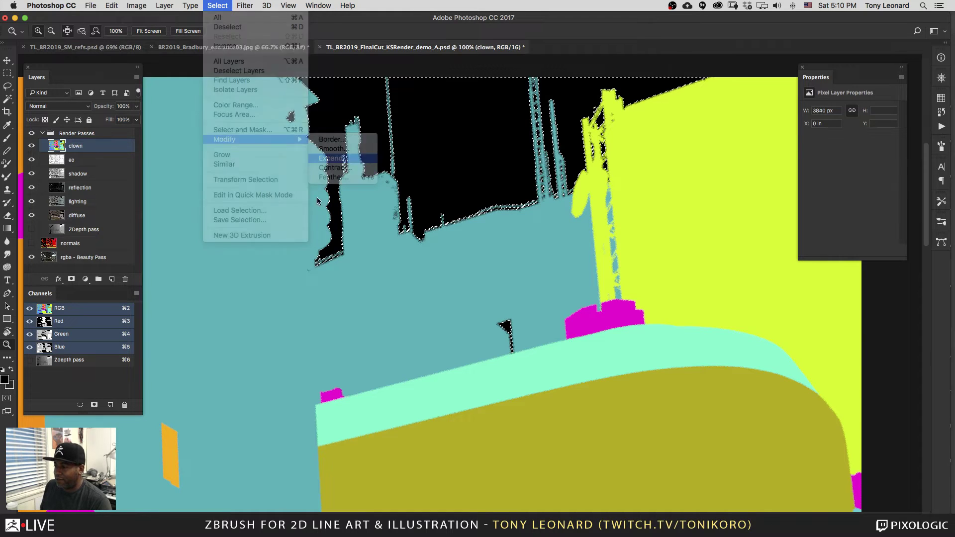
left_click(529, 254)
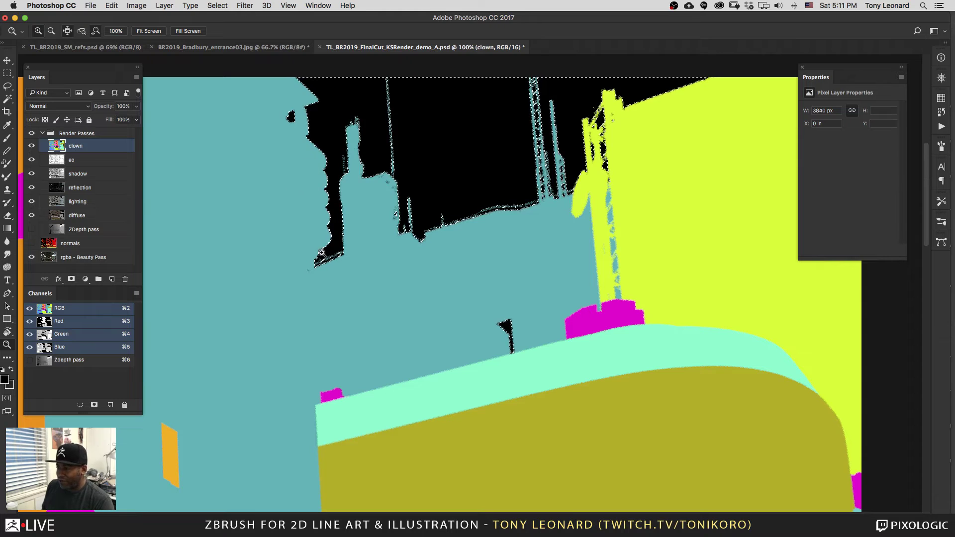
Step: View the sky selection as a Quick Mask and duplicate it into a Quick Mask copy channel
key("q")
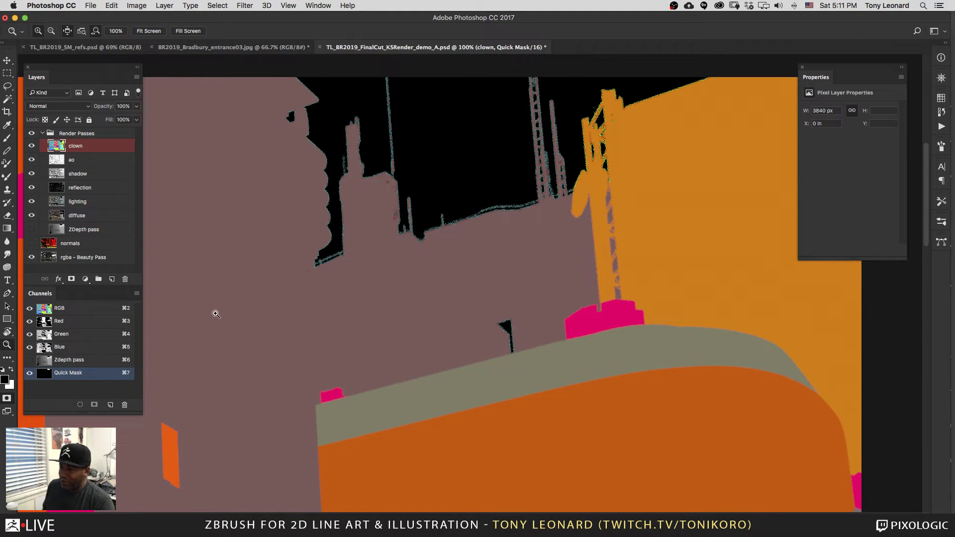
left_click_drag(284, 393, 643, 115)
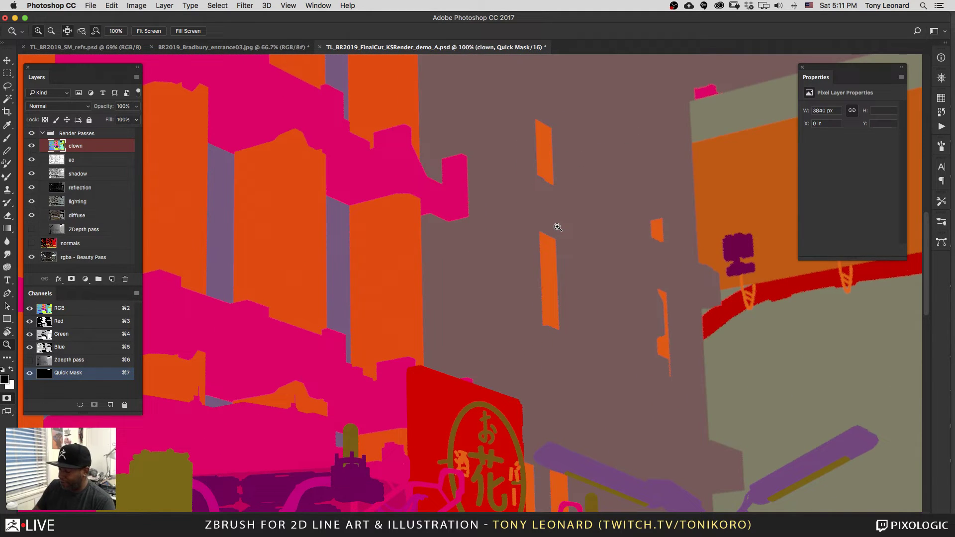
key("super+minus")
key("super+minus")
key("super+minus")
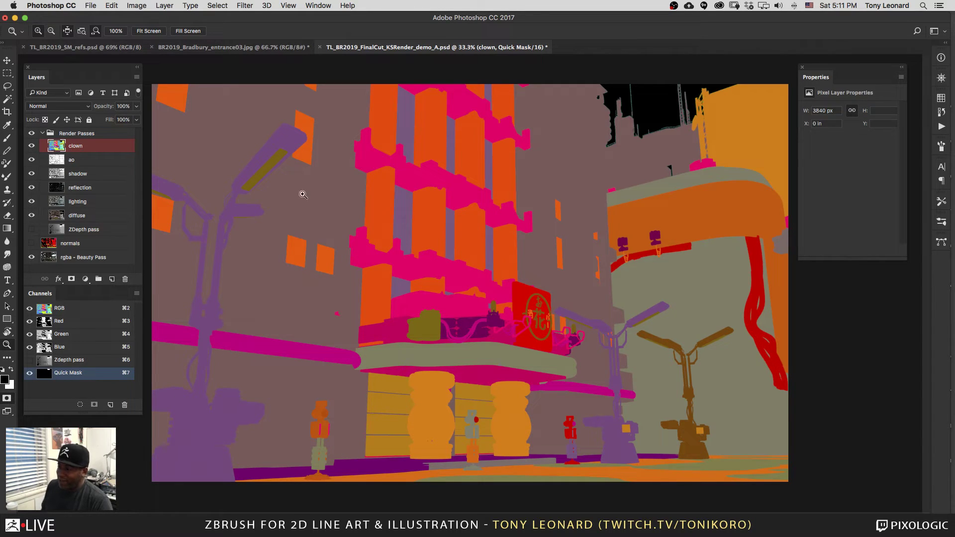
key("q")
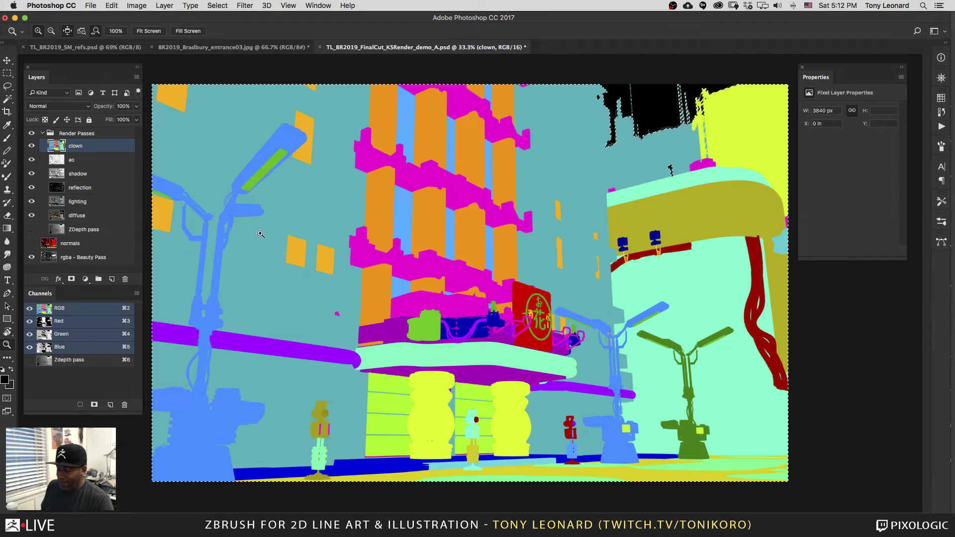
key("q")
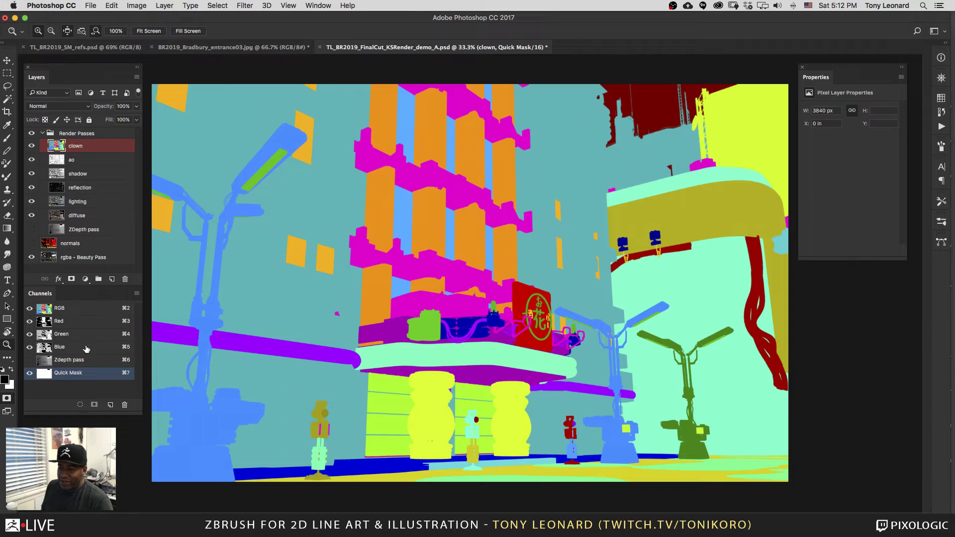
left_click_drag(71, 374, 110, 406)
Step: Exit Quick Mask and rename the Quick Mask copy channel to 'all masked'
key("q")
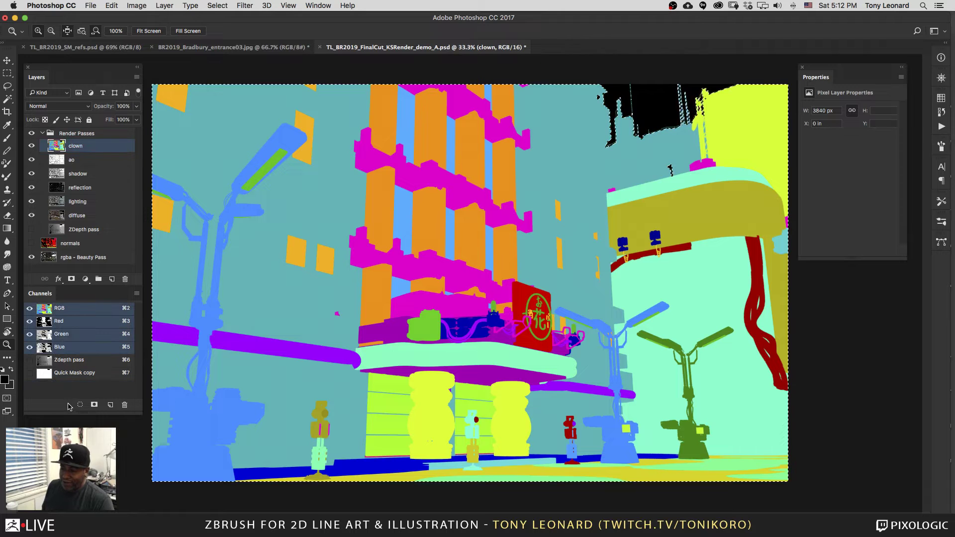
double_click(75, 373)
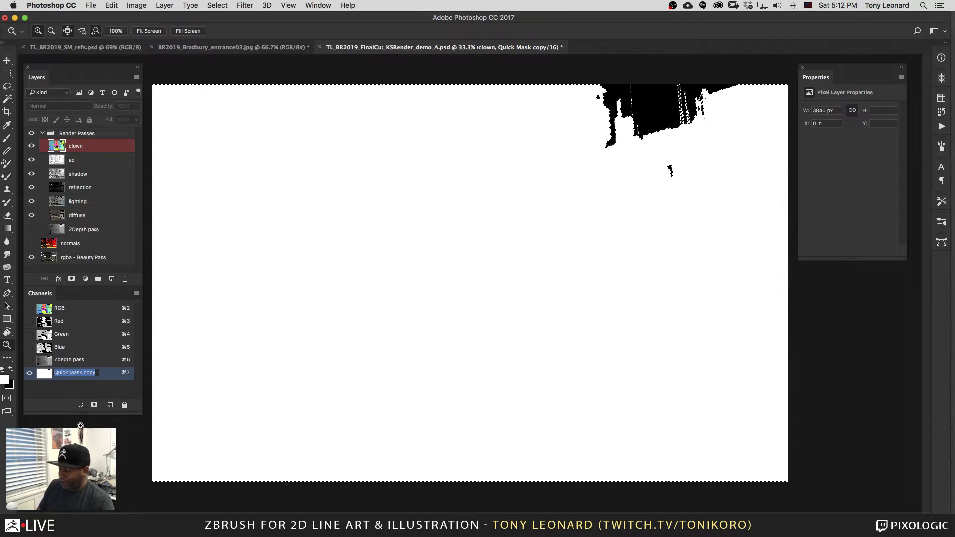
key("BackSpace")
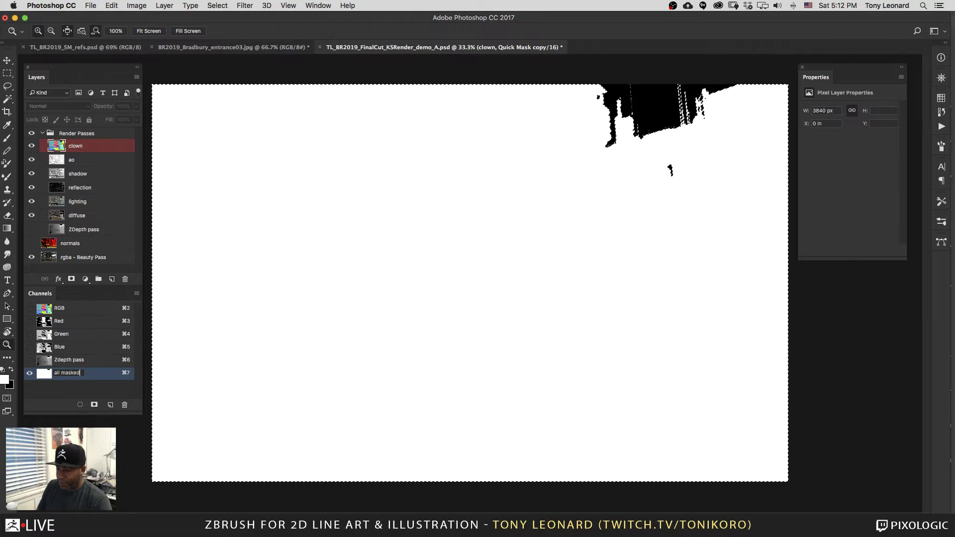
type("all masked")
key("Return")
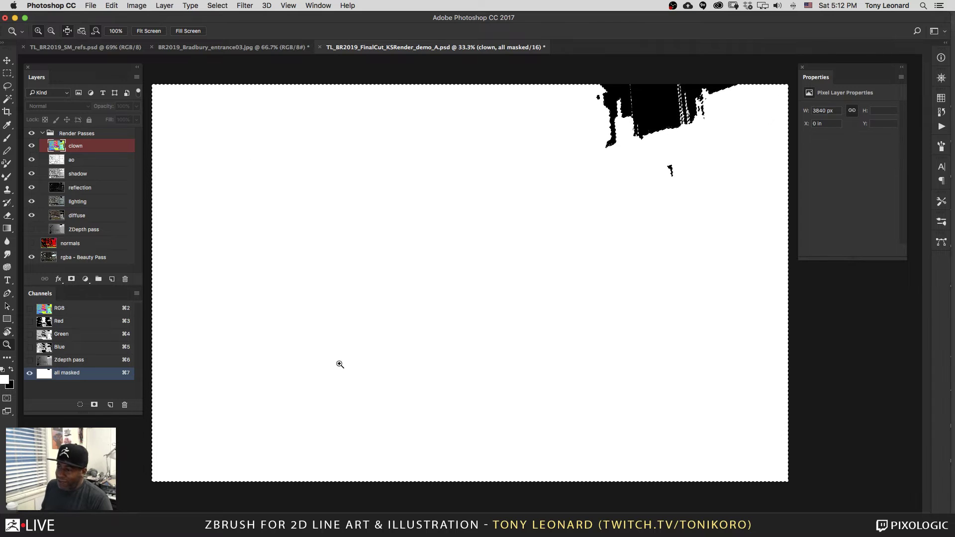
Step: Return to the RGB composite and toggle the clown pass visibility off and back on
left_click(69, 310)
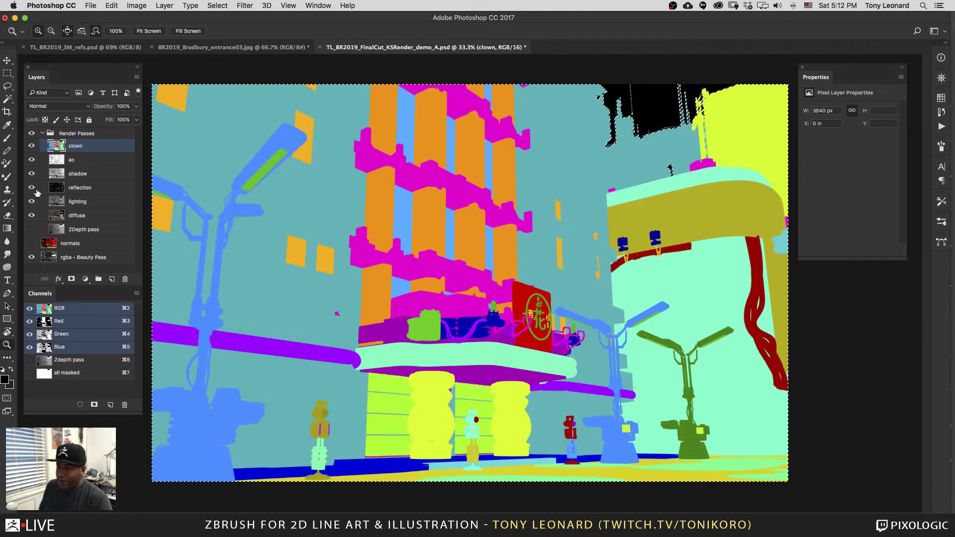
left_click(32, 146)
left_click(31, 146)
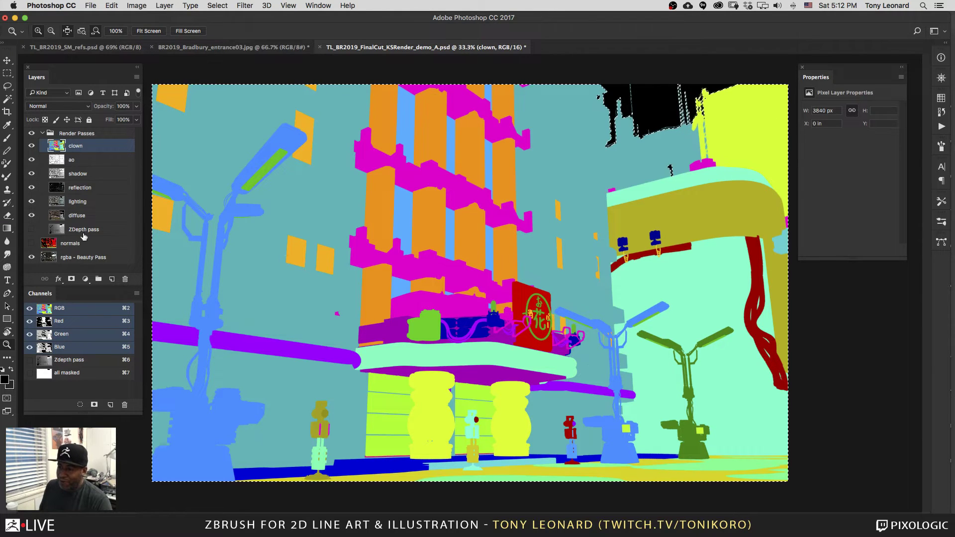
Step: Mask the sky out of the Render Passes group, hide all its pass layers, and collapse it
left_click(80, 134)
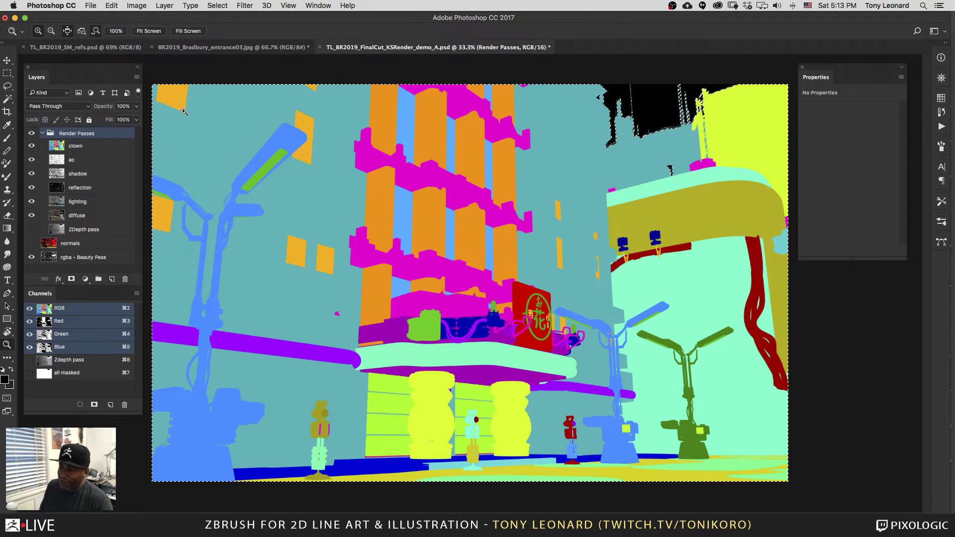
left_click(72, 280)
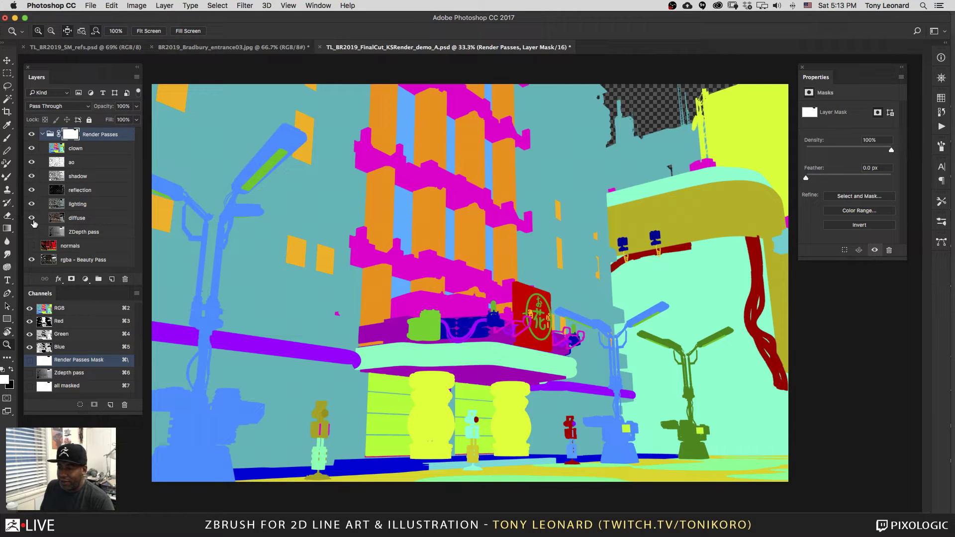
left_click_drag(33, 219, 33, 148)
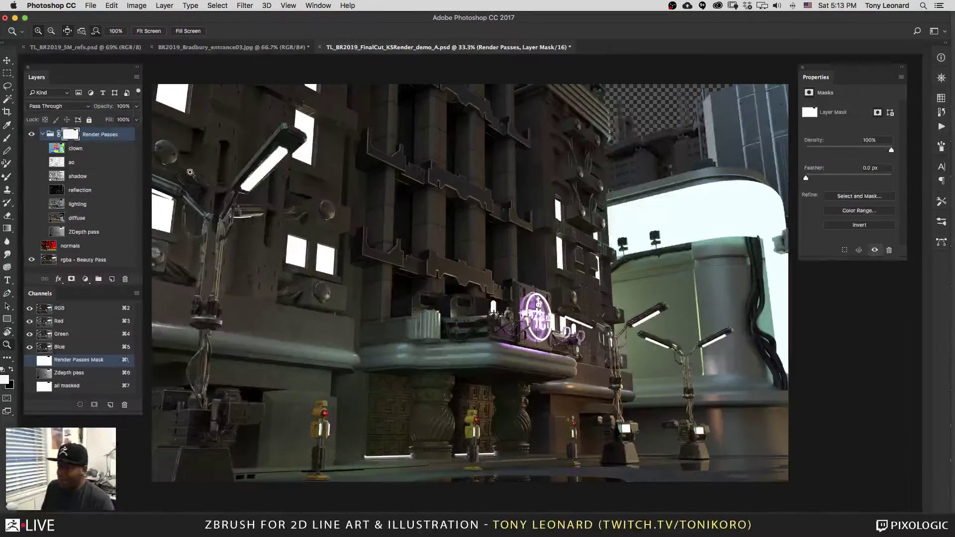
left_click(43, 135)
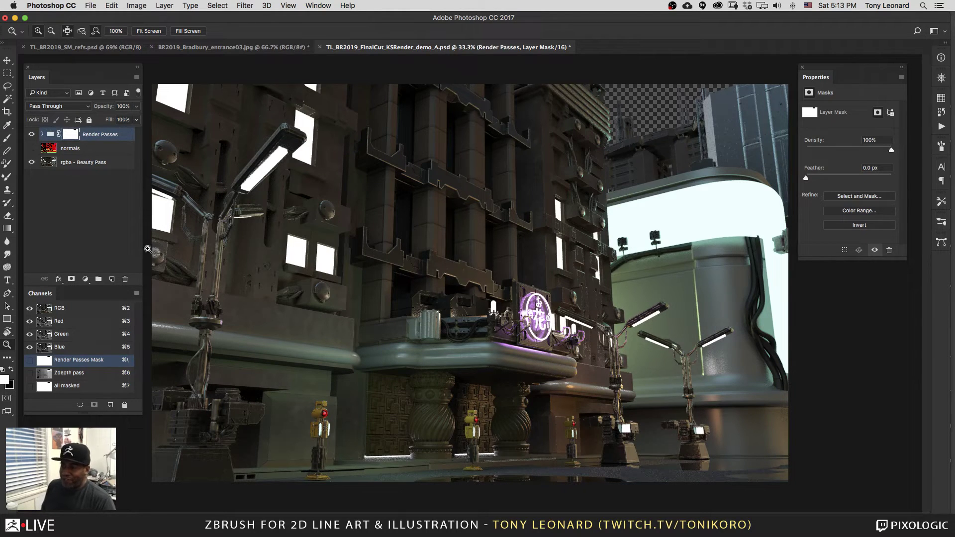
Step: Make the red-green normals pass visible and select the normals layer for editing
left_click(32, 148)
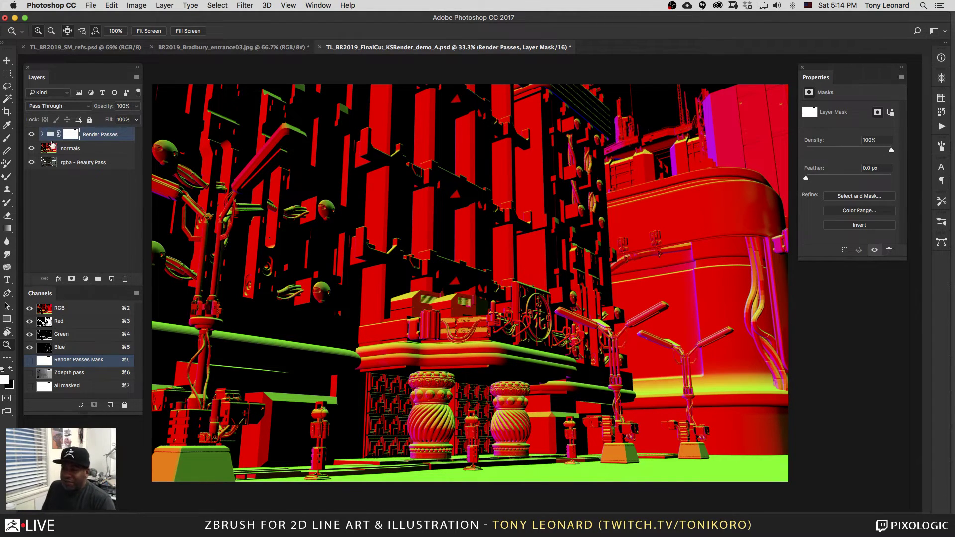
left_click(88, 150)
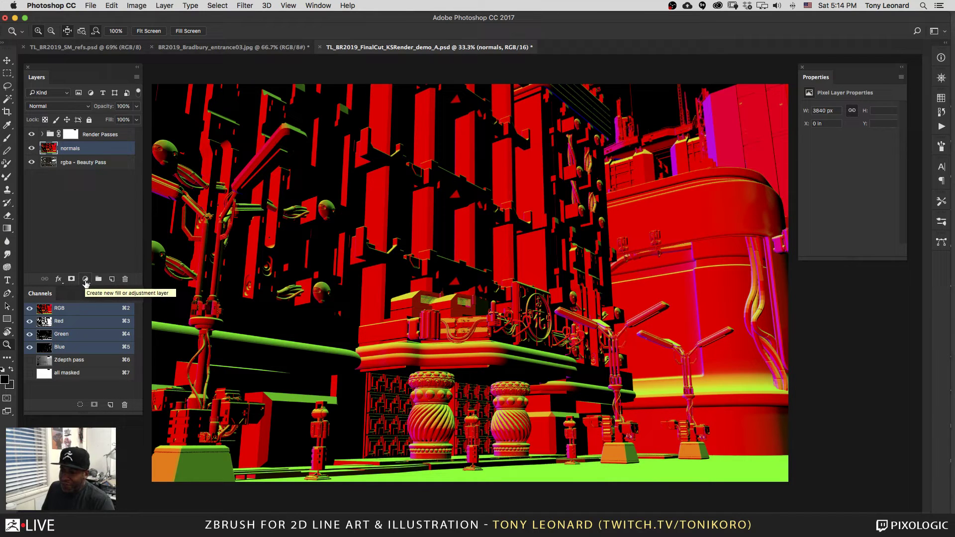
Step: Add Hue/Saturation and Channel Mixer adjustment layers above the normals layer
left_click(85, 279)
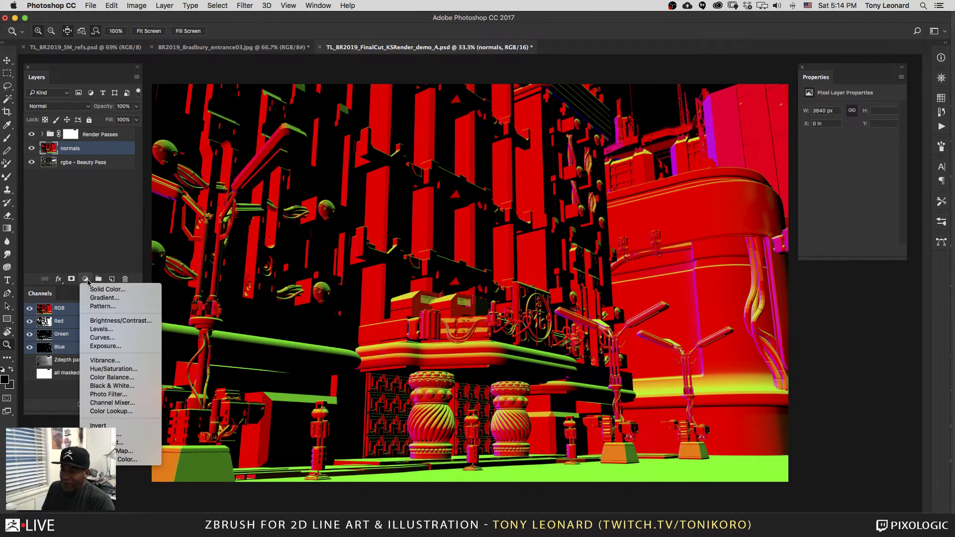
left_click(136, 372)
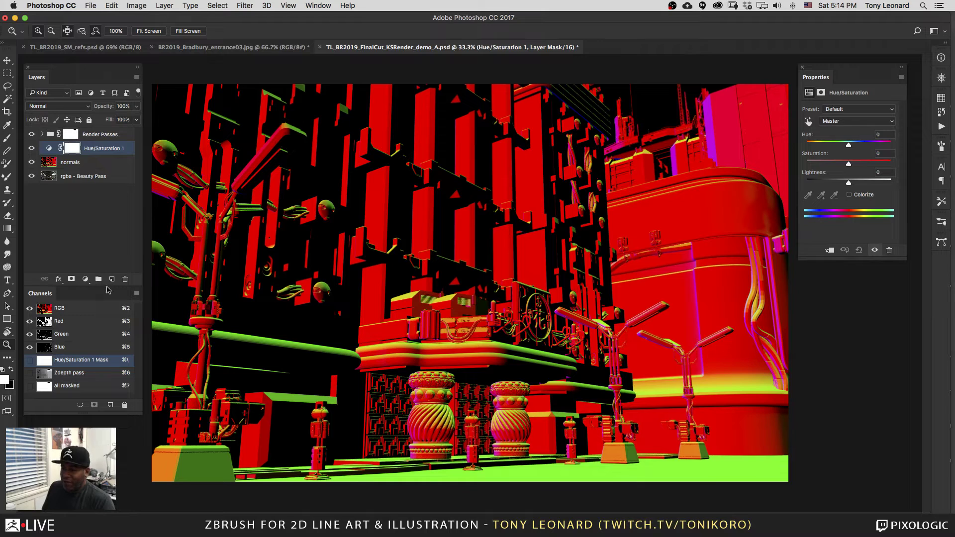
left_click(85, 279)
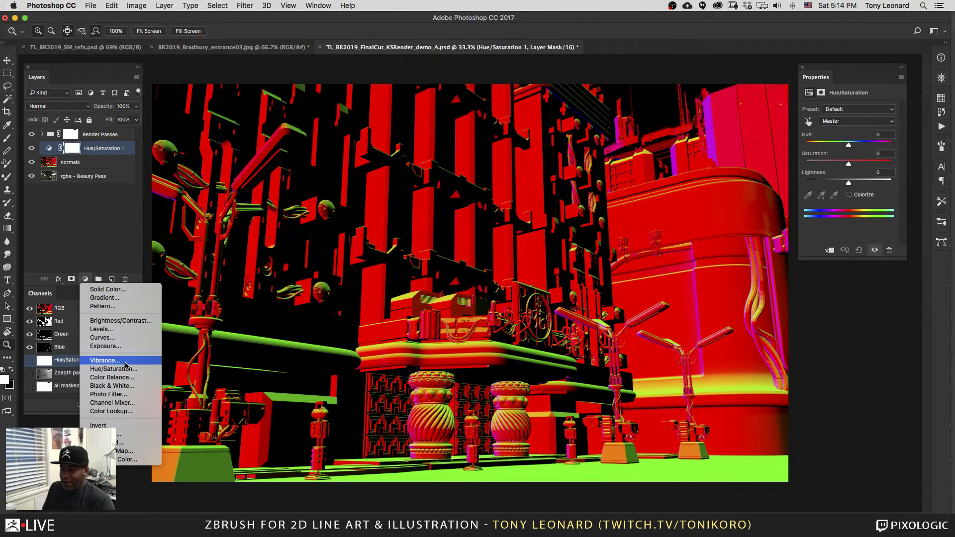
left_click(125, 403)
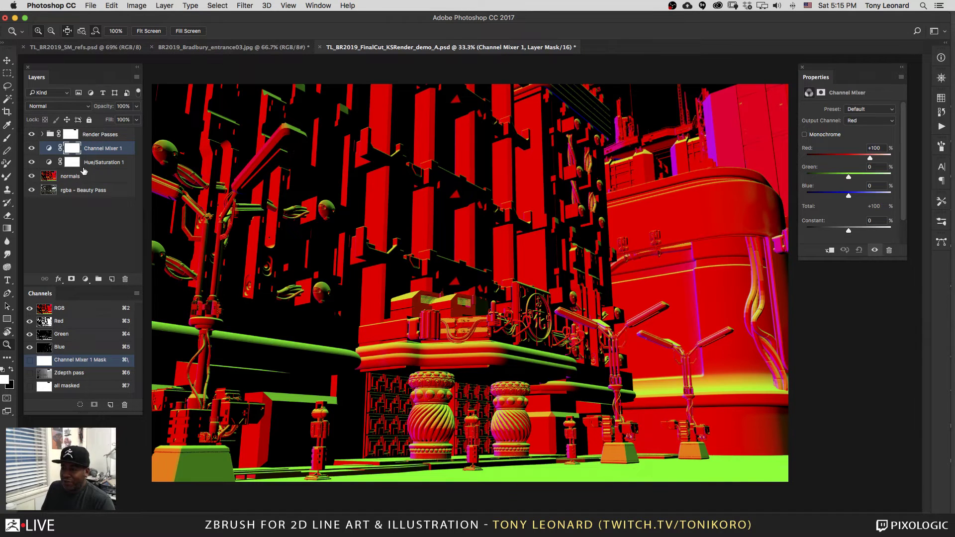
Step: Group both adjustments with the normals layer as 'Geo Normal Pass'
left_click(101, 178, "shift")
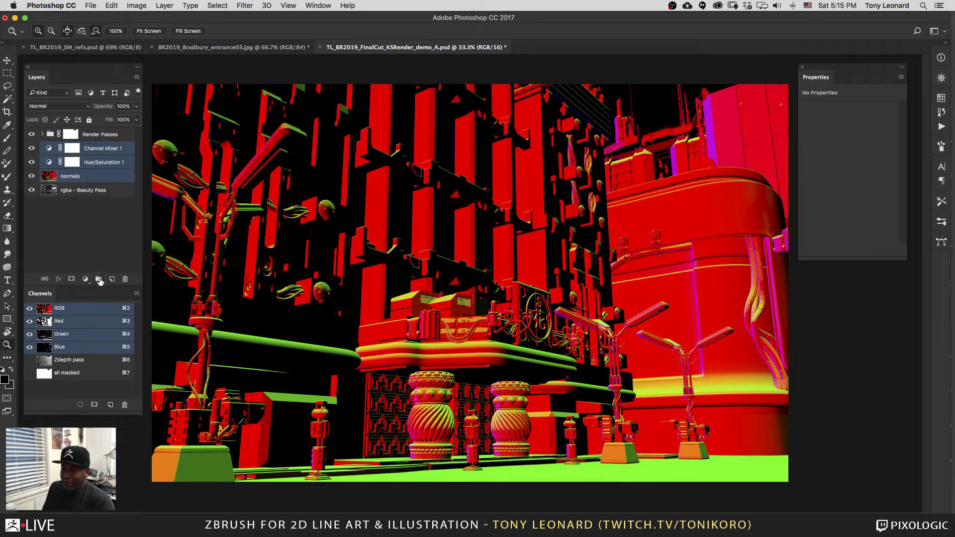
left_click(98, 280)
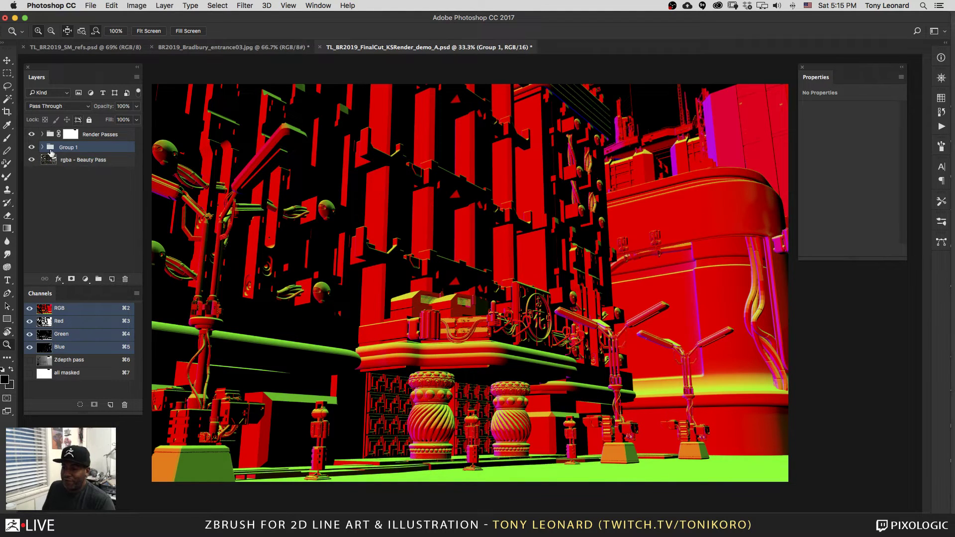
double_click(69, 148)
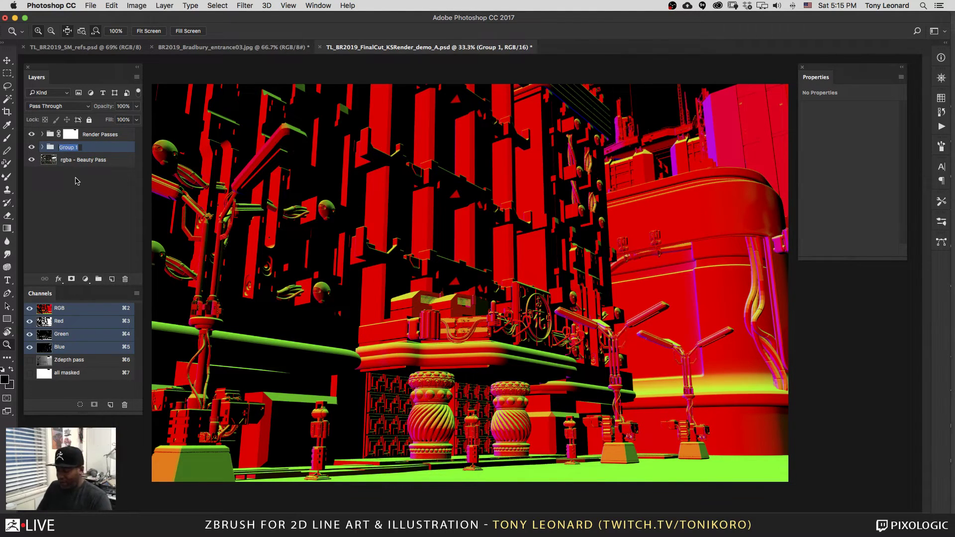
type("Geo Normal Pass")
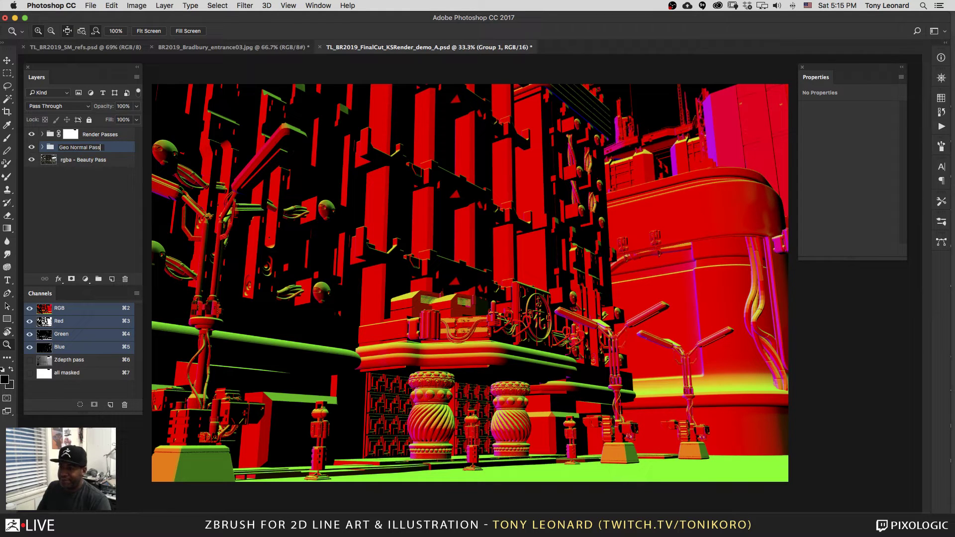
key("Return")
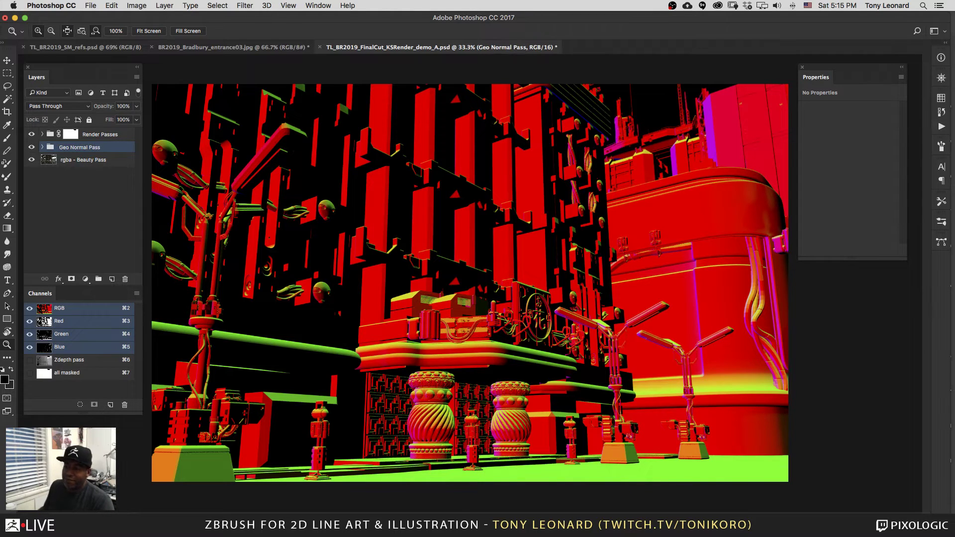
left_click(42, 147)
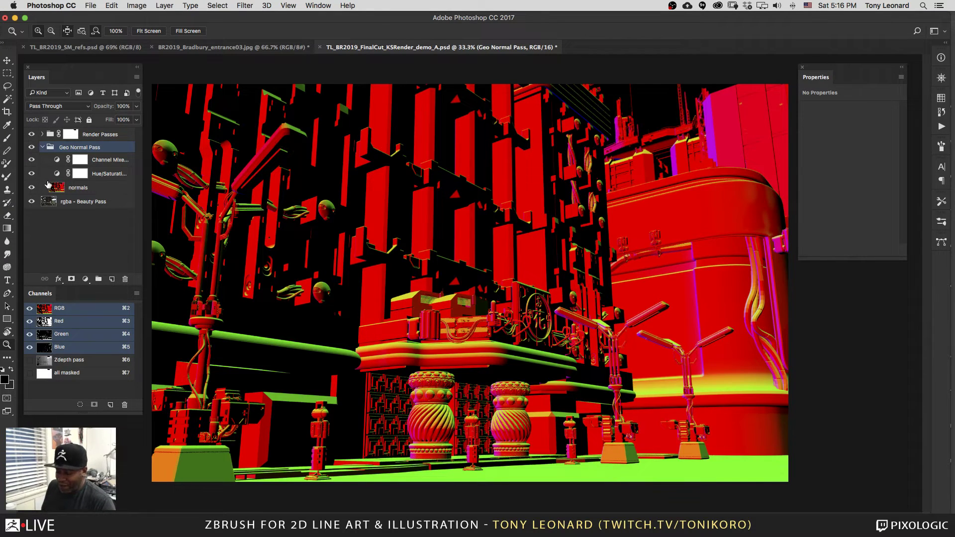
Step: Clip the Hue/Saturation and Channel Mixer adjustments to the normals layer
key("alt")
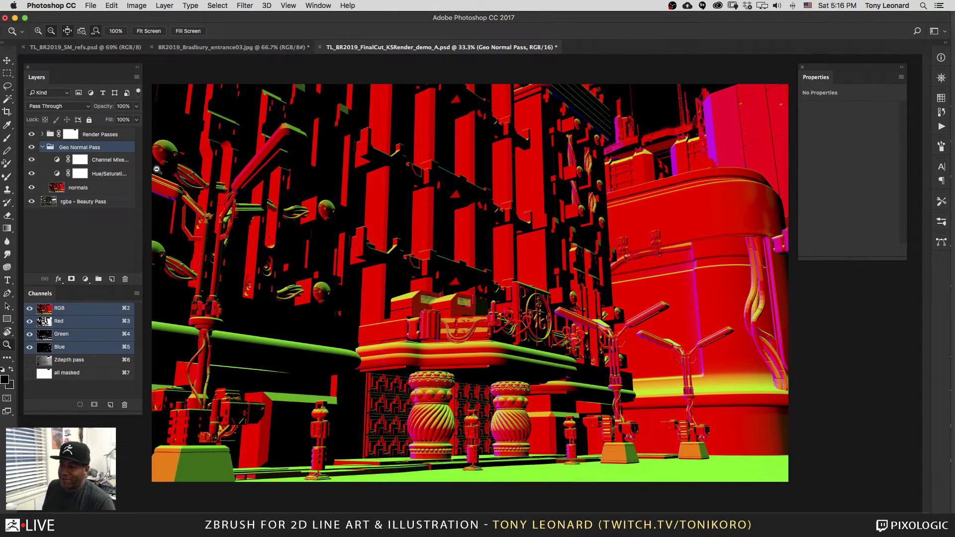
left_click(110, 177, "alt")
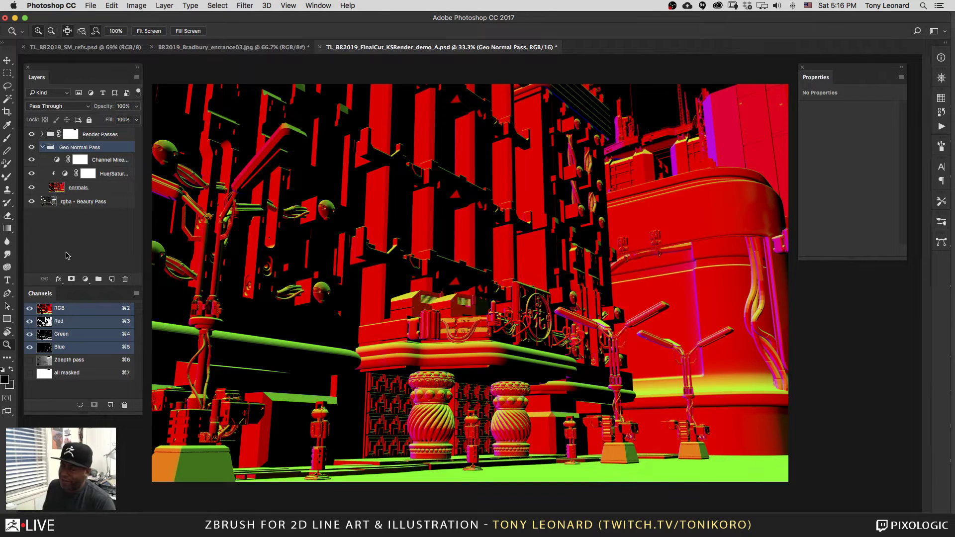
left_click(48, 164, "alt")
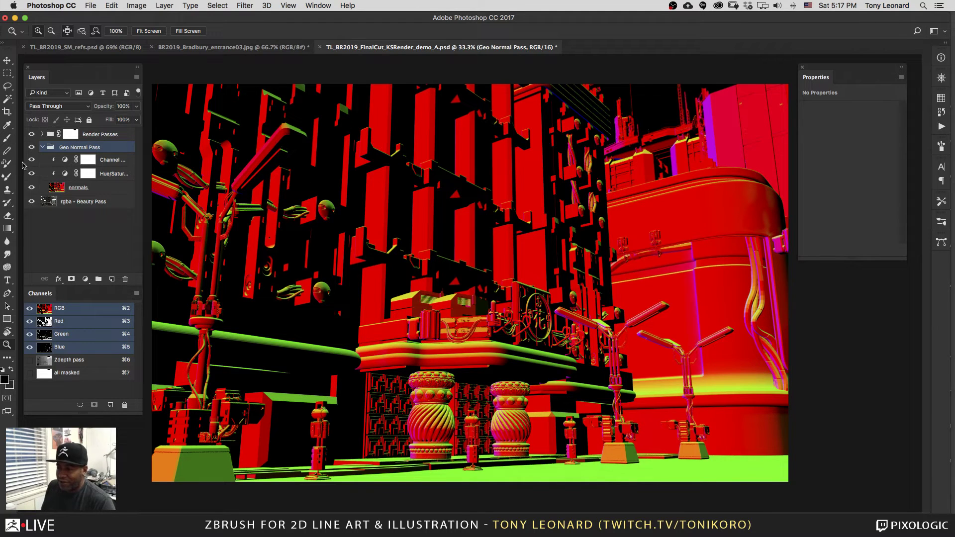
left_click(89, 174)
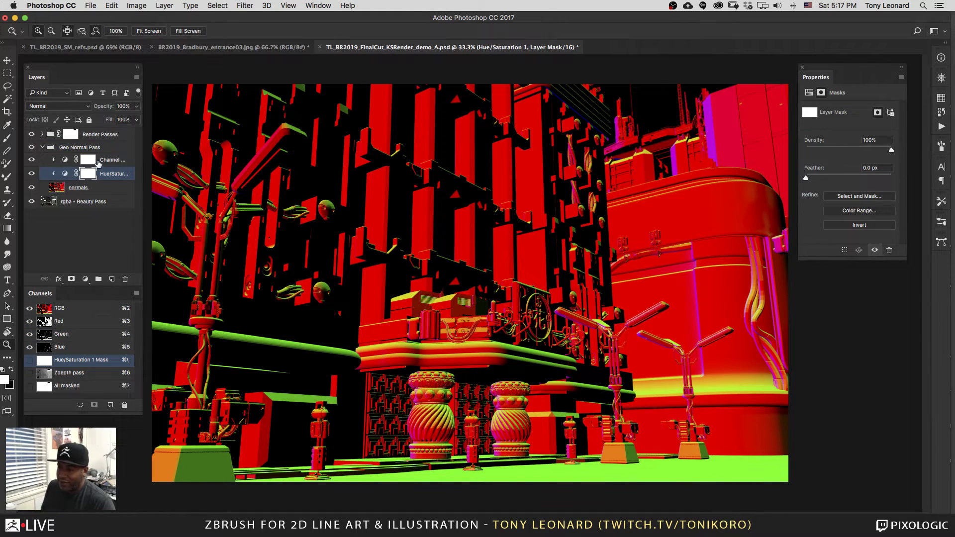
left_click(101, 161)
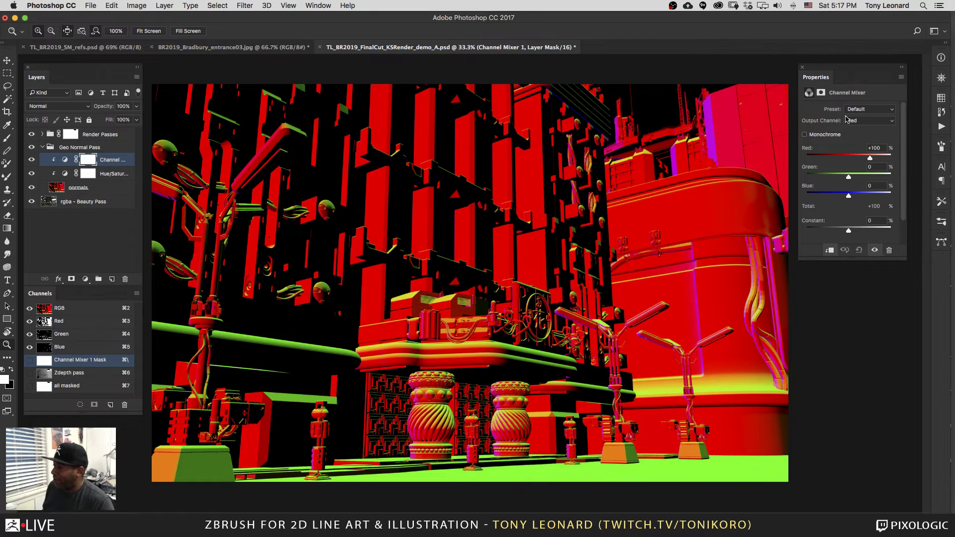
left_click_drag(816, 78, 793, 81)
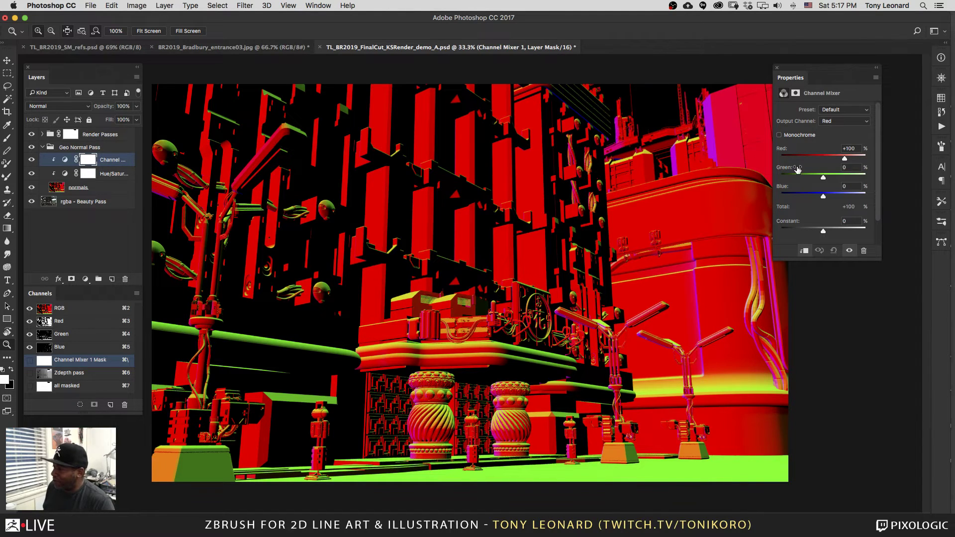
left_click(63, 177)
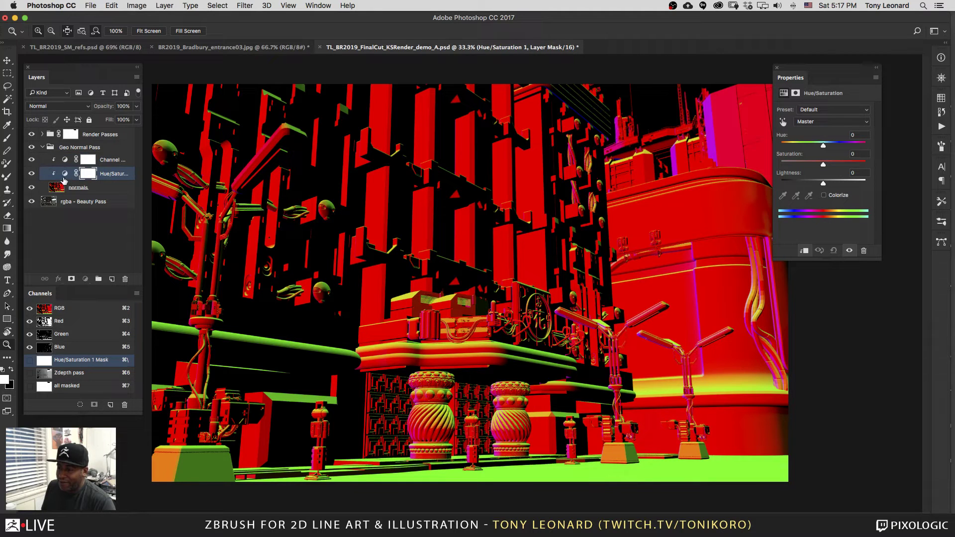
left_click(64, 179)
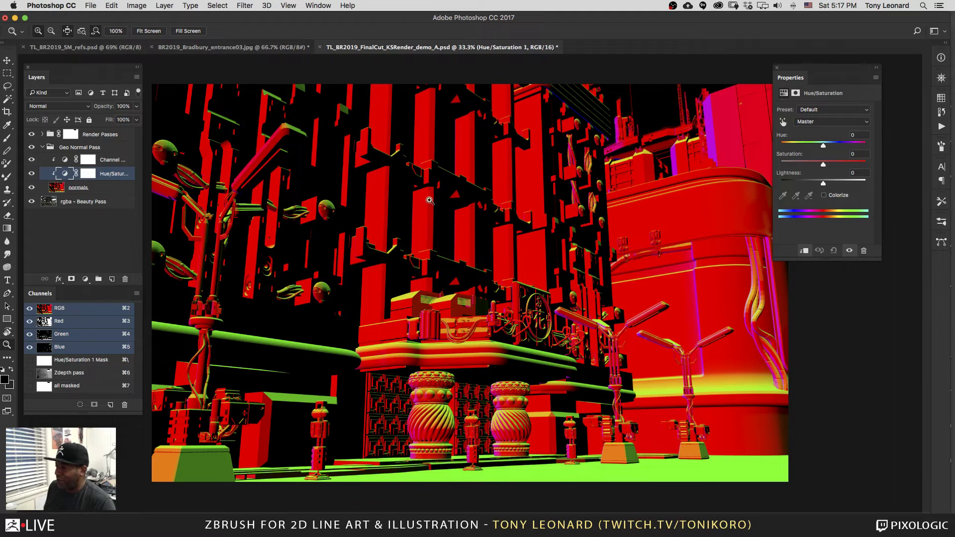
Step: Set the Hue/Saturation hue to +131, turning the red normals surfaces lime green with blue accents
left_click_drag(824, 168, 863, 149)
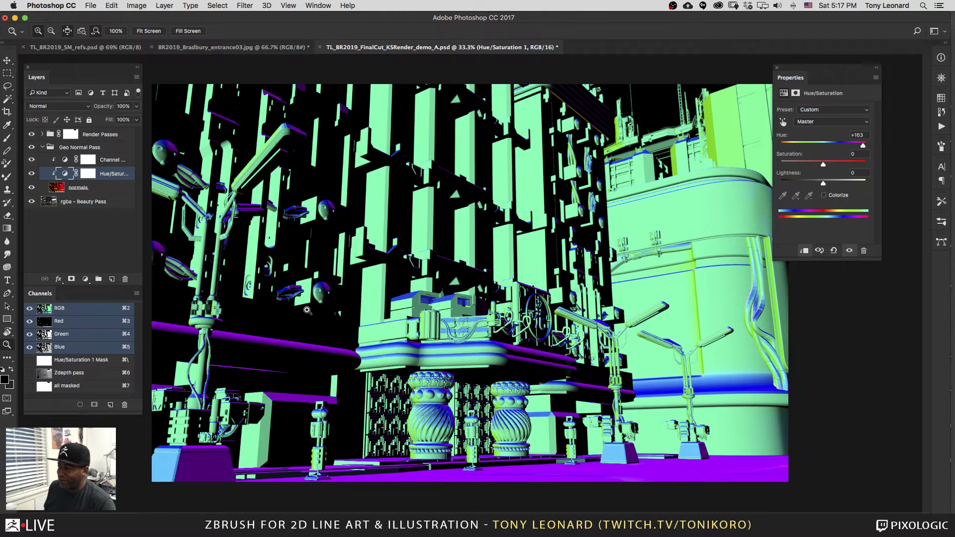
left_click_drag(864, 146, 851, 152)
left_click_drag(853, 147, 801, 151)
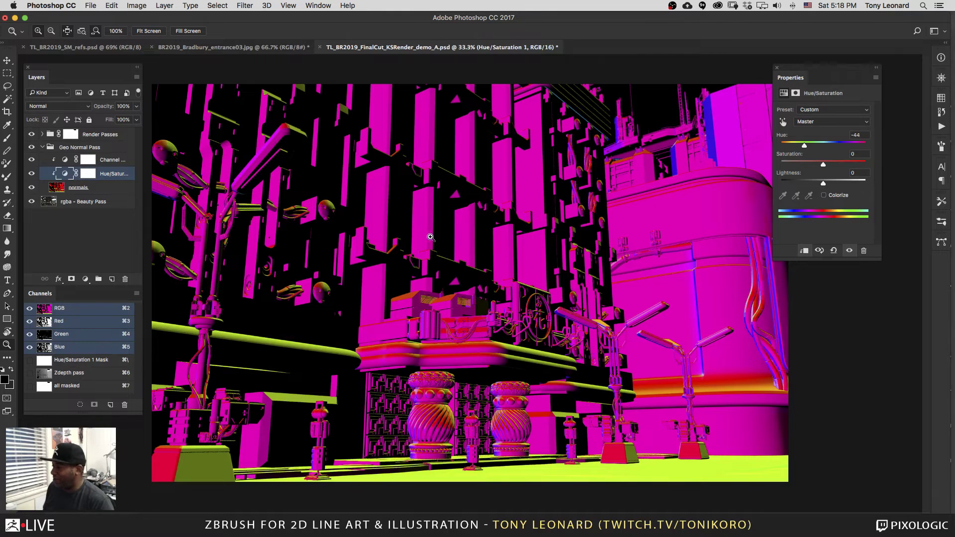
left_click_drag(804, 148, 857, 148)
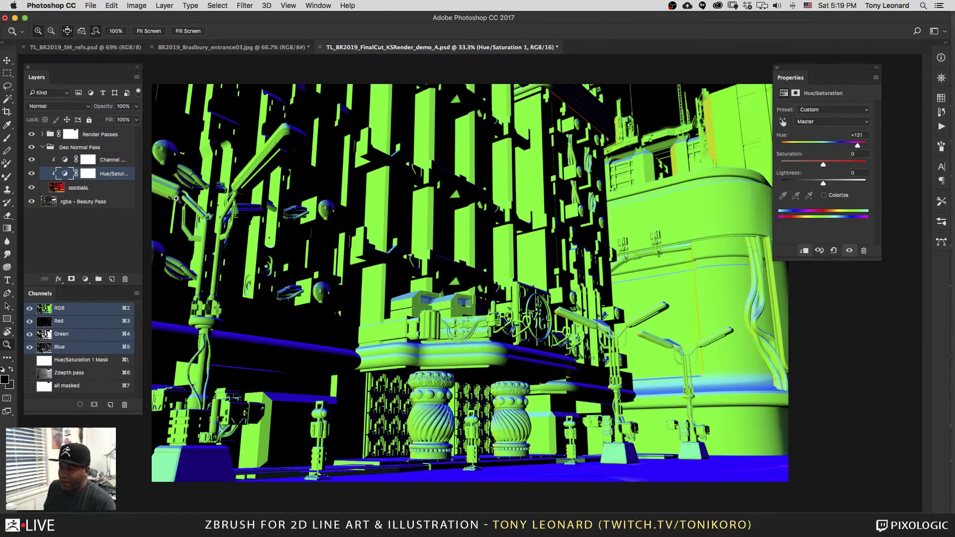
Step: Mix the Channel Mixer Red output at Red -5%, Green +116%, Blue -88% for yellow against blue
left_click(65, 161)
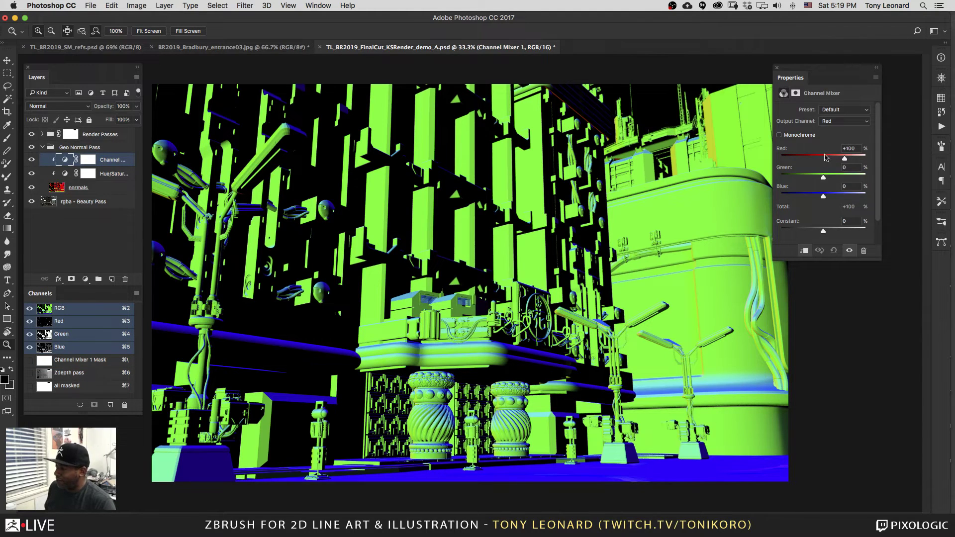
left_click_drag(845, 160, 805, 184)
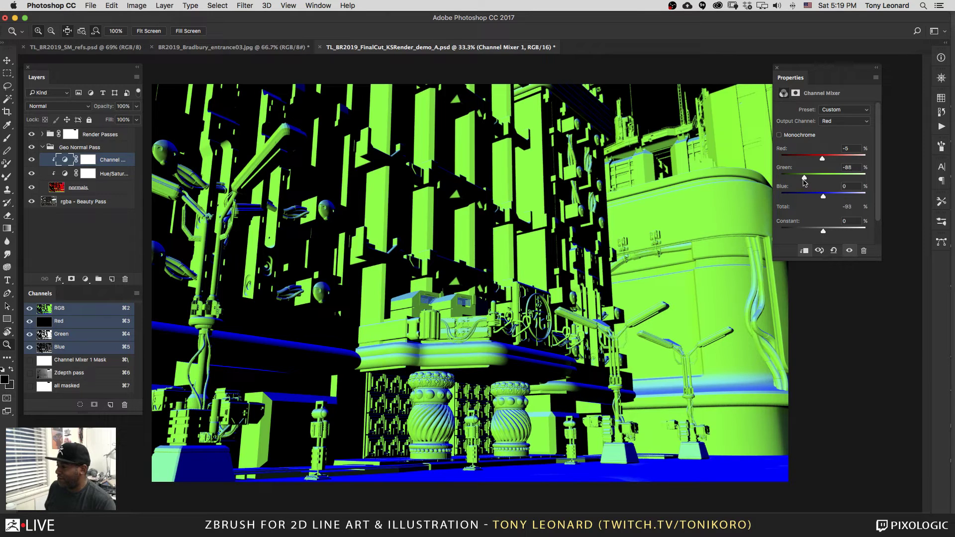
left_click_drag(804, 181, 820, 198)
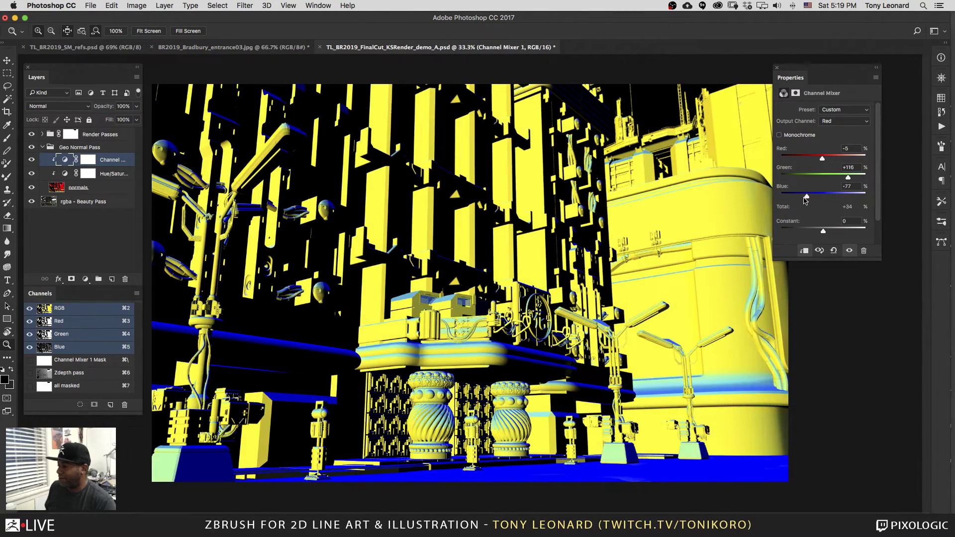
left_click_drag(807, 198, 803, 200)
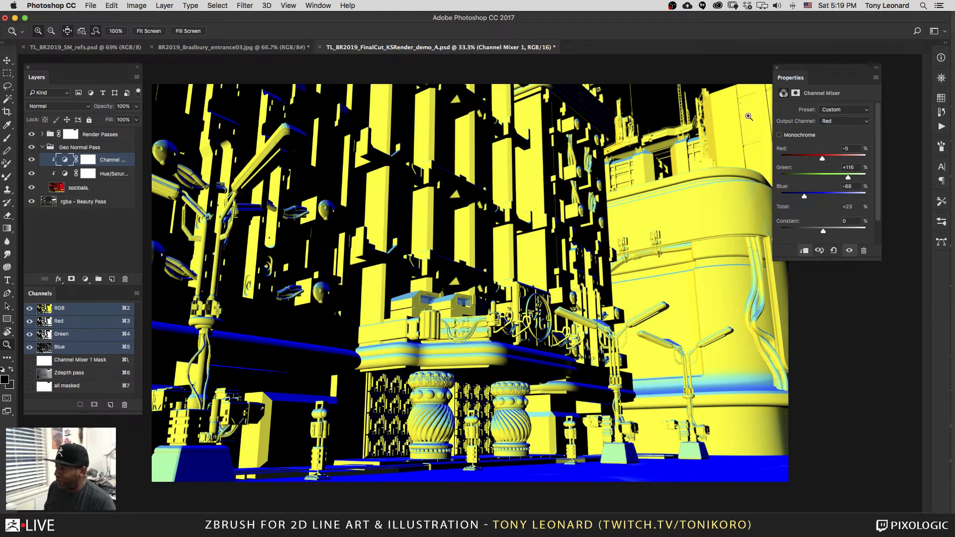
left_click(87, 173)
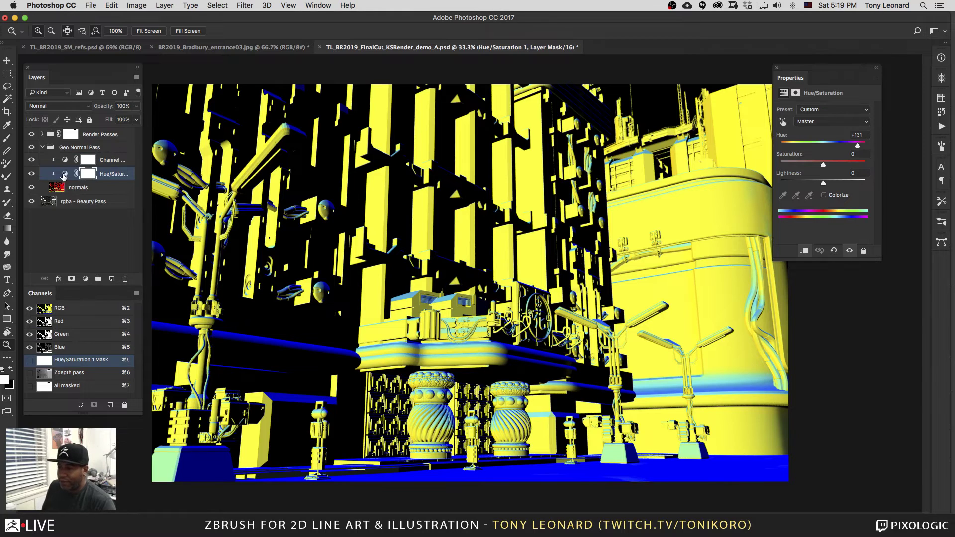
Step: Shift the Hue/Saturation hue from -40 to +134, making buildings yellow with blue shading
left_click(65, 173)
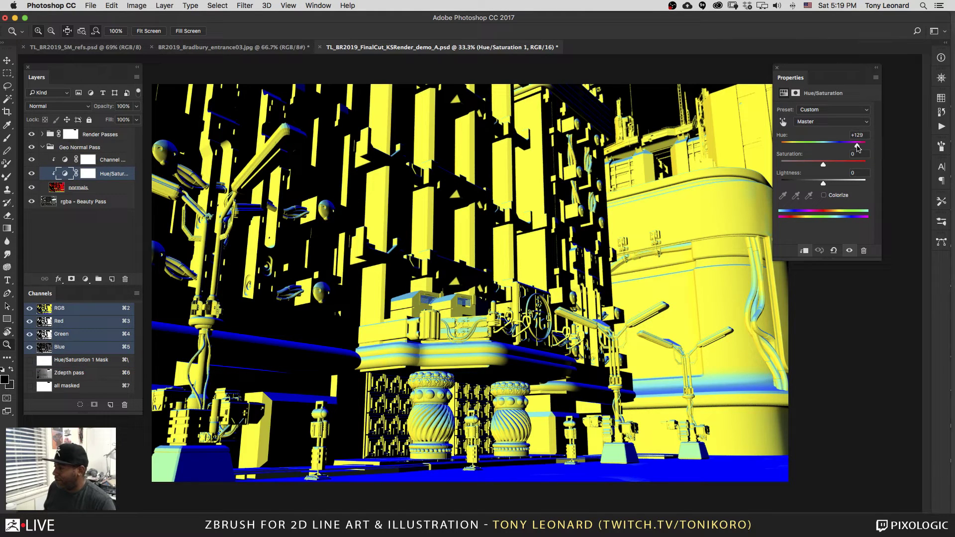
left_click_drag(857, 146, 838, 152)
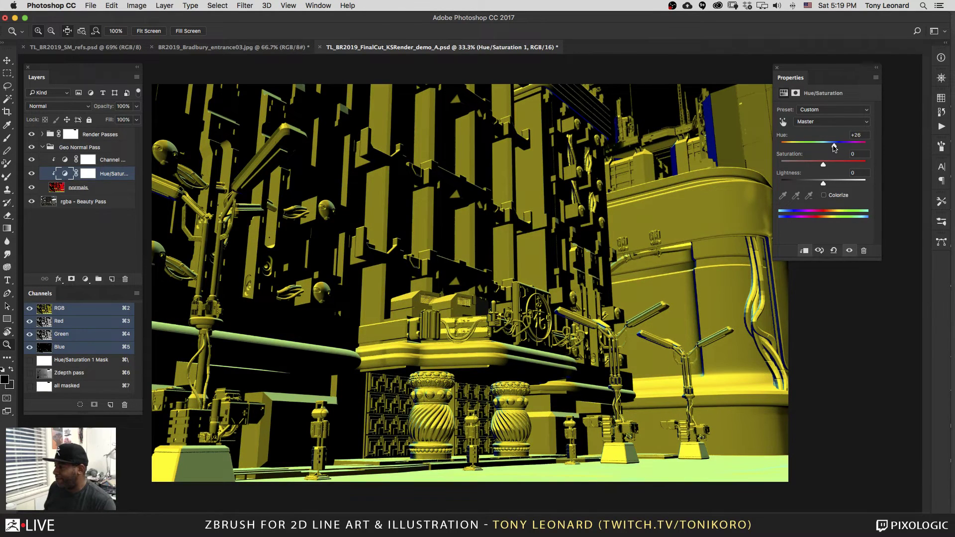
left_click_drag(834, 147, 807, 152)
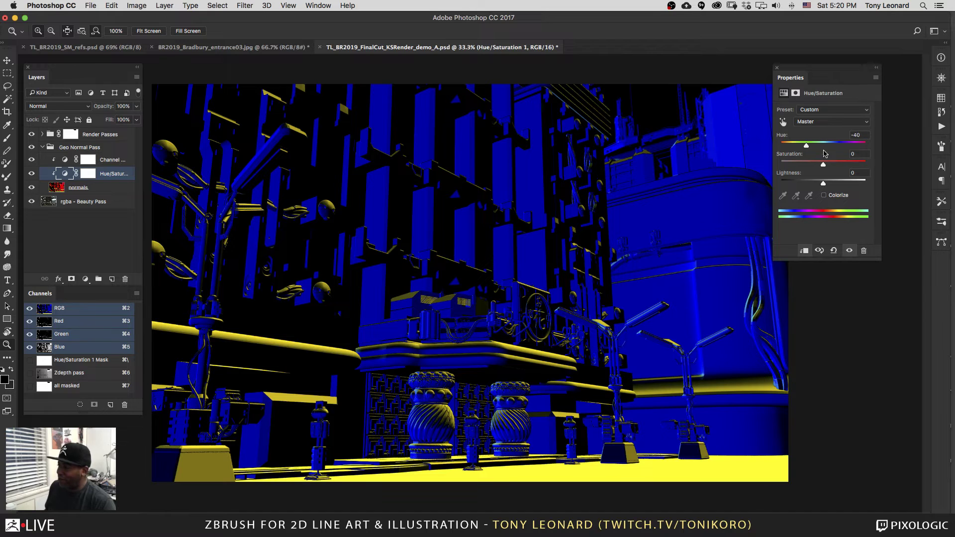
left_click_drag(807, 145, 858, 150)
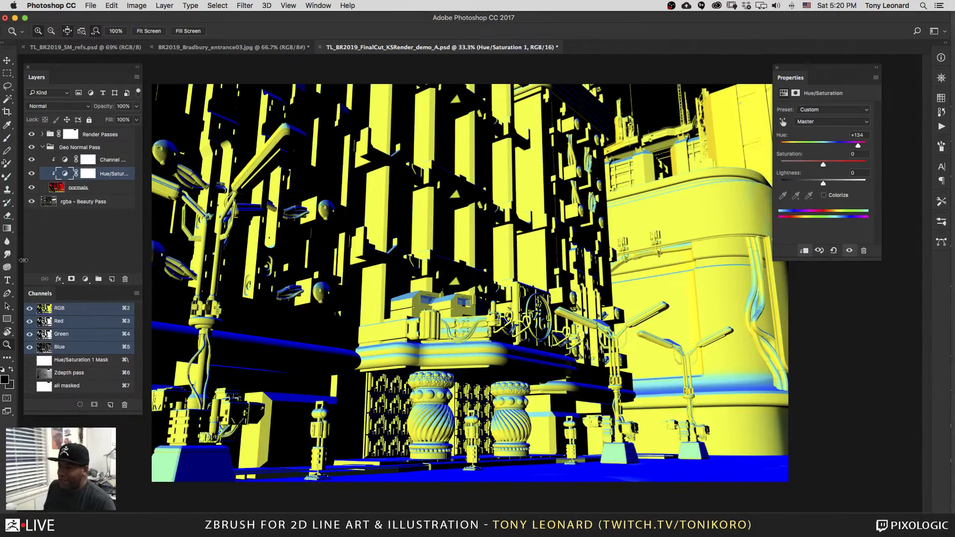
Step: Make the Channel Mixer Monochrome, giving Gray output at Red 40%, Green 40%, Blue 20%
left_click(54, 203)
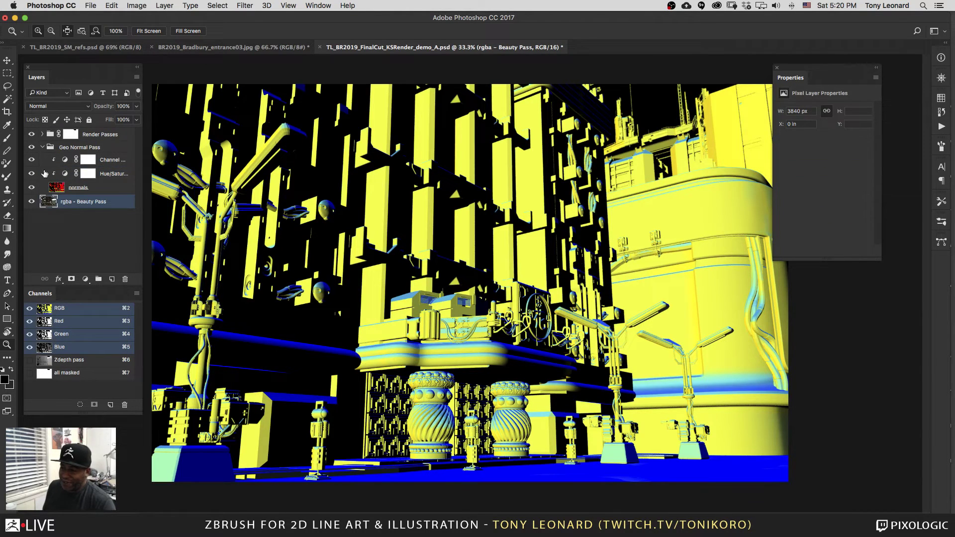
left_click(57, 188)
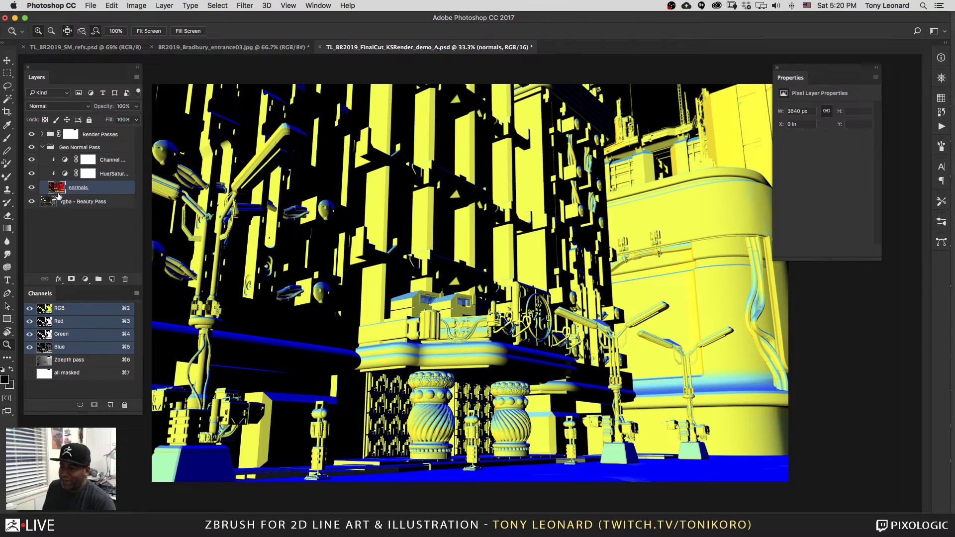
left_click(112, 161)
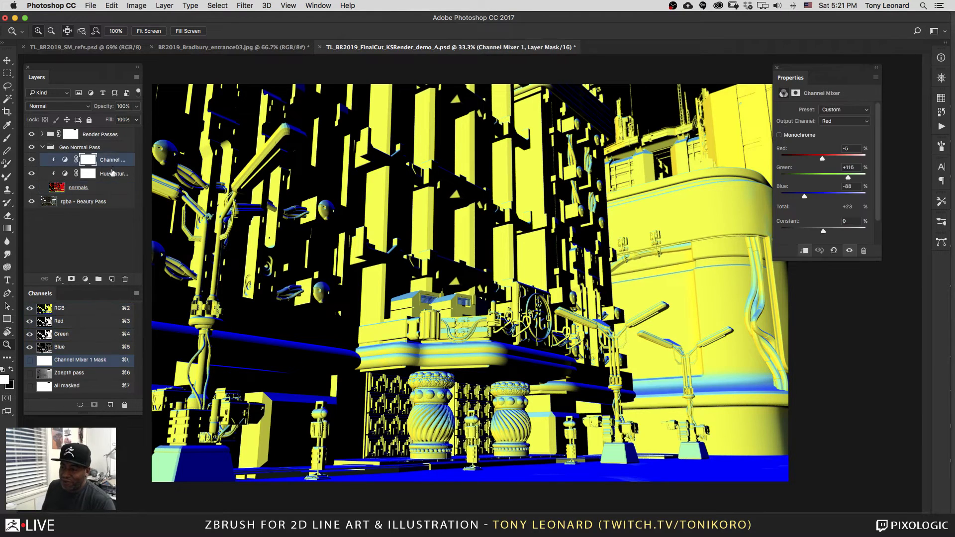
left_click(110, 176)
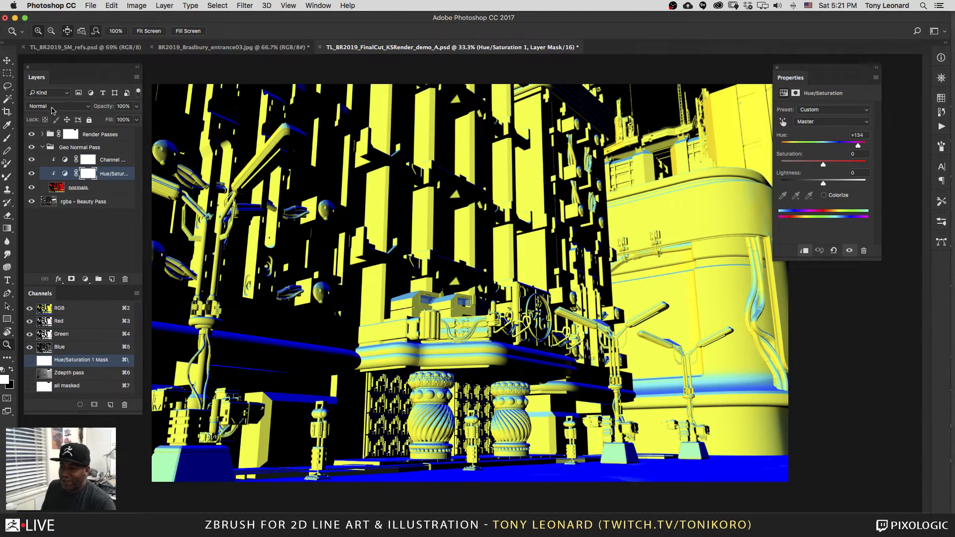
left_click(65, 161)
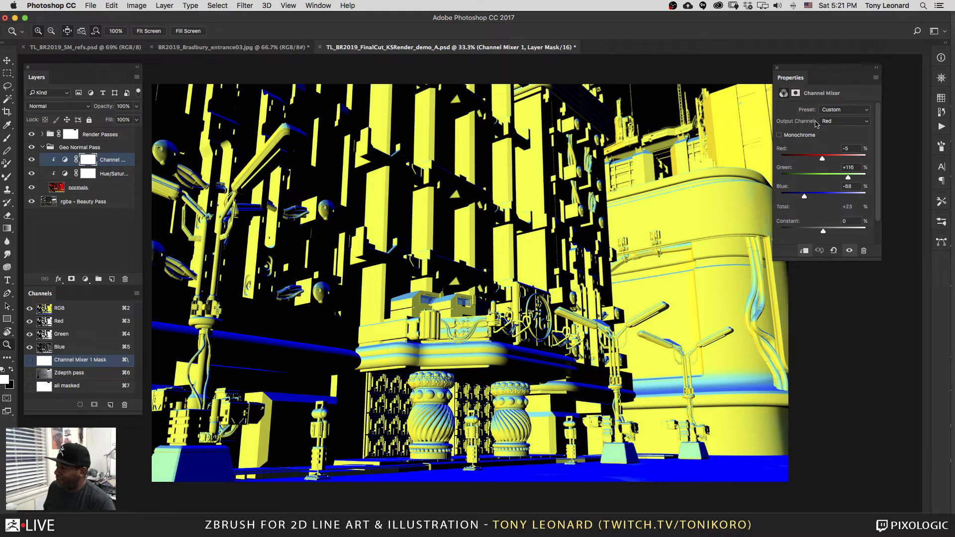
left_click(780, 135)
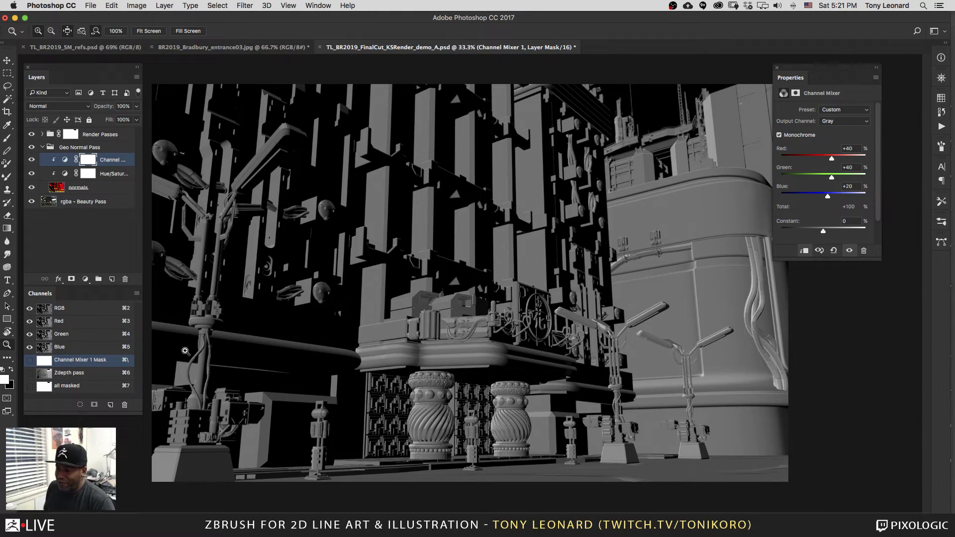
Step: Set the normals layer's blend mode to Color Dodge
left_click(63, 176)
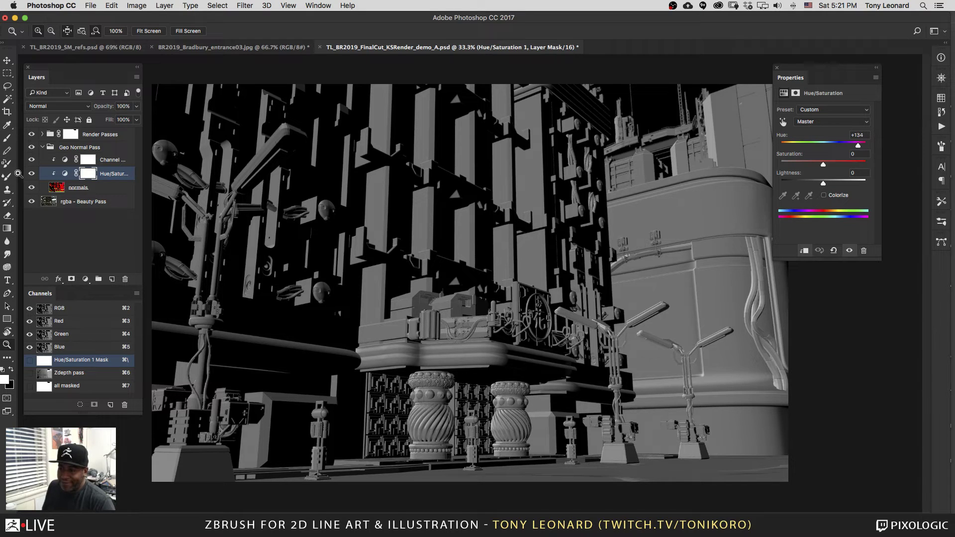
left_click(60, 193)
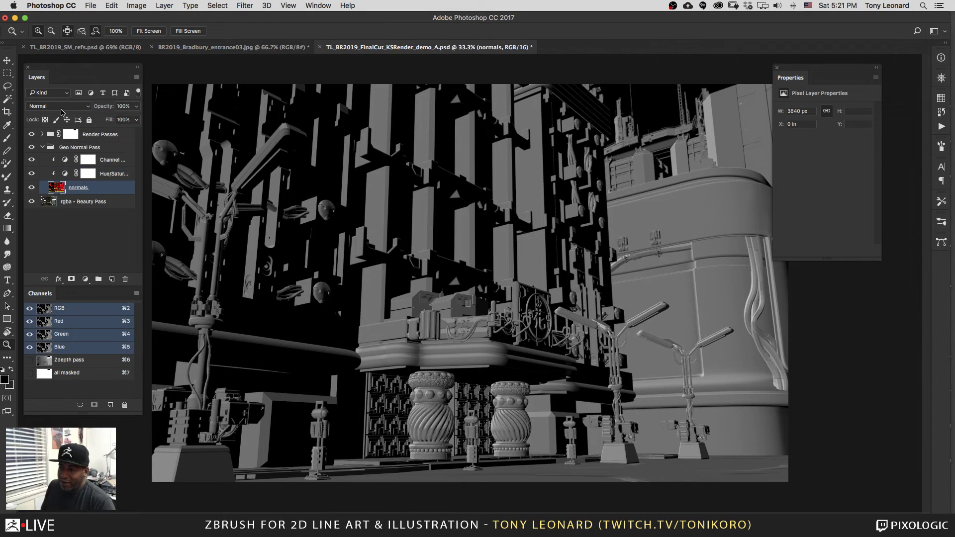
left_click(63, 106)
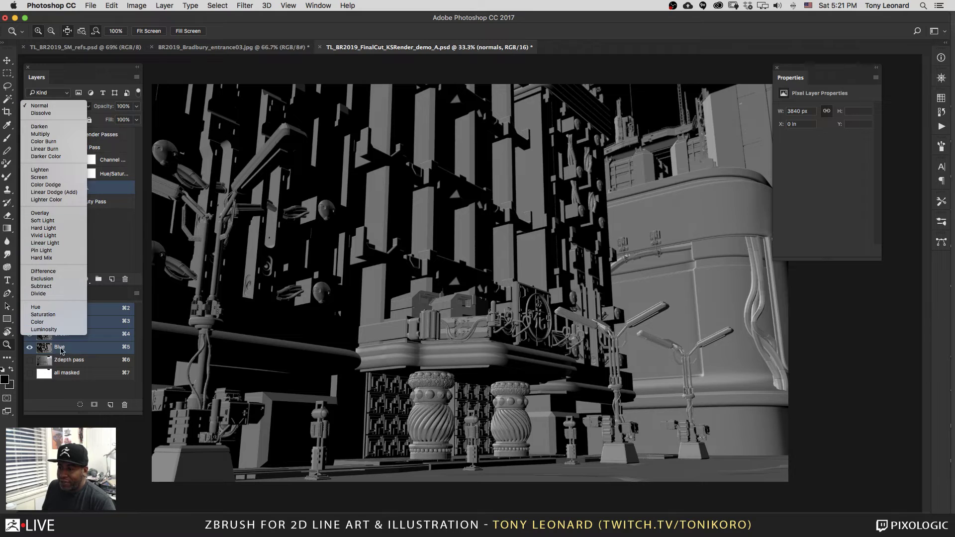
left_click(61, 185)
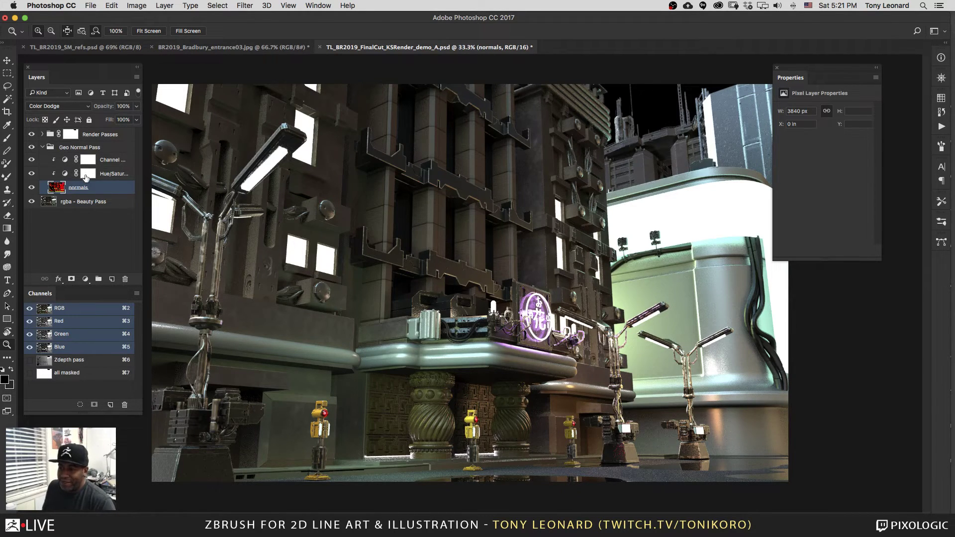
Step: Retune the monochrome Channel Mixer to Red +37%, Green -49%, Blue +58%
left_click(64, 162)
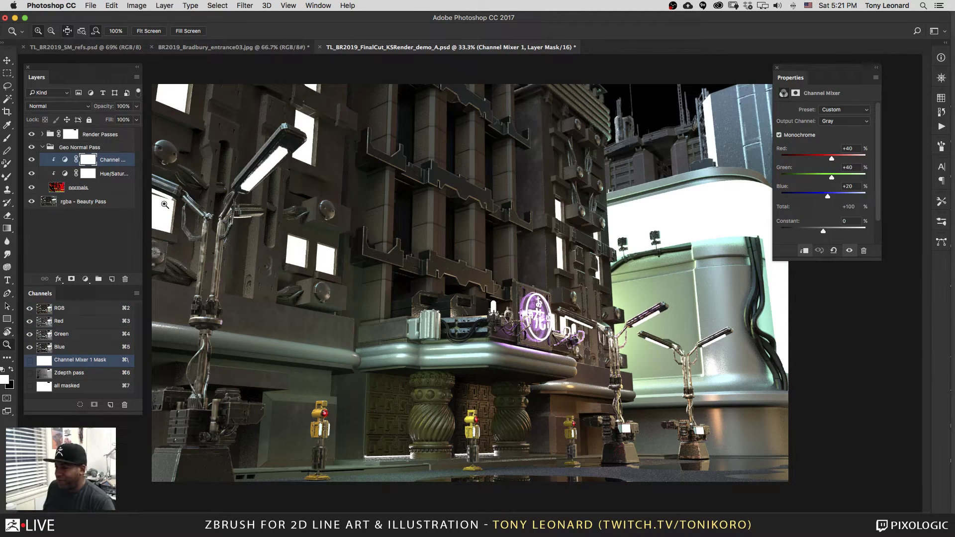
left_click(64, 160)
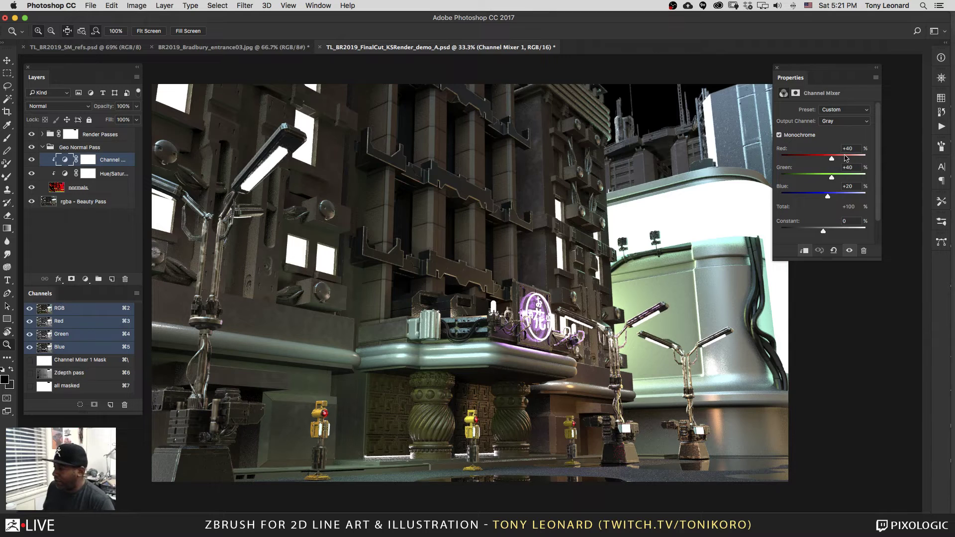
left_click_drag(832, 162, 855, 167)
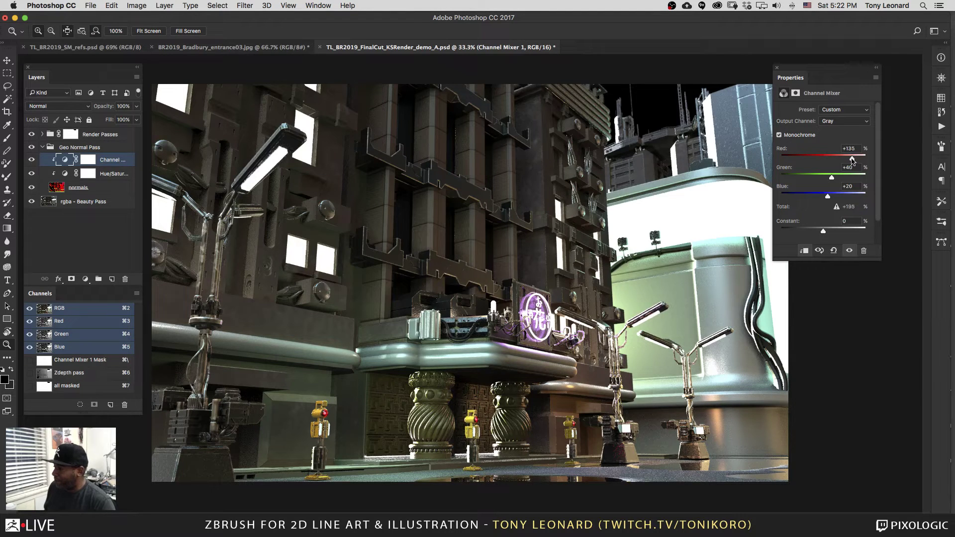
left_click_drag(846, 160, 815, 183)
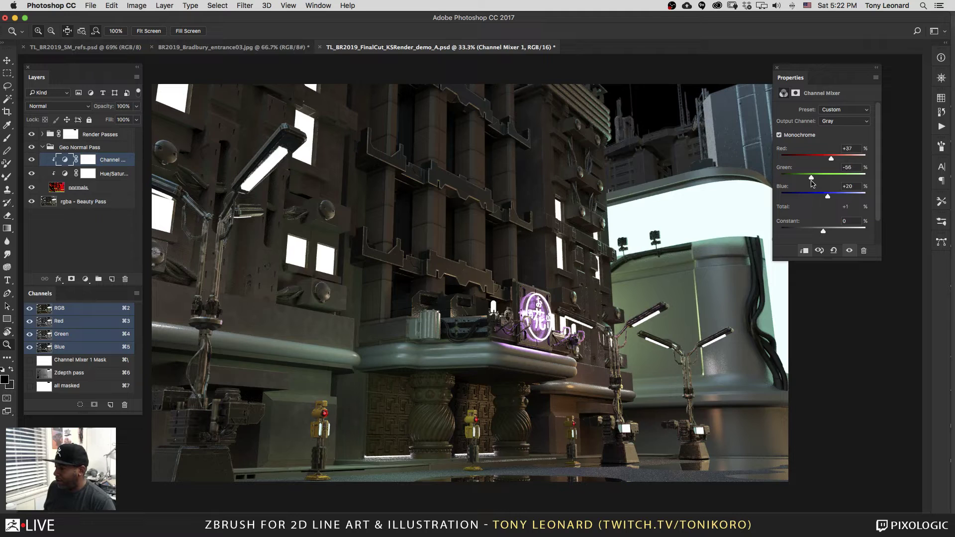
left_click_drag(826, 197, 835, 198)
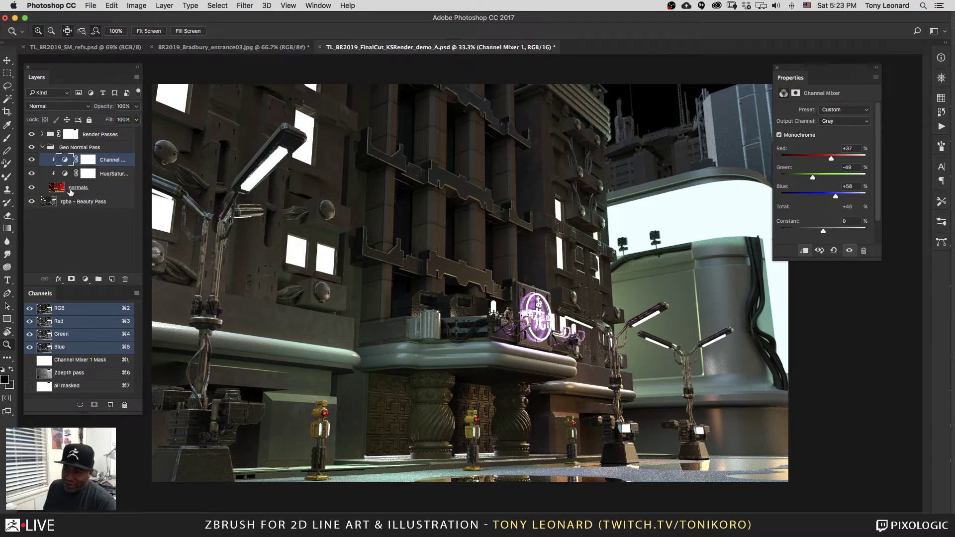
Step: Review the normals, Hue/Saturation and Channel Mixer layers, ending on the Channel Mixer mask properties
left_click(110, 189)
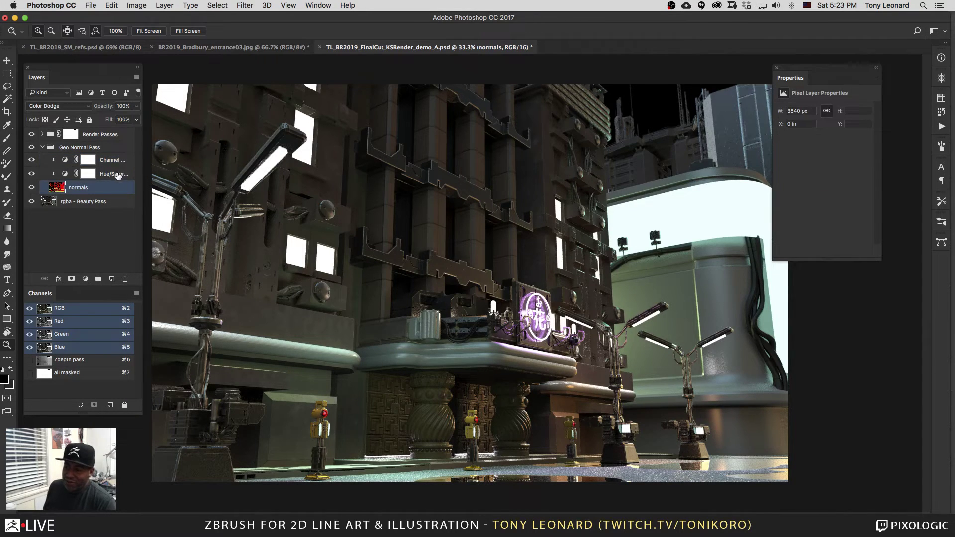
left_click(112, 175)
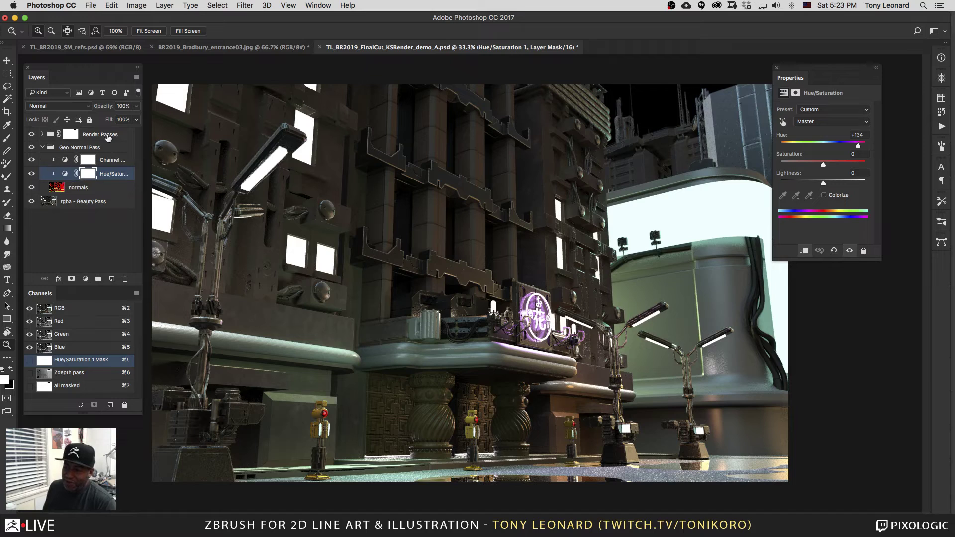
left_click(114, 160)
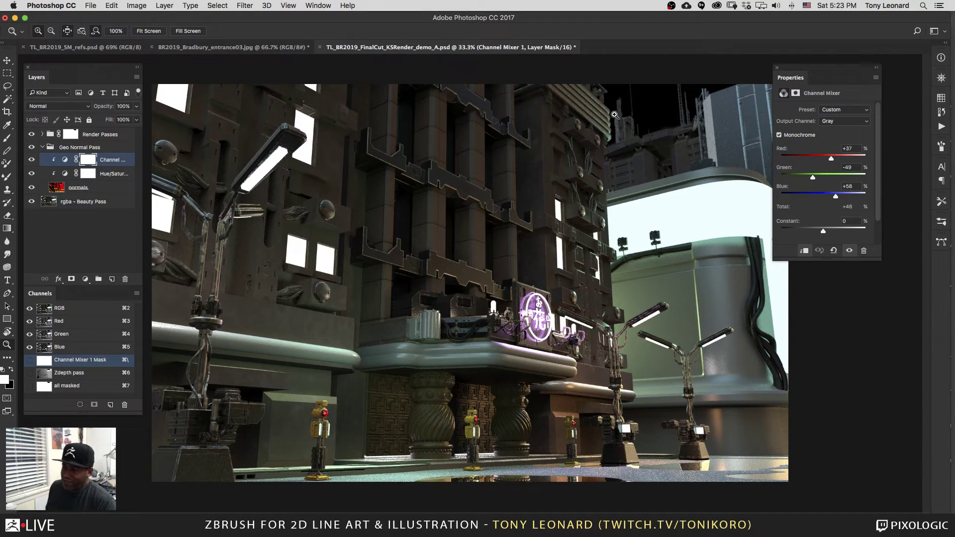
left_click(89, 175)
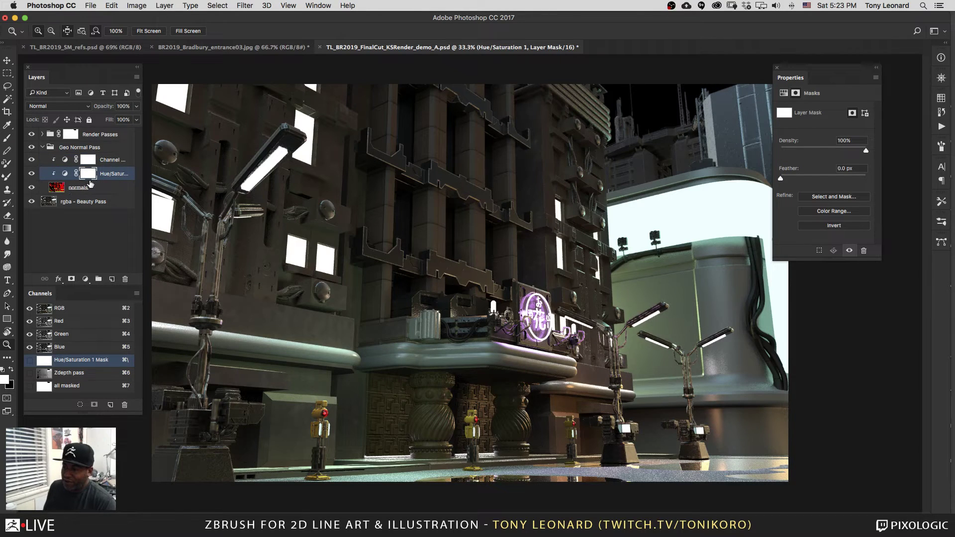
left_click(88, 159)
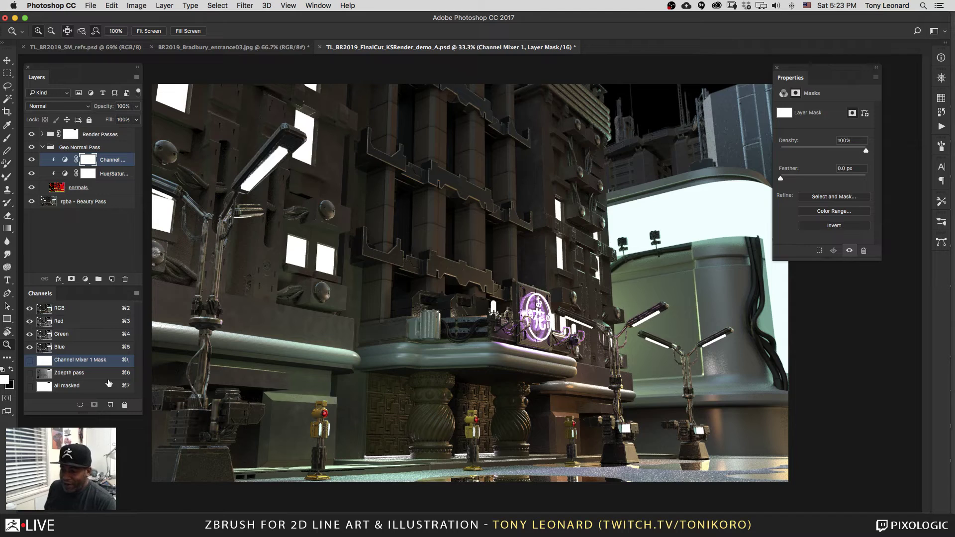
Step: Select the whole canvas while viewing the 'all masked' channel, then return to the RGB composite
left_click_drag(136, 412, 136, 503)
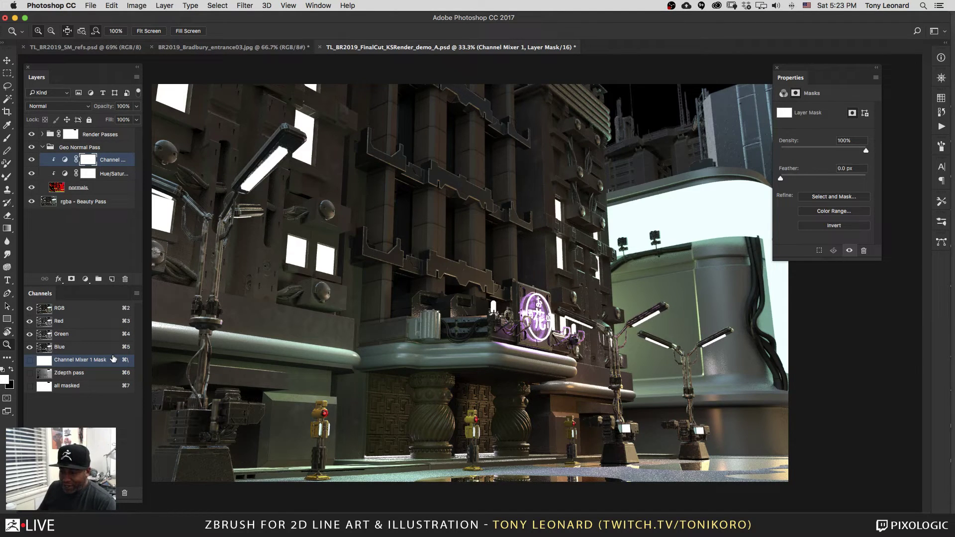
left_click(76, 392)
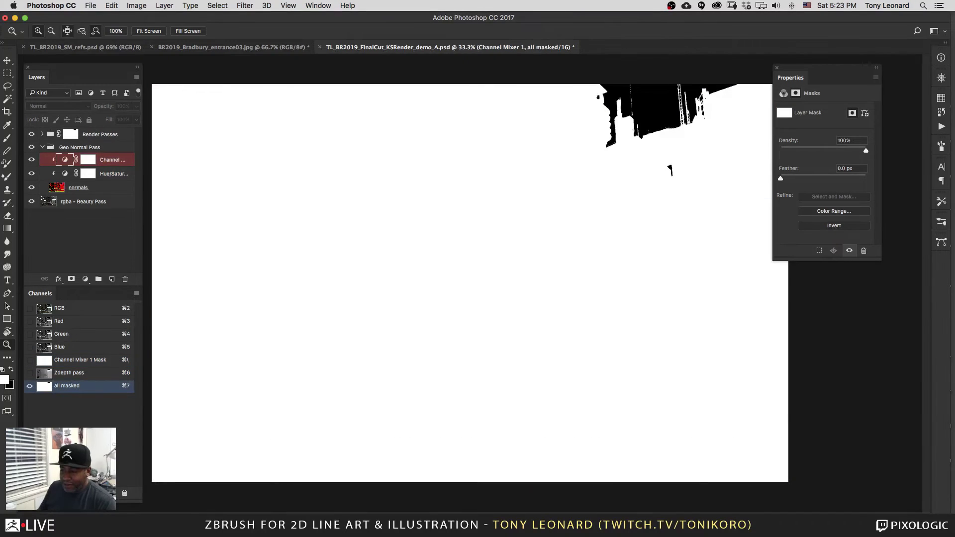
key("super+a")
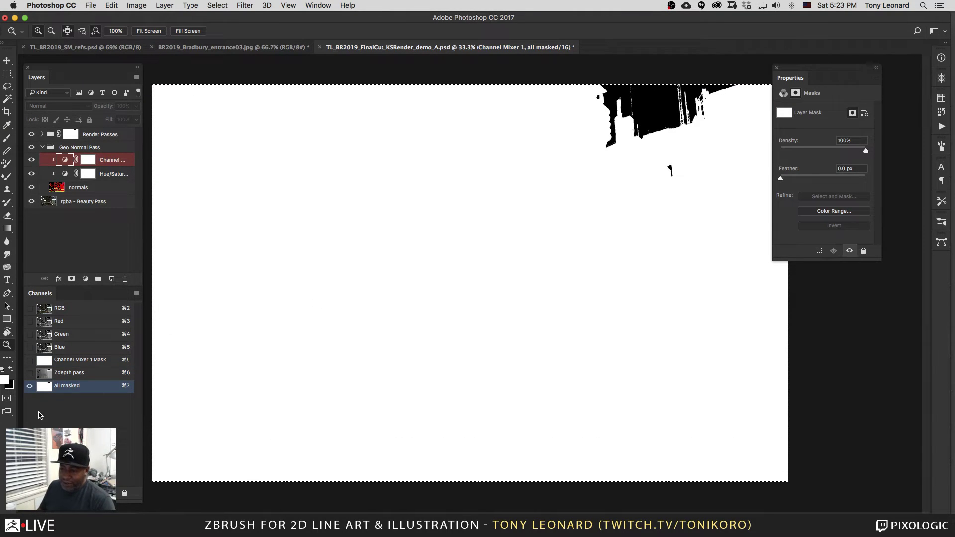
left_click_drag(74, 387, 117, 474)
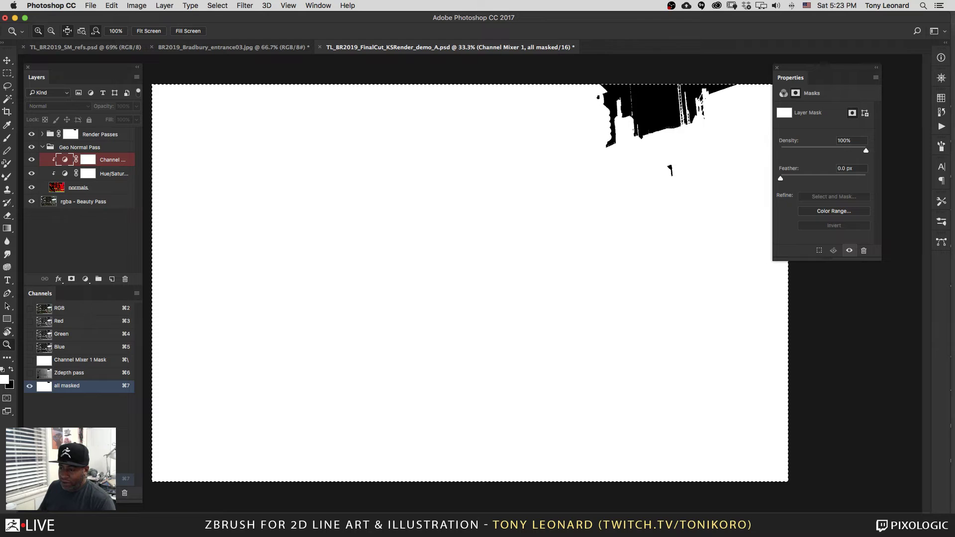
left_click_drag(117, 474, 117, 476)
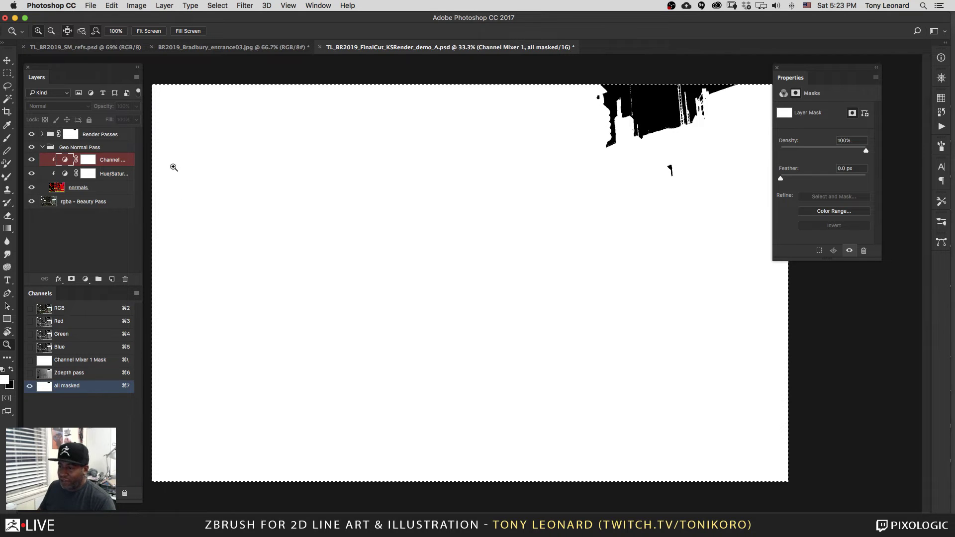
left_click(70, 309)
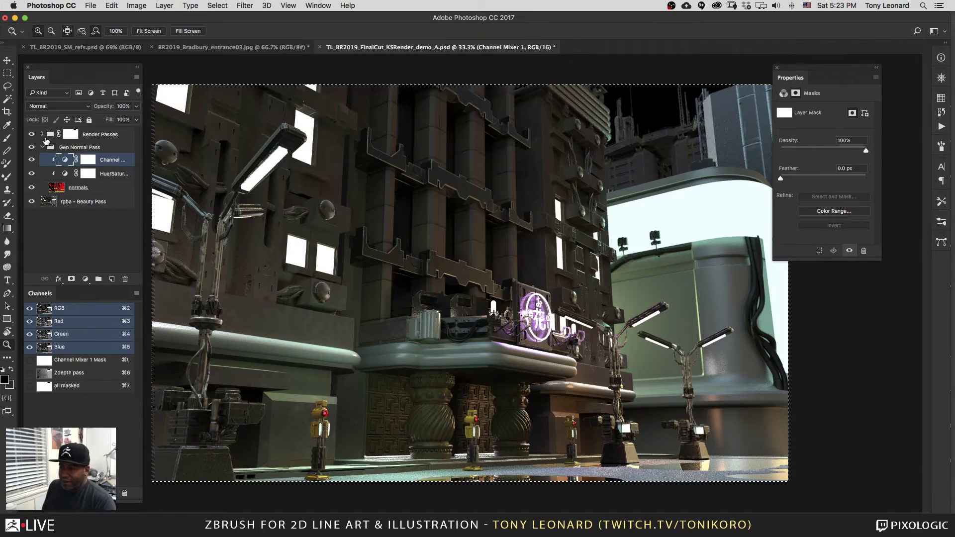
Step: Load the Render Passes mask as a selection around the sky
left_click(43, 137)
left_click(65, 138)
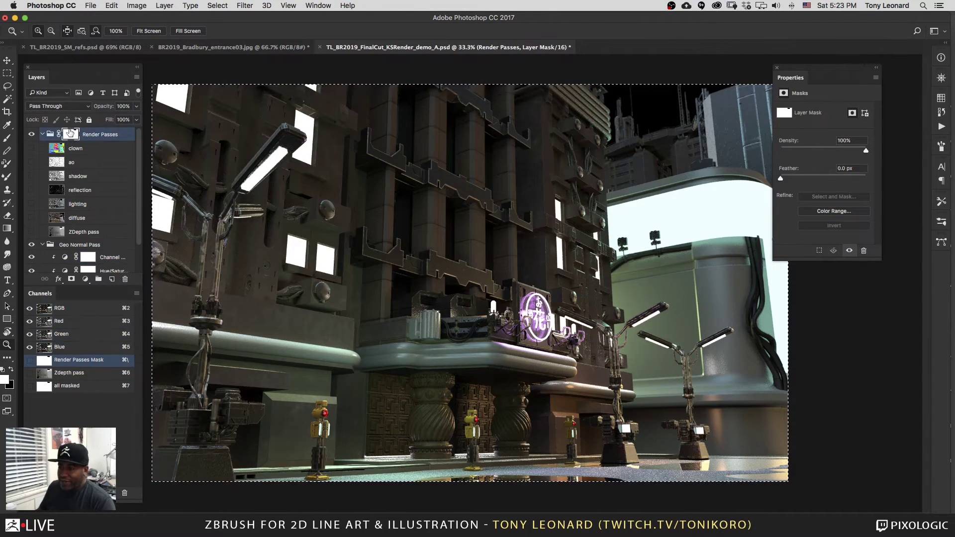
right_click(70, 134)
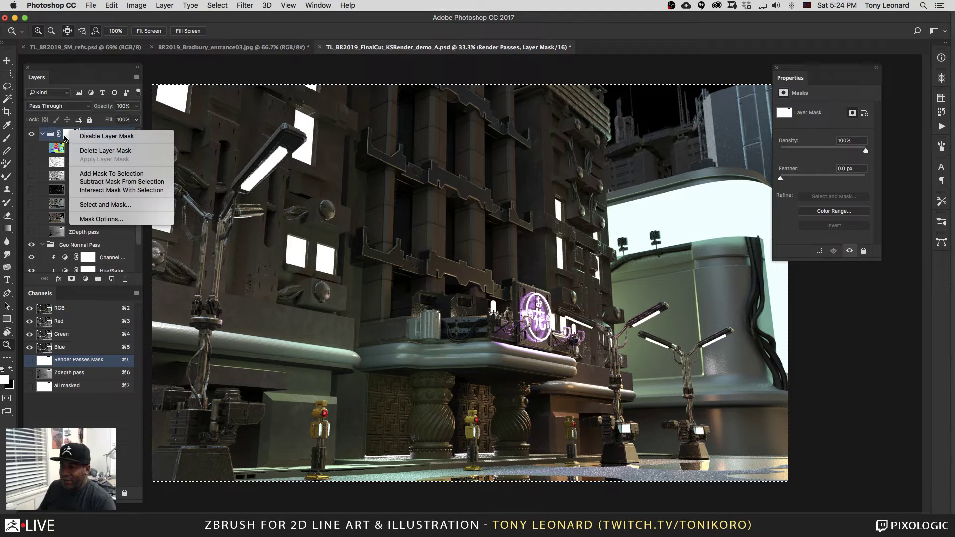
left_click(64, 138)
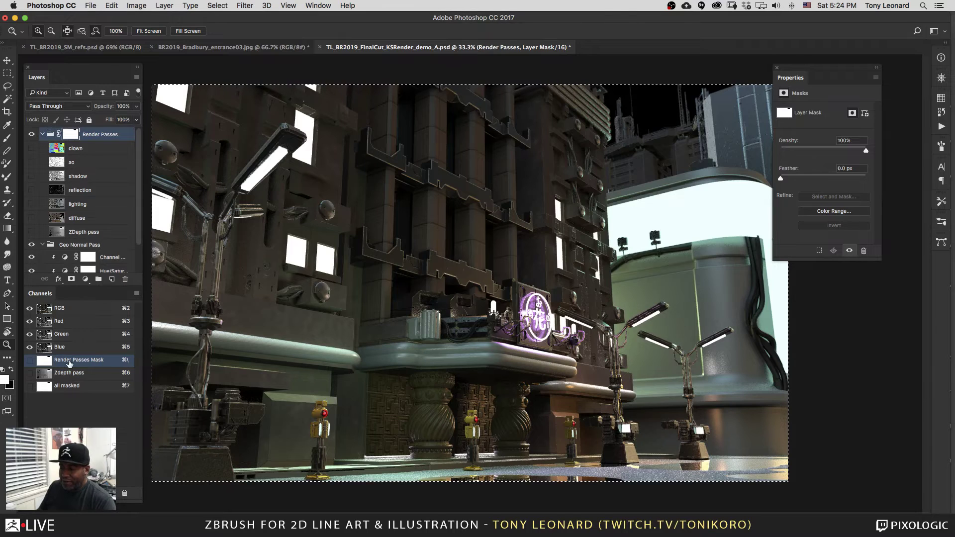
left_click(79, 493)
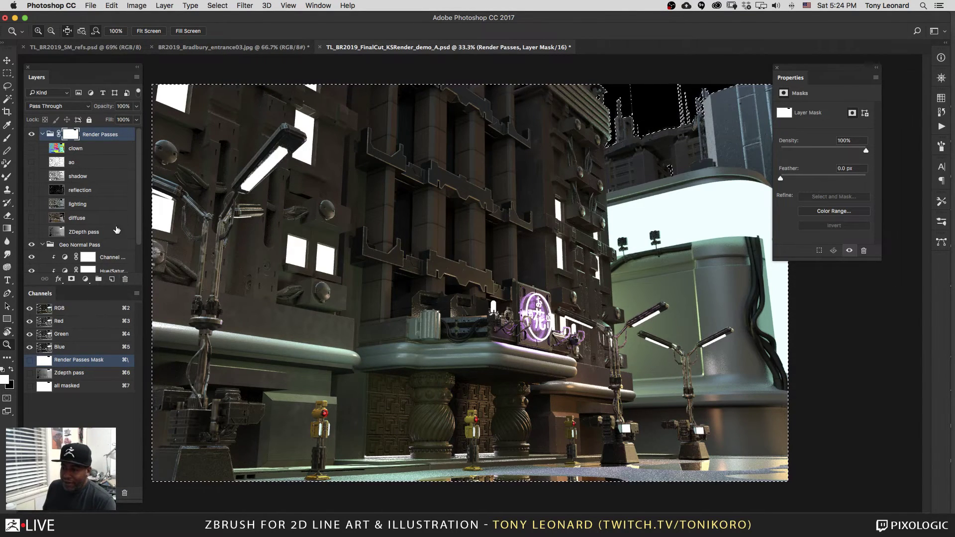
Step: Disable and then delete the Channel Mixer 1 layer mask
left_click(89, 258)
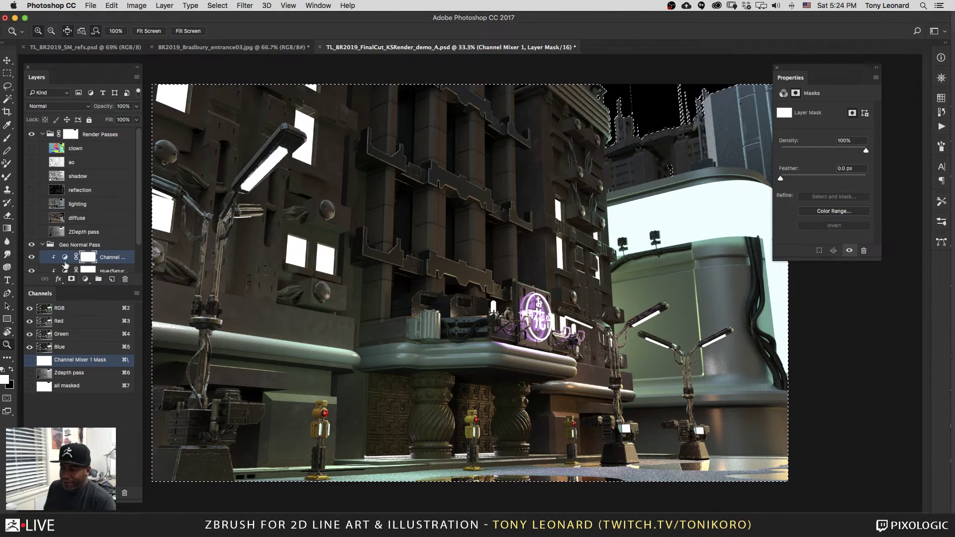
right_click(92, 257)
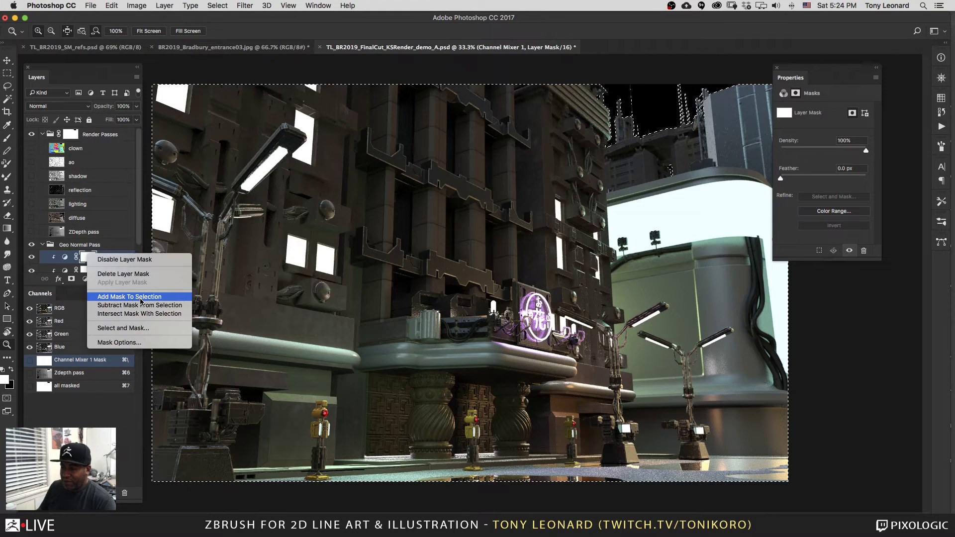
left_click(124, 260)
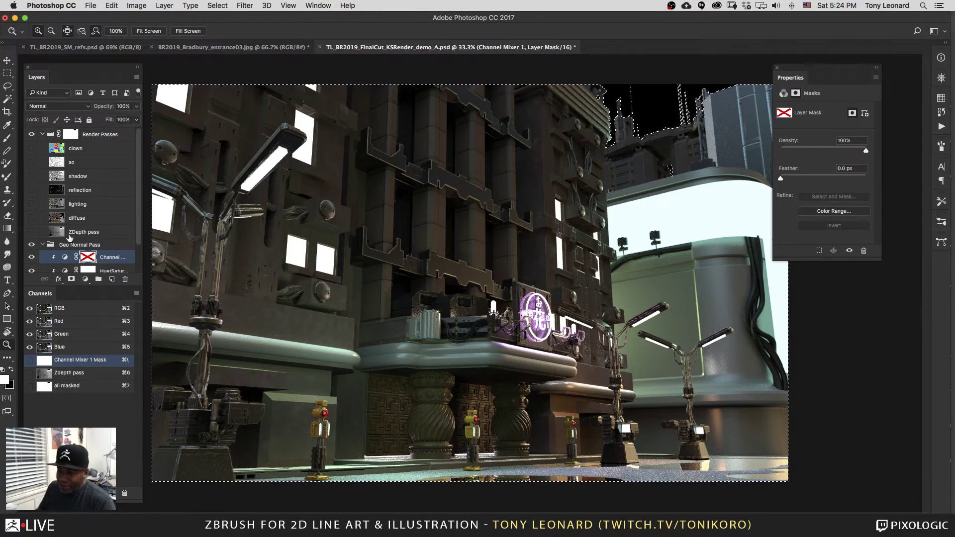
right_click(86, 256)
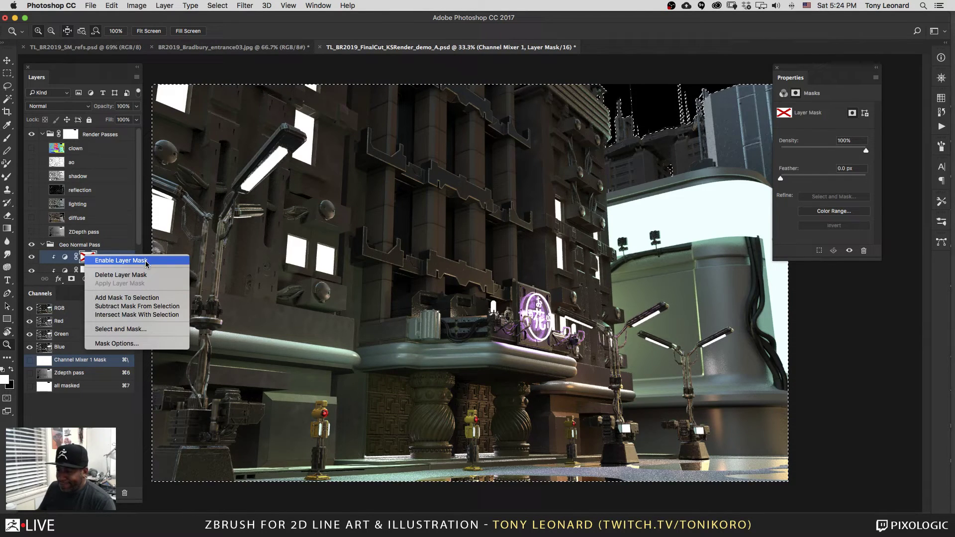
left_click(134, 275)
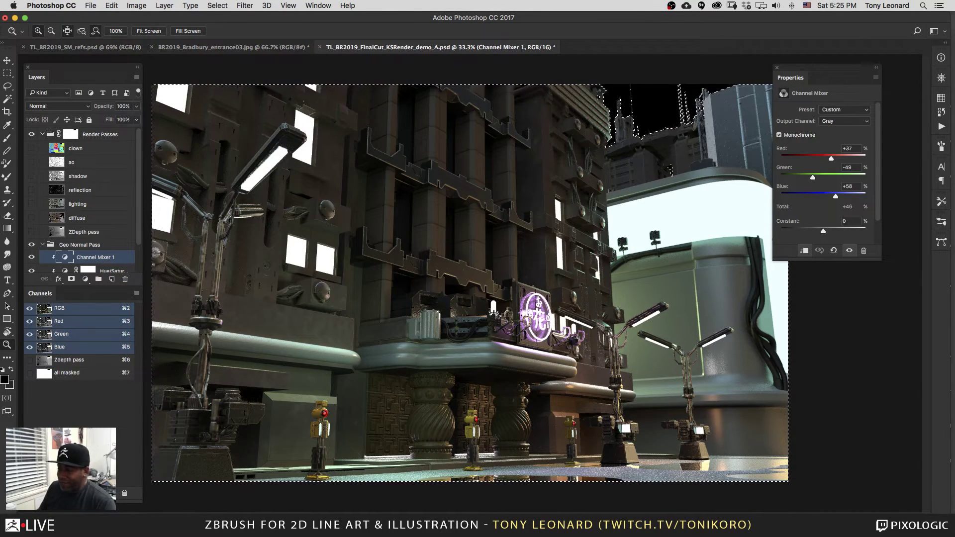
Step: Release Channel Mixer 1's clipping mask, saving the selection to three alpha channels, then deselect
left_click(100, 492)
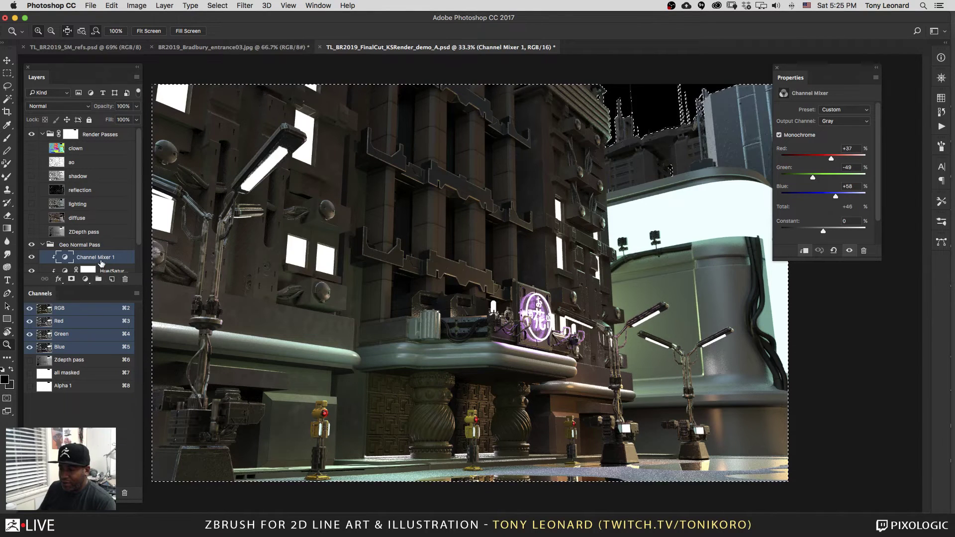
right_click(102, 260)
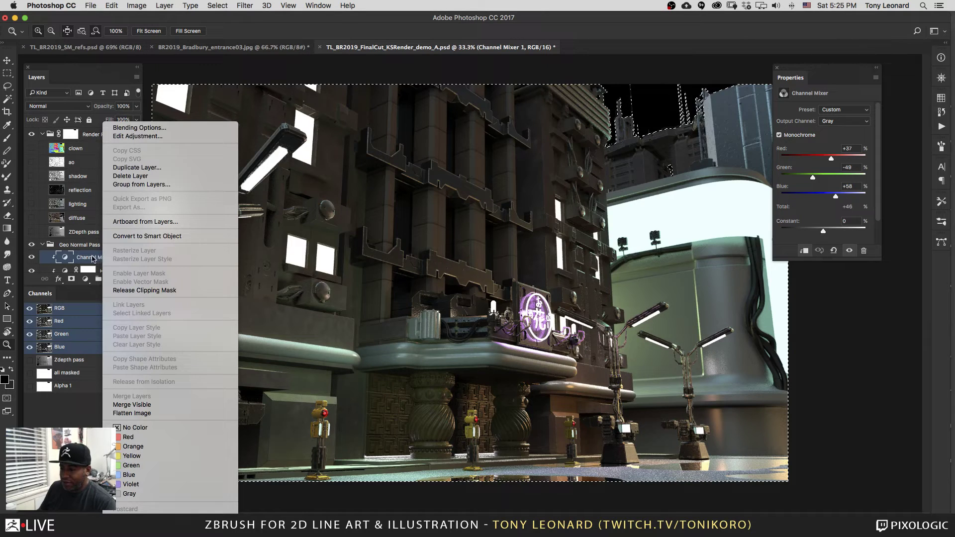
left_click(111, 290)
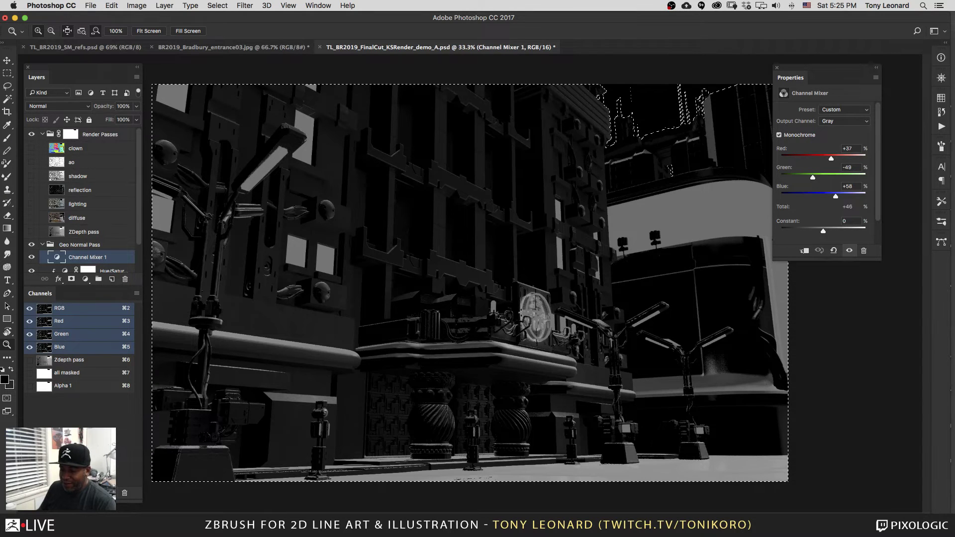
left_click(99, 493)
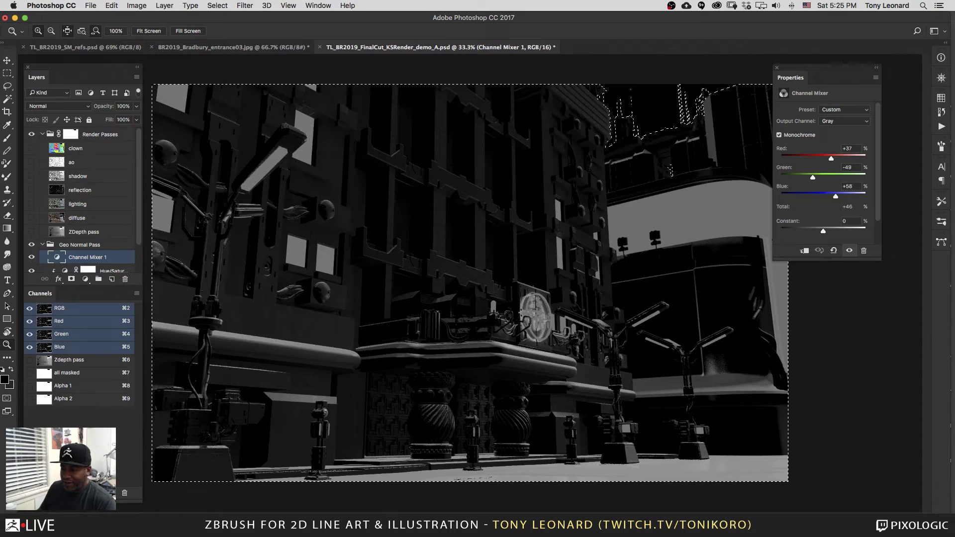
left_click(99, 492)
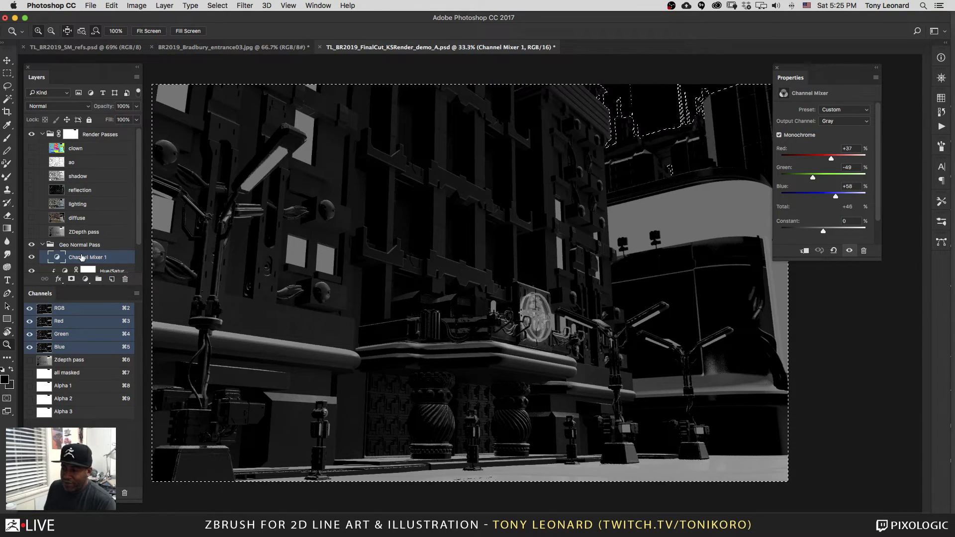
key("super+d")
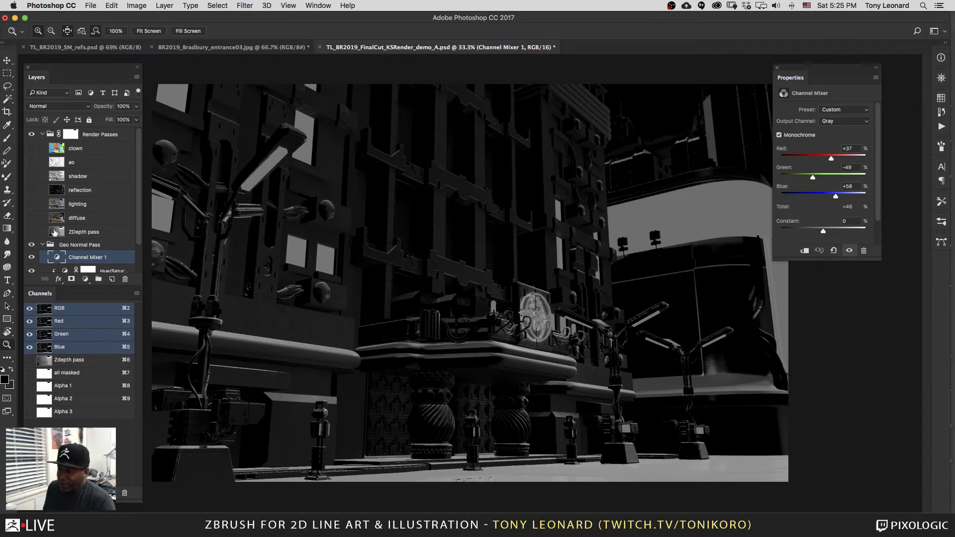
Step: Delete the Alpha 1–3 channels and the Channel Mixer 1 layer
left_click(86, 386)
left_click(86, 413, "shift")
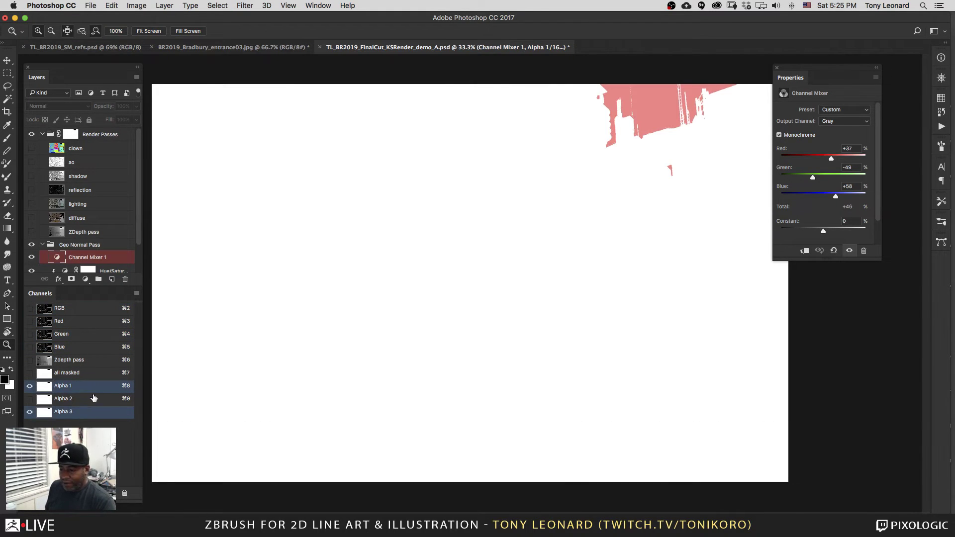
left_click(94, 398, "shift")
left_click_drag(45, 414, 125, 493)
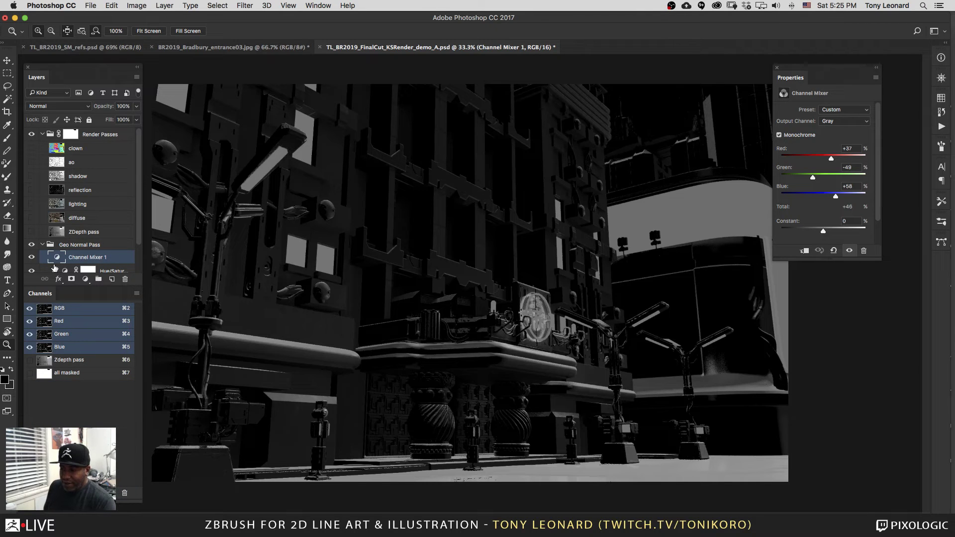
left_click_drag(69, 256, 125, 280)
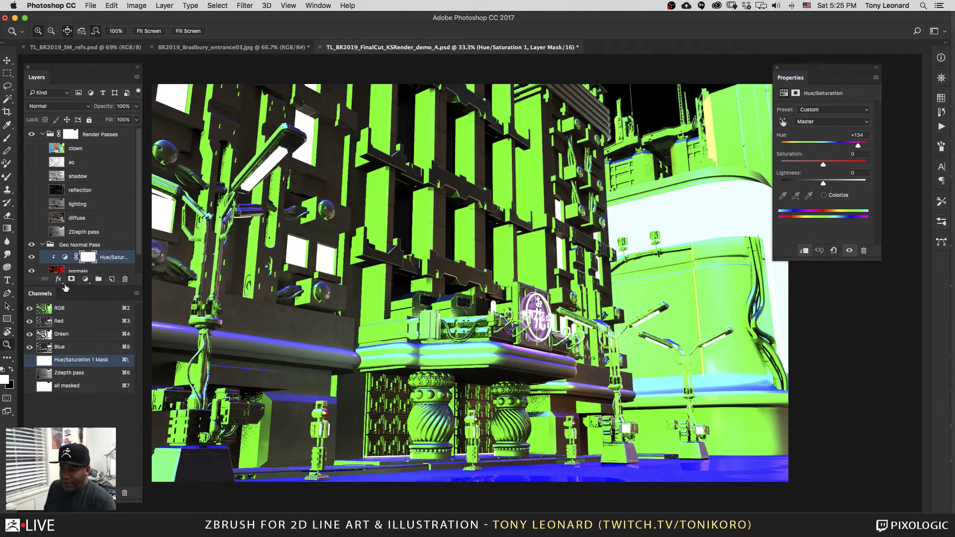
Step: Duplicate 'all masked' as 'all masked copy' and load it as a selection on the RGB composite
left_click_drag(44, 388, 124, 493)
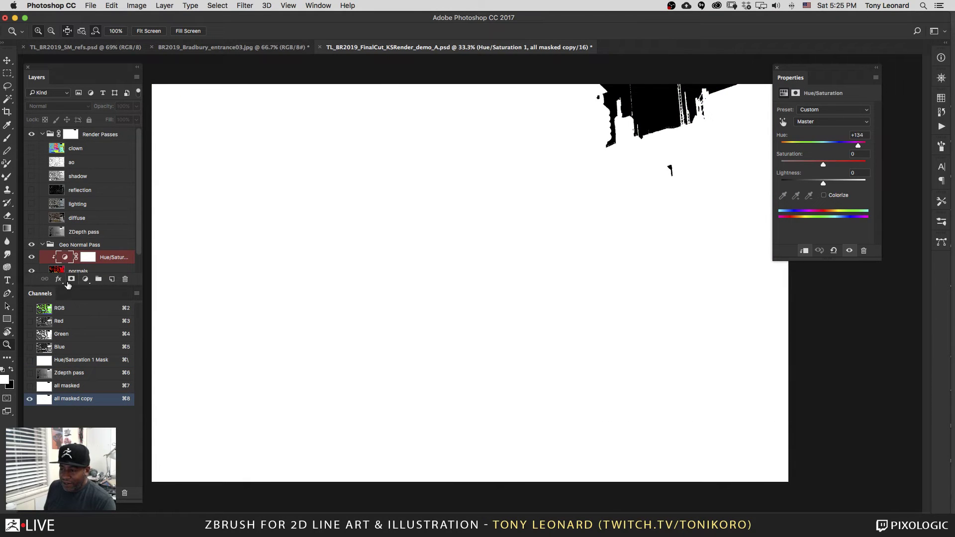
left_click_drag(139, 248, 138, 278)
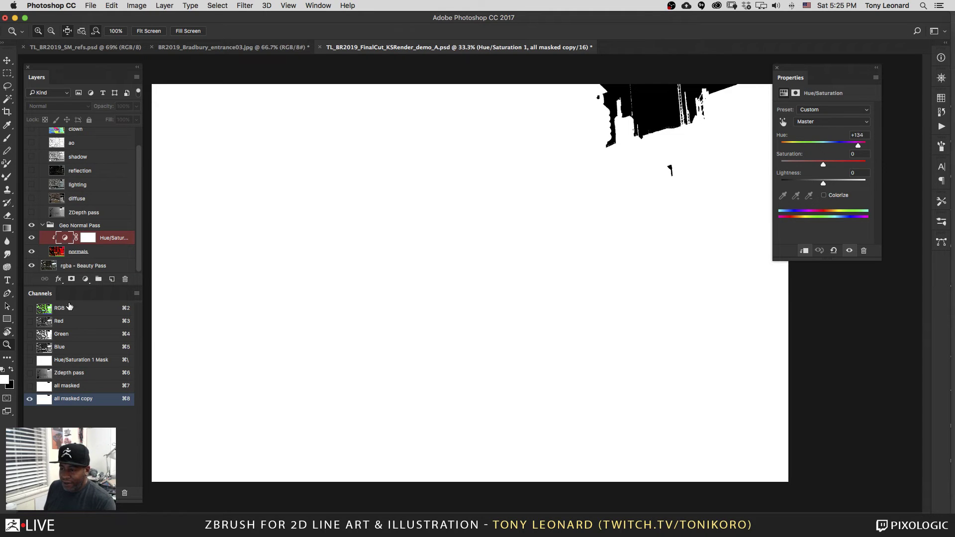
left_click(85, 280)
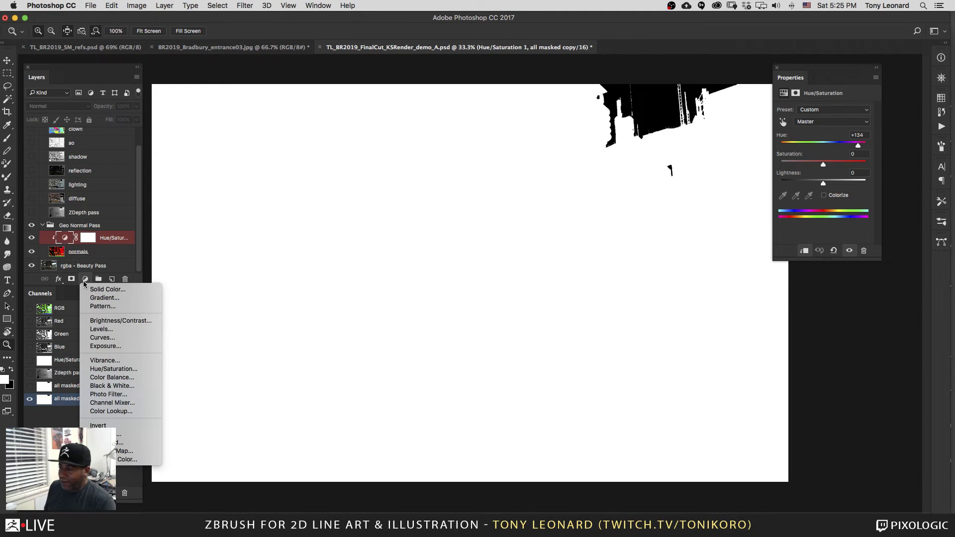
left_click(75, 311)
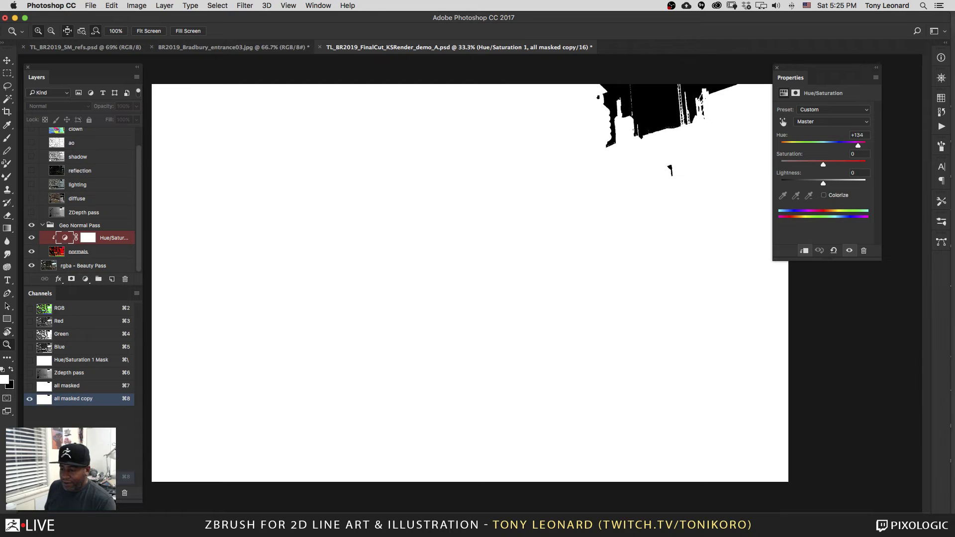
left_click(84, 493)
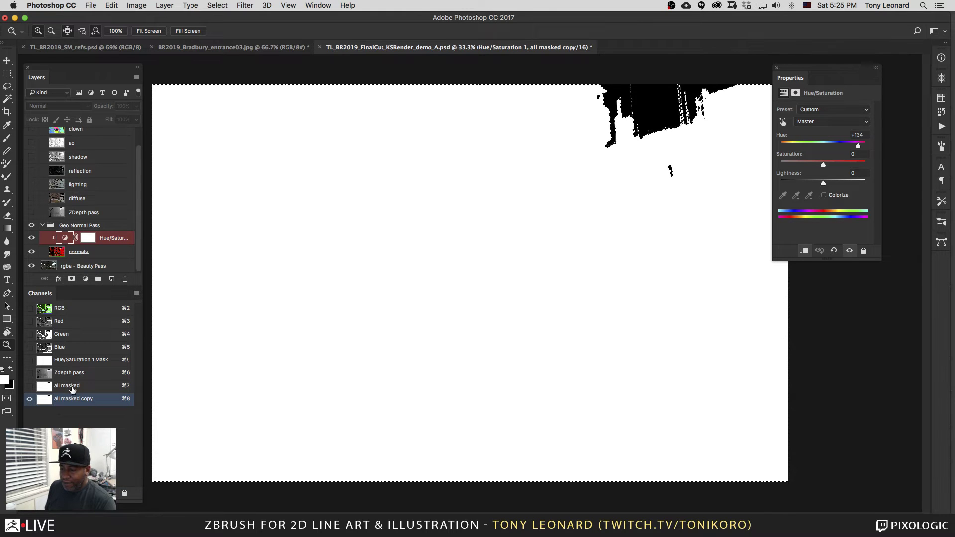
left_click(79, 308)
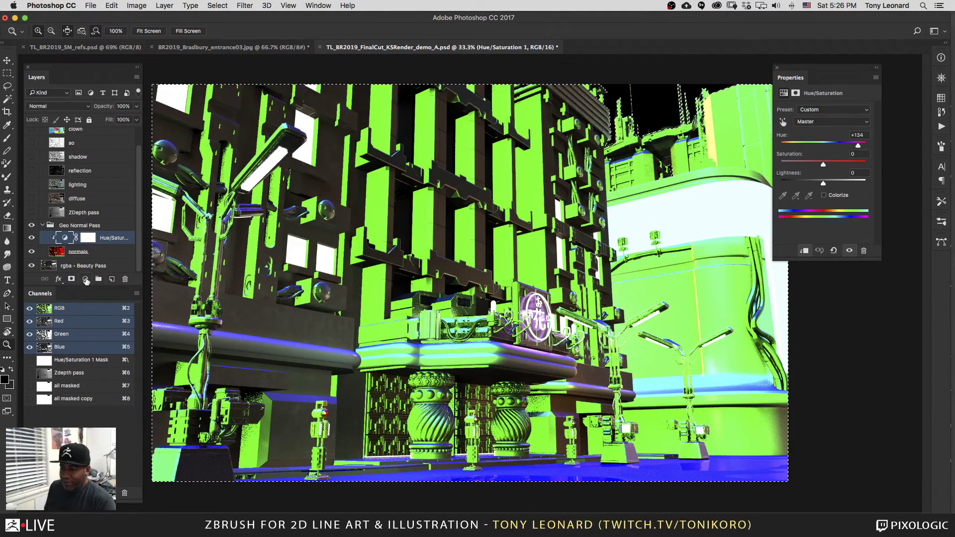
Step: Create a Channel Mixer clipped to Hue/Saturation, Monochrome on, at Red +93%, Green -7%, Blue +20%
left_click(85, 280)
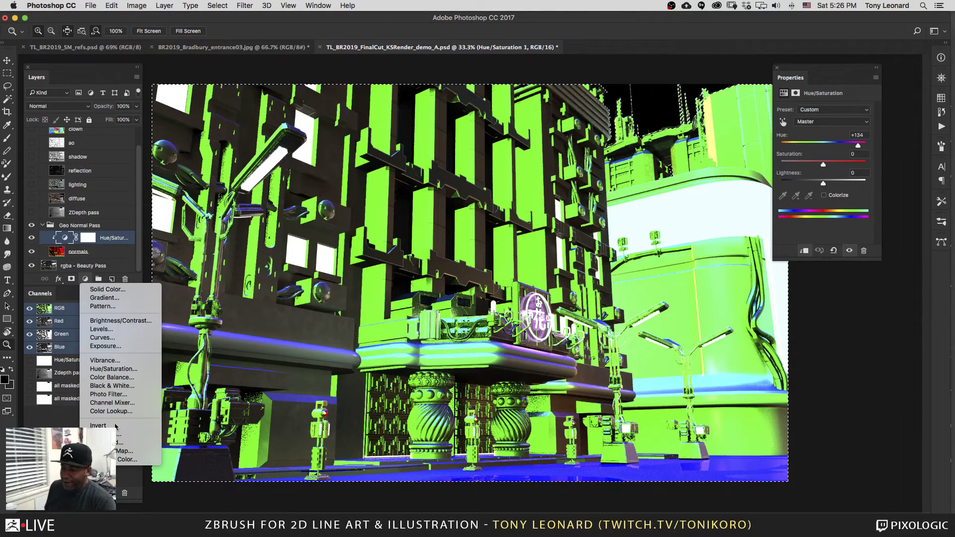
left_click(124, 403)
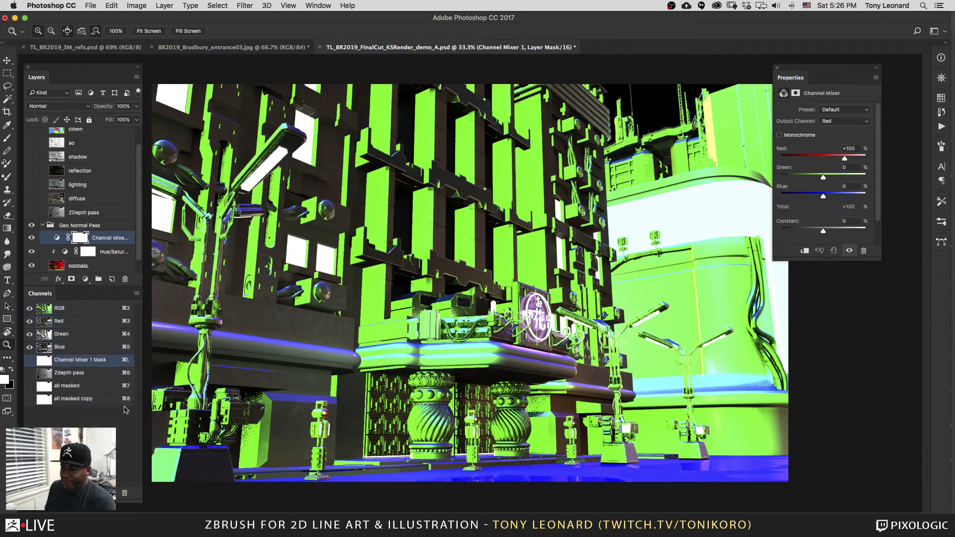
left_click(46, 244, "alt")
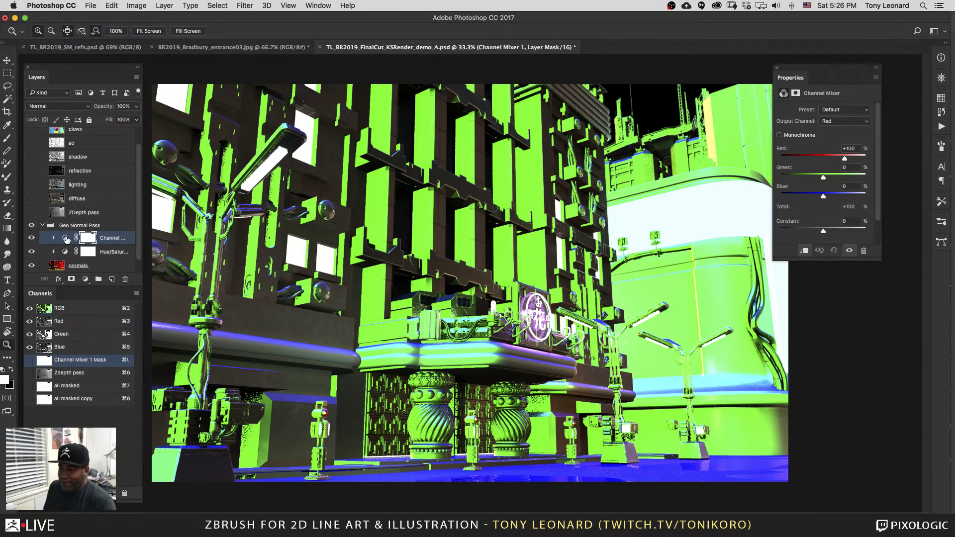
left_click(65, 238)
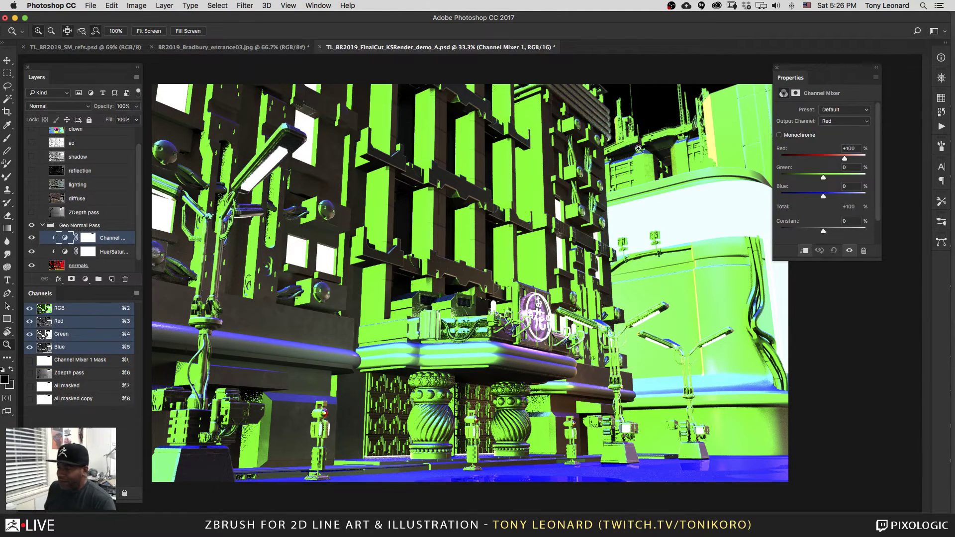
left_click(780, 135)
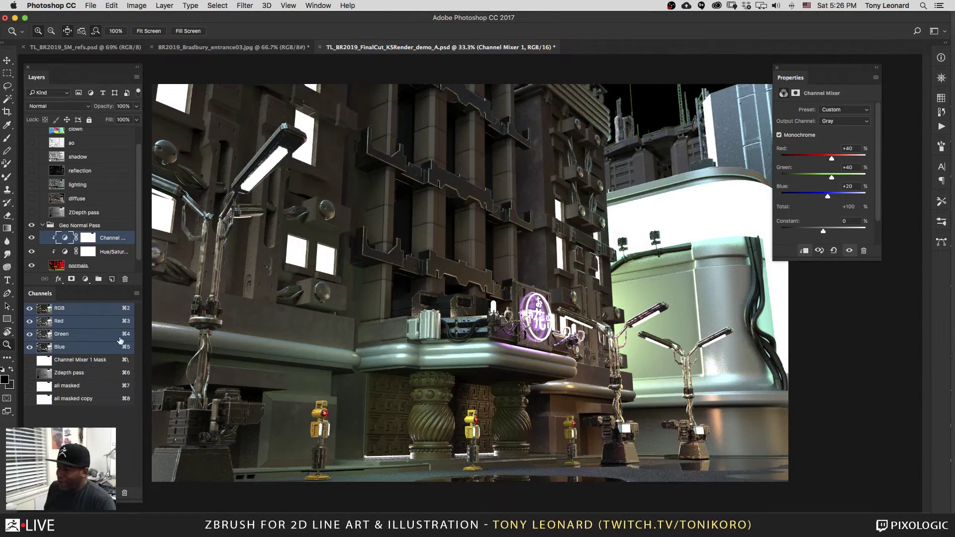
scroll(138, 233, "up", 1)
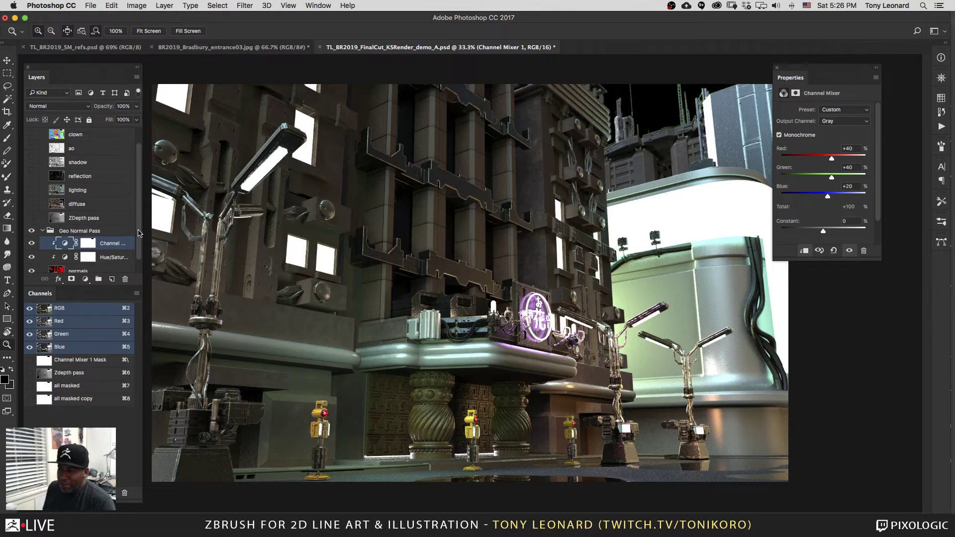
scroll(138, 233, "down", 3)
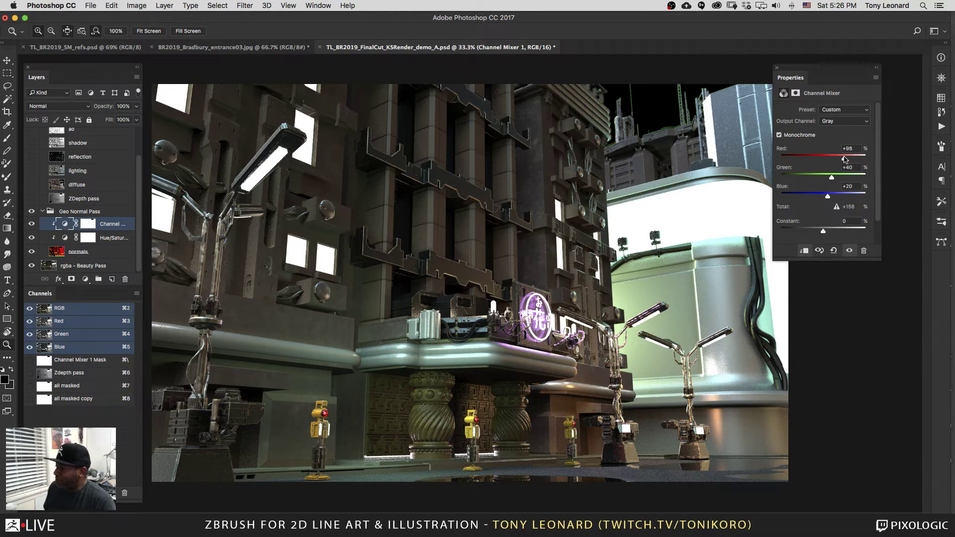
left_click_drag(848, 159, 822, 184)
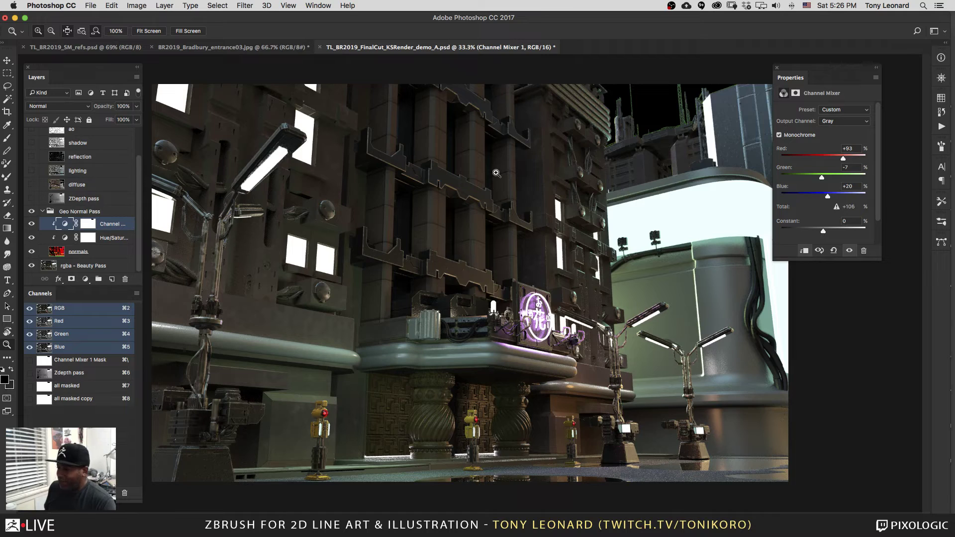
Step: Shift the Hue/Saturation hue down from +134
left_click(65, 238)
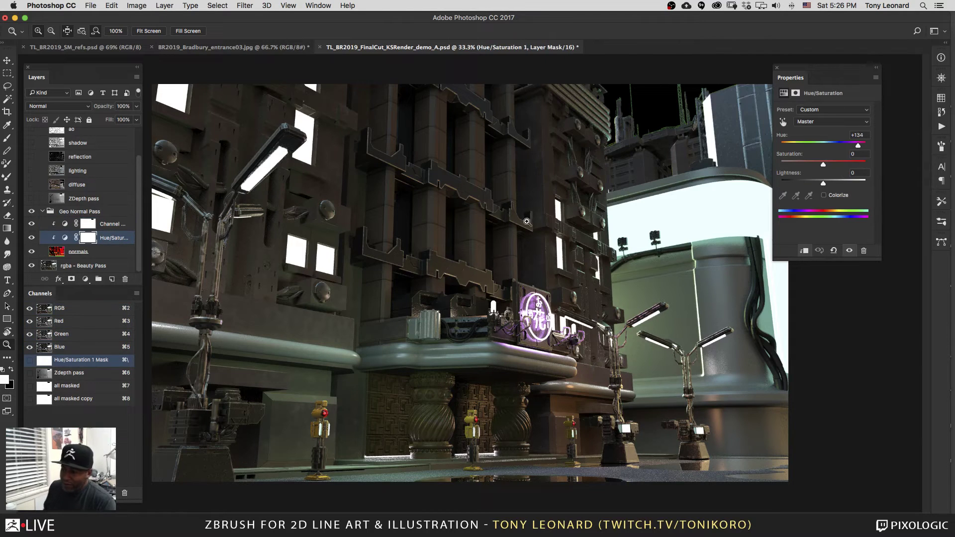
left_click(65, 237)
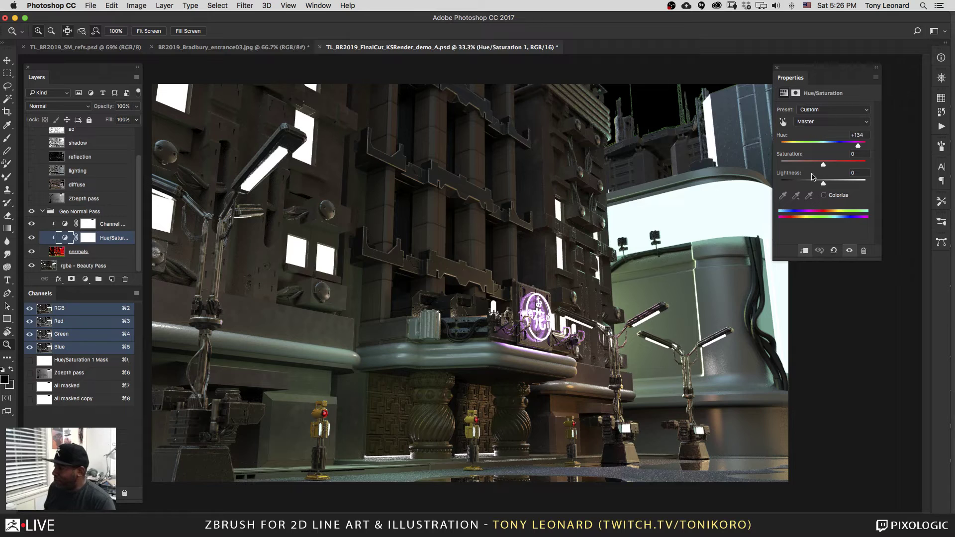
left_click_drag(858, 149, 792, 152)
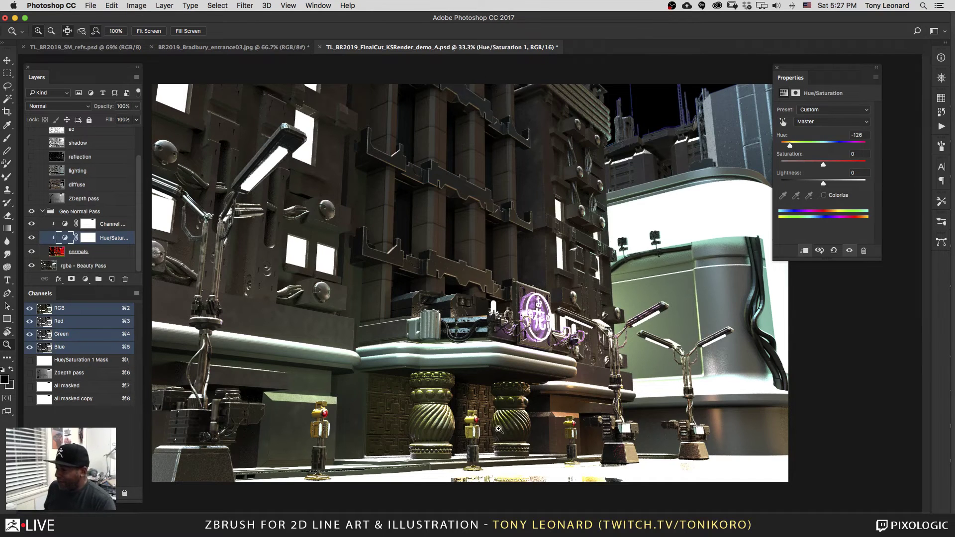
Step: Retune the monochrome Channel Mixer to Red +56%, Green +51%, Blue +7%
left_click(64, 225)
left_click(64, 225)
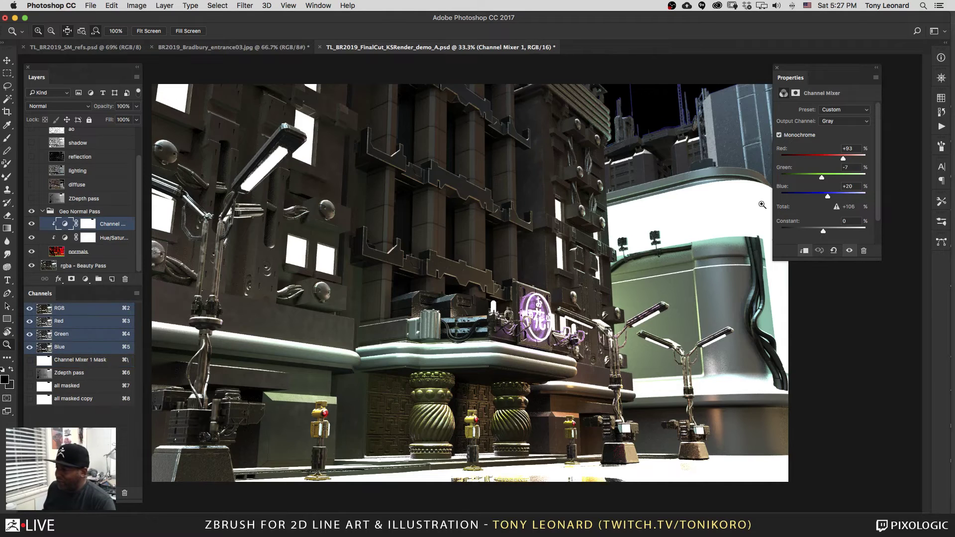
left_click_drag(845, 160, 835, 162)
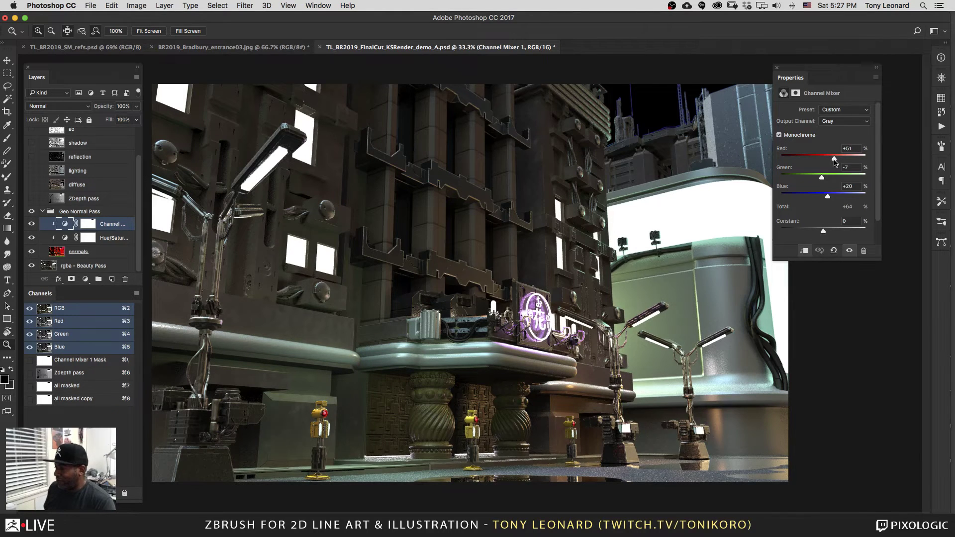
left_click_drag(835, 162, 835, 179)
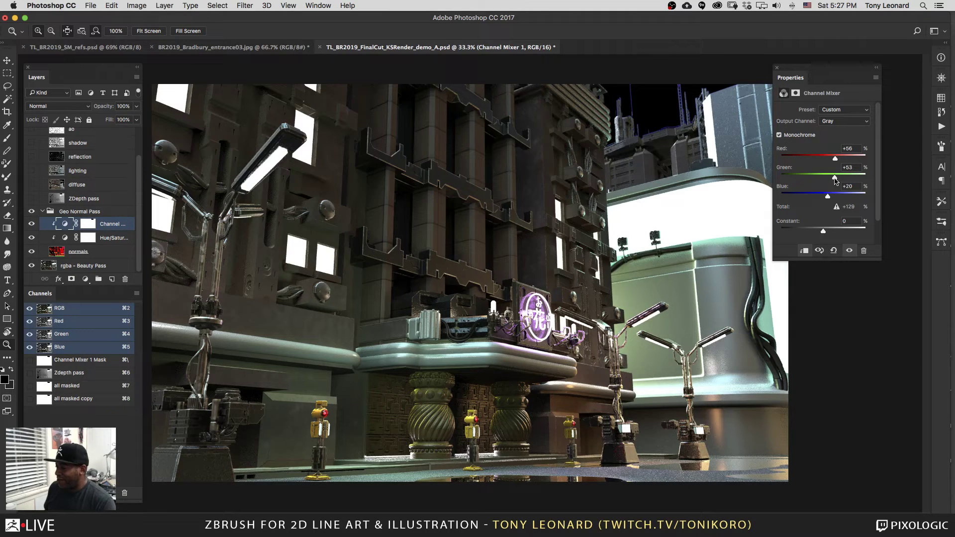
mouse_move(825, 199)
left_mouse_down()
mouse_move(810, 200)
mouse_move(825, 201)
left_mouse_up()
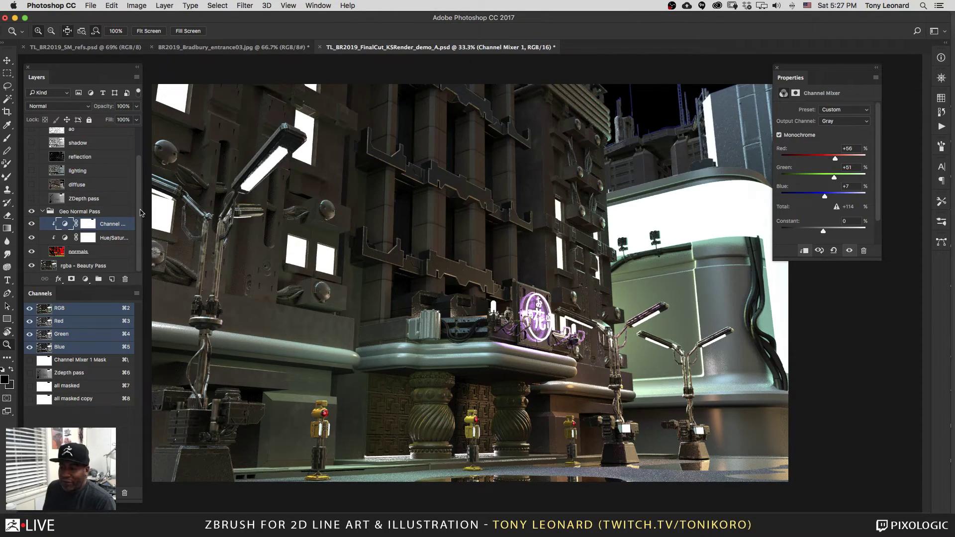
Step: Add an empty Layer 1 above Hue/Saturation and set the foreground colour to #ff0000
left_click(110, 239)
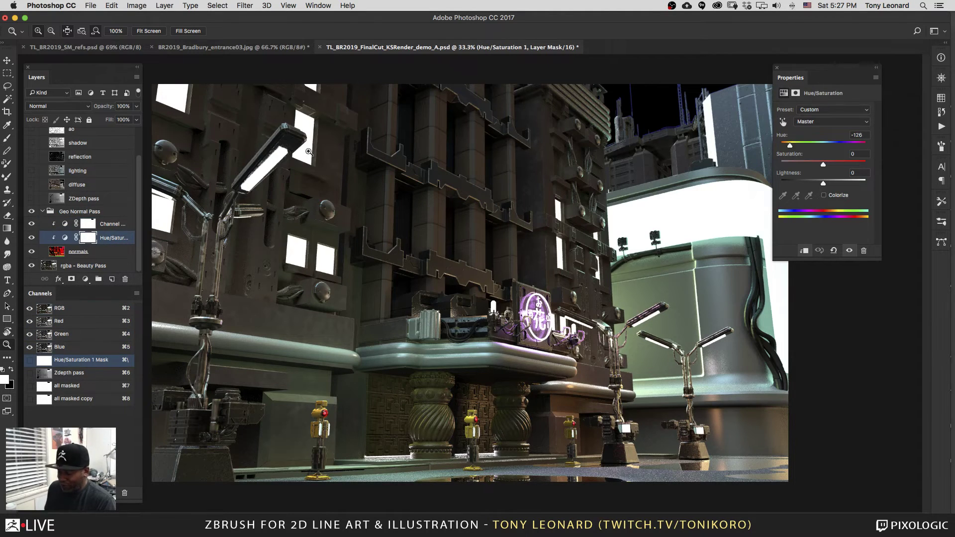
left_click(112, 280)
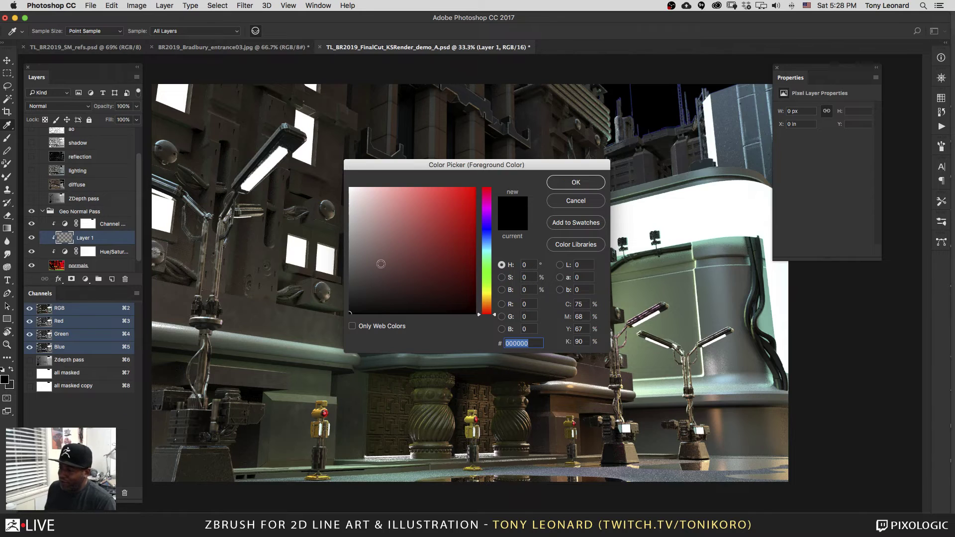
left_click_drag(441, 202, 482, 185)
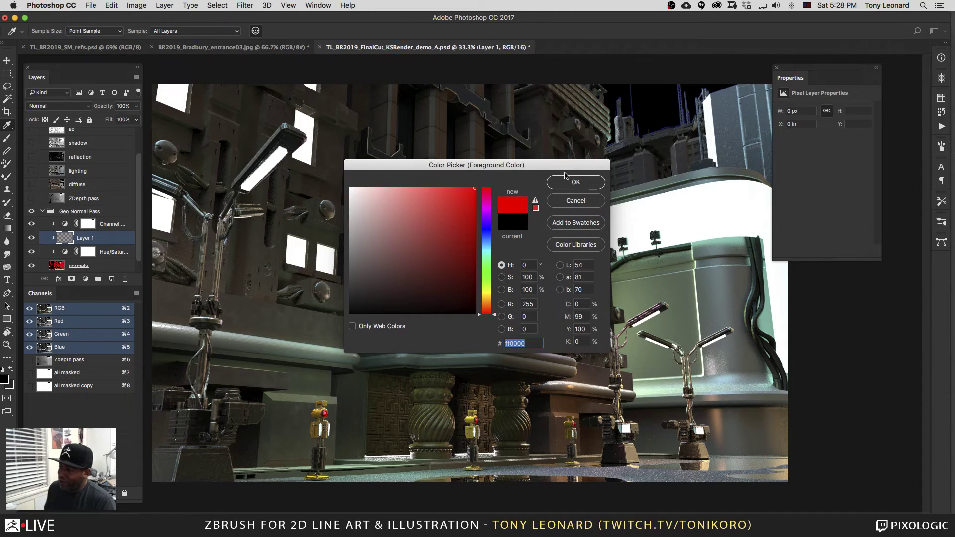
left_click(575, 182)
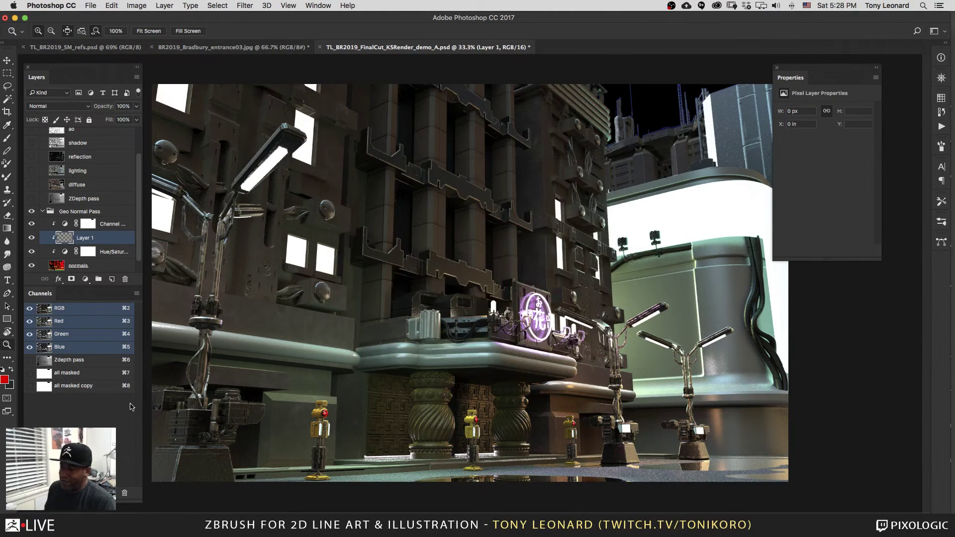
Step: Set up an enlarged soft round brush with zero hardness for painting on Layer 1
key("b")
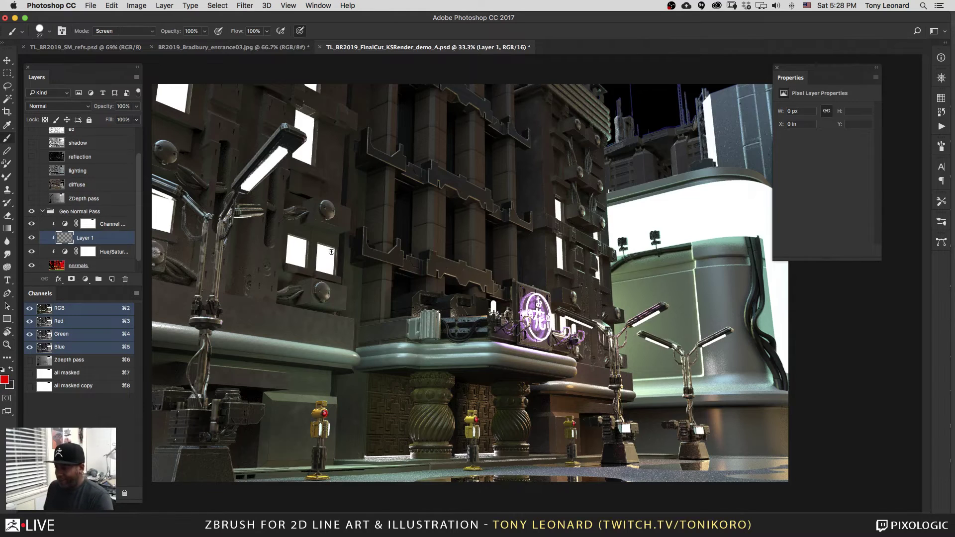
left_click(318, 253)
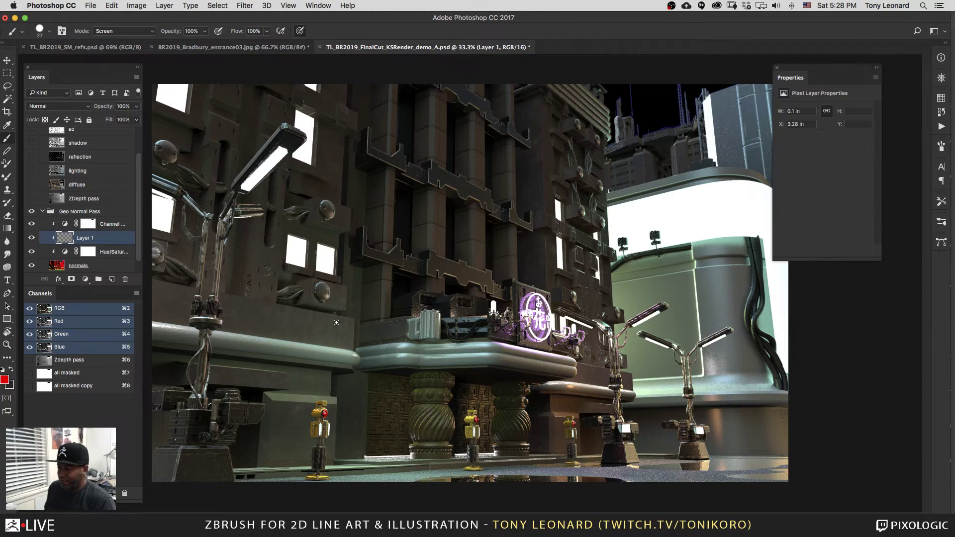
right_click(349, 252)
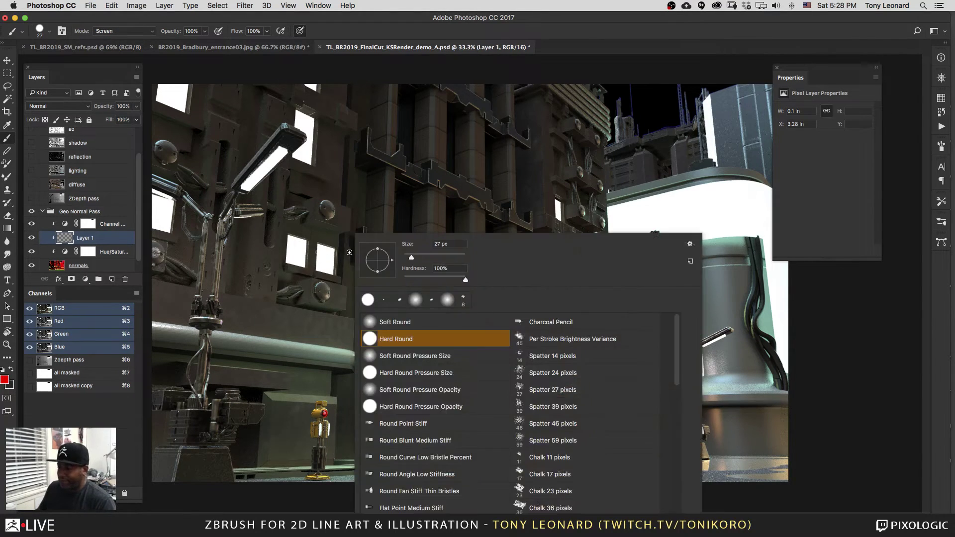
left_click(425, 389)
left_click_drag(426, 256, 458, 260)
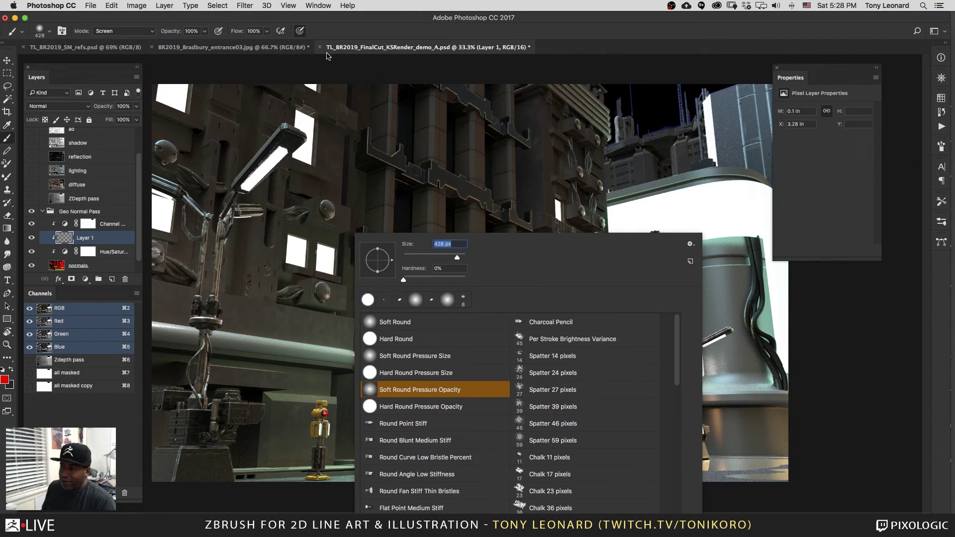
left_click(381, 104)
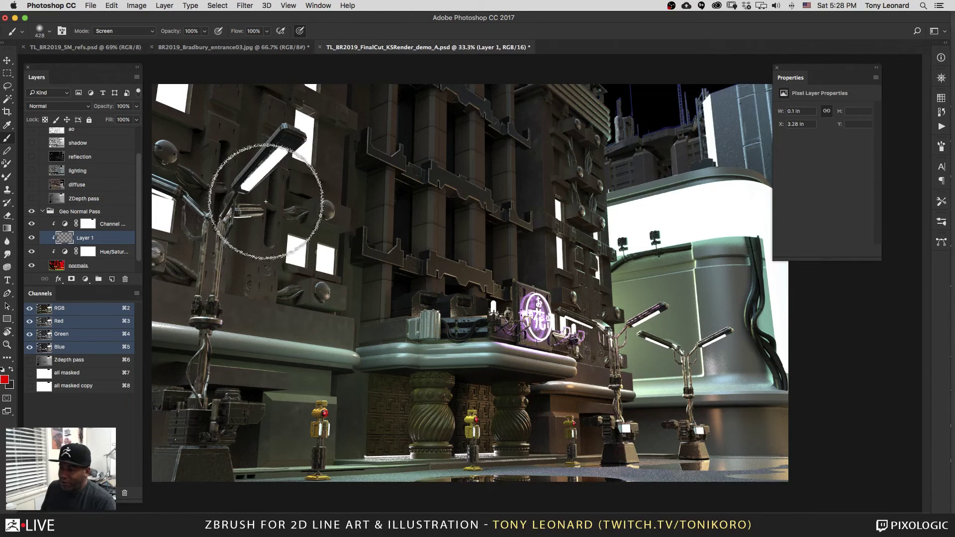
Step: Paint red glows around the left lamp head and pole, the purple sign and the lamp arm
mouse_move(270, 205)
left_mouse_down()
mouse_move(340, 413)
mouse_move(320, 363)
left_mouse_up()
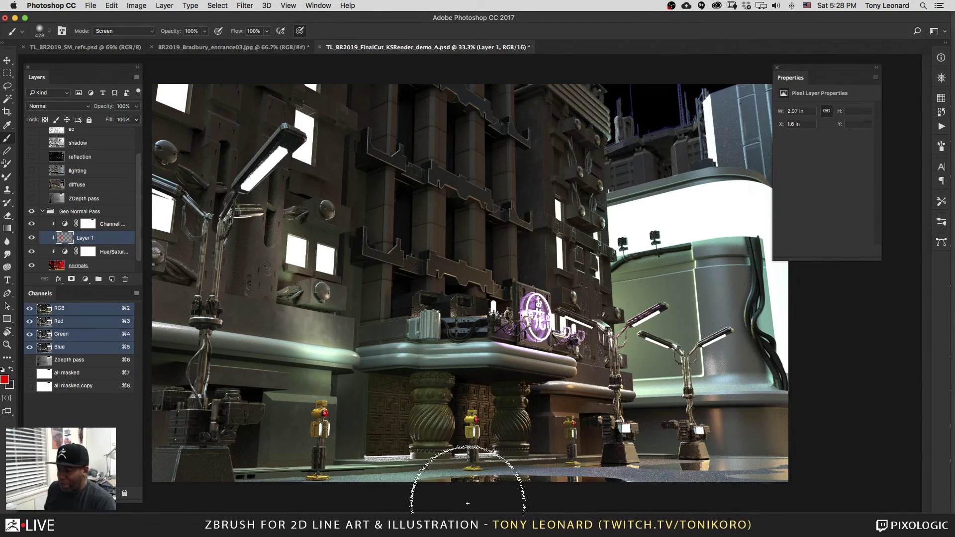
key("super+z")
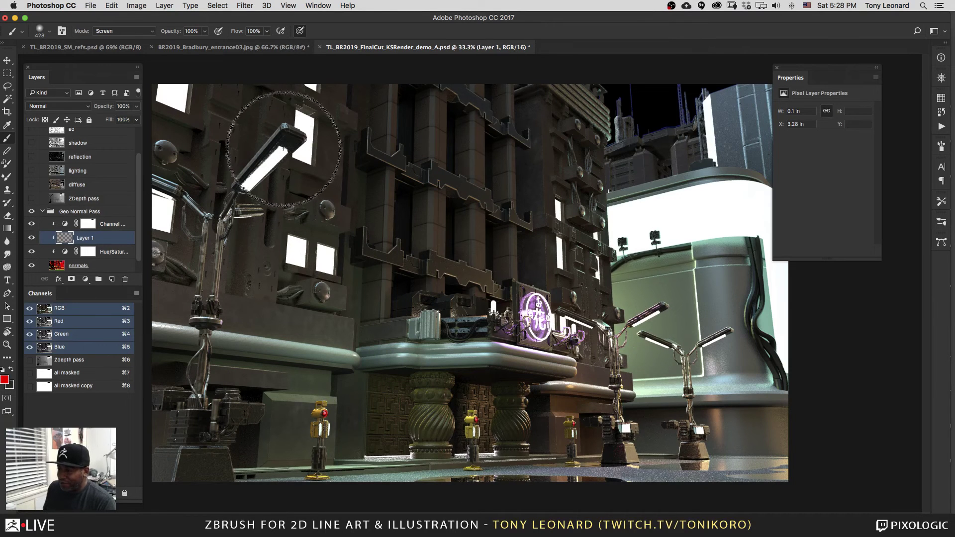
mouse_move(233, 201)
left_mouse_down()
mouse_move(277, 134)
mouse_move(234, 171)
mouse_move(271, 165)
left_mouse_up()
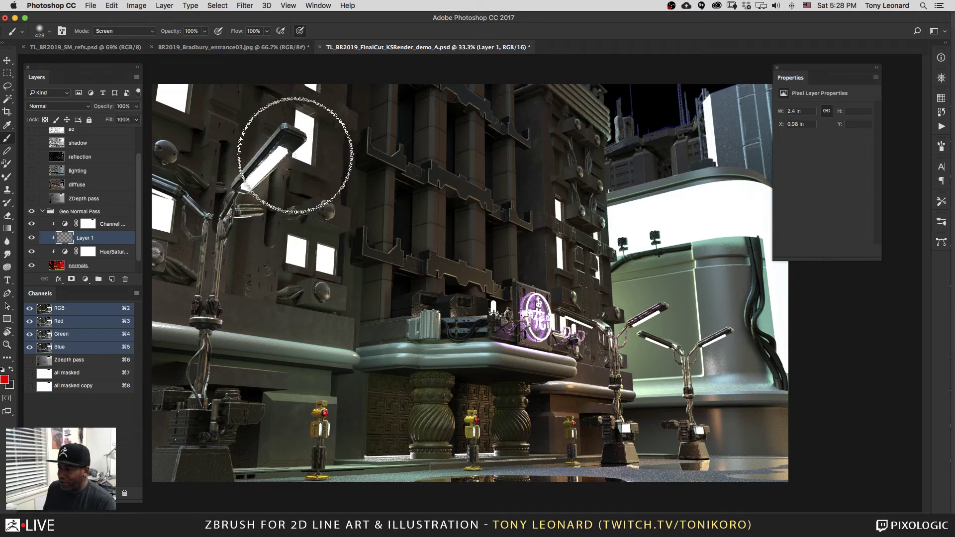
mouse_move(261, 202)
left_mouse_down()
mouse_move(246, 192)
mouse_move(181, 239)
mouse_move(180, 276)
mouse_move(164, 189)
mouse_move(168, 200)
left_mouse_up()
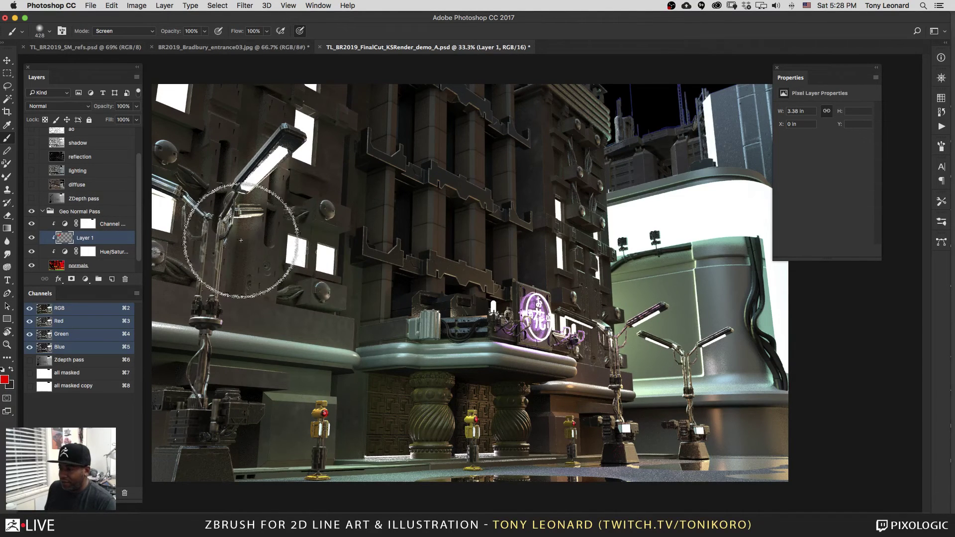
mouse_move(553, 290)
left_mouse_down()
mouse_move(522, 312)
mouse_move(525, 297)
mouse_move(550, 305)
mouse_move(529, 290)
mouse_move(551, 307)
mouse_move(519, 291)
mouse_move(532, 343)
mouse_move(525, 335)
mouse_move(549, 340)
mouse_move(530, 358)
left_mouse_up()
mouse_move(675, 275)
left_mouse_down()
mouse_move(640, 321)
mouse_move(652, 321)
left_mouse_up()
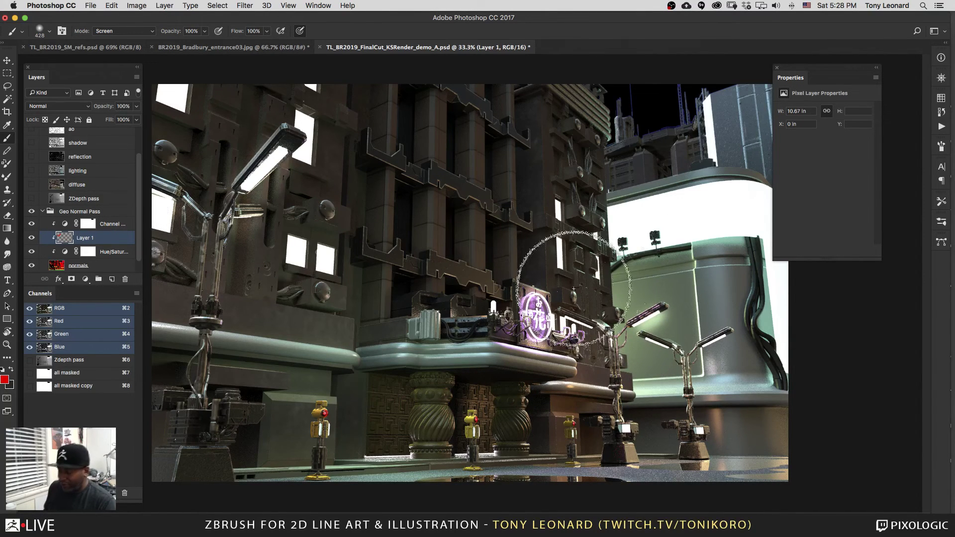
key("g")
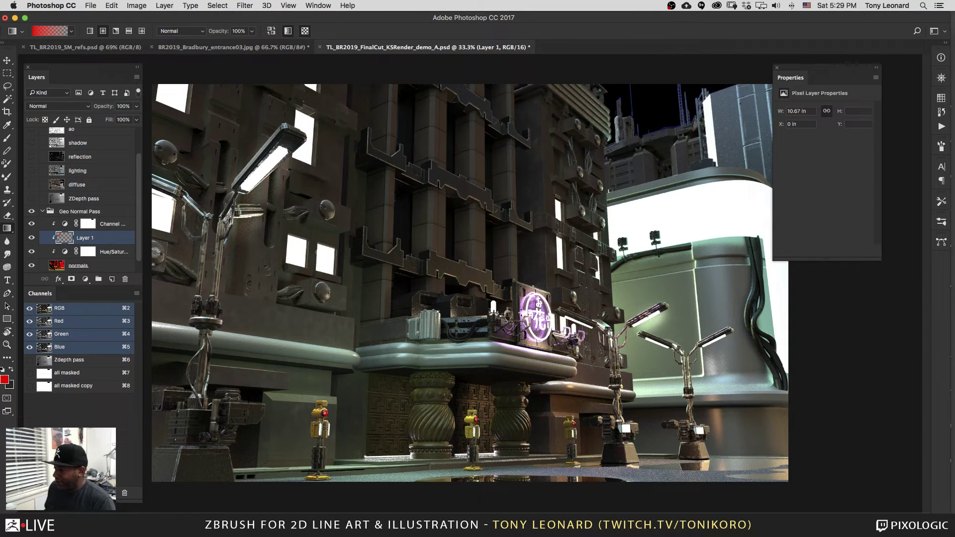
Step: Drag four red gradient glows over the lamps, lamp arm and magenta neon sign, then add Layer 2
left_click_drag(665, 318, 607, 301)
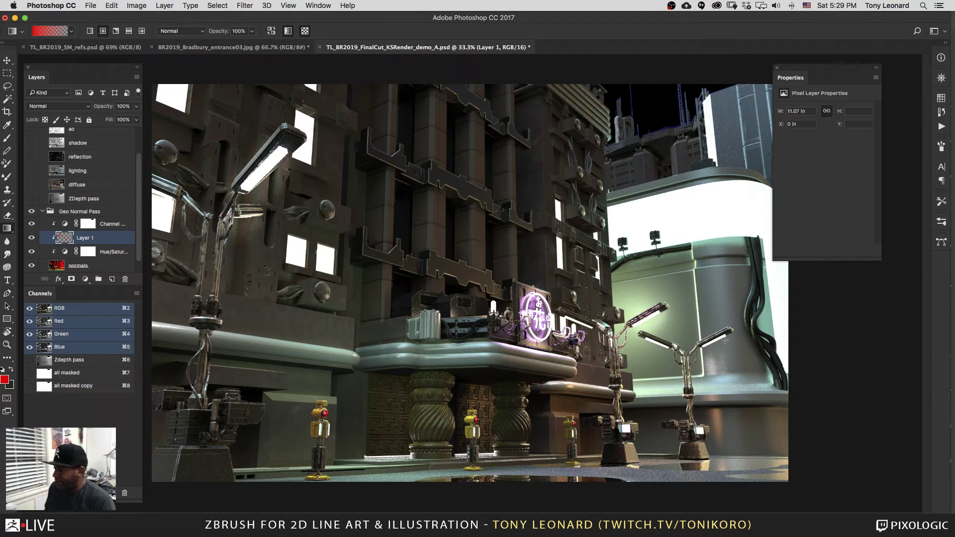
left_click_drag(720, 341, 687, 348)
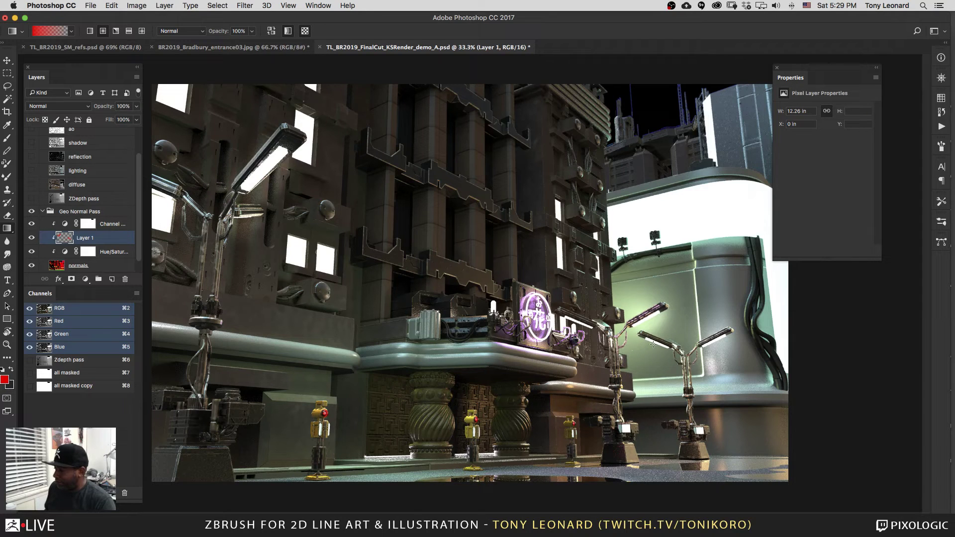
left_click_drag(633, 362, 633, 362)
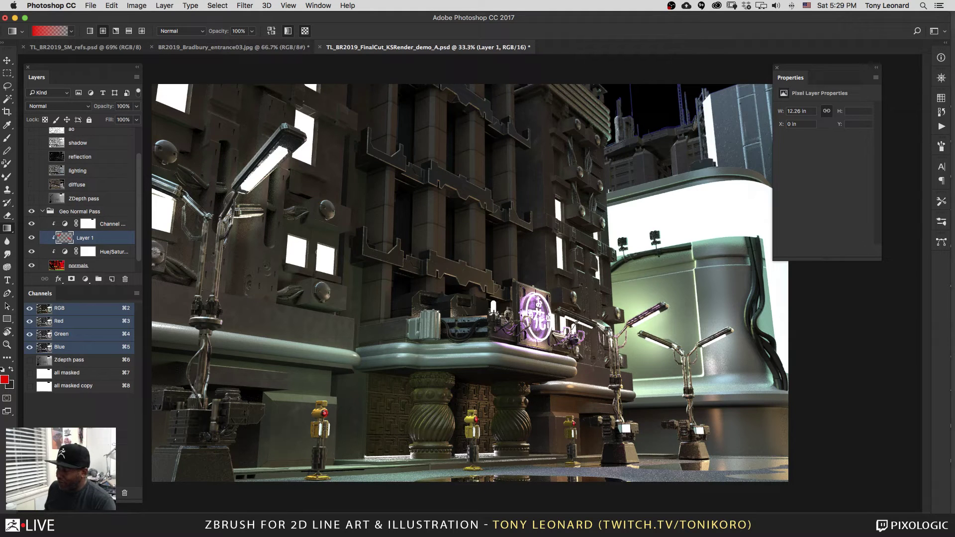
left_click_drag(564, 343, 572, 318)
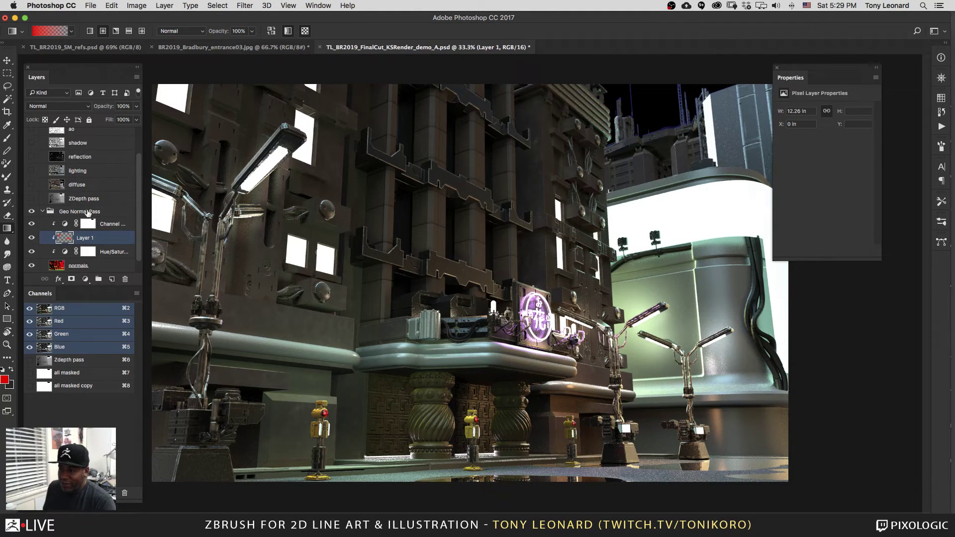
left_click(112, 279)
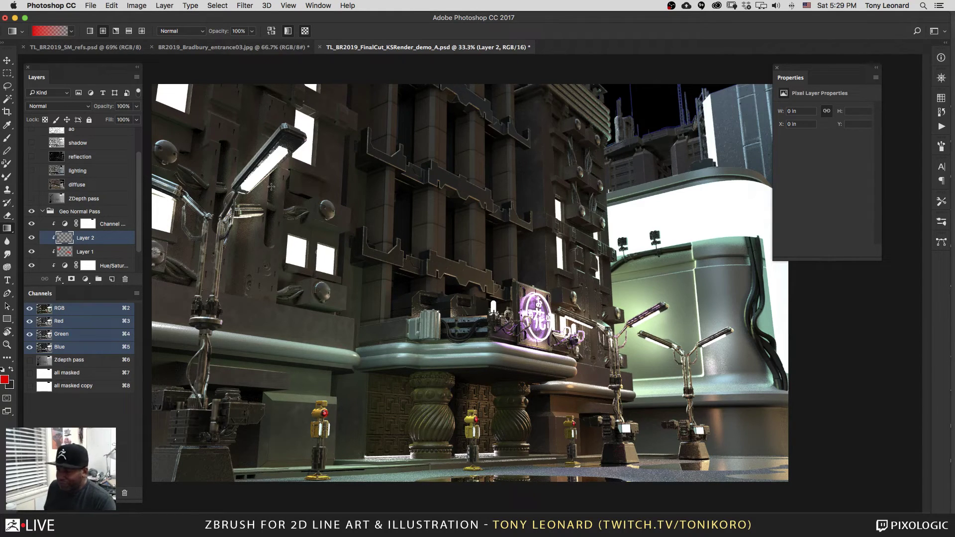
Step: On Layer 2, brush over the lamp arm and sweep a red gradient down across the scene
mouse_move(249, 217)
left_mouse_down()
mouse_move(271, 238)
mouse_move(252, 219)
left_mouse_up()
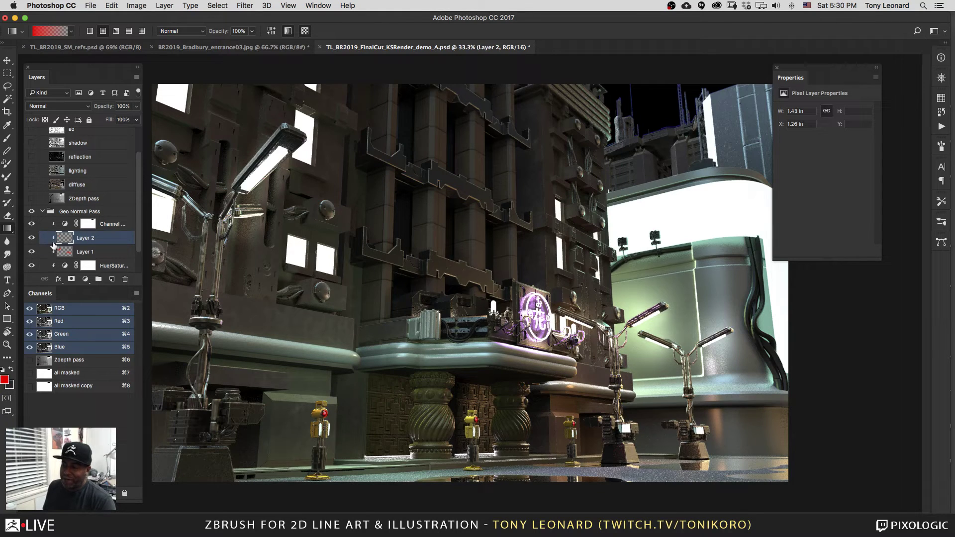
left_click_drag(139, 221, 138, 272)
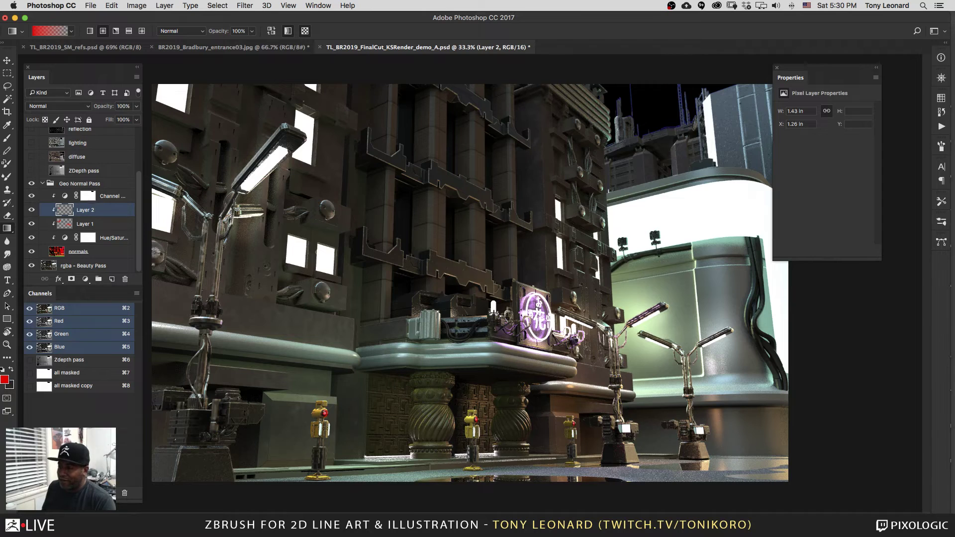
left_click_drag(228, 158, 386, 514)
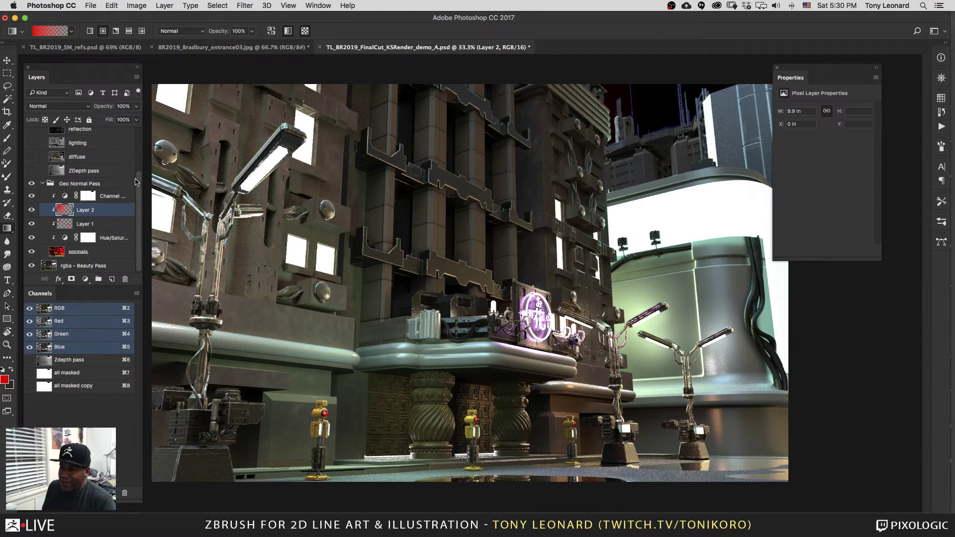
left_click_drag(139, 183, 139, 142)
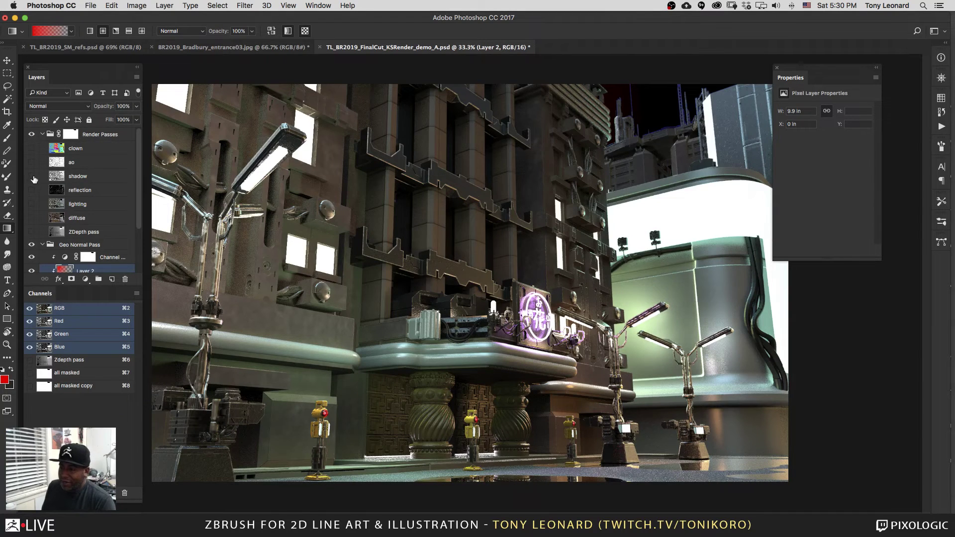
Step: Turn on and select the shadow pass layer, then apply Filter > Noise > Despeckle to it
left_click(31, 176)
left_click(84, 177)
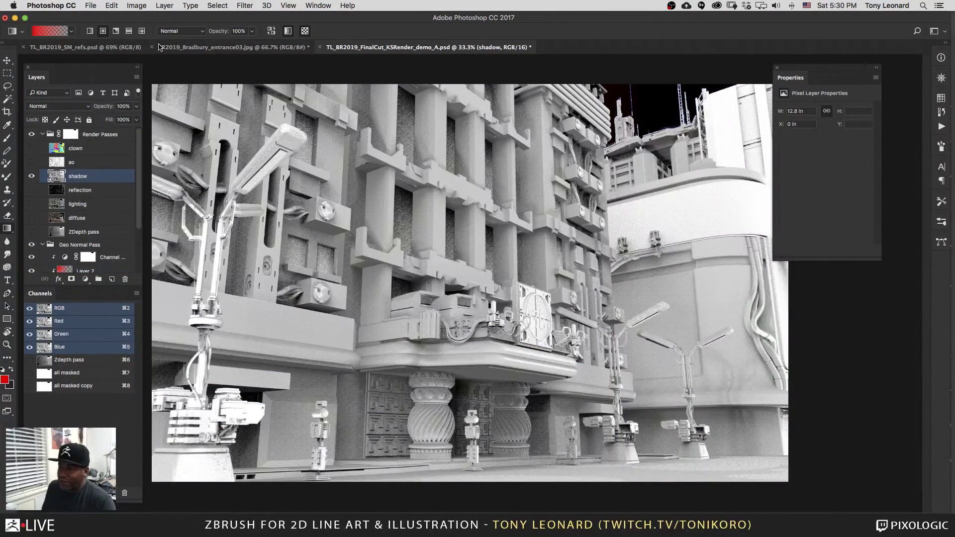
left_click(228, 7)
mouse_move(268, 8)
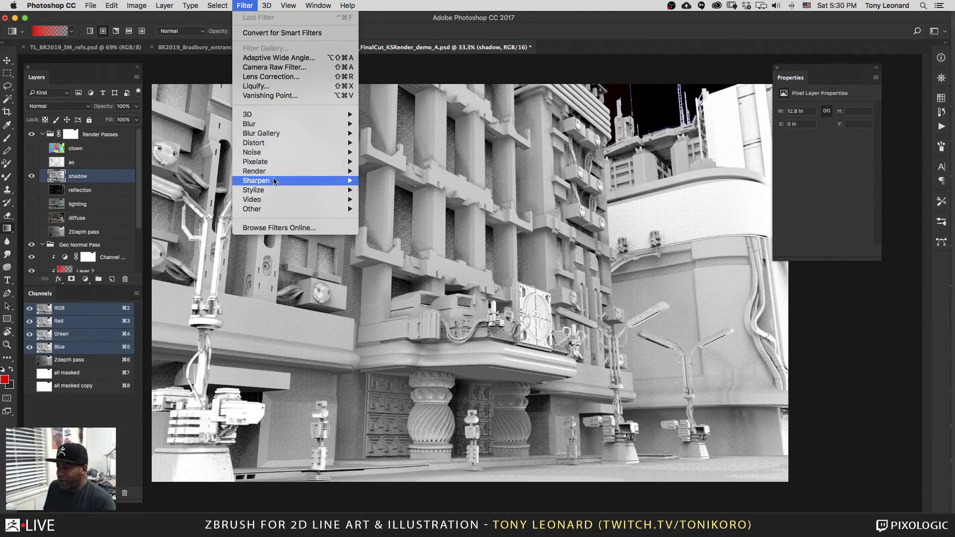
mouse_move(276, 151)
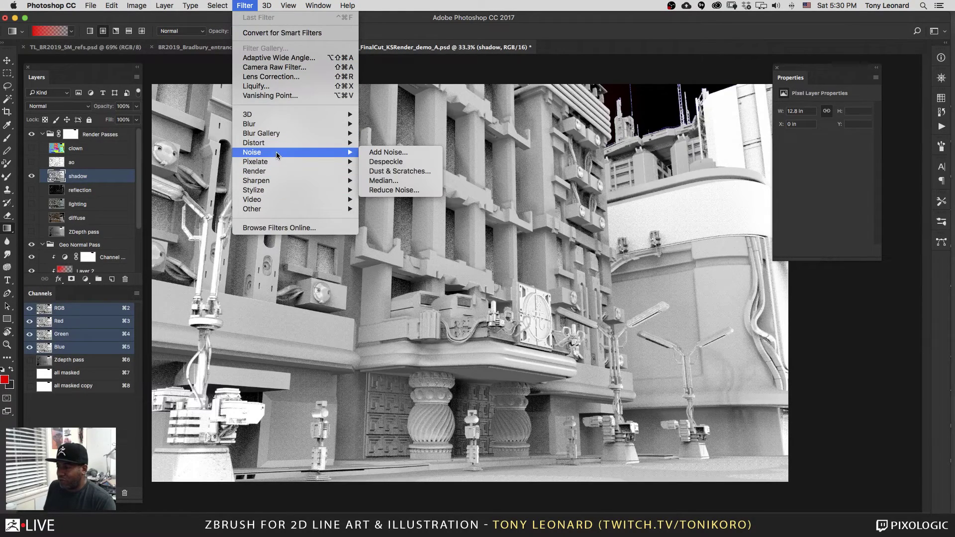
left_click(417, 163)
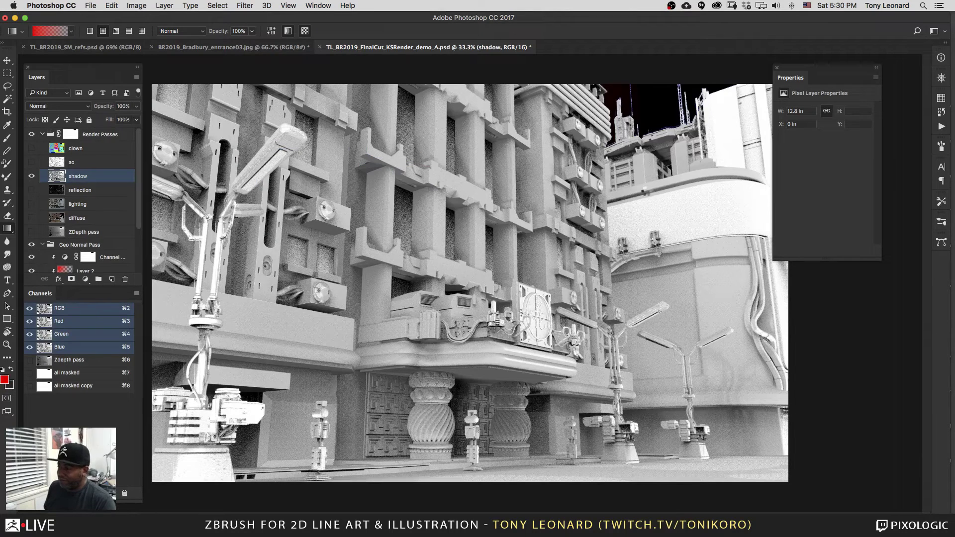
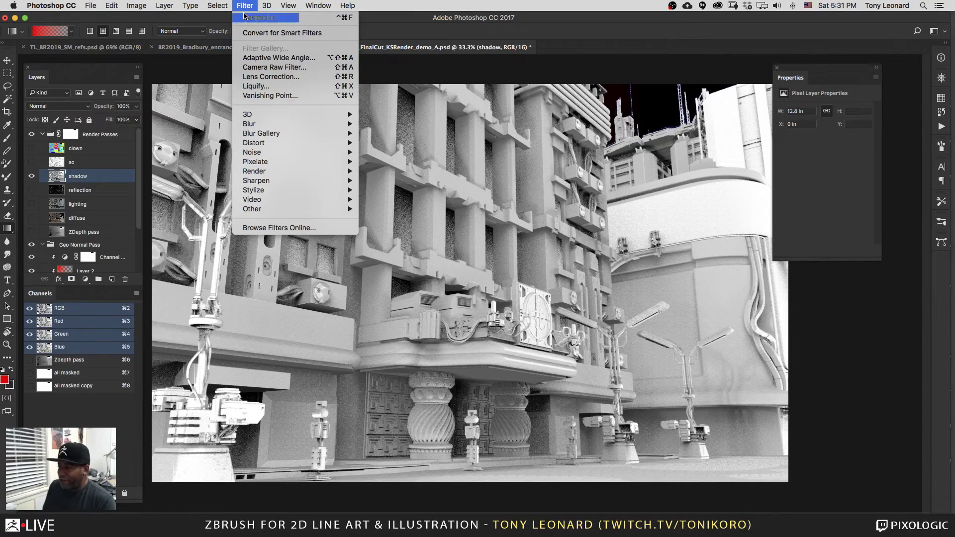
Step: Apply Filter > Noise > Despeckle to the shadow render-pass layer
mouse_move(290, 152)
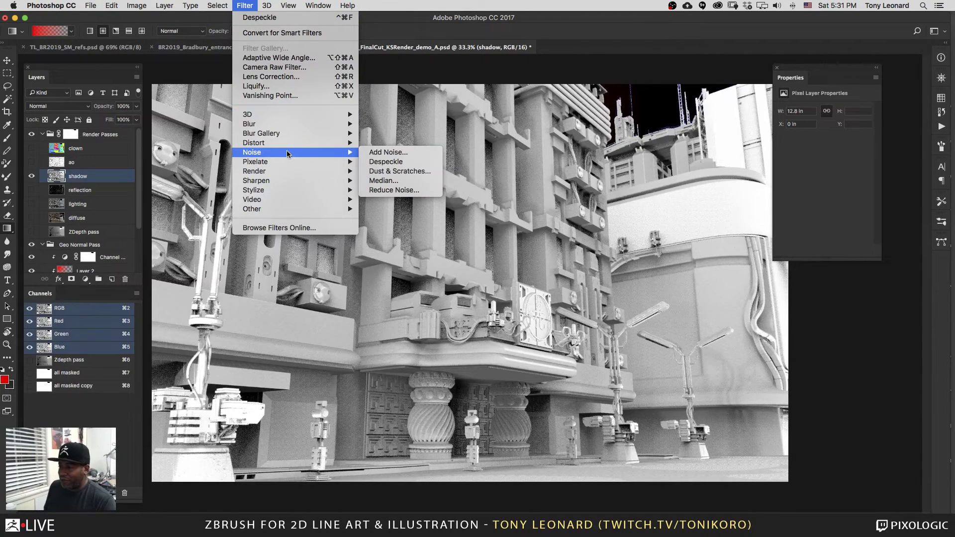
left_click(418, 171)
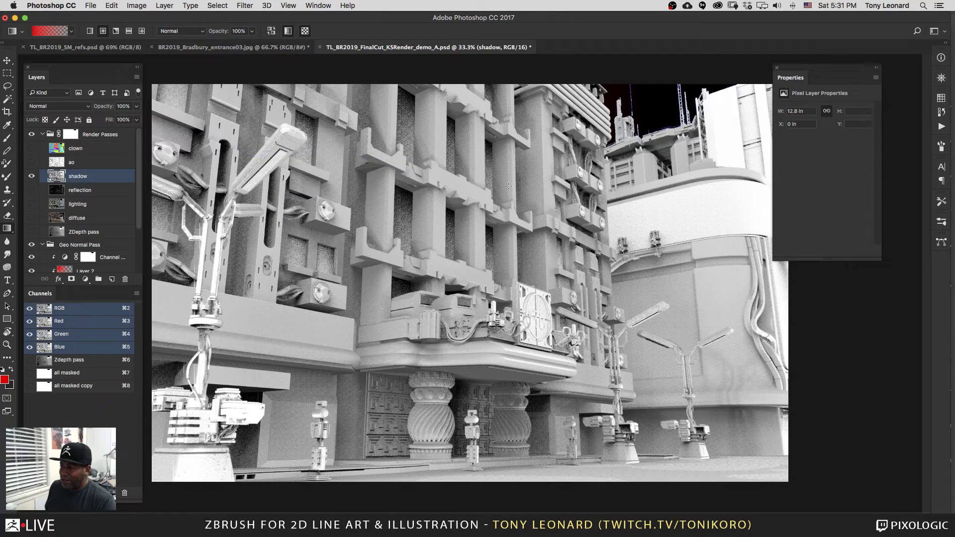
left_click(245, 5)
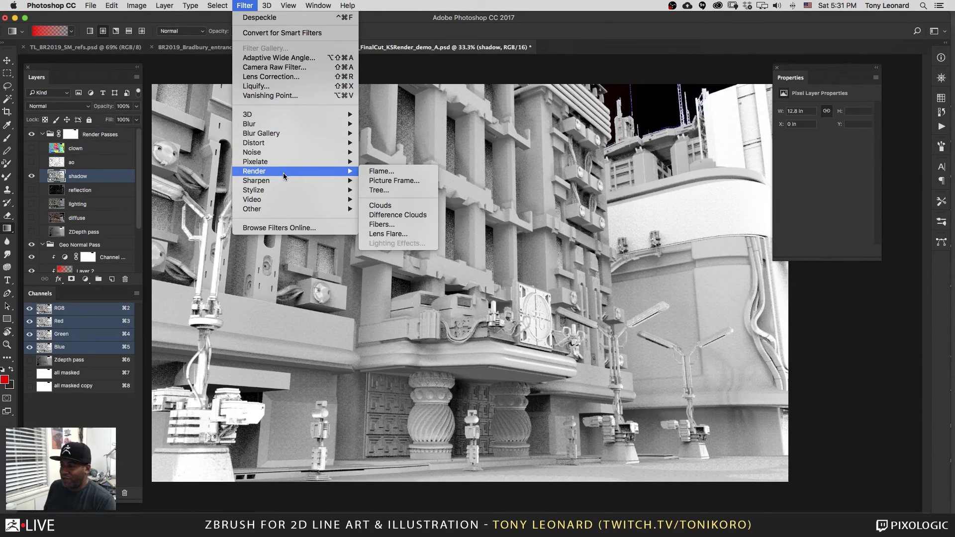
mouse_move(288, 154)
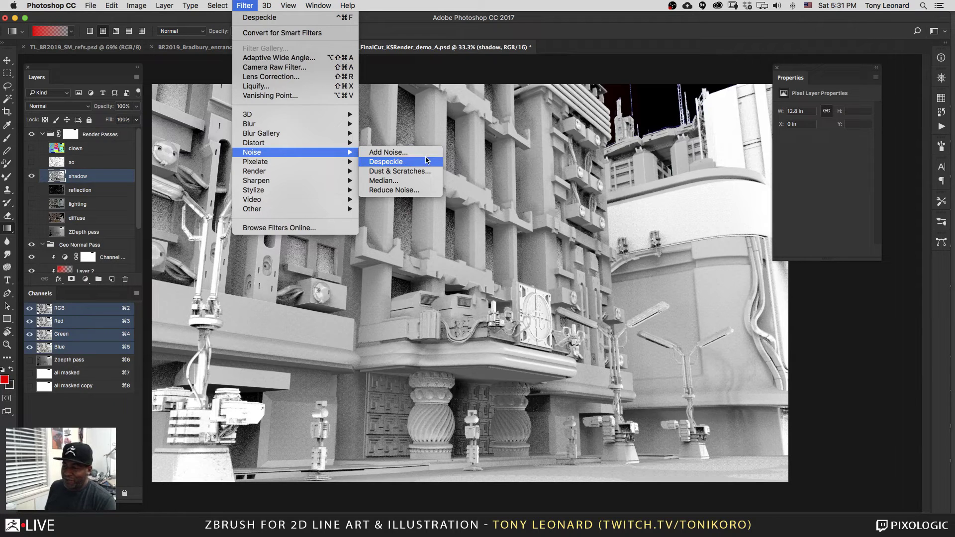
left_click(398, 164)
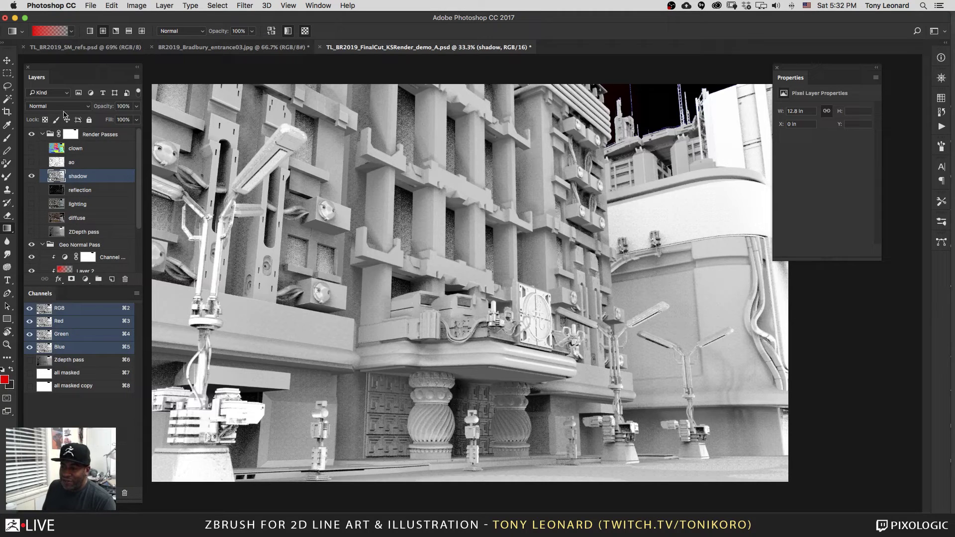
Step: Blend the shadow layer in Multiply at 27% opacity and make the ao layer visible
left_click(61, 107)
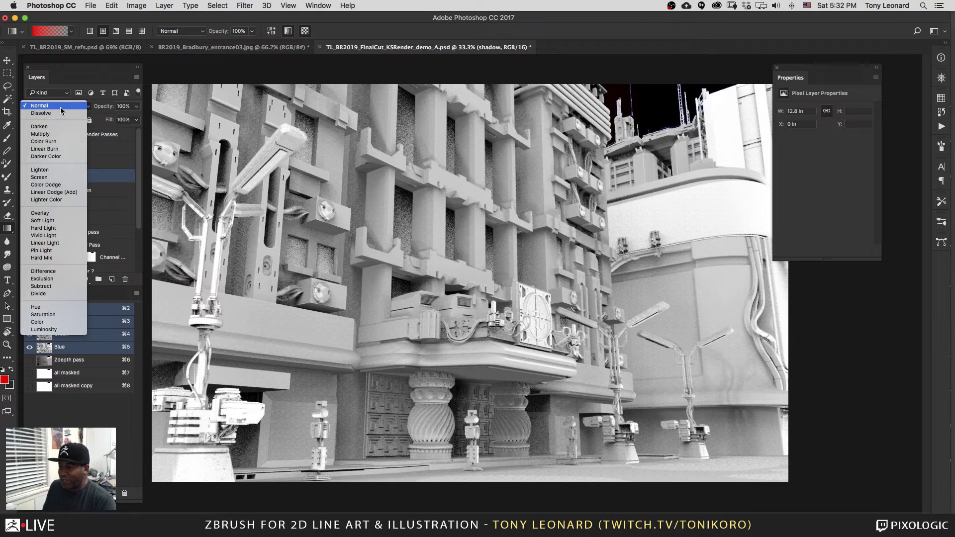
left_click(47, 135)
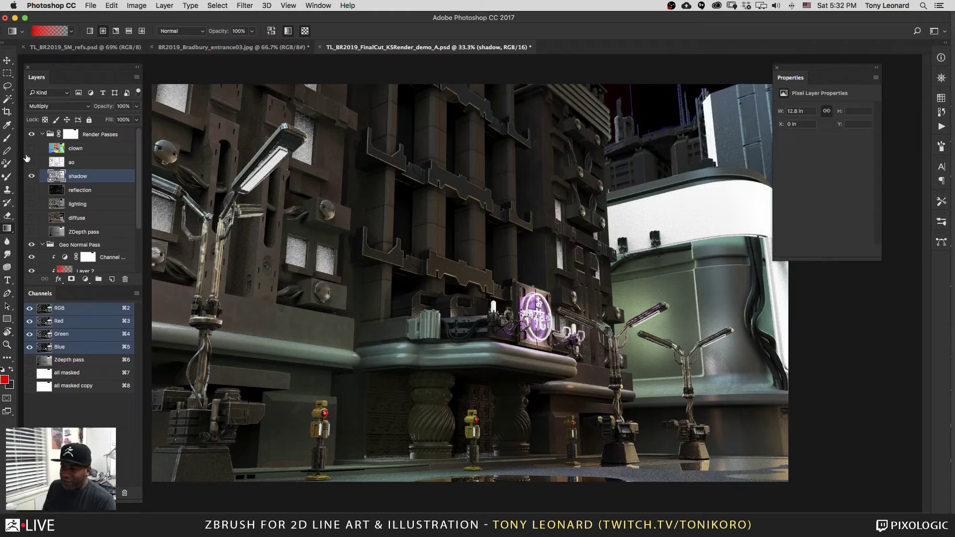
left_click(138, 108)
left_click_drag(138, 119, 102, 121)
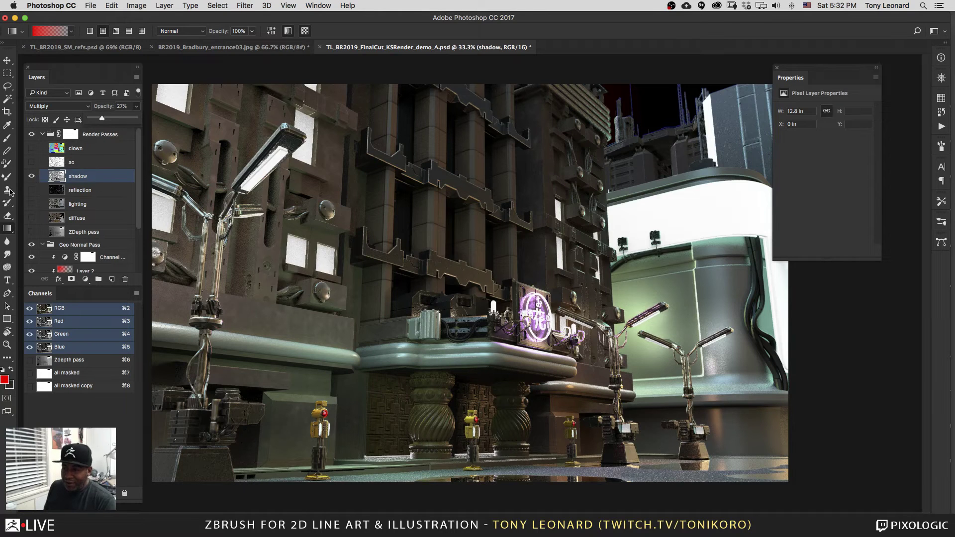
left_click(32, 163)
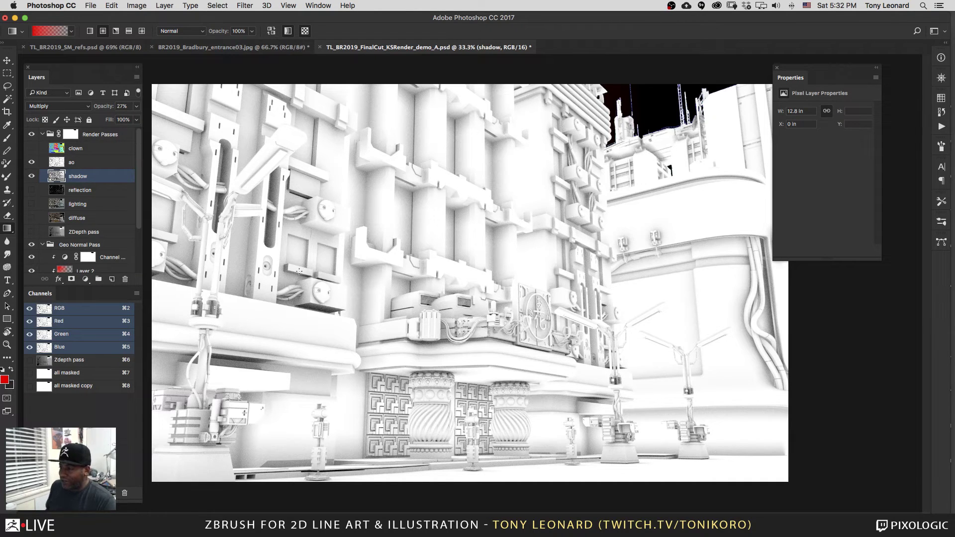
Step: Set the ao layer to Multiply at 60% opacity, keeping shadow on Multiply
left_click(58, 108)
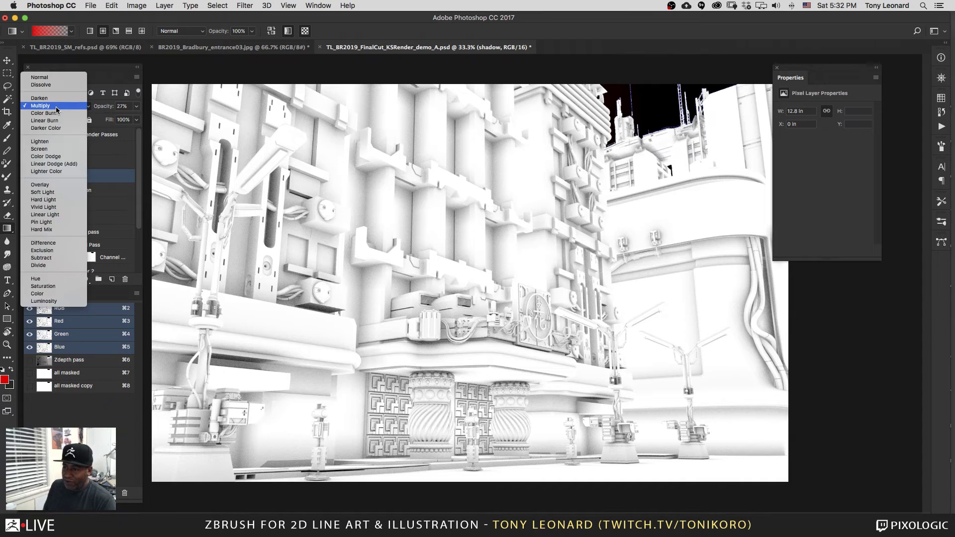
left_click(57, 107)
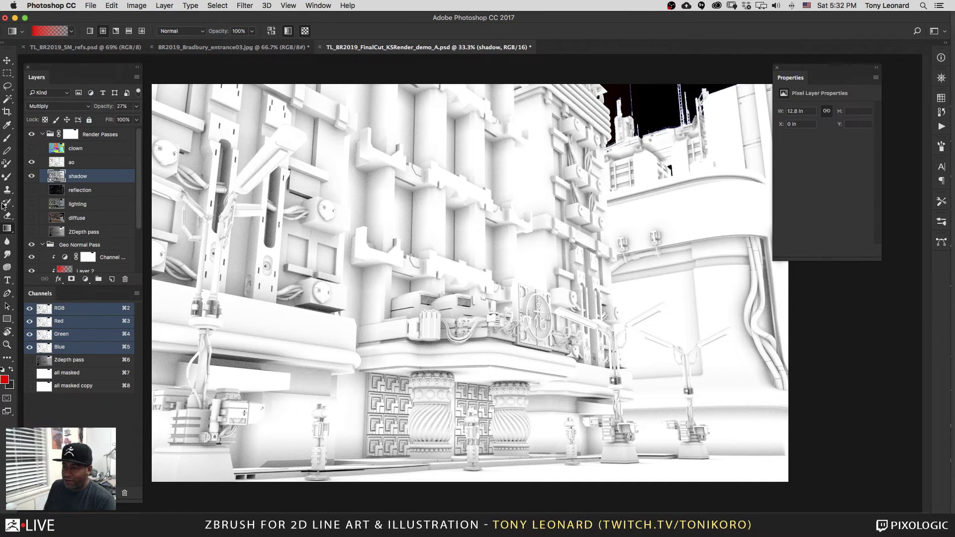
left_click(55, 166)
left_click(57, 107)
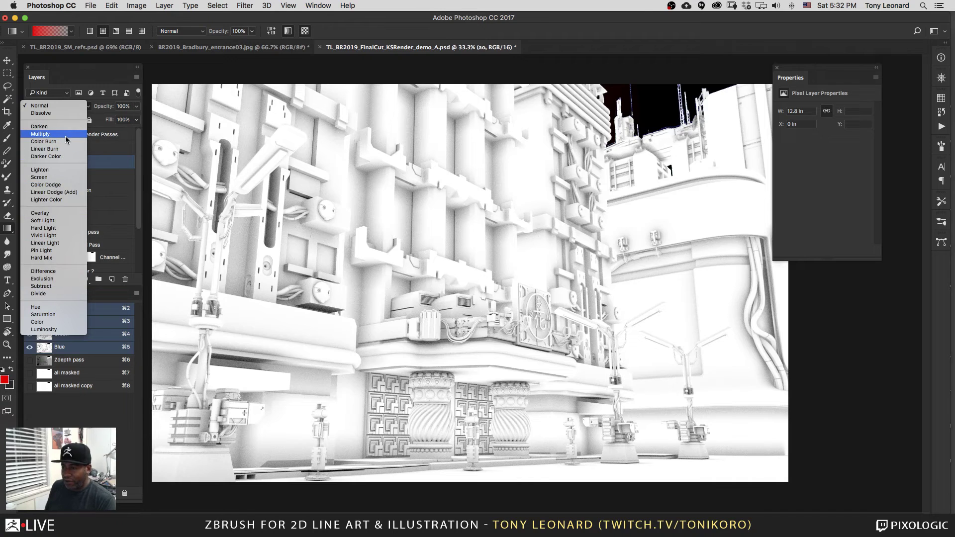
left_click(50, 134)
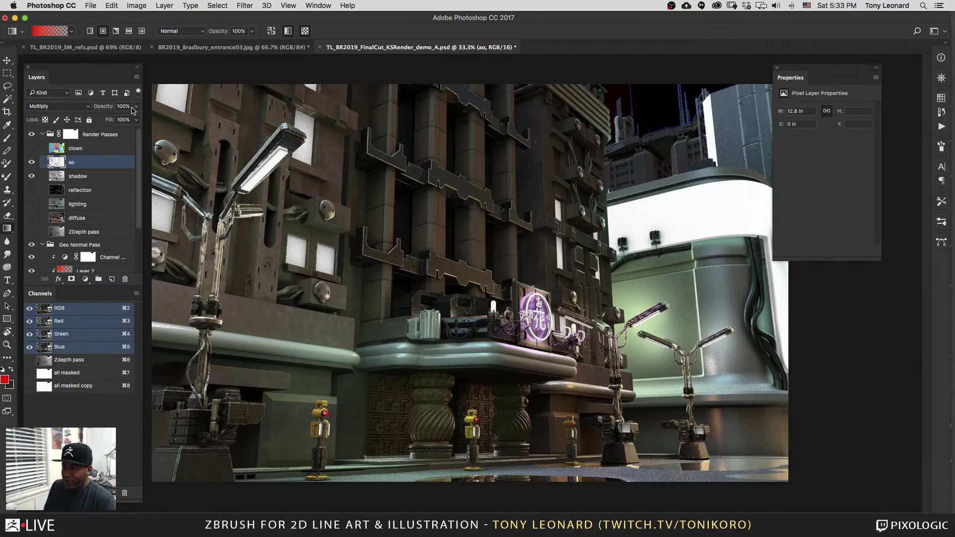
left_click(136, 106)
left_click_drag(137, 120, 119, 122)
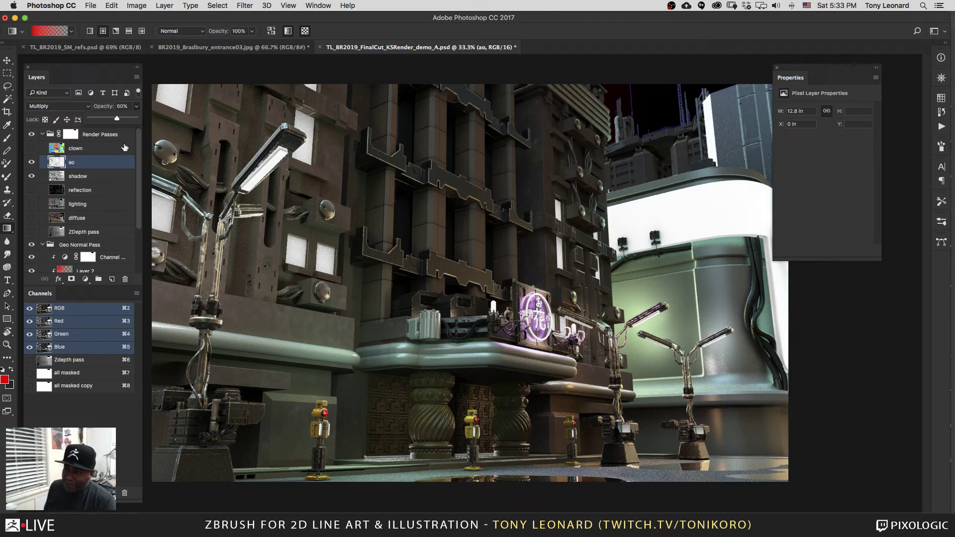
mouse_move(140, 159)
left_mouse_down()
mouse_move(139, 171)
mouse_move(139, 153)
left_mouse_up()
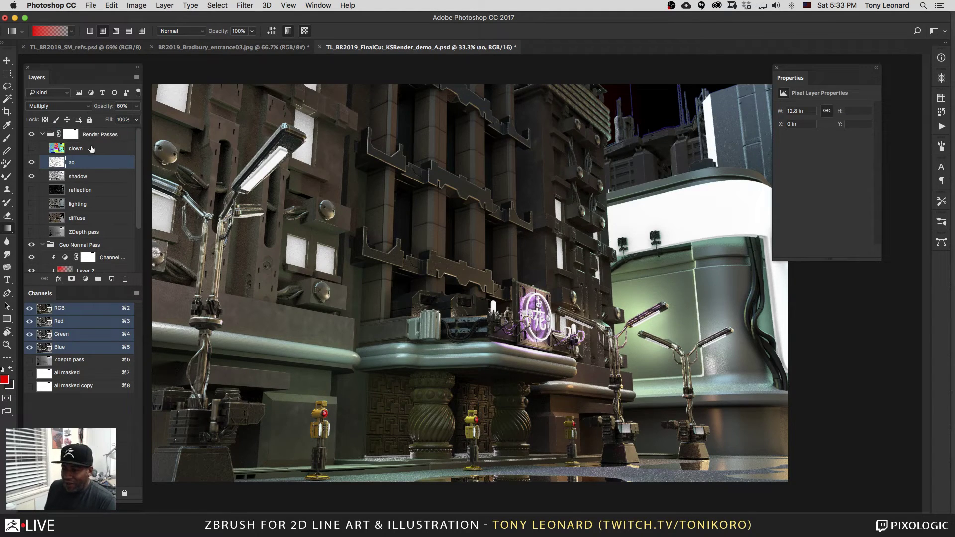
Step: Show the lighting, diffuse and reflection passes and set all three to Linear Dodge (Add)
left_click(31, 204)
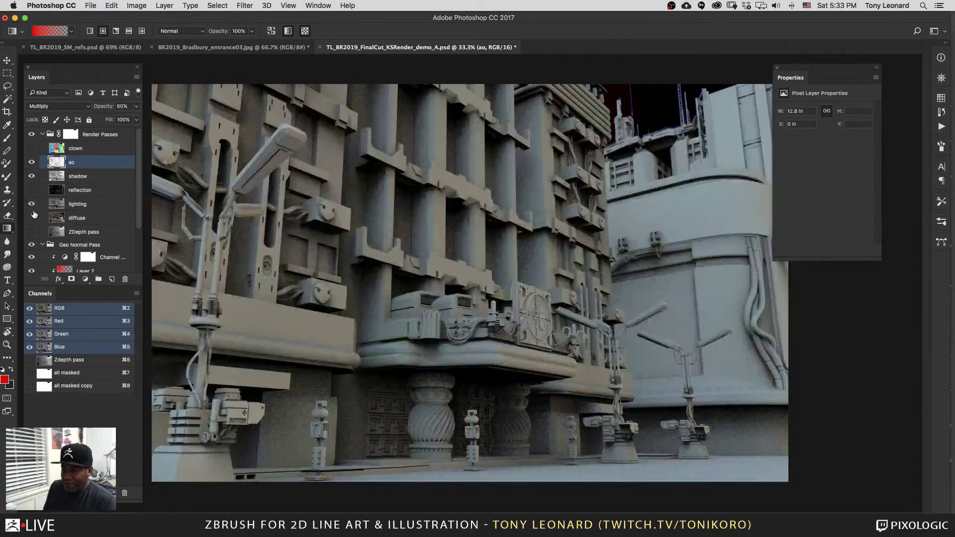
left_click(82, 206)
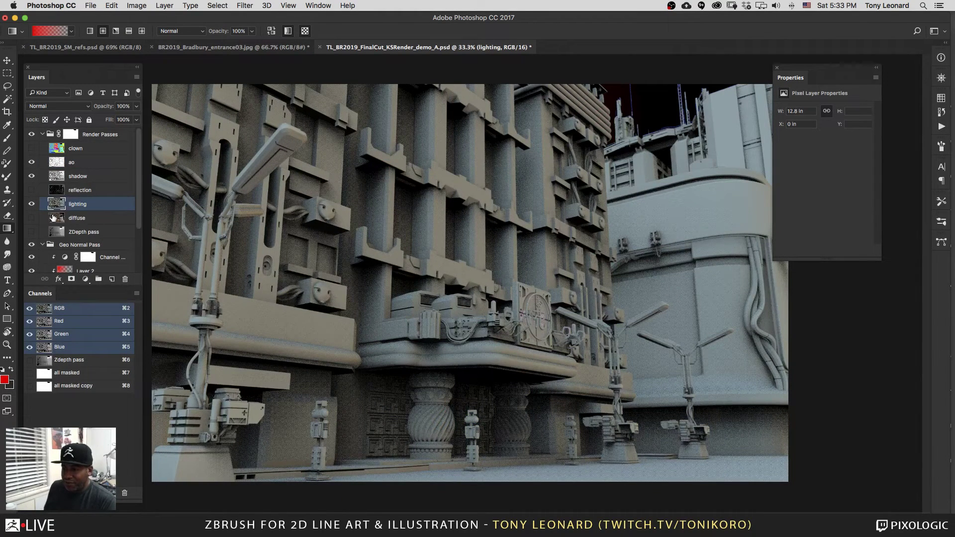
left_click(32, 218)
left_click(88, 222)
left_click(100, 206, "shift")
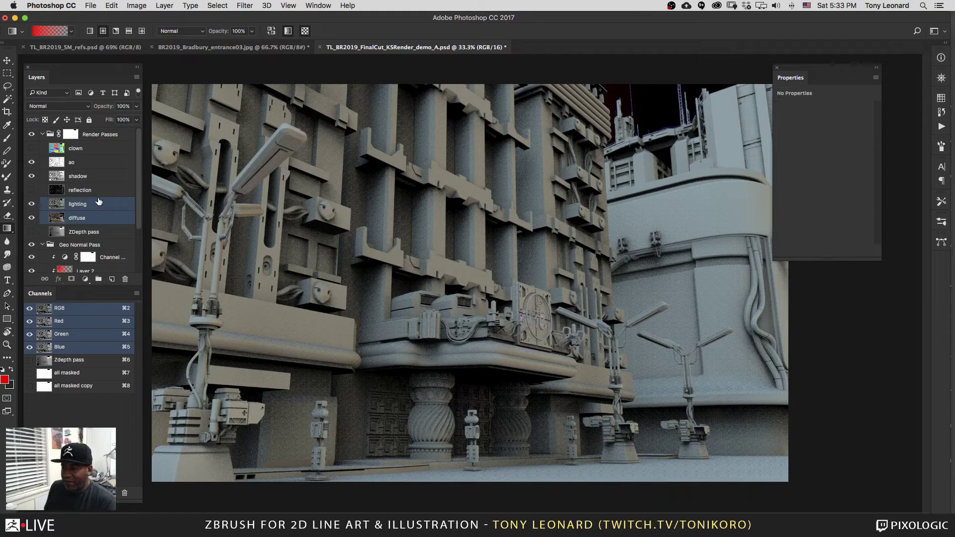
left_click(32, 190)
left_click(90, 193)
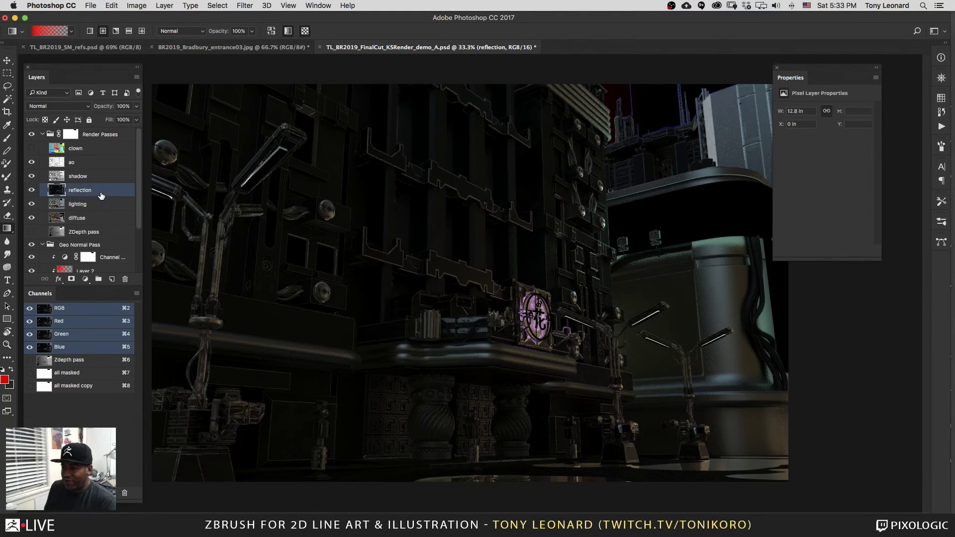
left_click(98, 222, "shift")
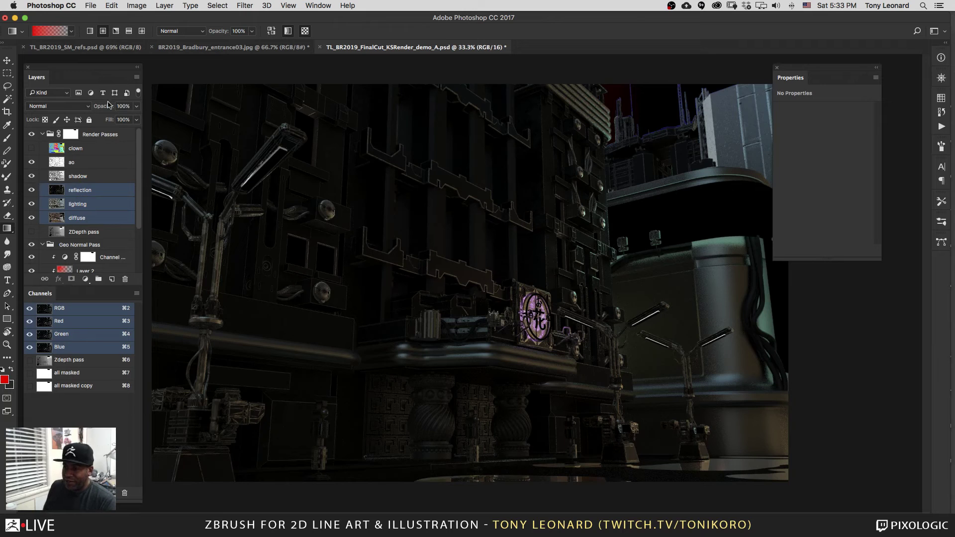
left_click(59, 108)
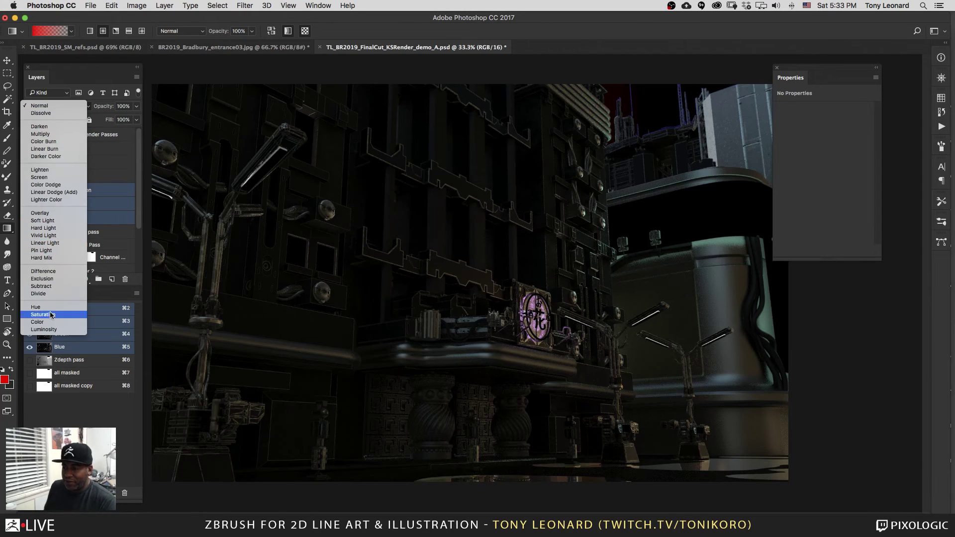
left_click(53, 192)
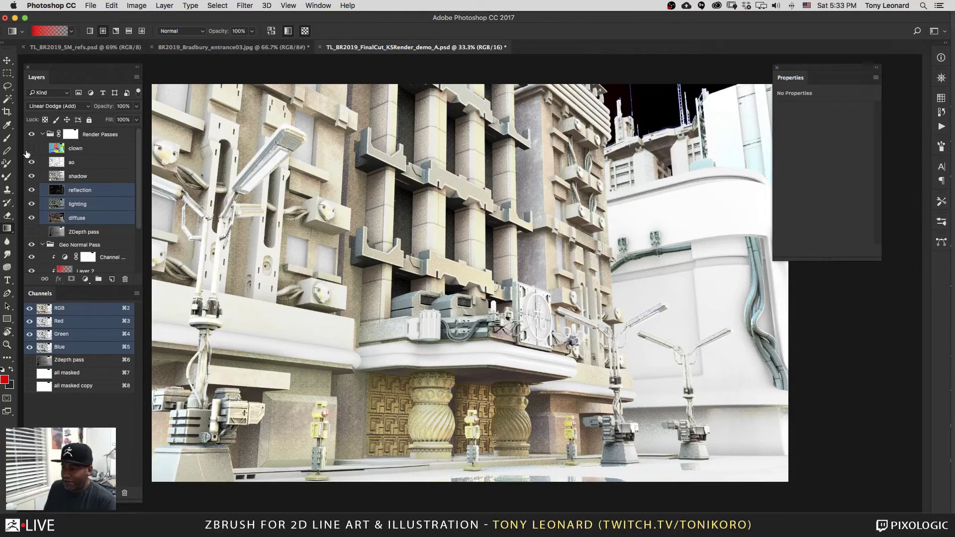
Step: Hide reflection and lighting, and lower the diffuse pass opacity to about 28%
left_click(31, 190)
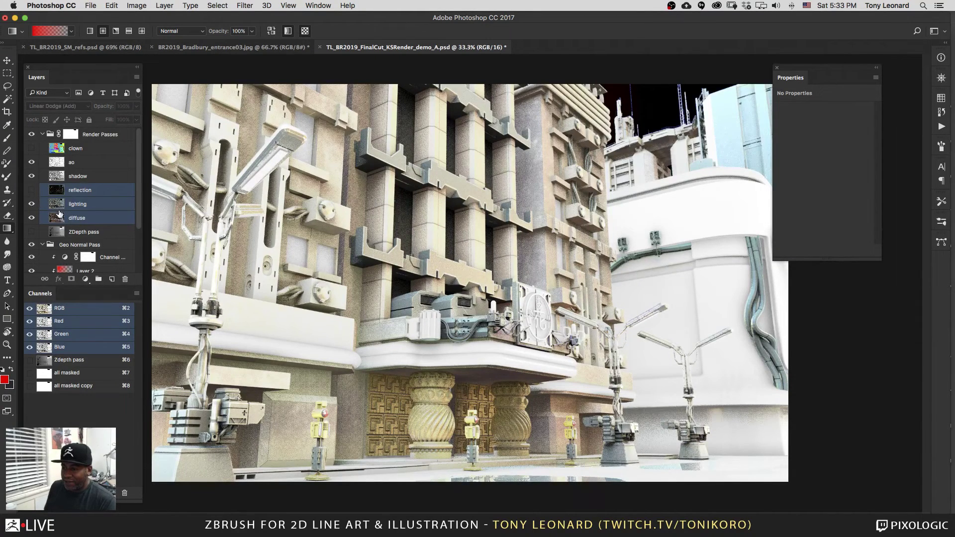
left_click(42, 205)
left_click(31, 206)
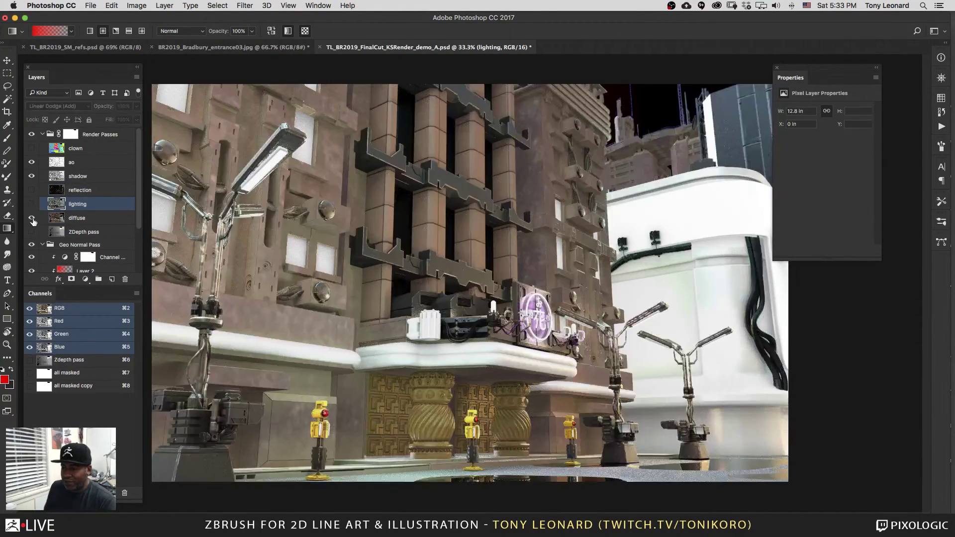
left_click(94, 221)
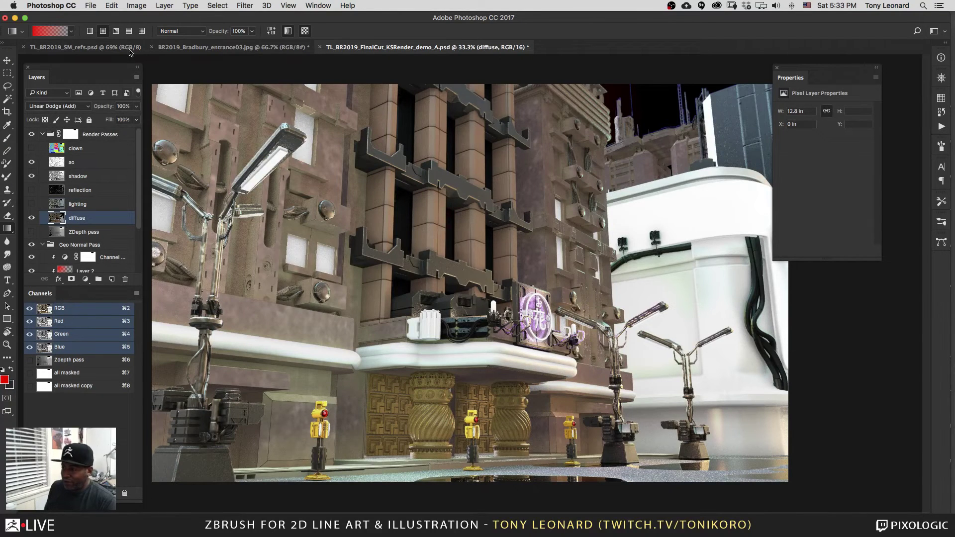
left_click(137, 106)
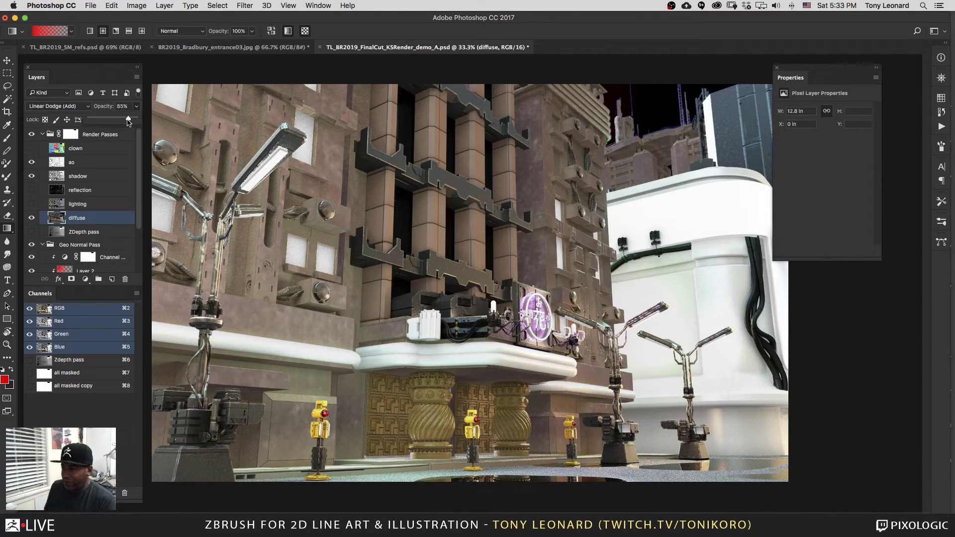
left_click_drag(136, 119, 100, 123)
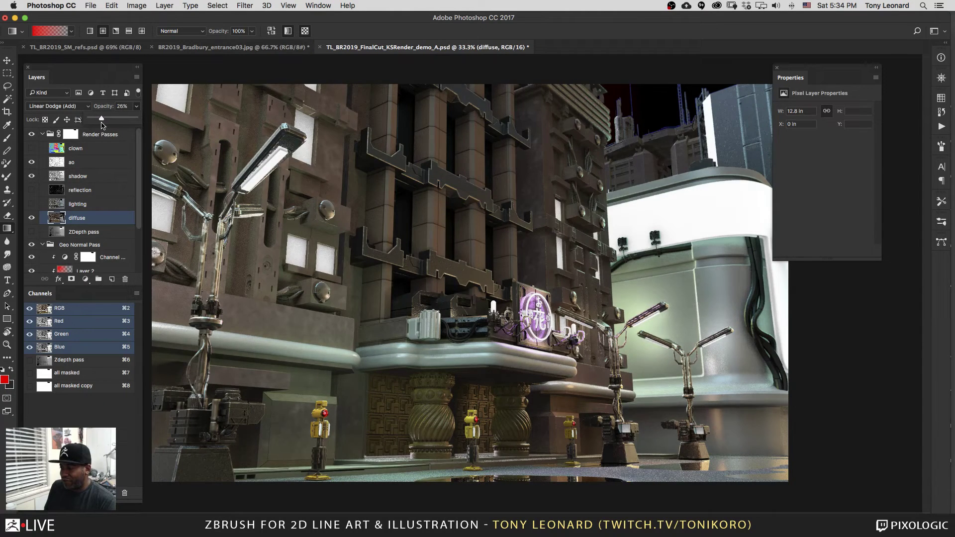
left_click_drag(102, 124, 103, 125)
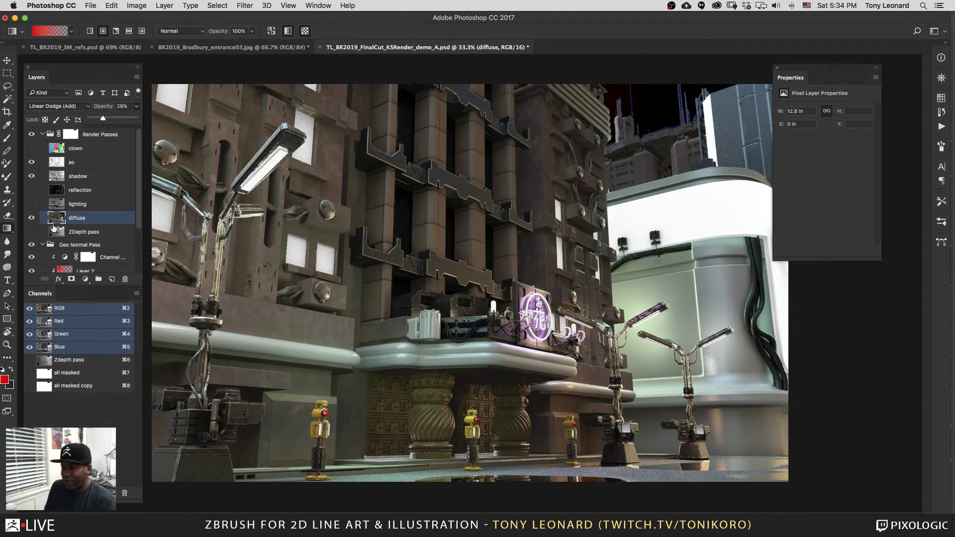
left_click(83, 177)
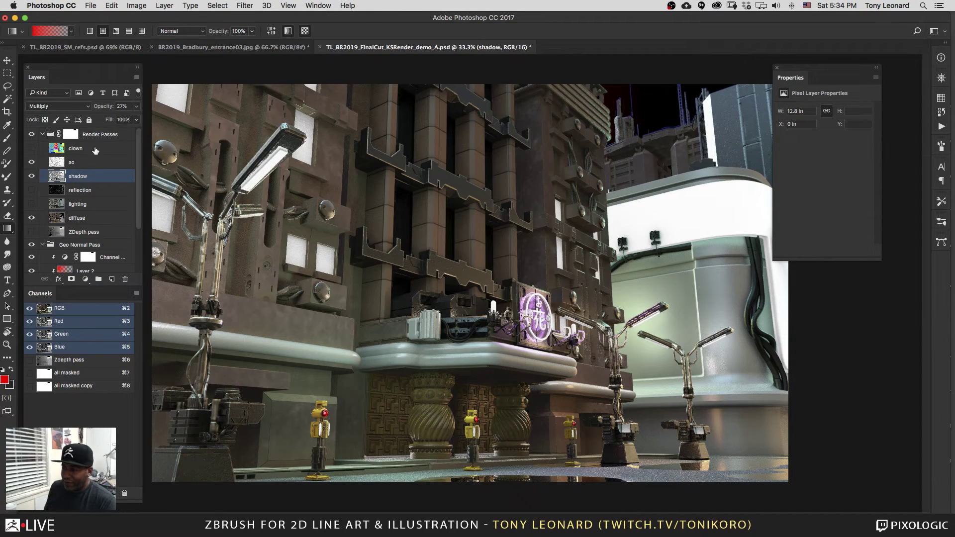
key("z")
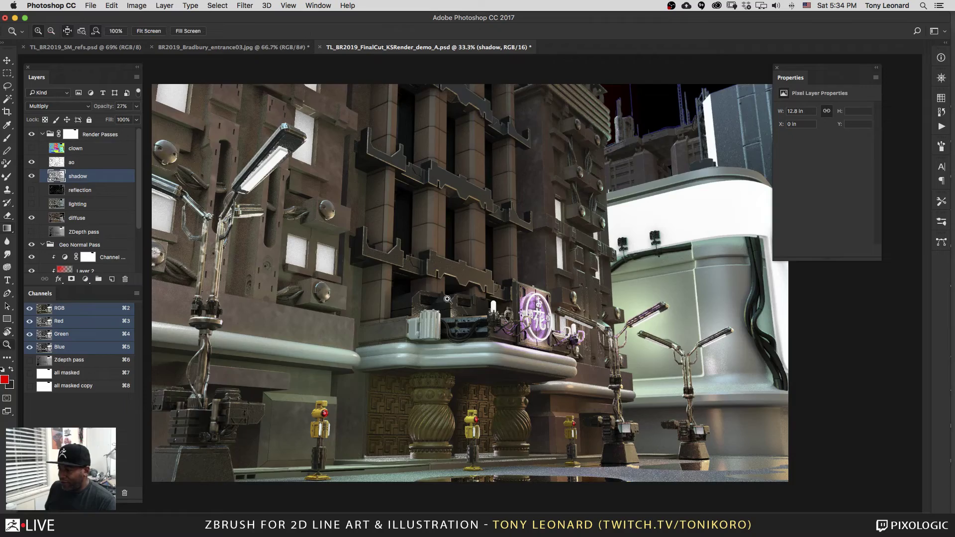
left_click(438, 273)
left_click(450, 334)
scroll(458, 137, "down", 10)
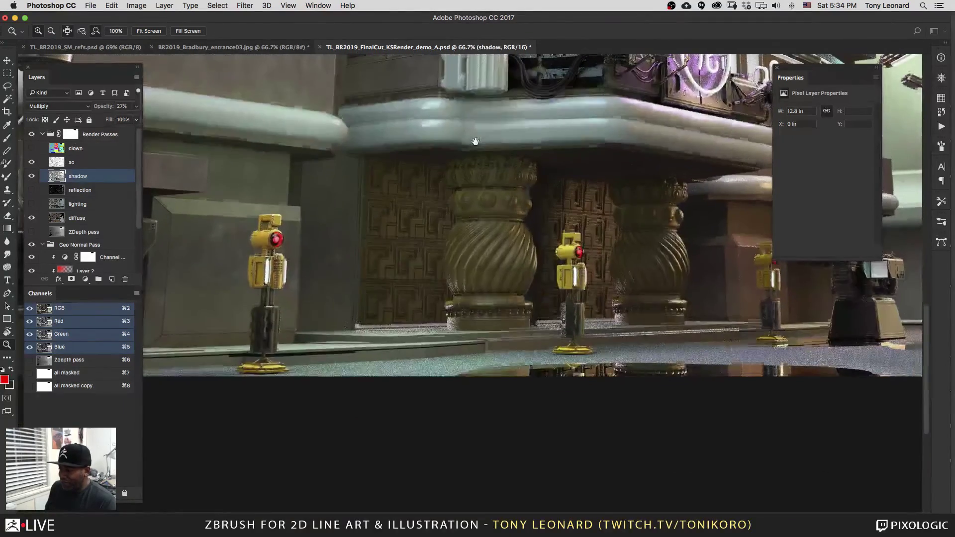
left_click(503, 288)
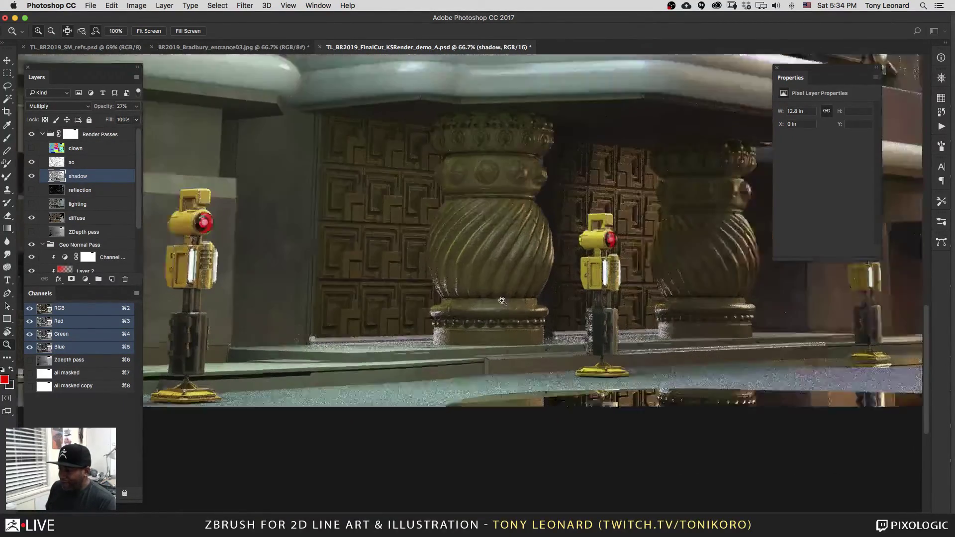
left_click(587, 297)
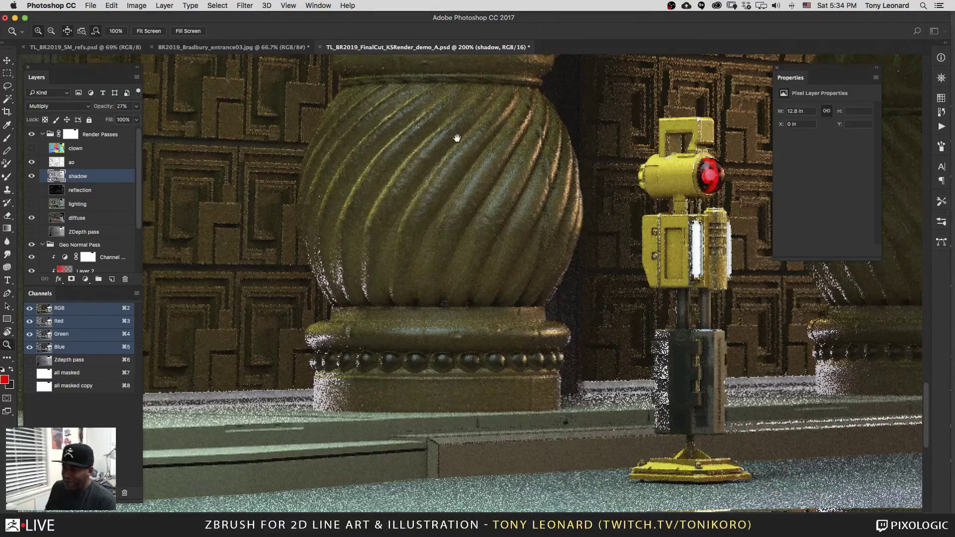
left_click_drag(454, 139, 470, 343)
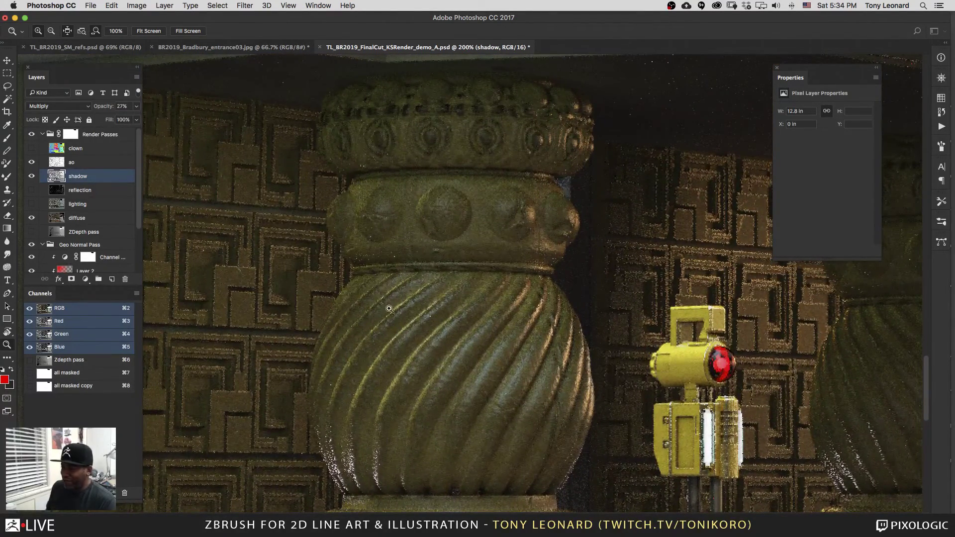
left_click_drag(515, 350, 209, 177)
left_click_drag(568, 340, 369, 248)
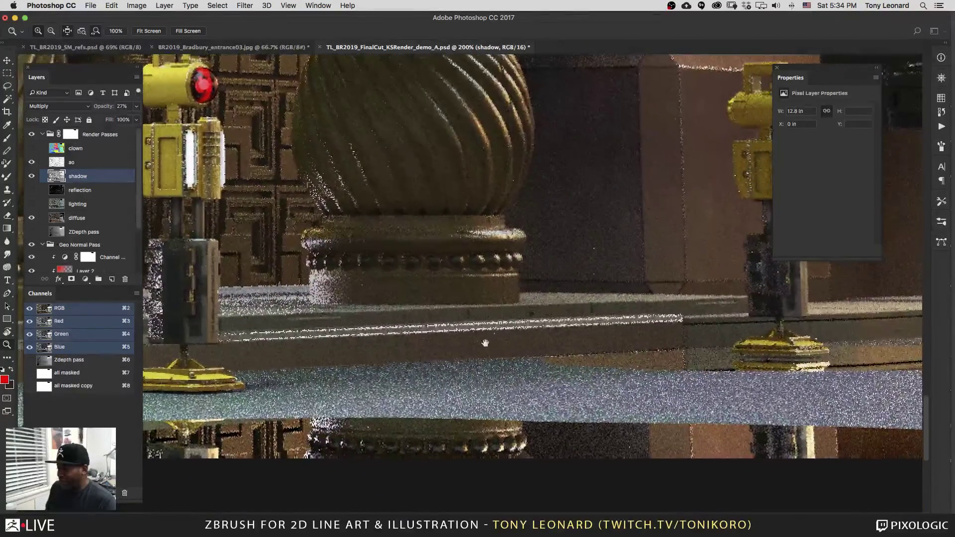
left_click_drag(486, 341, 492, 174)
left_click_drag(560, 162, 454, 301)
left_click_drag(279, 378, 386, 9)
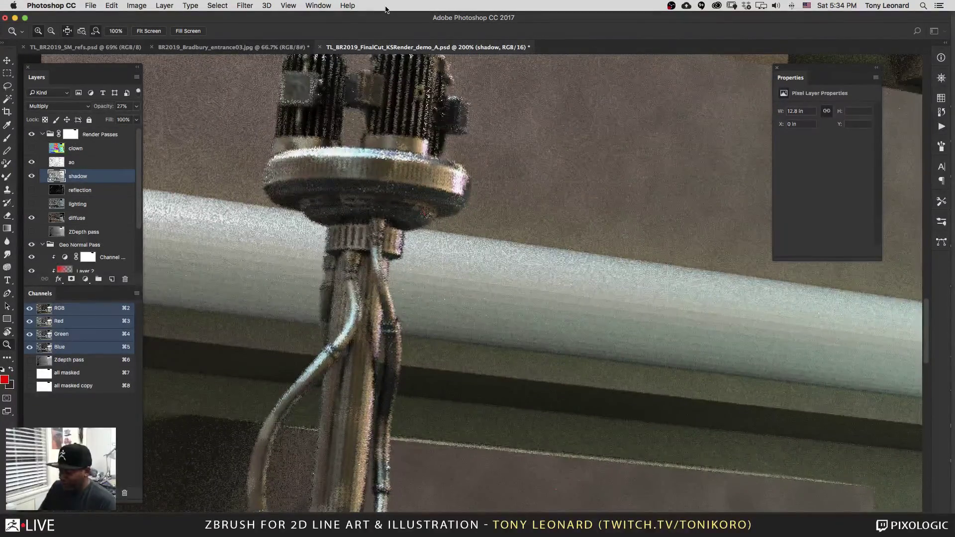
key("super+minus")
key("super+minus")
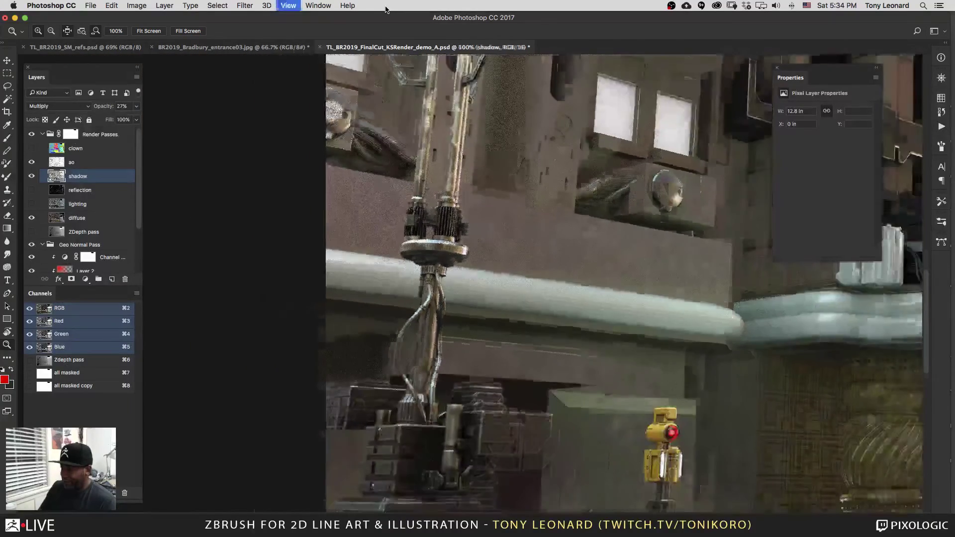
key("super+minus")
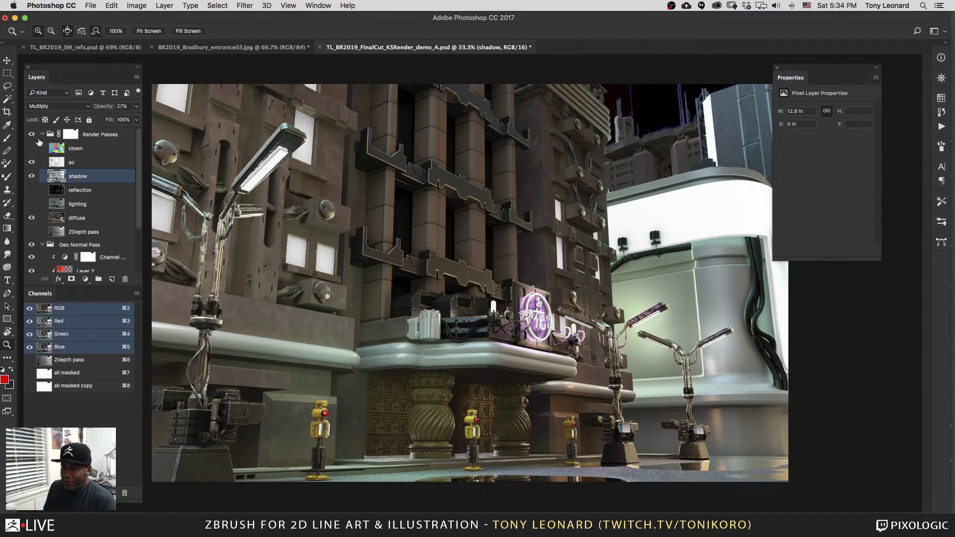
Step: Show the lighting pass and lower its opacity to about 16%
left_click(31, 204)
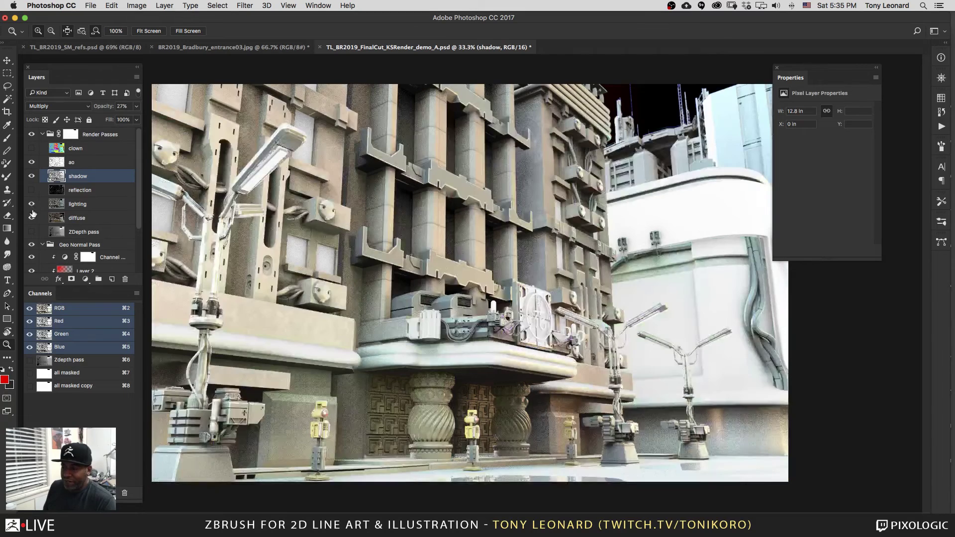
left_click(92, 207)
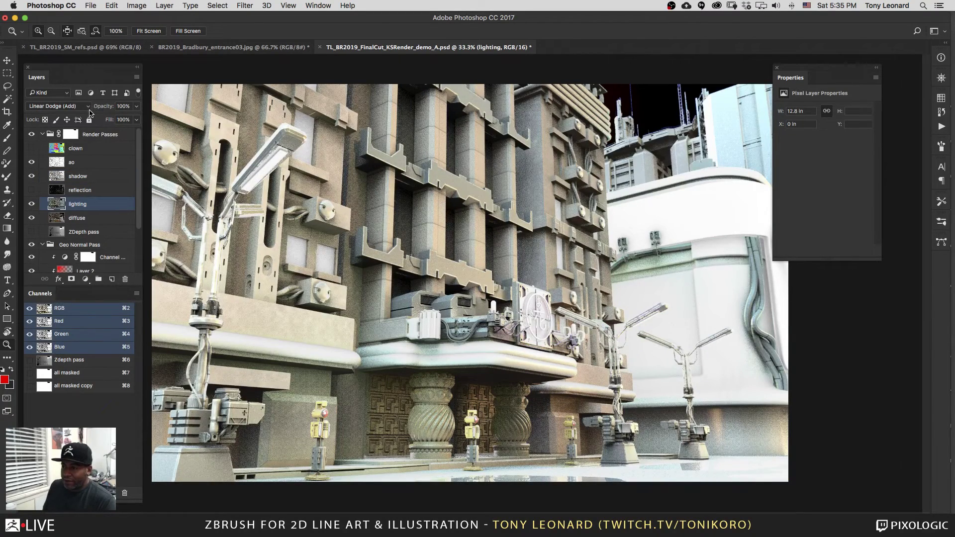
left_click(133, 111)
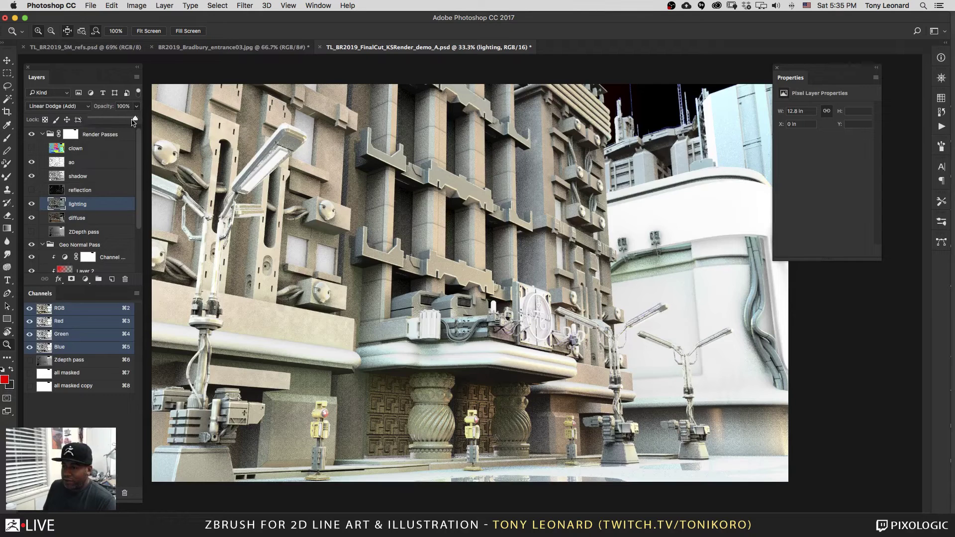
left_click_drag(137, 119, 99, 123)
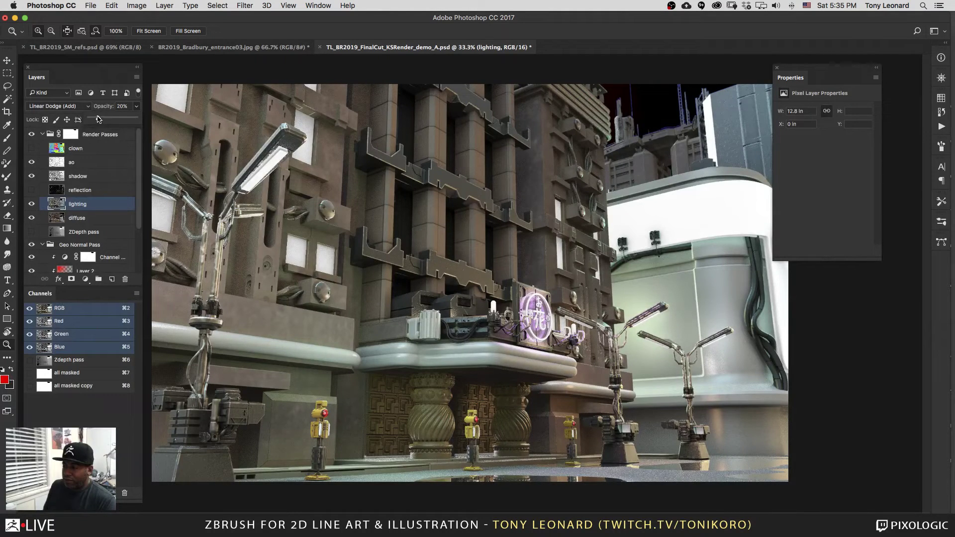
left_click_drag(99, 120, 97, 121)
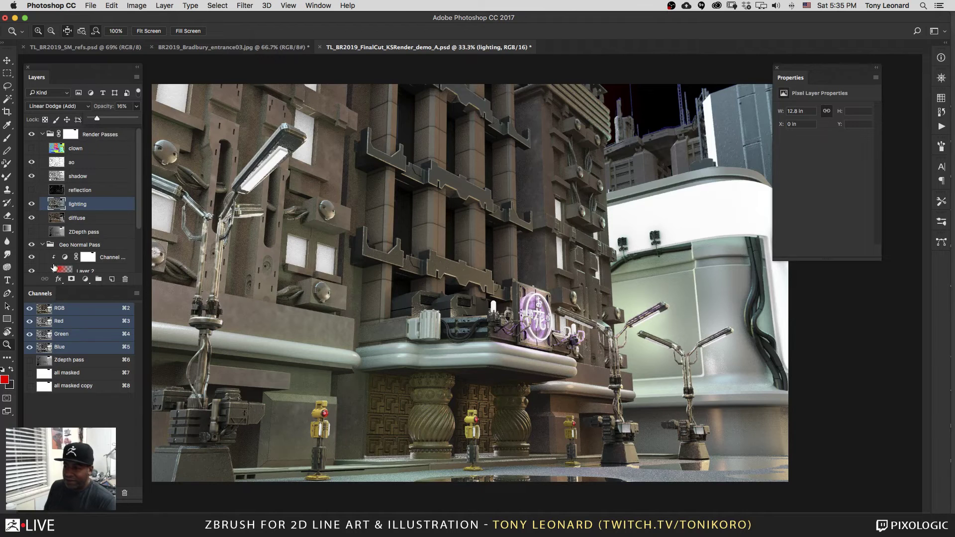
Step: Toggle the reflection pass on and off to compare, leaving it visible
left_click(31, 191)
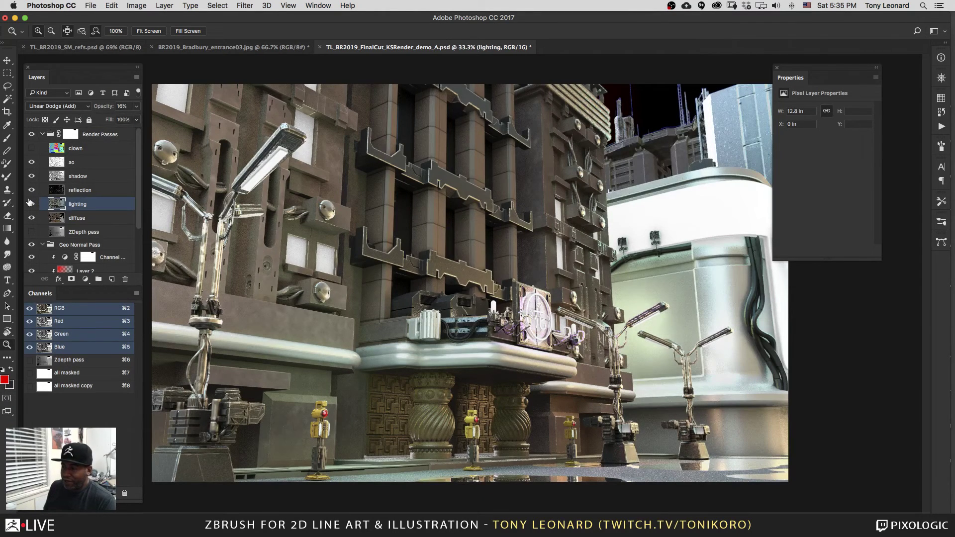
left_click(32, 190)
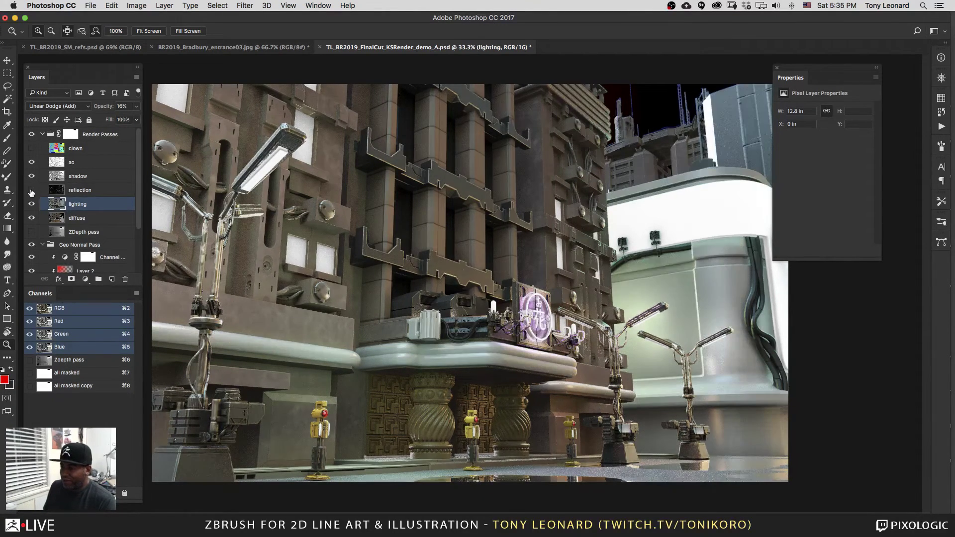
left_click(31, 191)
left_click(32, 191)
left_click(32, 191)
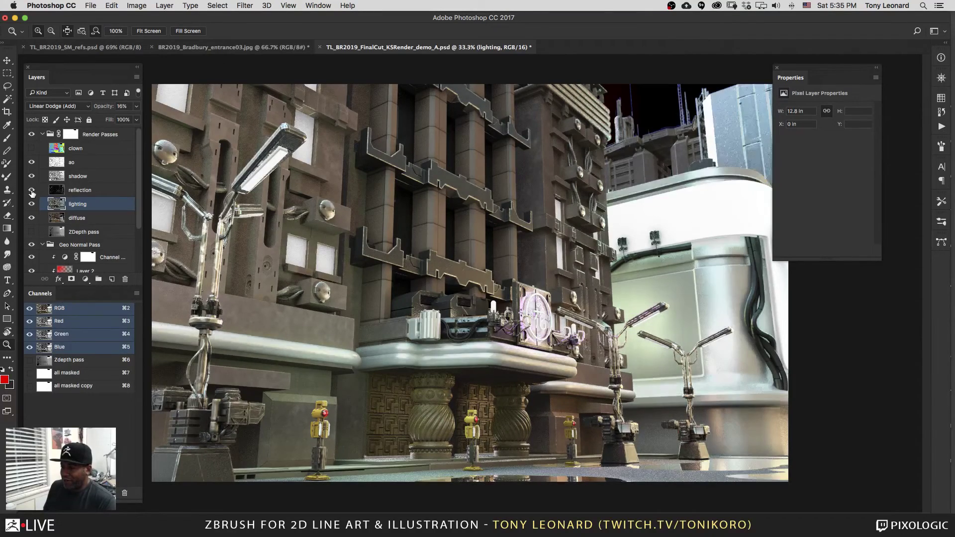
left_click(32, 191)
left_click(32, 191)
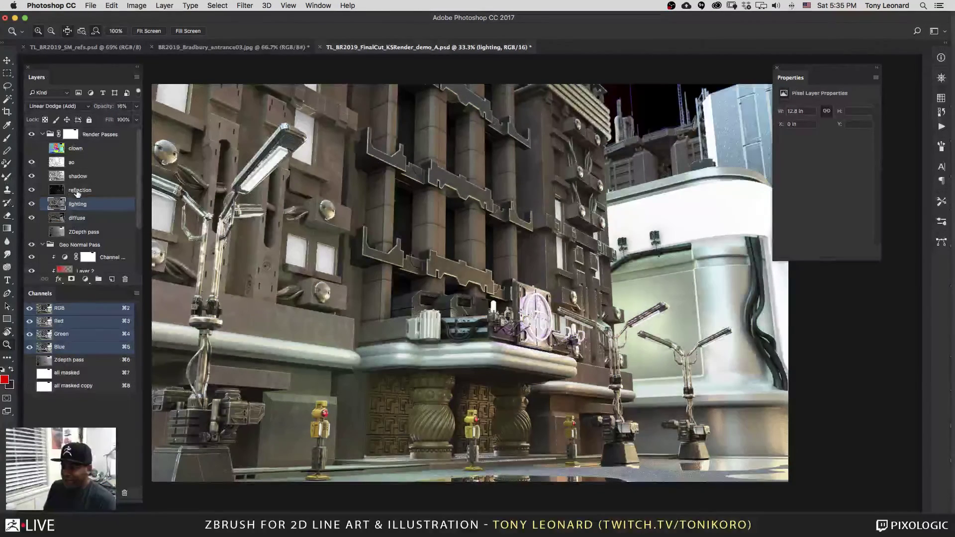
Step: Keep the reflection layer at 100% opacity and collapse the Render Passes group
left_click(77, 189)
left_click(138, 107)
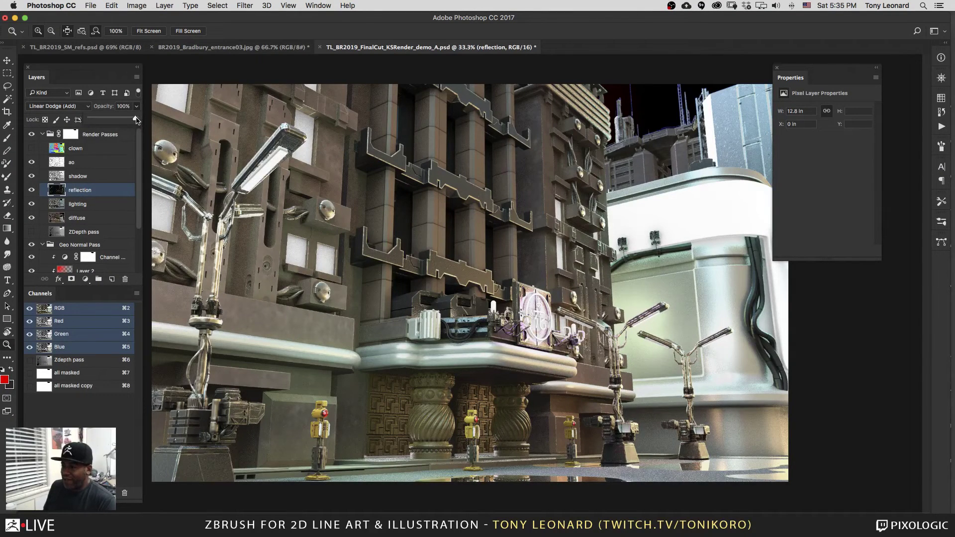
left_click_drag(136, 120, 495, 106)
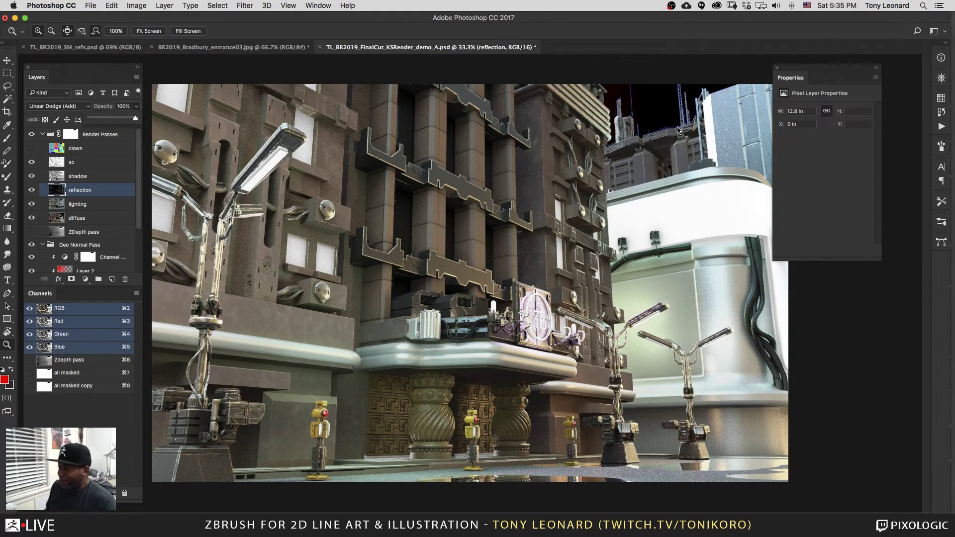
left_click_drag(393, 244, 34, 281)
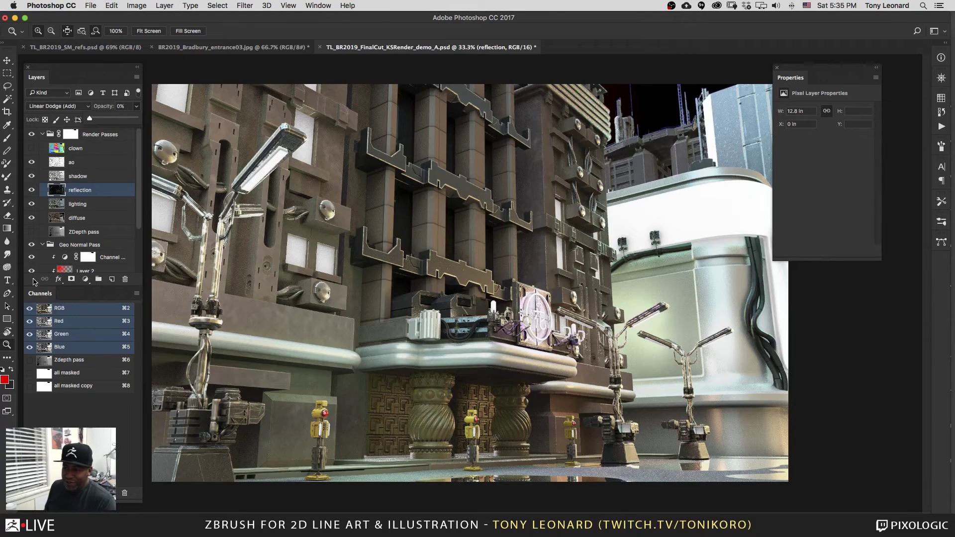
key("0")
left_click(158, 250)
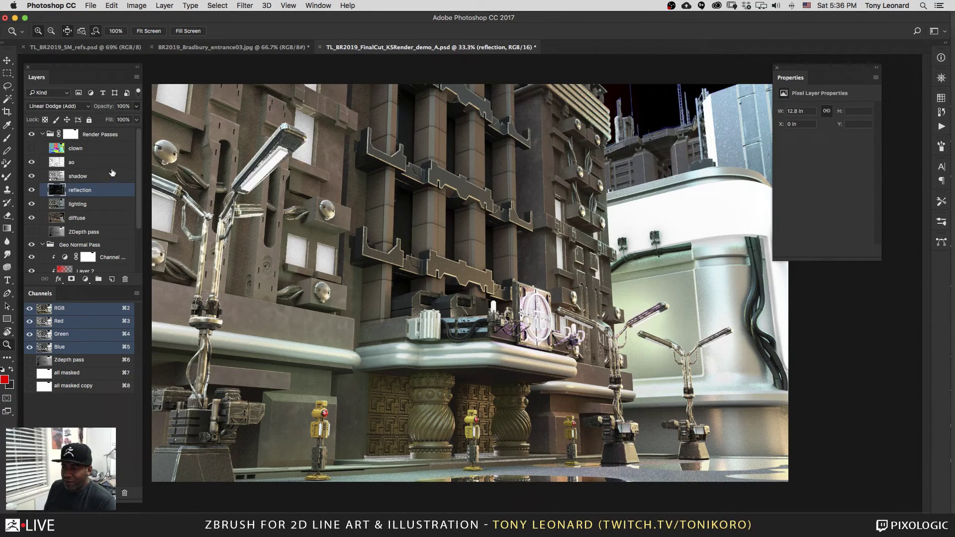
left_click(41, 136)
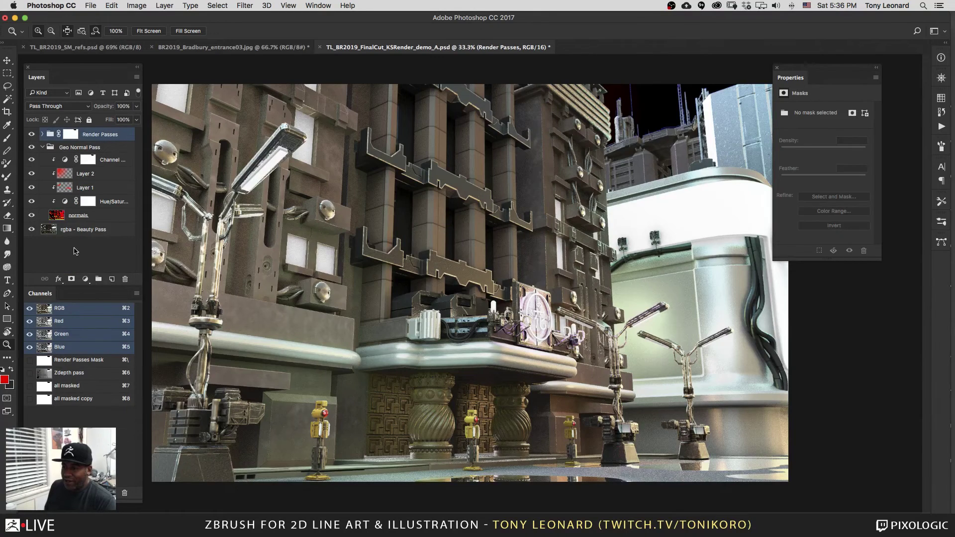
Step: Add a new layer and merge everything visible into it as Layer 3
left_click(42, 147)
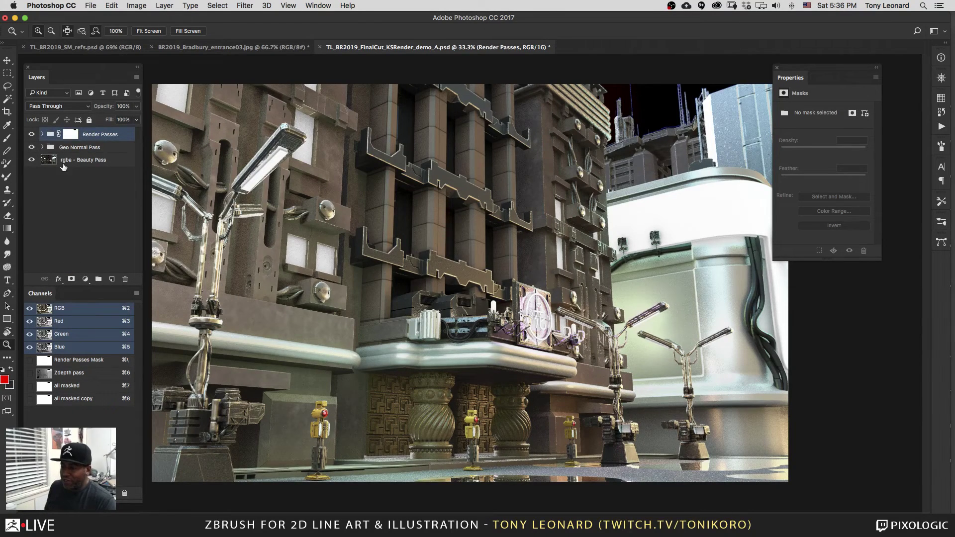
left_click(110, 280)
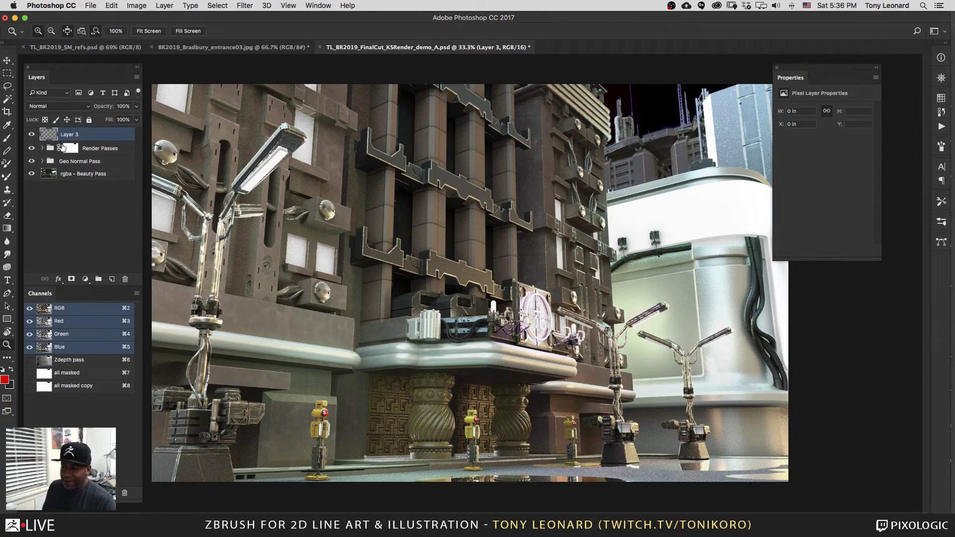
left_click(137, 78)
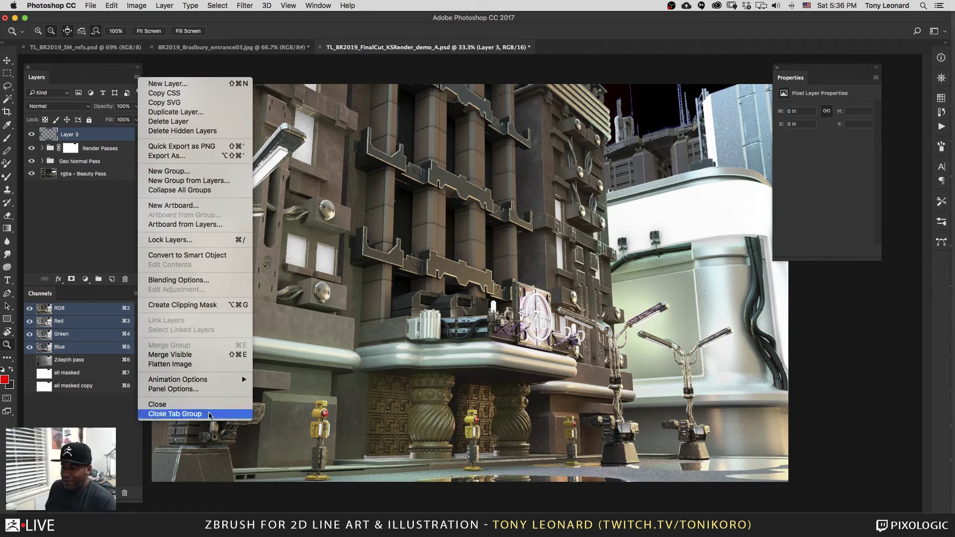
left_click(216, 356, "alt")
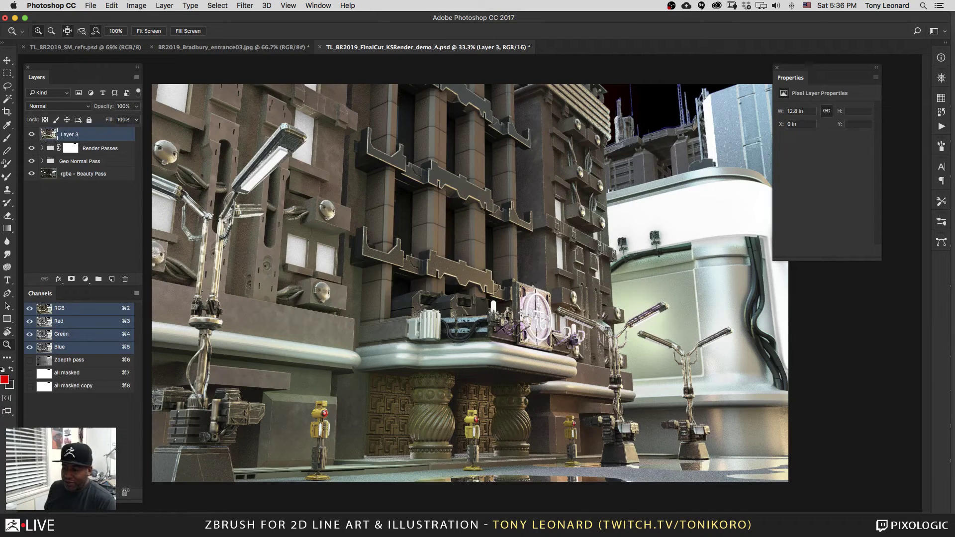
Step: Load the building selection, invert it to the sky, isolate Layer 3, and deselect
key("super+alt+2")
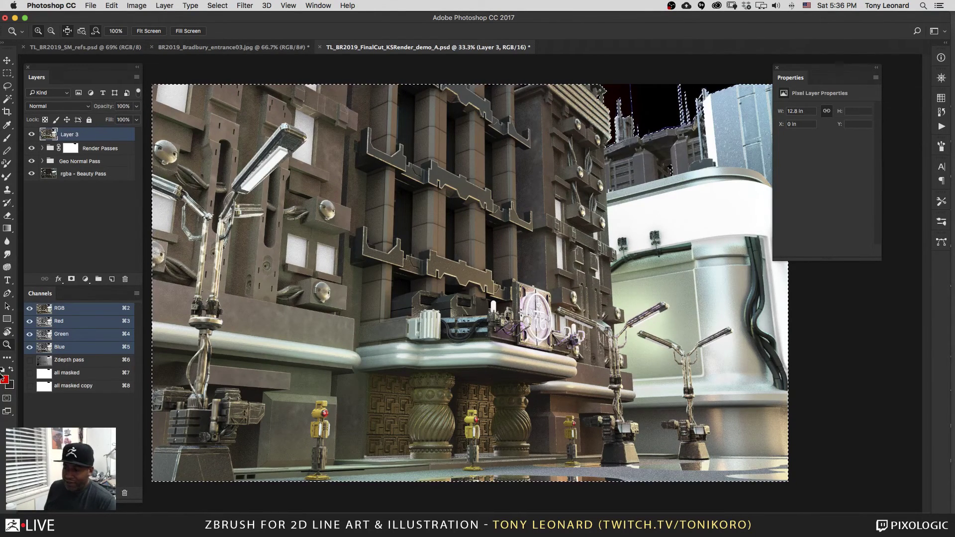
key("shift+super+i")
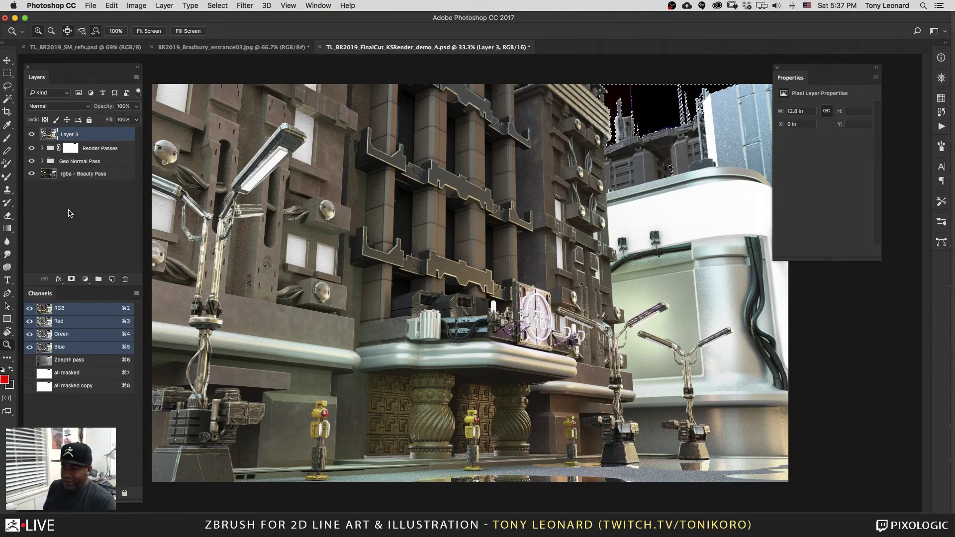
left_click_drag(31, 173, 32, 148)
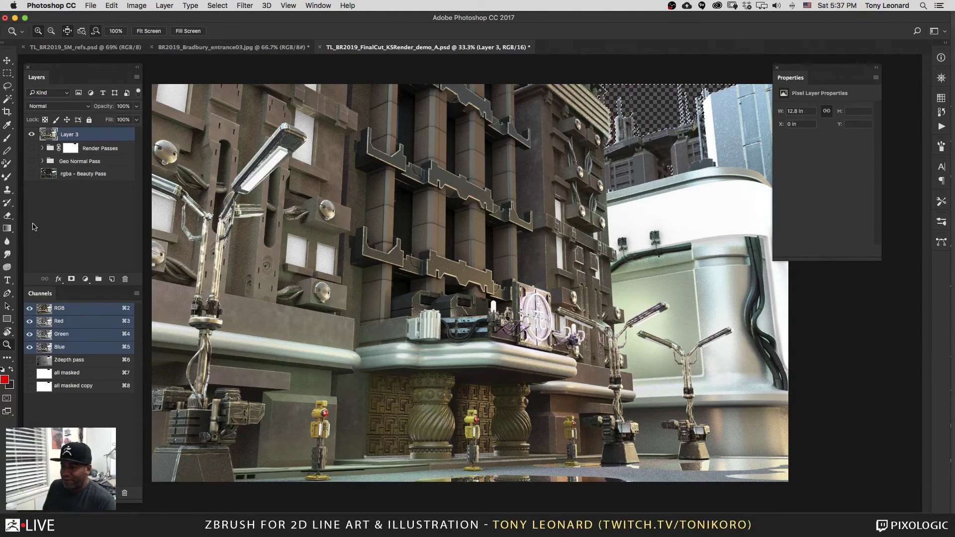
key("super+d")
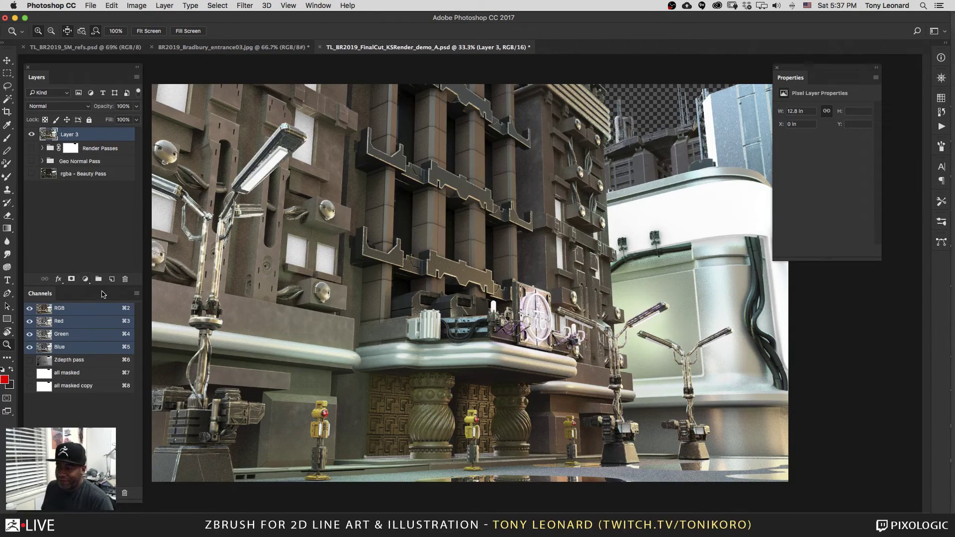
Step: Add Layer 4, rename Layer 3 to 'comp 01', and move it above Layer 4
left_click(112, 279)
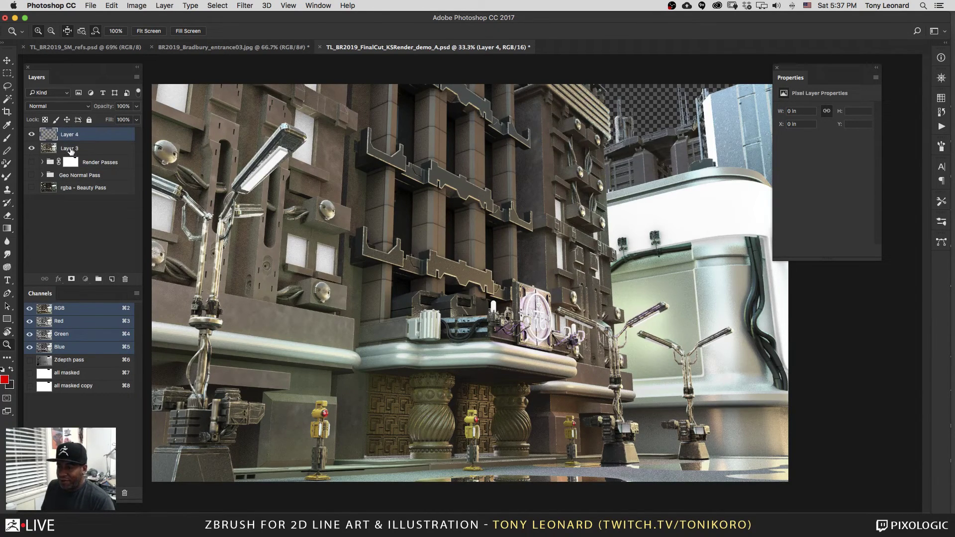
double_click(70, 148)
type("co")
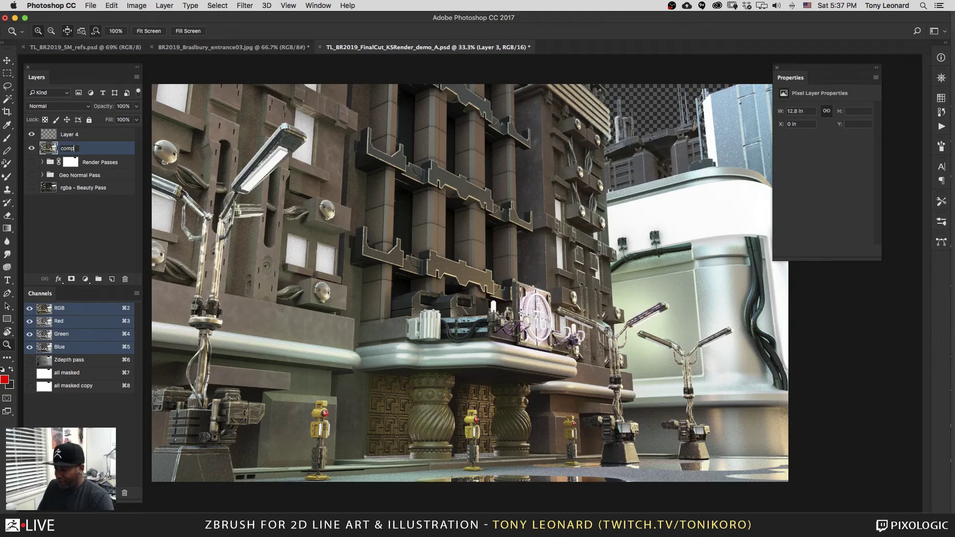
type("mp")
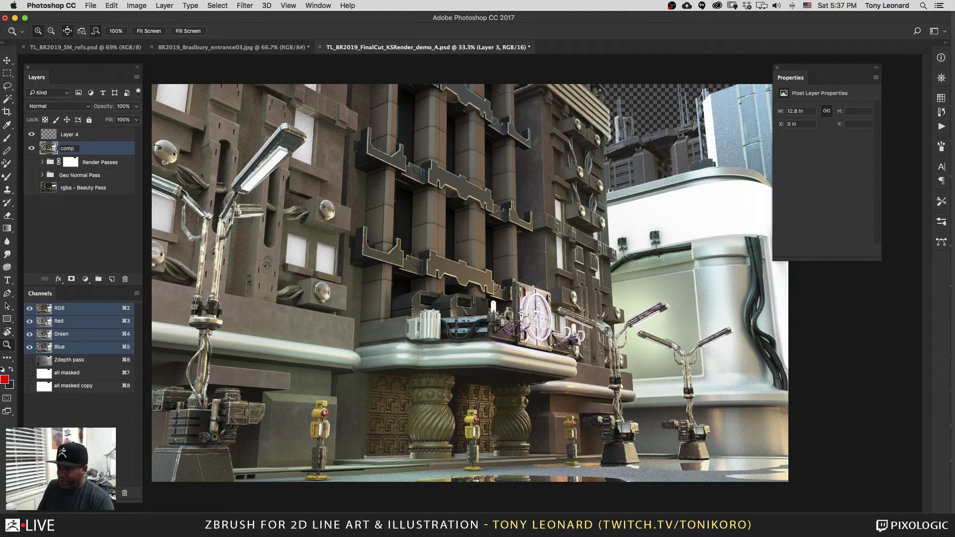
type(" 01")
key("Return")
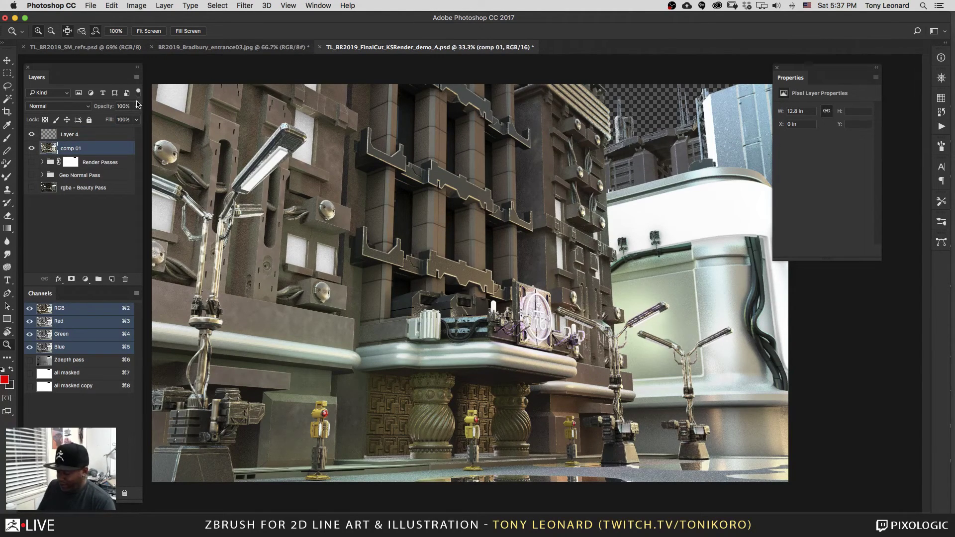
key("super+bracketright")
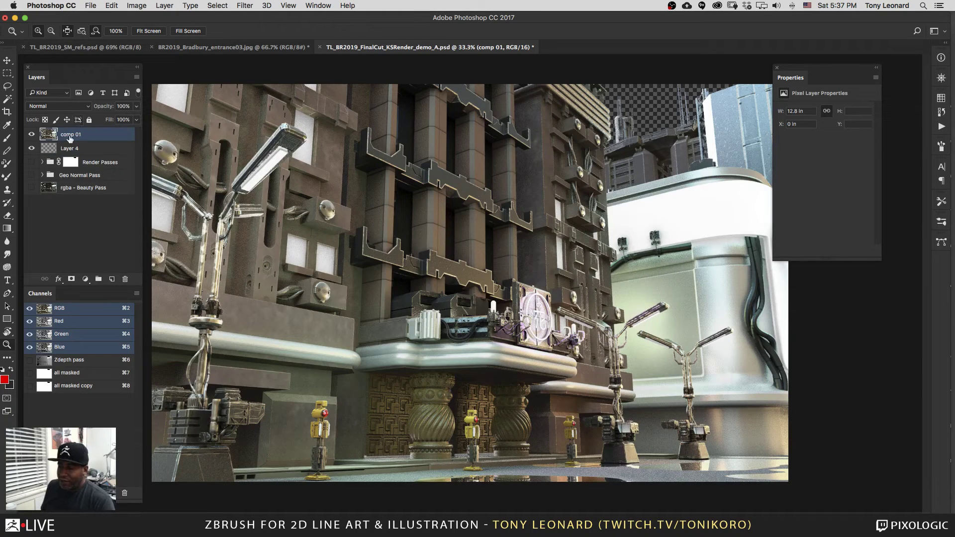
left_click(90, 148)
Step: Set the foreground colour to dark blue 23434e
key("g")
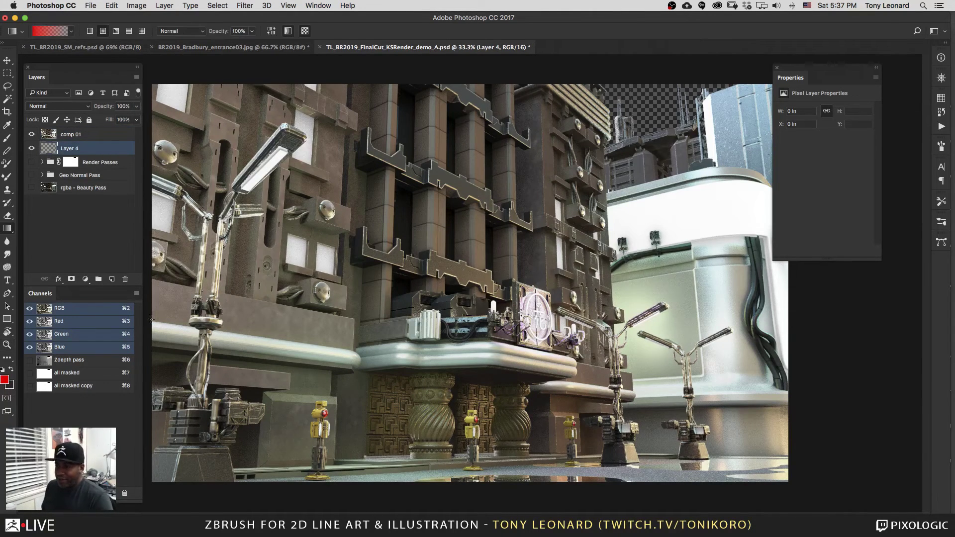
left_click(5, 380)
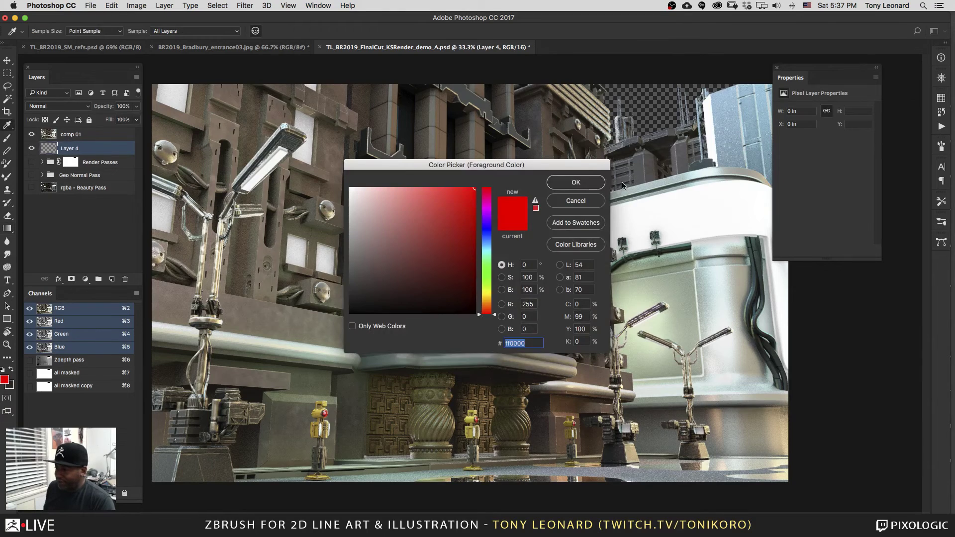
left_click_drag(383, 297, 347, 300)
left_click(586, 182)
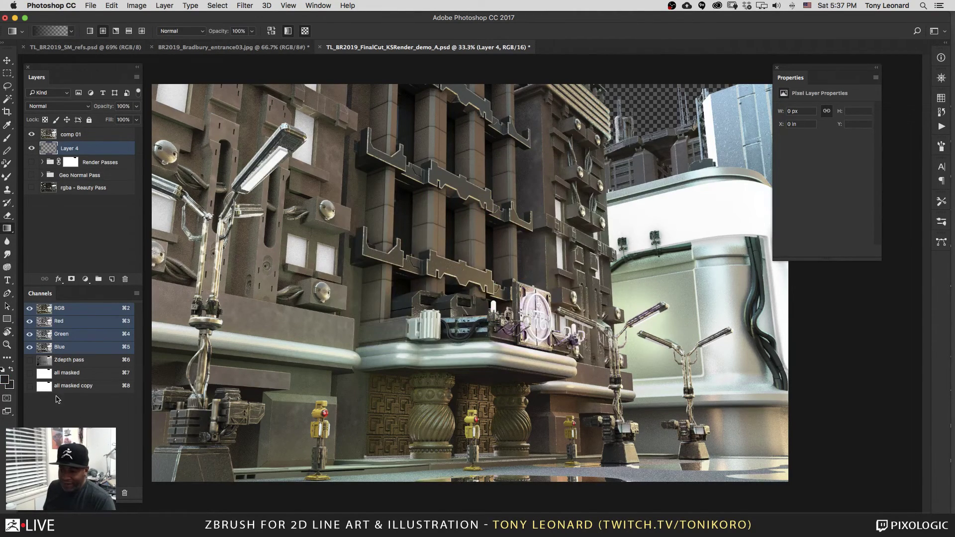
left_click(5, 380)
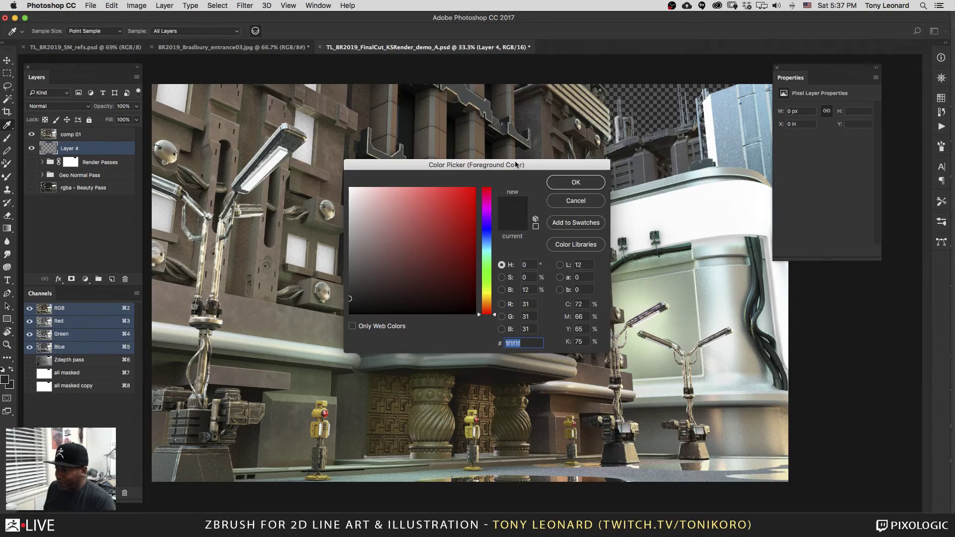
left_click(486, 241)
left_click_drag(486, 239, 486, 243)
left_click(396, 280)
left_click_drag(396, 280, 399, 284)
left_click(572, 185)
Step: Paint a Foreground to Background gradient sky onto Layer 4
key("g")
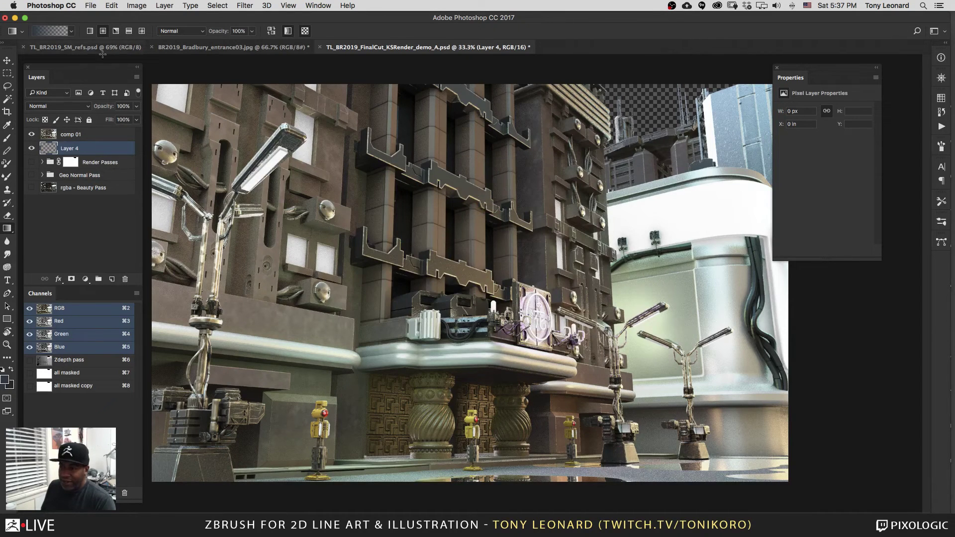
left_click(50, 32)
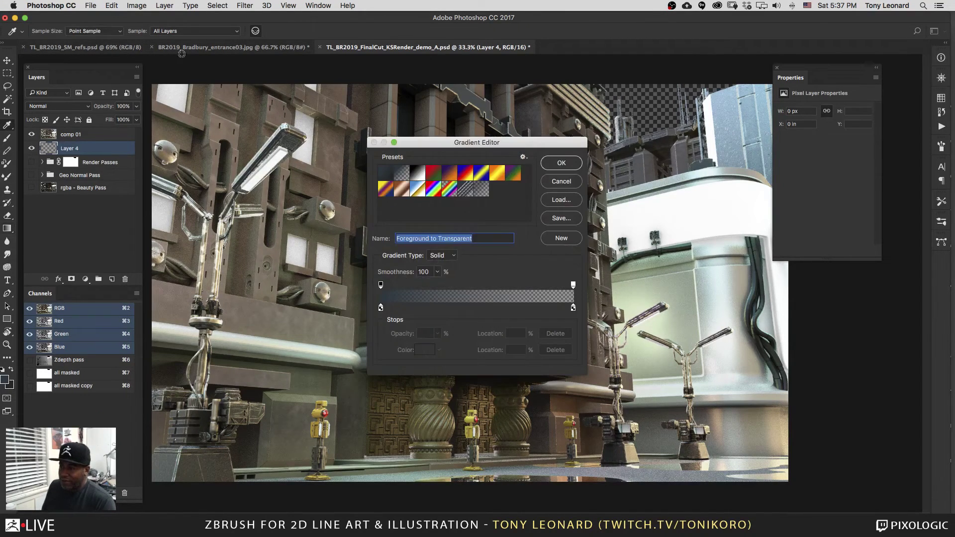
left_click(385, 173)
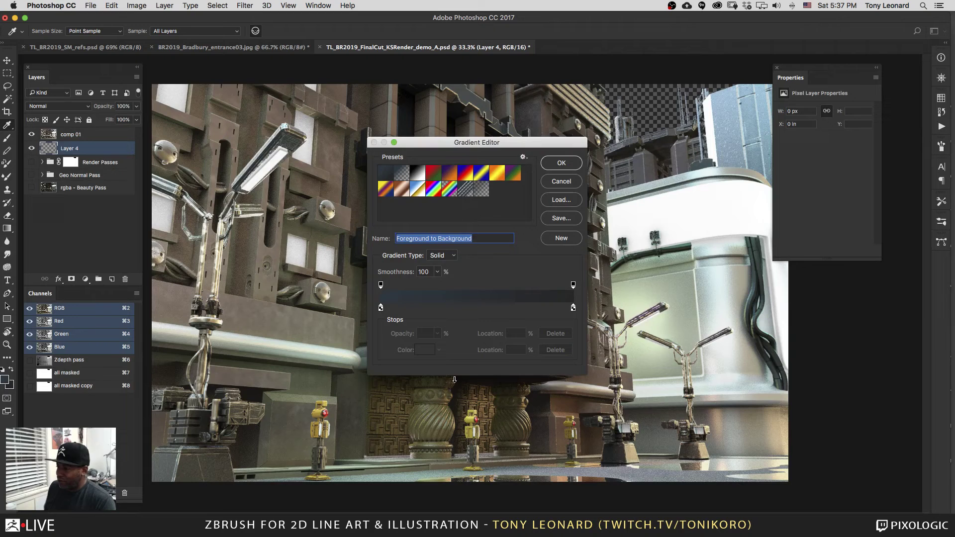
left_click(562, 163)
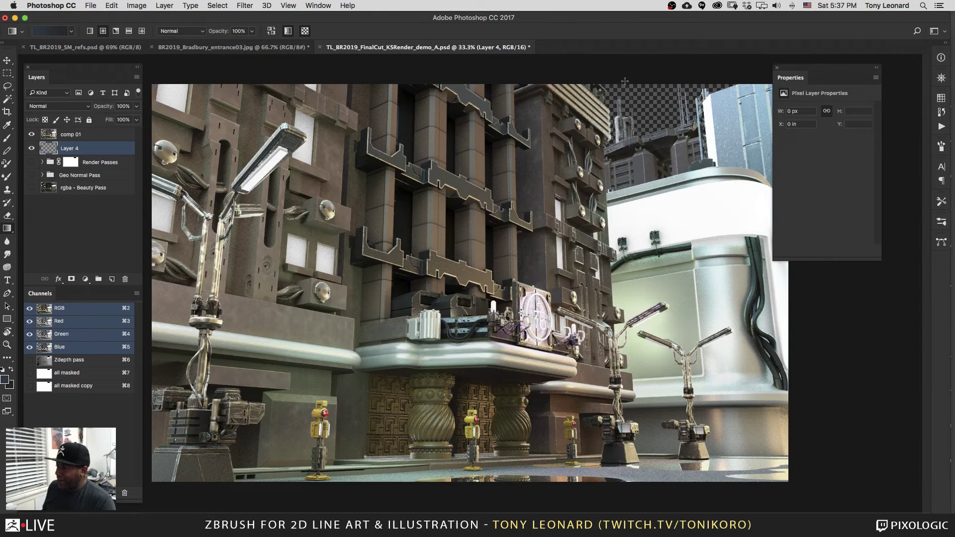
left_click_drag(625, 81, 645, 213)
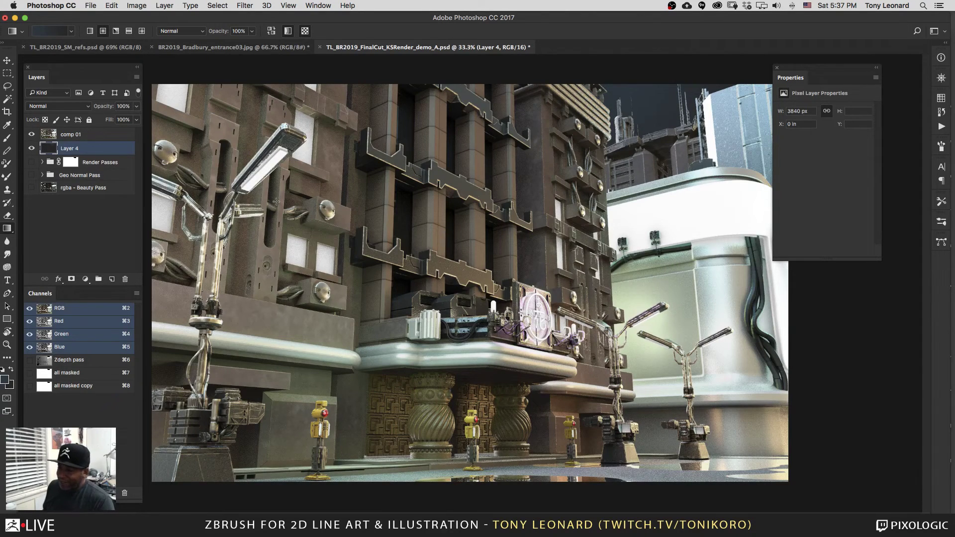
Step: Rename Layer 4 to 'bg' and select comp 01
double_click(70, 148)
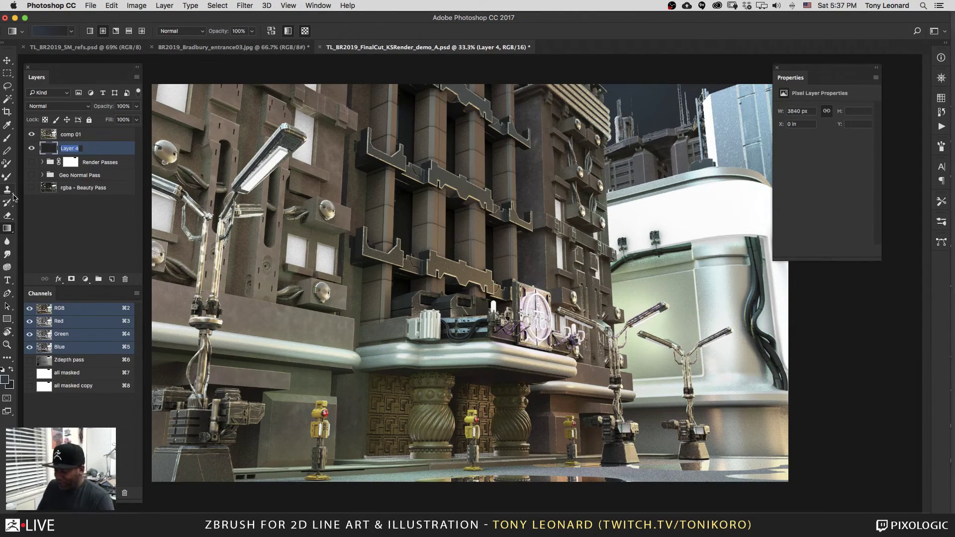
type("gb")
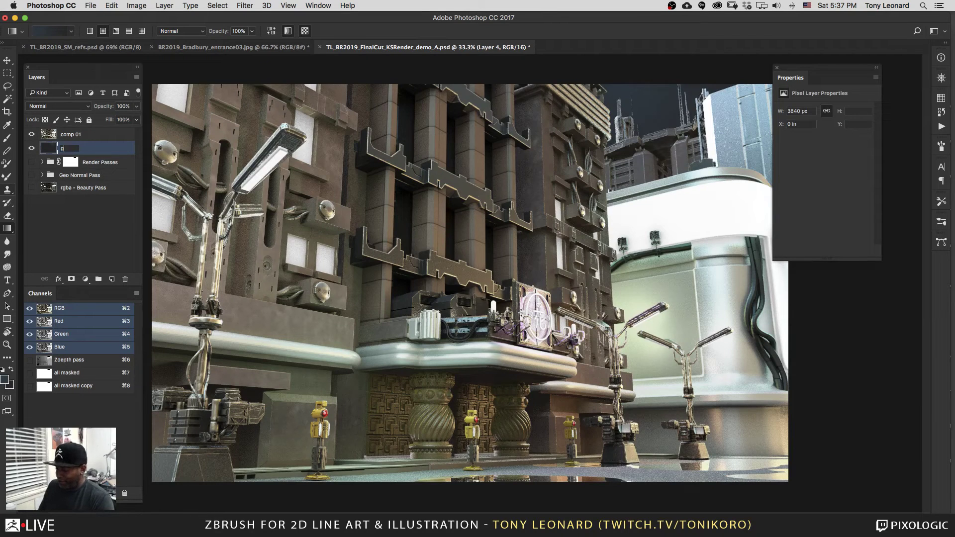
key("Return")
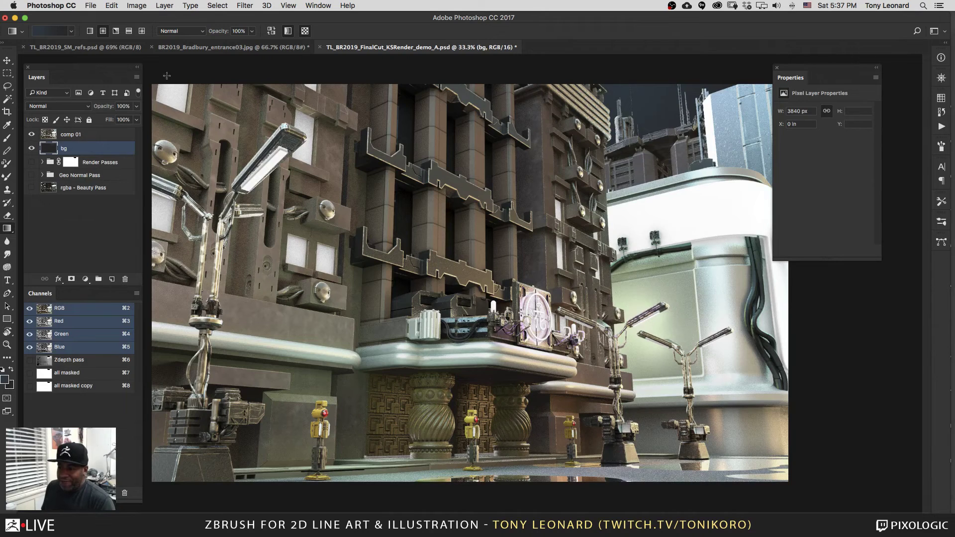
left_click(82, 135)
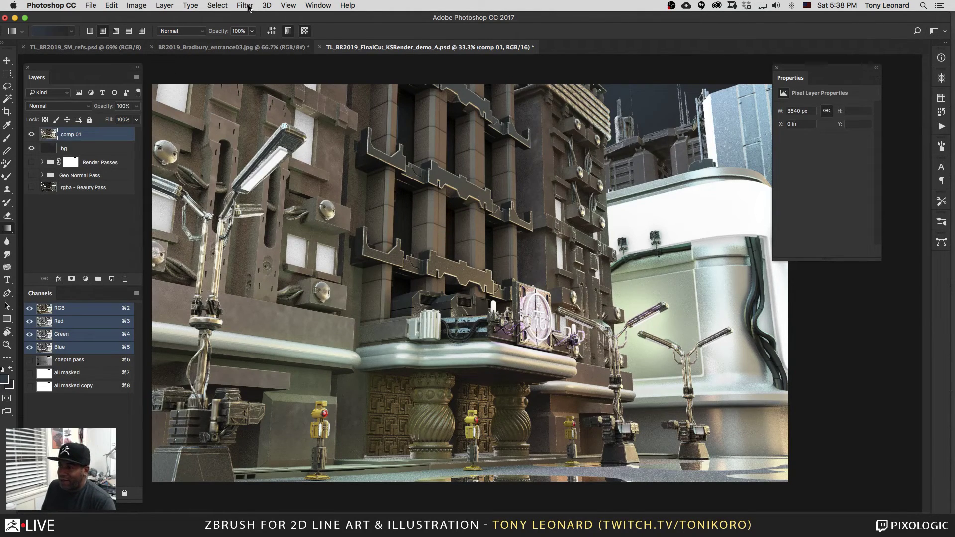
Step: Open Filter > Blur > Lens Blur on the comp 01 layer
left_click(219, 6)
mouse_move(253, 8)
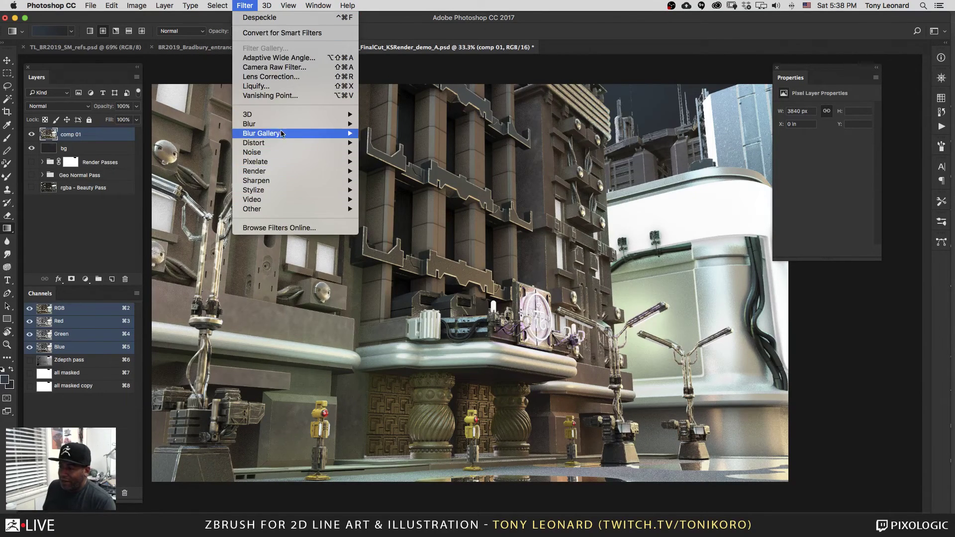
mouse_move(282, 125)
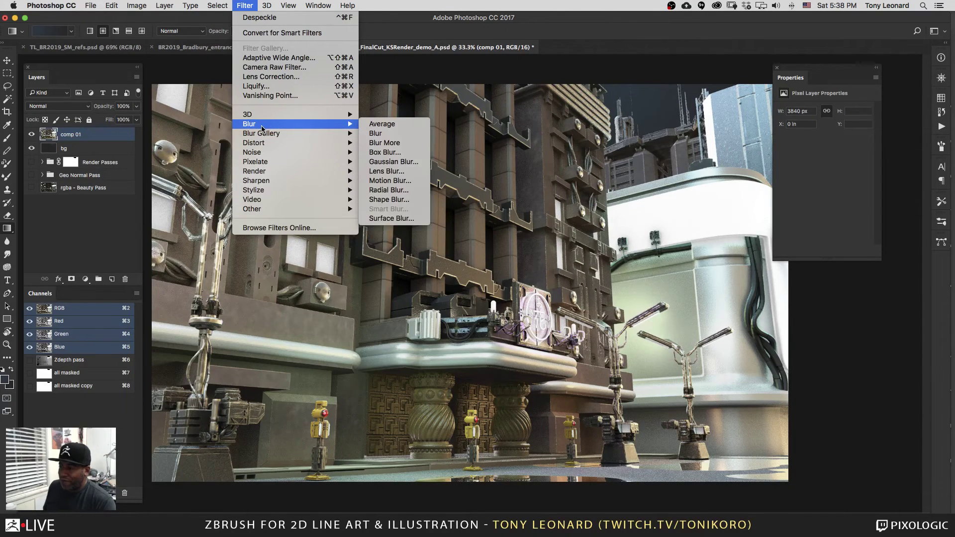
left_click(386, 171)
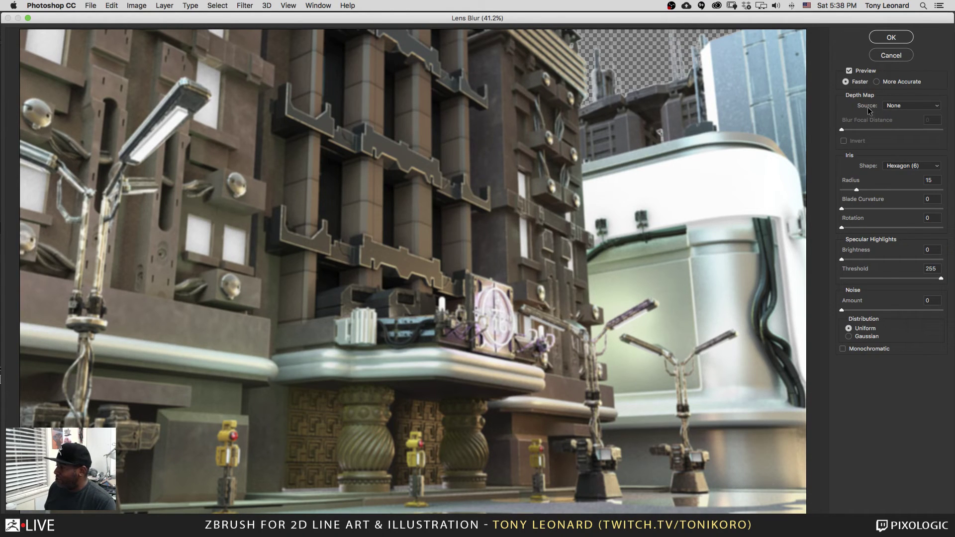
Step: Use the Zdepth pass as the depth map and test focus points and blur radius
left_click(918, 106)
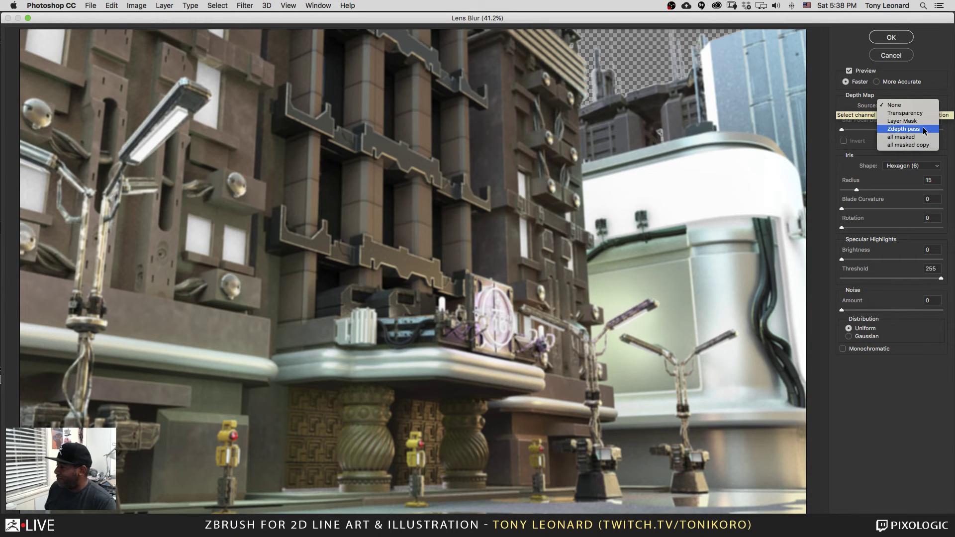
left_click(924, 128)
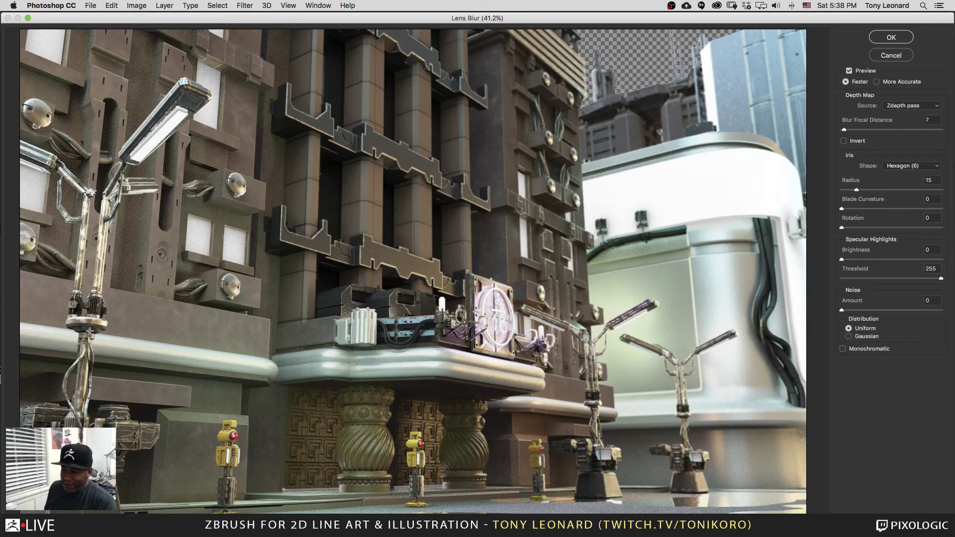
left_click(95, 392)
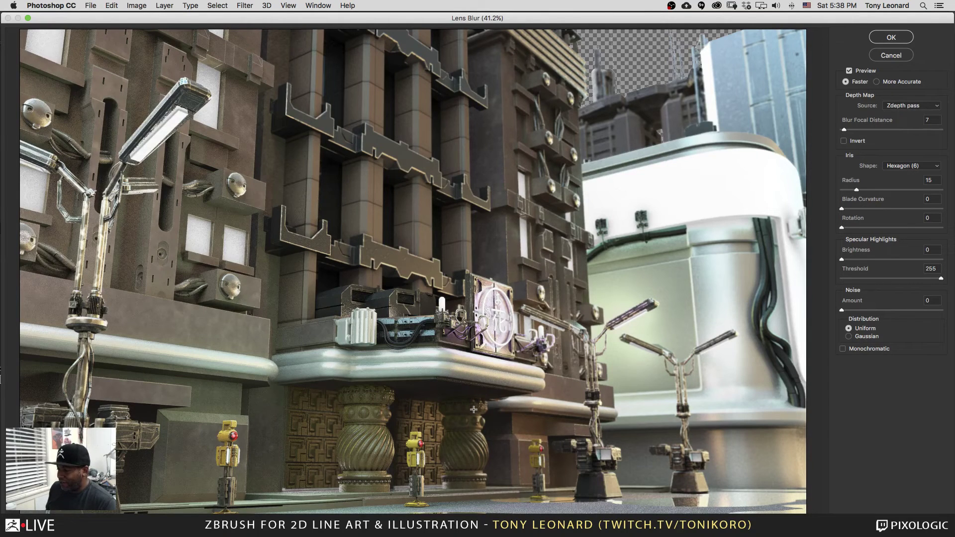
left_click(477, 429)
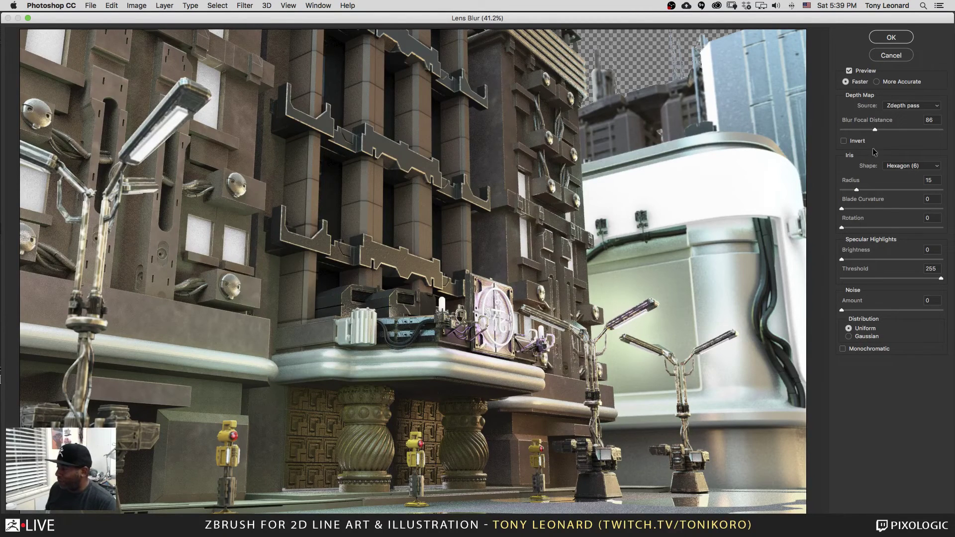
left_click(861, 190)
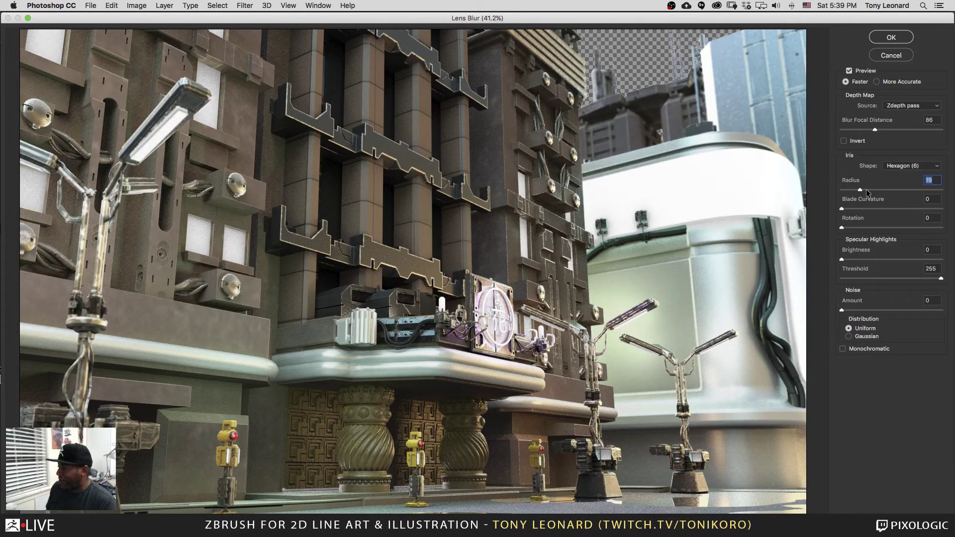
left_click_drag(867, 189, 869, 188)
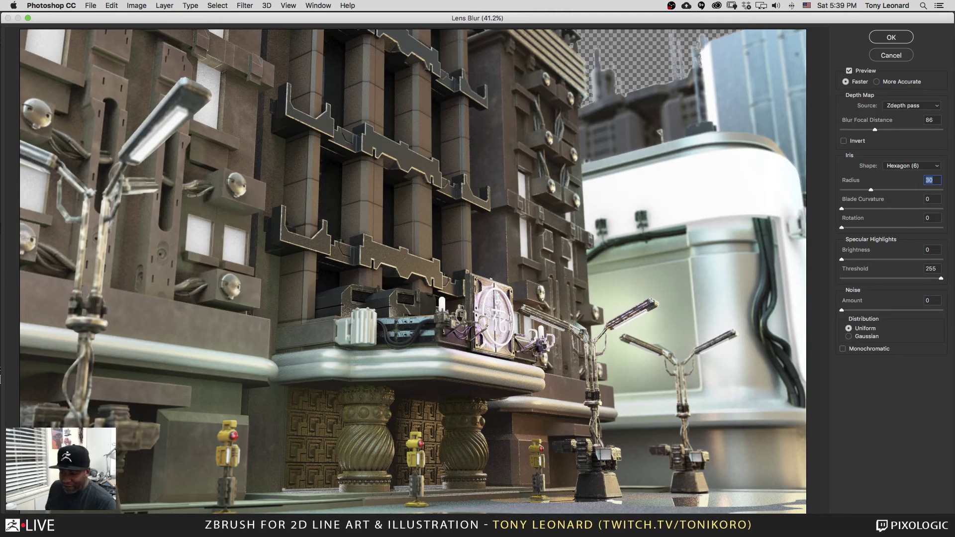
left_click(642, 60)
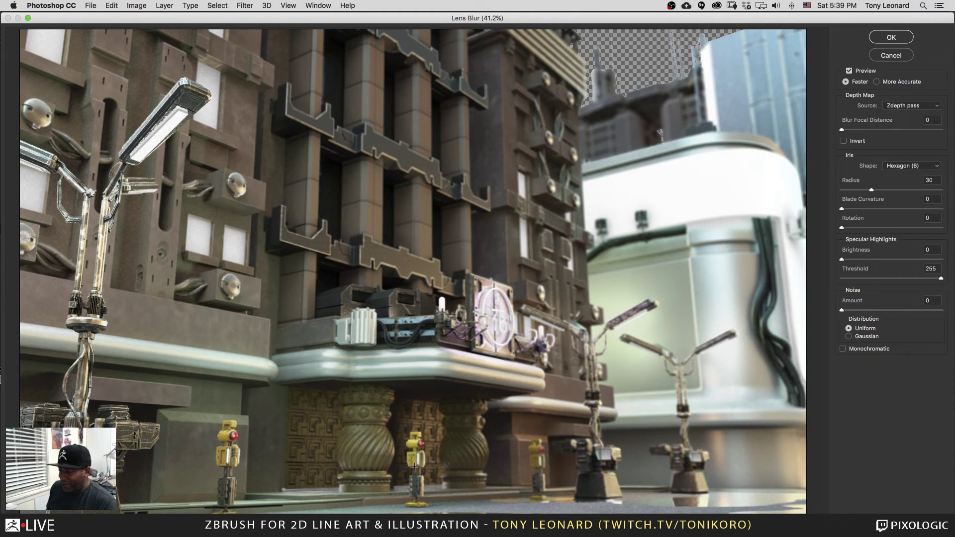
left_click(184, 295)
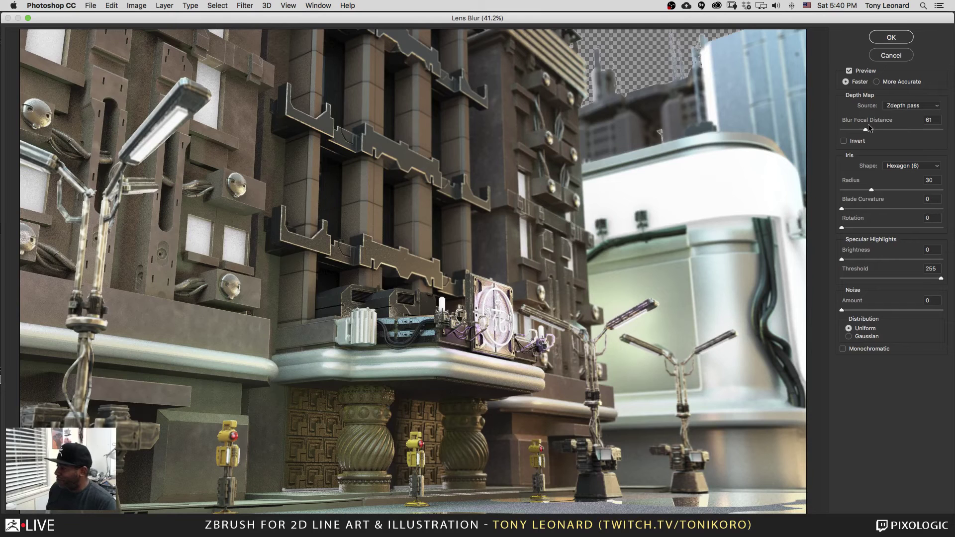
Step: Set the blur radius to 16, focus at distance 69, and apply the Lens Blur
left_click(863, 190)
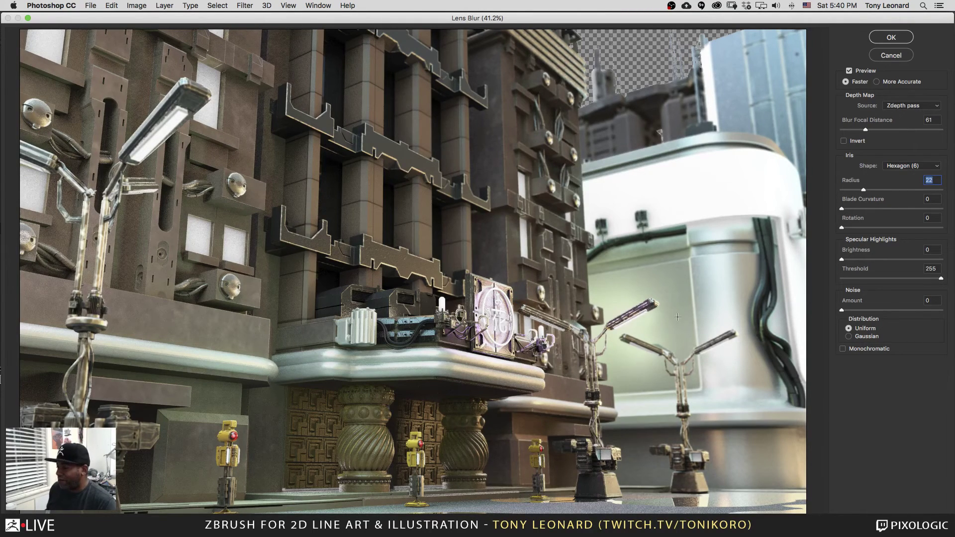
left_click(930, 181)
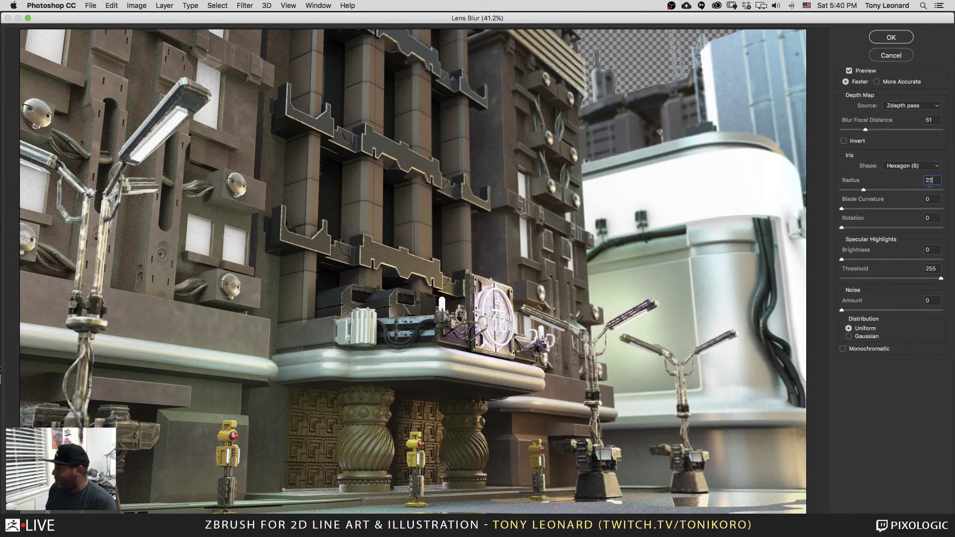
key("super+a")
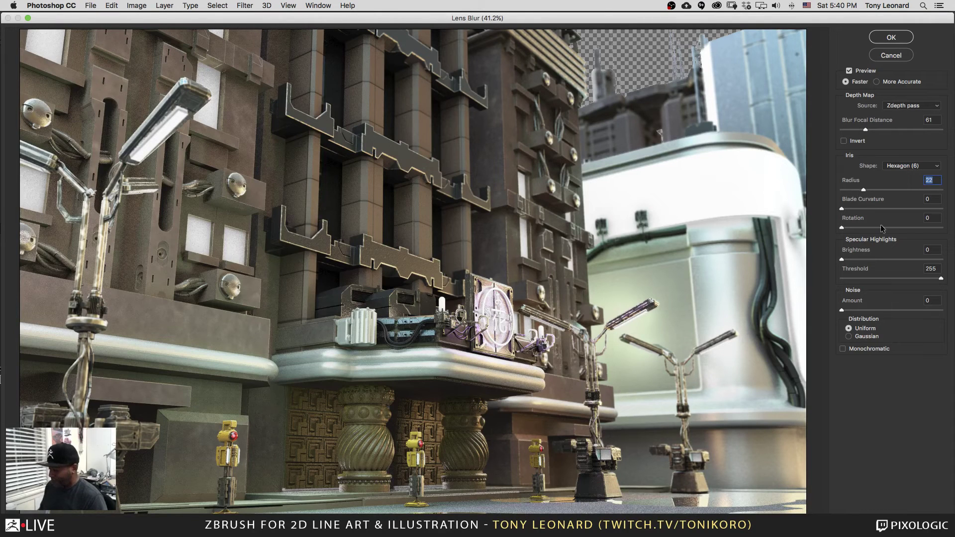
type("16")
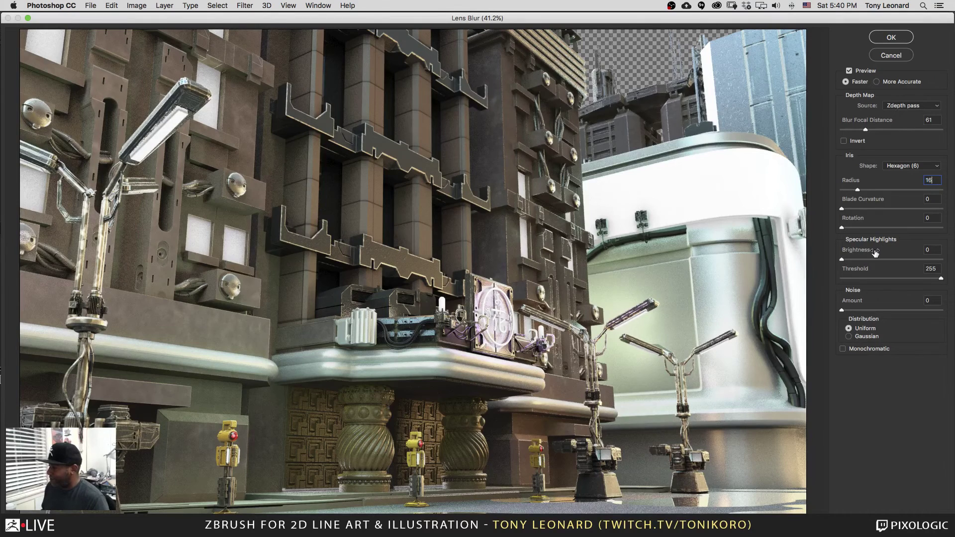
left_click(367, 399)
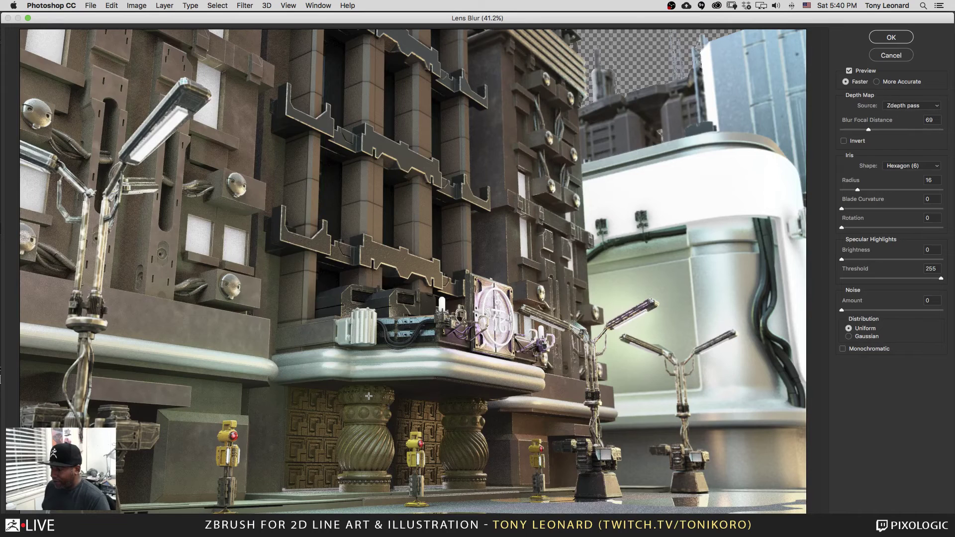
left_click(897, 42)
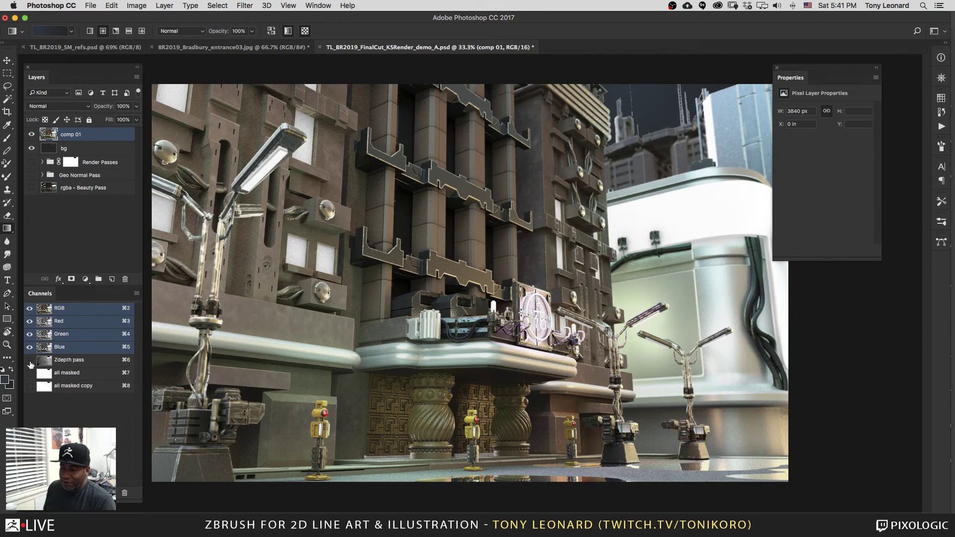
left_click(30, 362)
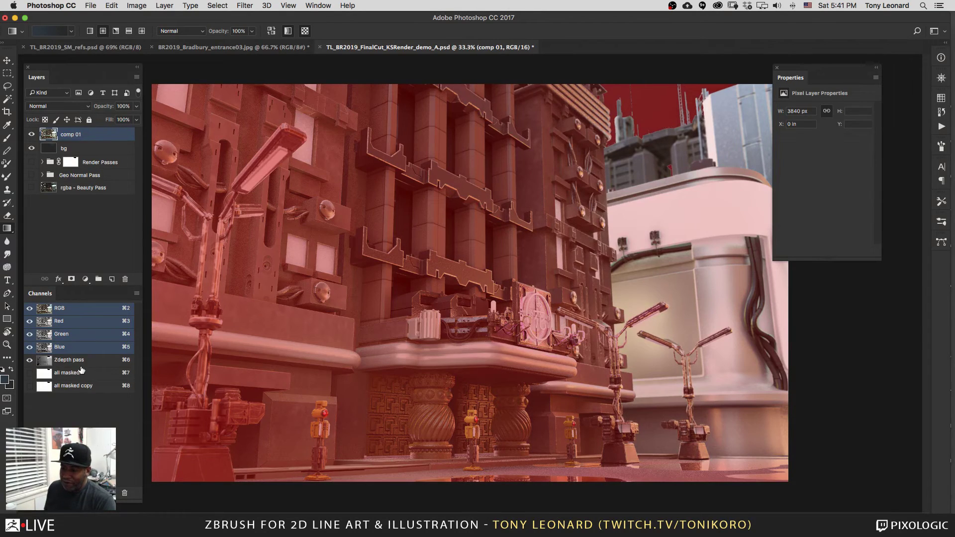
left_click(29, 360)
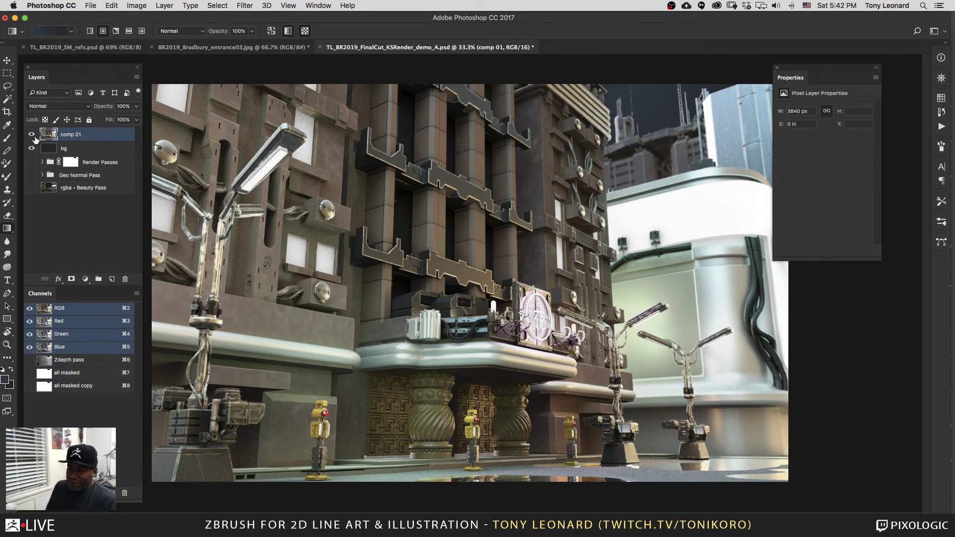
left_click(42, 162)
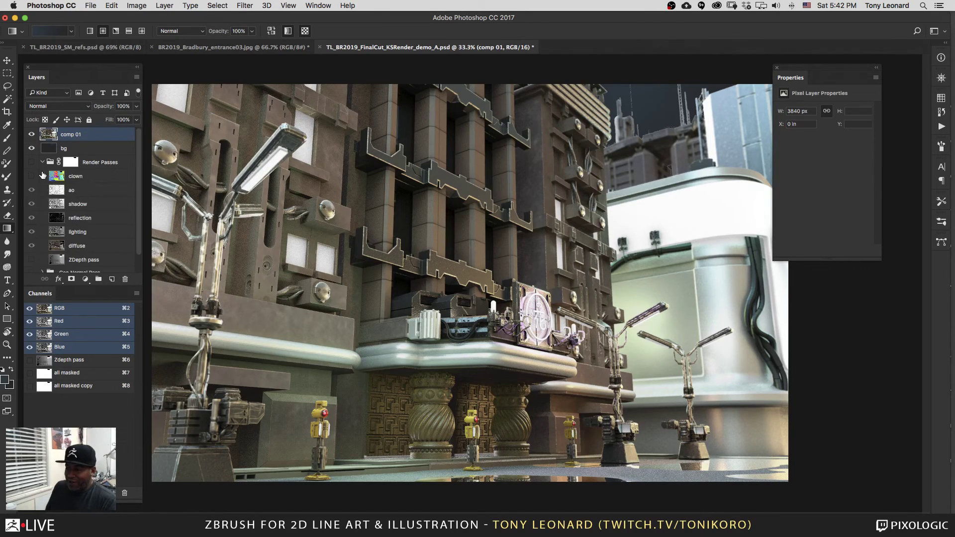
left_click(31, 162)
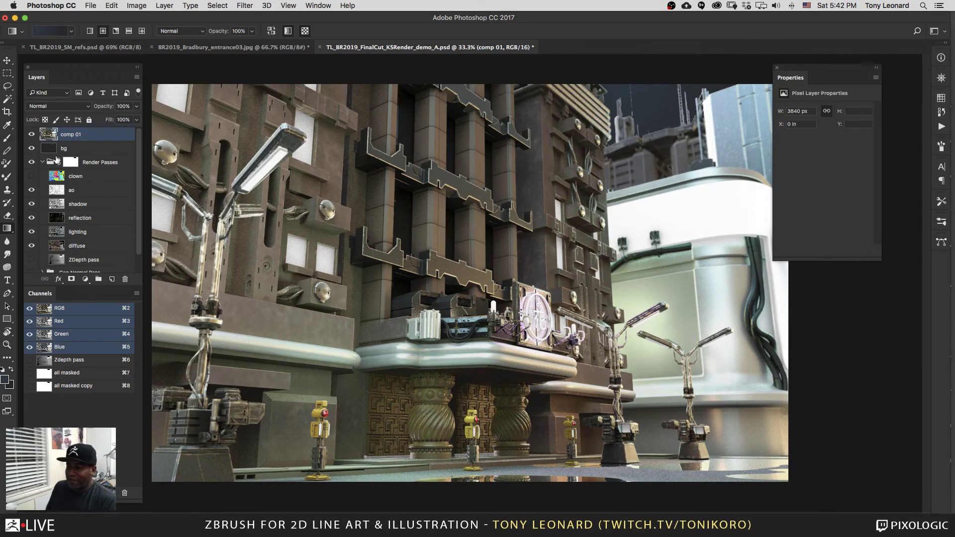
left_click(43, 163)
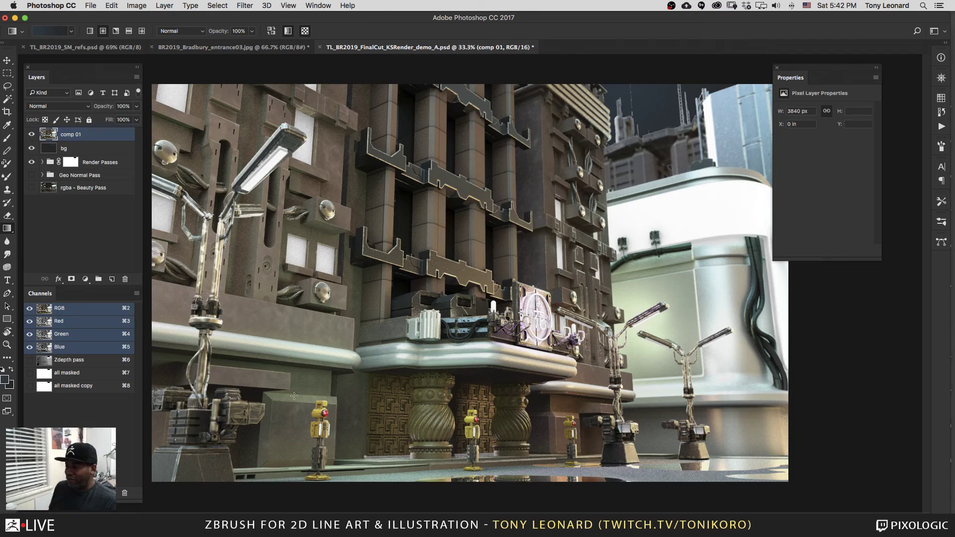
Step: Zoom in on the lower facade and add a new empty Layer 3
key("z")
left_click(347, 318)
left_click(347, 318)
left_click_drag(431, 324, 416, 220)
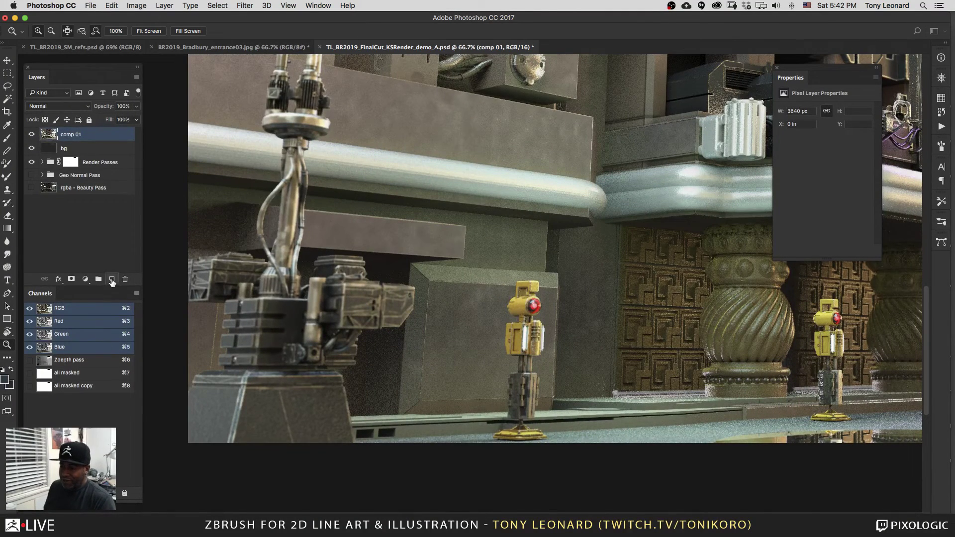
left_click(112, 280)
Step: Choose a Hard Round brush with a tilted, flattened tip shrunk to 15 px
key("b")
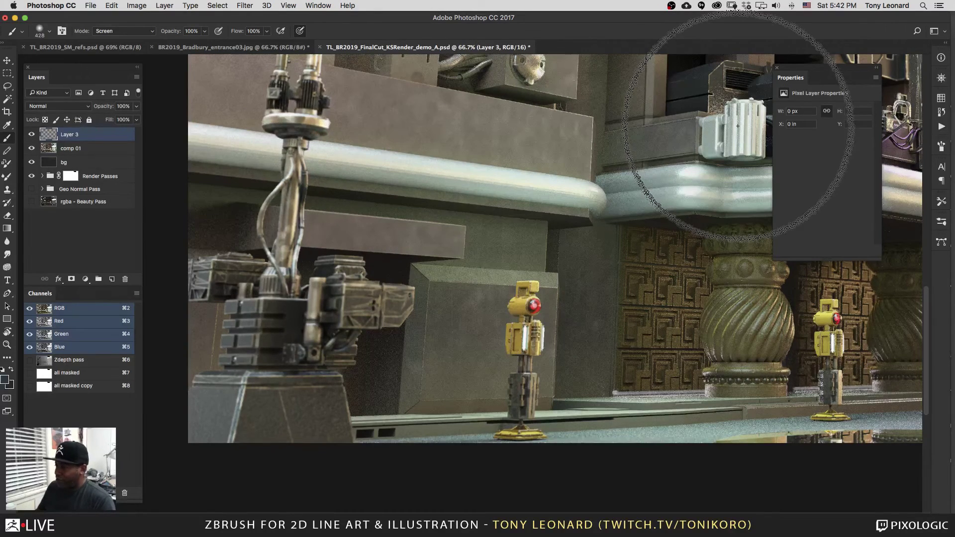
right_click(485, 160)
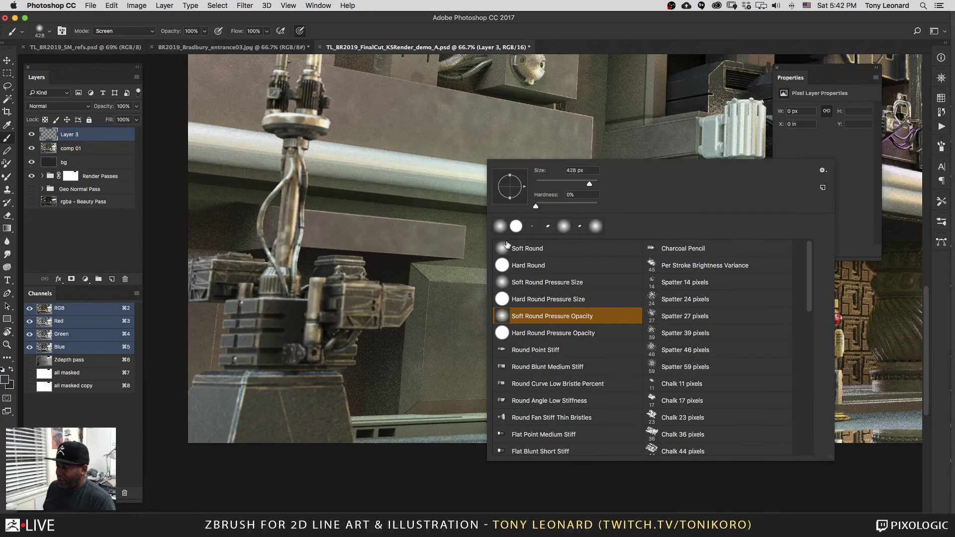
left_click(528, 267)
left_click_drag(518, 180, 508, 182)
left_click_drag(588, 185, 541, 186)
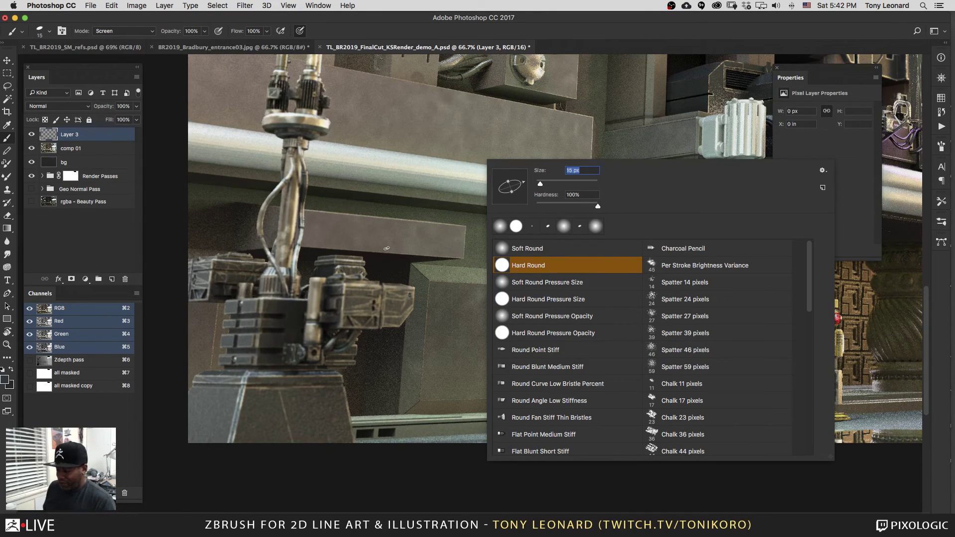
key("Return")
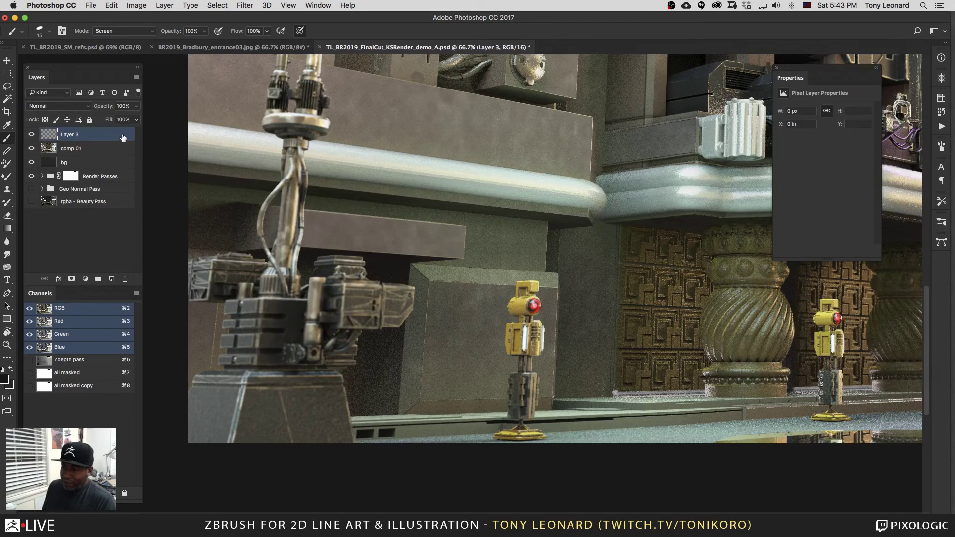
Step: Give Layer 3 a Smooth Inner Bevel with 100% depth, 29 px size, and an adjusted light angle and altitude
double_click(123, 137)
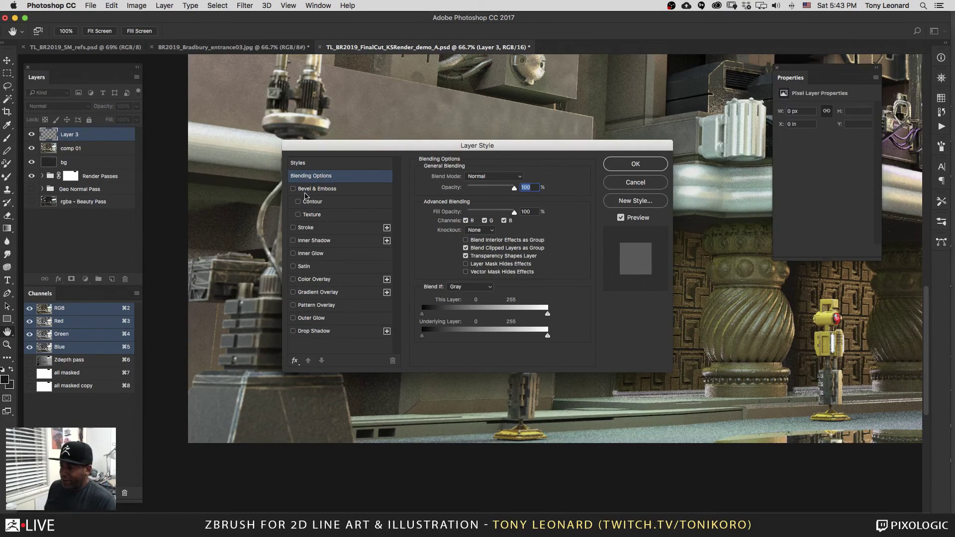
left_click(293, 189)
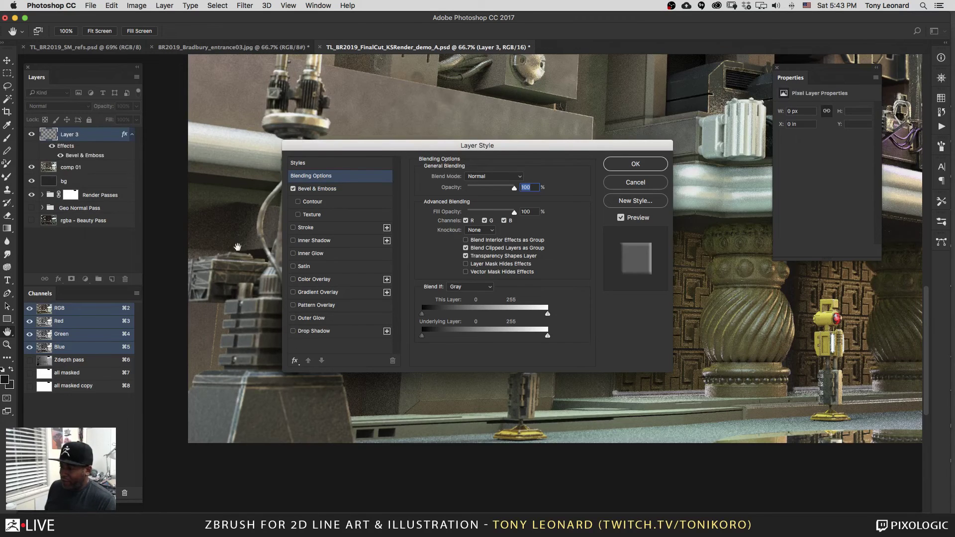
left_click(323, 193)
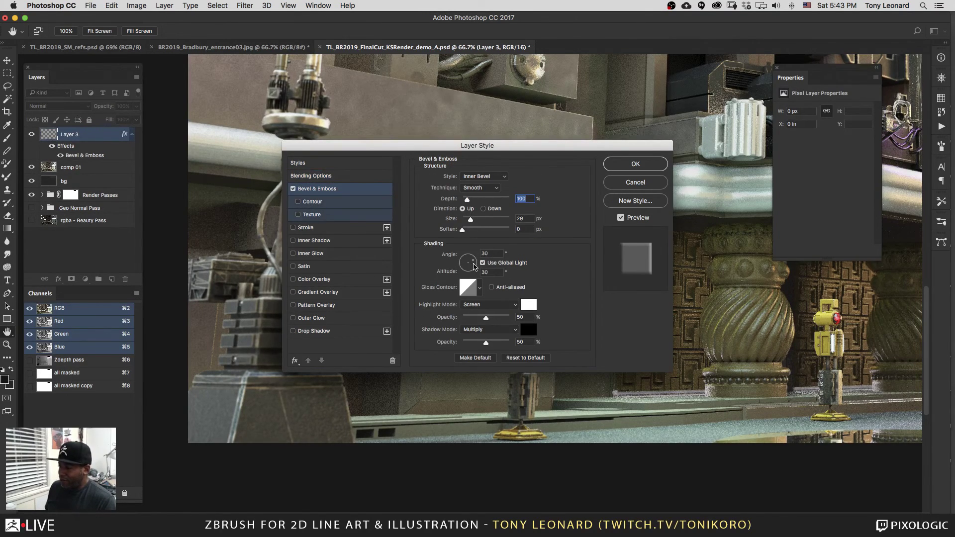
mouse_move(474, 272)
left_mouse_down()
mouse_move(473, 280)
mouse_move(473, 269)
left_mouse_up()
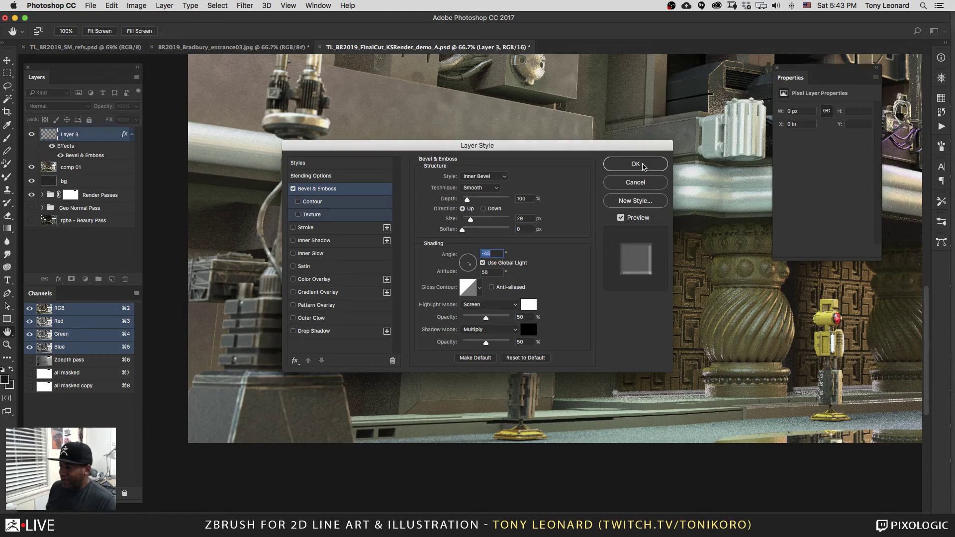
left_click(636, 164)
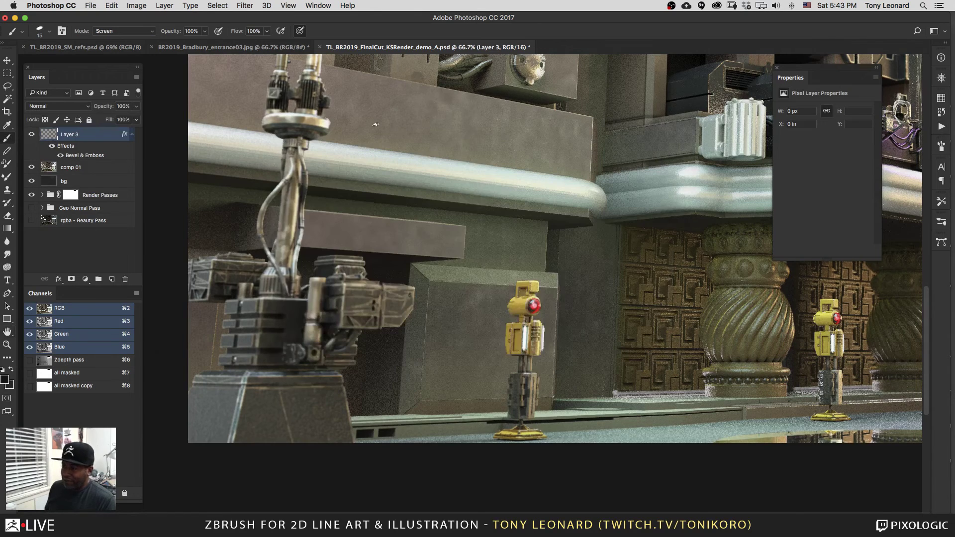
Step: Paint straight panel-line strokes down the upper wall on Layer 3, undoing one misplaced vertical line
left_click(363, 74)
left_click_drag(363, 73, 356, 142)
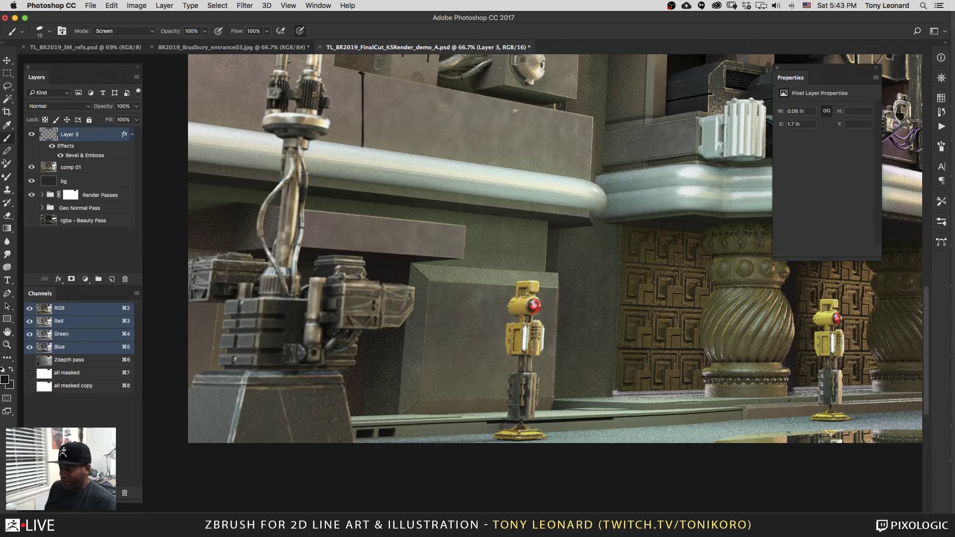
key("super+z")
key("super+z")
key("super+z")
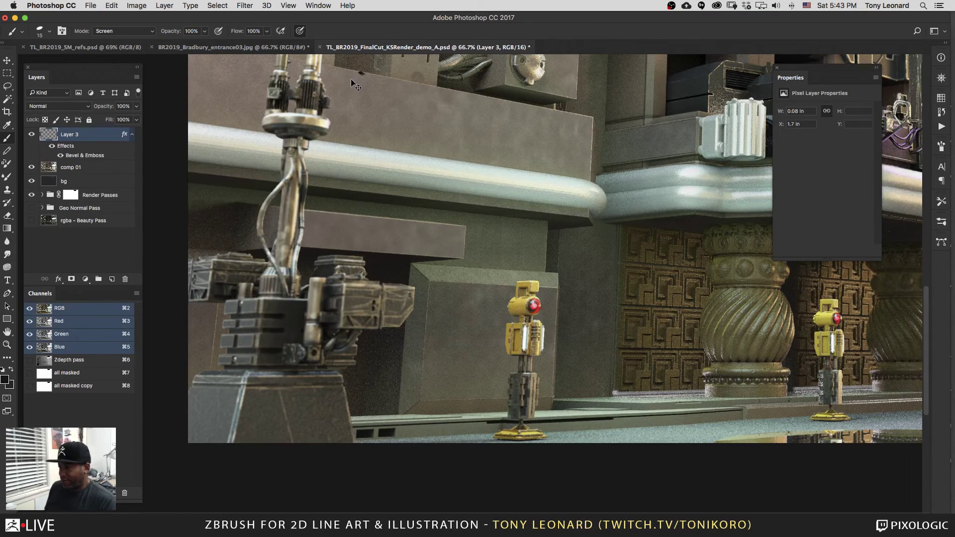
key("super+z")
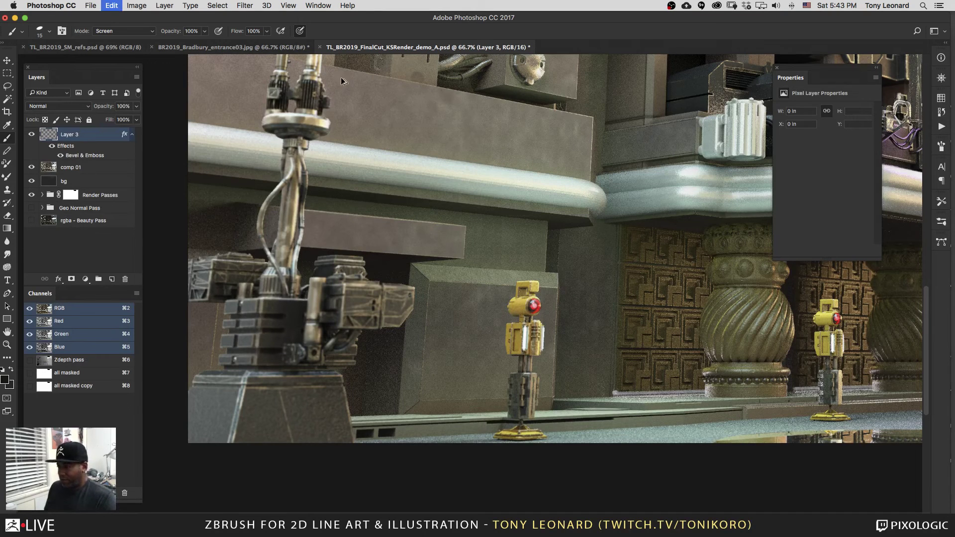
left_click_drag(358, 71, 359, 78)
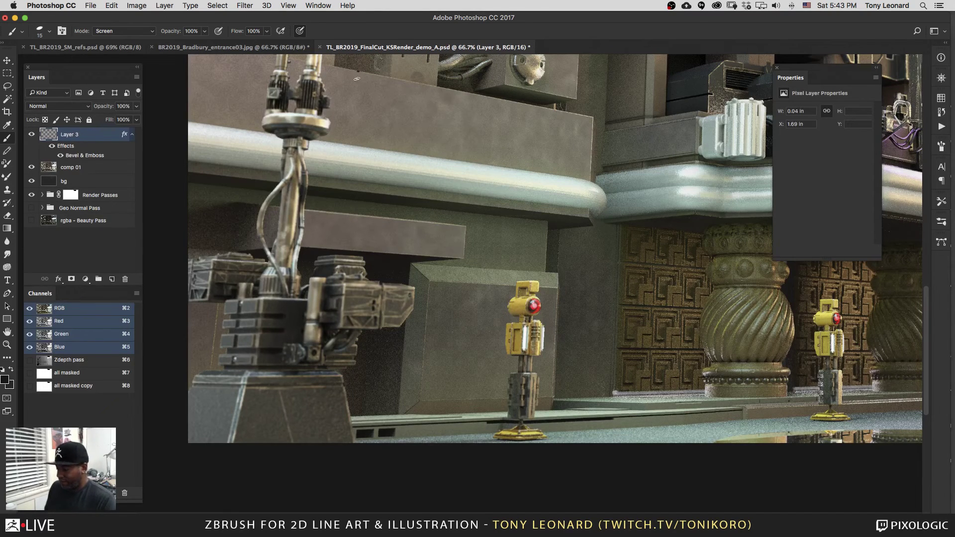
left_click(349, 146, "shift")
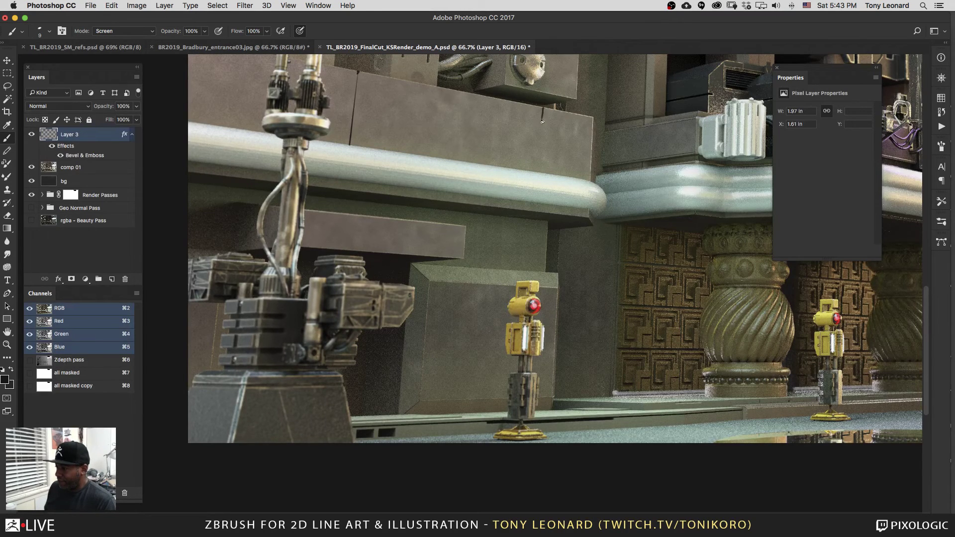
left_click_drag(543, 124, 535, 165)
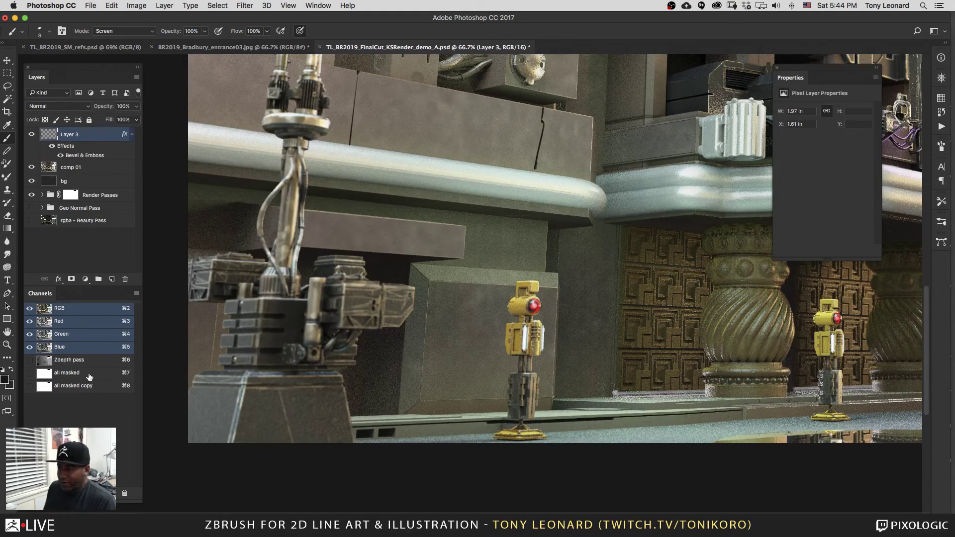
Step: Lower Layer 3's bevel lighting altitude to 48, keeping Screen as the highlight mode
double_click(125, 137)
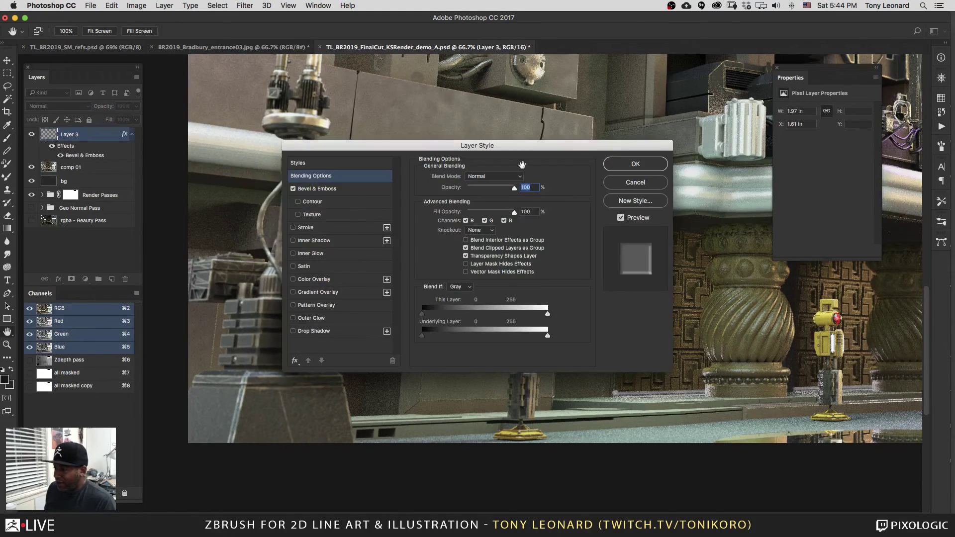
left_click(318, 189)
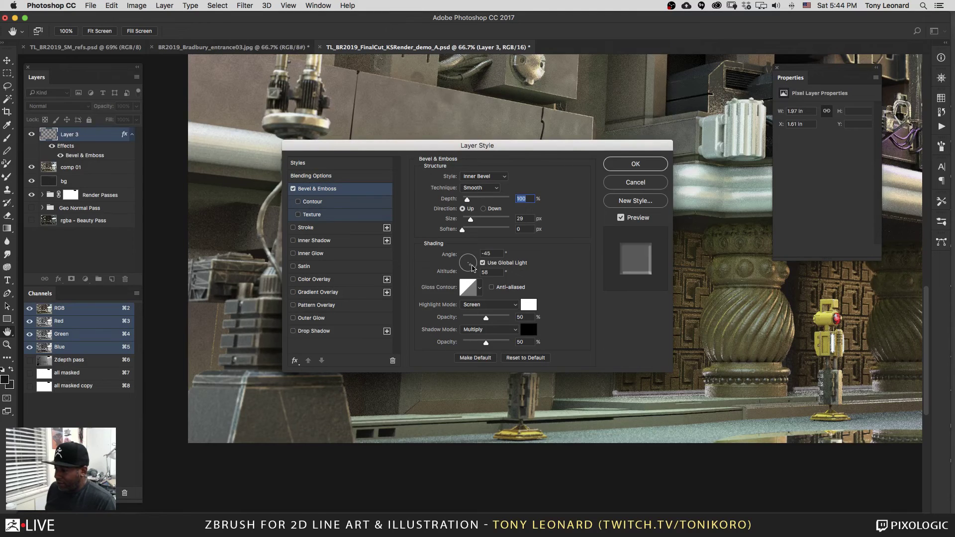
left_click_drag(471, 267, 472, 269)
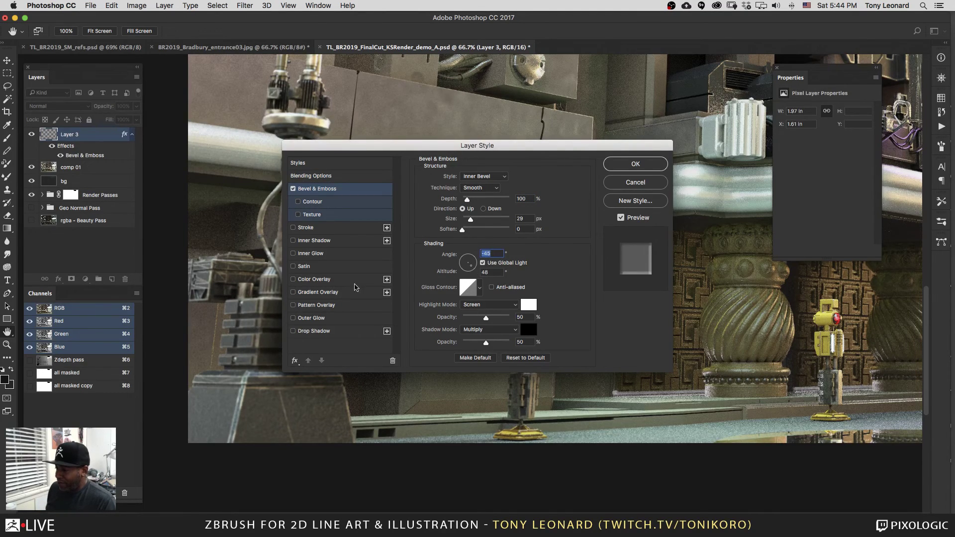
left_click(499, 306)
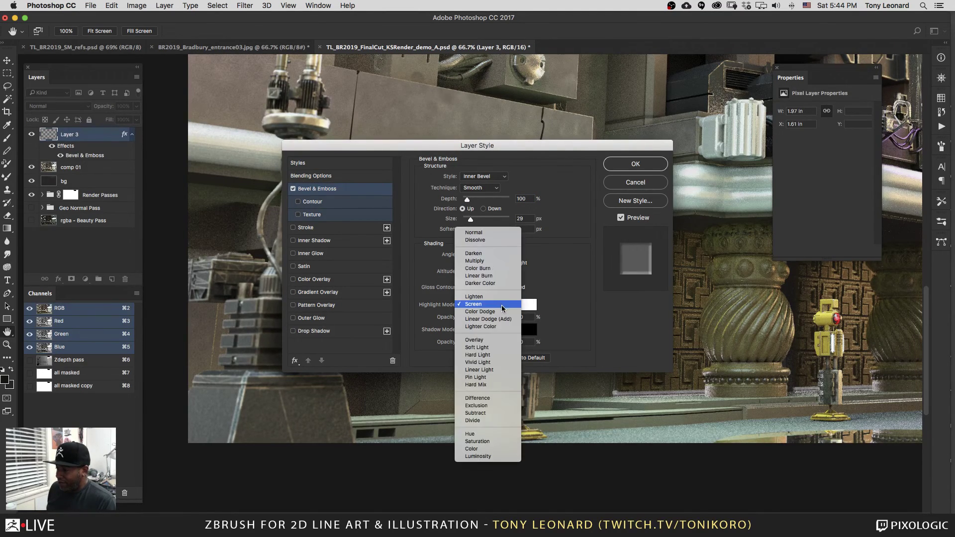
left_click(502, 305)
Step: Set the bevel highlight colour to warm grey #a8a196, then sketch a dark circle on the panel
left_click(528, 305)
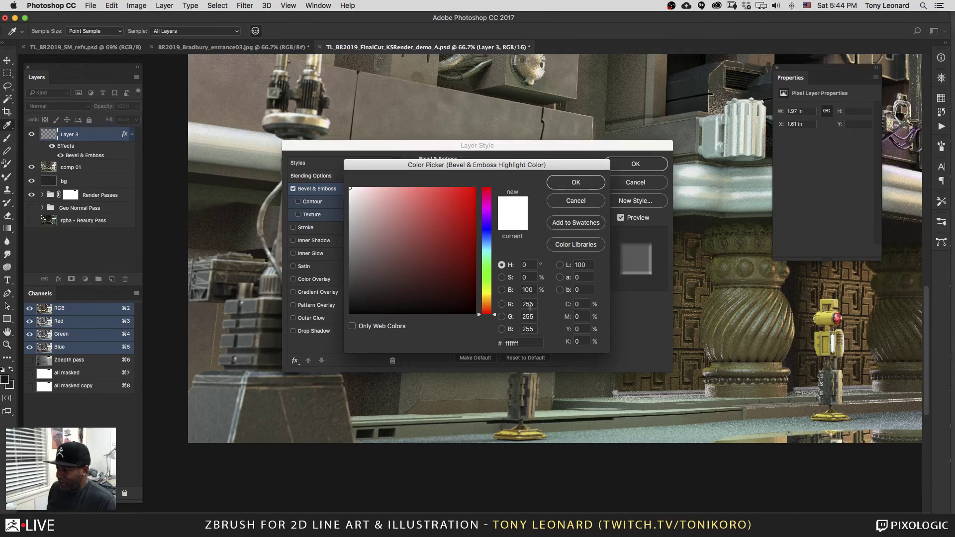
left_click_drag(398, 218, 373, 193)
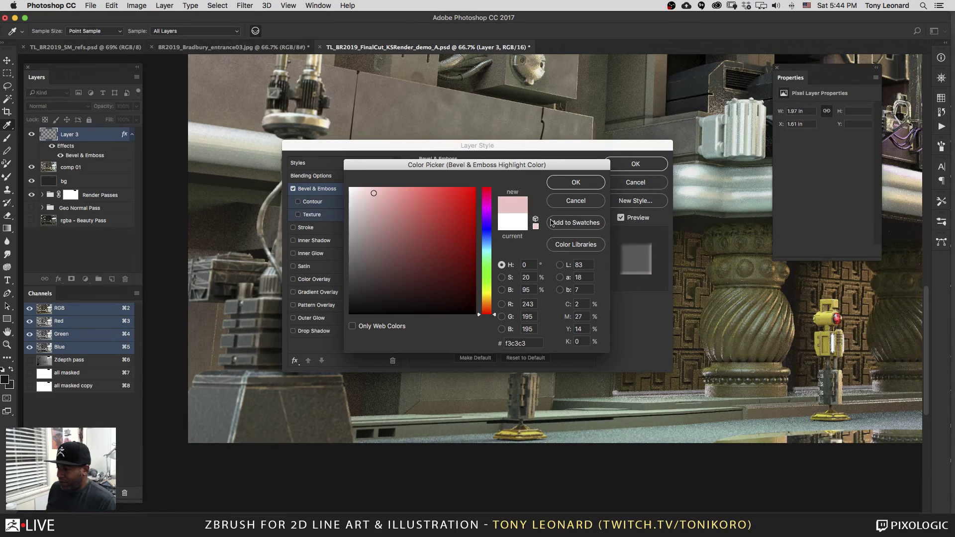
left_click(495, 312)
left_click_drag(494, 309, 495, 301)
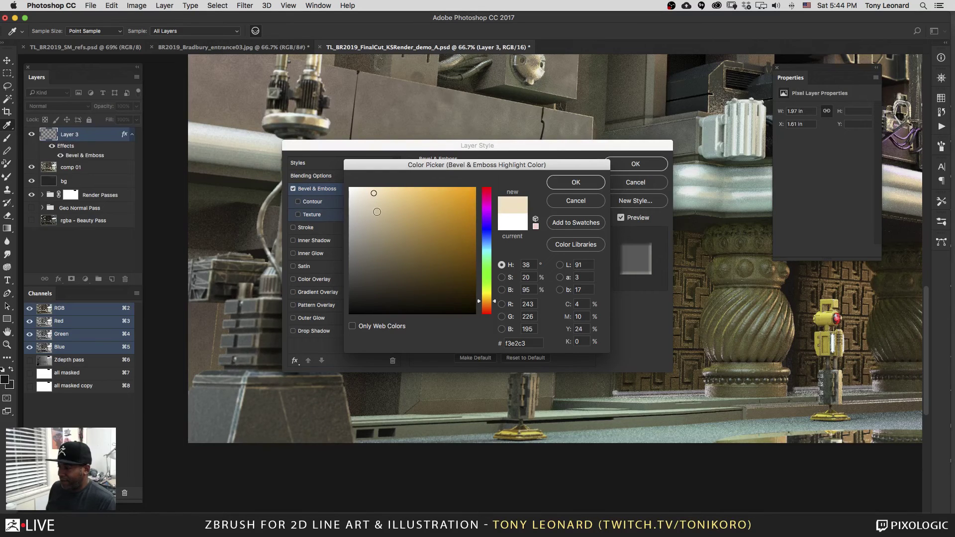
left_click(576, 183)
left_click(637, 166)
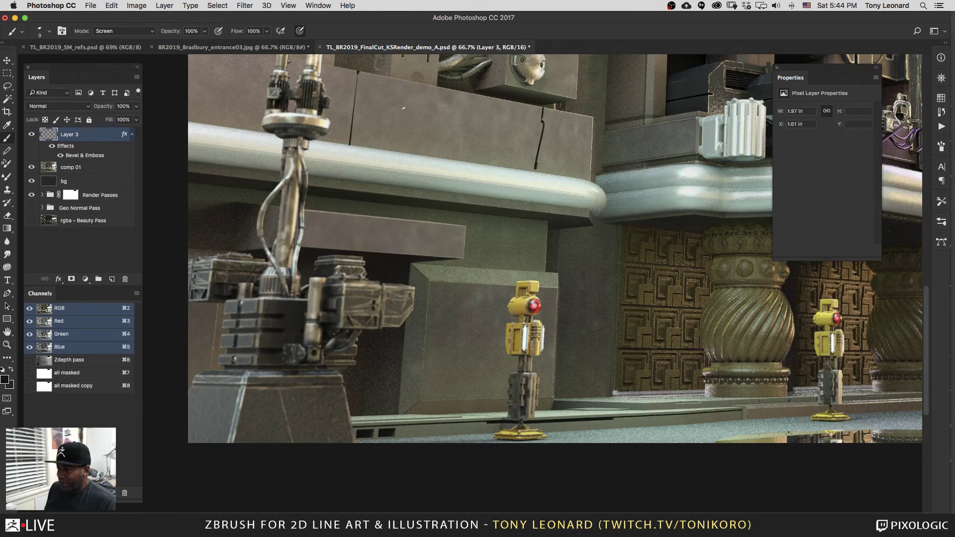
left_click_drag(403, 108, 393, 107)
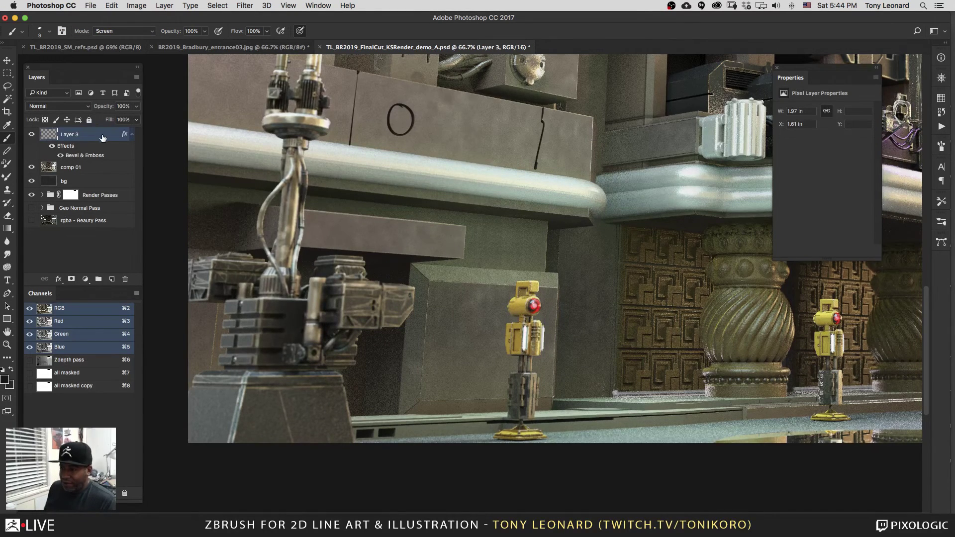
Step: Zoom to 200% on the circle and enable Contour in Layer 3's Bevel & Emboss
key("z")
left_click(401, 116)
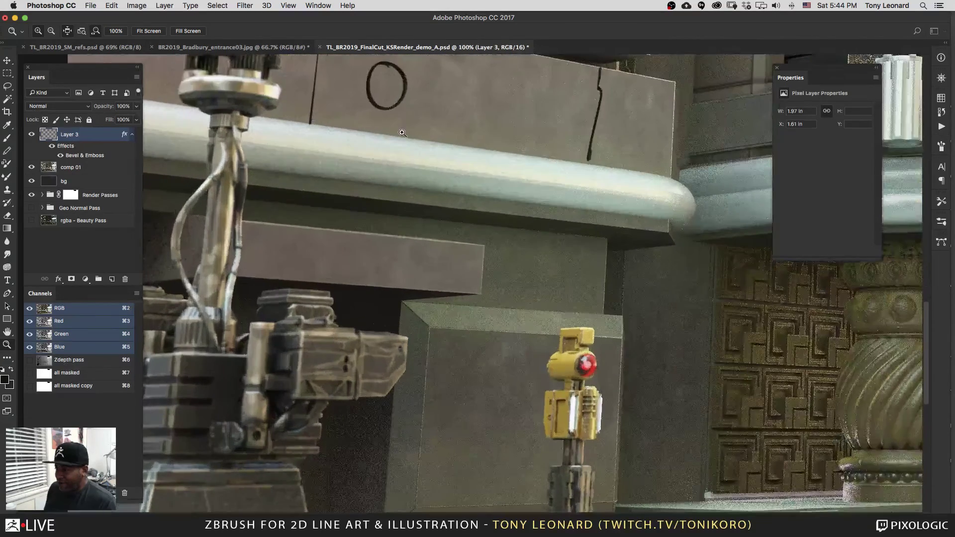
left_click(392, 121)
scroll(368, 204, "up", 3)
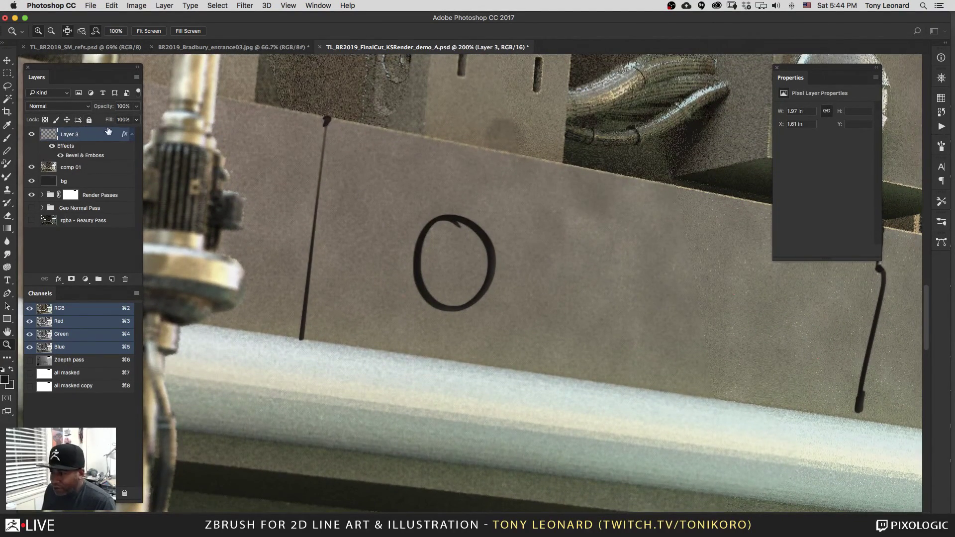
double_click(124, 145)
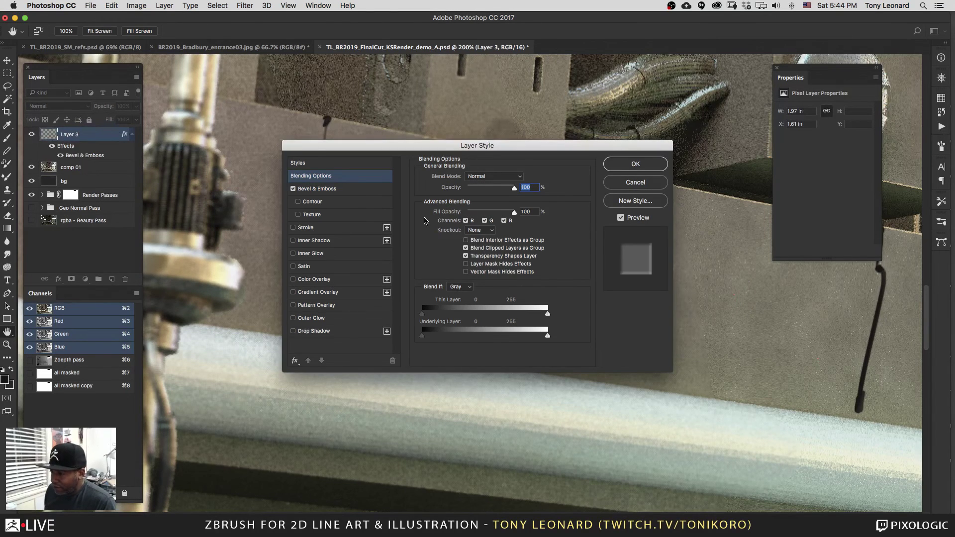
left_click(341, 194)
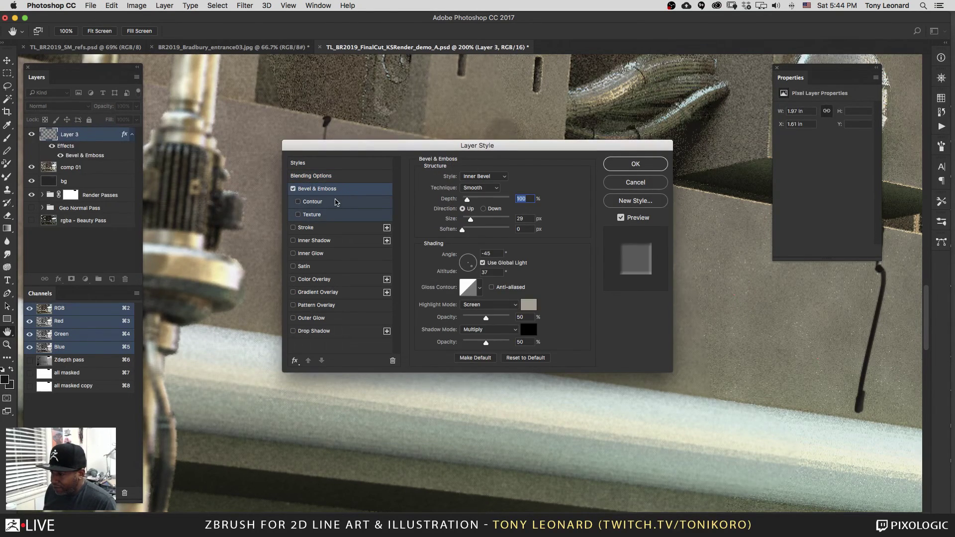
left_click(298, 202)
left_click(617, 168)
Step: Return to the Brush and bring the view back out to 66.7%
key("z")
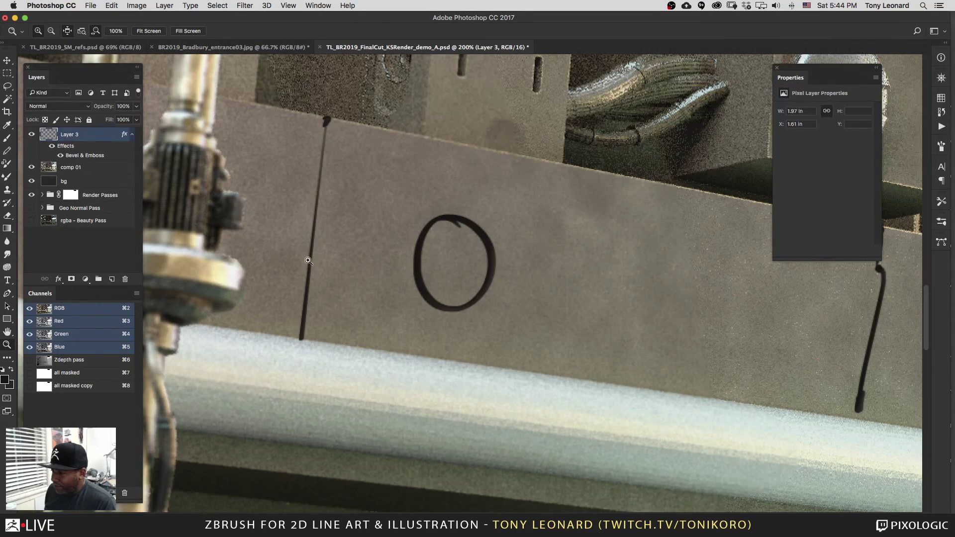
key("b")
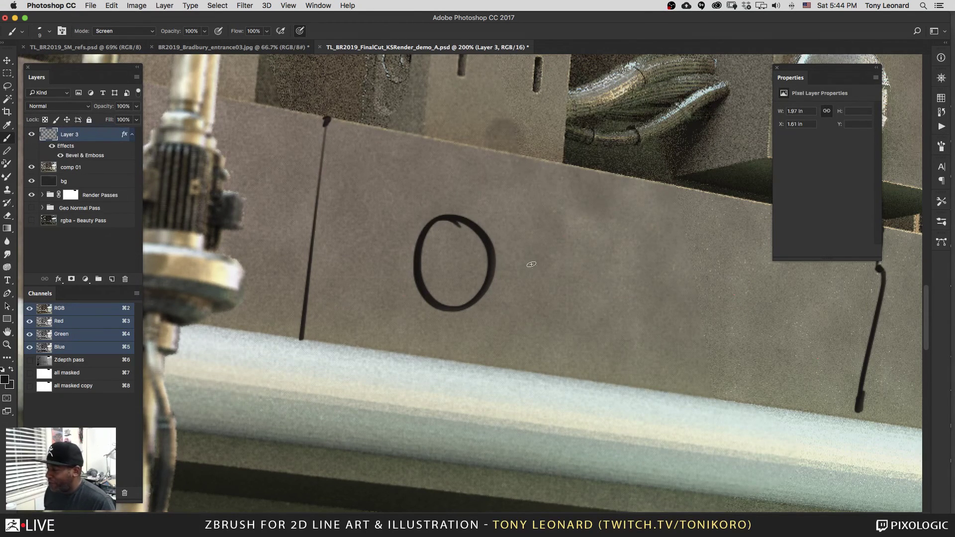
mouse_move(562, 219)
left_mouse_down()
mouse_move(279, 243)
mouse_move(384, 192)
mouse_move(236, 286)
mouse_move(401, 117)
mouse_move(320, 290)
mouse_move(527, 261)
mouse_move(288, 296)
mouse_move(482, 363)
mouse_move(297, 207)
mouse_move(617, 208)
mouse_move(318, 281)
mouse_move(579, 195)
mouse_move(563, 249)
mouse_move(582, 263)
left_mouse_up()
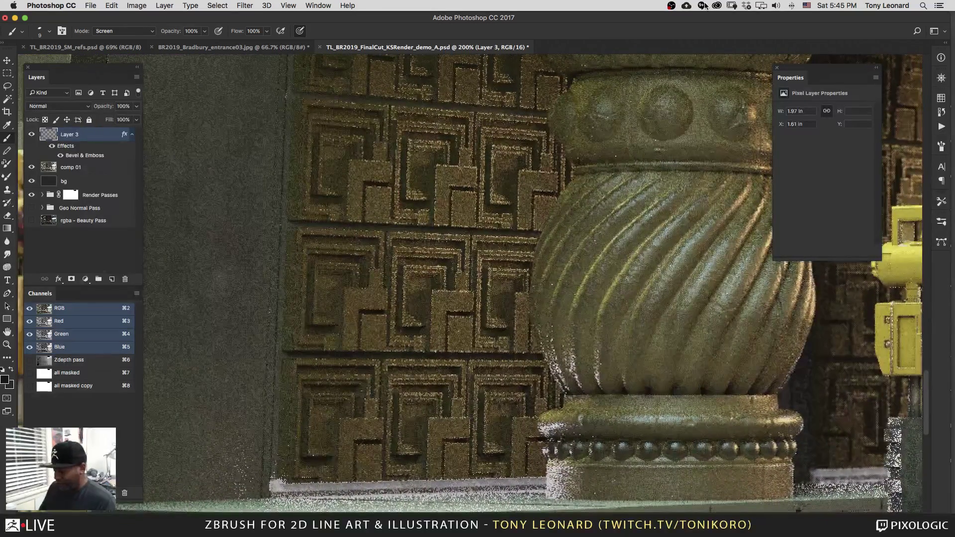
key("super+minus")
key("super+minus")
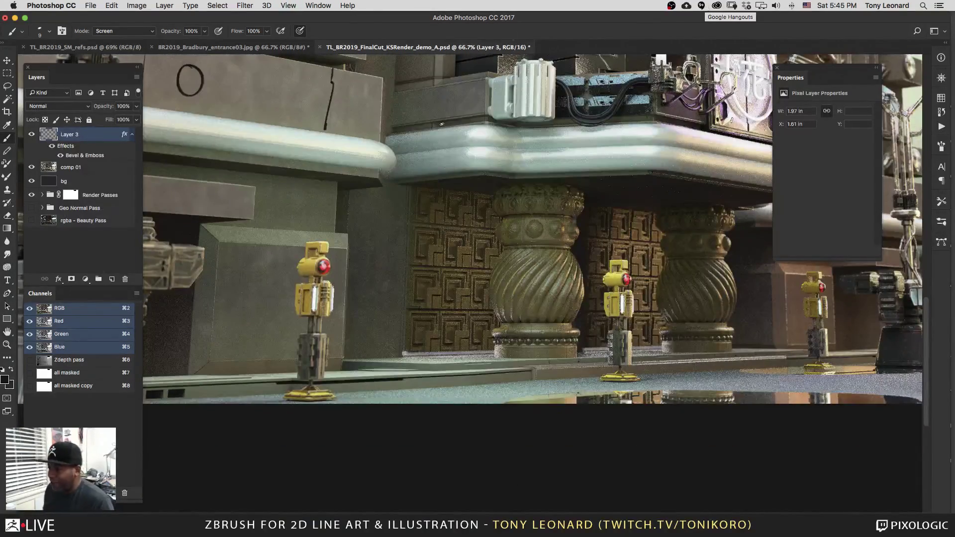
left_click_drag(391, 214, 398, 363)
left_click_drag(348, 124, 343, 243)
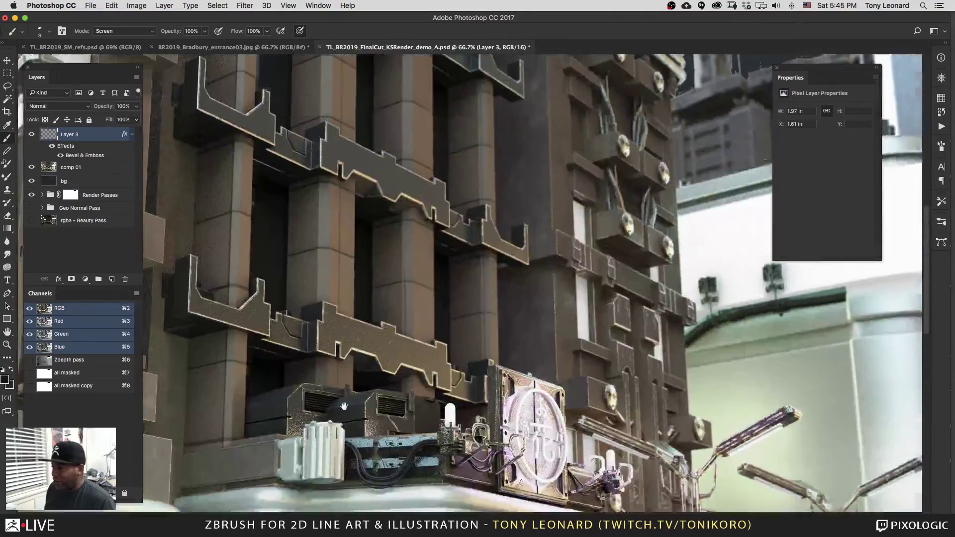
left_click_drag(343, 100, 368, 367)
left_click_drag(373, 410, 278, 249)
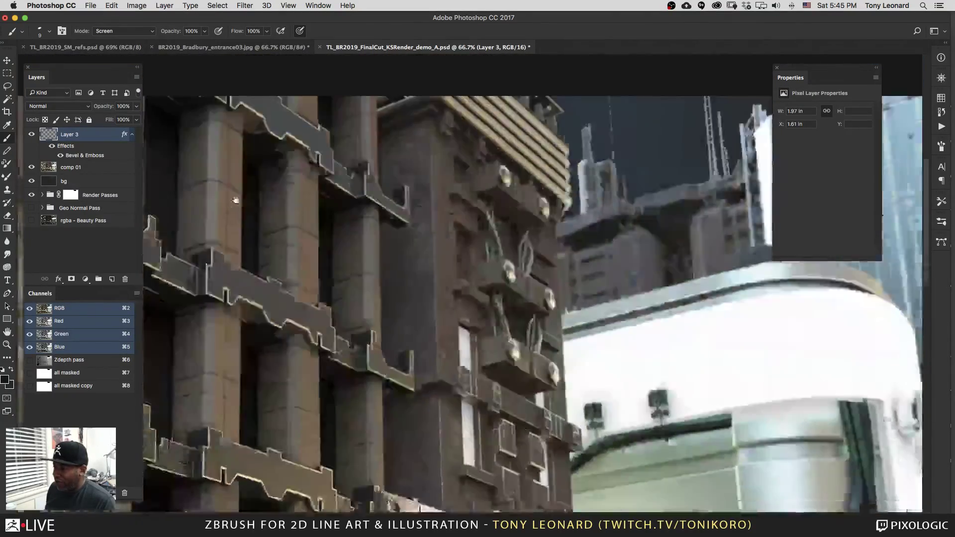
left_click_drag(697, 398, 642, 224)
left_click_drag(298, 279, 371, 279)
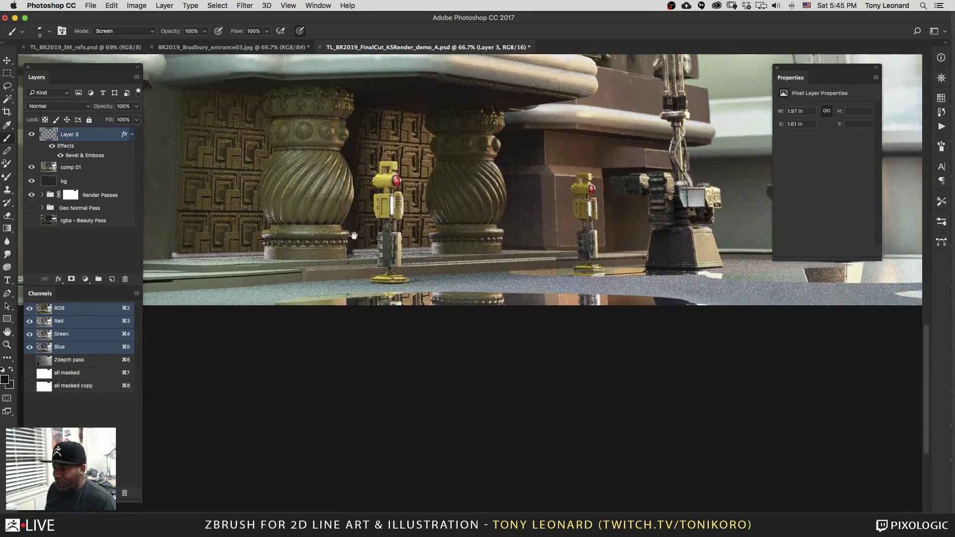
left_click_drag(353, 239, 362, 266)
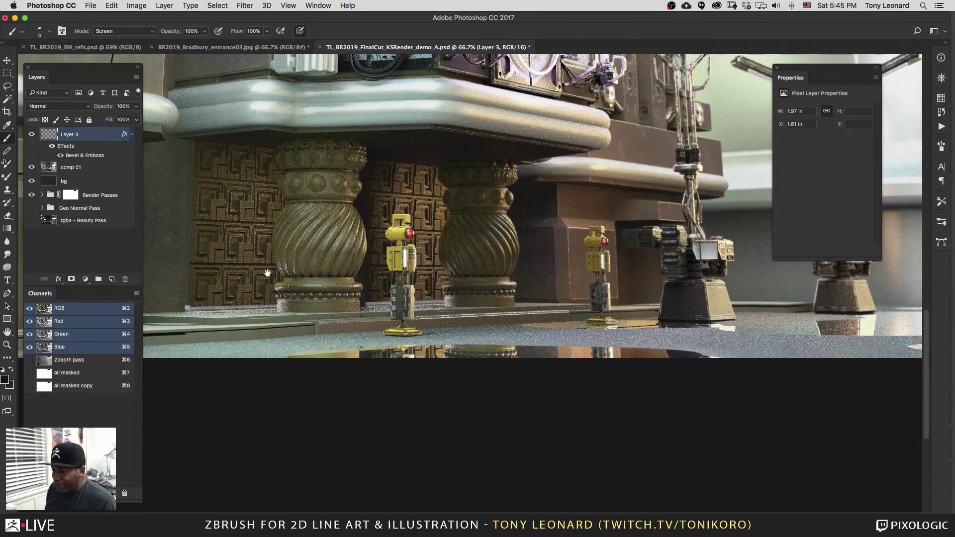
left_click_drag(267, 273, 447, 407)
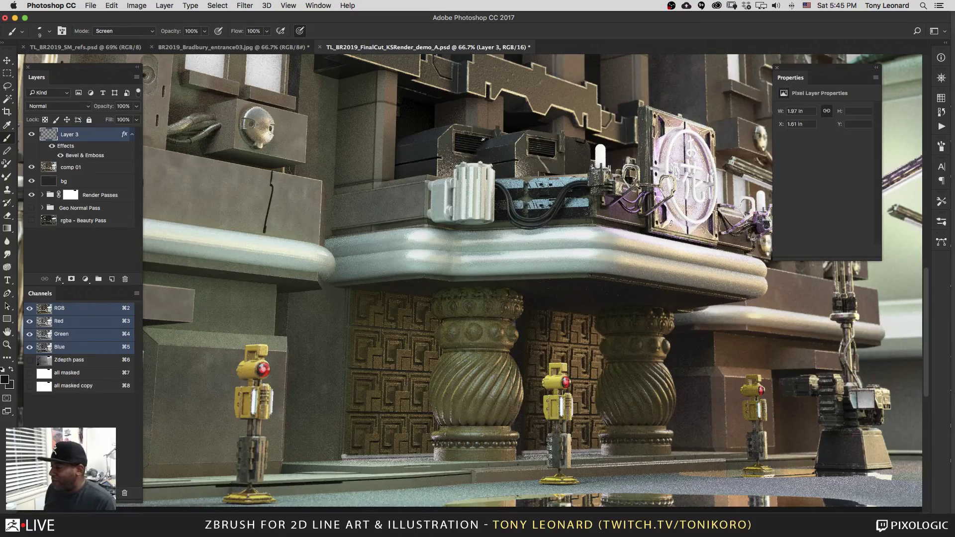
scroll(521, 178, "up", 10)
scroll(522, 178, "left", 6)
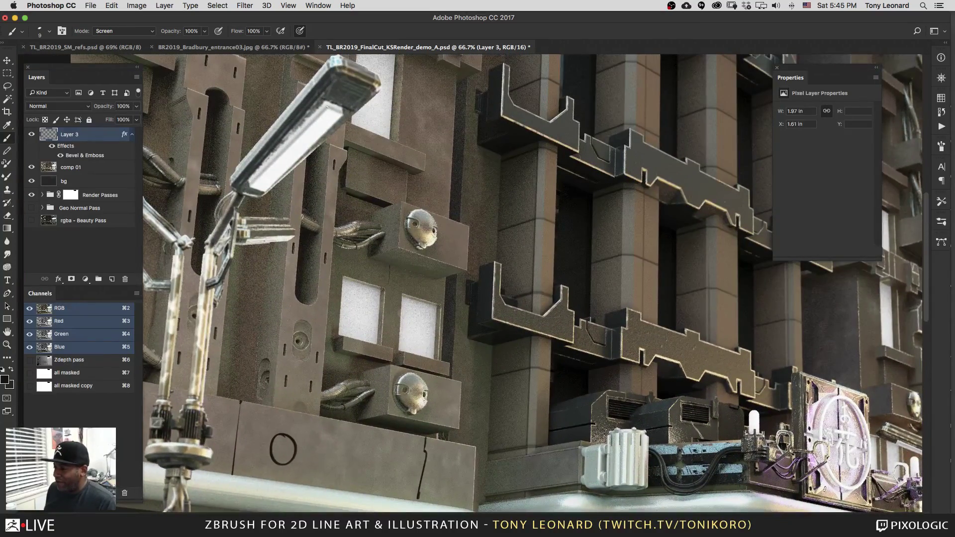
scroll(230, 272, "left", 15)
scroll(230, 271, "down", 5)
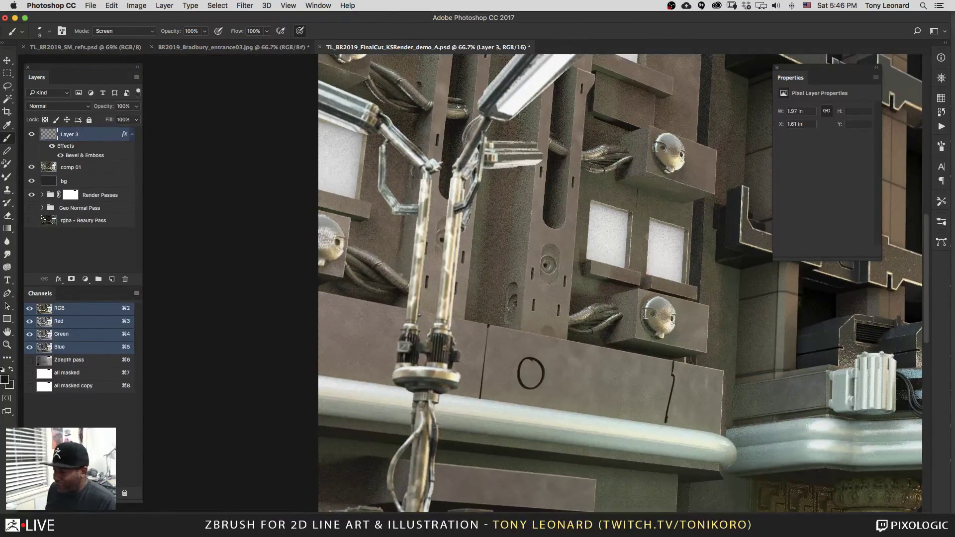
scroll(399, 396, "right", 15)
scroll(399, 396, "up", 8)
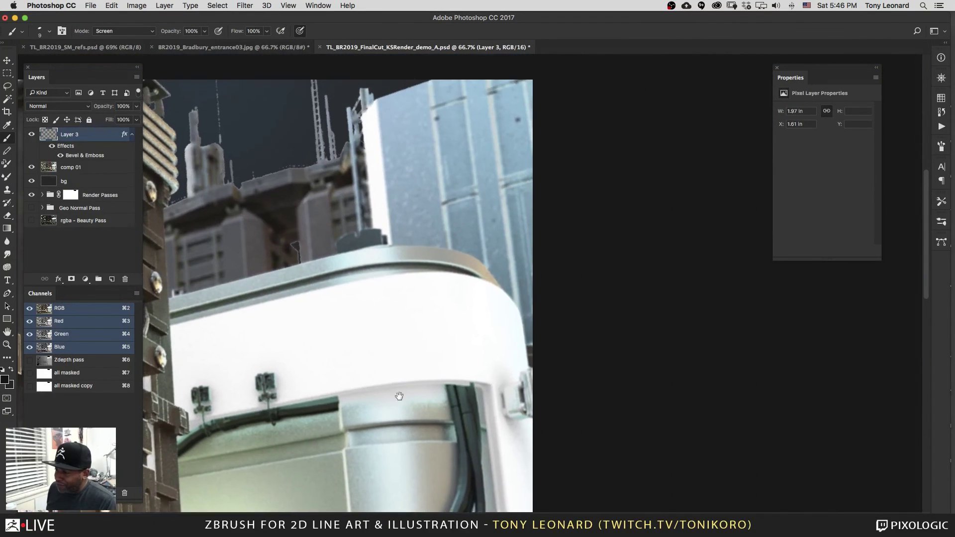
scroll(399, 396, "up", 4)
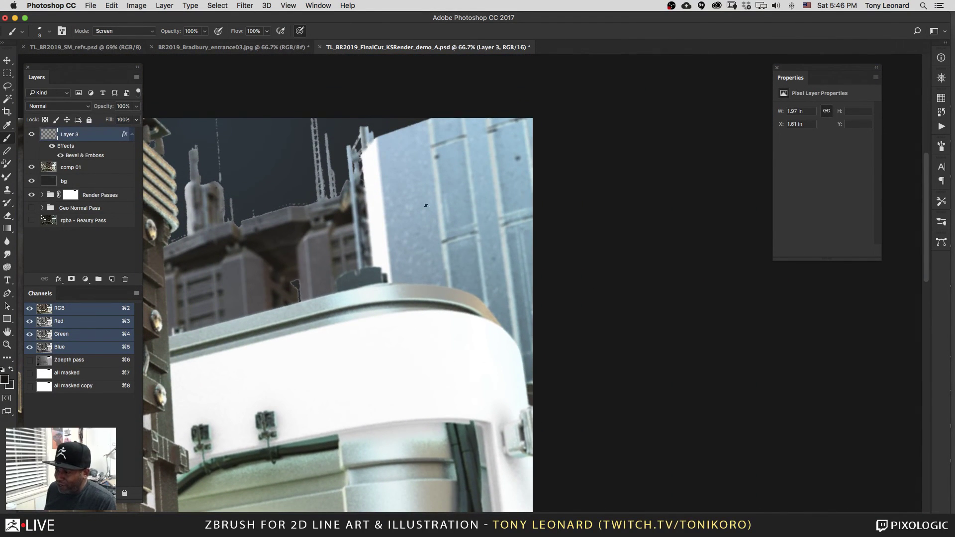
scroll(350, 420, "down", 10)
scroll(349, 421, "left", 5)
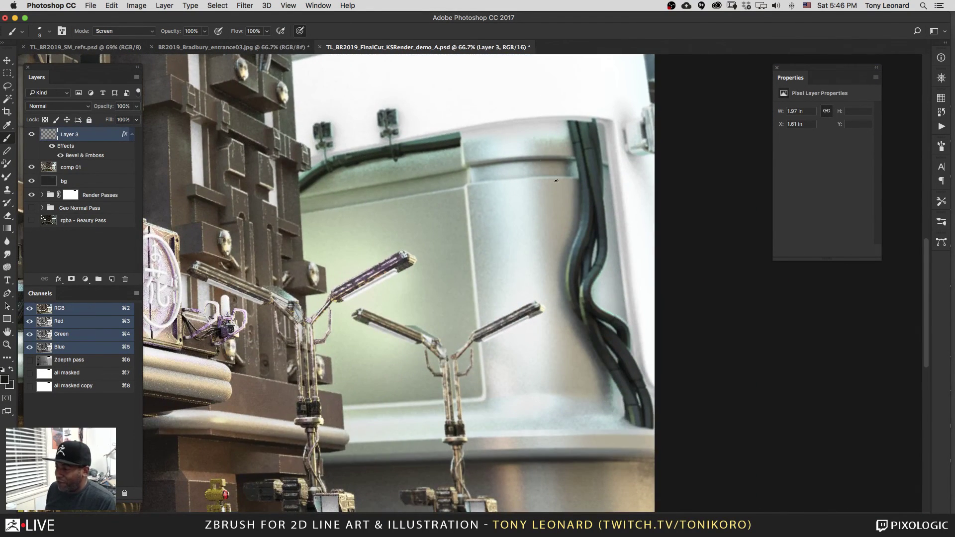
scroll(270, 155, "left", 6)
scroll(270, 156, "up", 1)
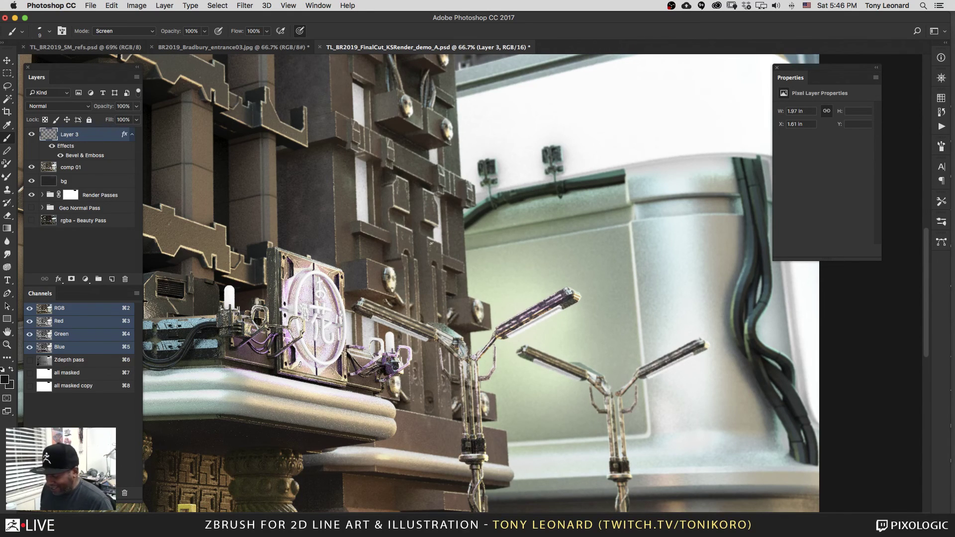
key("z")
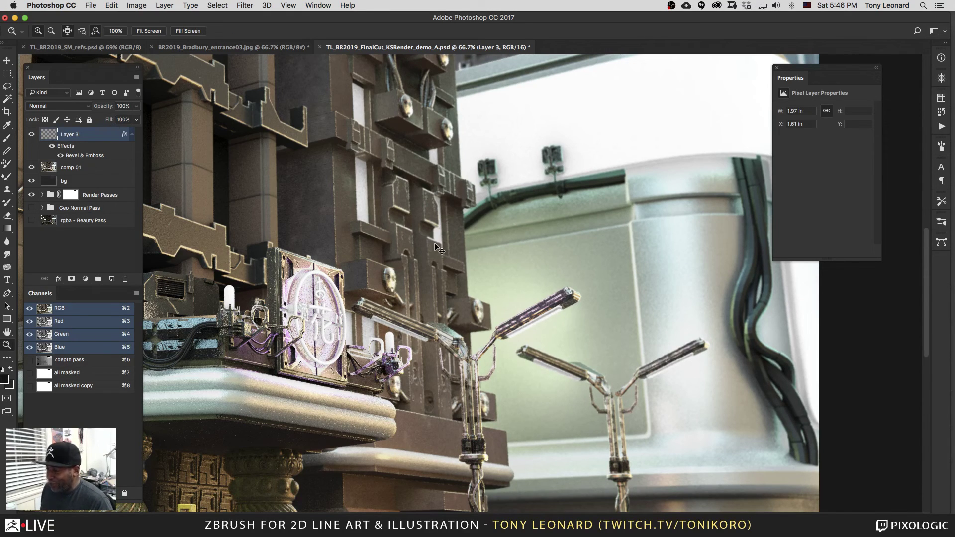
Step: Zoom out to 33.3%, hide Layer 3, comp 01 and bg, and expand the Render Passes group
left_click(408, 235, "alt")
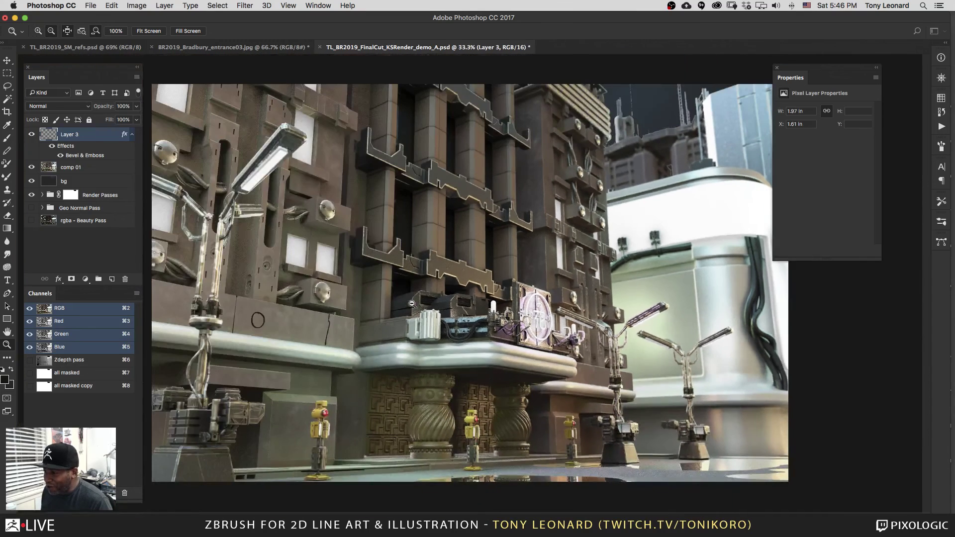
left_click(413, 305, "alt")
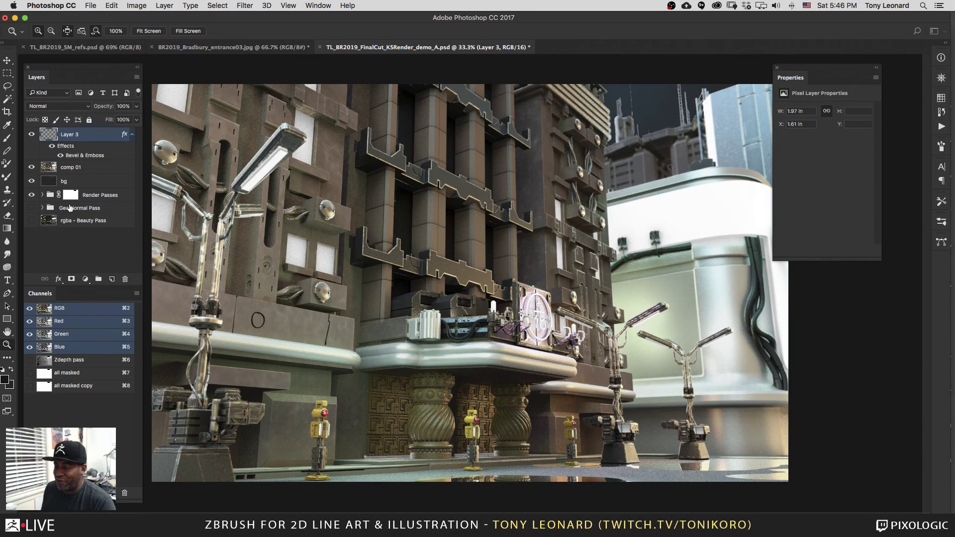
left_click(31, 134)
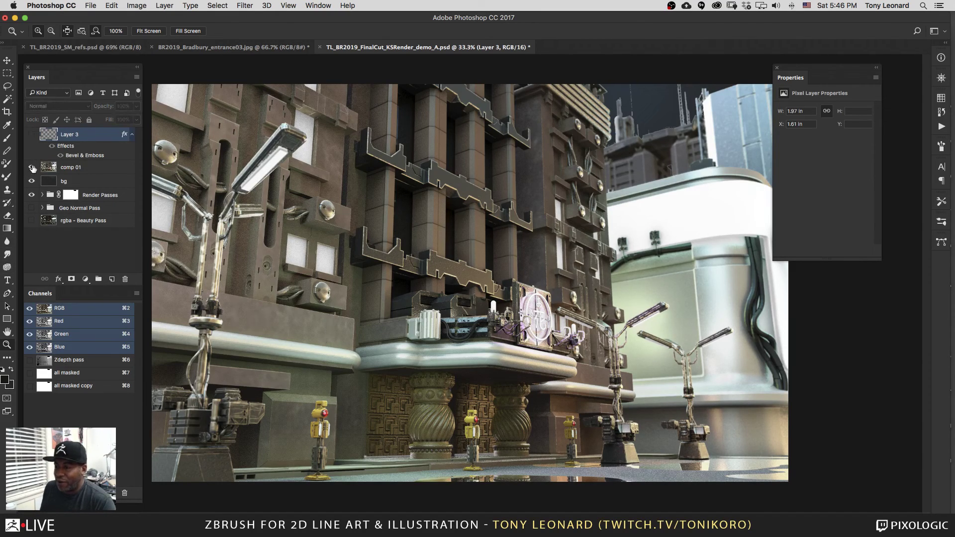
left_click(32, 167)
left_click(32, 181)
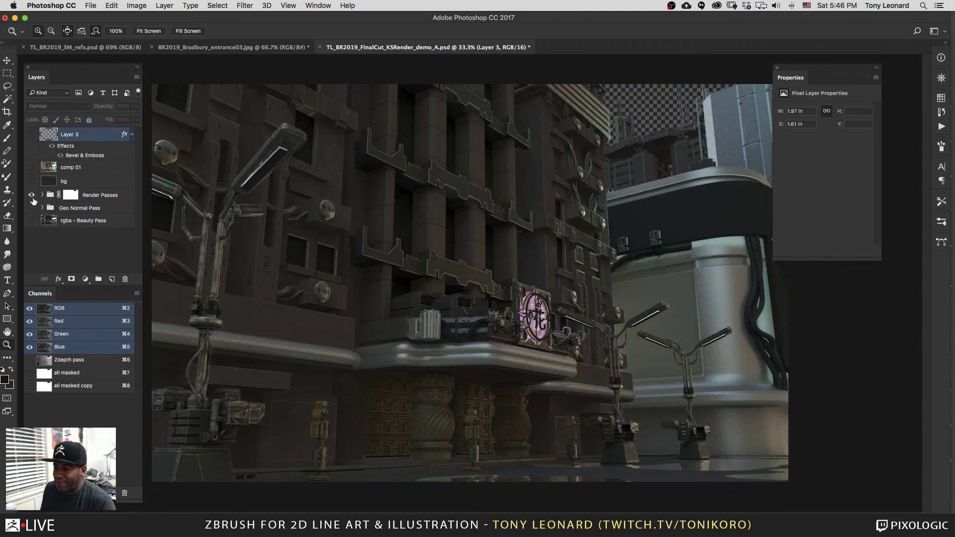
left_click(42, 195)
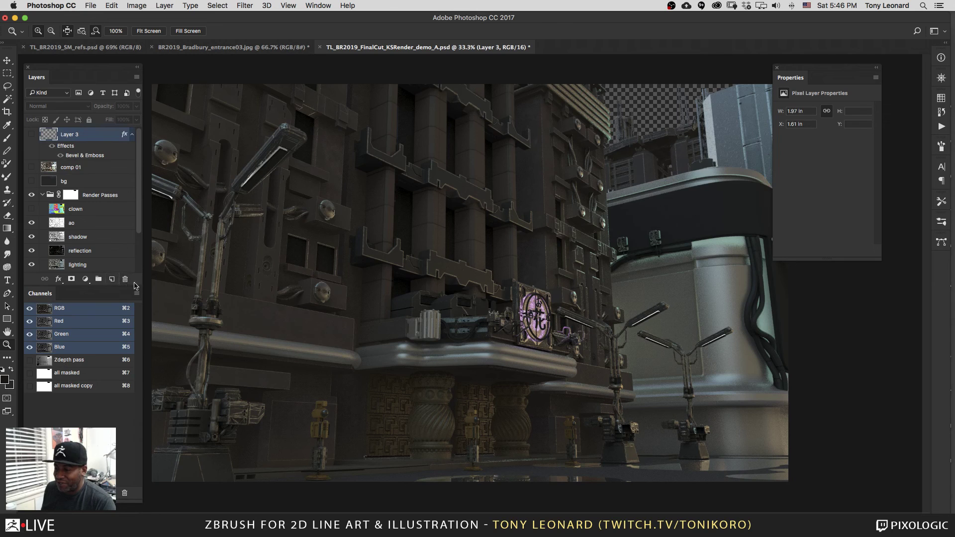
left_click_drag(136, 284, 126, 360)
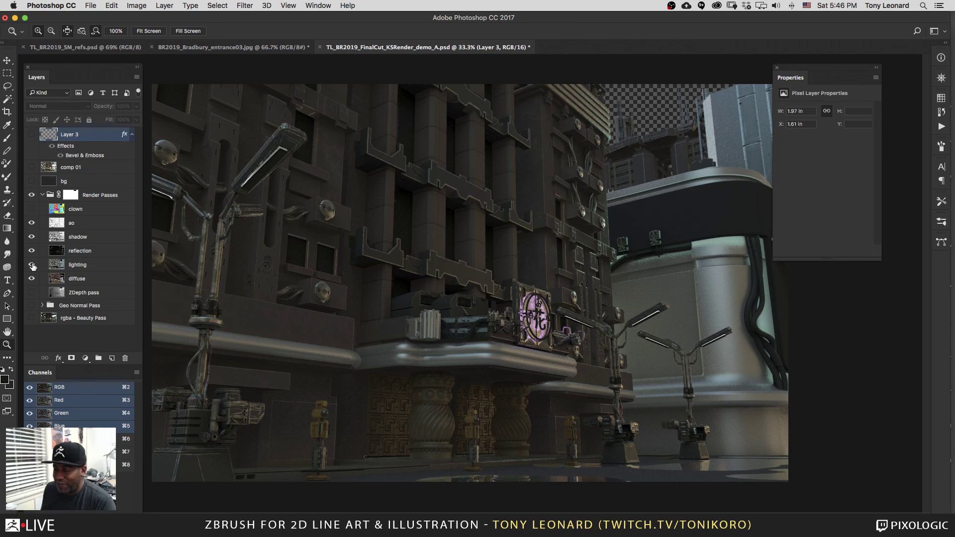
Step: Show the rgba - Beauty Pass alone, briefly viewing the ZDepth pass before hiding it again
left_click(85, 320)
left_click(32, 318)
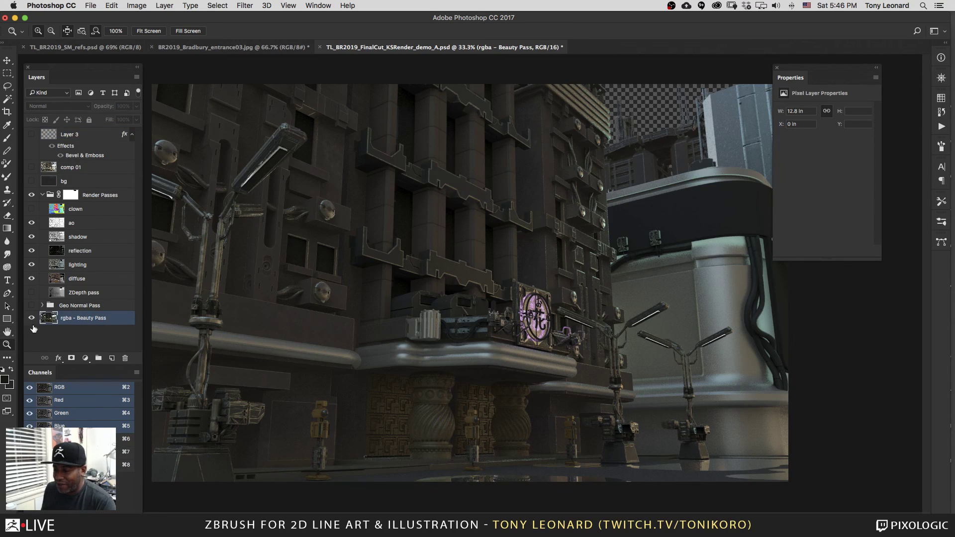
left_click(32, 196)
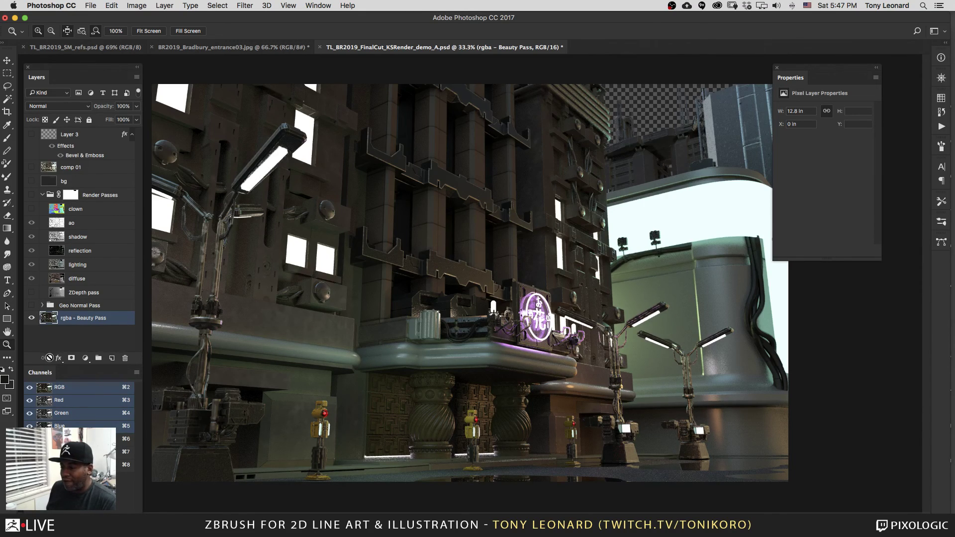
left_click(32, 301)
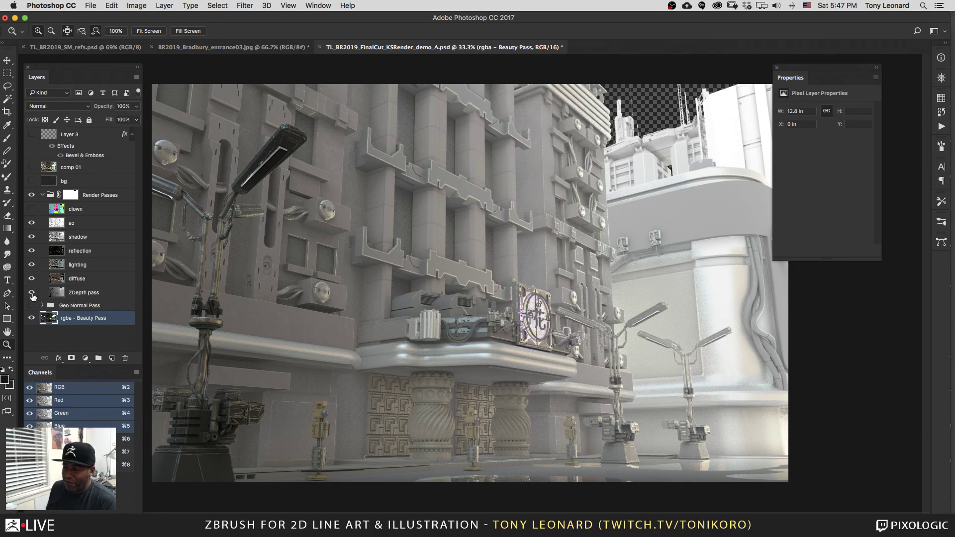
left_click_drag(94, 295, 77, 298)
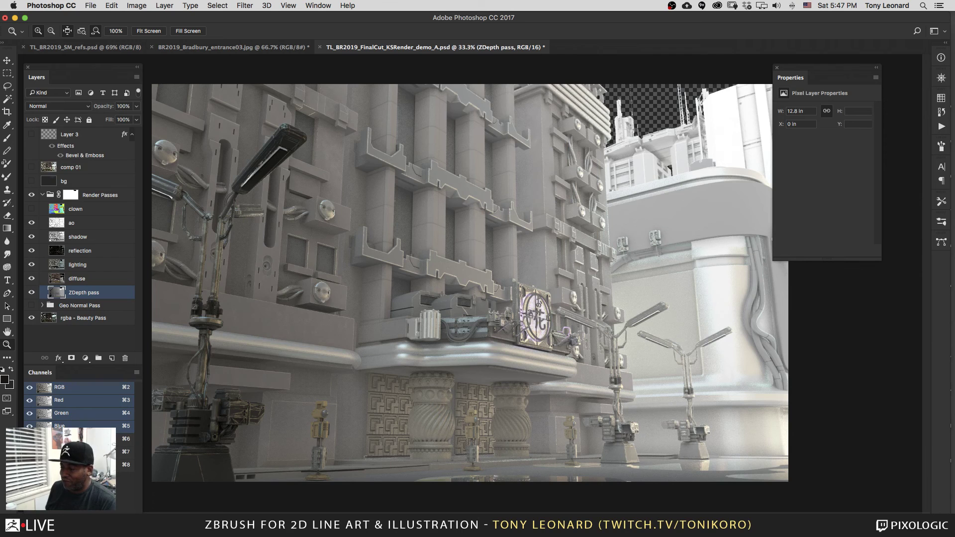
left_click(31, 293)
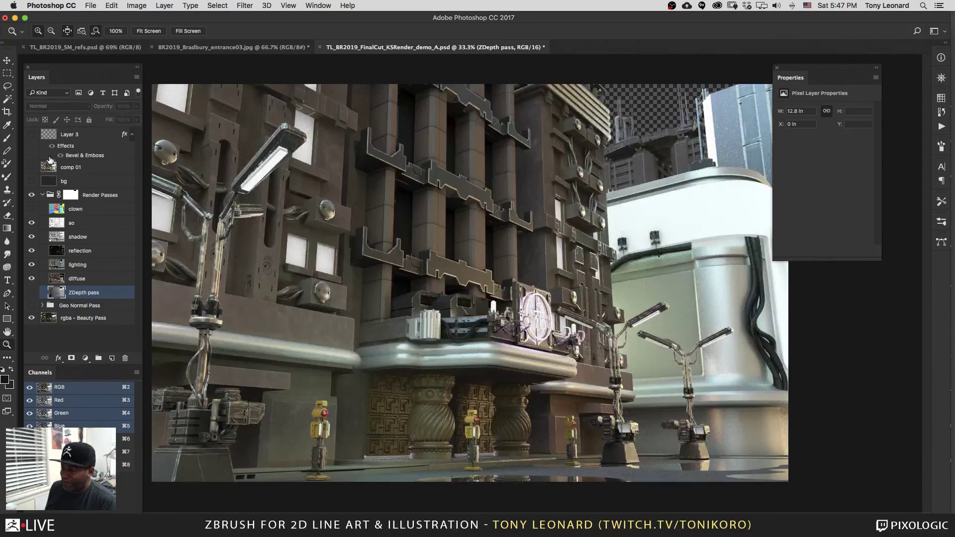
Step: Turn on the Geo Normal Pass group and expand it to list its layers
left_click(31, 306)
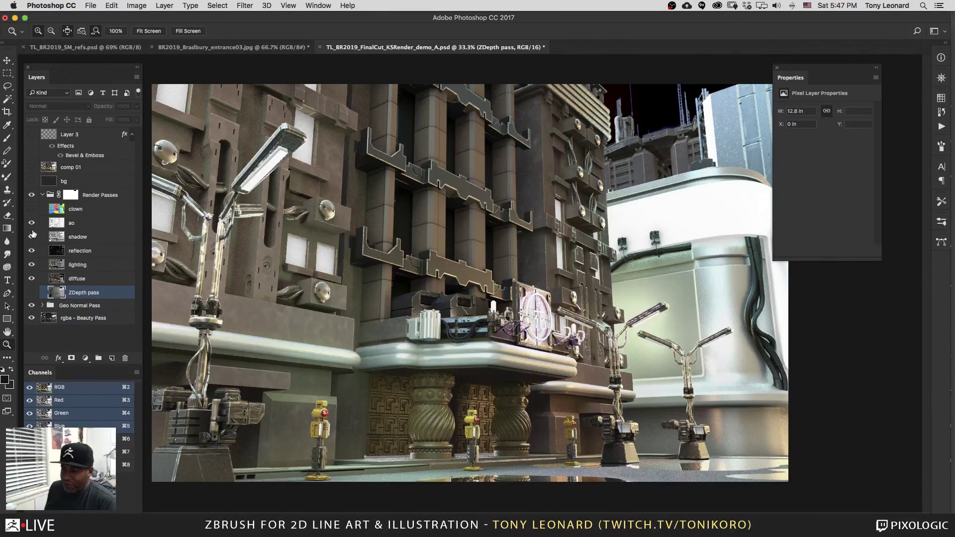
left_click(32, 197)
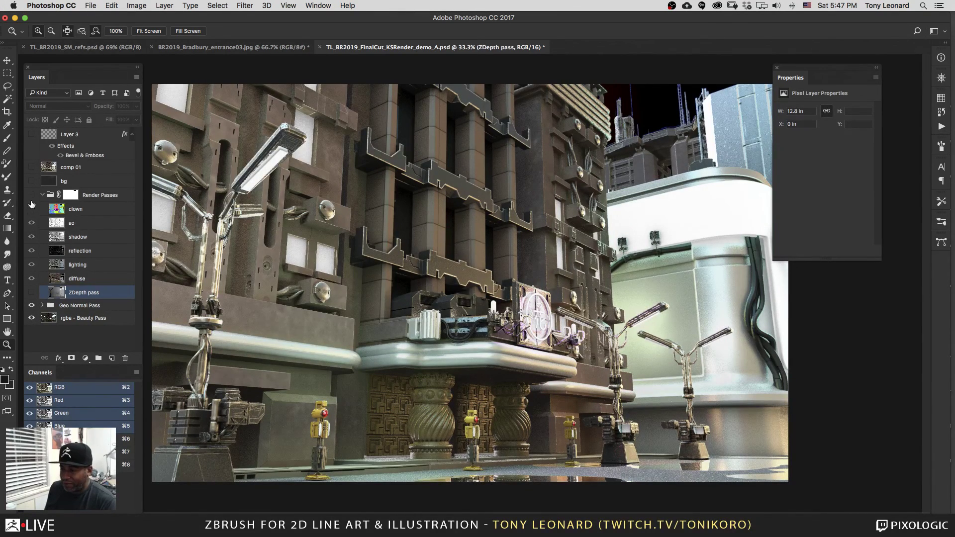
left_click(43, 306)
scroll(138, 271, "down", 3)
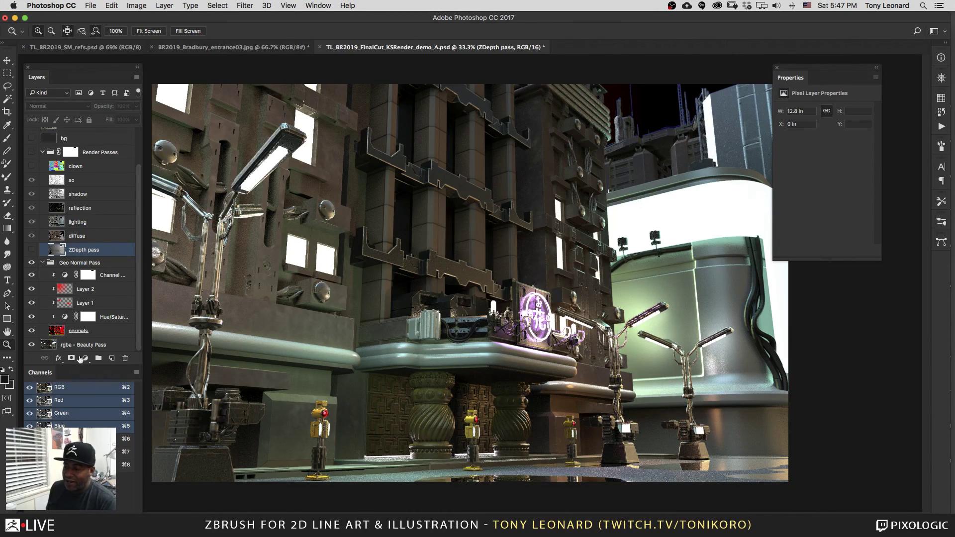
Step: Inspect the normal group's Hue/Saturation and Channel Mixer settings and the normals layer's blending
left_click(88, 318)
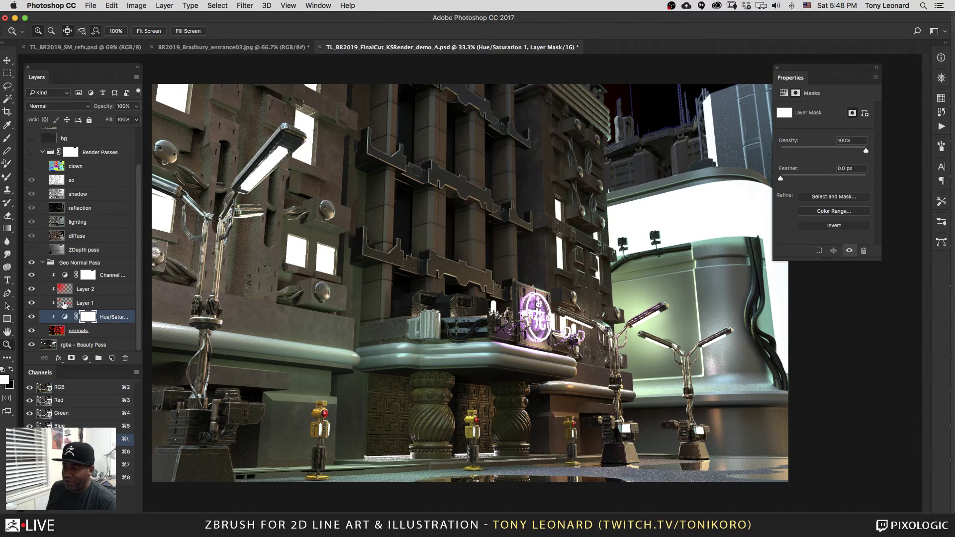
left_click(64, 318)
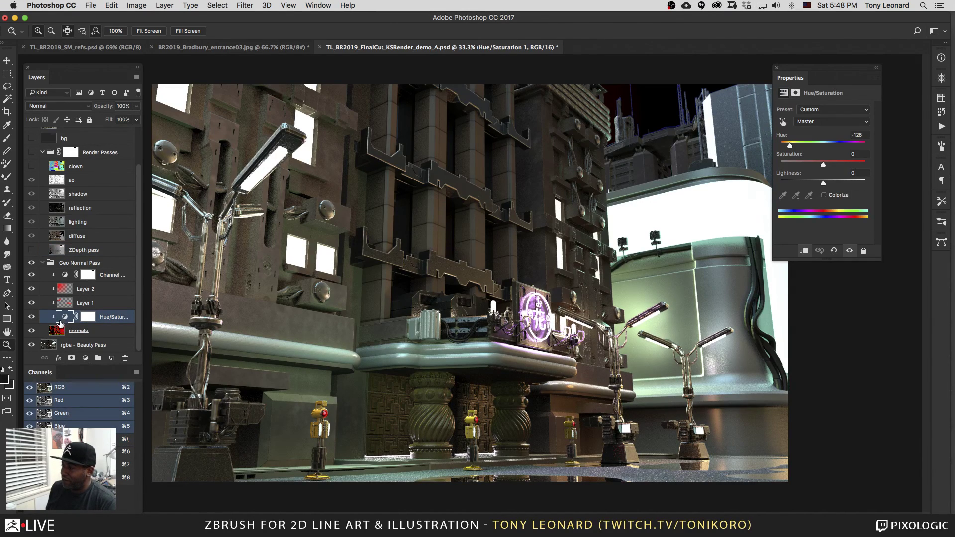
left_click(65, 277)
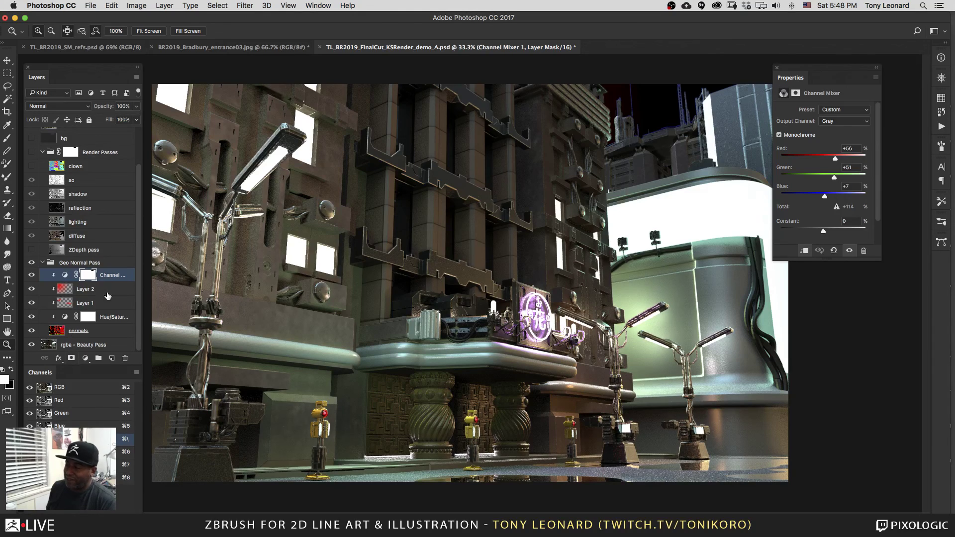
left_click(117, 330)
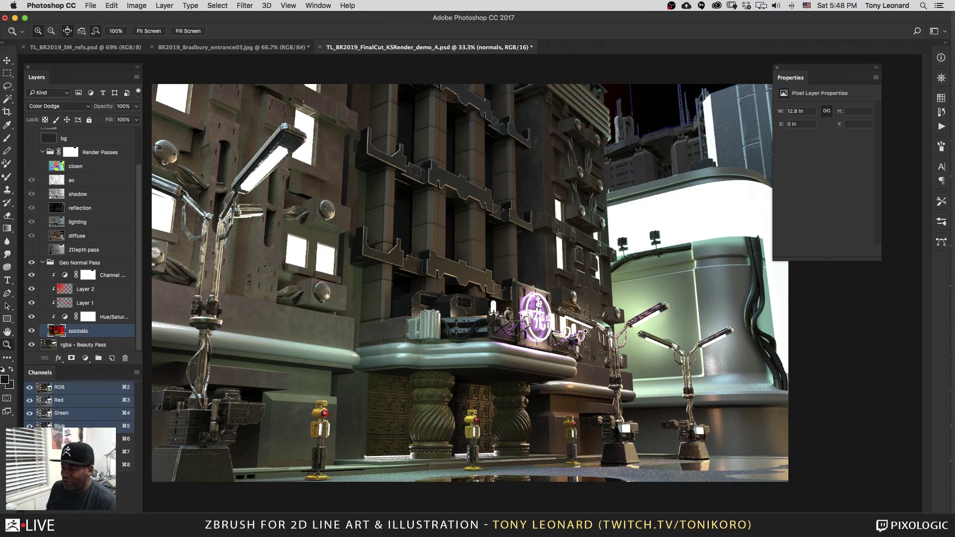
Step: Set the Channel Mixer to Red +70, Green +91 and Blue +49
left_click(64, 276)
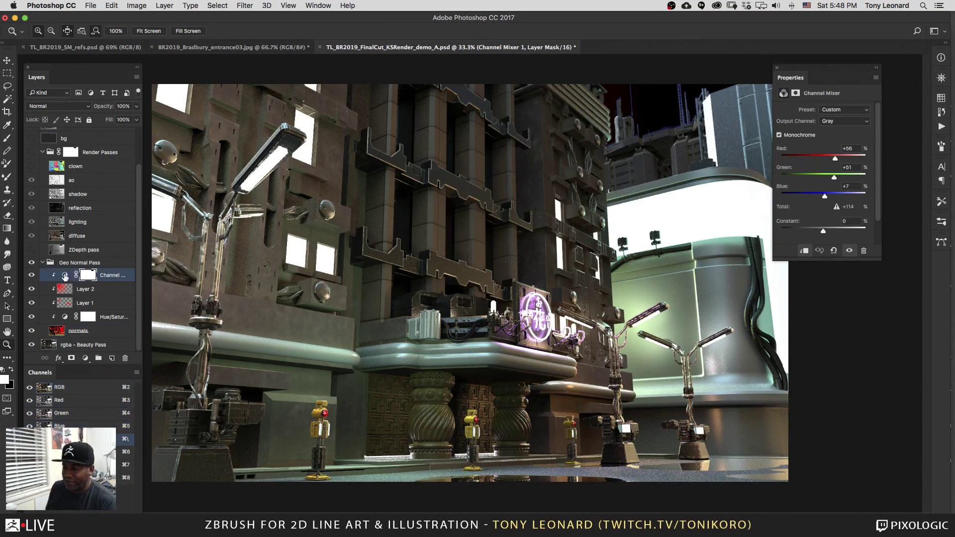
left_click(65, 276)
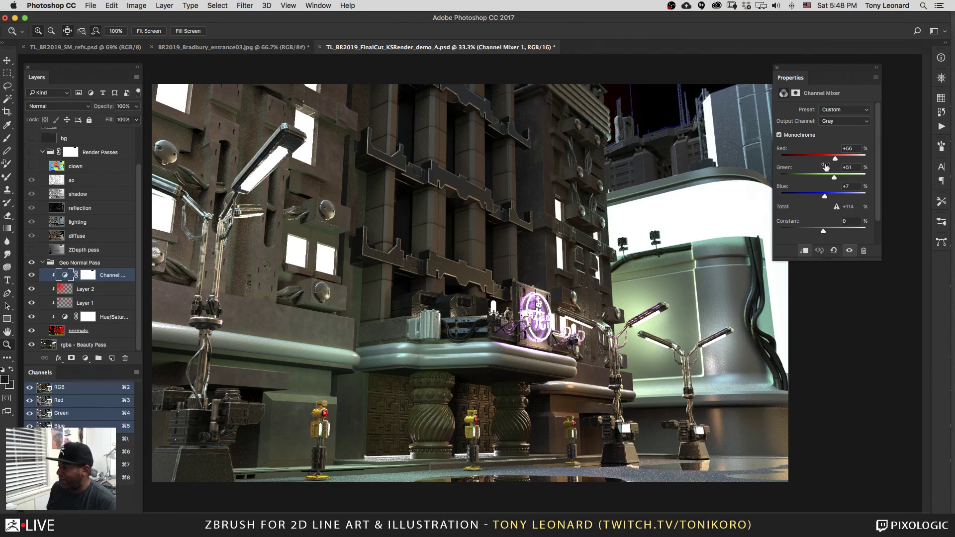
mouse_move(835, 161)
left_mouse_down()
mouse_move(848, 161)
mouse_move(839, 160)
left_mouse_up()
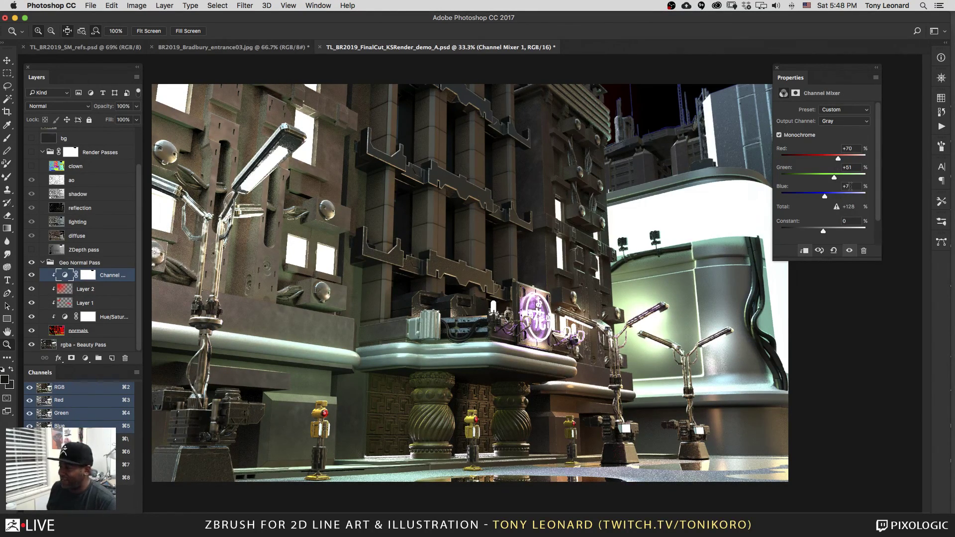
left_click_drag(836, 180, 832, 202)
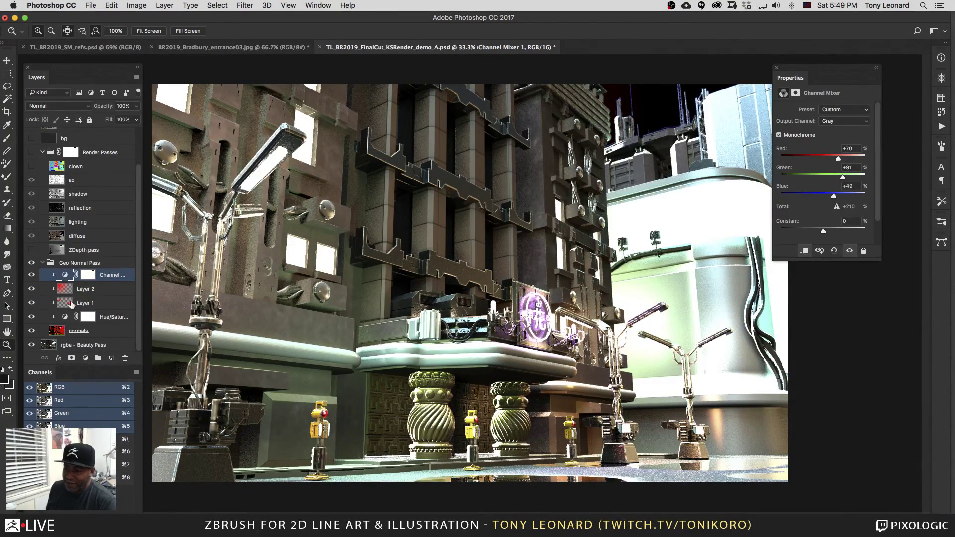
Step: Set Hue/Saturation 1 to Hue +137, Saturation -28, Lightness -53, then select Layer 2
left_click(65, 319)
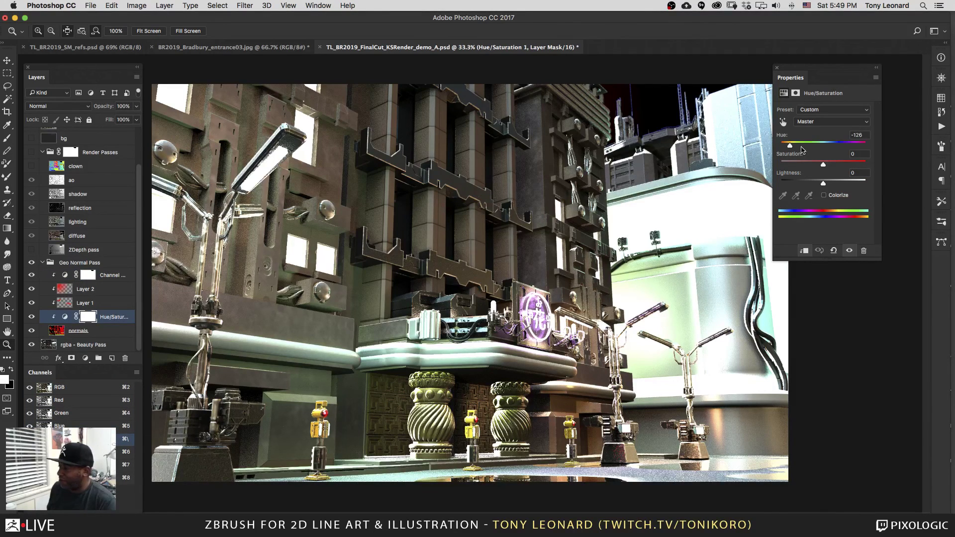
left_click_drag(790, 145, 861, 152)
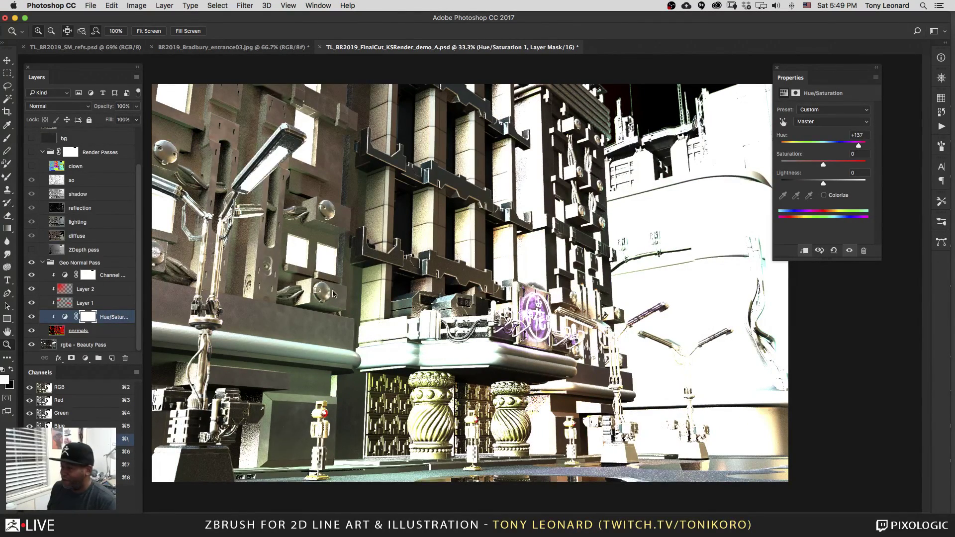
left_click_drag(824, 183, 801, 189)
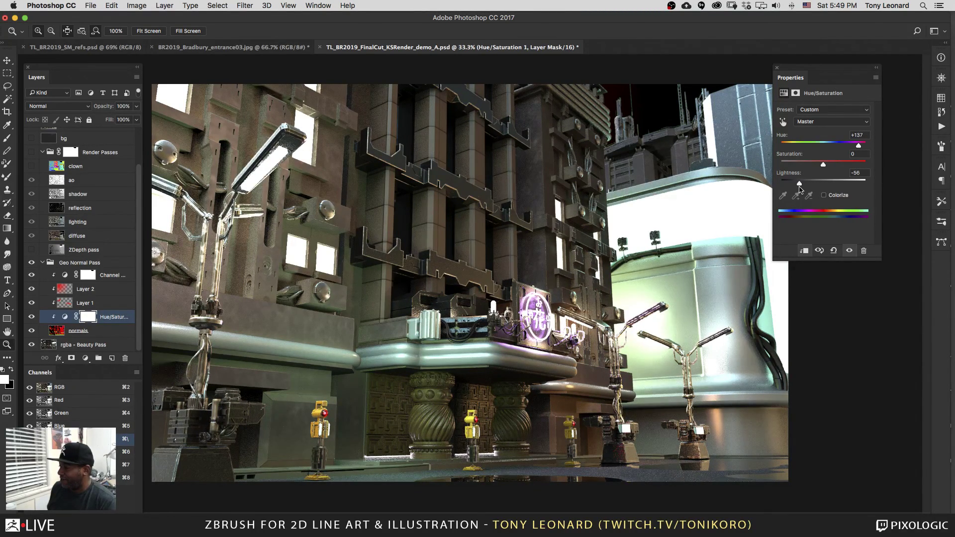
left_click_drag(800, 188, 813, 171)
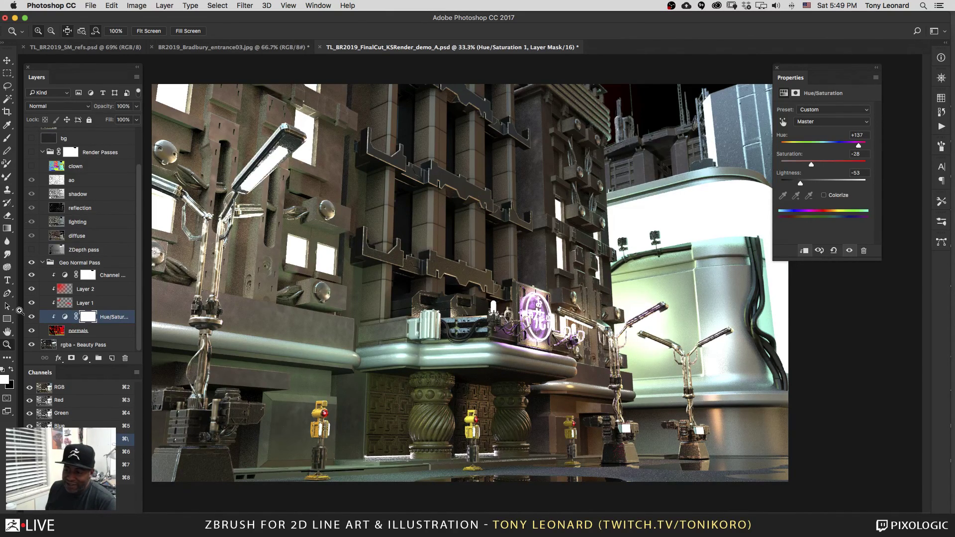
left_click(87, 289)
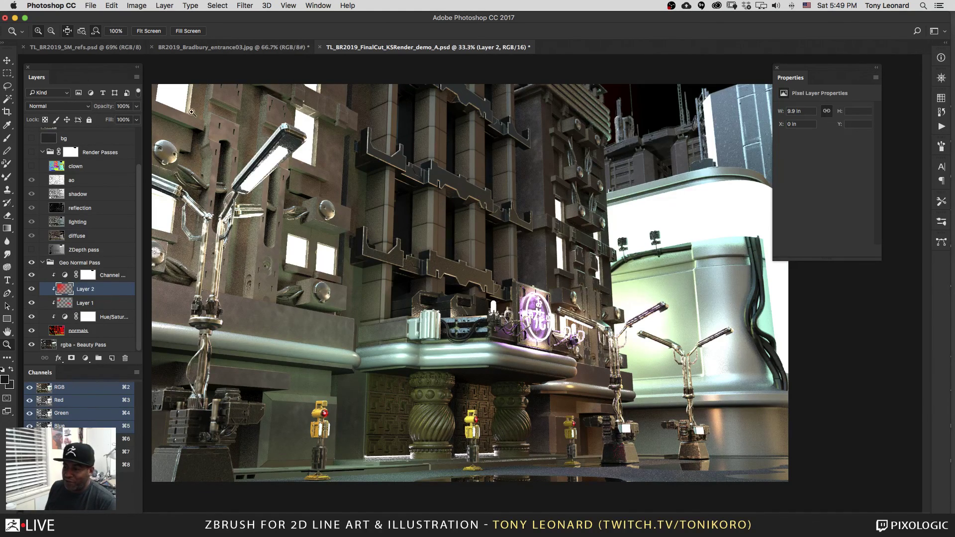
Step: Hide the Layers, Channels and Properties panels with Tab to view the composite alone
scroll(138, 227, "up", 3)
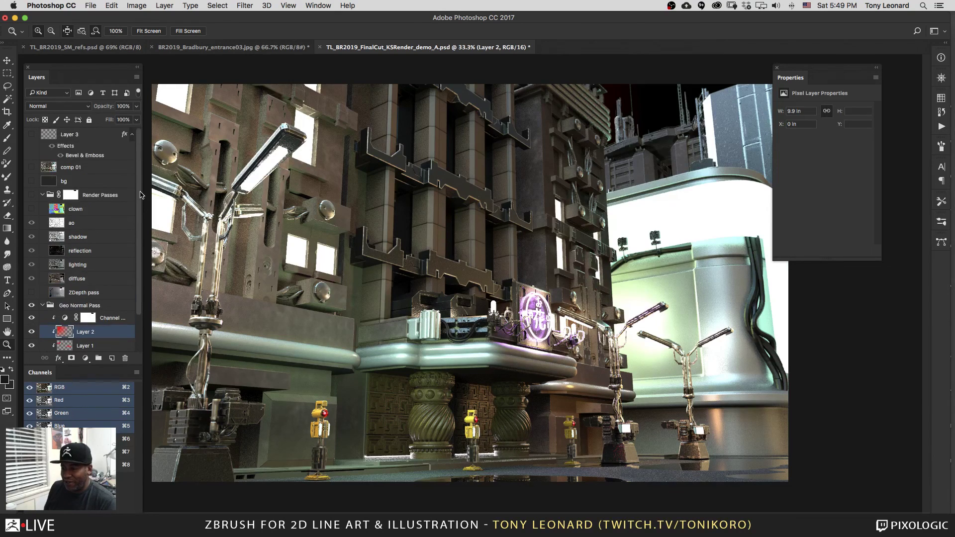
scroll(140, 251, "down", 3)
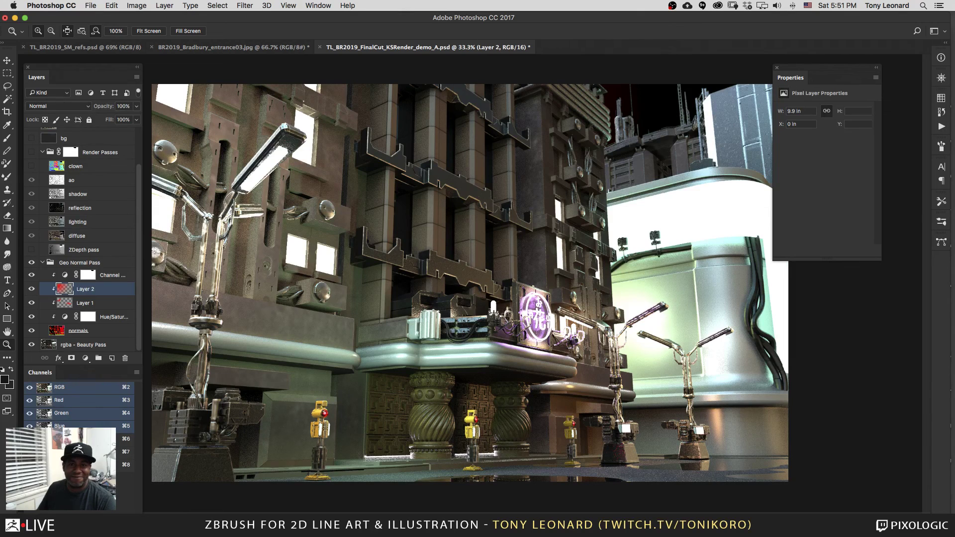
key("Tab")
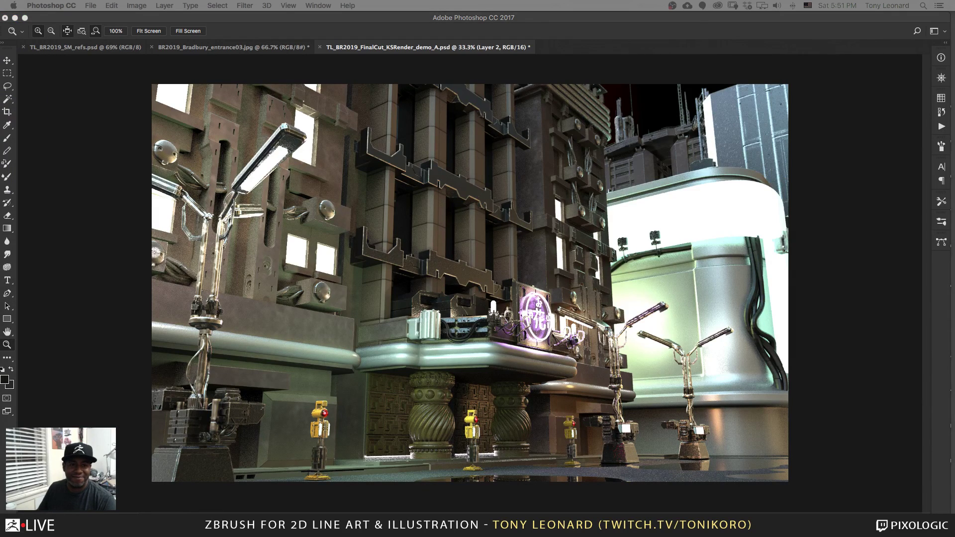